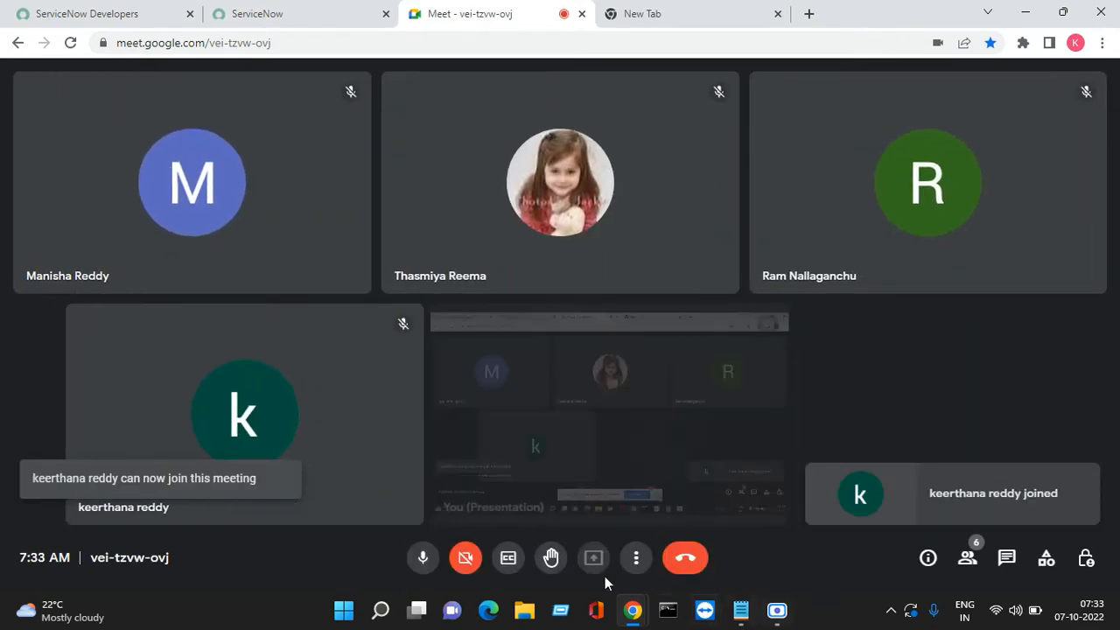
# Close the spare new tab and admit the waiting participant to the Meet call
pyautogui.click(691, 13)
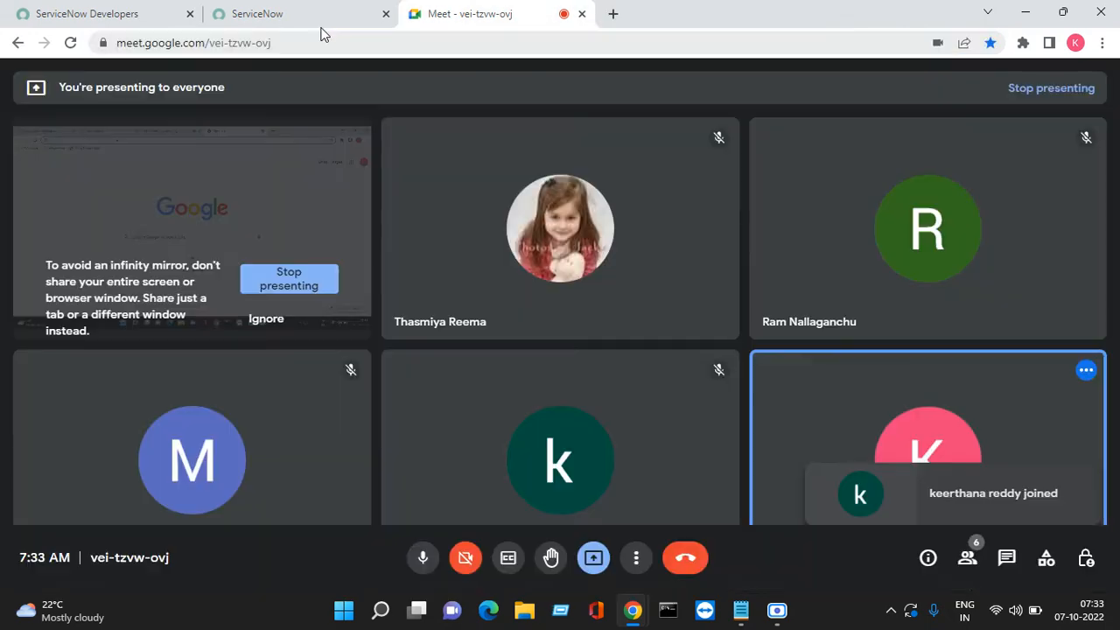
pyautogui.hotkey('ctrl', 'w')
pyautogui.click(314, 19)
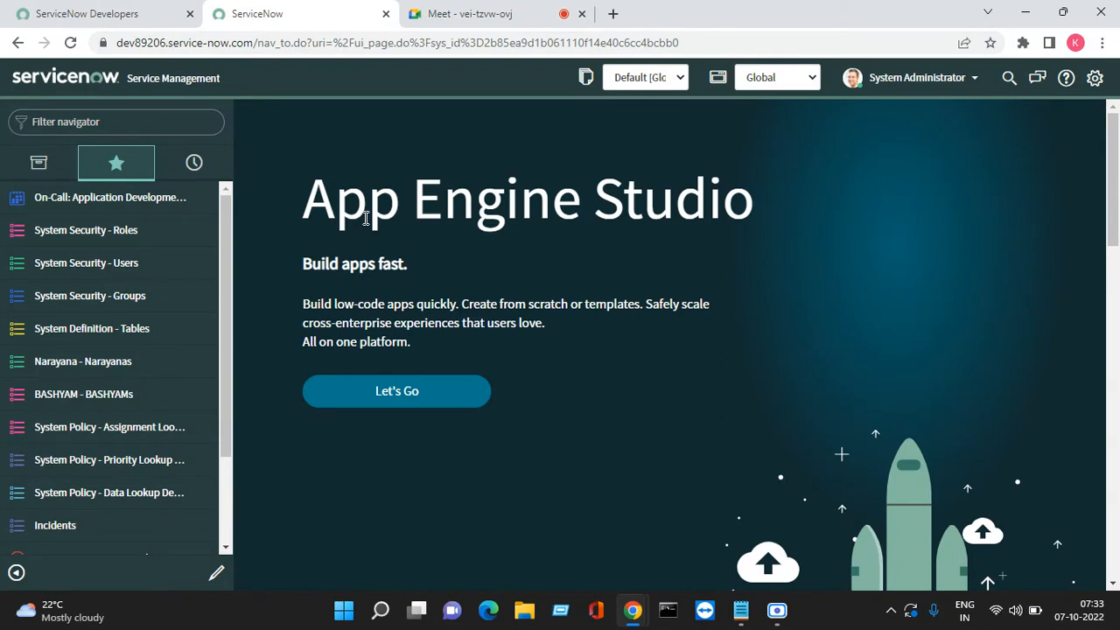
pyautogui.click(457, 11)
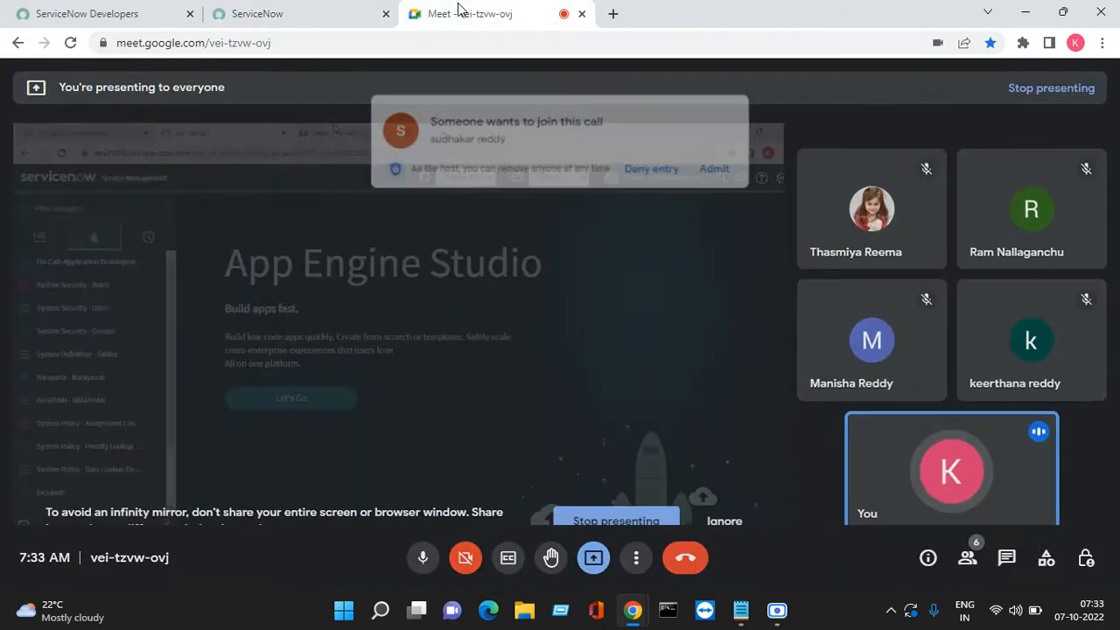
pyautogui.click(723, 154)
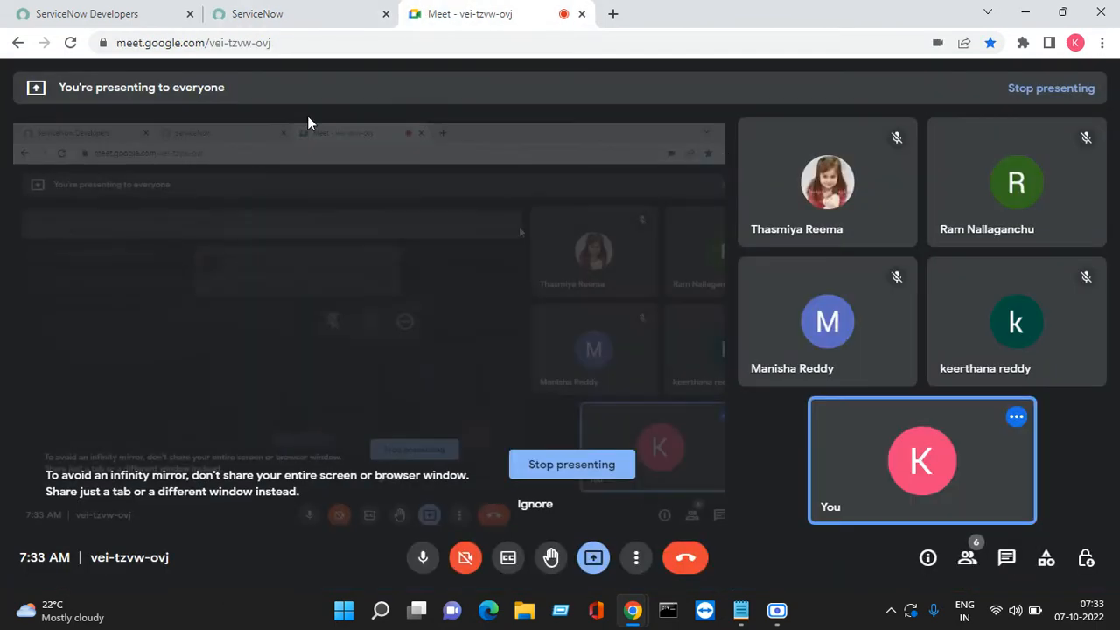
pyautogui.click(262, 13)
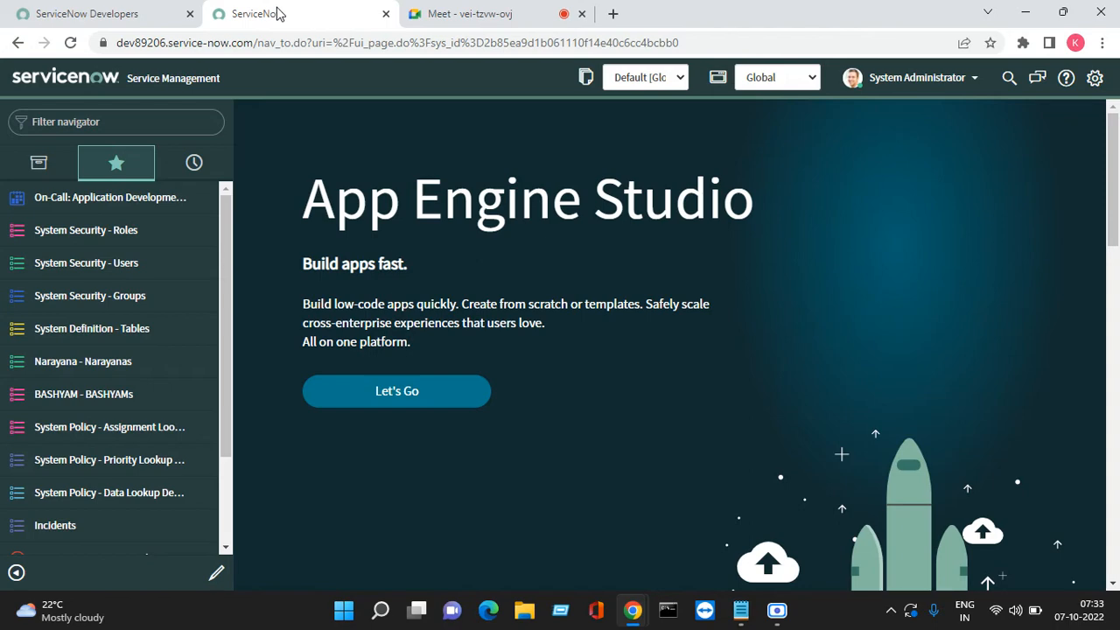
# Open the Meet in-call chat panel, then return to the ServiceNow tab
pyautogui.click(446, 15)
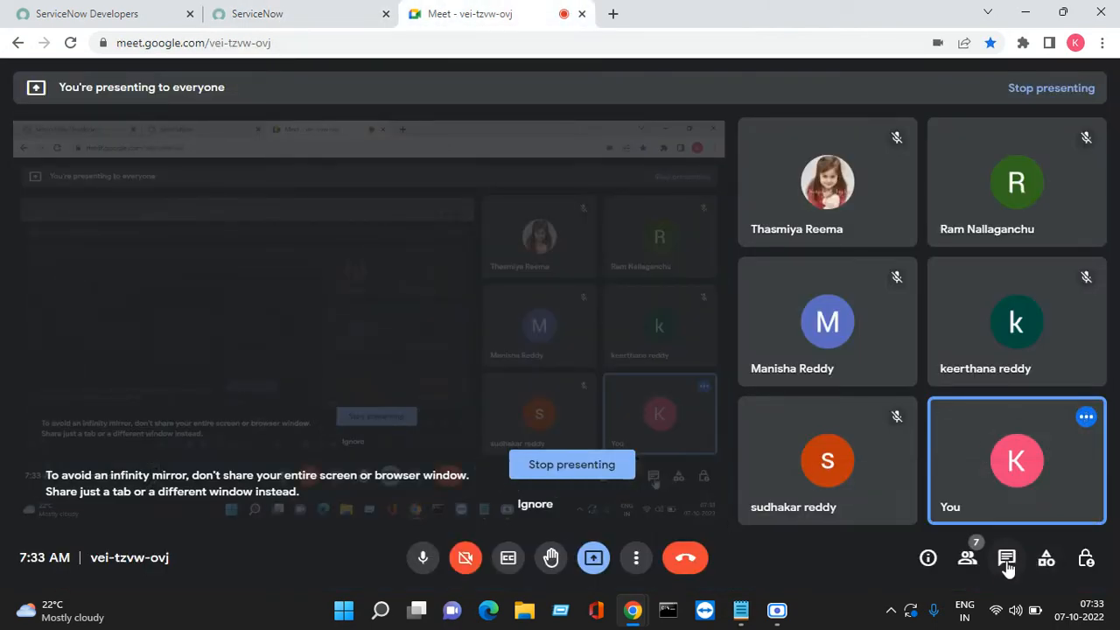
pyautogui.click(1007, 560)
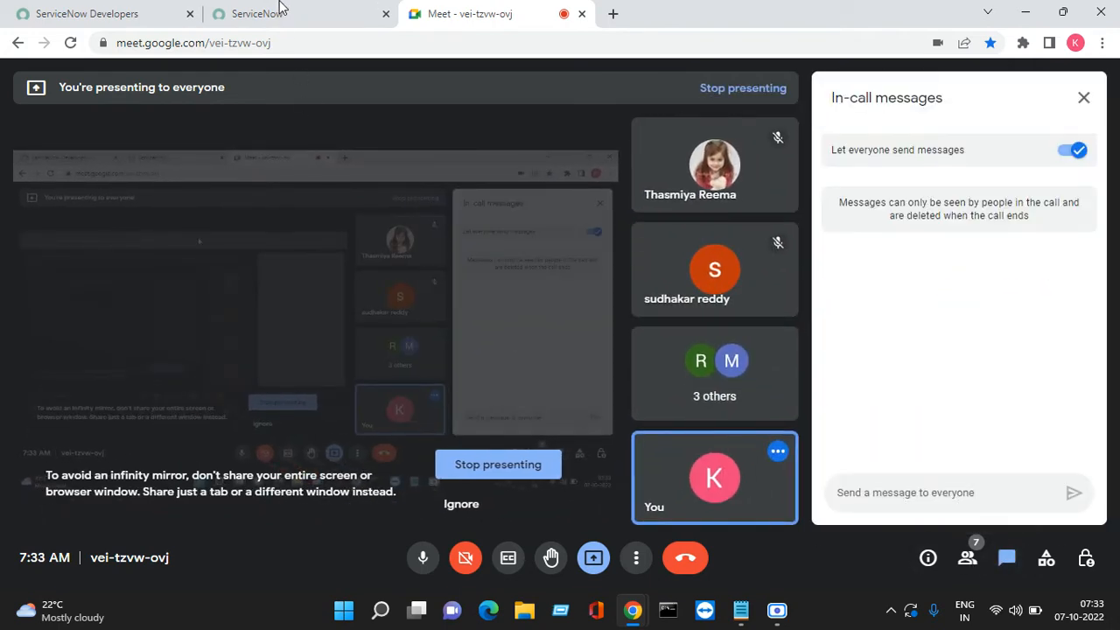
pyautogui.click(279, 12)
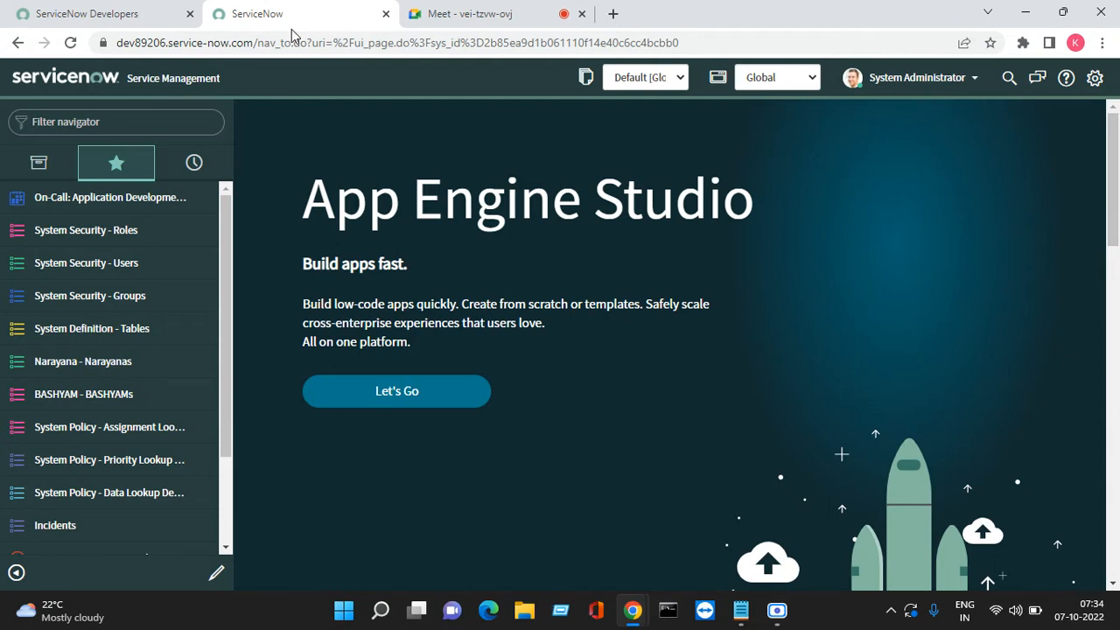
# Filter the navigator for 'Report', star View / Run, and open the Reports list
pyautogui.click(93, 122)
pyautogui.write('Report')
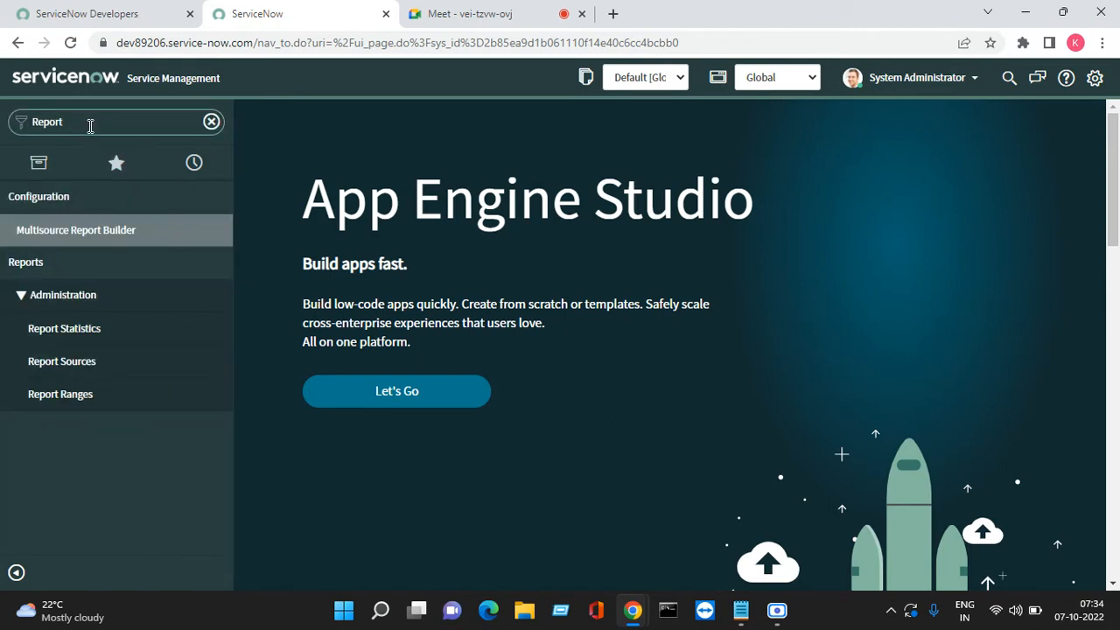
pyautogui.scroll(-4, 52, 376)
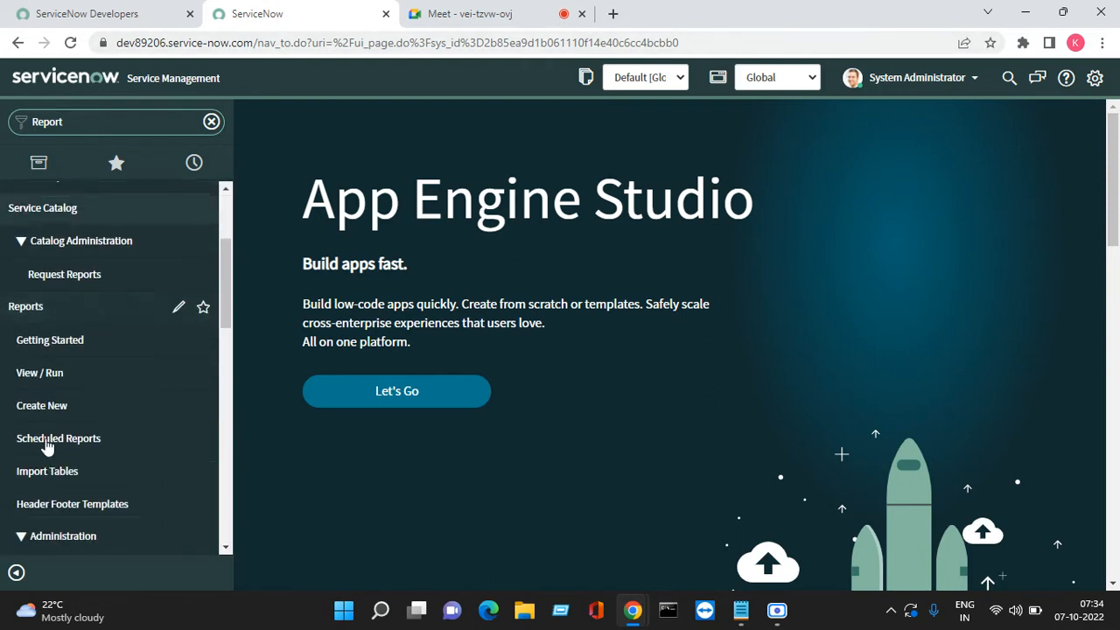
pyautogui.click(203, 313)
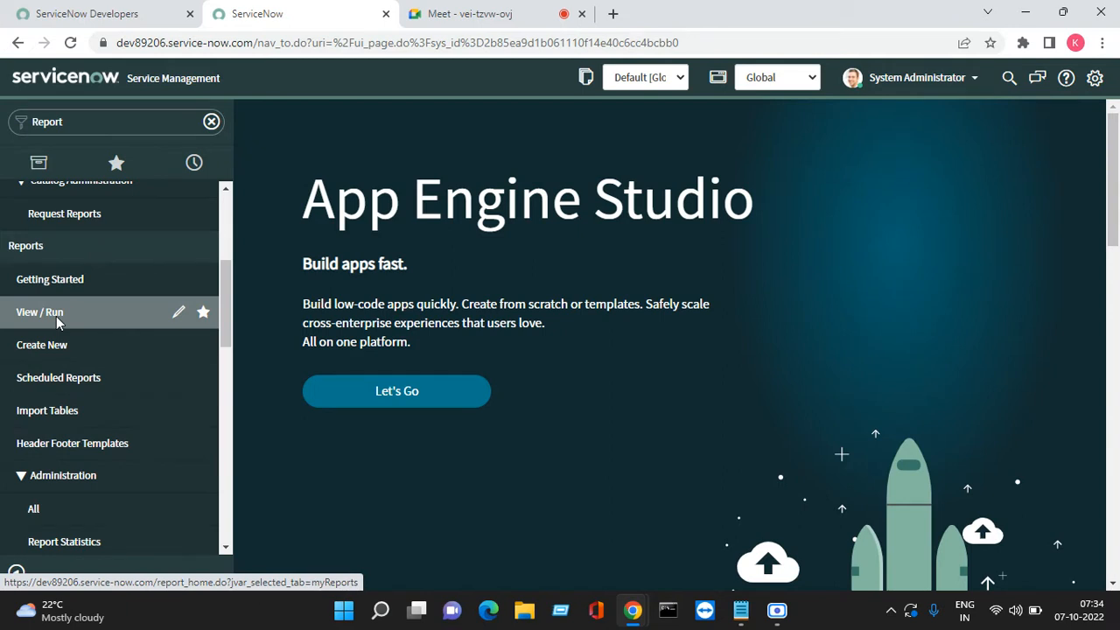
pyautogui.click(56, 316)
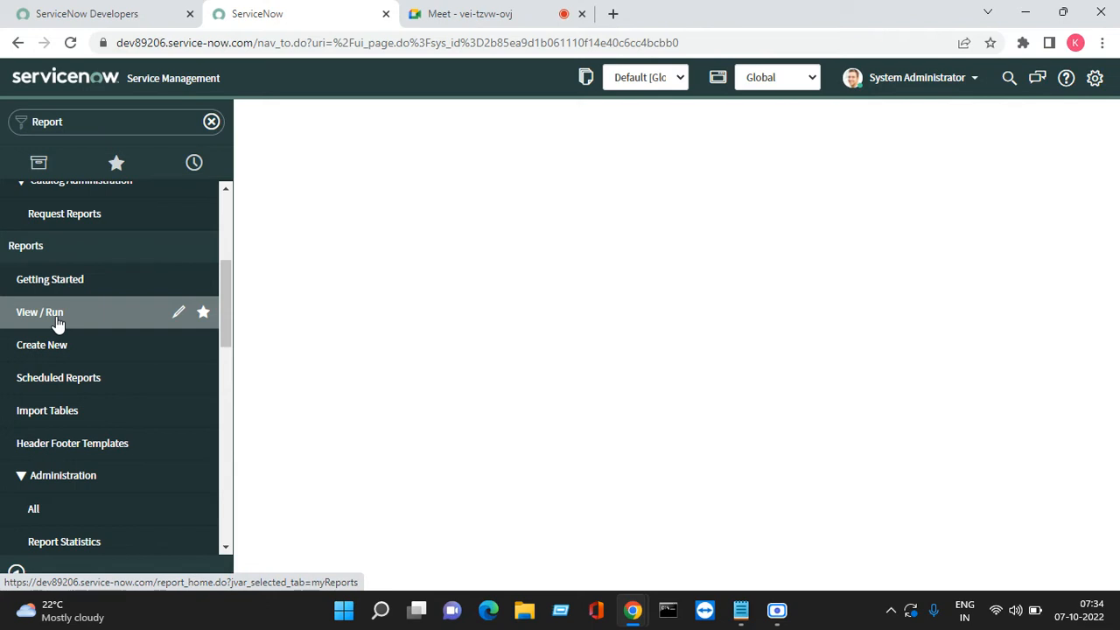
pyautogui.click(57, 317)
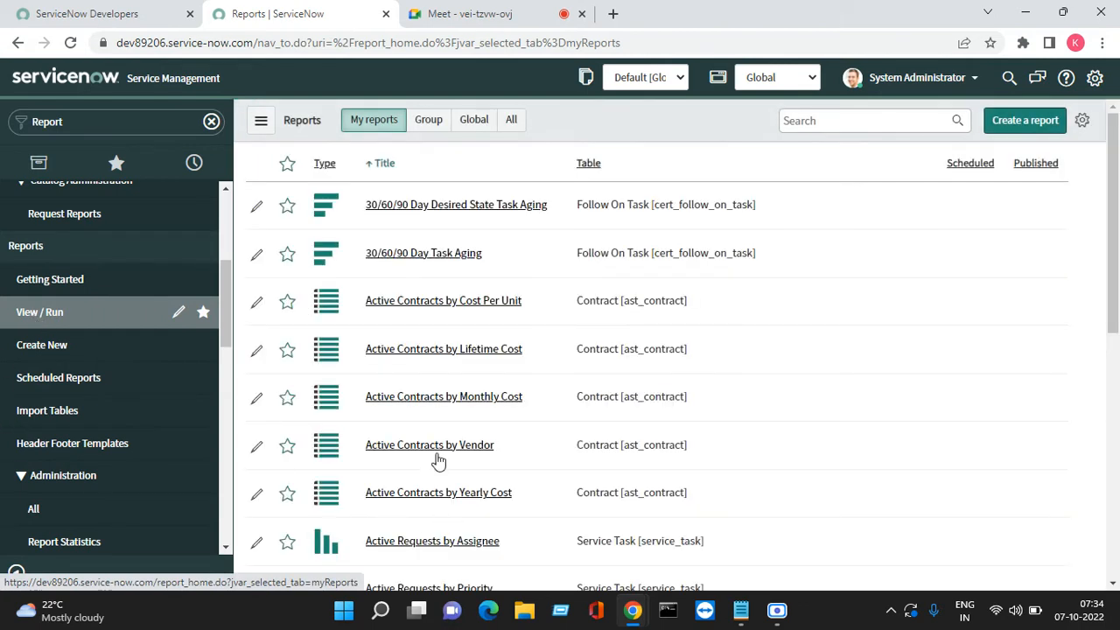
# Cycle through the My reports, Group and Global report tabs, ending on All
pyautogui.click(365, 131)
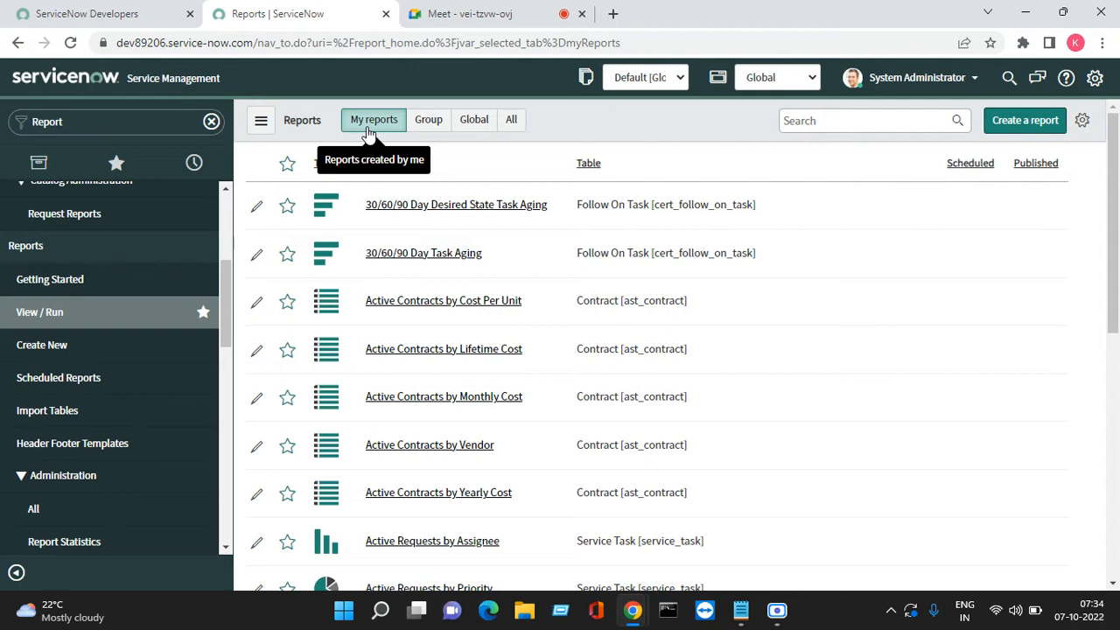
pyautogui.click(427, 127)
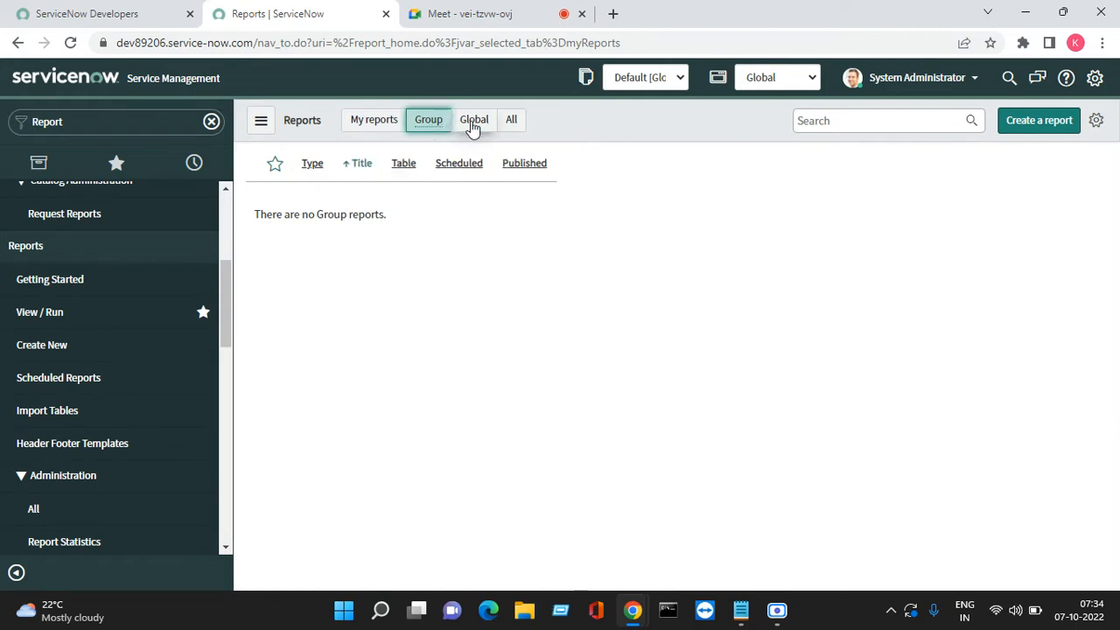
pyautogui.click(472, 125)
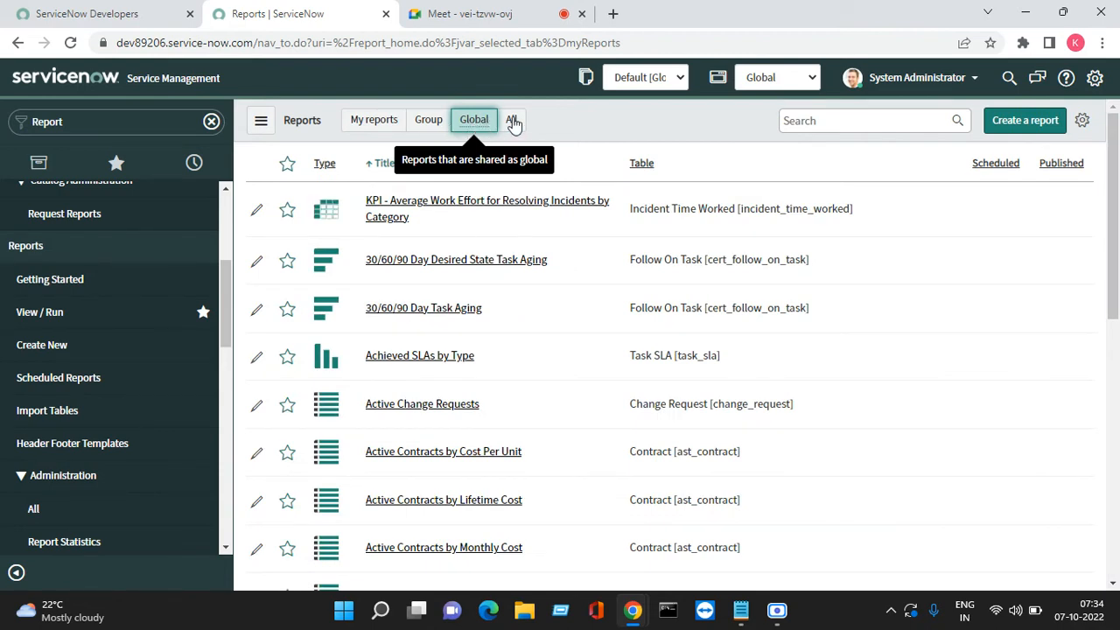
pyautogui.click(513, 122)
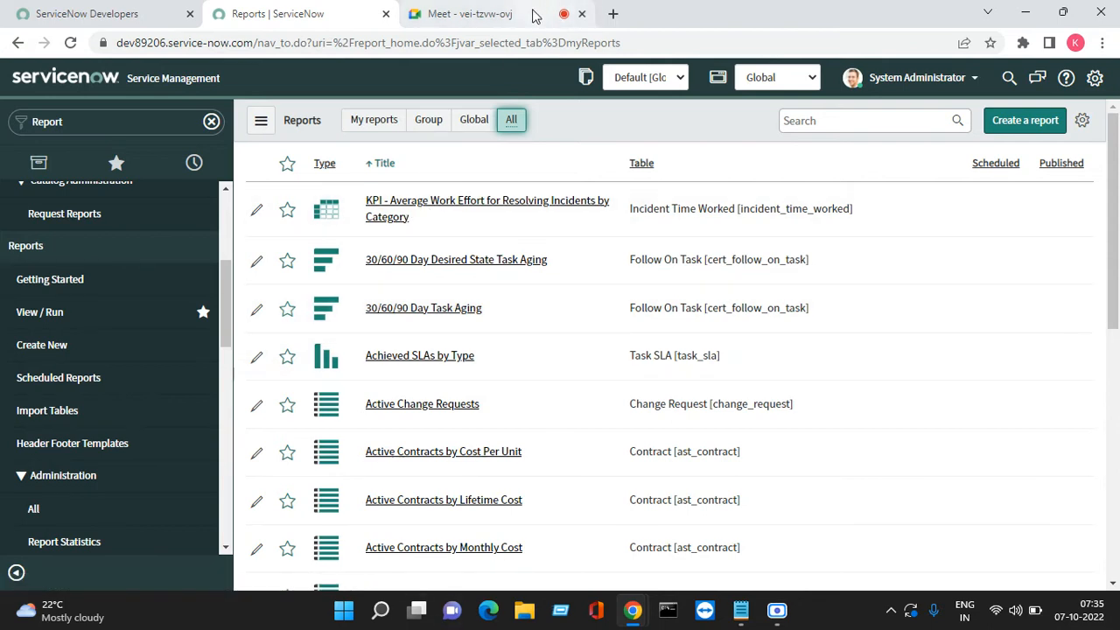
pyautogui.moveTo(536, 18)
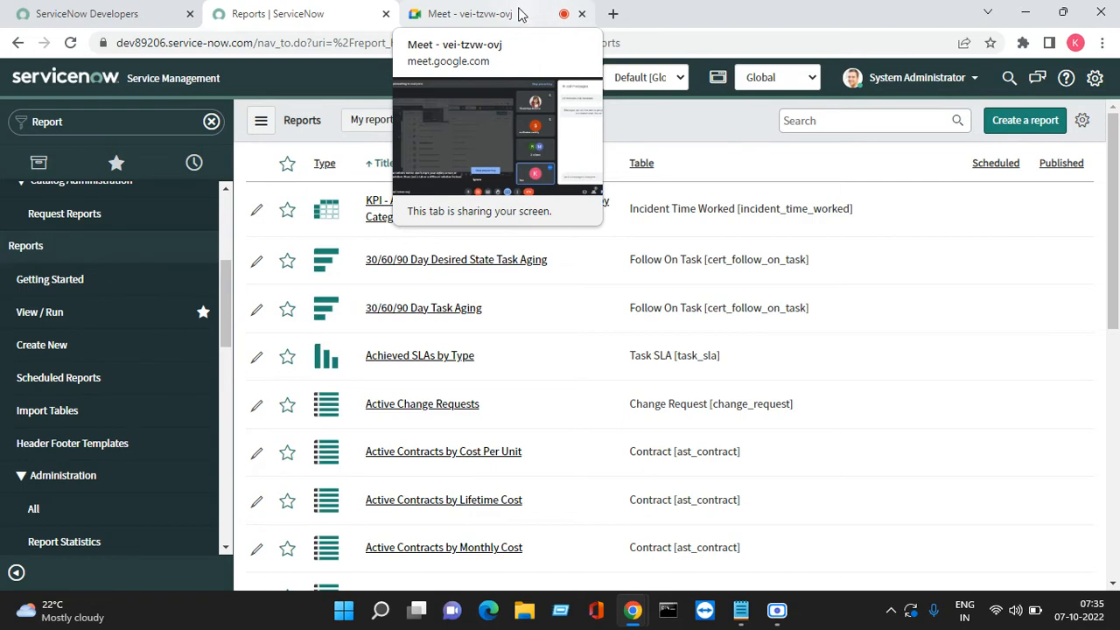
# Ignore the Meet infinity-mirror warning and start a new report in ServiceNow
pyautogui.click(523, 15)
pyautogui.click(463, 503)
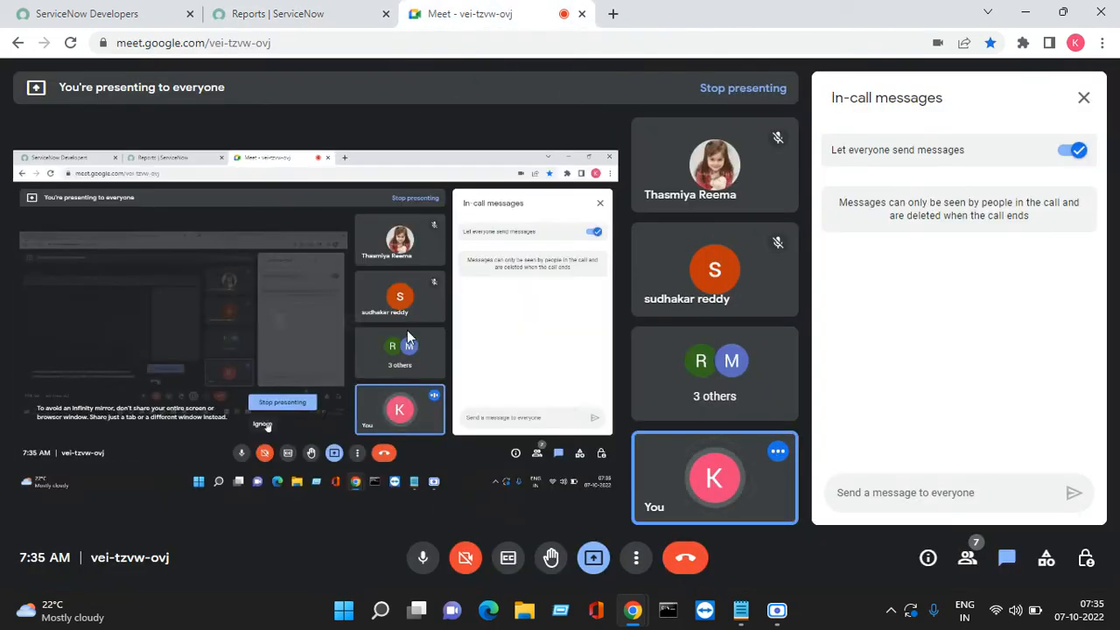
pyautogui.click(298, 13)
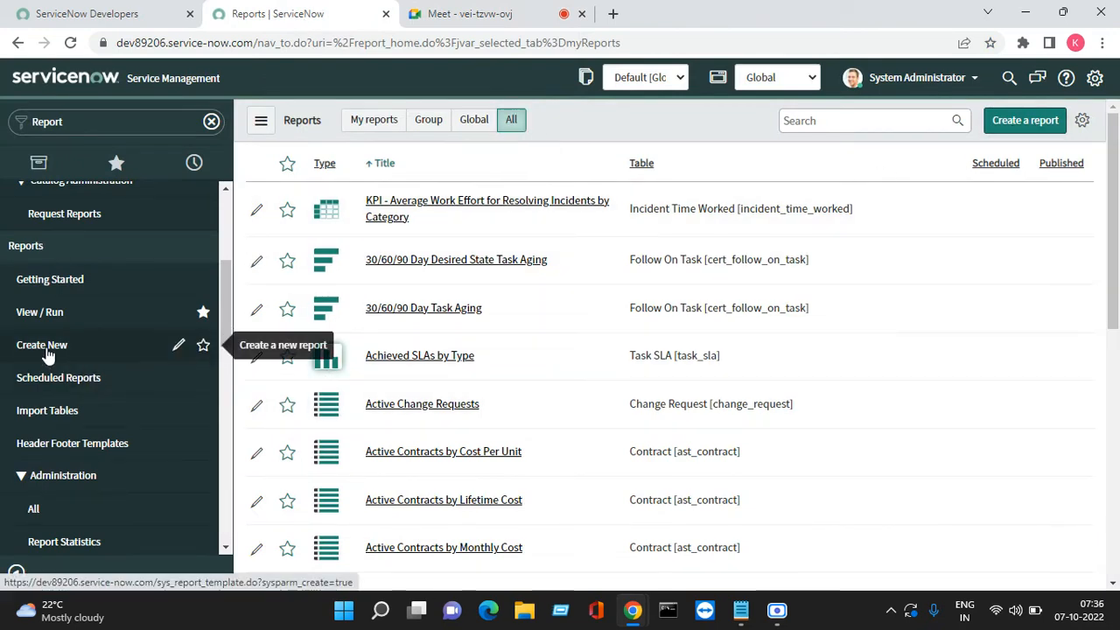
pyautogui.click(1021, 124)
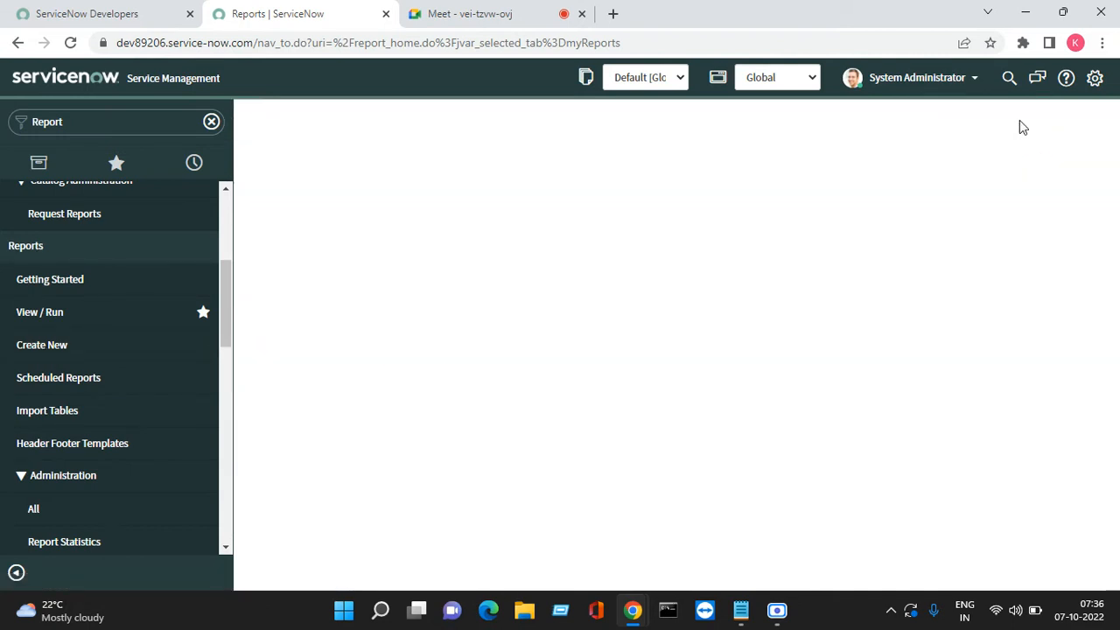
# Admit the next waiting participant to the Meet call and return to ServiceNow
pyautogui.click(495, 14)
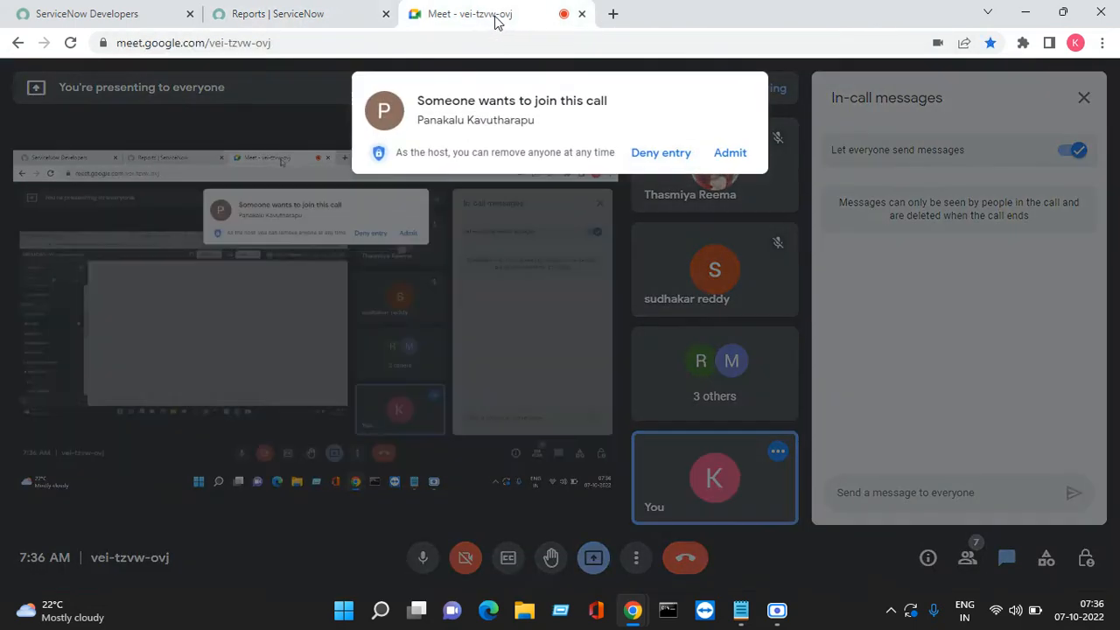
pyautogui.click(730, 152)
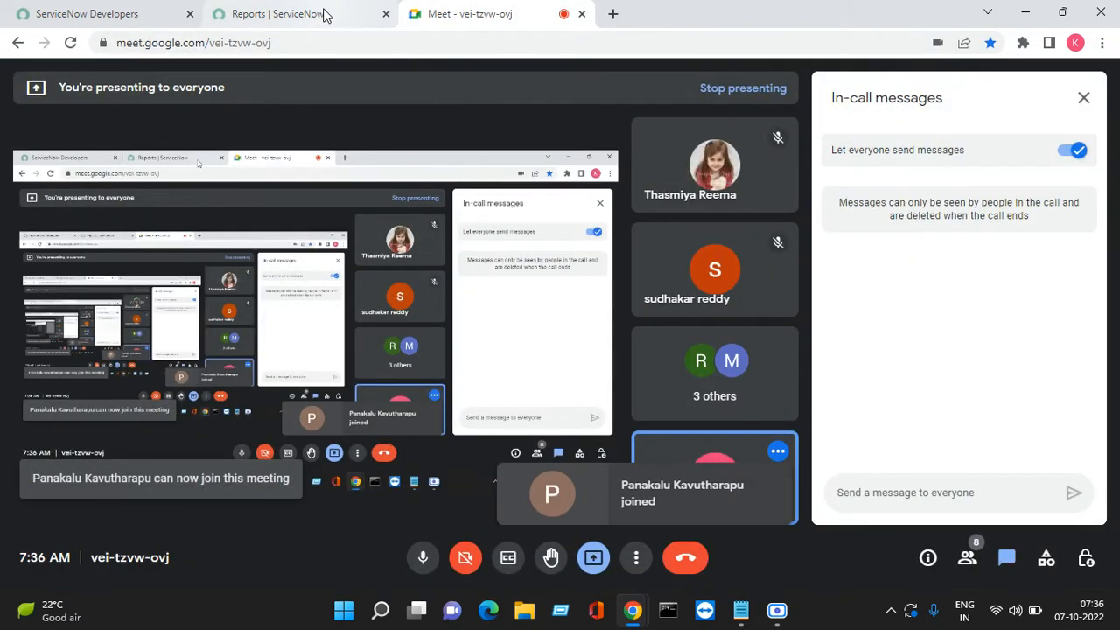
pyautogui.click(325, 13)
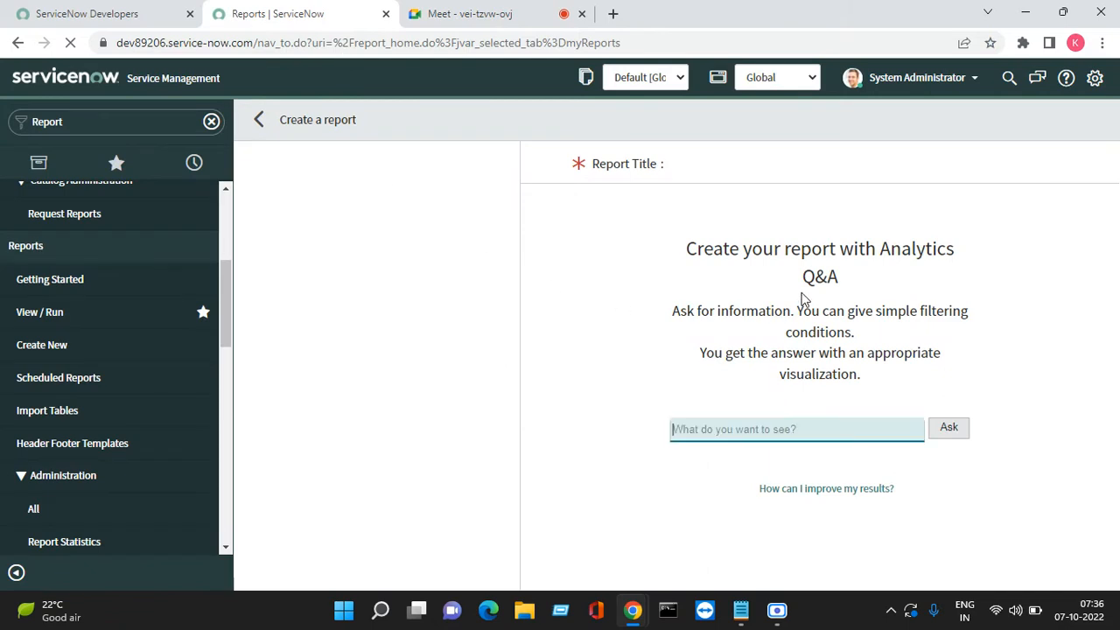
# Enter 'Pending incidents' in the Report name field, fixing the typos
pyautogui.click(293, 233)
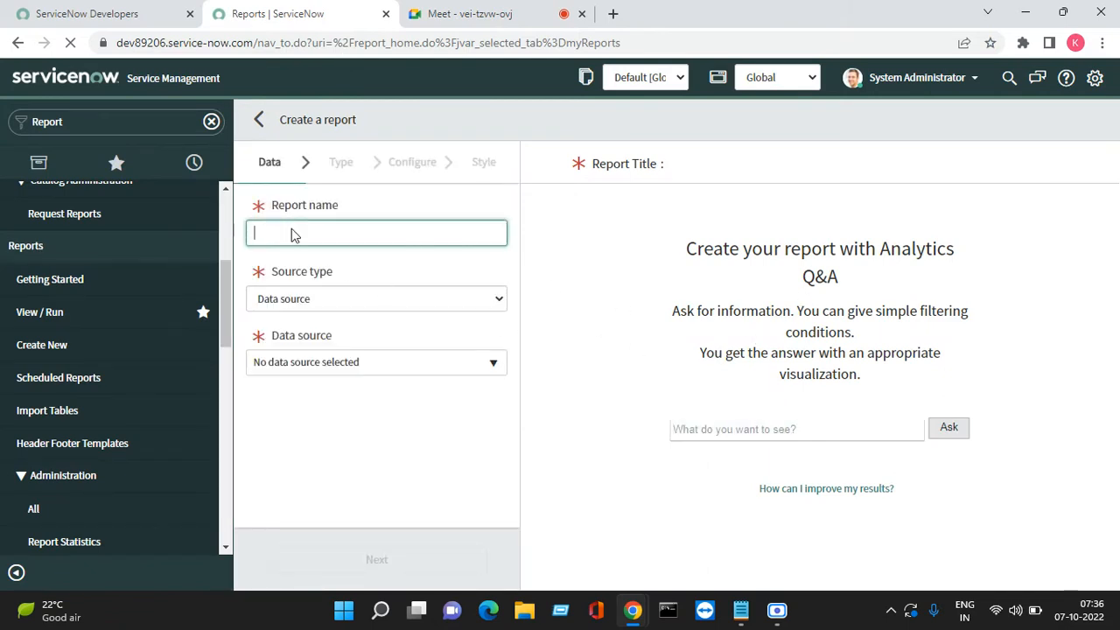
pyautogui.write('Pe')
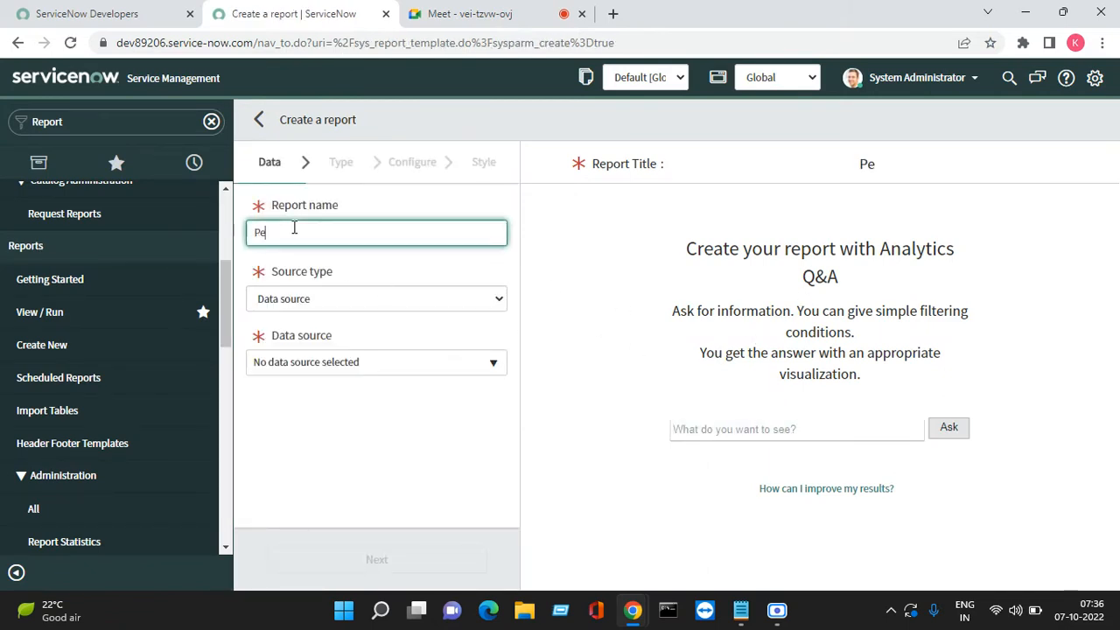
pyautogui.write('nding inident')
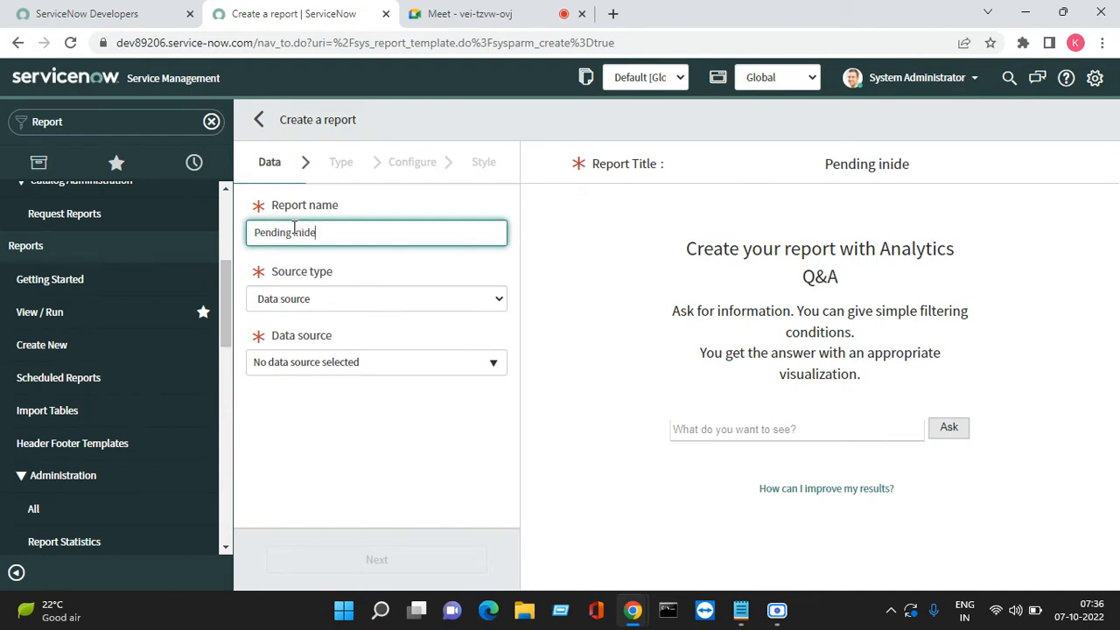
pyautogui.press('BackSpace')
pyautogui.press('BackSpace')
pyautogui.press('BackSpace')
pyautogui.press('BackSpace')
pyautogui.press('BackSpace')
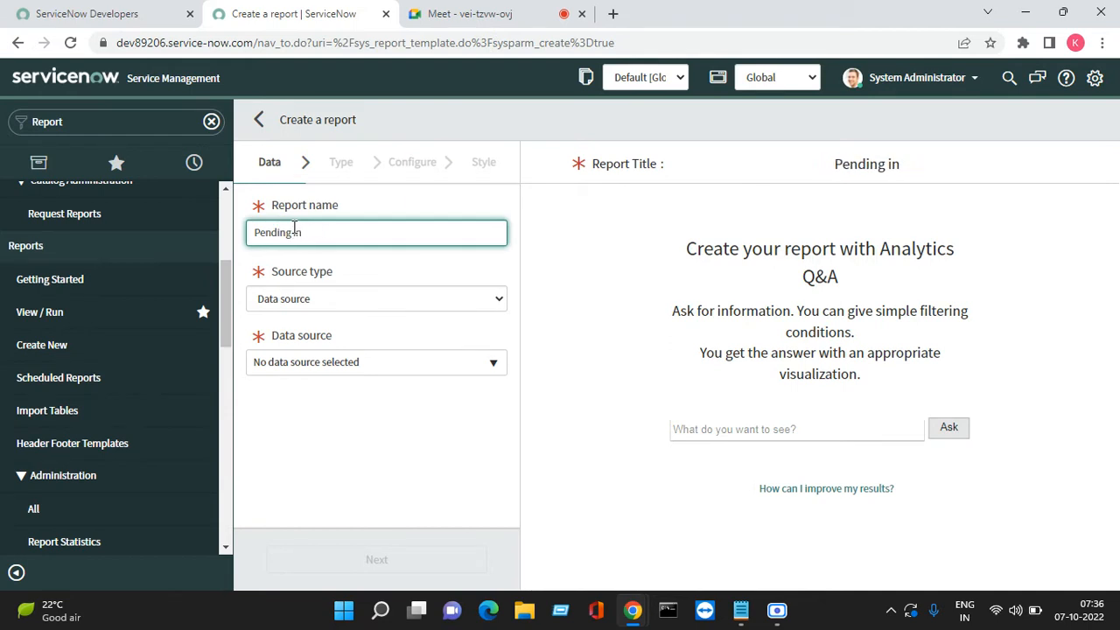
pyautogui.write('cidnt')
pyautogui.press('BackSpace')
pyautogui.press('BackSpace')
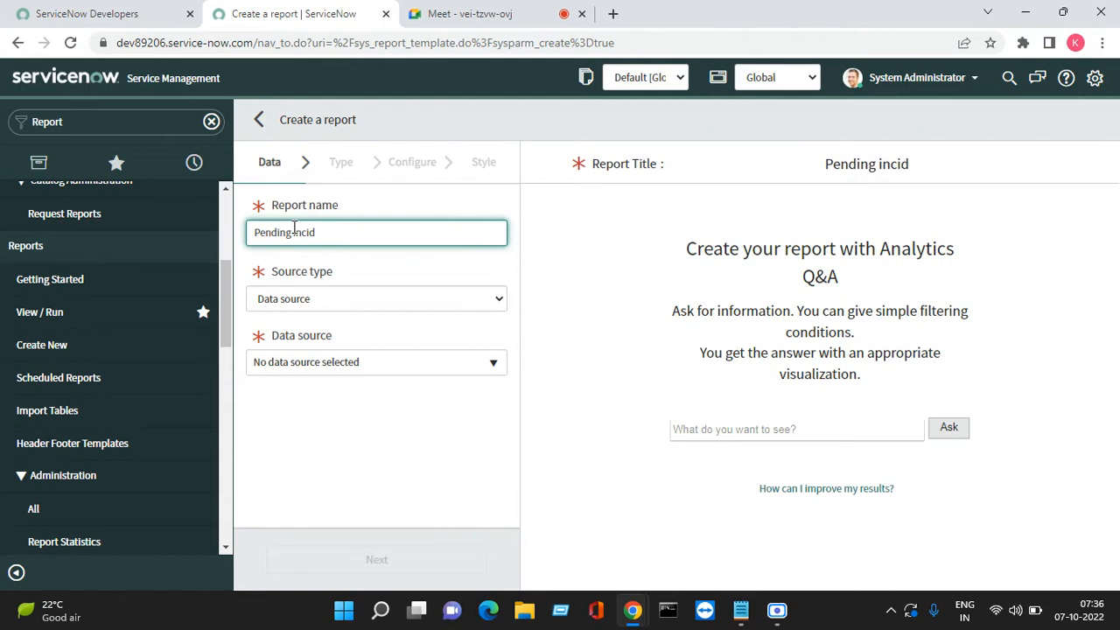
pyautogui.write('e')
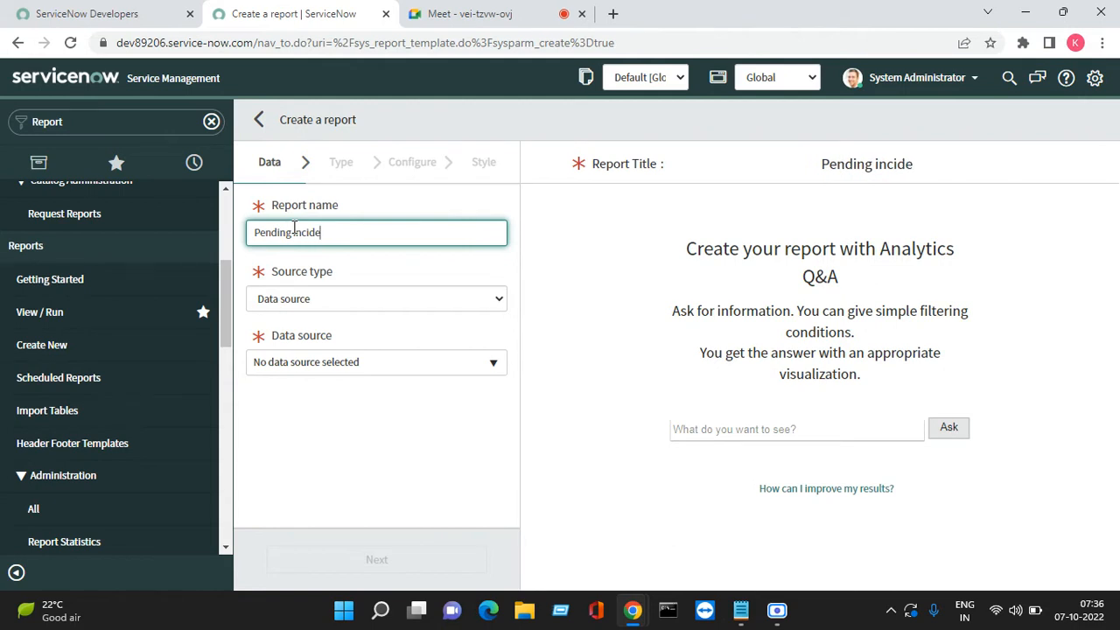
pyautogui.write('nts')
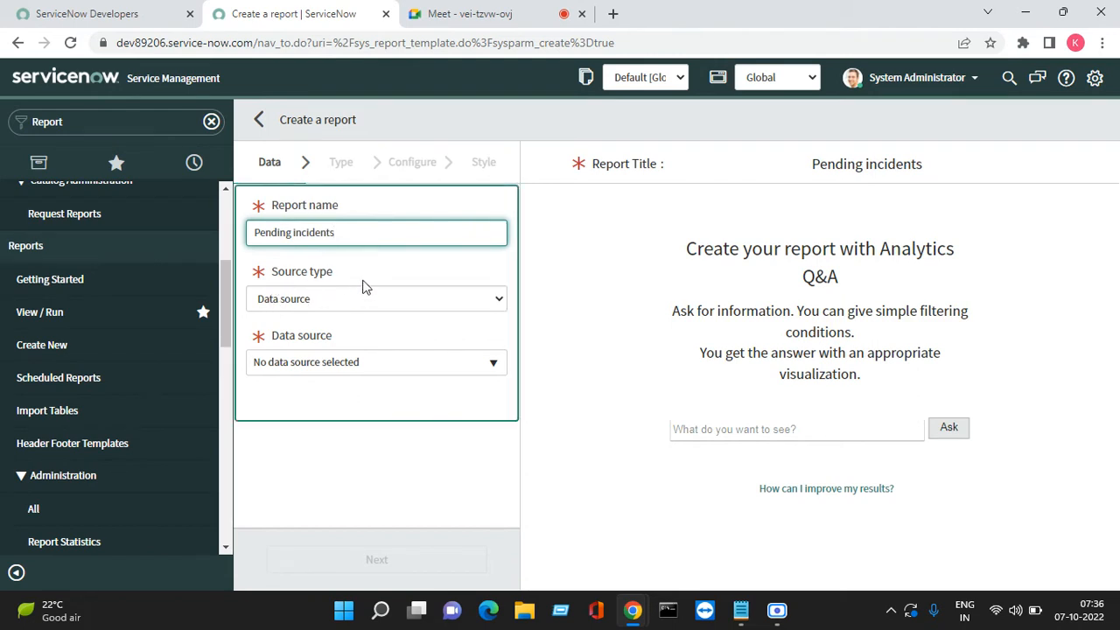
pyautogui.click(366, 287)
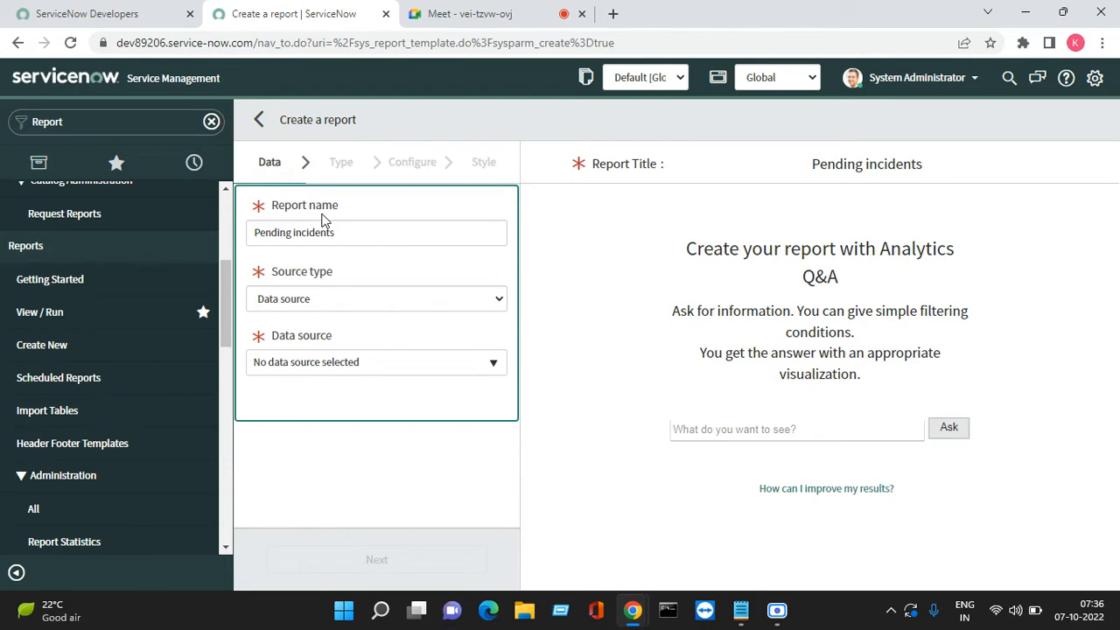
# Change the report's source type to Table
pyautogui.click(343, 298)
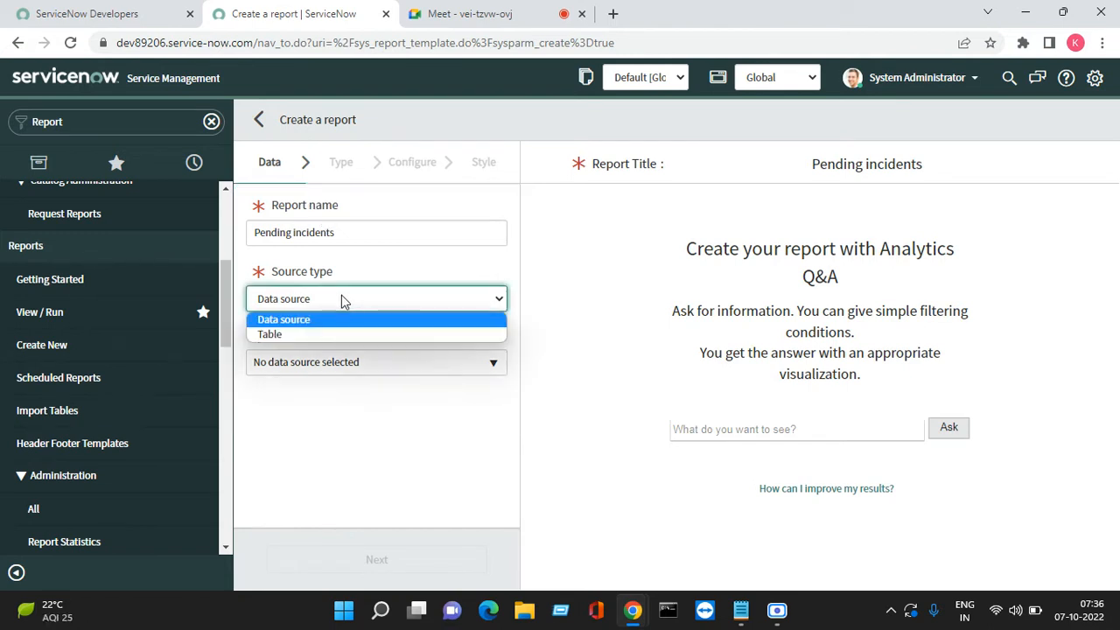
pyautogui.click(292, 335)
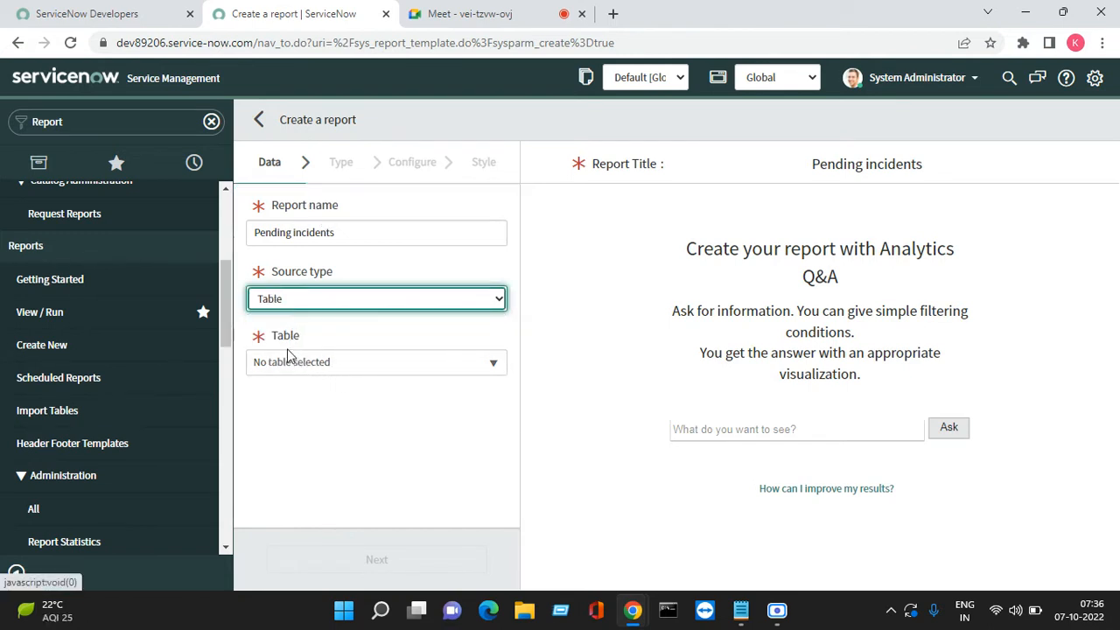
pyautogui.click(337, 341)
pyautogui.doubleClick(287, 335)
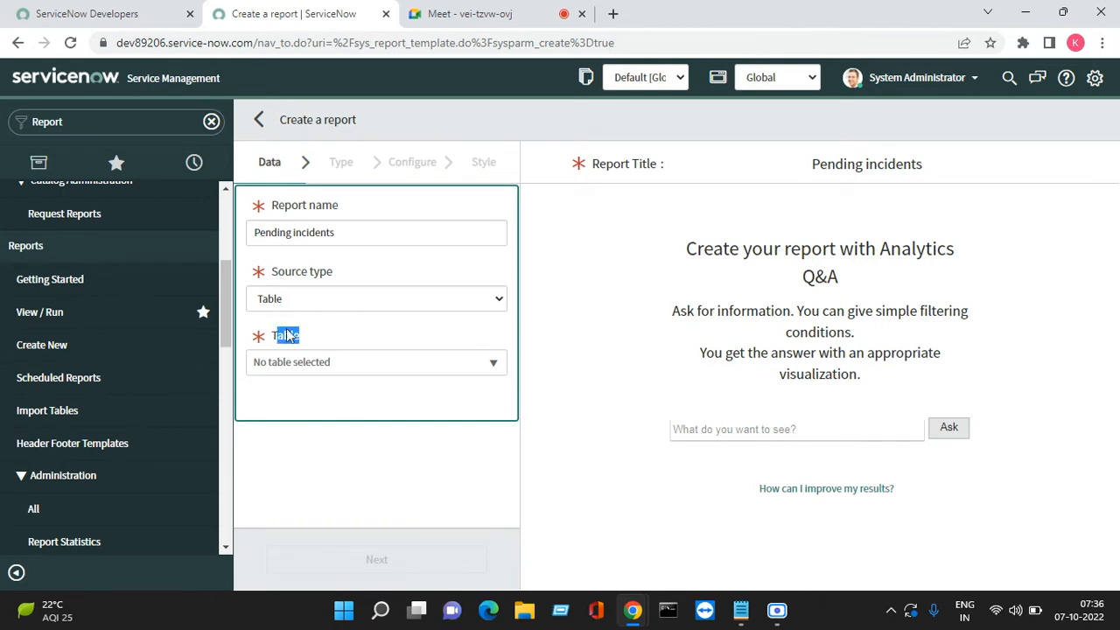
# Search the Table dropdown for 'incident' to list the incident tables
pyautogui.click(330, 369)
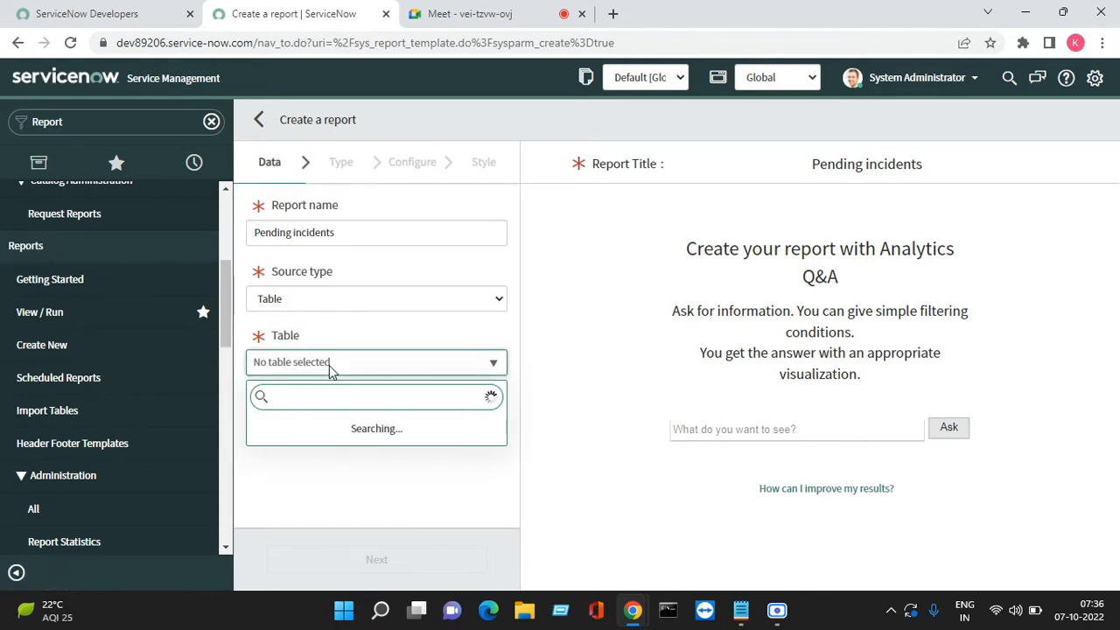
pyautogui.write('inident')
pyautogui.press('BackSpace')
pyautogui.press('BackSpace')
pyautogui.press('BackSpace')
pyautogui.press('BackSpace')
pyautogui.press('BackSpace')
pyautogui.write('ident')
pyautogui.press('BackSpace')
pyautogui.press('BackSpace')
pyautogui.press('BackSpace')
pyautogui.press('BackSpace')
pyautogui.press('BackSpace')
pyautogui.write('cciden')
pyautogui.press('Left')
pyautogui.press('Left')
pyautogui.press('Left')
pyautogui.press('Left')
pyautogui.press('Left')
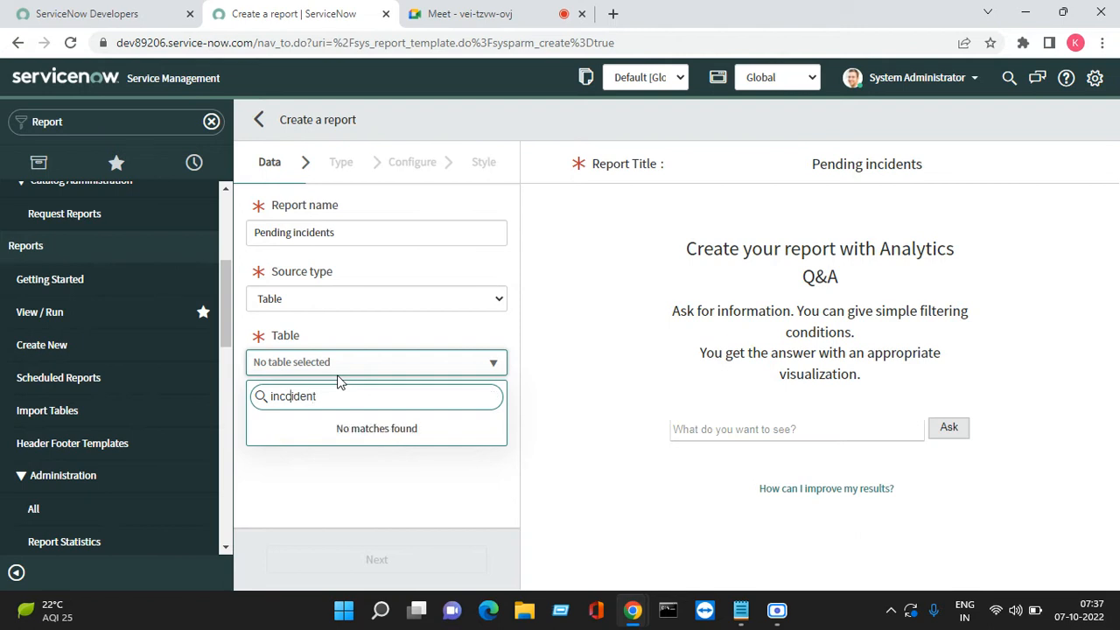
pyautogui.press('BackSpace')
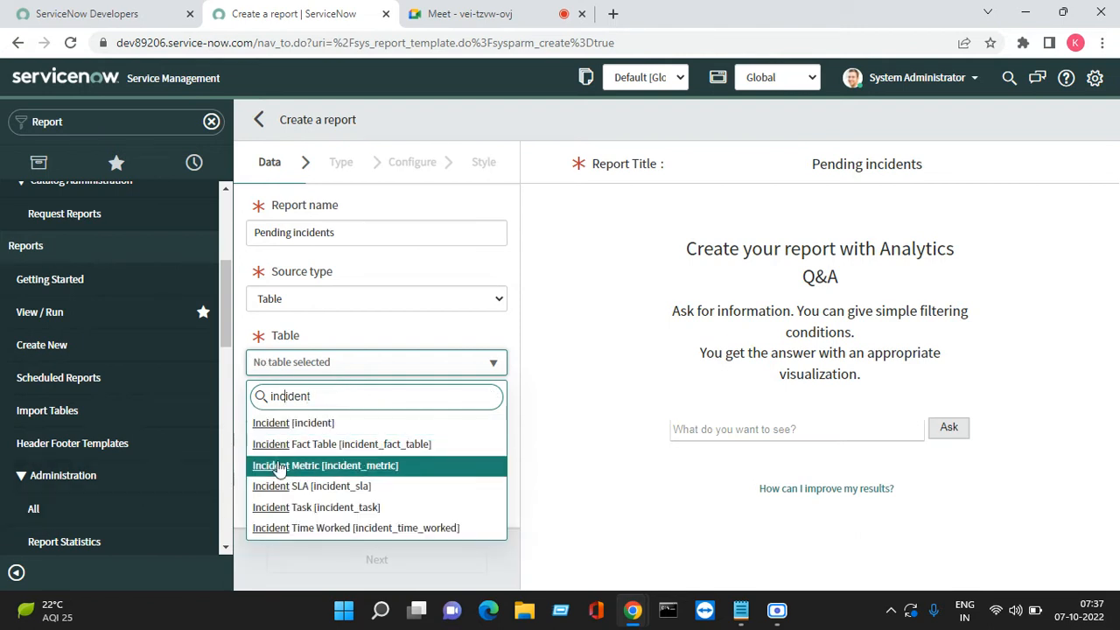
# Choose Incident [incident] as the report table and move past the Data step
pyautogui.click(281, 432)
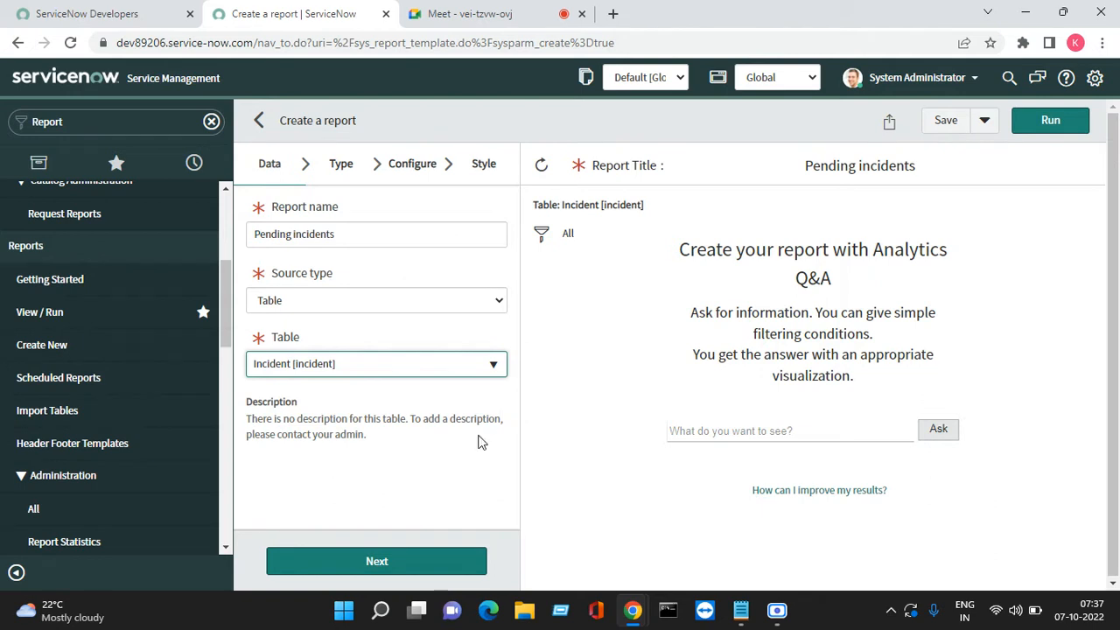
pyautogui.click(359, 569)
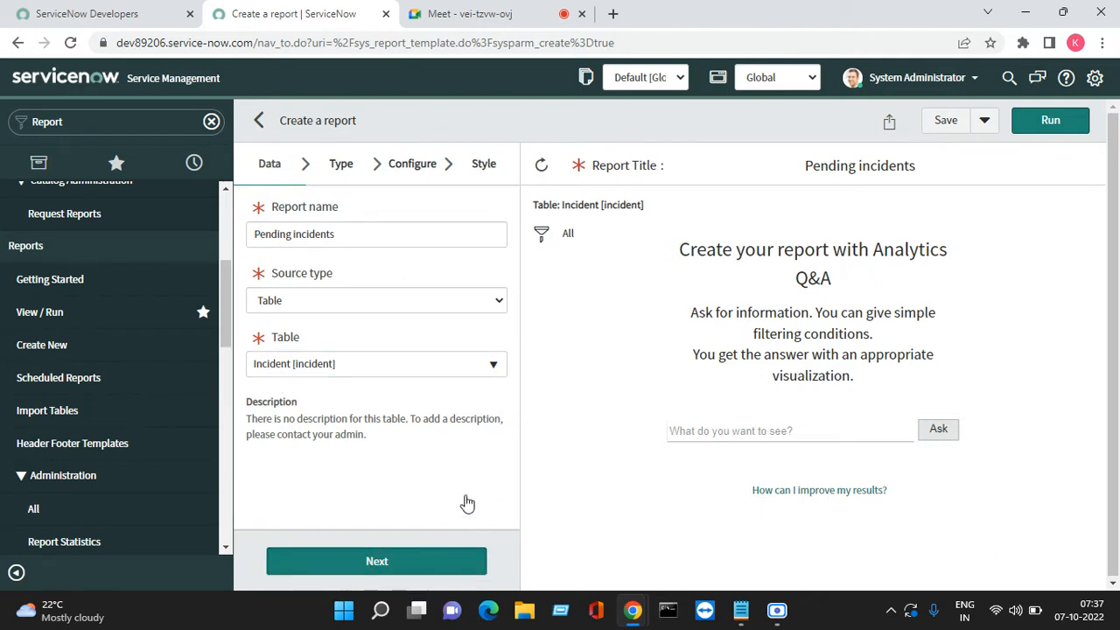
pyautogui.click(369, 562)
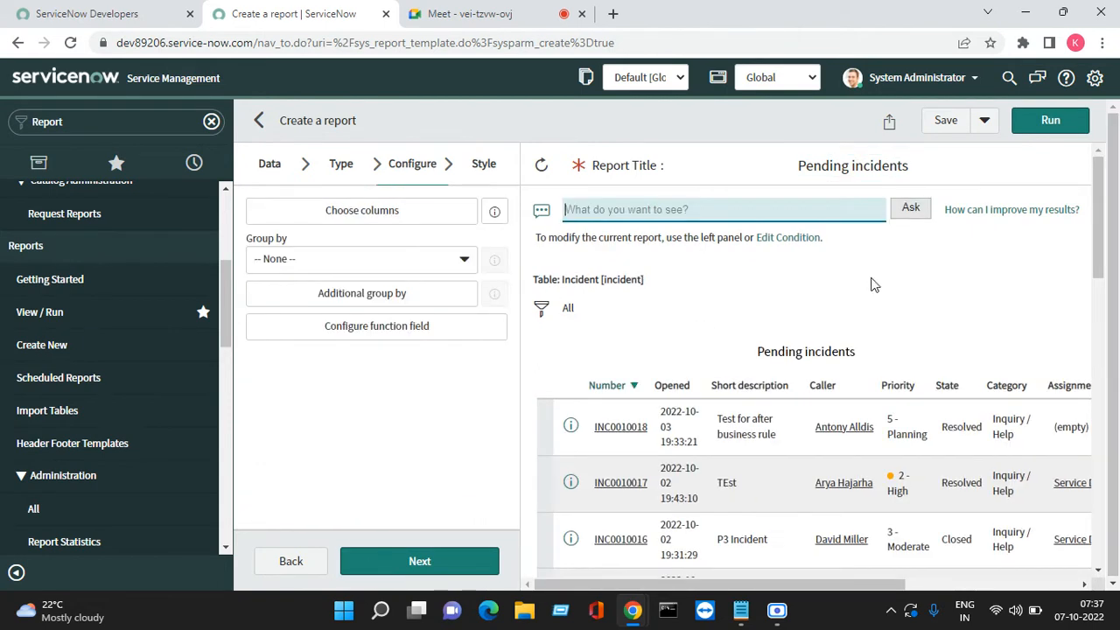
# Show the chart-type gallery and open the report's filter conditions
pyautogui.click(338, 166)
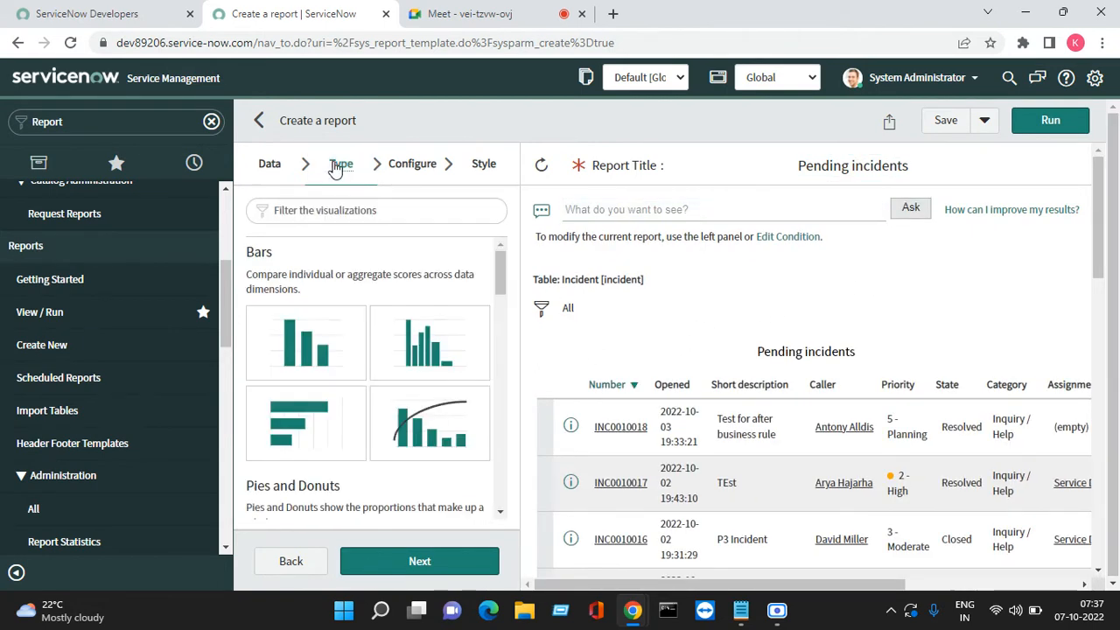
pyautogui.scroll(-1, 630, 345)
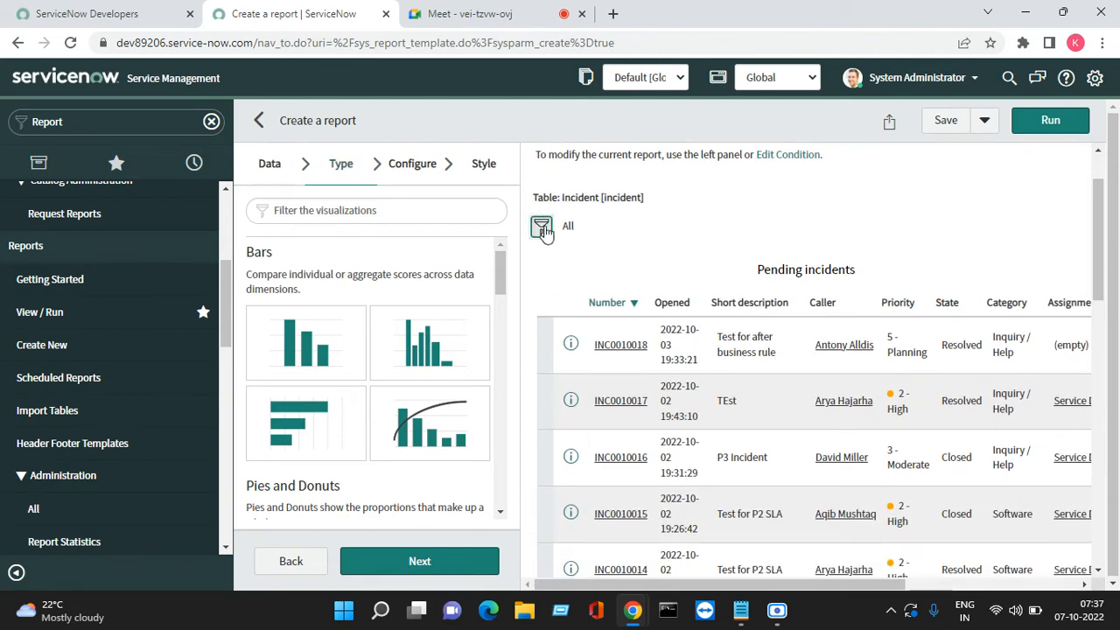
pyautogui.click(543, 230)
# Add a filter condition Created on Last month
pyautogui.click(623, 343)
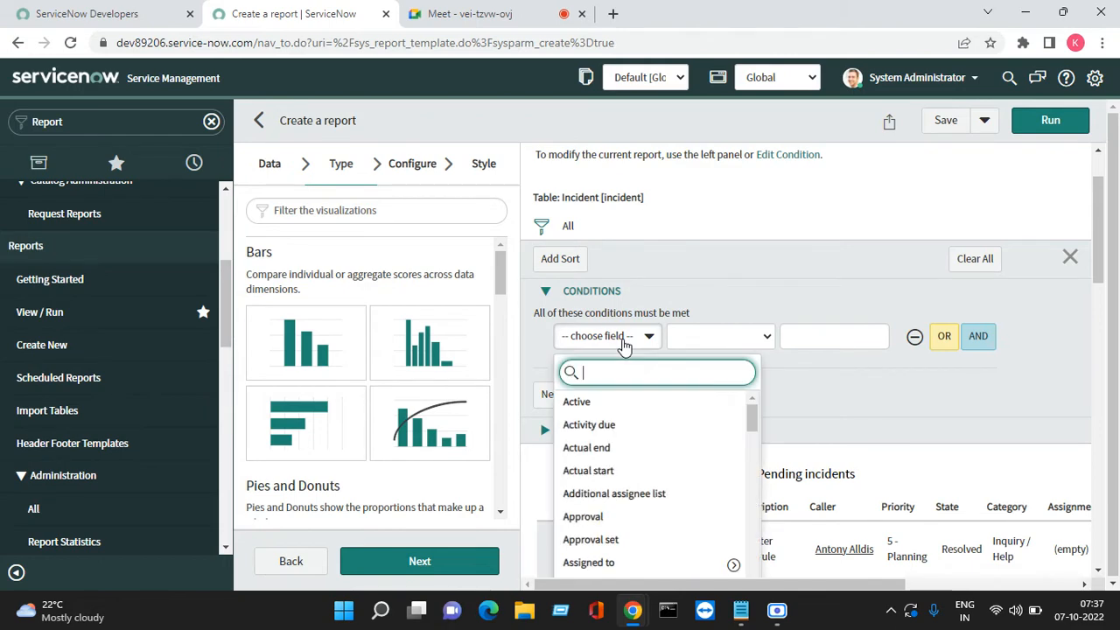
pyautogui.write('cre')
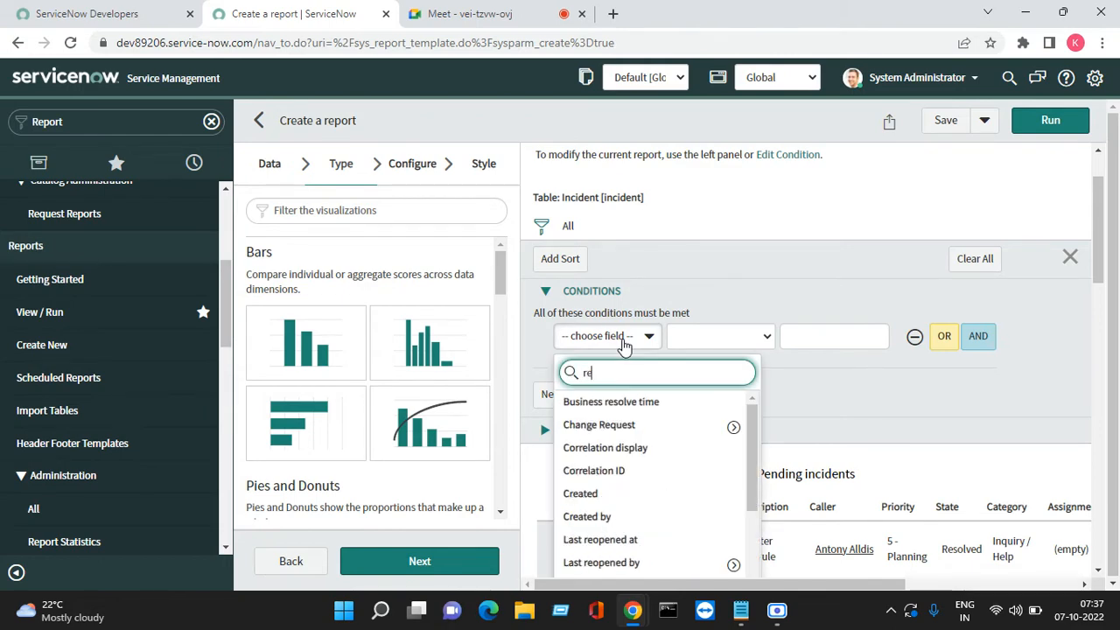
pyautogui.write('t')
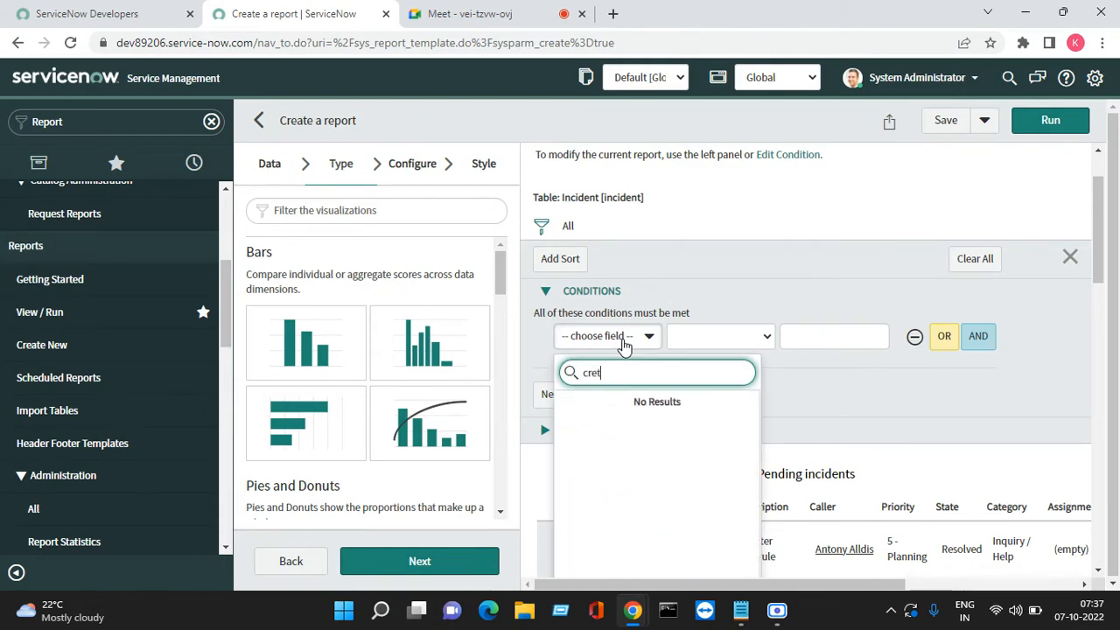
pyautogui.press('BackSpace')
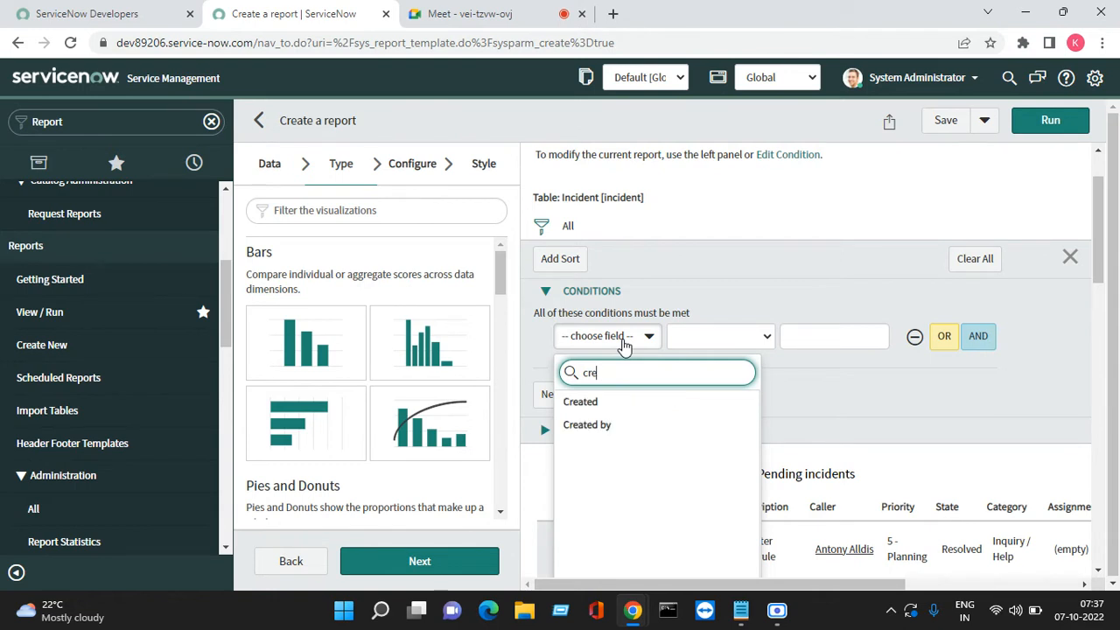
pyautogui.click(600, 403)
pyautogui.click(815, 348)
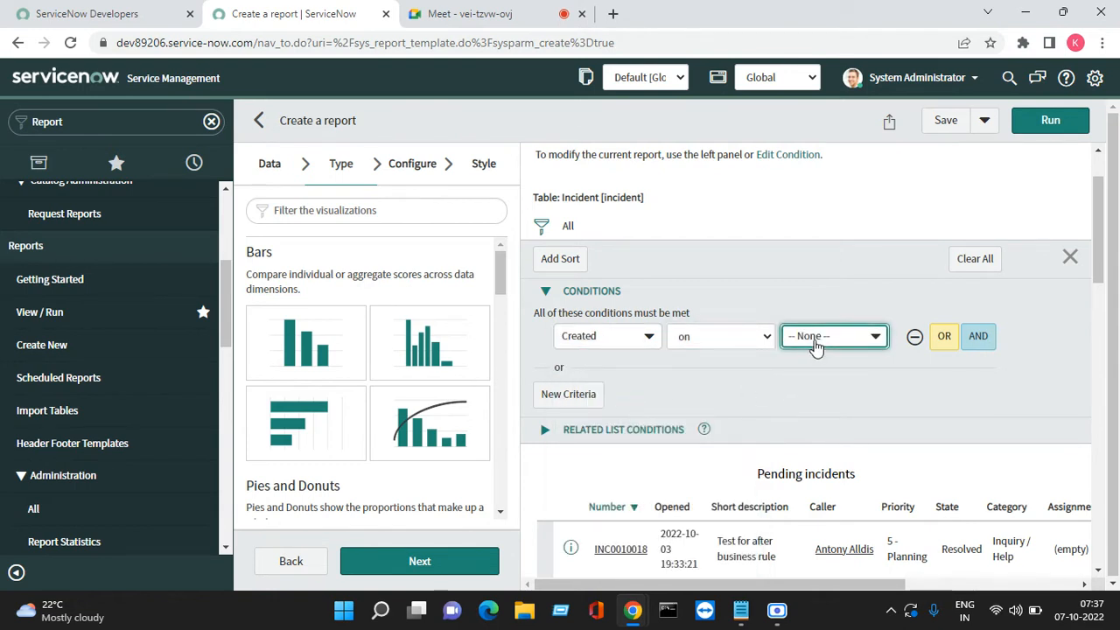
pyautogui.click(873, 347)
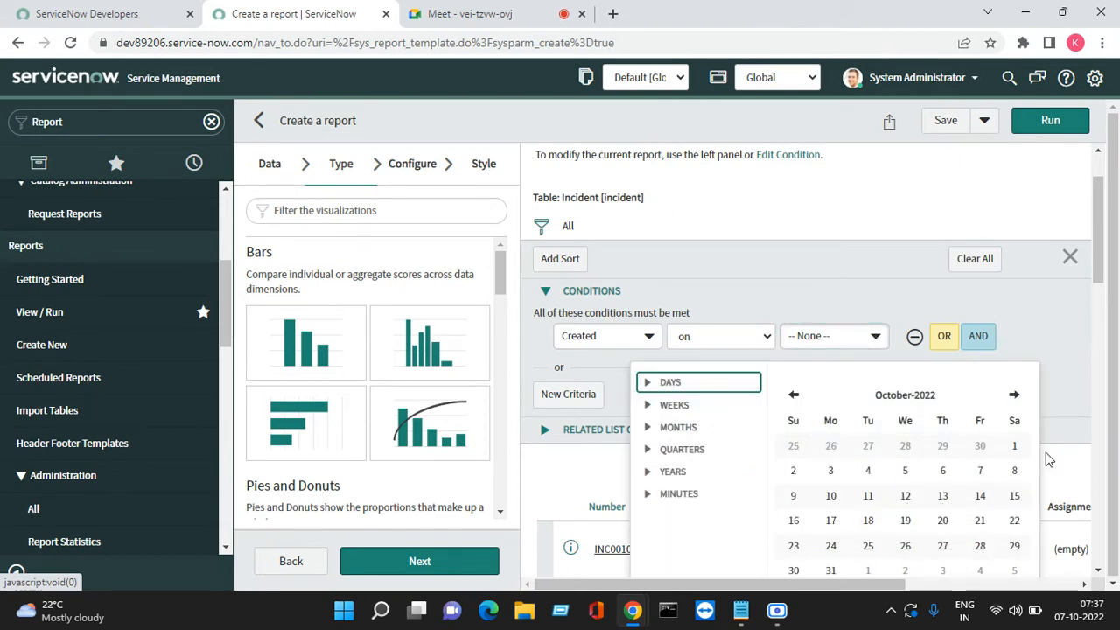
pyautogui.click(647, 388)
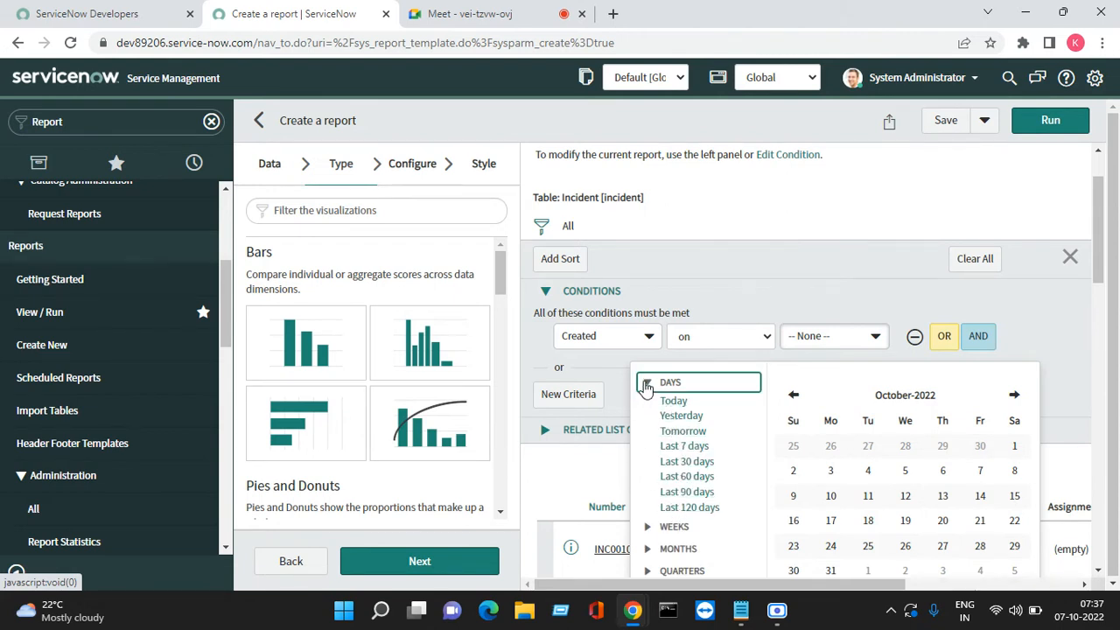
pyautogui.click(645, 385)
pyautogui.click(647, 427)
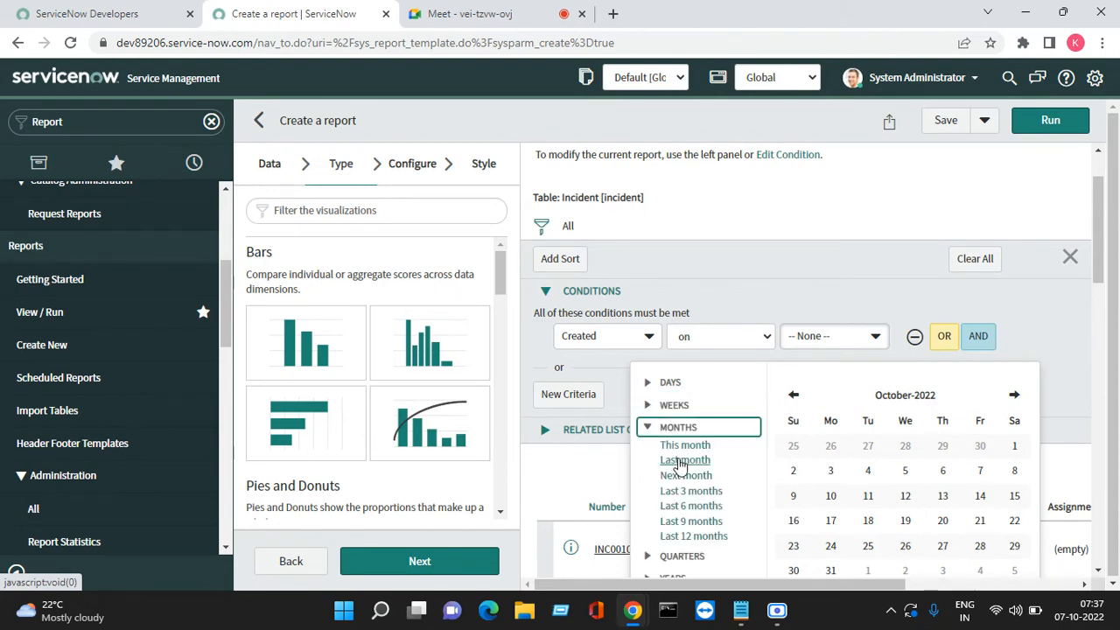
pyautogui.click(681, 461)
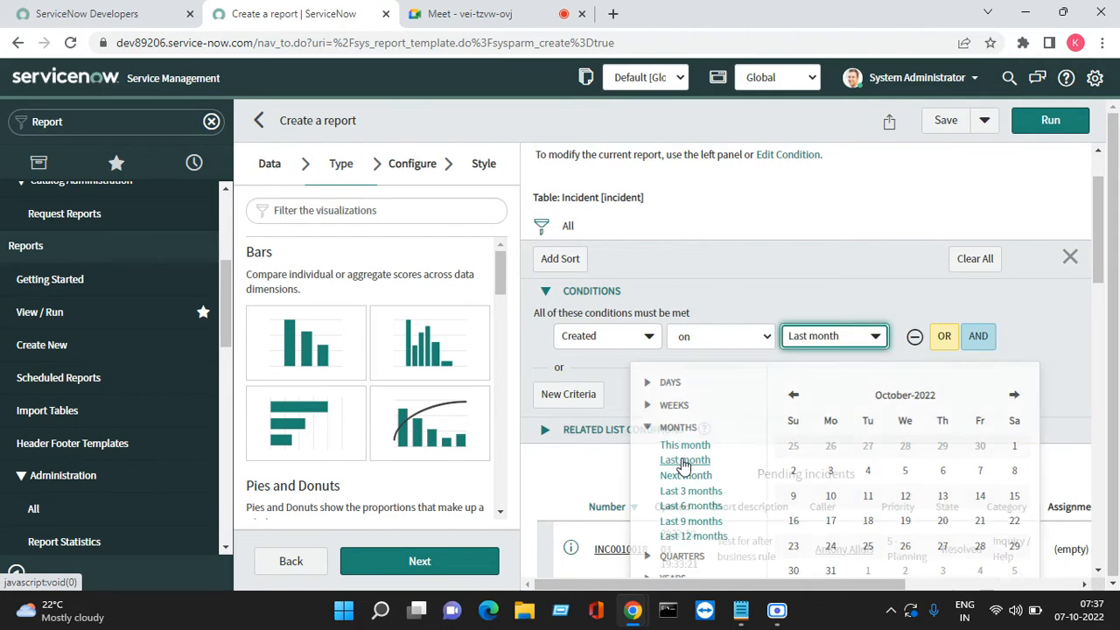
# Run the report, review the 5 matching incidents, and add an AND condition row
pyautogui.click(1062, 119)
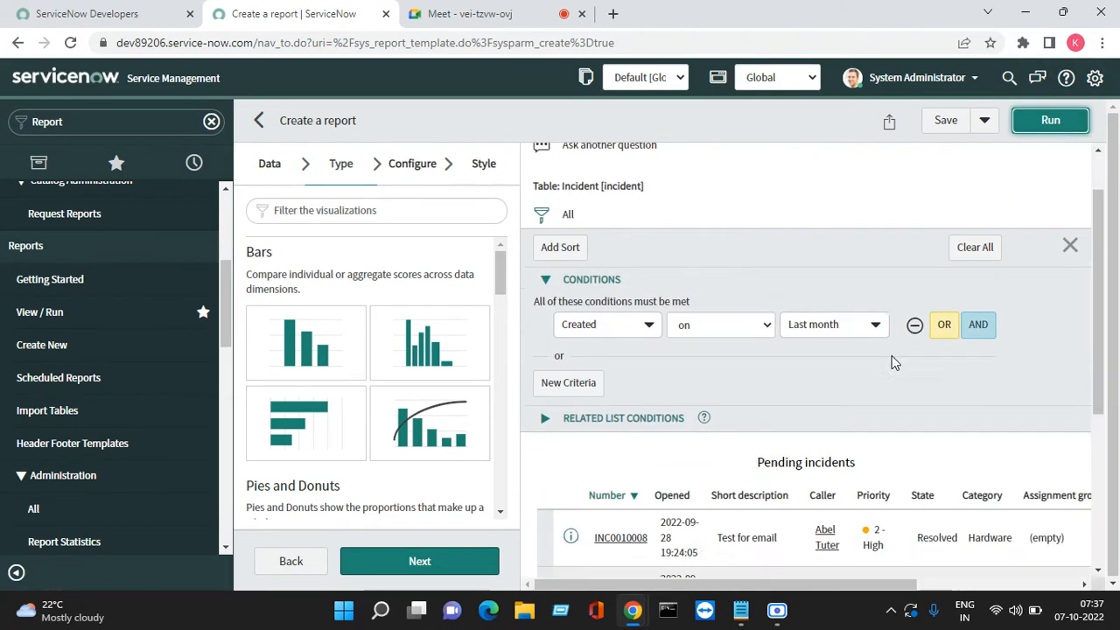
pyautogui.scroll(-2, 894, 362)
pyautogui.scroll(-1, 896, 358)
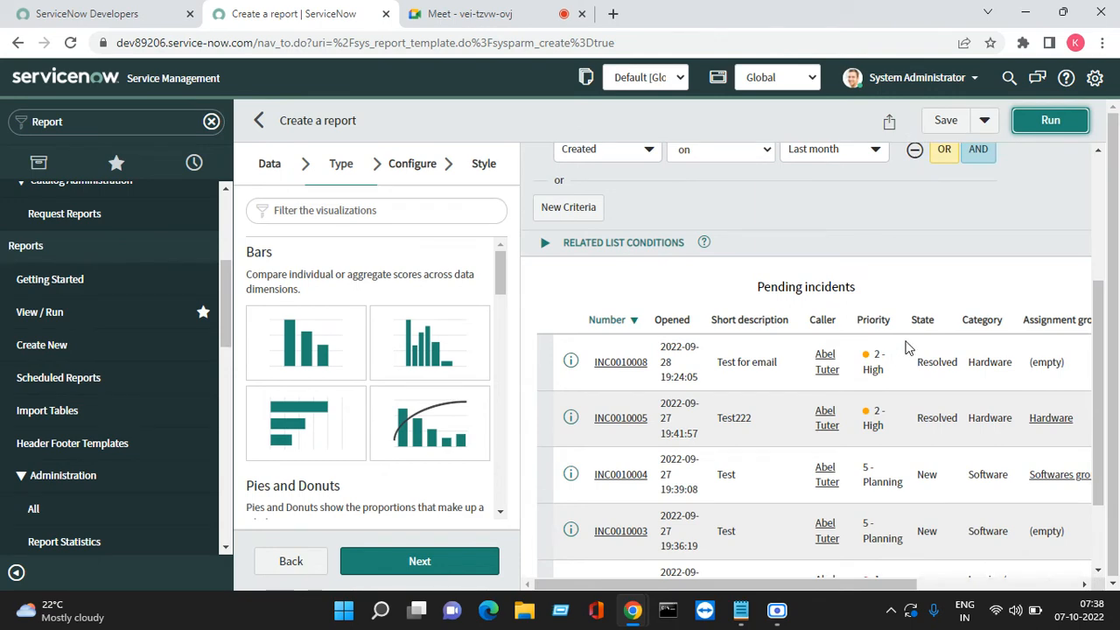
pyautogui.scroll(-2, 901, 356)
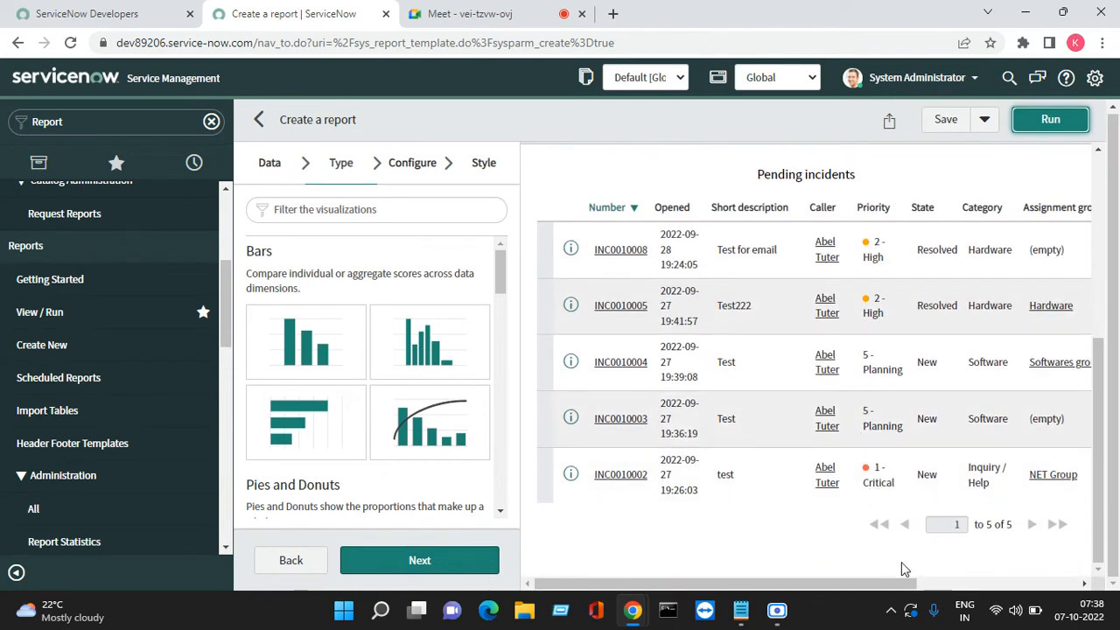
pyautogui.moveTo(896, 587); pyautogui.dragTo(1118, 536)
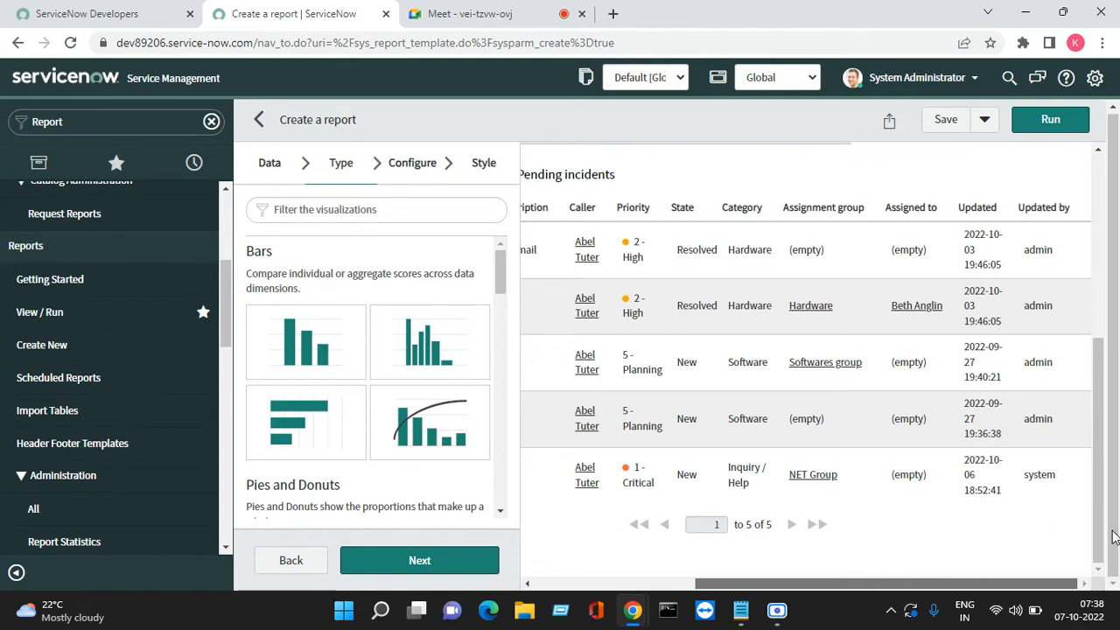
pyautogui.moveTo(1113, 536); pyautogui.dragTo(618, 551)
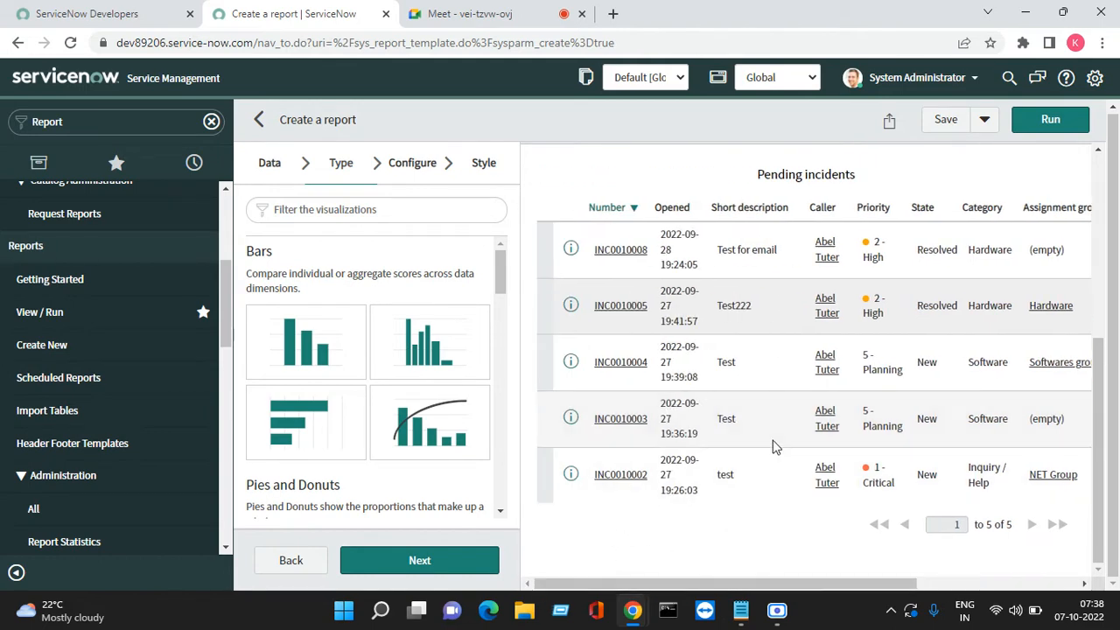
pyautogui.scroll(3, 775, 446)
pyautogui.click(980, 285)
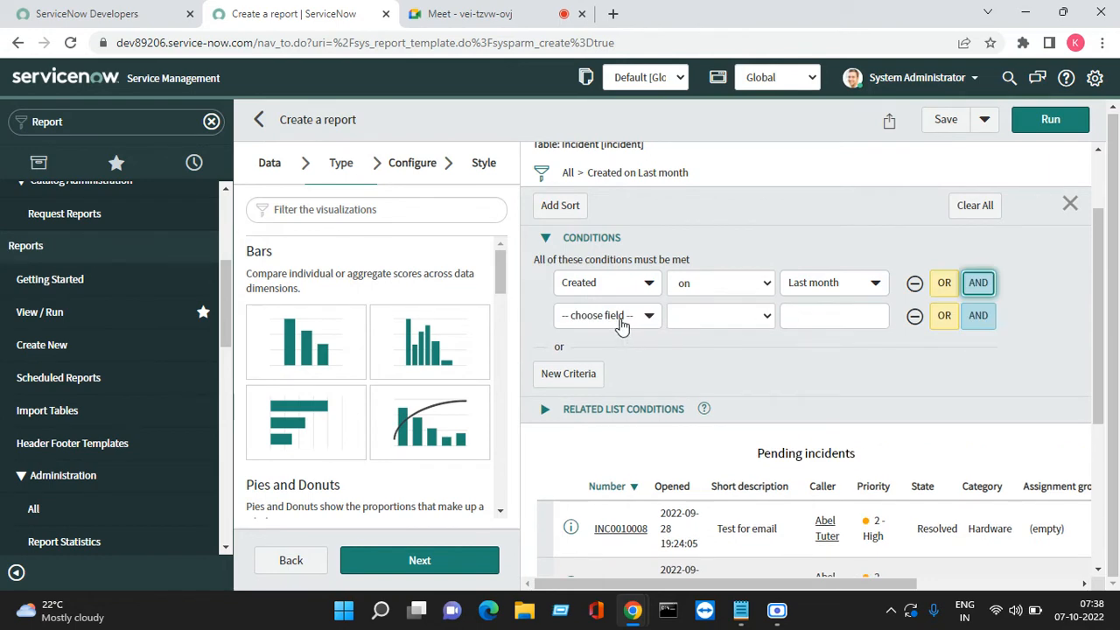
# Set the new condition to State is New
pyautogui.click(621, 322)
pyautogui.write('sta')
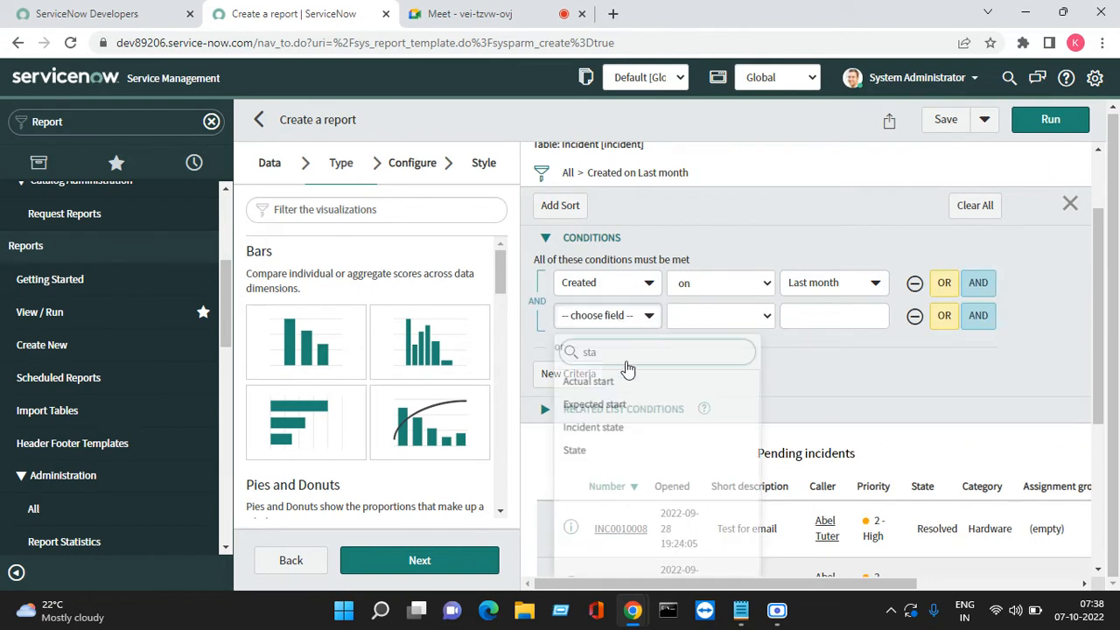
pyautogui.click(613, 451)
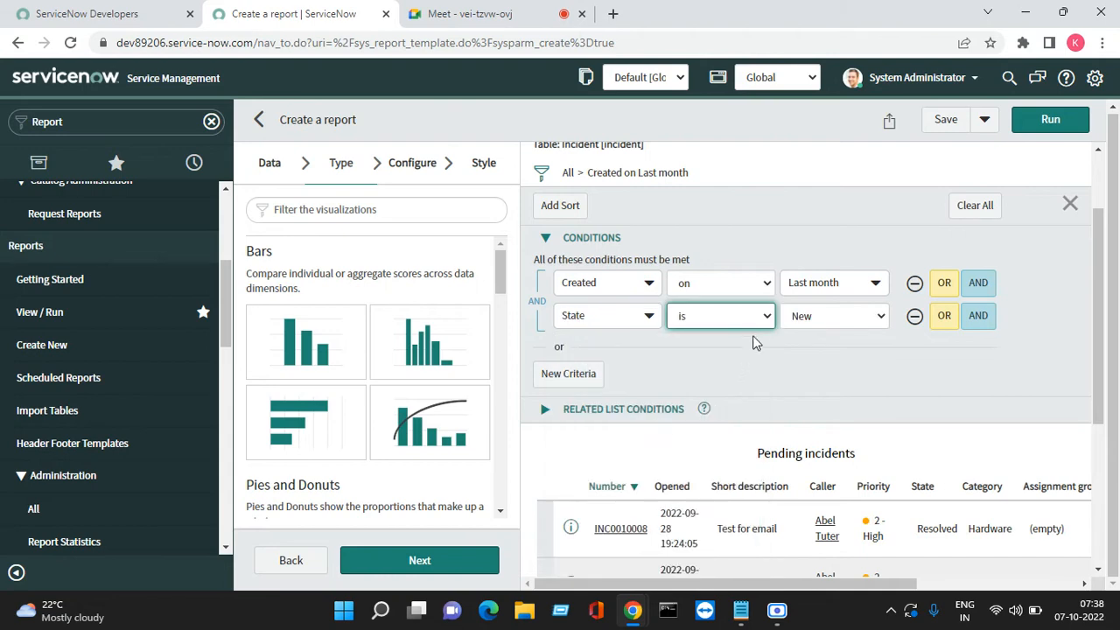
pyautogui.click(823, 319)
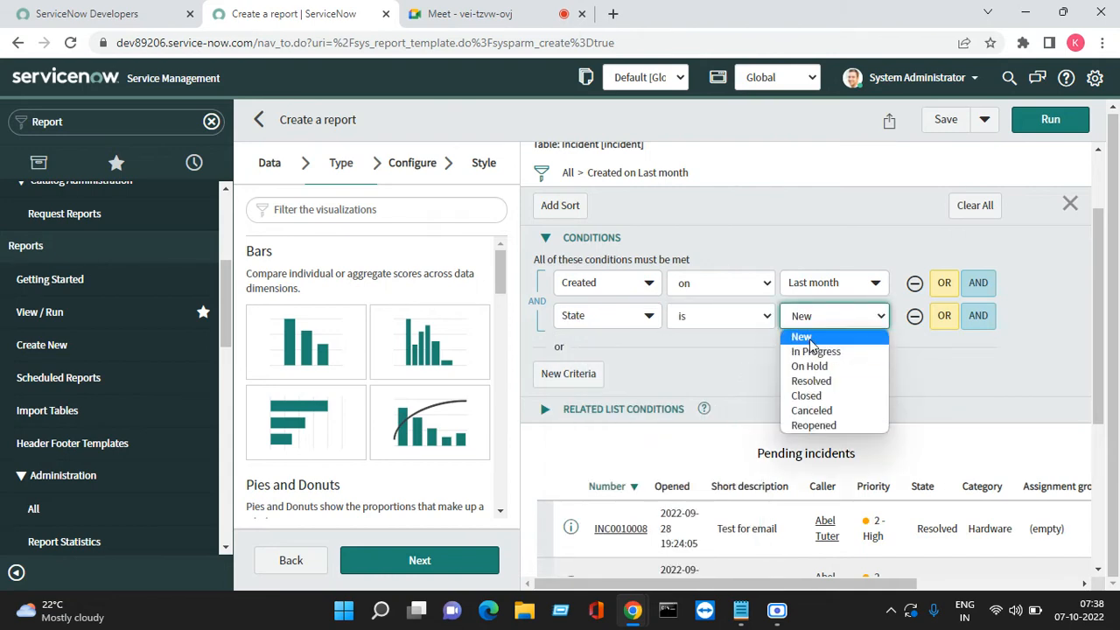
pyautogui.click(814, 338)
# Add OR State is In Progress and OR State is On Hold, then run the report
pyautogui.click(937, 327)
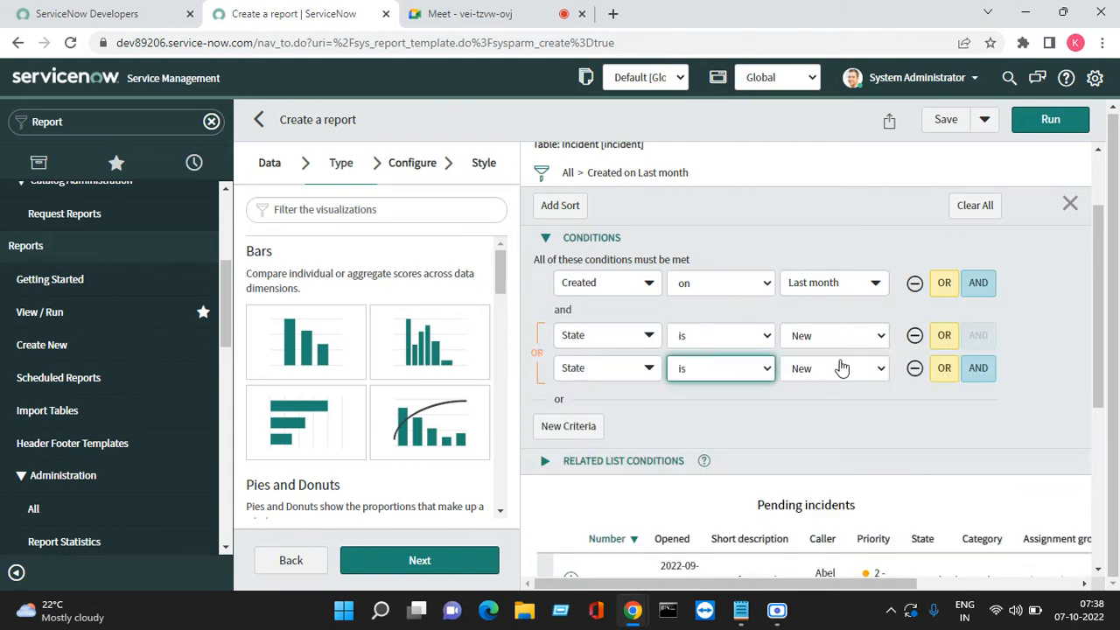
pyautogui.click(840, 368)
pyautogui.press('Escape')
pyautogui.press('Down')
pyautogui.click(944, 367)
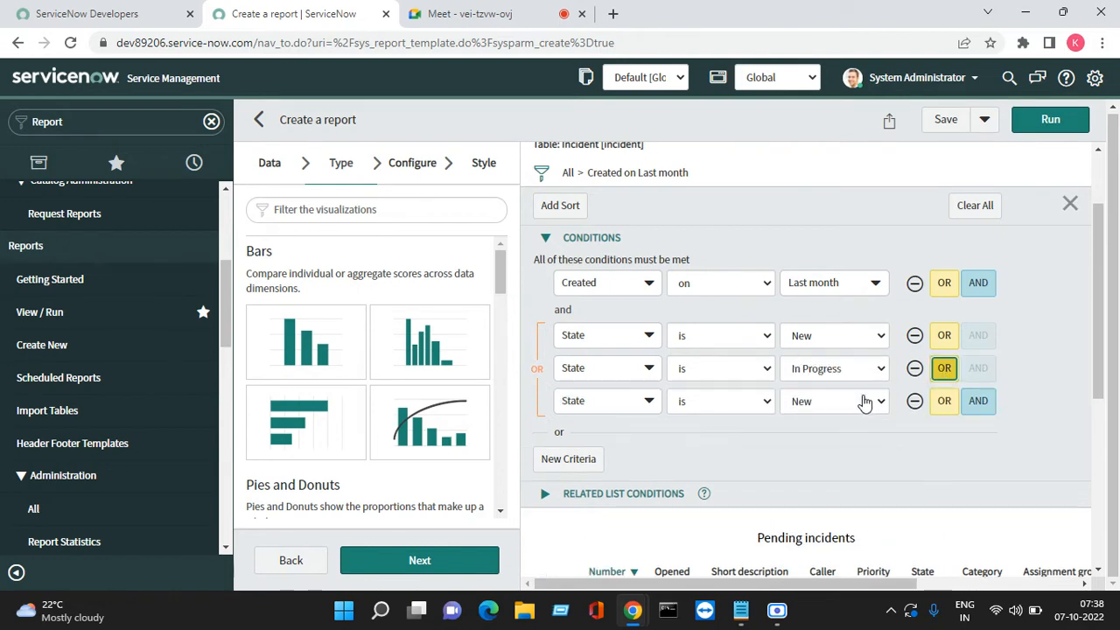
pyautogui.click(862, 401)
pyautogui.click(838, 452)
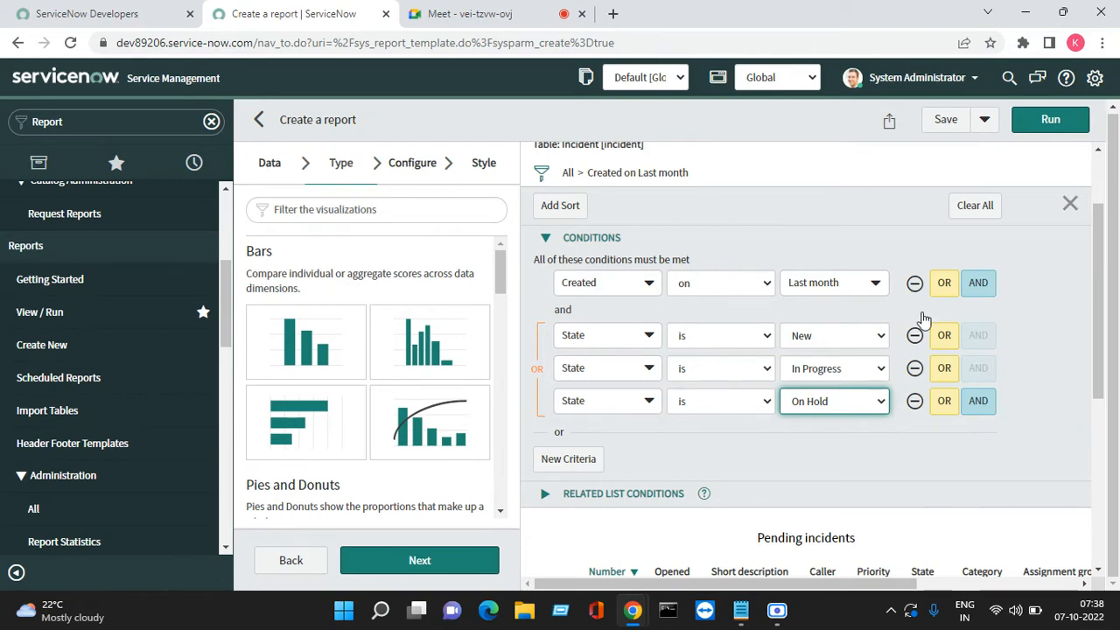
pyautogui.click(1050, 119)
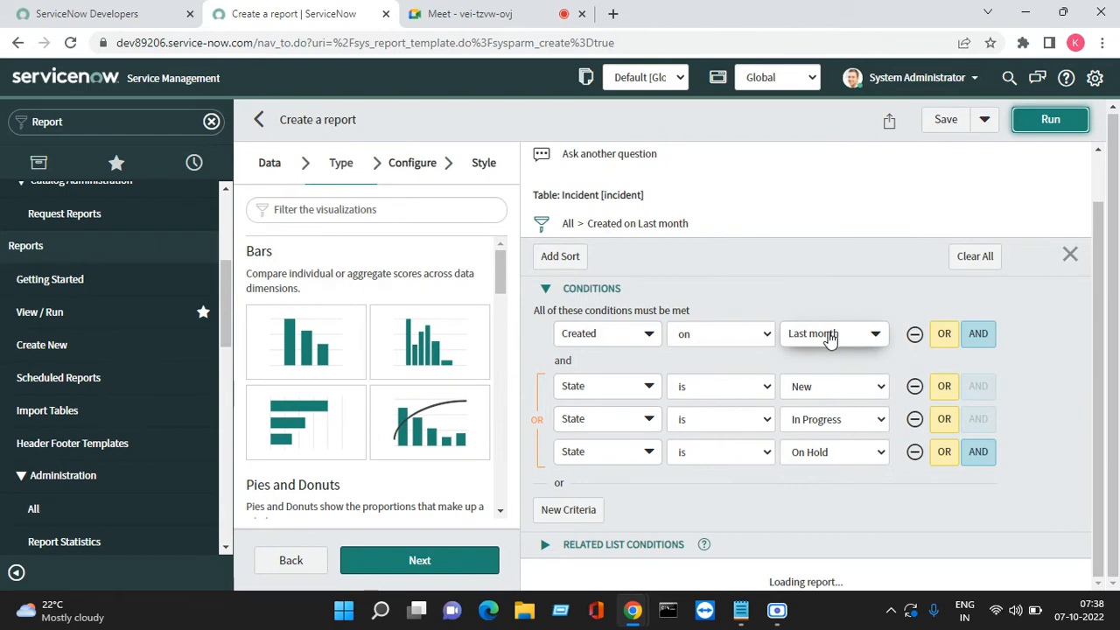
# Scroll through the preview showing the 3 filtered incidents, all in state New
pyautogui.scroll(-3, 896, 495)
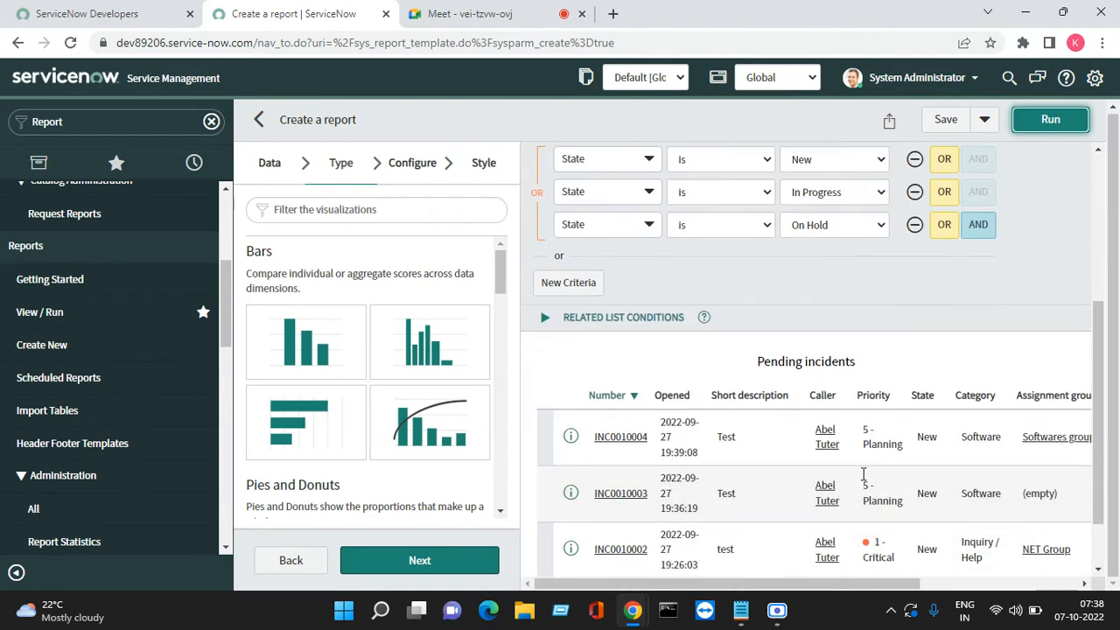
pyautogui.scroll(-1, 985, 492)
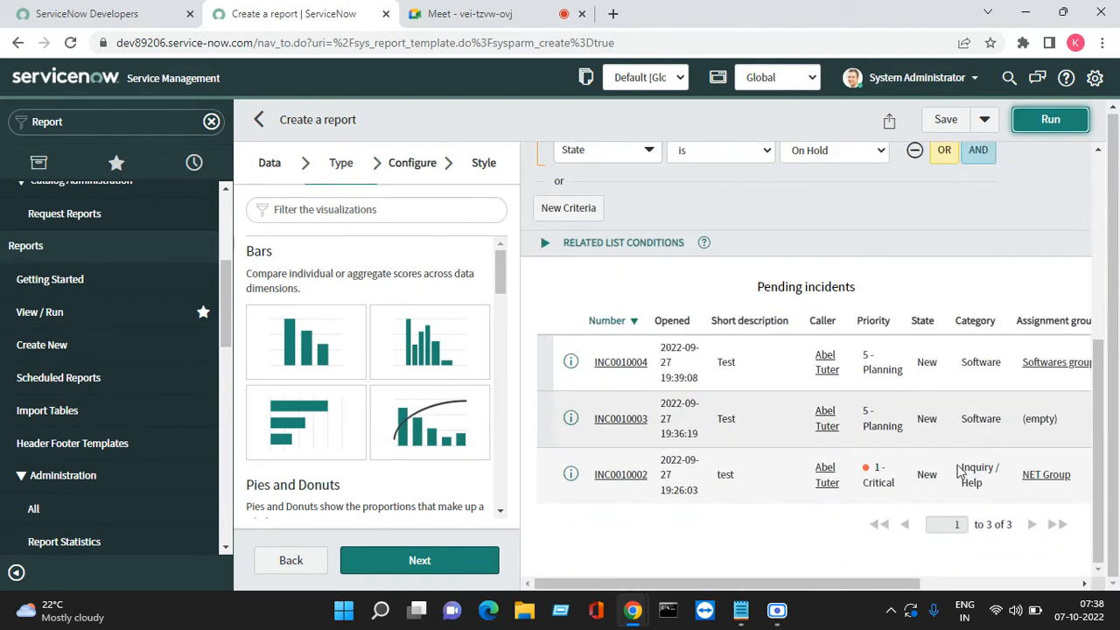
pyautogui.scroll(2, 803, 426)
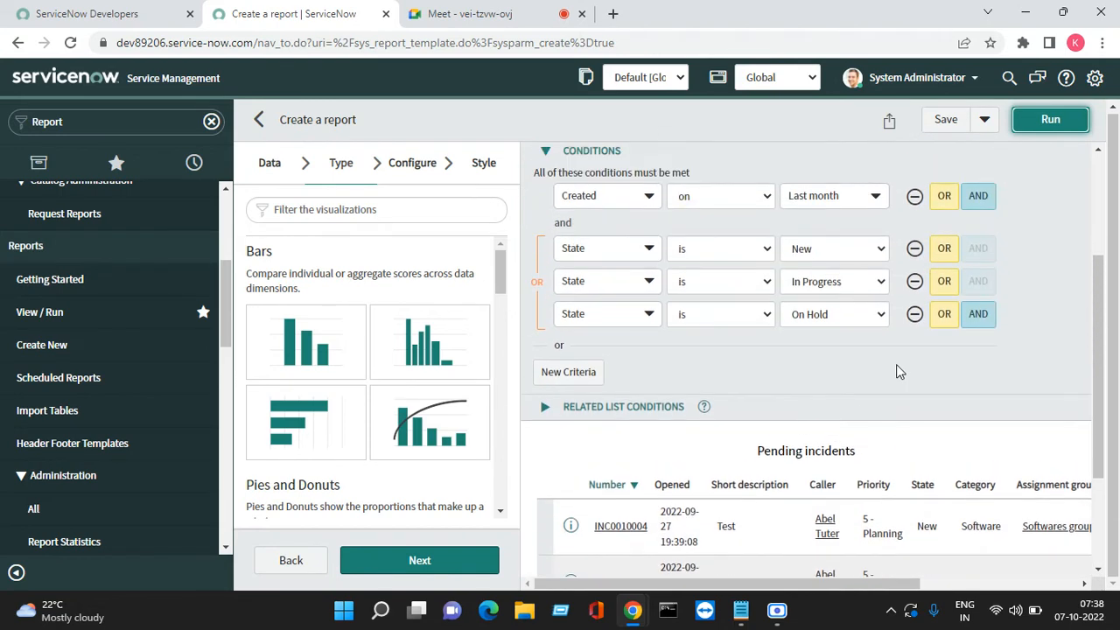
pyautogui.scroll(1, 899, 363)
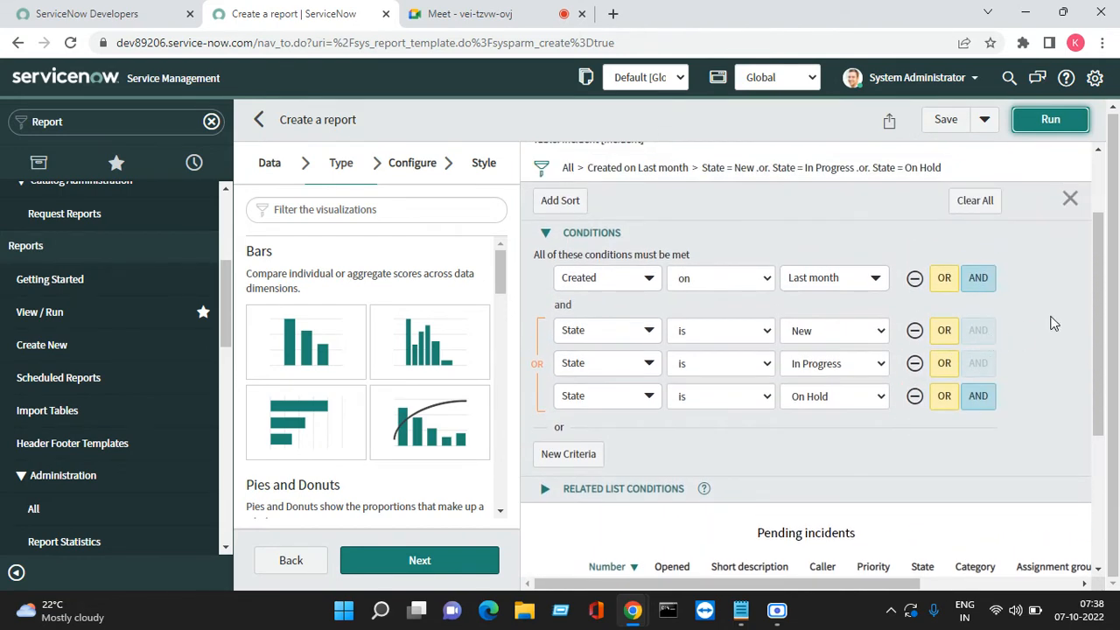
pyautogui.scroll(-3, 615, 390)
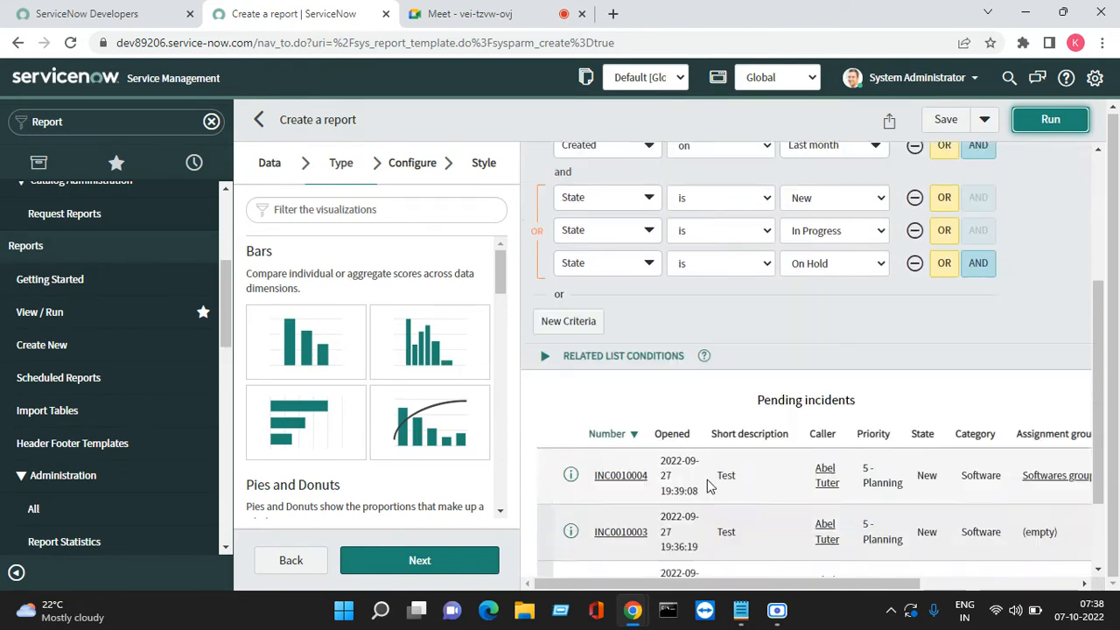
pyautogui.doubleClick(587, 326)
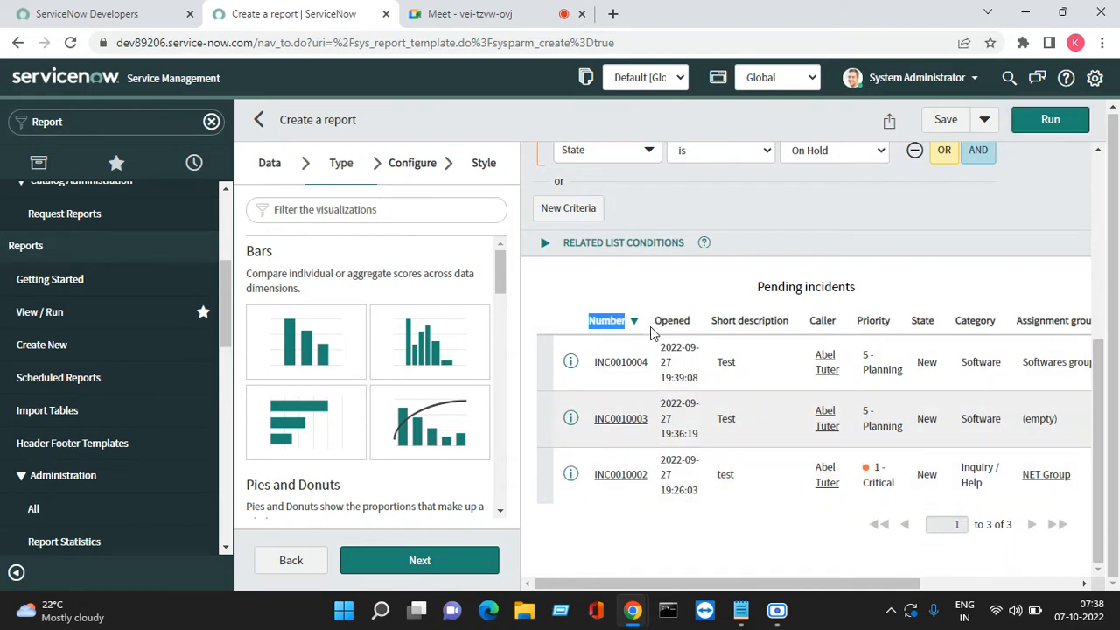
# Remove the Updated and Updated by columns from the report's list columns
pyautogui.click(411, 168)
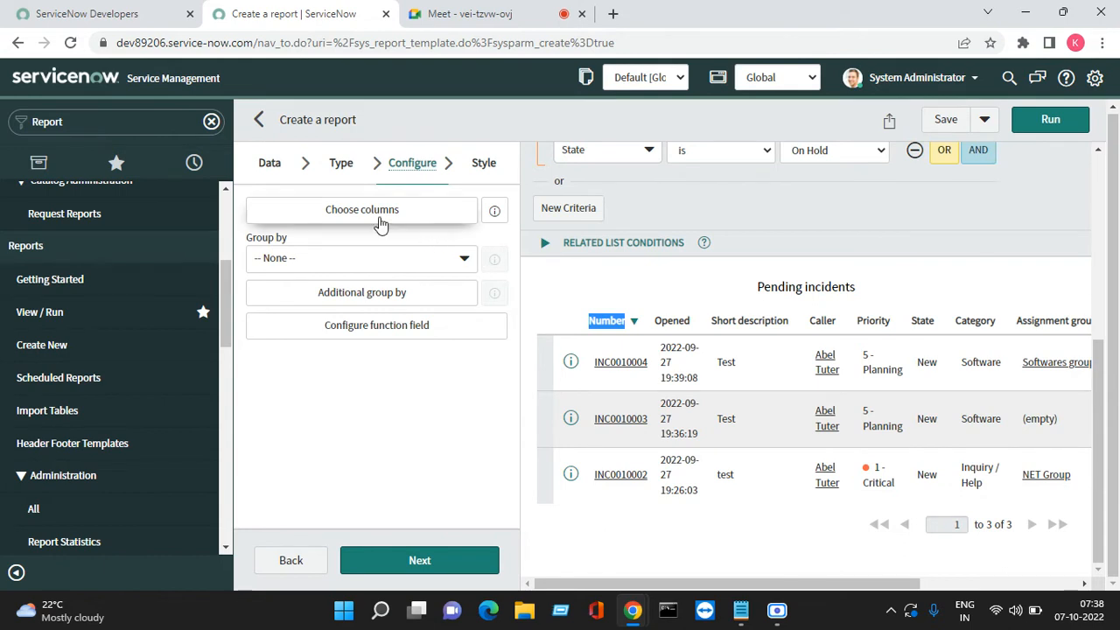
pyautogui.click(376, 216)
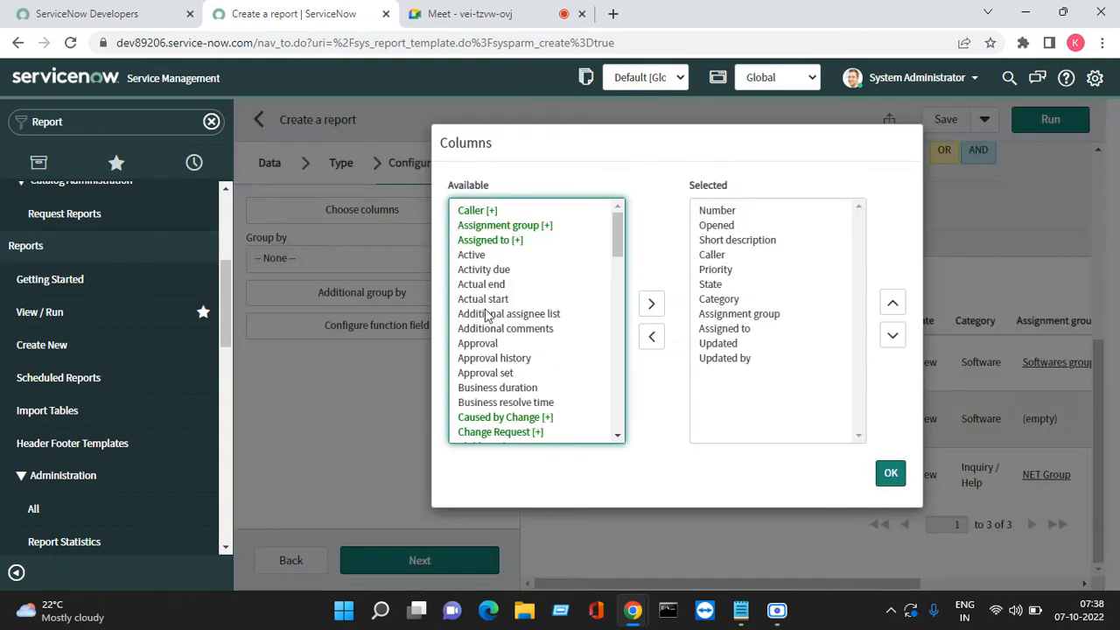
pyautogui.click(723, 361)
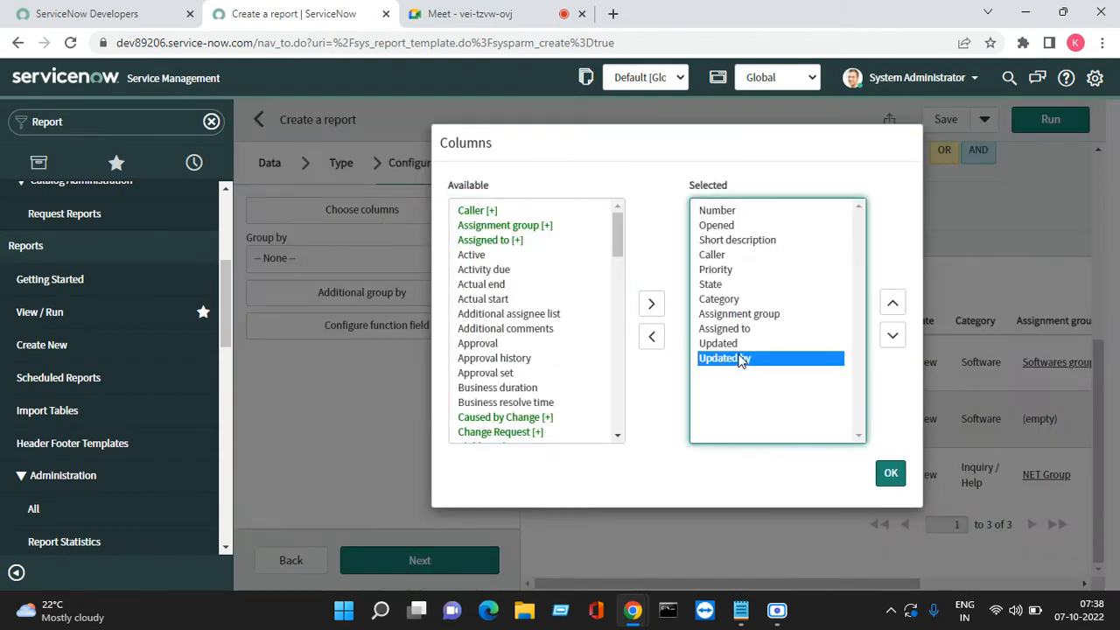
pyautogui.keyDown('shift'); pyautogui.click(733, 345); pyautogui.keyUp('shift')
pyautogui.click(652, 337)
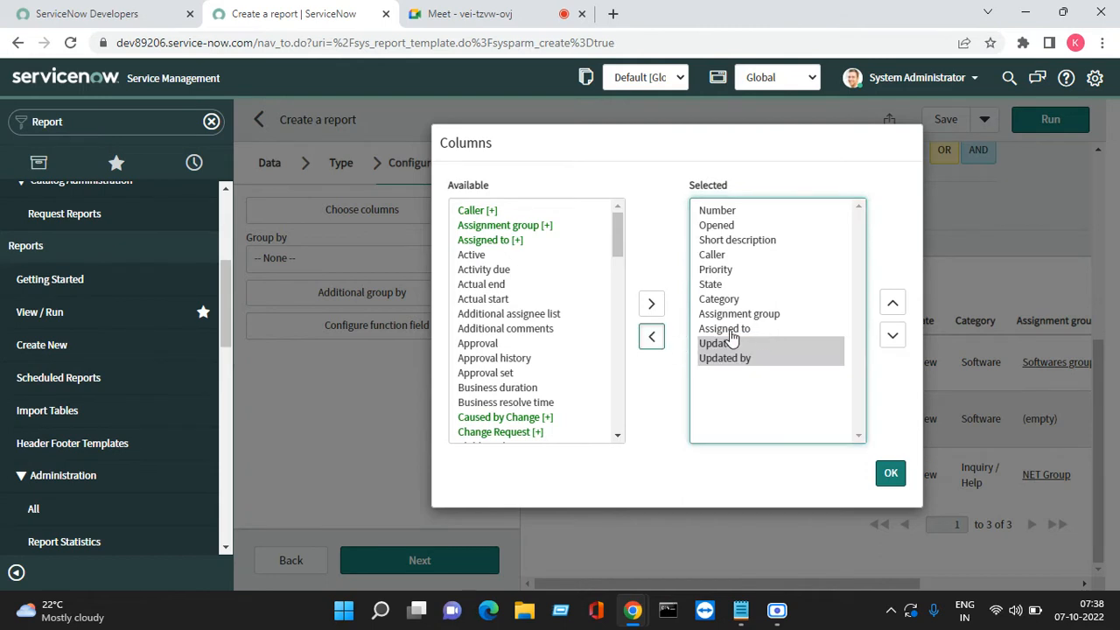
pyautogui.click(652, 340)
# Move Opened above Number in the column order, apply it, and rerun the report
pyautogui.click(734, 241)
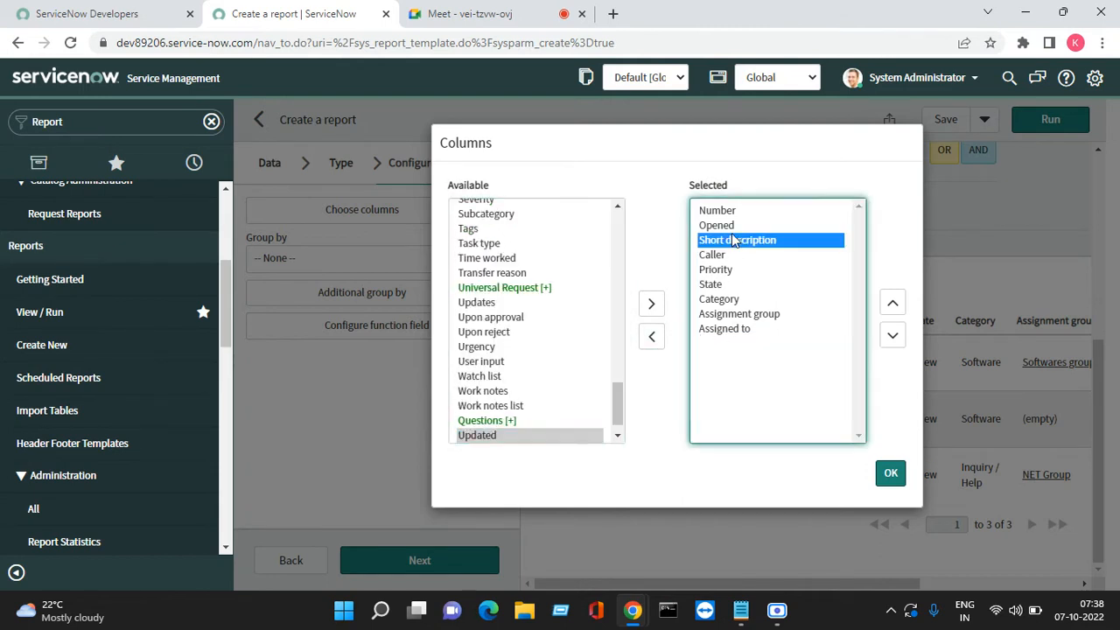
pyautogui.click(733, 225)
pyautogui.click(892, 307)
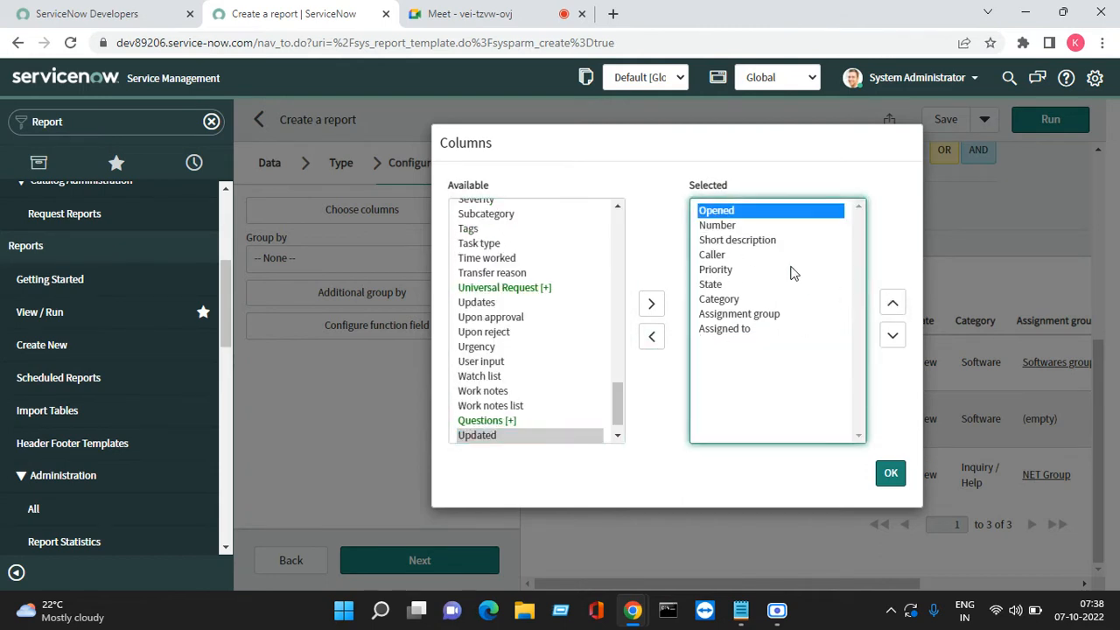
pyautogui.click(748, 242)
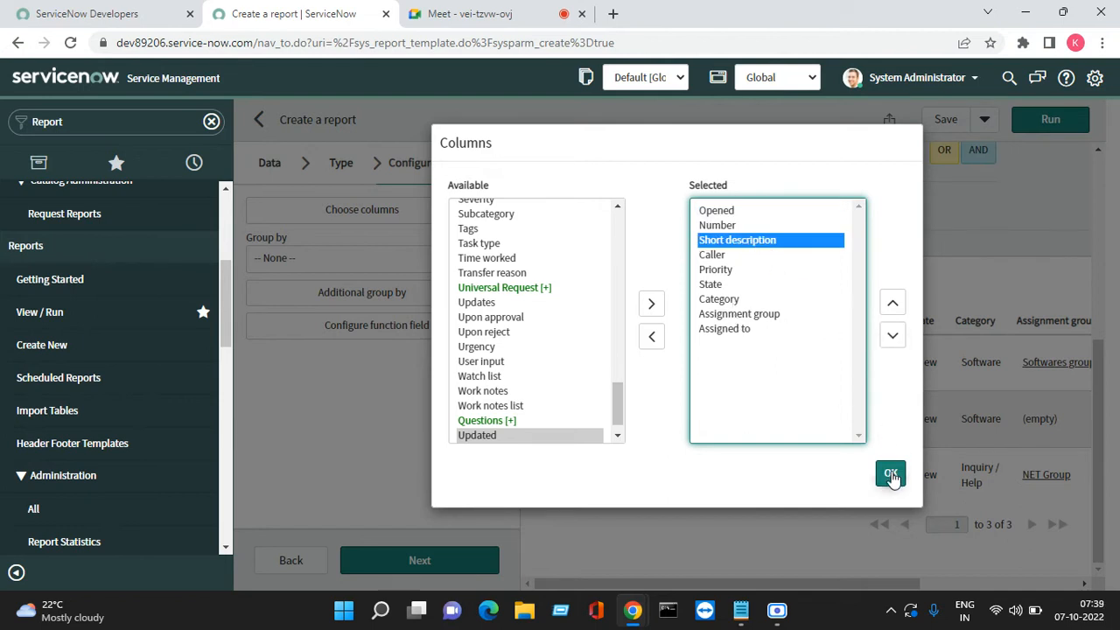
pyautogui.click(890, 473)
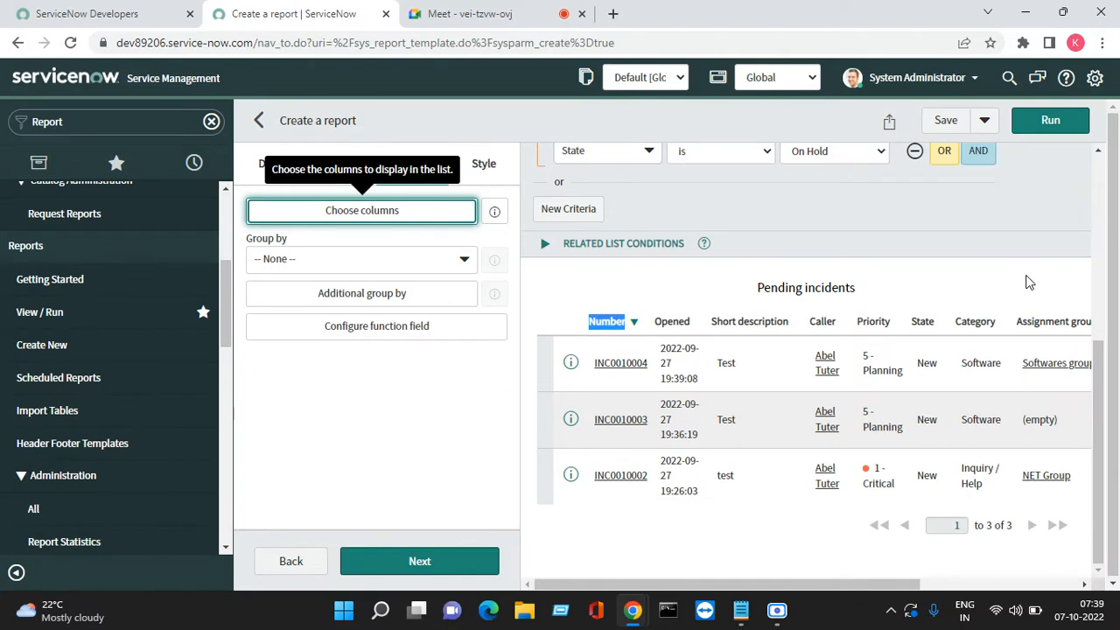
pyautogui.click(1051, 126)
# Scroll the preview to check that Opened now leads, followed by Number, with 3 incidents
pyautogui.scroll(-4, 728, 392)
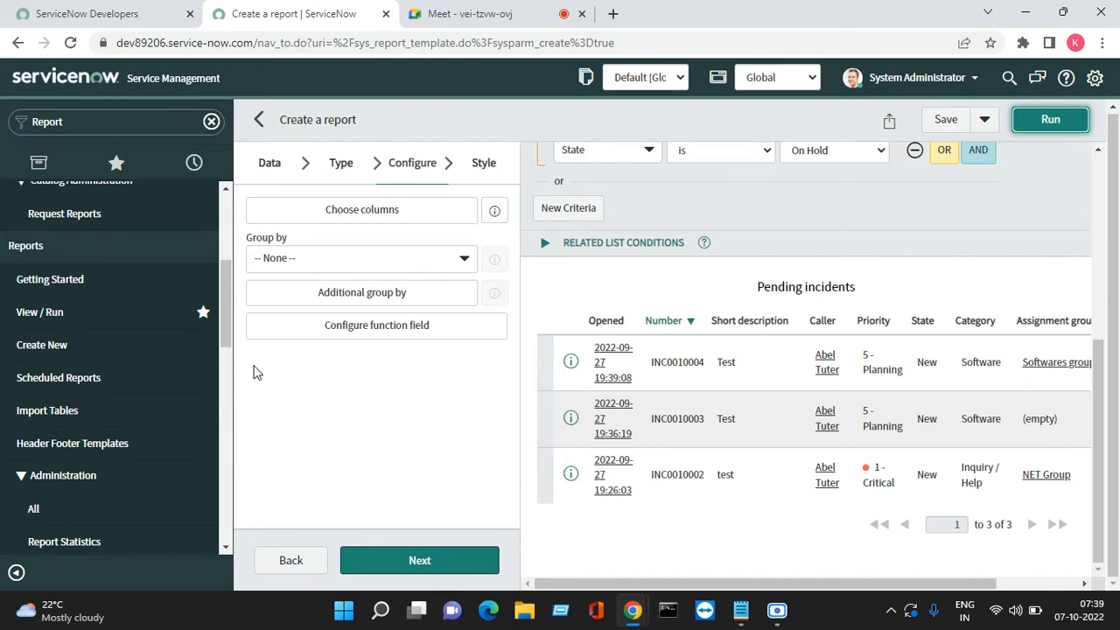
pyautogui.scroll(3, 691, 398)
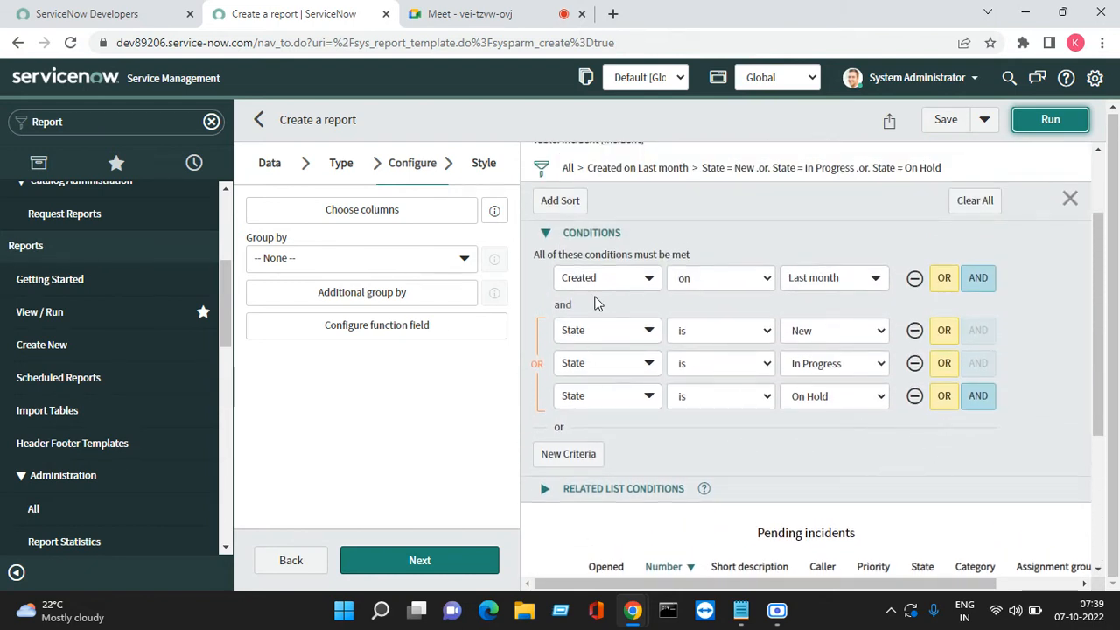
pyautogui.scroll(3, 555, 329)
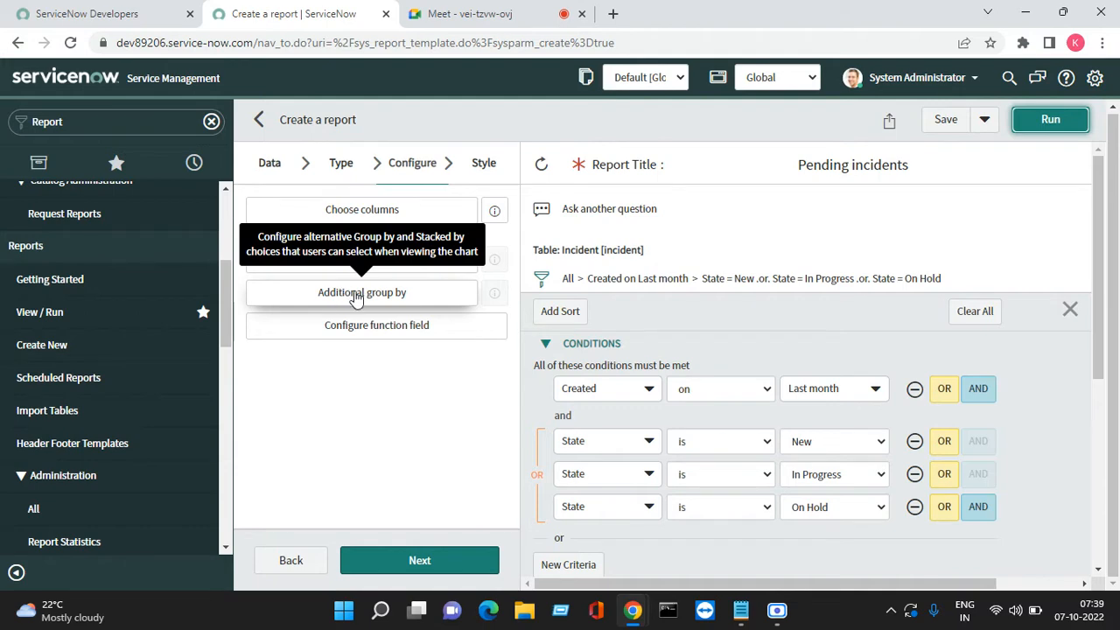
# Group the list report by State and run it, giving one State: New group of 3 incidents
pyautogui.click(298, 261)
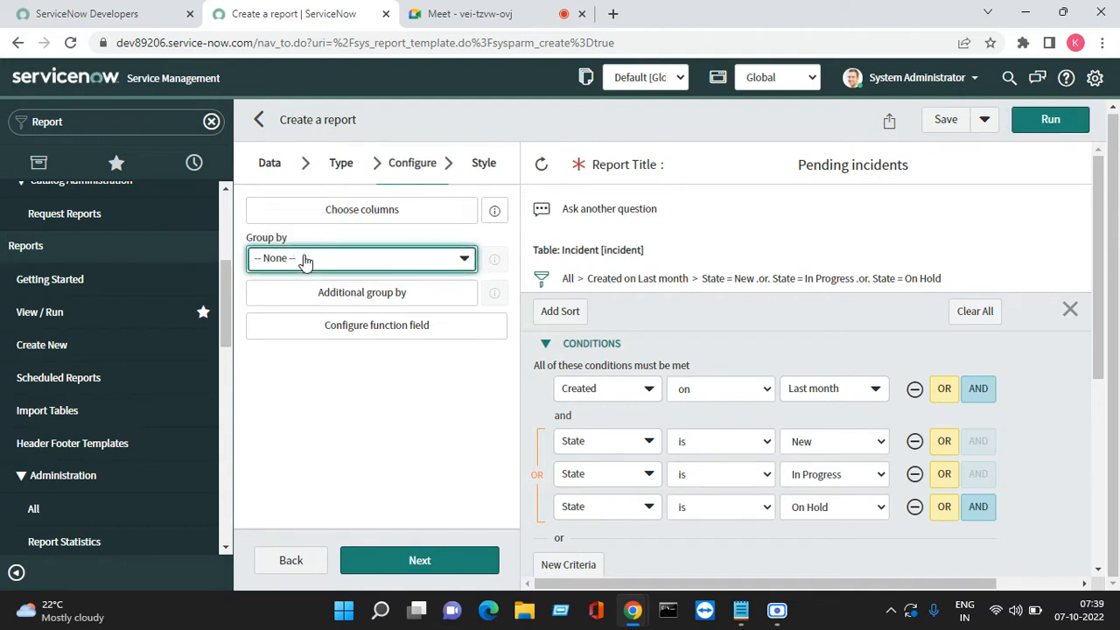
pyautogui.write('sta')
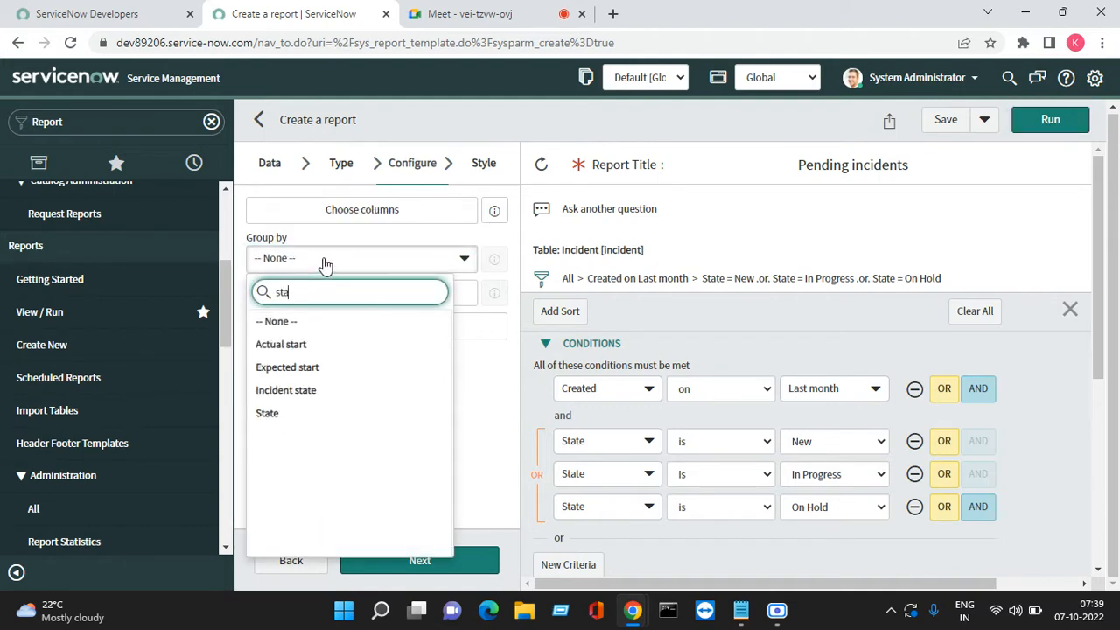
pyautogui.click(298, 415)
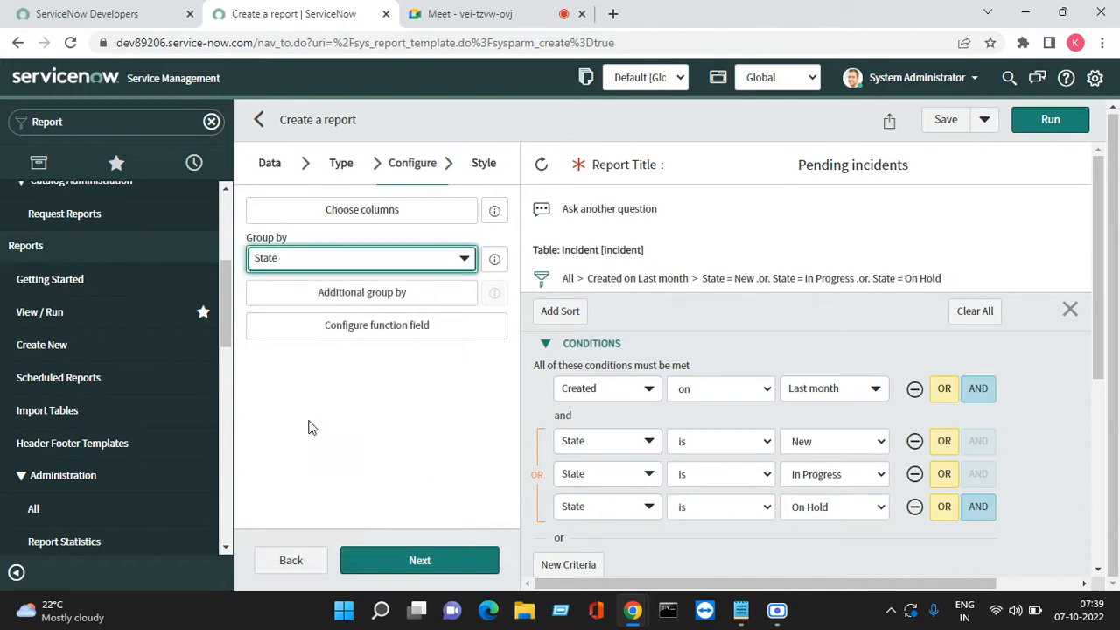
pyautogui.click(1050, 119)
pyautogui.scroll(-3, 872, 438)
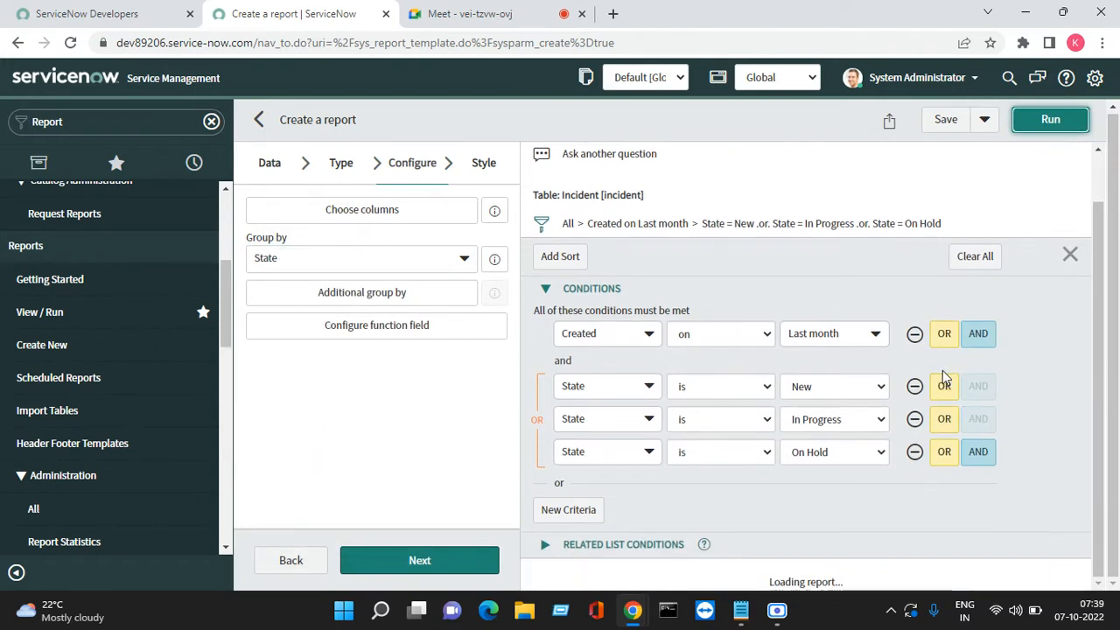
pyautogui.scroll(-1, 884, 437)
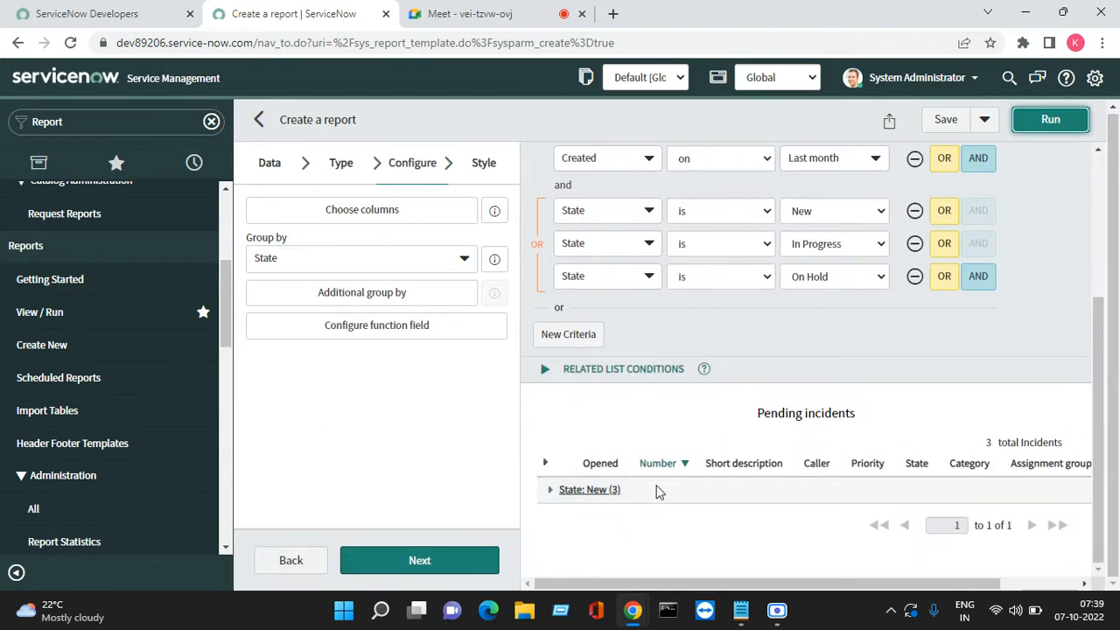
pyautogui.scroll(4, 603, 394)
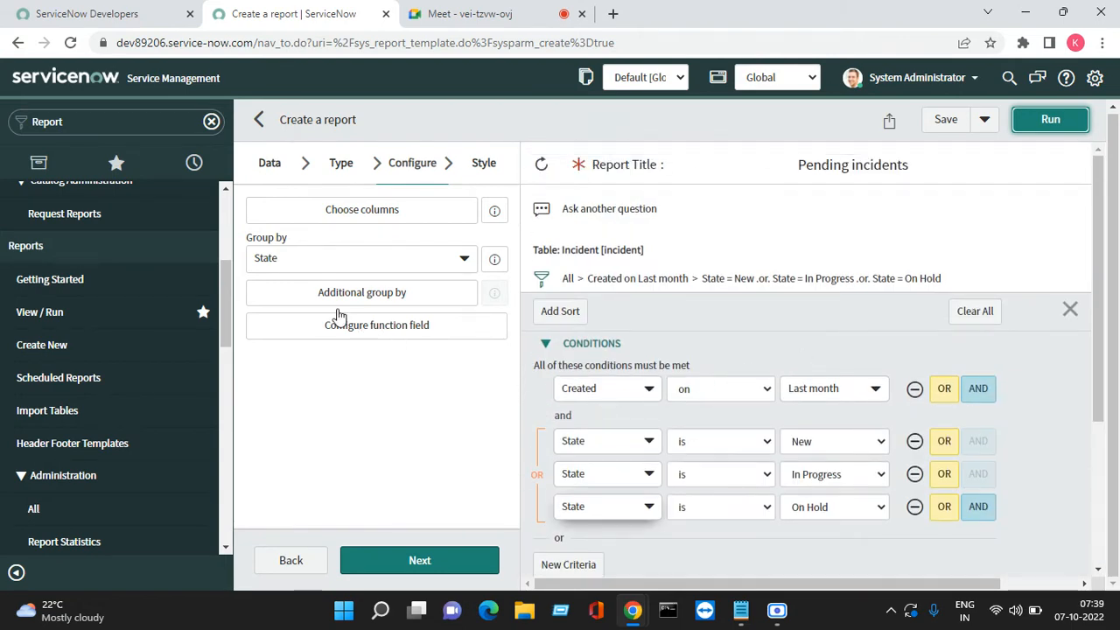
pyautogui.click(355, 268)
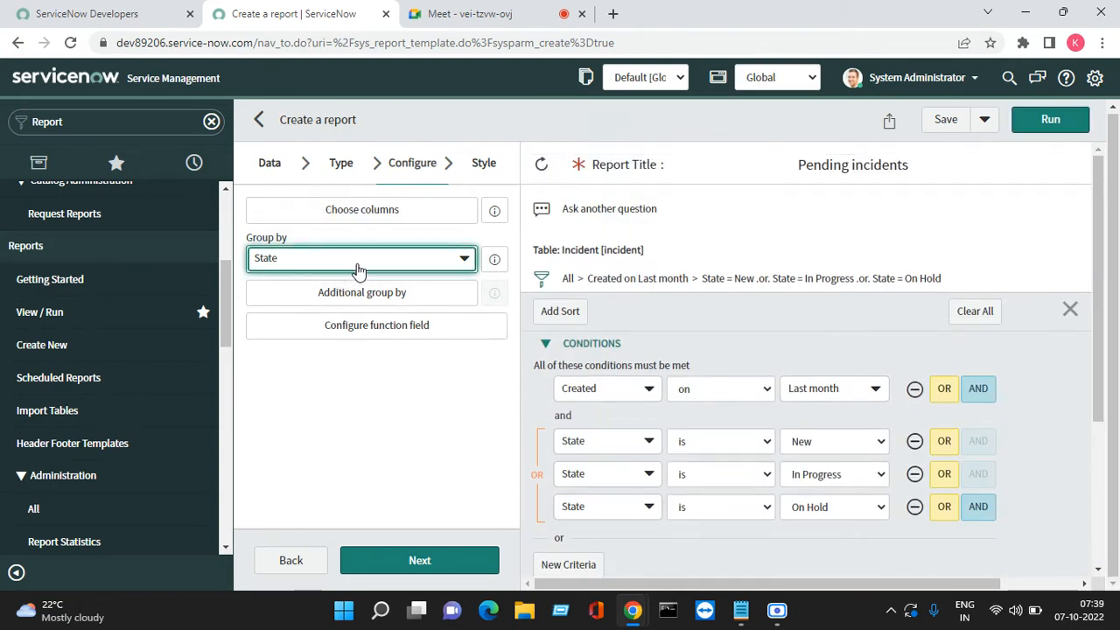
# Change Group by to Assignment group and rerun the report
pyautogui.click(464, 263)
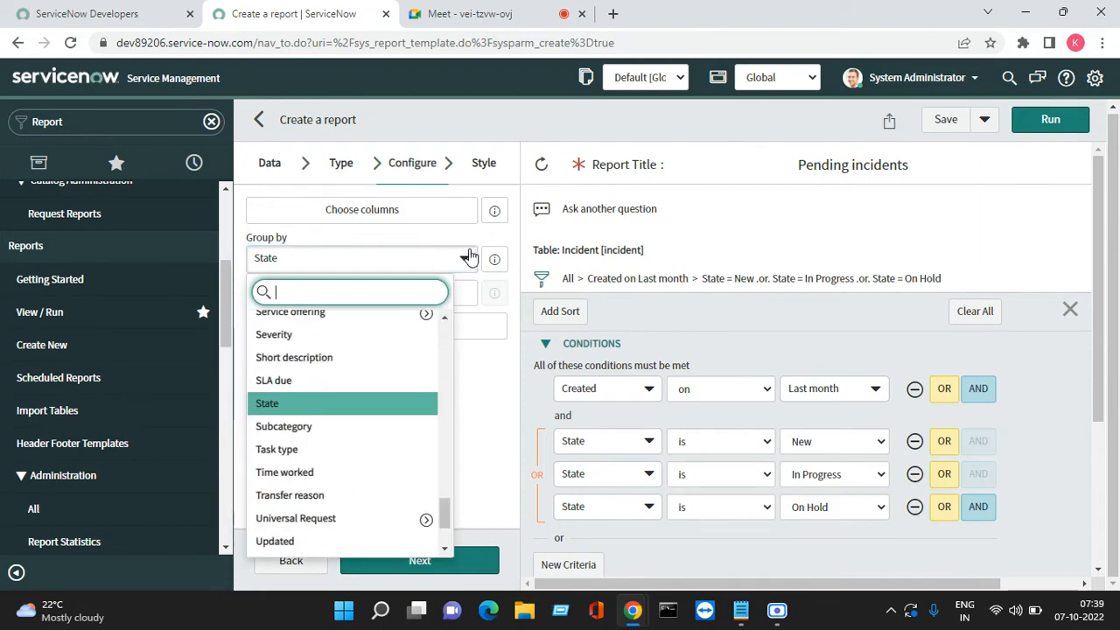
pyautogui.write('ass')
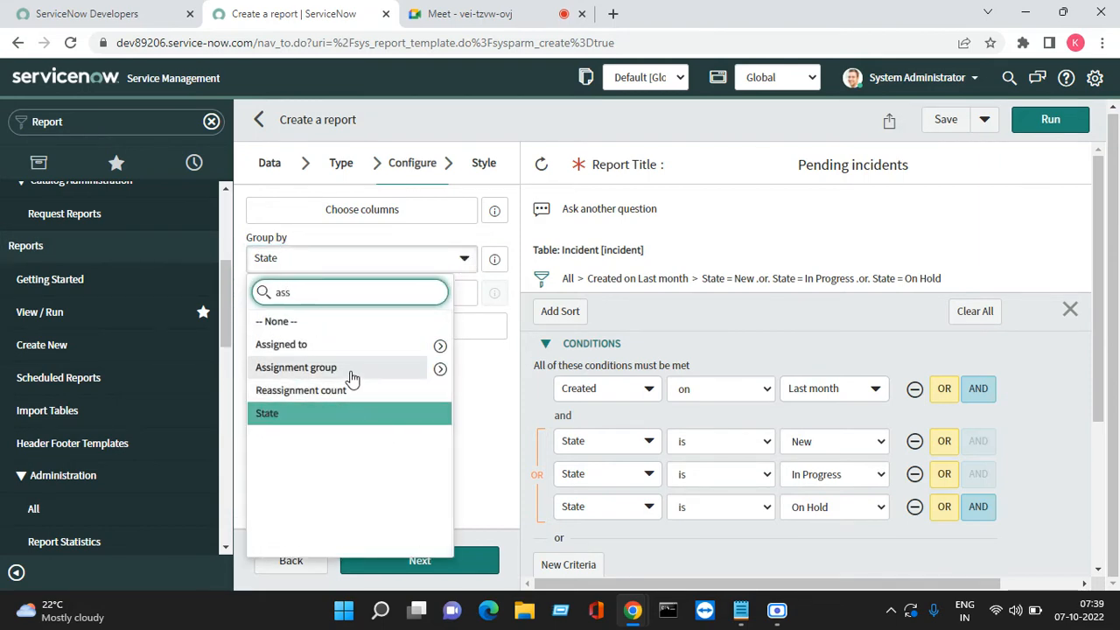
pyautogui.click(350, 367)
pyautogui.click(1050, 120)
pyautogui.scroll(-1, 897, 453)
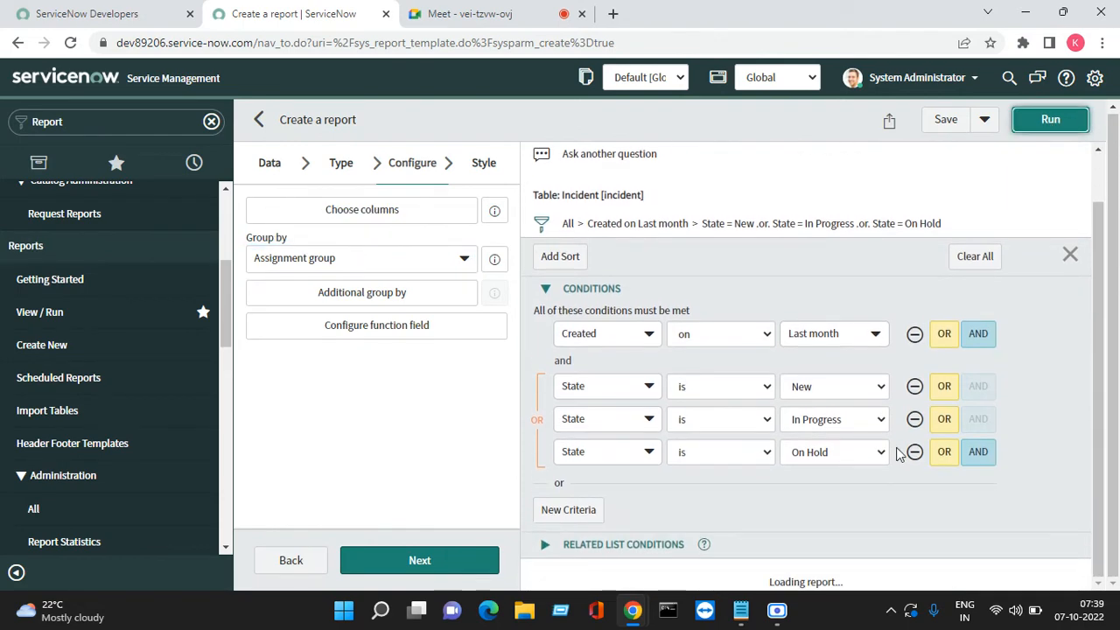
pyautogui.scroll(-1, 821, 490)
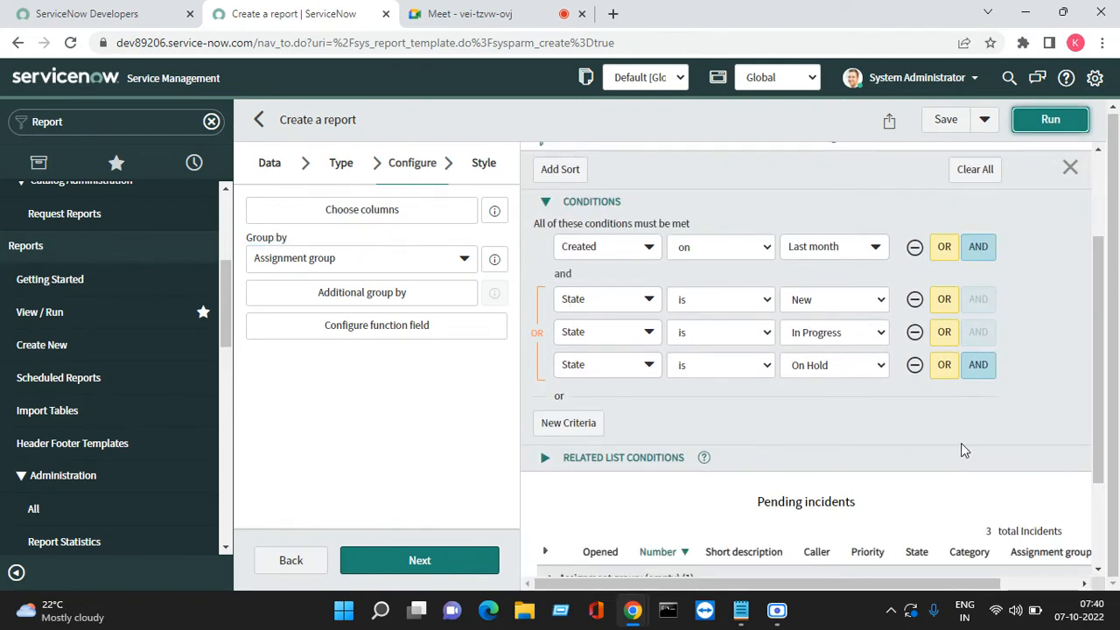
pyautogui.scroll(-2, 1084, 418)
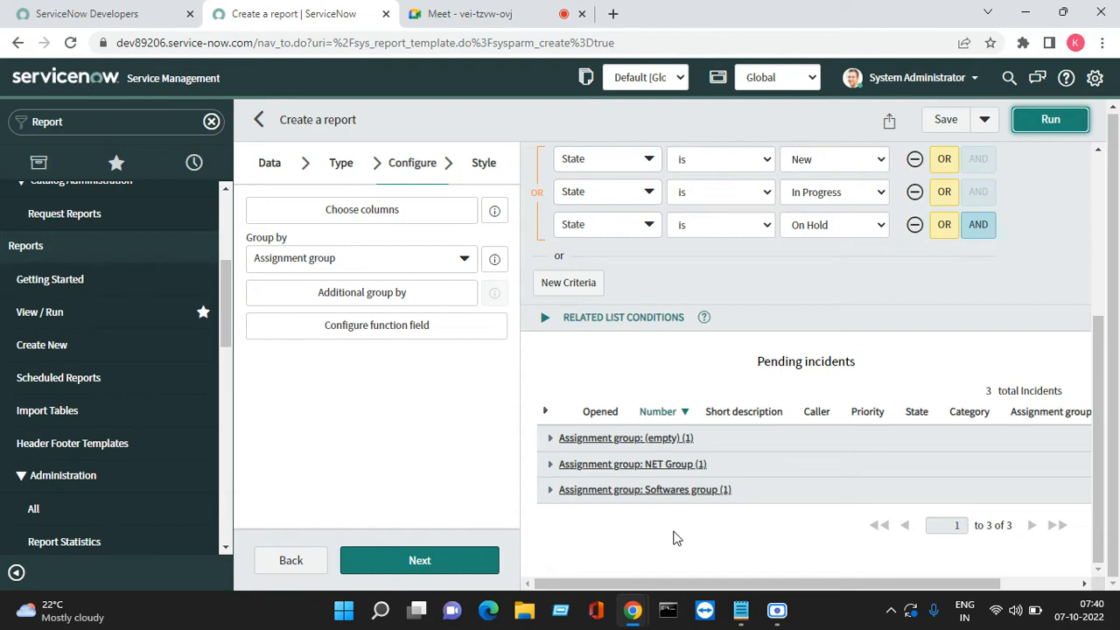
pyautogui.scroll(3, 740, 415)
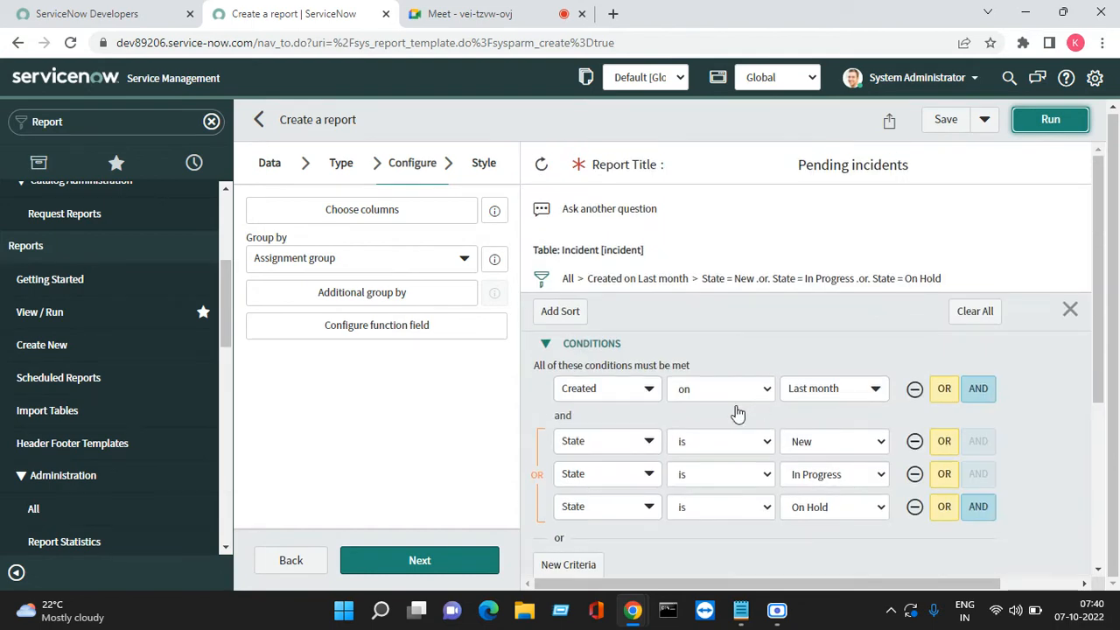
# Switch the report to a vertical Bar chart and run it, showing three bars of 1
pyautogui.click(340, 164)
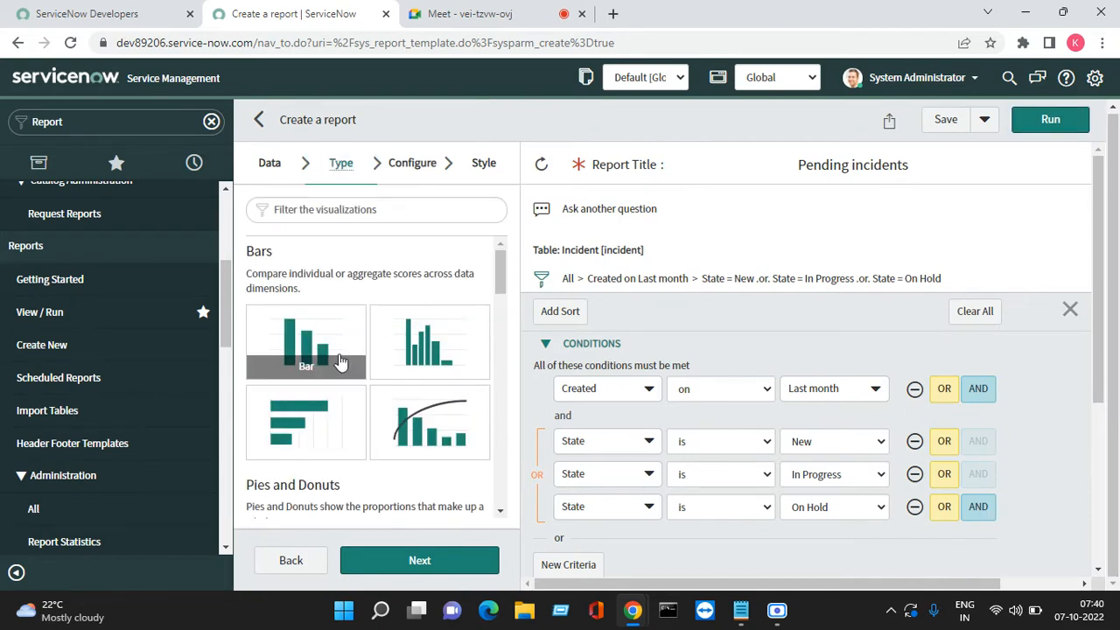
pyautogui.click(317, 342)
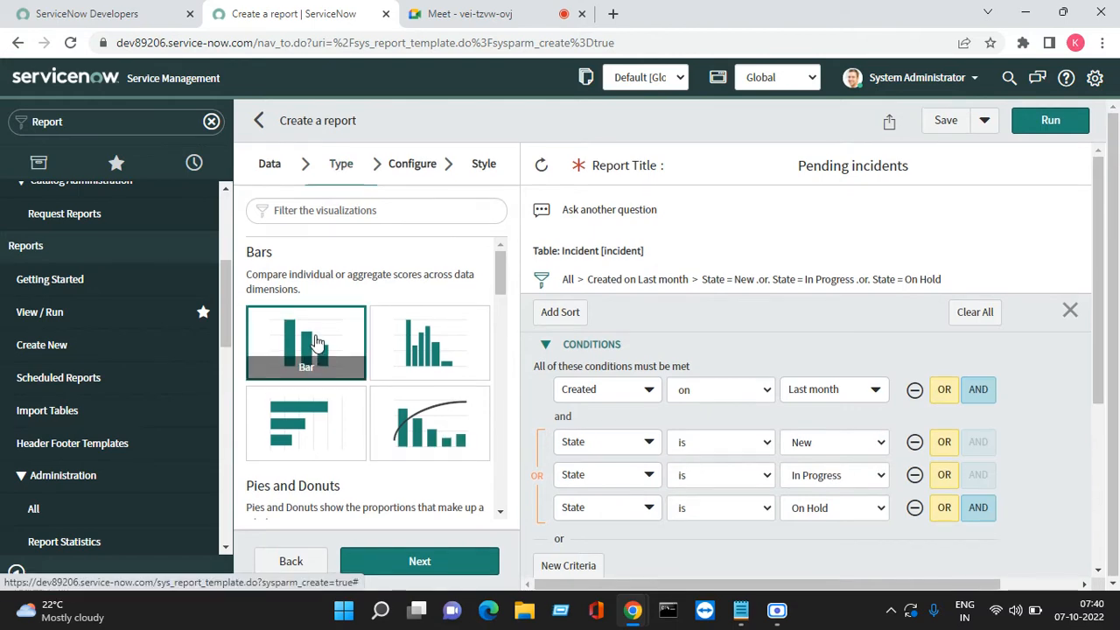
pyautogui.click(420, 561)
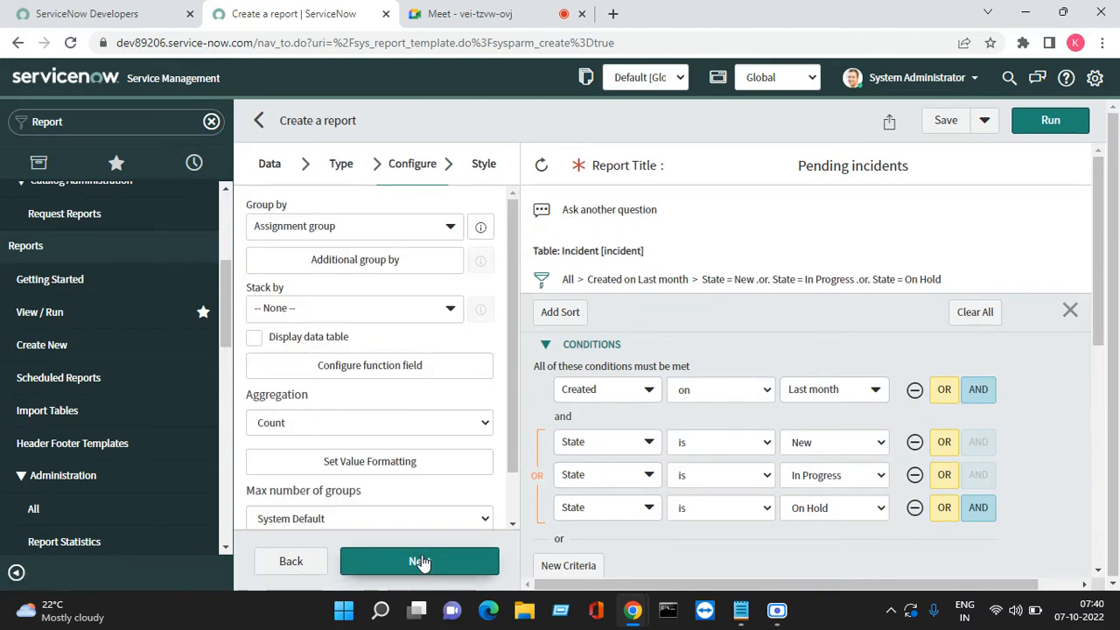
pyautogui.click(1039, 133)
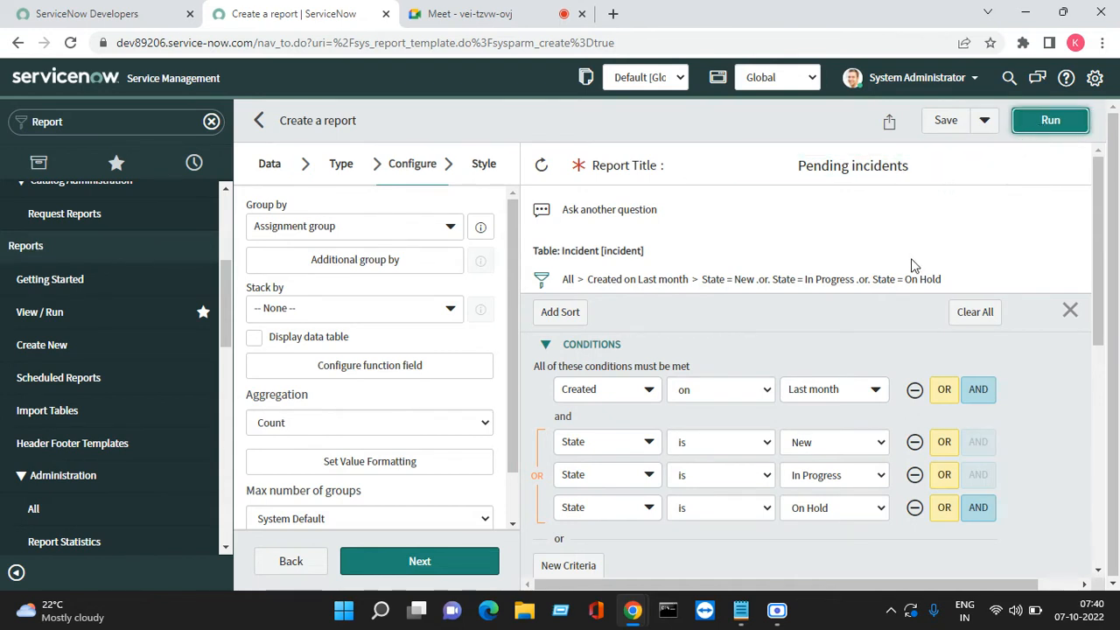
pyautogui.scroll(-3, 907, 303)
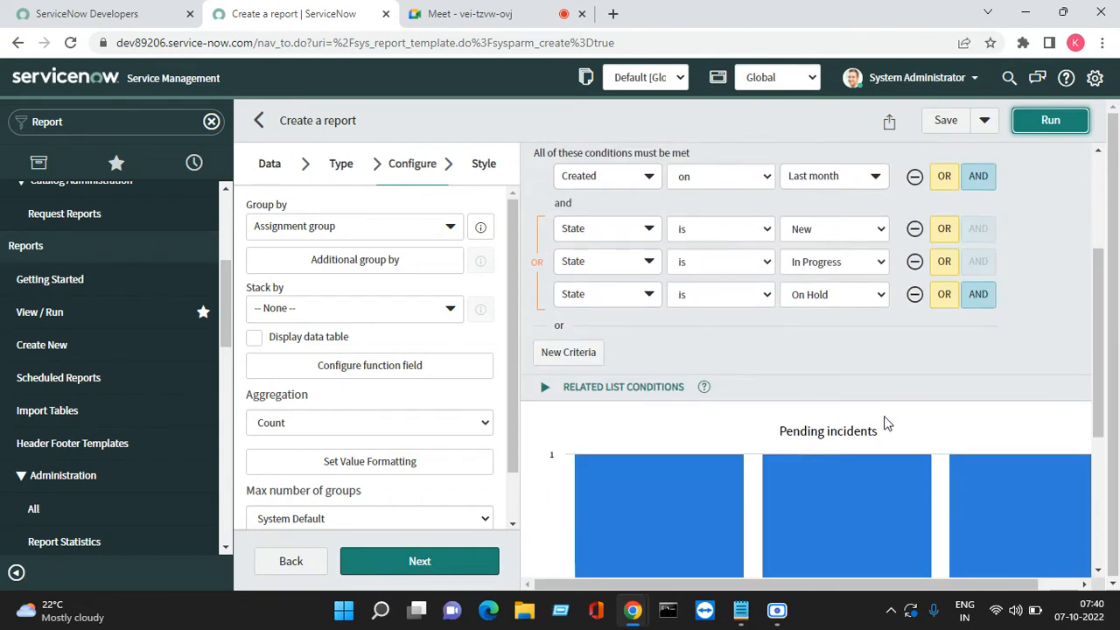
pyautogui.scroll(-4, 884, 424)
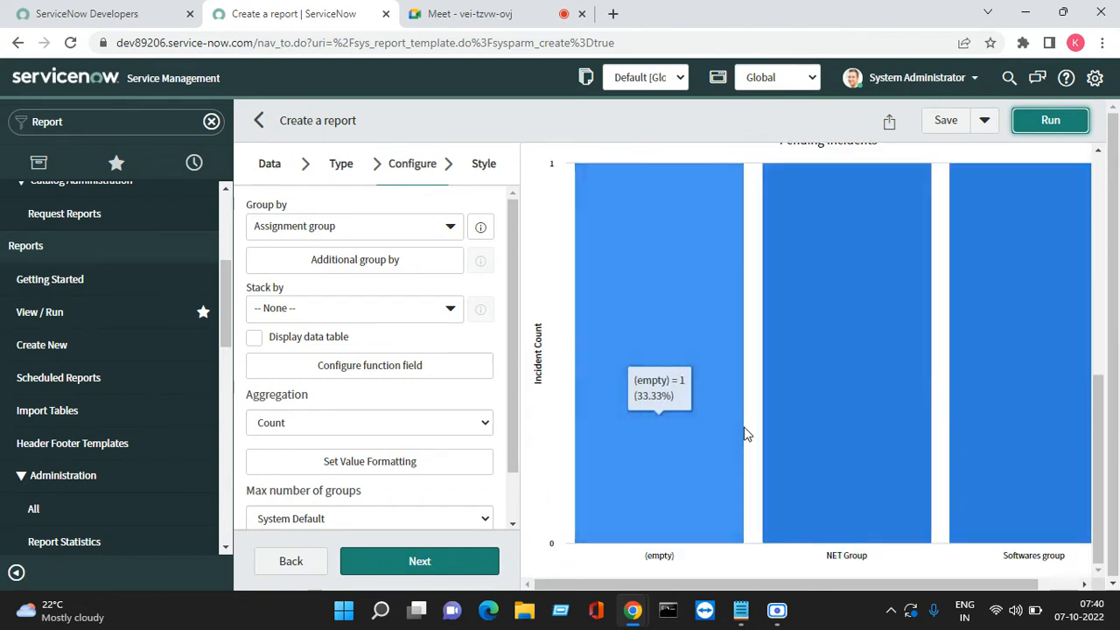
# Stack the bars by State, enable Display data table, and rerun the chart
pyautogui.click(368, 322)
pyautogui.write('stat')
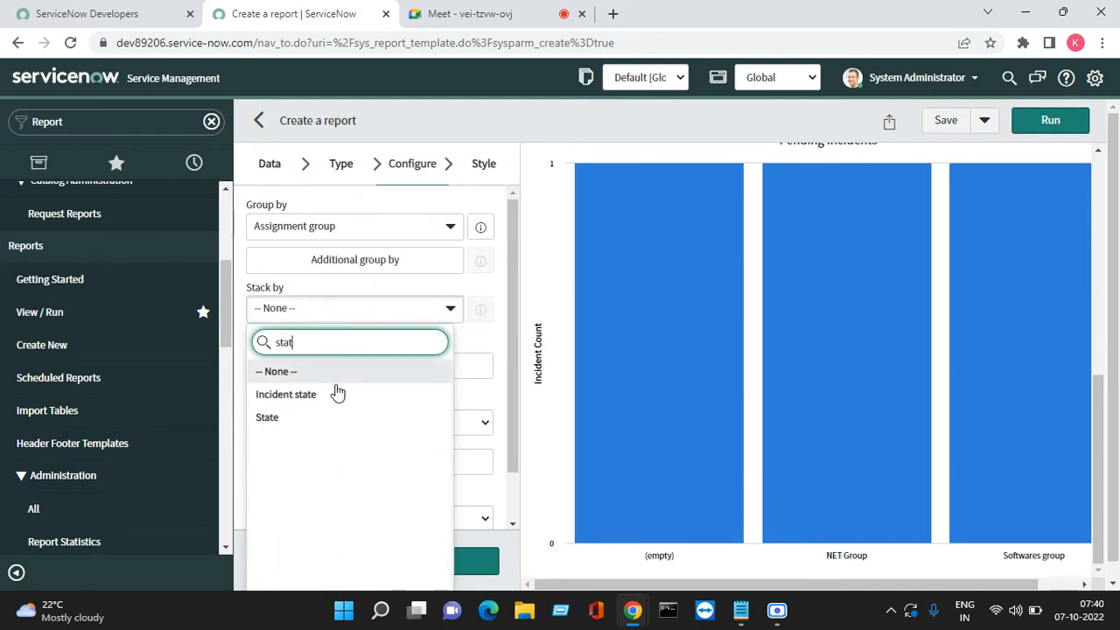
pyautogui.click(297, 419)
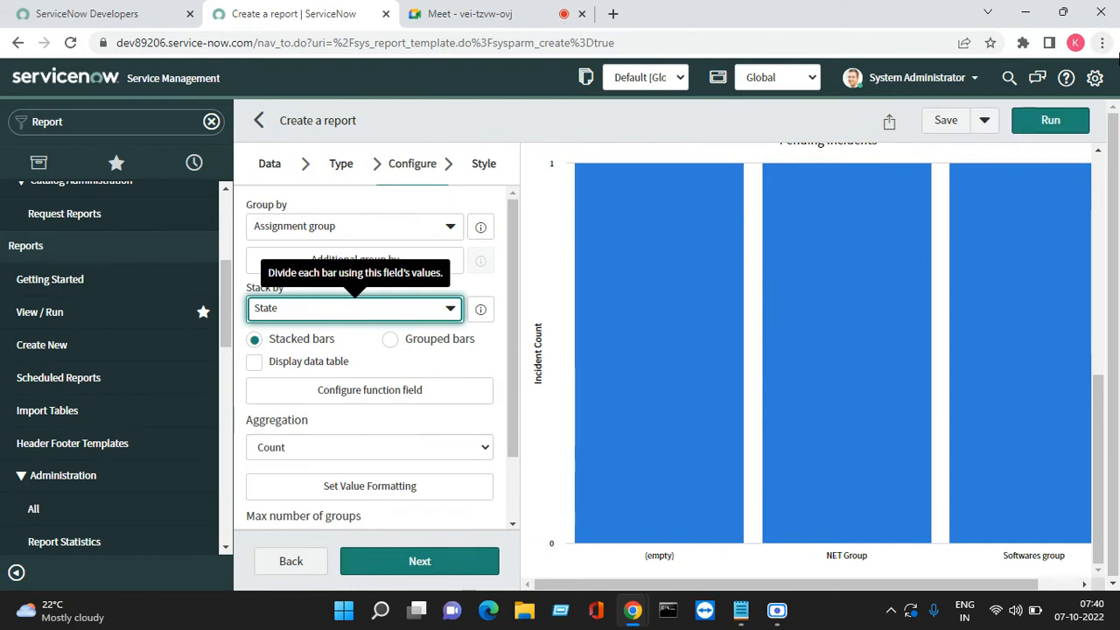
pyautogui.click(298, 363)
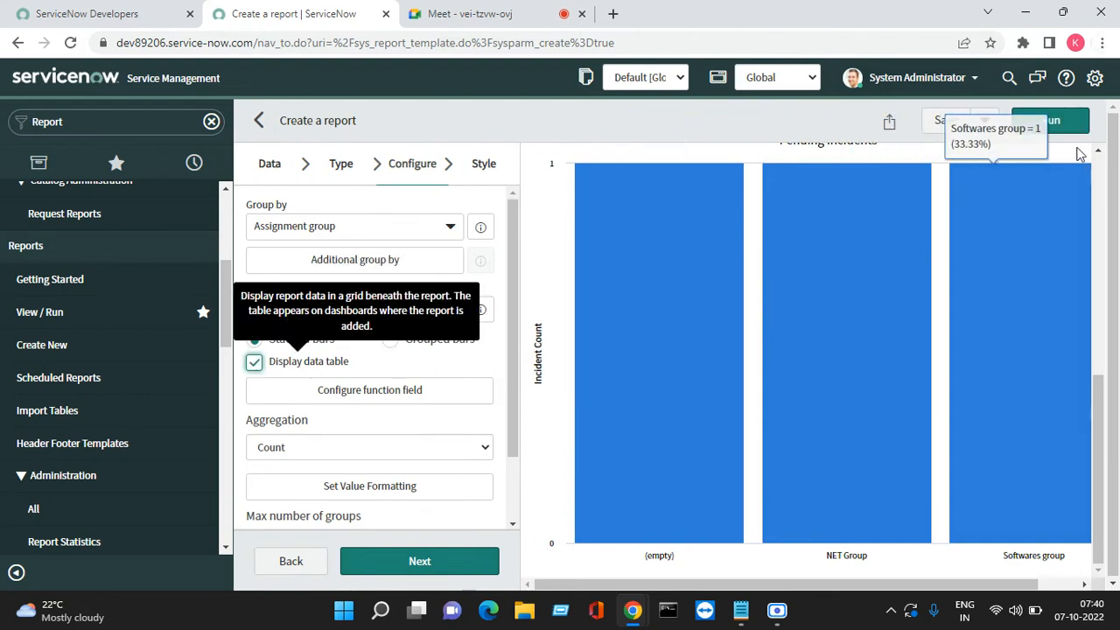
pyautogui.click(1050, 124)
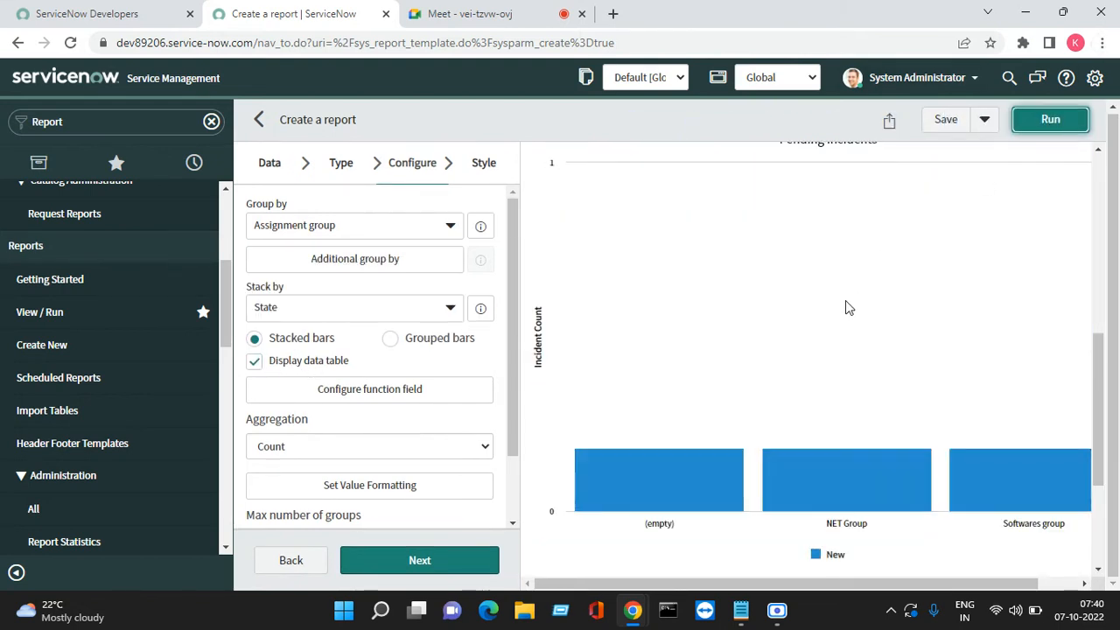
pyautogui.scroll(-3, 840, 367)
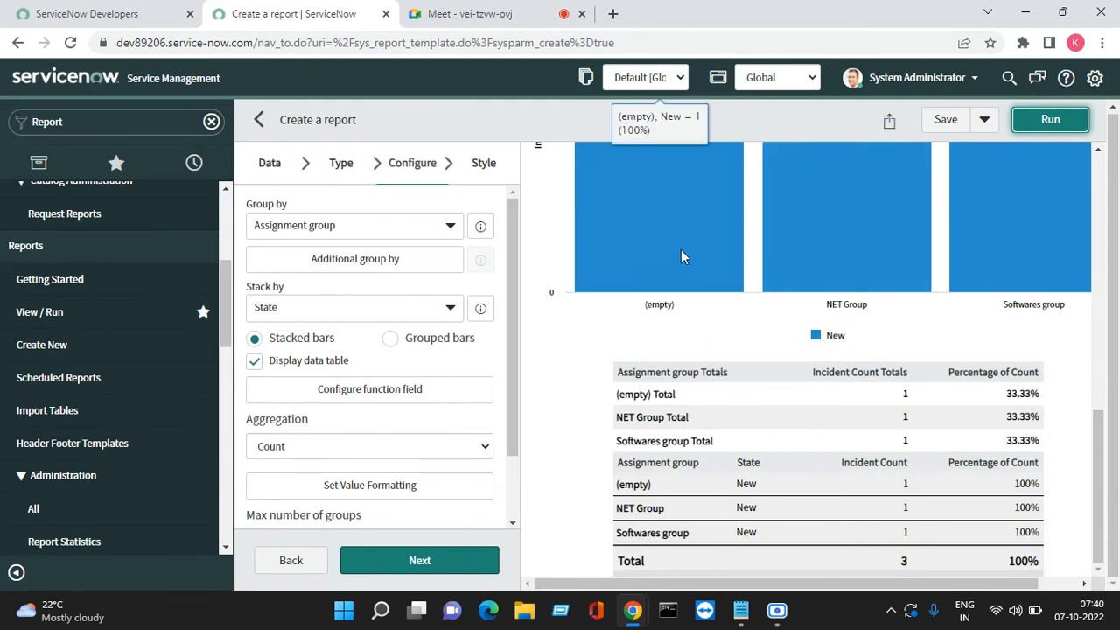
pyautogui.scroll(1, 684, 251)
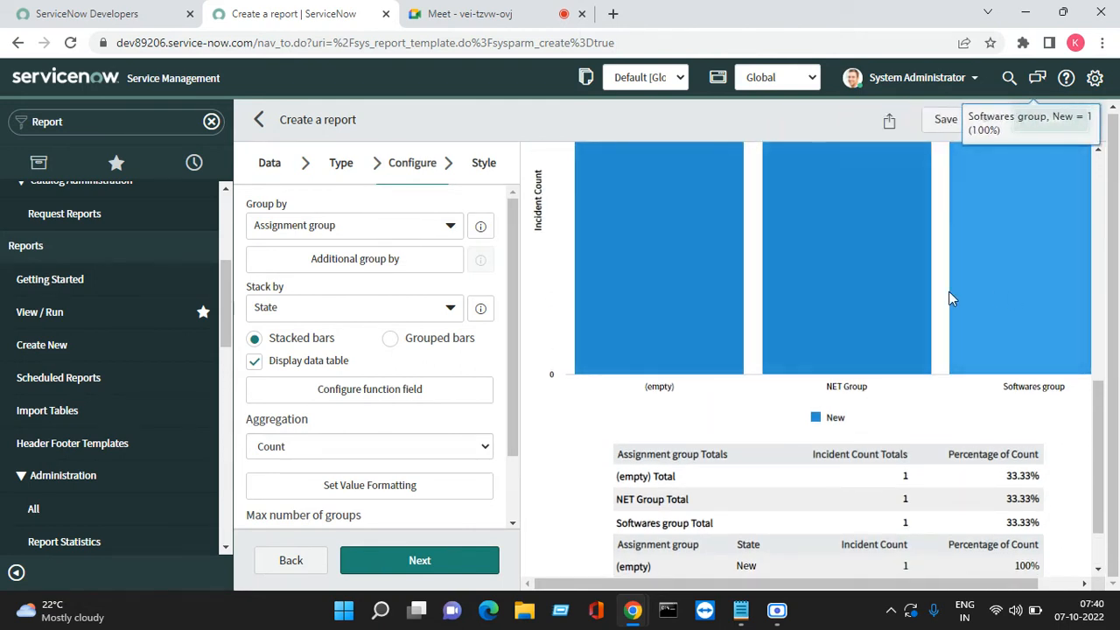
pyautogui.scroll(1, 792, 309)
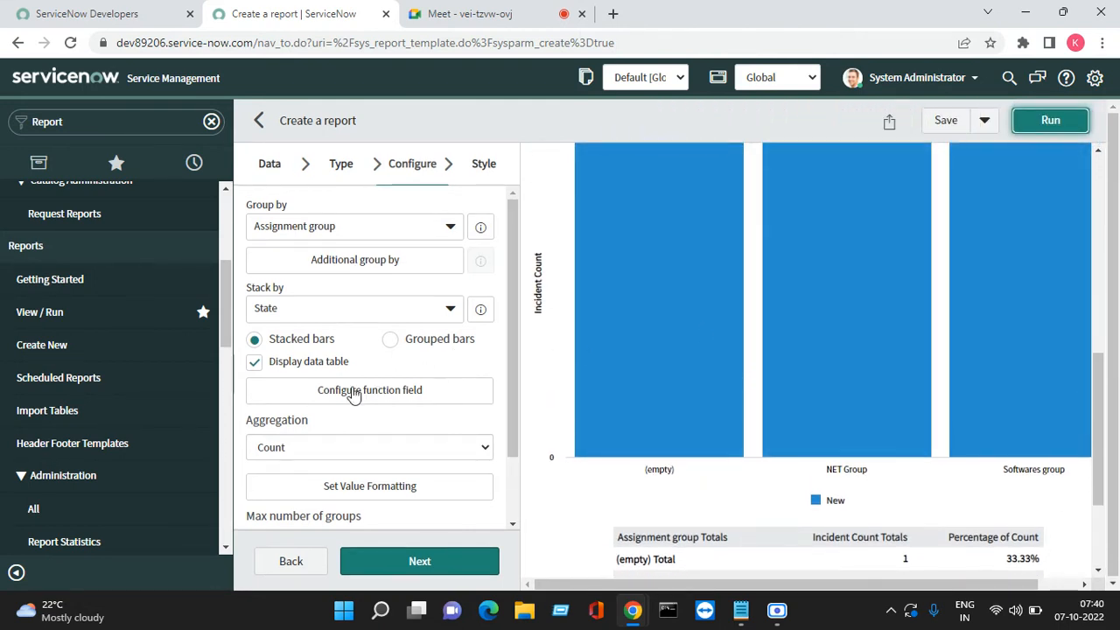
# Turn the data table off and back on, rerunning the chart each time
pyautogui.click(276, 368)
pyautogui.click(342, 367)
pyautogui.scroll(-2, 630, 376)
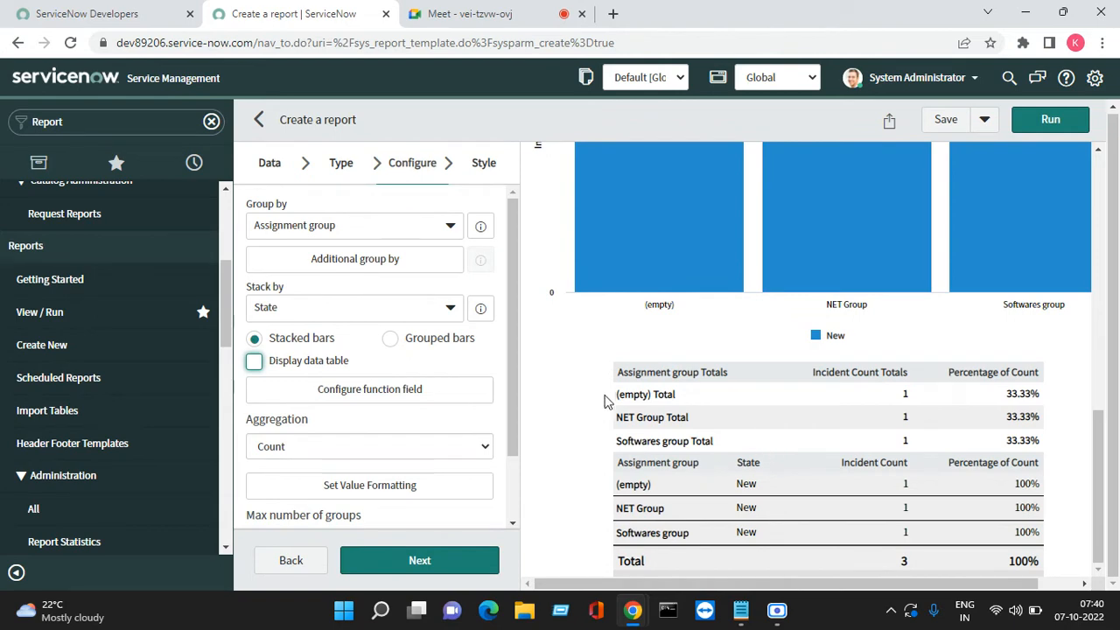
pyautogui.moveTo(620, 421); pyautogui.dragTo(1015, 594)
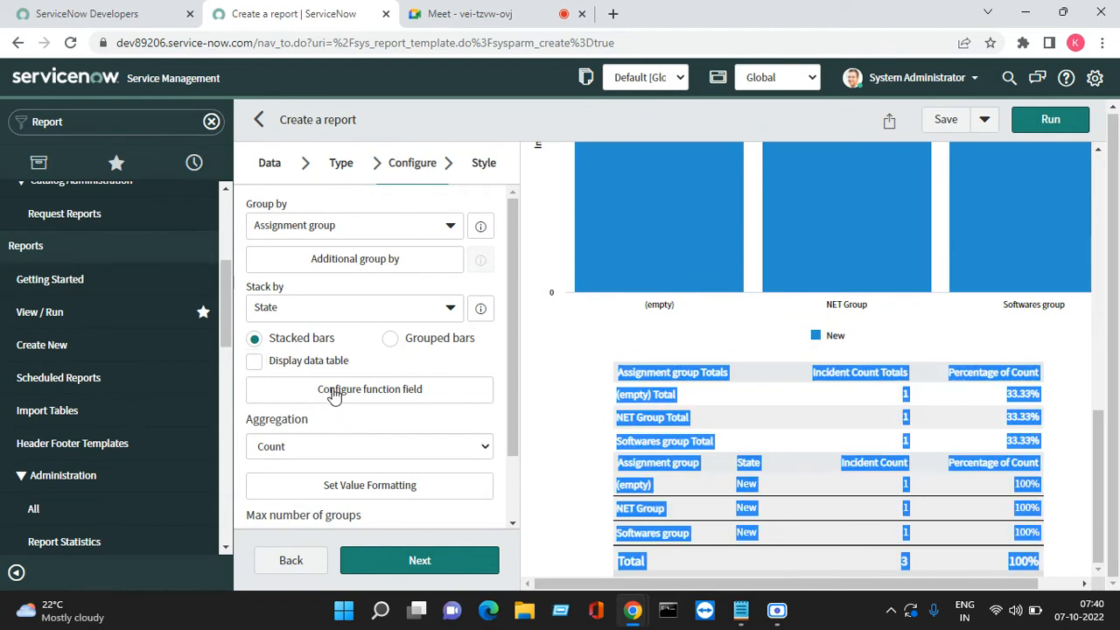
pyautogui.click(1053, 122)
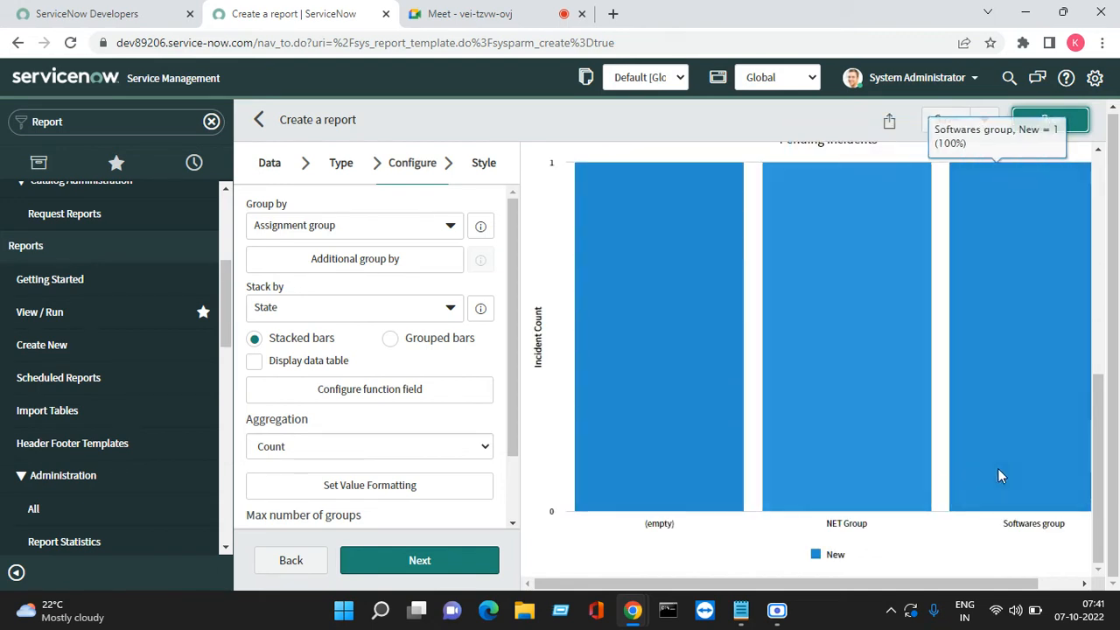
pyautogui.scroll(1, 993, 383)
pyautogui.scroll(-1, 886, 411)
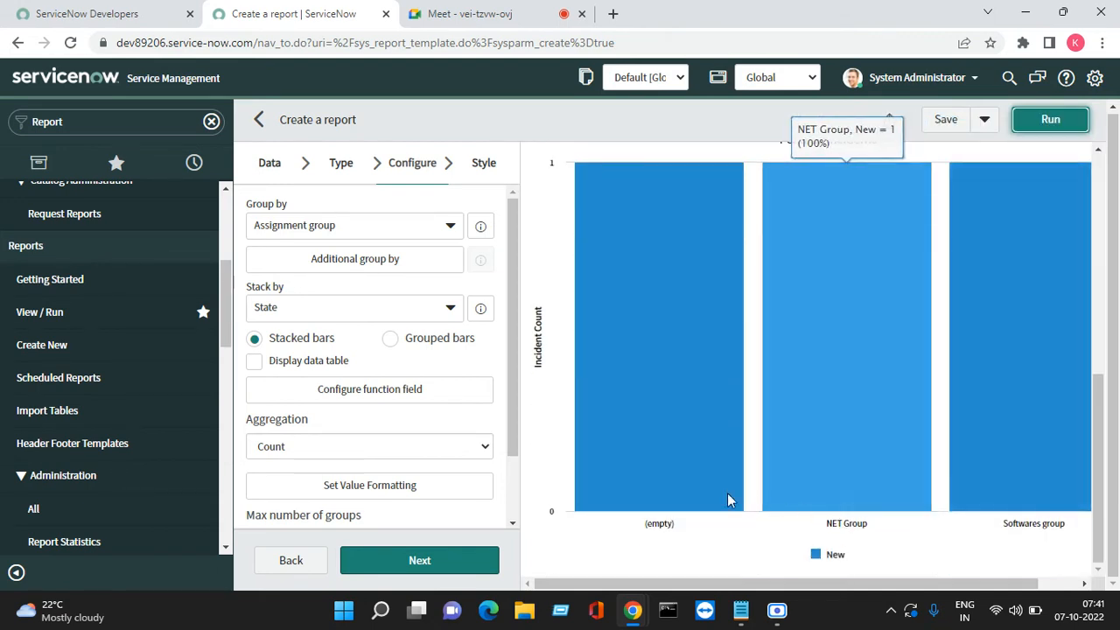
pyautogui.click(294, 362)
pyautogui.click(1051, 123)
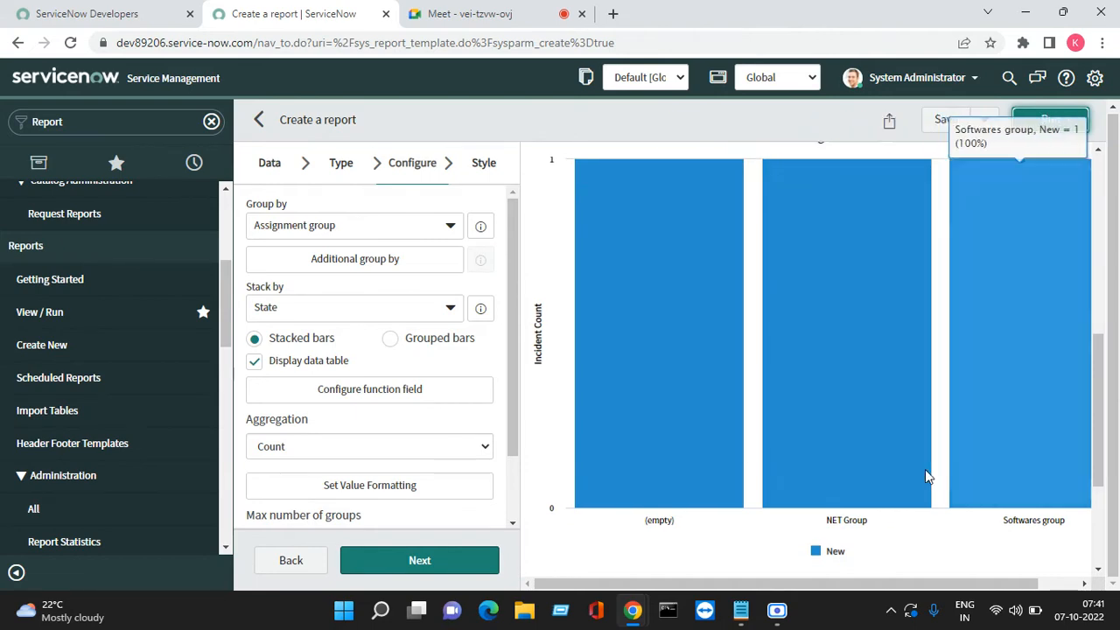
pyautogui.scroll(-3, 925, 469)
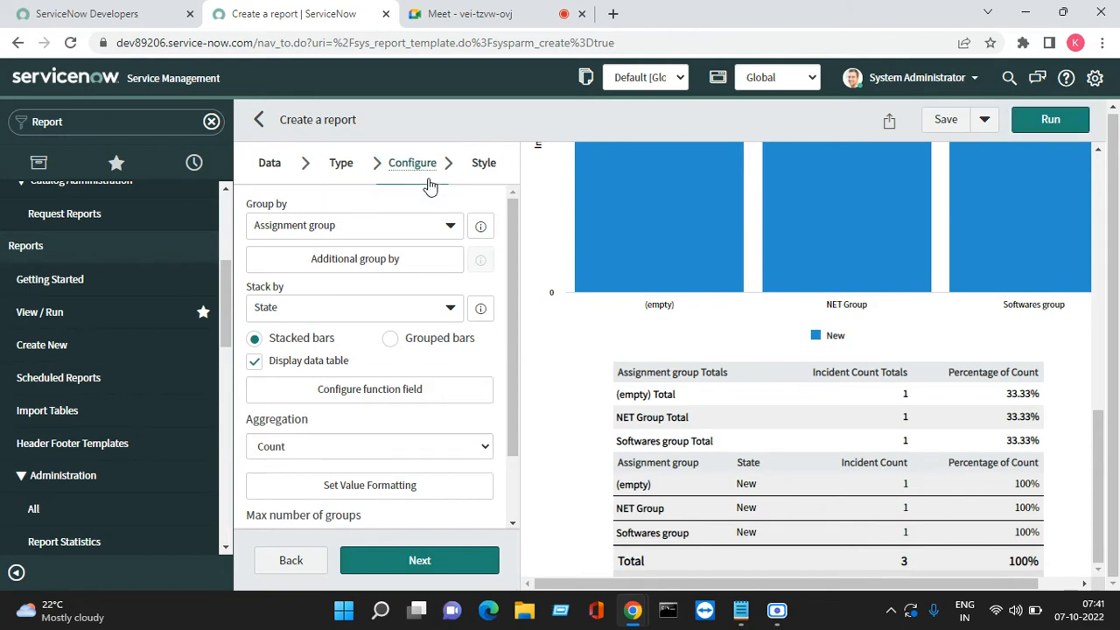
# Switch to a Histogram measured by State and run it, giving one bin with Count = 3
pyautogui.click(341, 166)
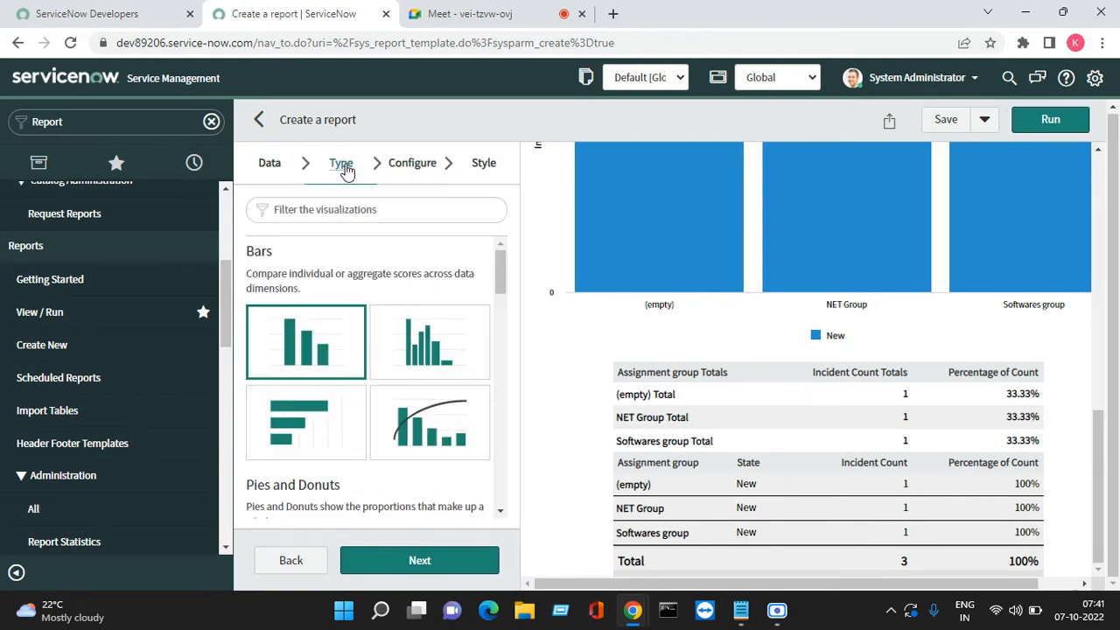
pyautogui.click(431, 331)
pyautogui.click(422, 556)
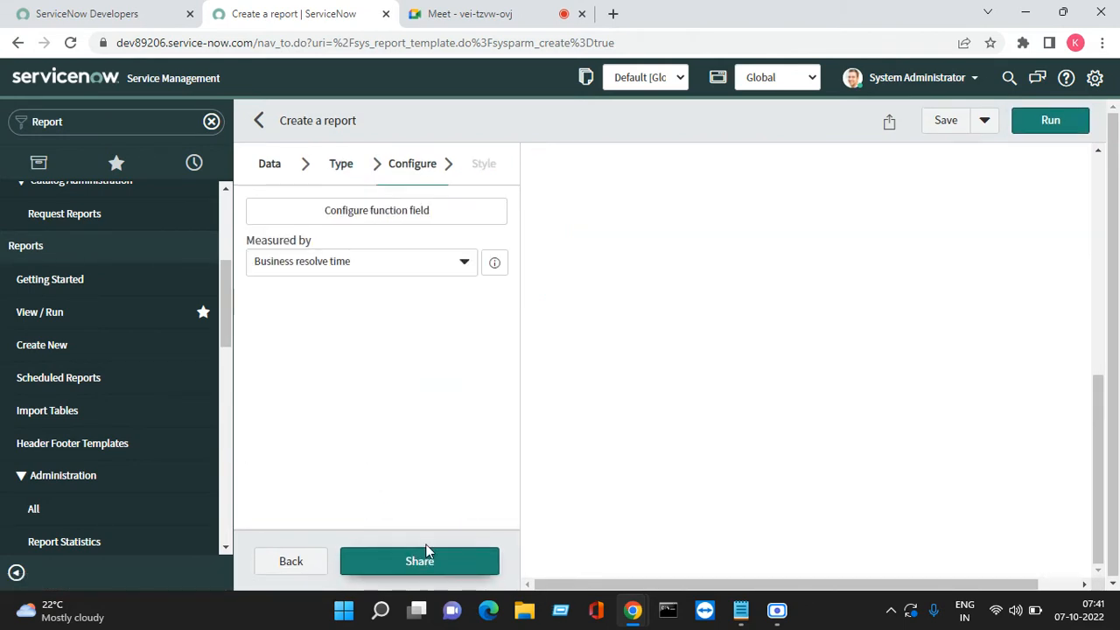
pyautogui.click(429, 265)
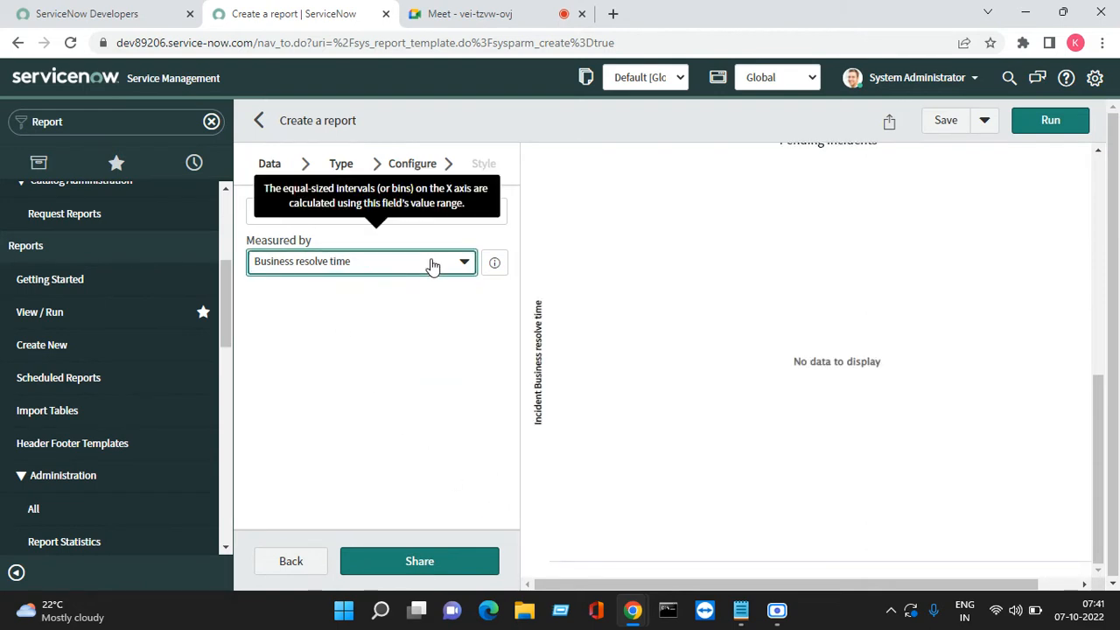
pyautogui.click(456, 265)
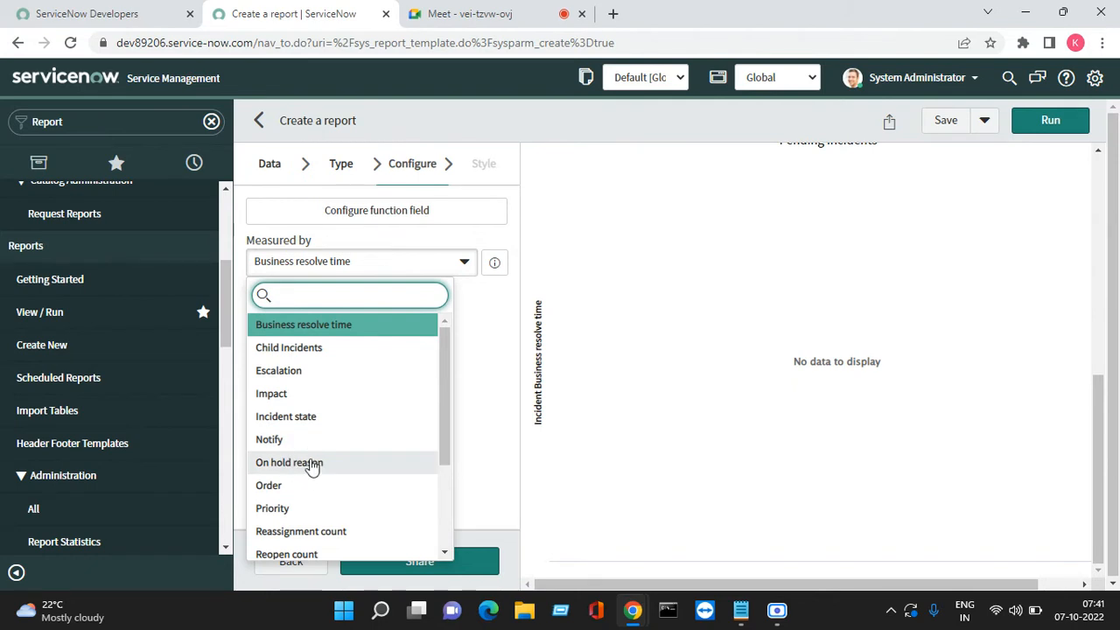
pyautogui.scroll(-4, 308, 462)
pyautogui.click(267, 479)
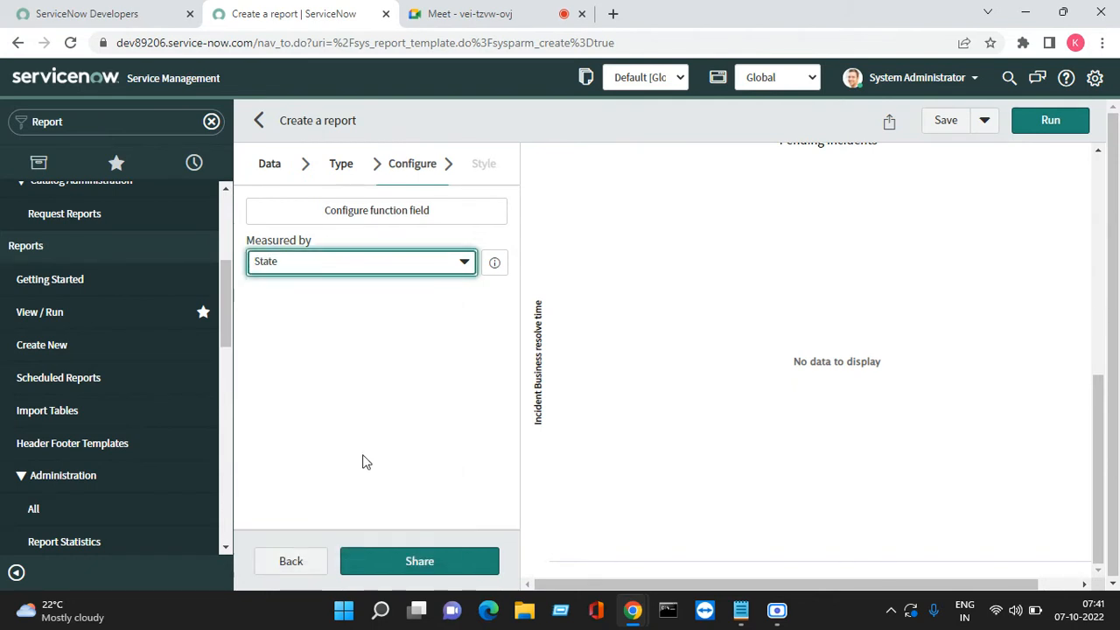
pyautogui.click(1051, 120)
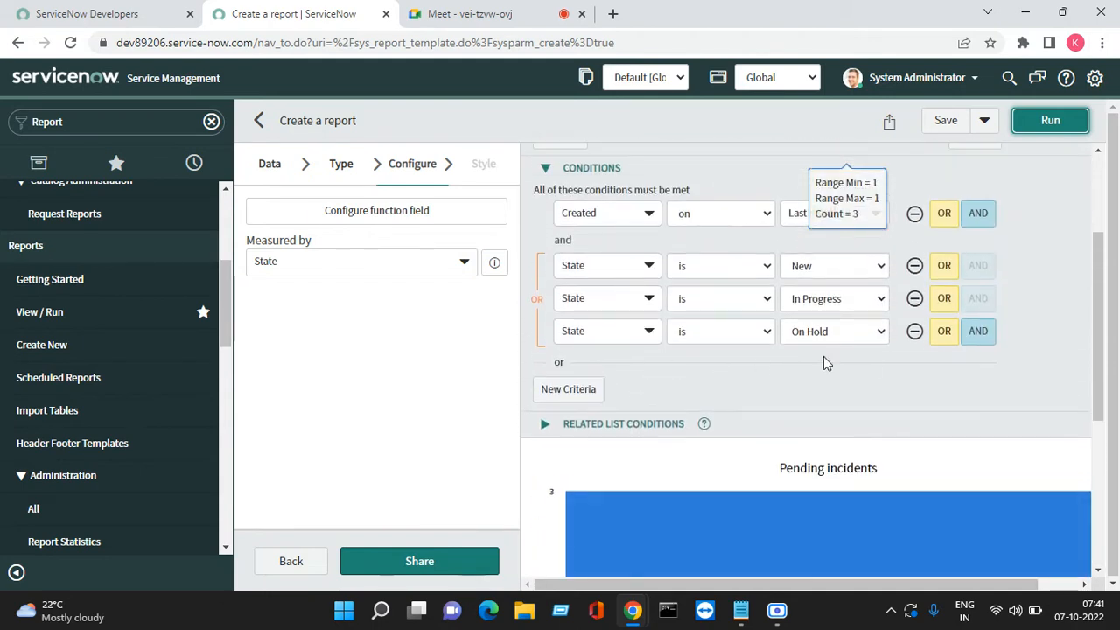
pyautogui.scroll(-5, 822, 403)
pyautogui.scroll(-2, 764, 395)
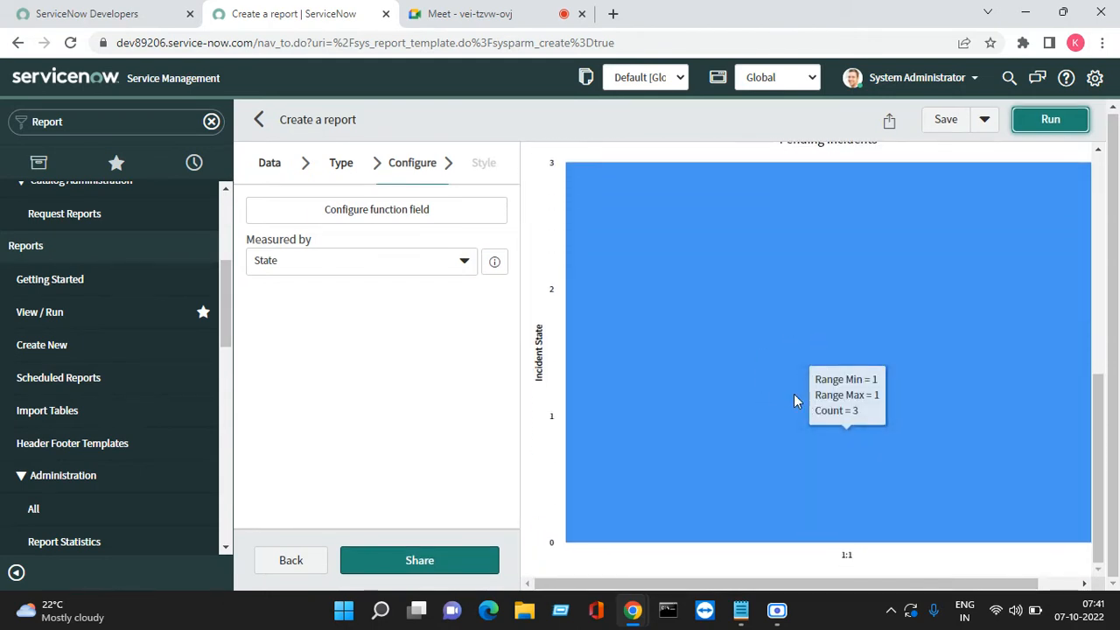
pyautogui.scroll(6, 589, 375)
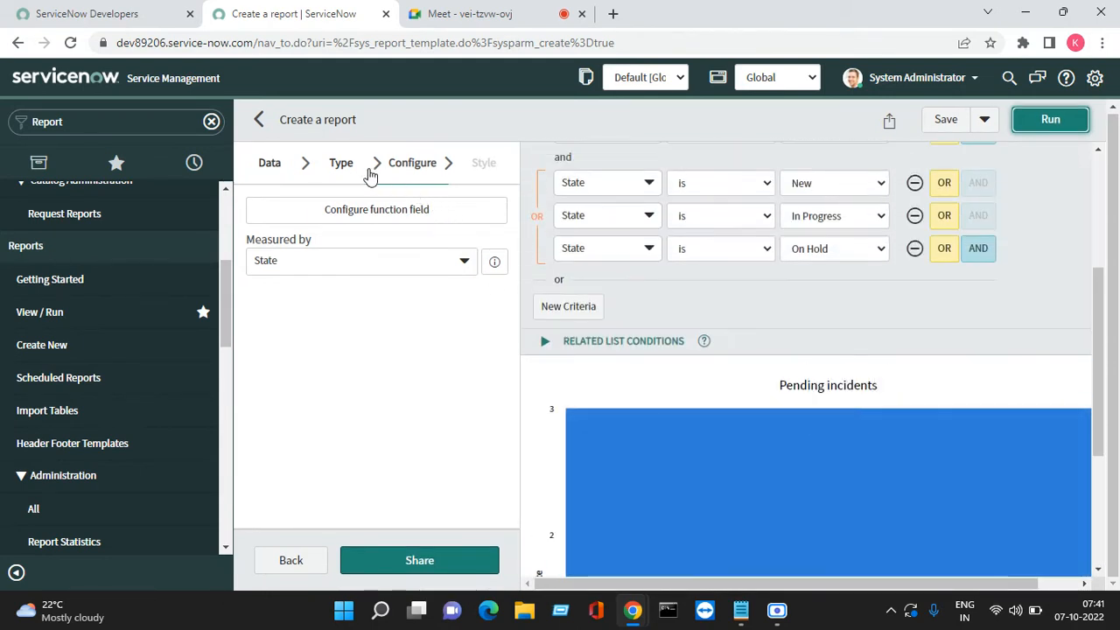
# Change the chart type to Horizontal bar and continue to its configuration
pyautogui.click(344, 175)
pyautogui.scroll(-2, 375, 351)
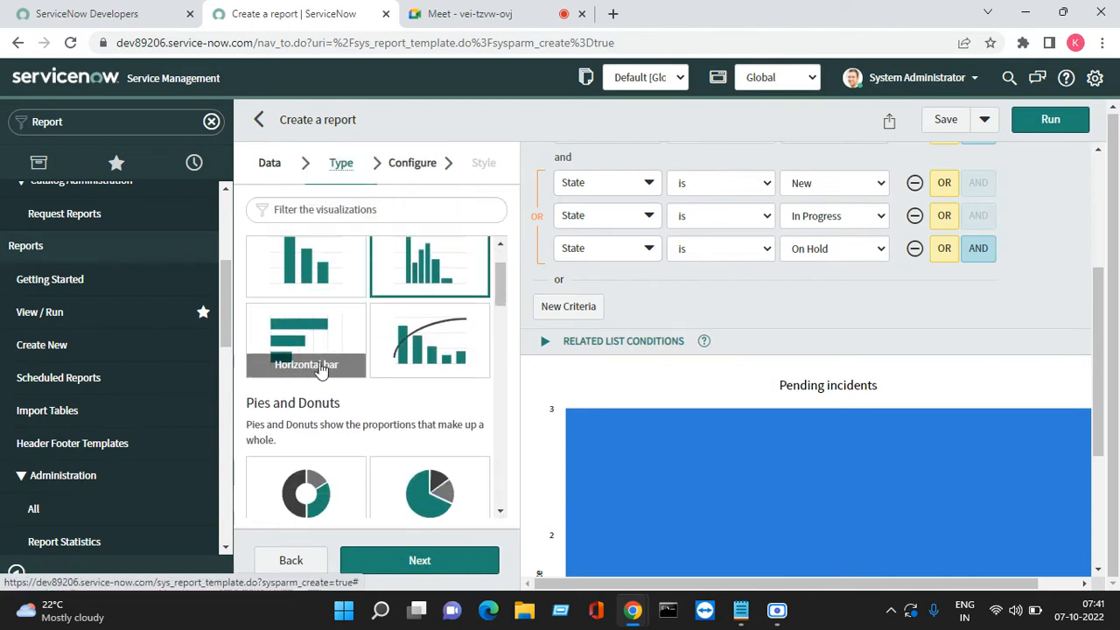
pyautogui.click(317, 330)
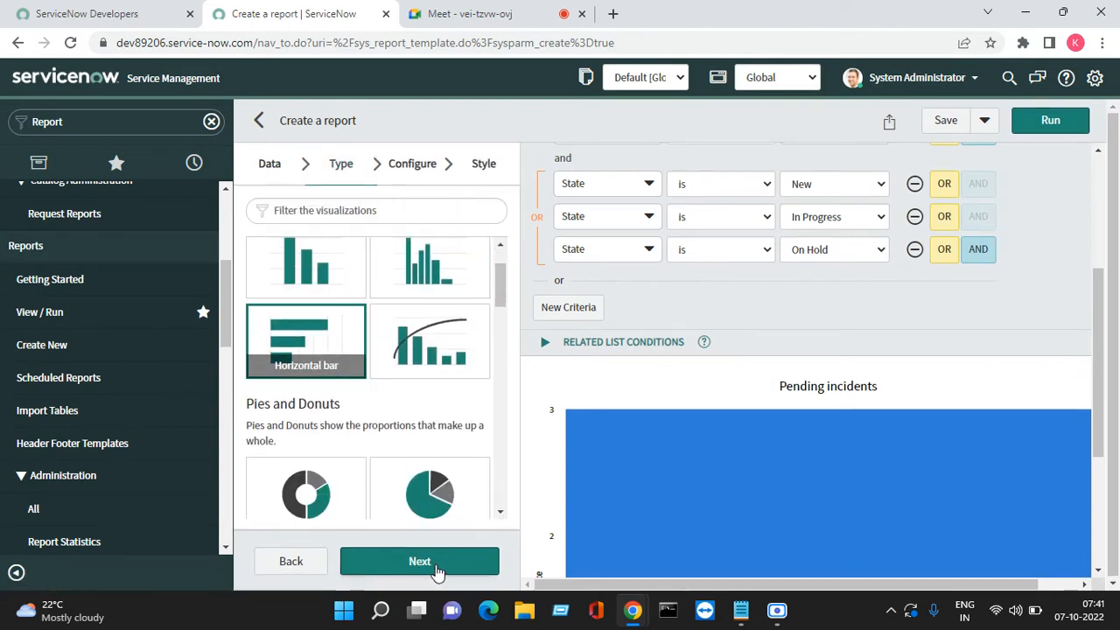
pyautogui.click(435, 565)
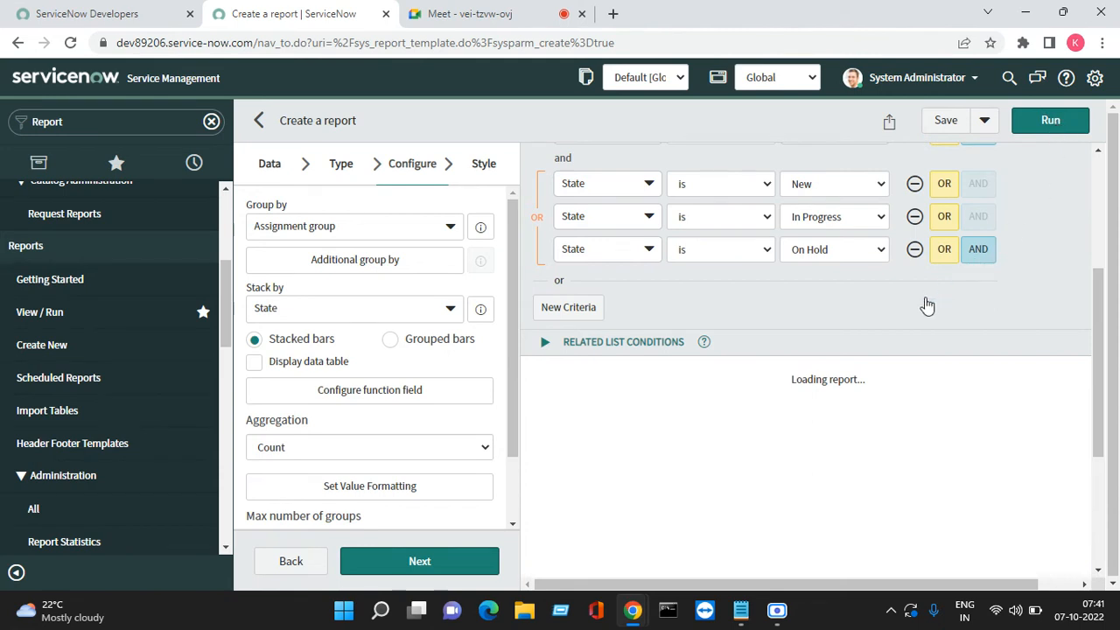
pyautogui.scroll(-4, 925, 302)
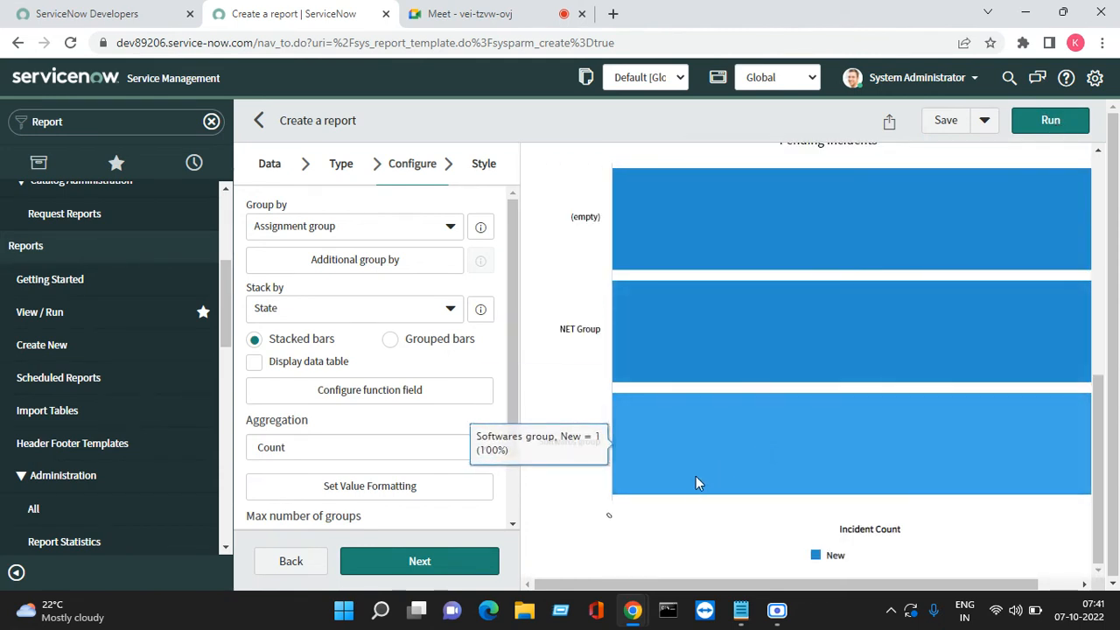
pyautogui.scroll(1, 713, 479)
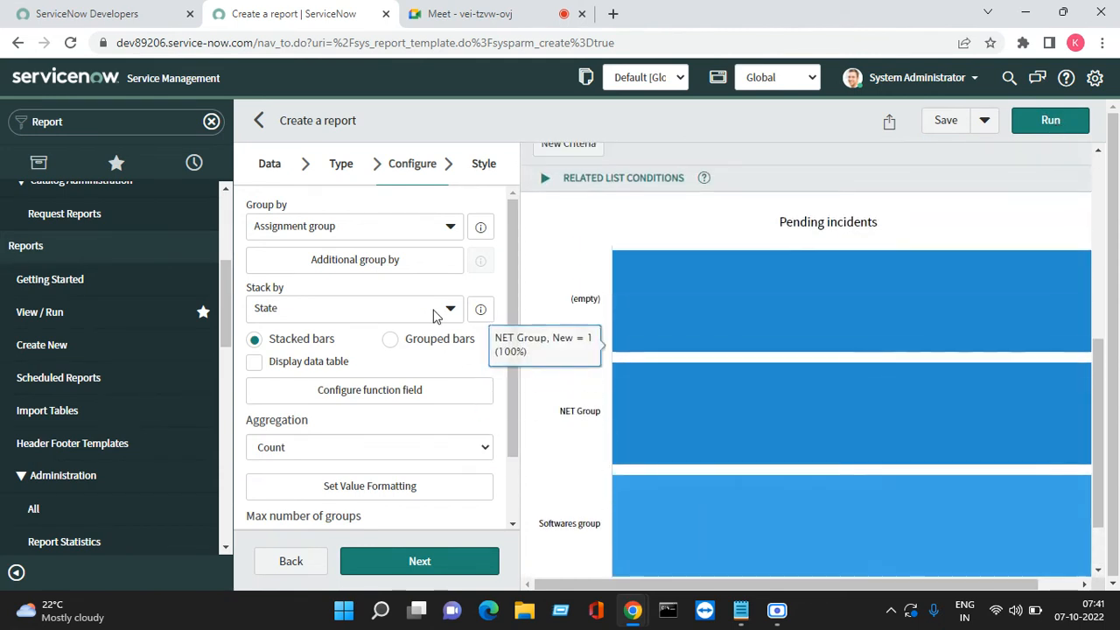
# Group the horizontal bars by State with Stack by set to -- None --, then rerun
pyautogui.click(448, 230)
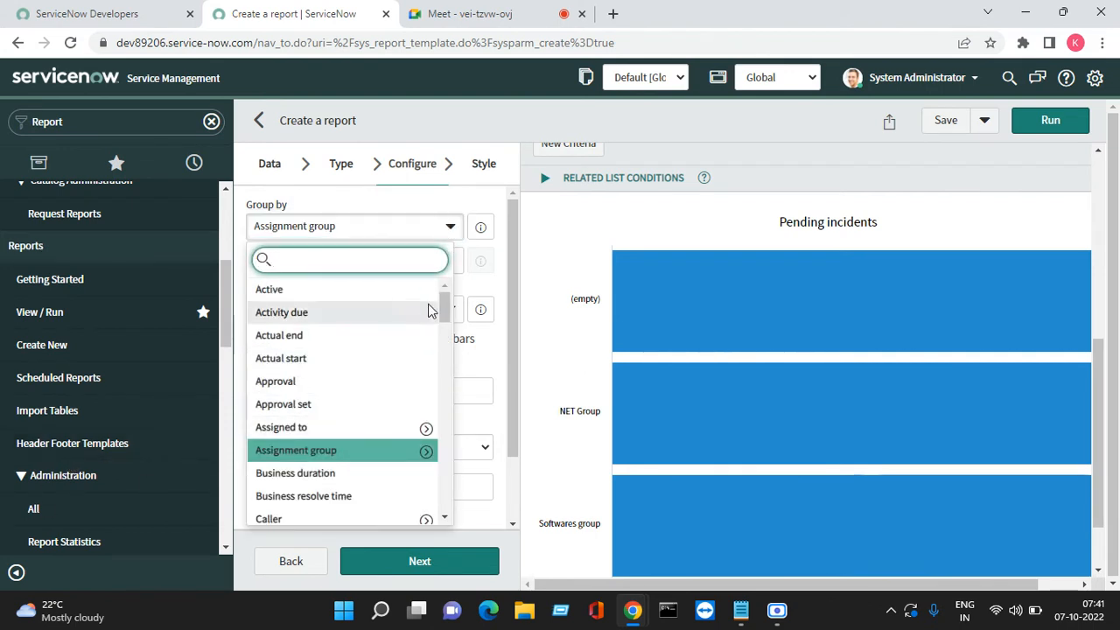
pyautogui.write('sta')
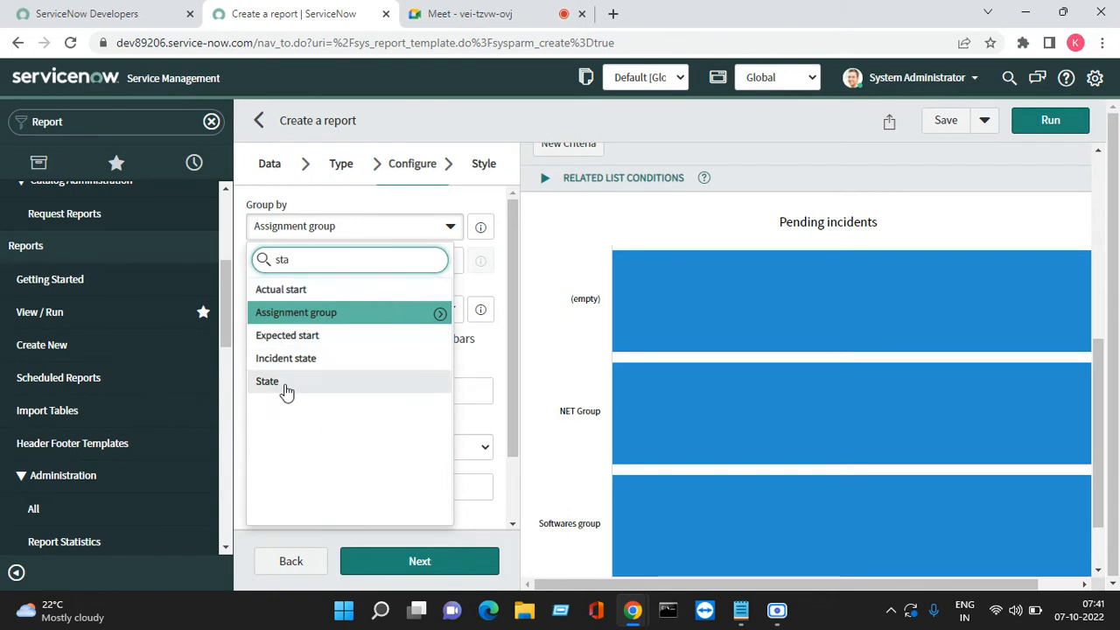
pyautogui.click(272, 382)
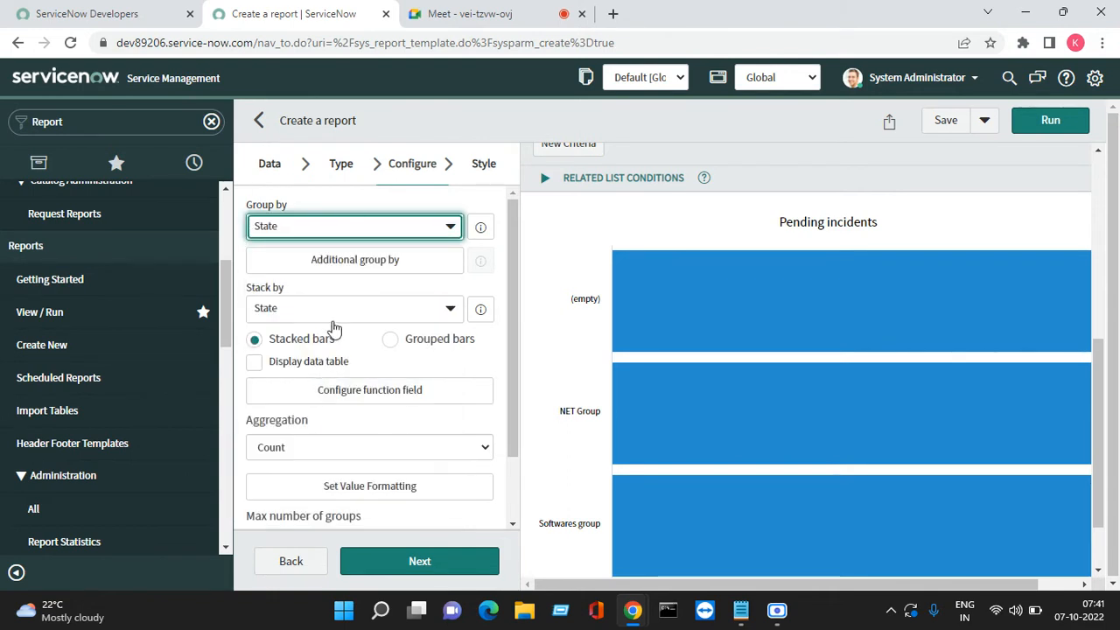
pyautogui.click(337, 317)
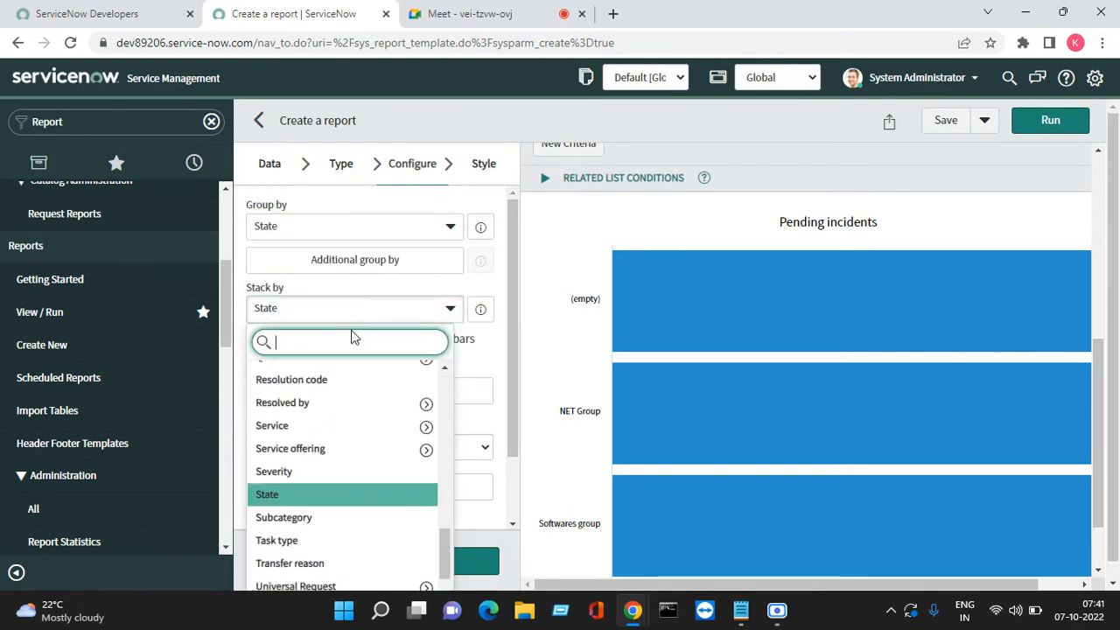
pyautogui.scroll(10, 354, 402)
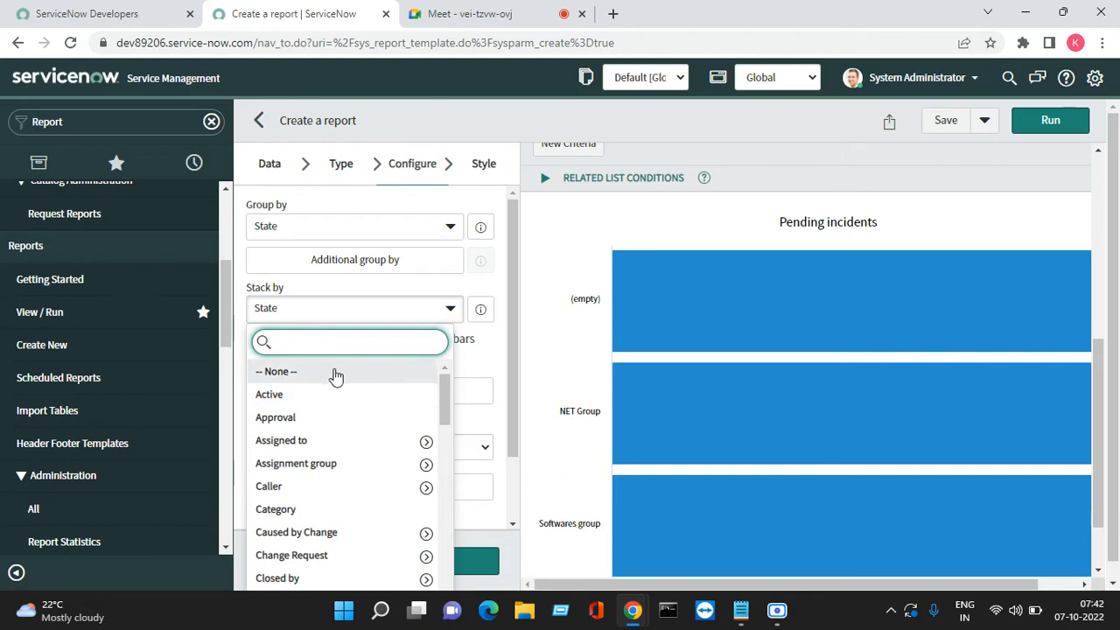
pyautogui.click(335, 370)
pyautogui.click(1055, 123)
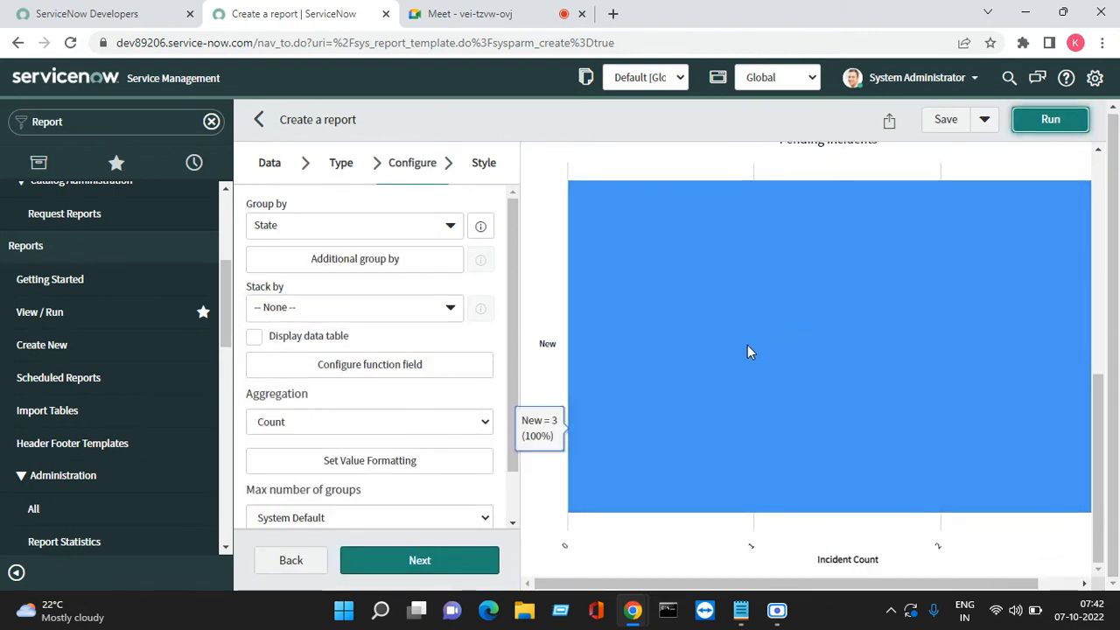
pyautogui.scroll(5, 747, 351)
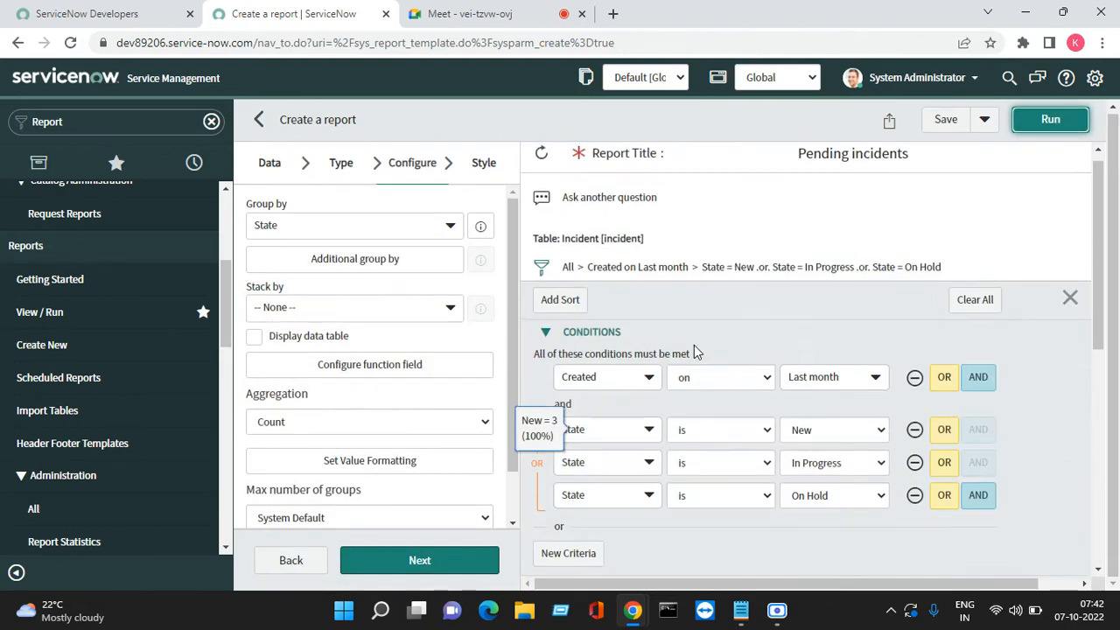
# Delete the State is New, In Progress and On Hold conditions, then rerun the report
pyautogui.click(915, 429)
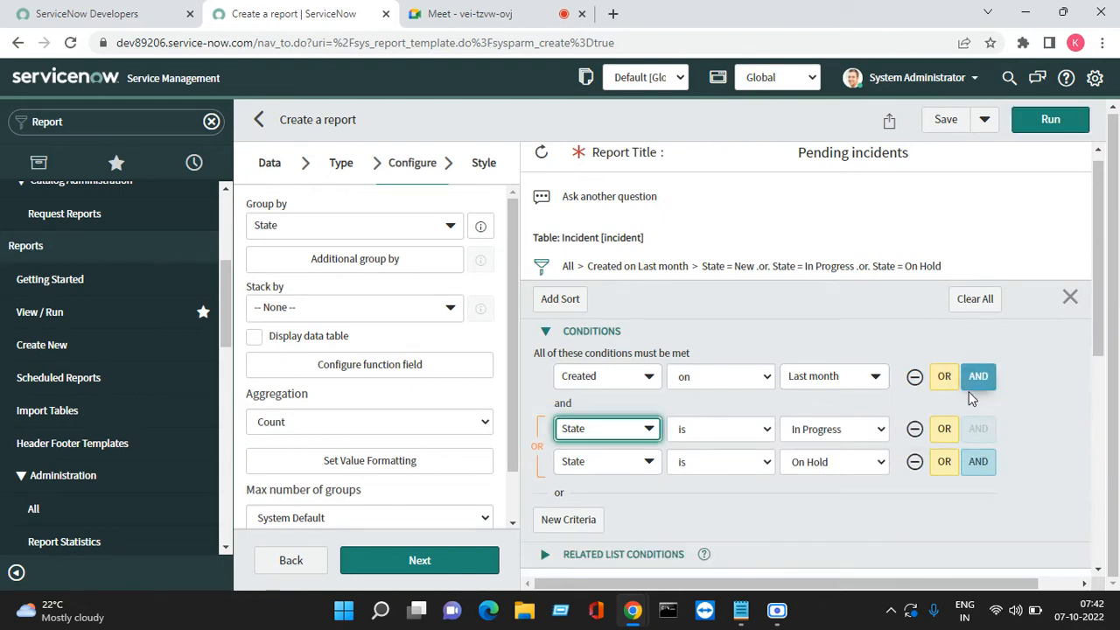
pyautogui.click(915, 429)
pyautogui.click(916, 412)
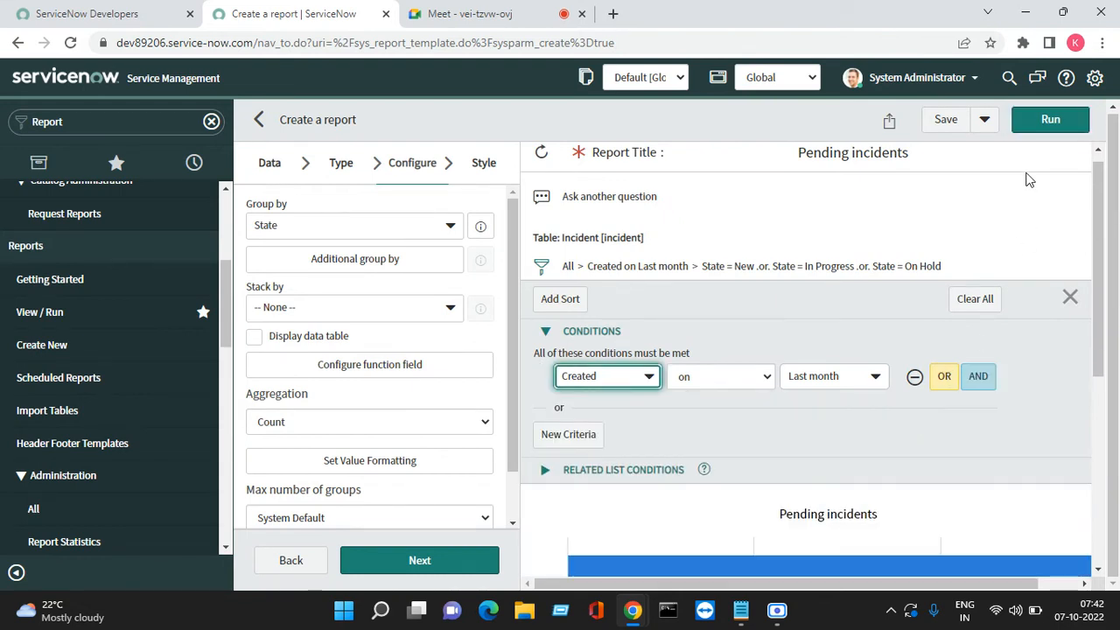
pyautogui.click(1050, 120)
pyautogui.scroll(-4, 801, 371)
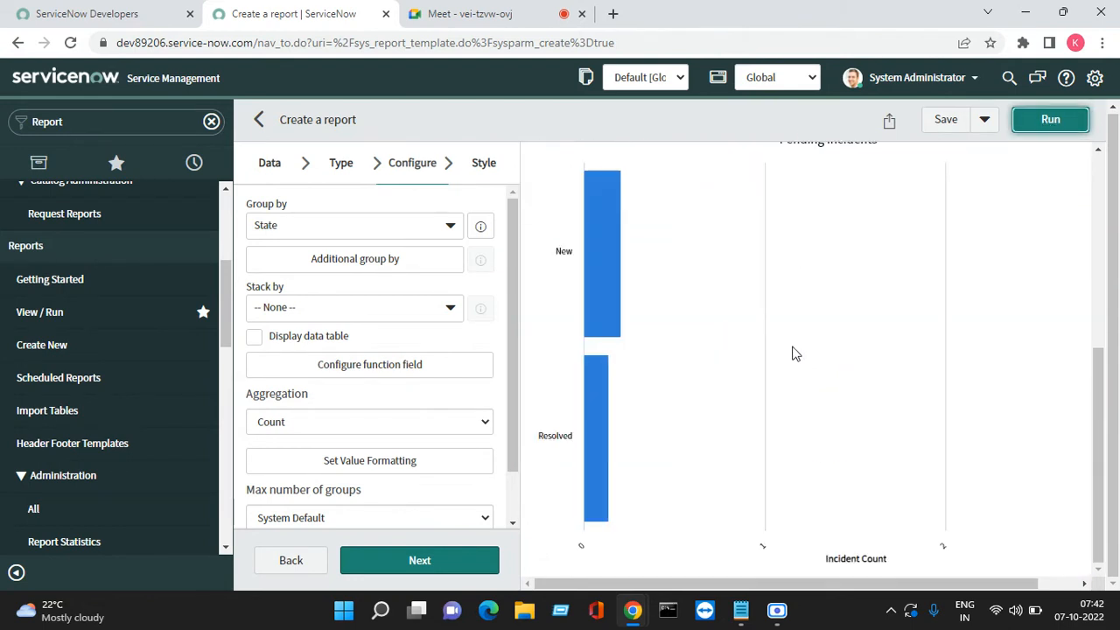
# Enable Display data table and rerun, showing New 3 and Resolved 2
pyautogui.moveTo(761, 429)
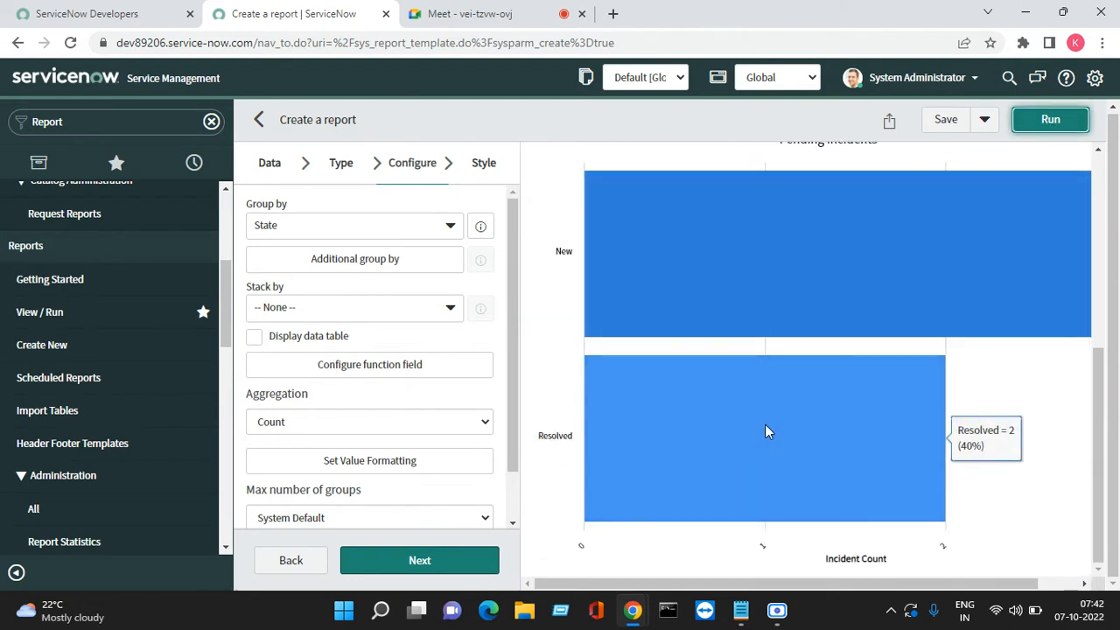
pyautogui.click(278, 338)
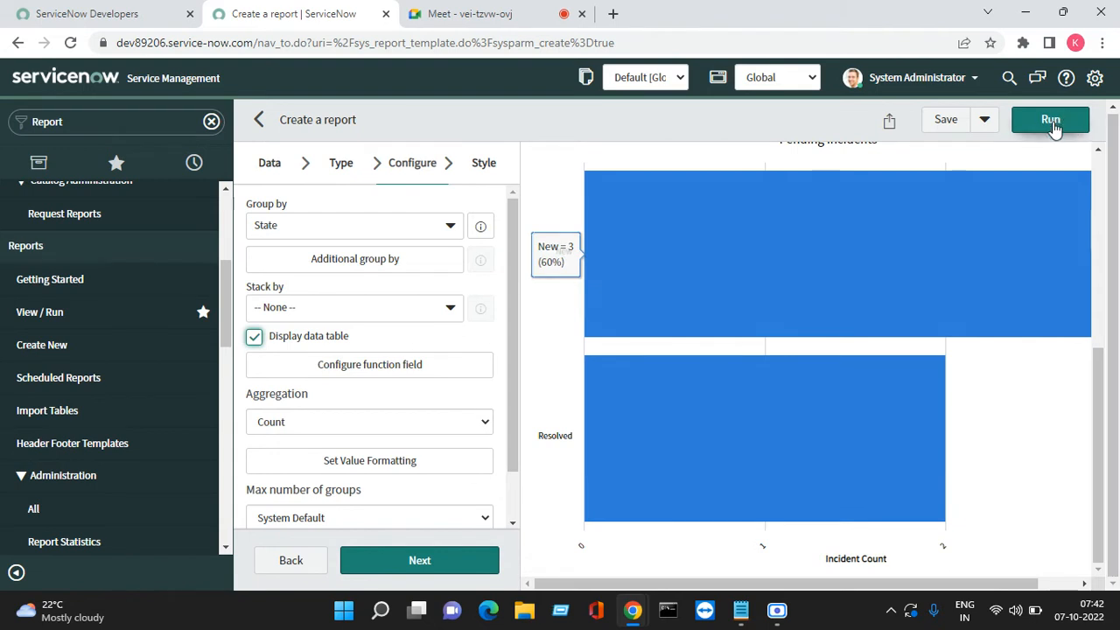
pyautogui.click(1059, 128)
pyautogui.moveTo(963, 249)
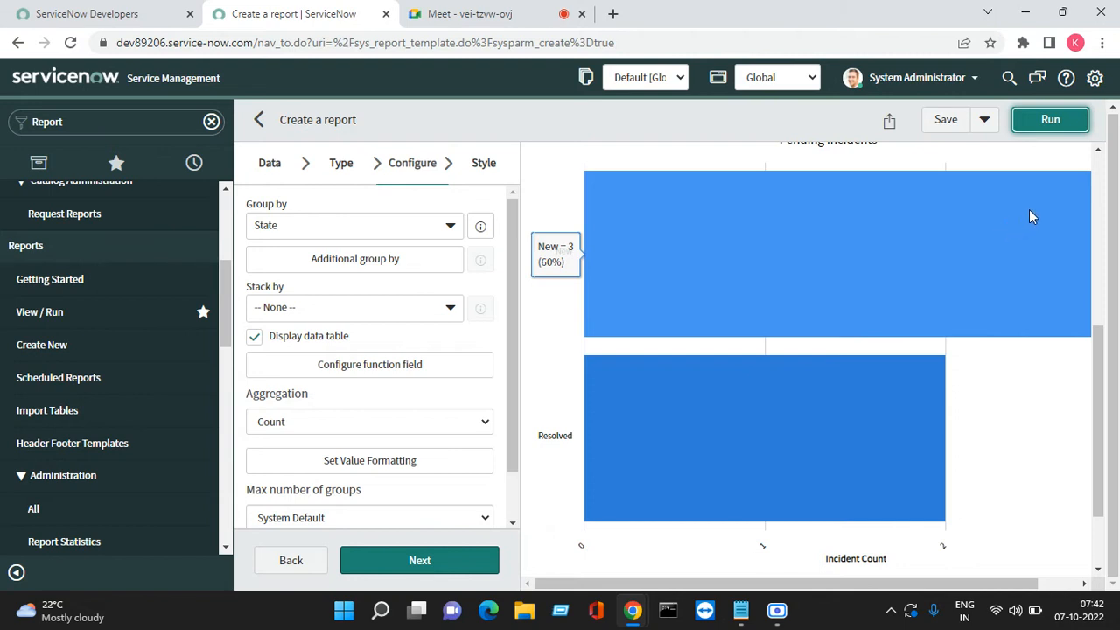
pyautogui.scroll(5, 702, 317)
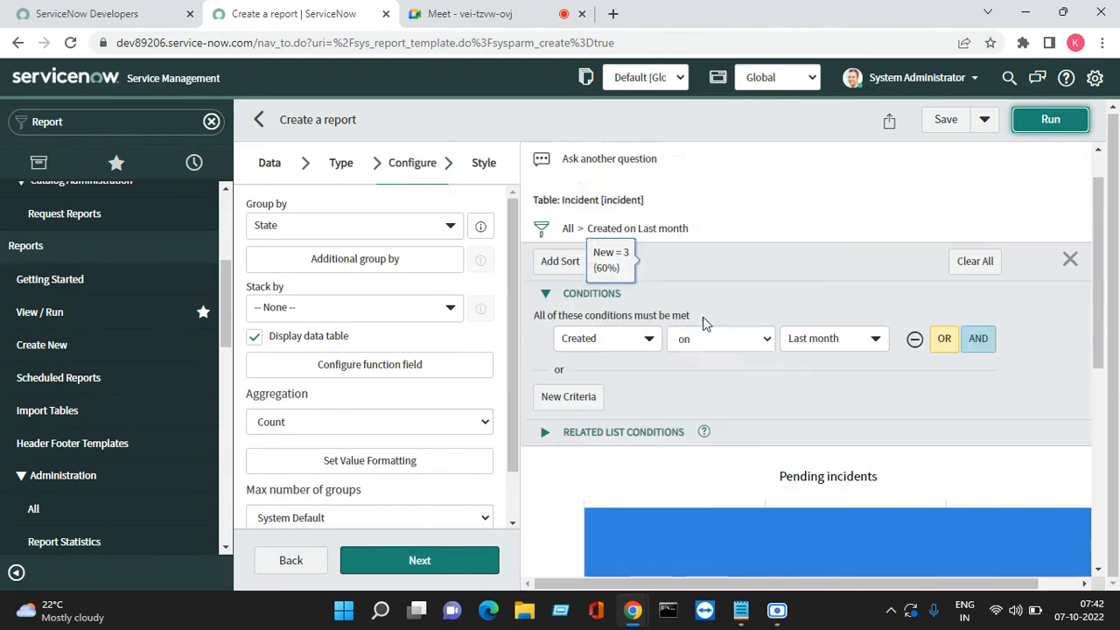
# Change the chart to a Pareto chart and run it, showing New 3, Resolved 2, total 5
pyautogui.click(341, 166)
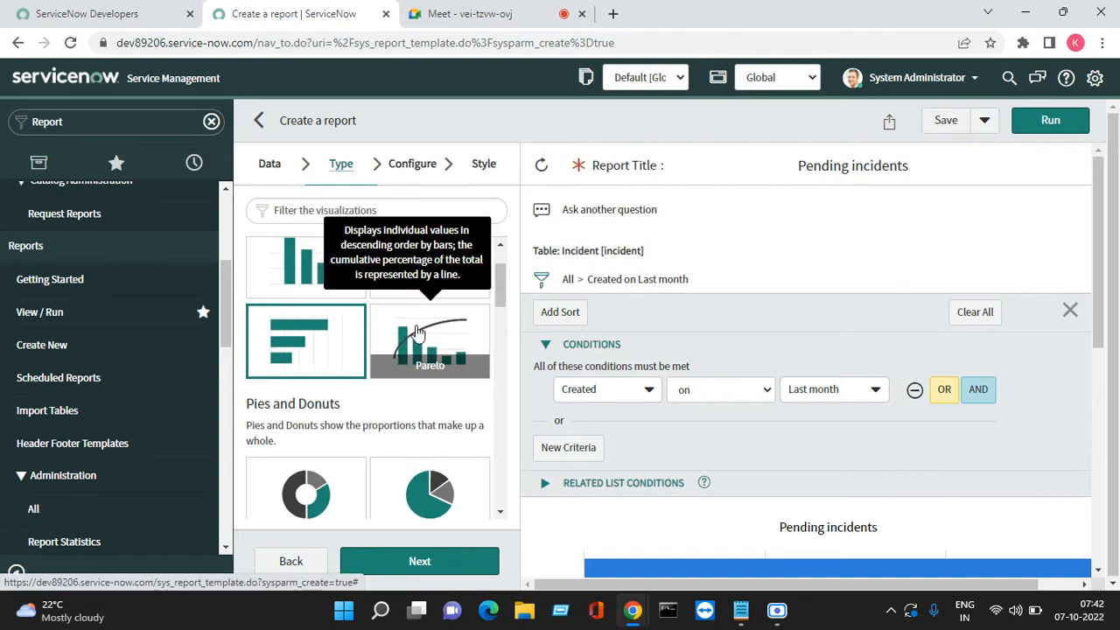
pyautogui.click(418, 333)
pyautogui.click(444, 565)
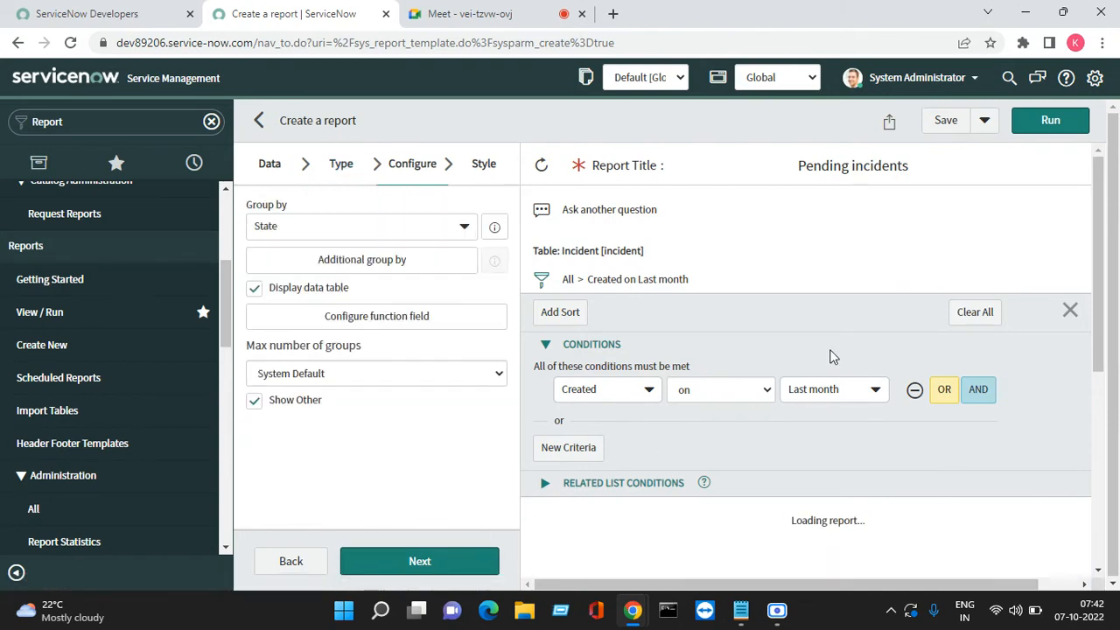
pyautogui.scroll(-5, 892, 368)
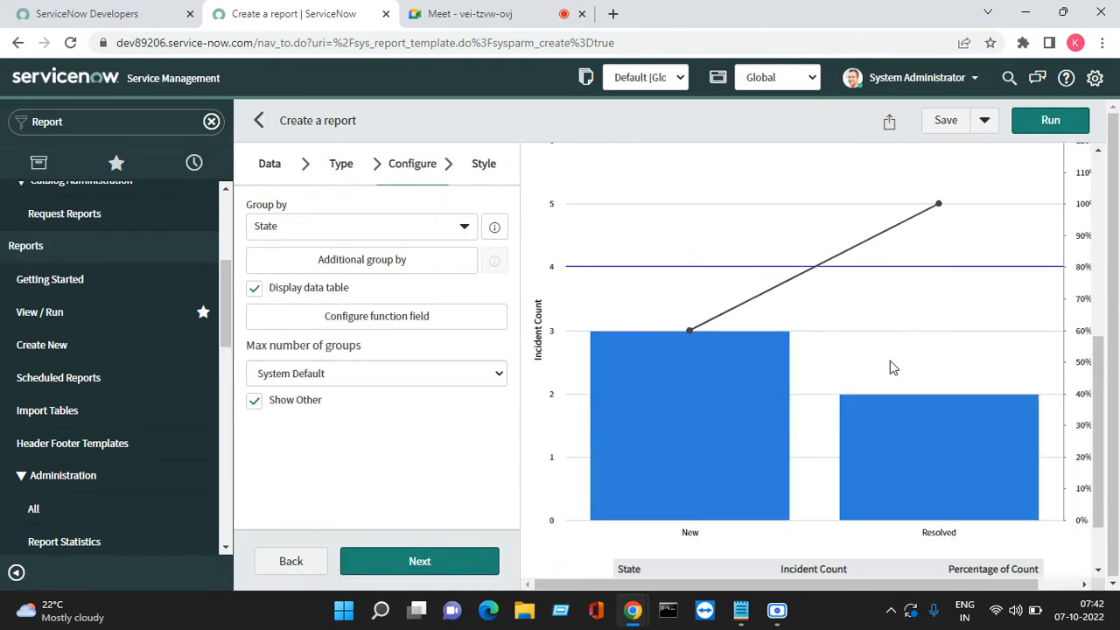
pyautogui.click(1050, 120)
pyautogui.scroll(-2, 805, 420)
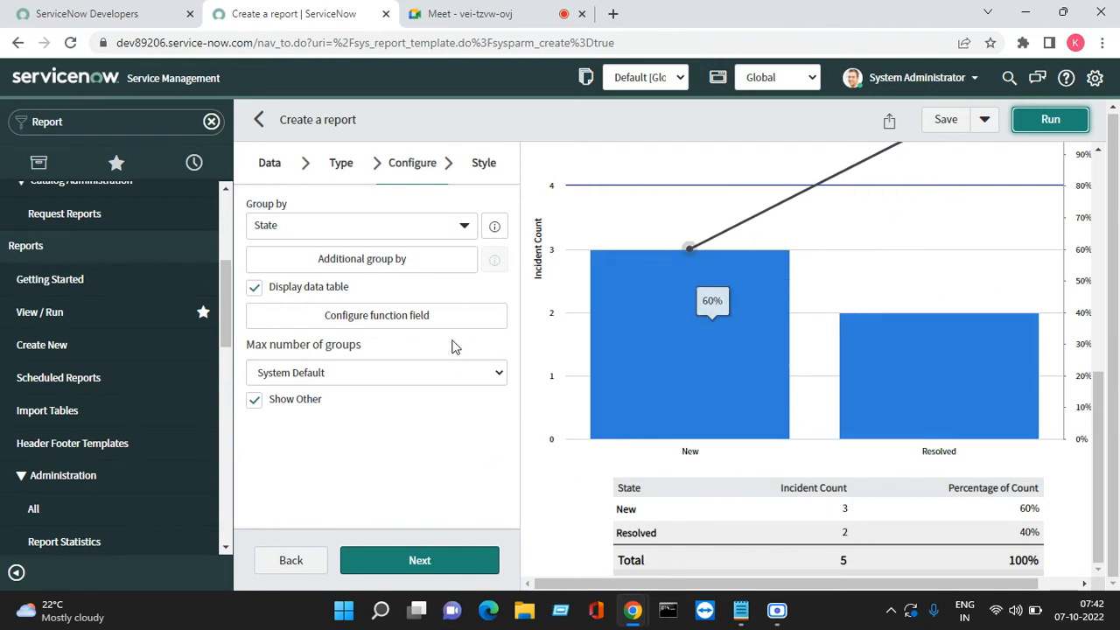
# Run the report as a donut chart and review its configure and style options
pyautogui.click(347, 168)
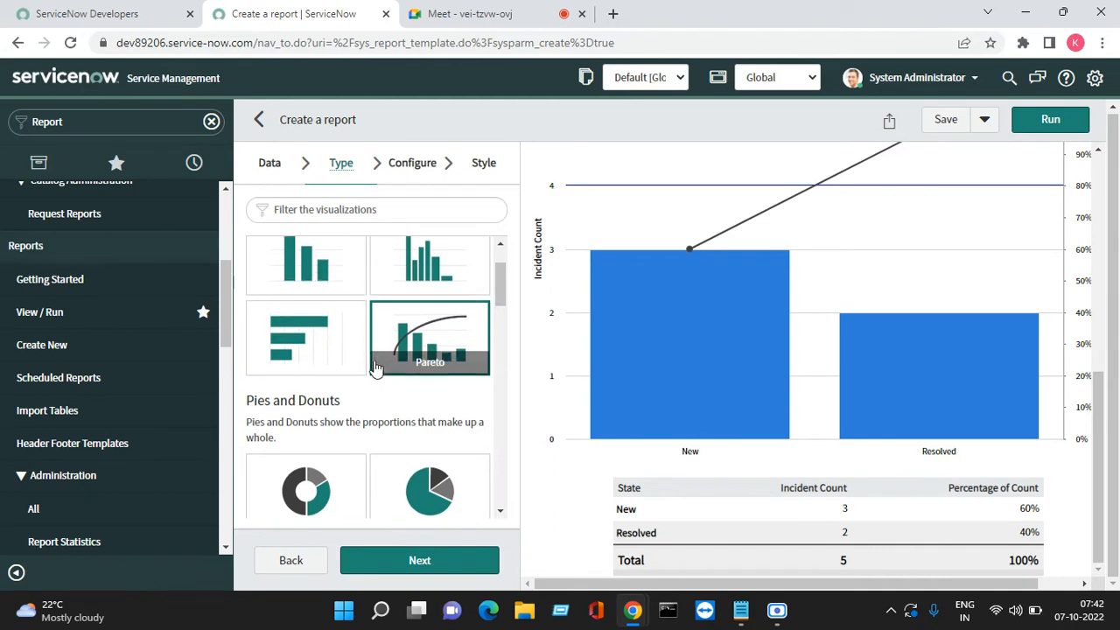
pyautogui.scroll(-2, 310, 367)
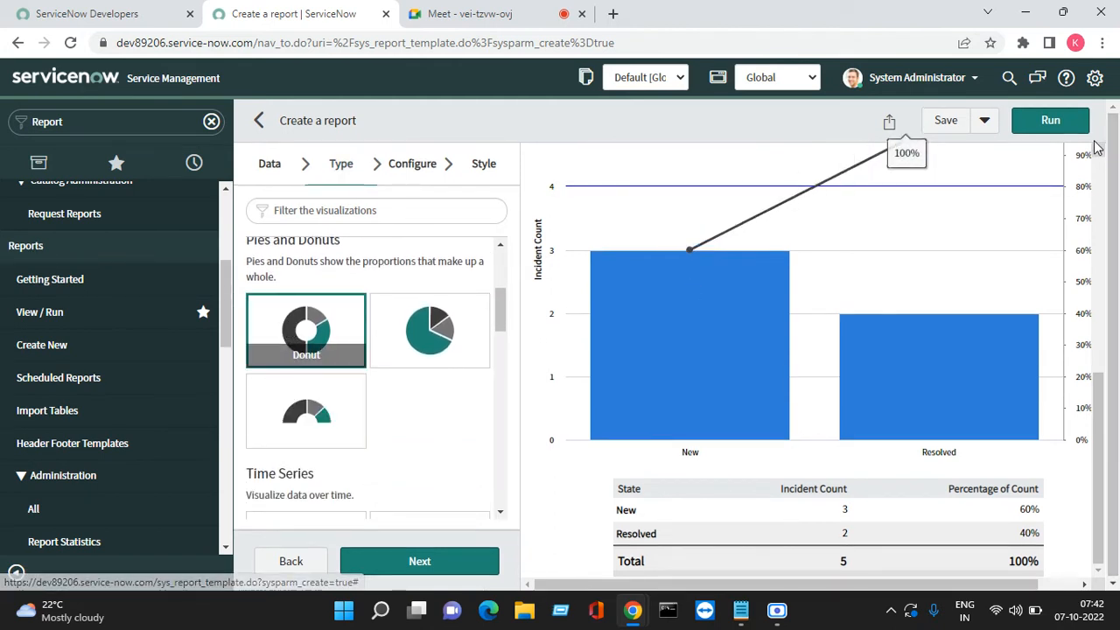
pyautogui.click(1051, 123)
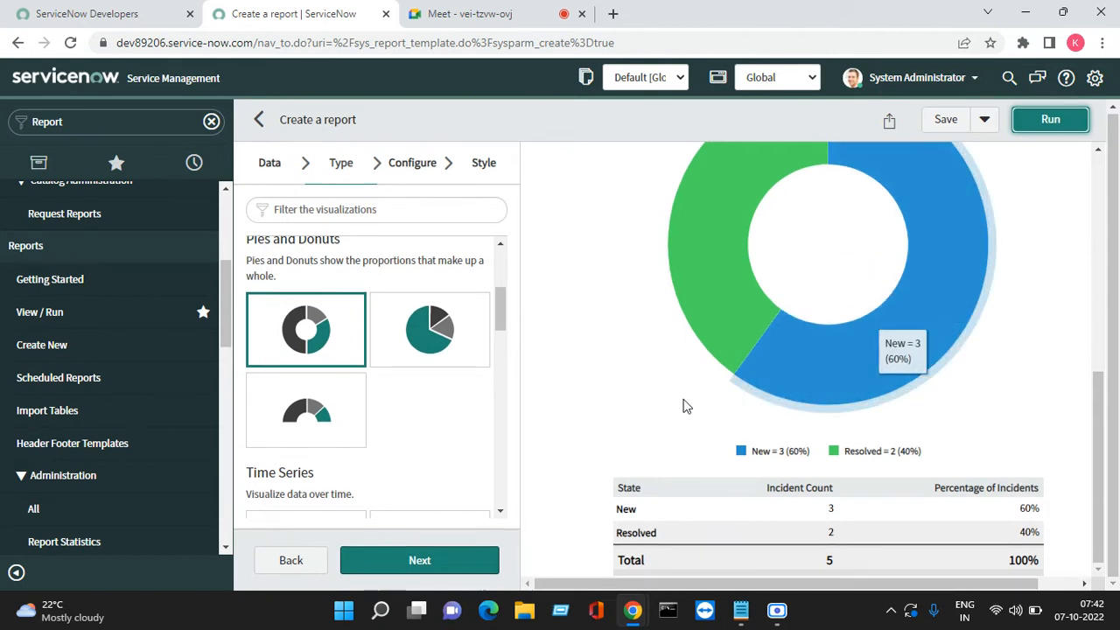
pyautogui.click(413, 168)
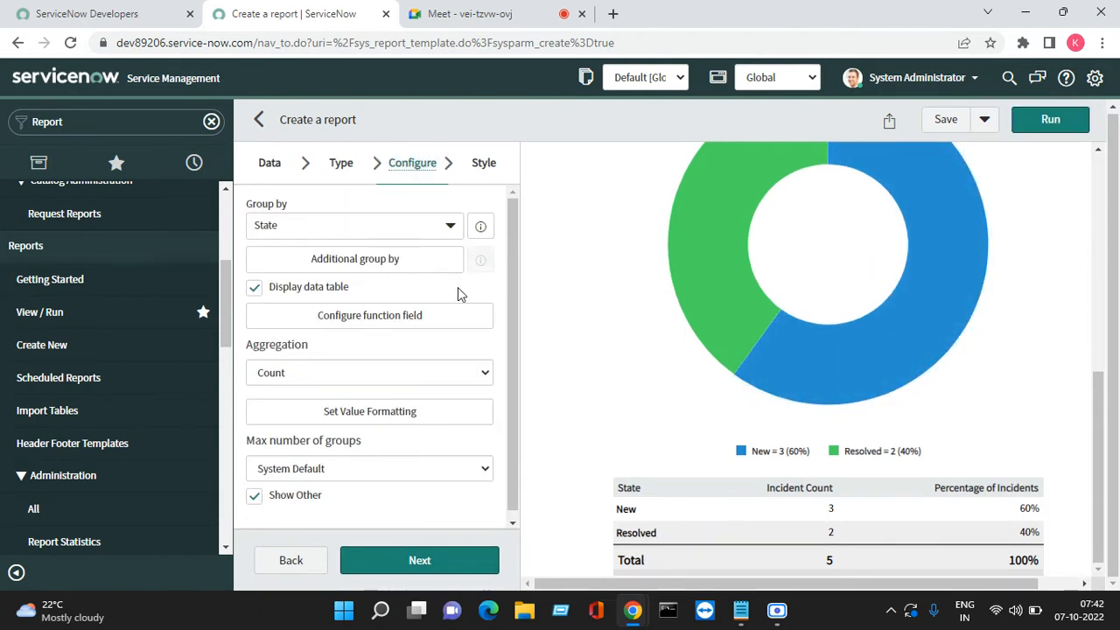
pyautogui.scroll(-1, 455, 302)
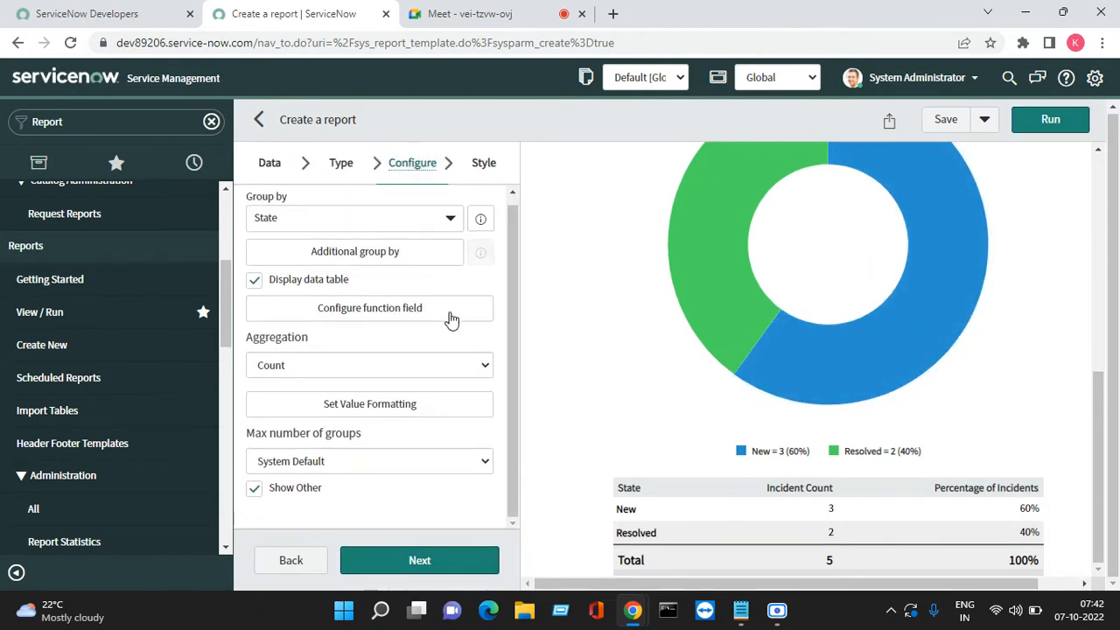
pyautogui.click(490, 173)
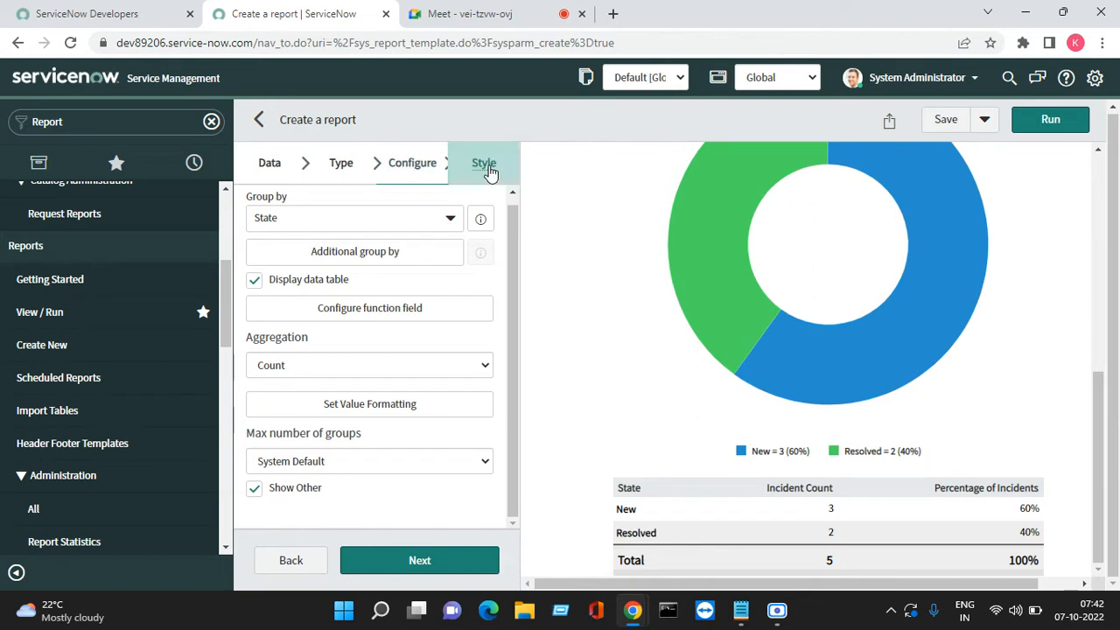
# Try pie and donut, then settle on a semi-donut chart and continue to Configure
pyautogui.click(340, 165)
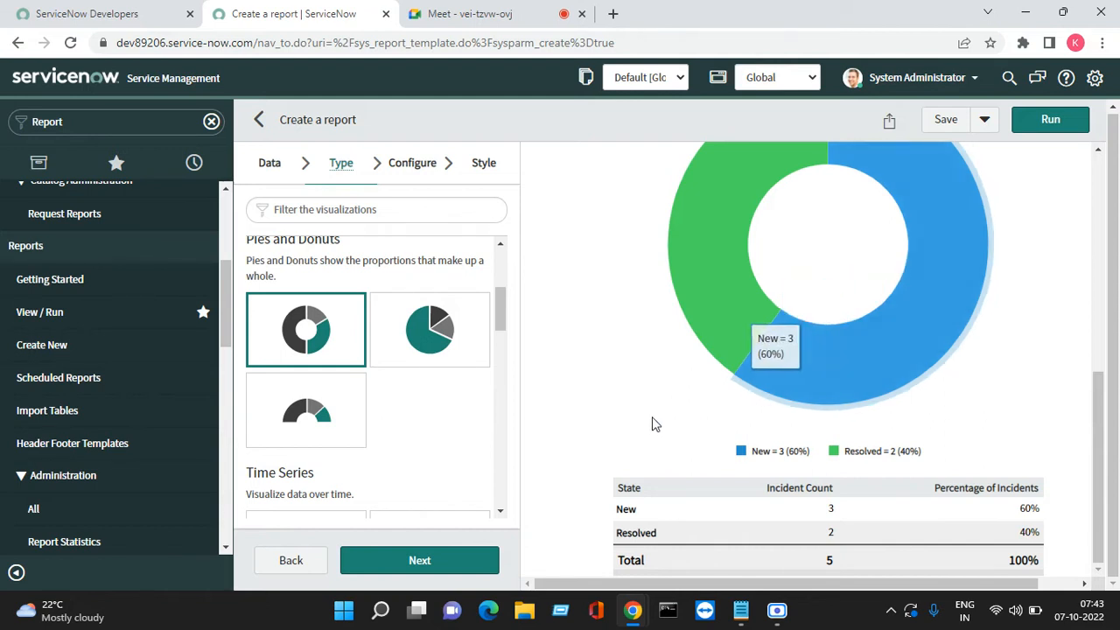
pyautogui.click(428, 334)
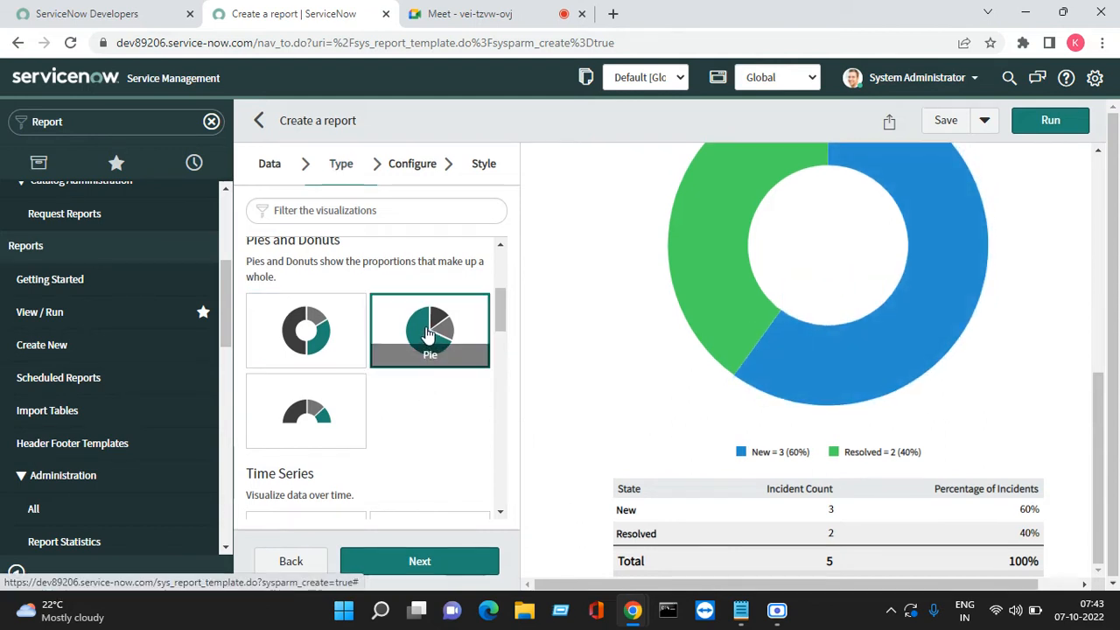
pyautogui.click(305, 328)
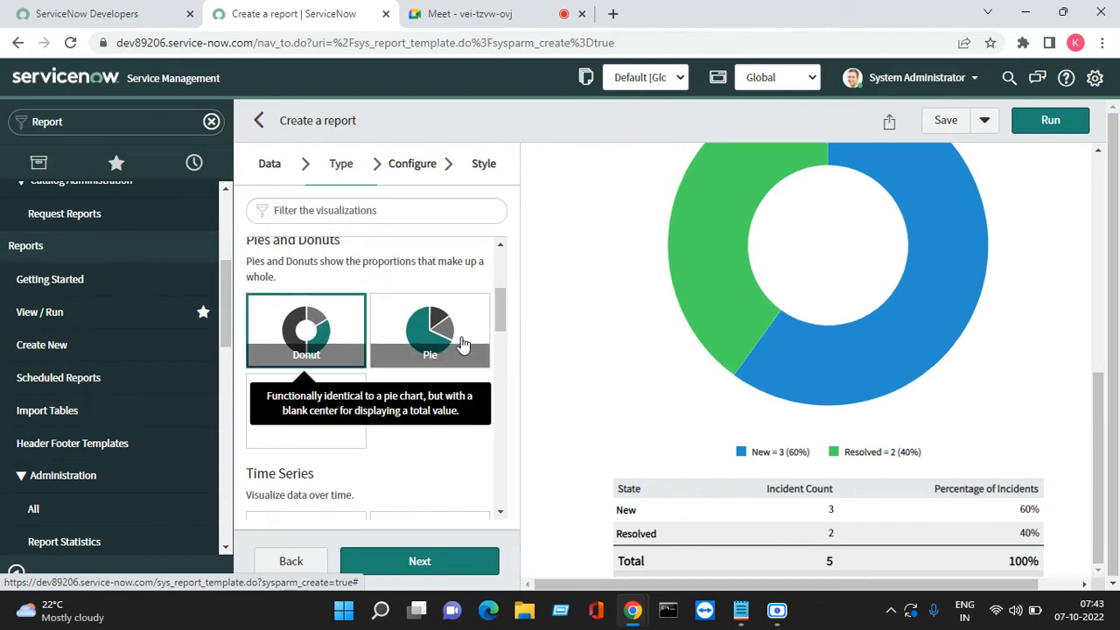
pyautogui.click(307, 407)
pyautogui.click(427, 561)
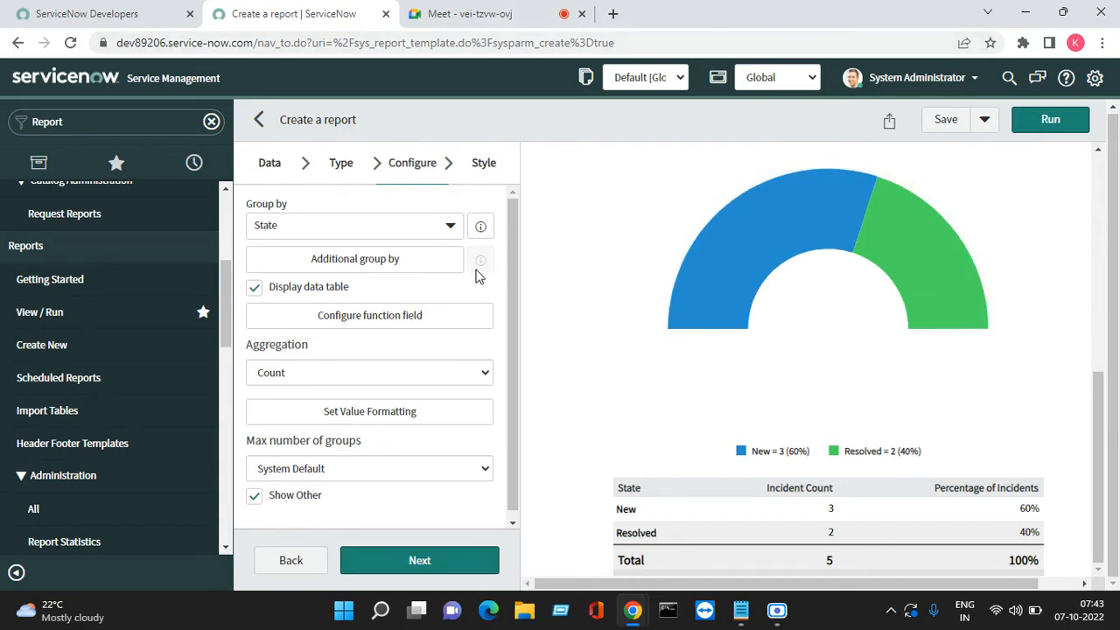
# Redraw the report as a pie chart showing New 3 (60%) and Resolved 2 (40%)
pyautogui.click(341, 164)
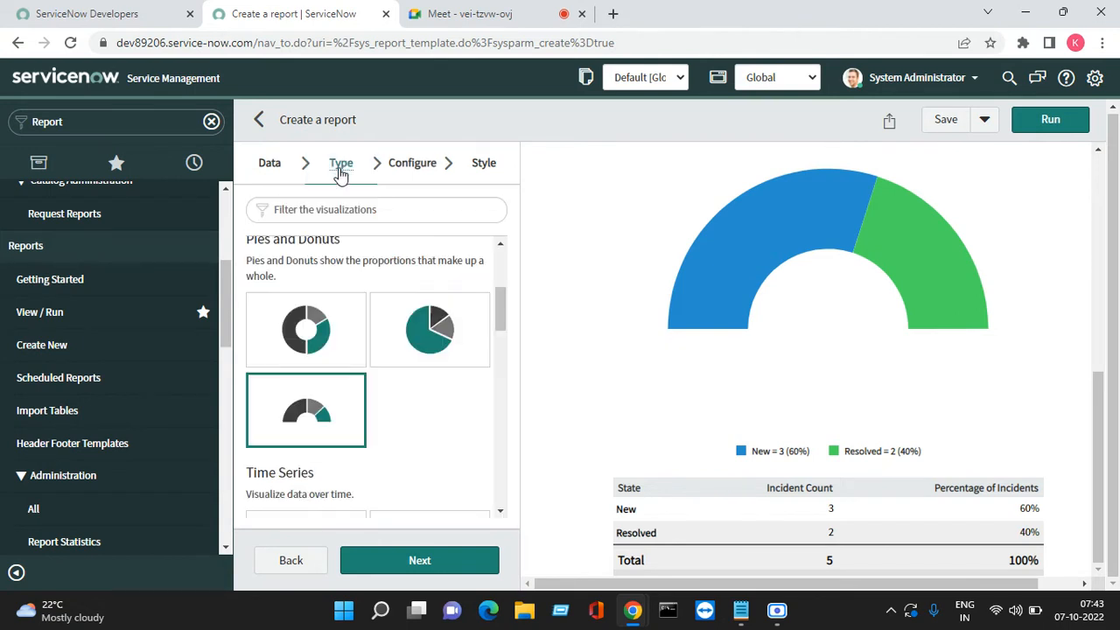
pyautogui.click(416, 337)
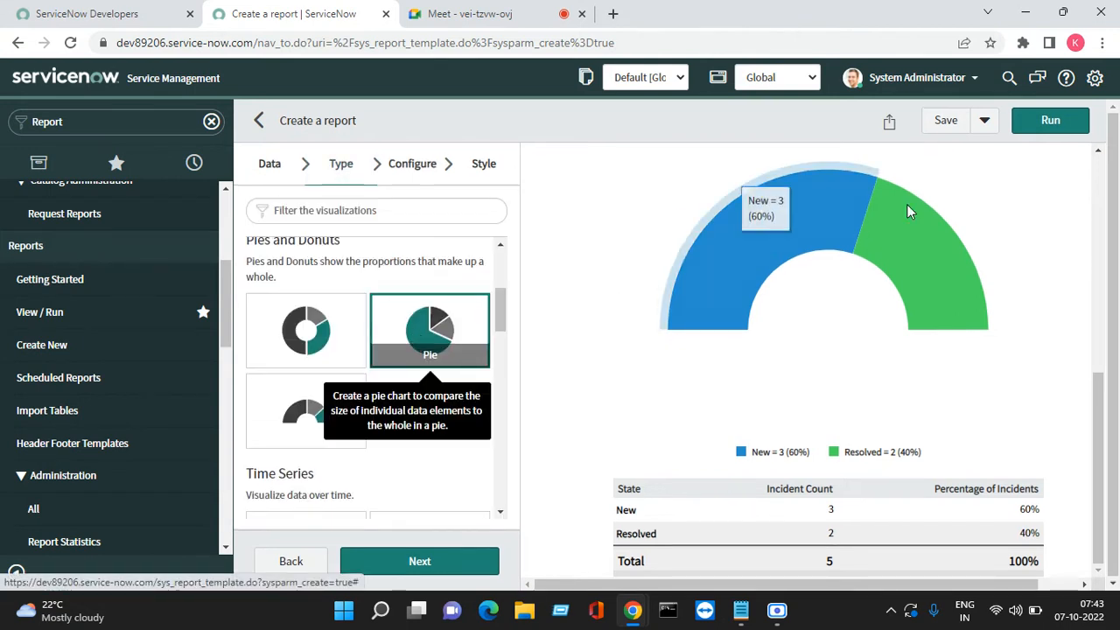
pyautogui.click(1047, 122)
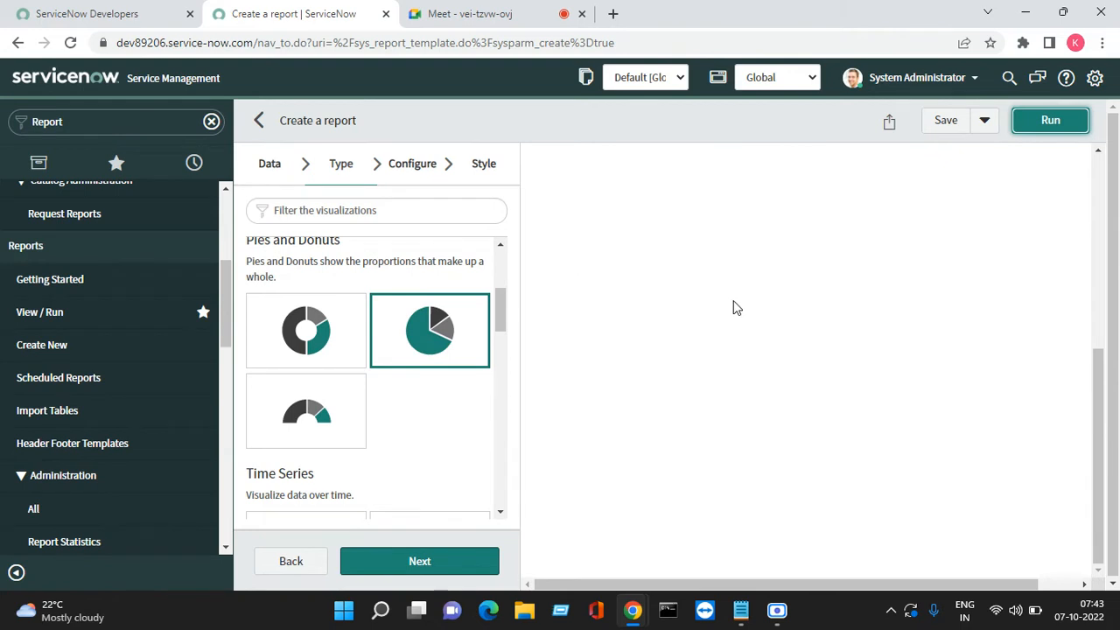
pyautogui.scroll(3, 700, 429)
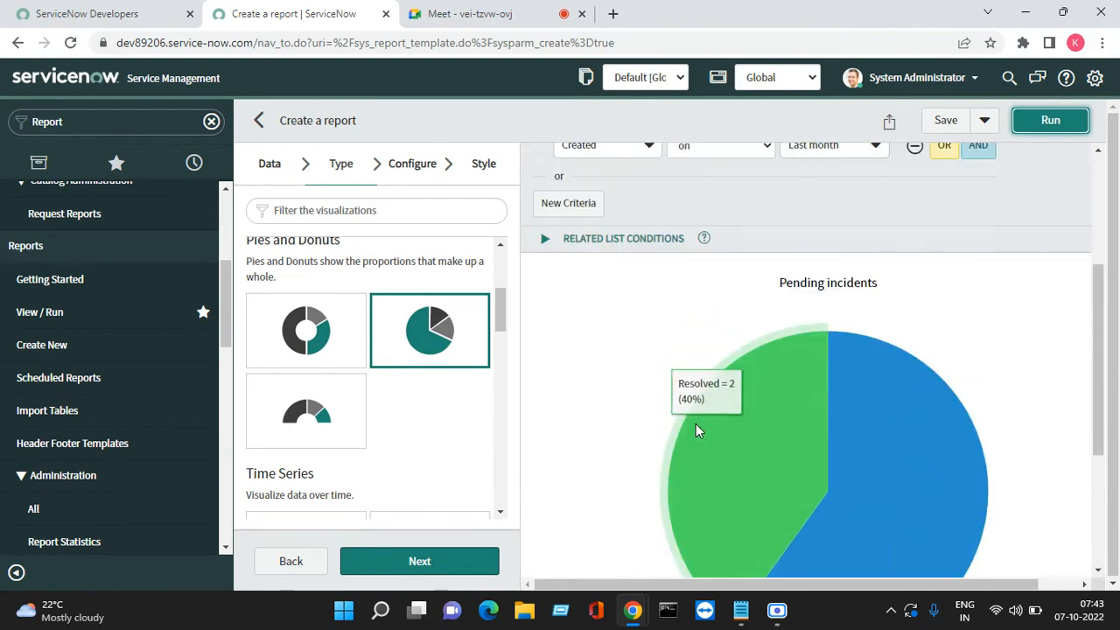
pyautogui.scroll(-2, 750, 393)
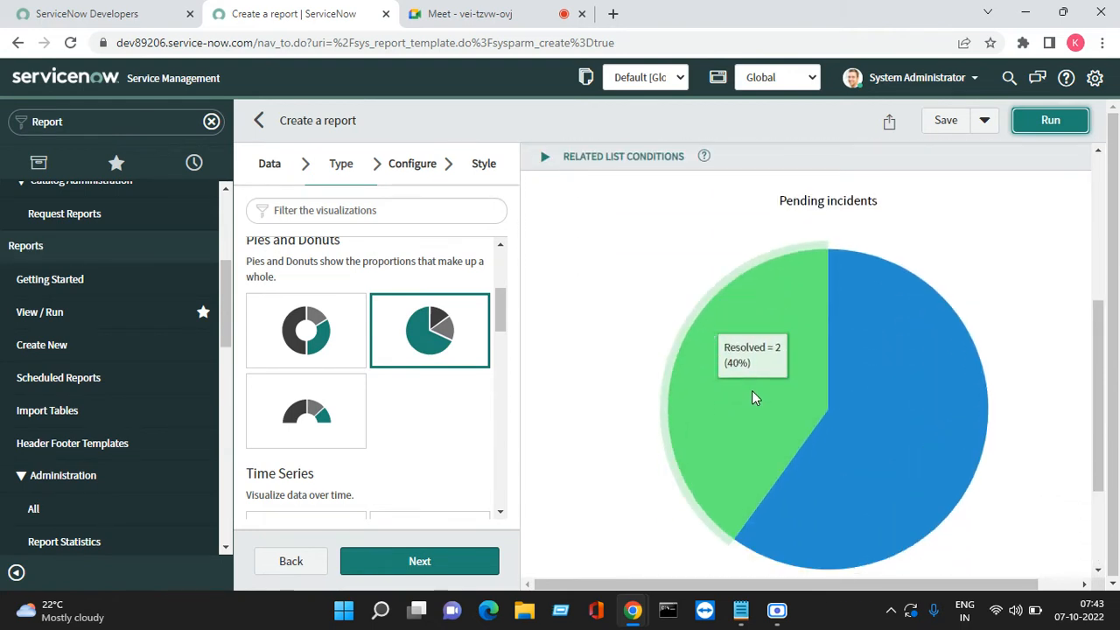
pyautogui.scroll(2, 910, 359)
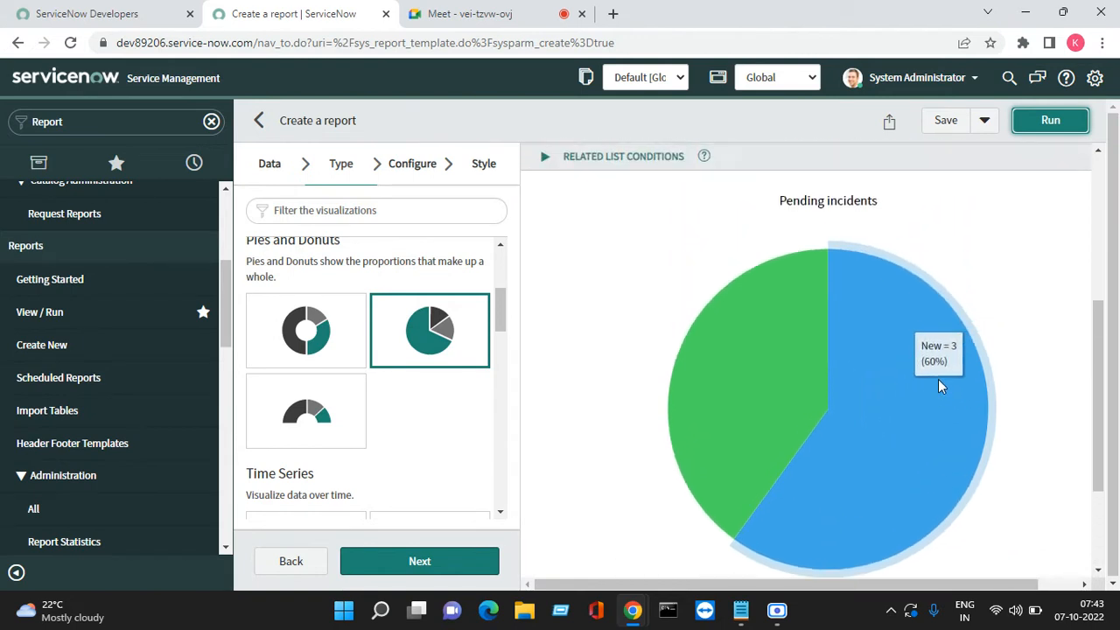
pyautogui.scroll(-2, 662, 400)
pyautogui.scroll(-2, 663, 400)
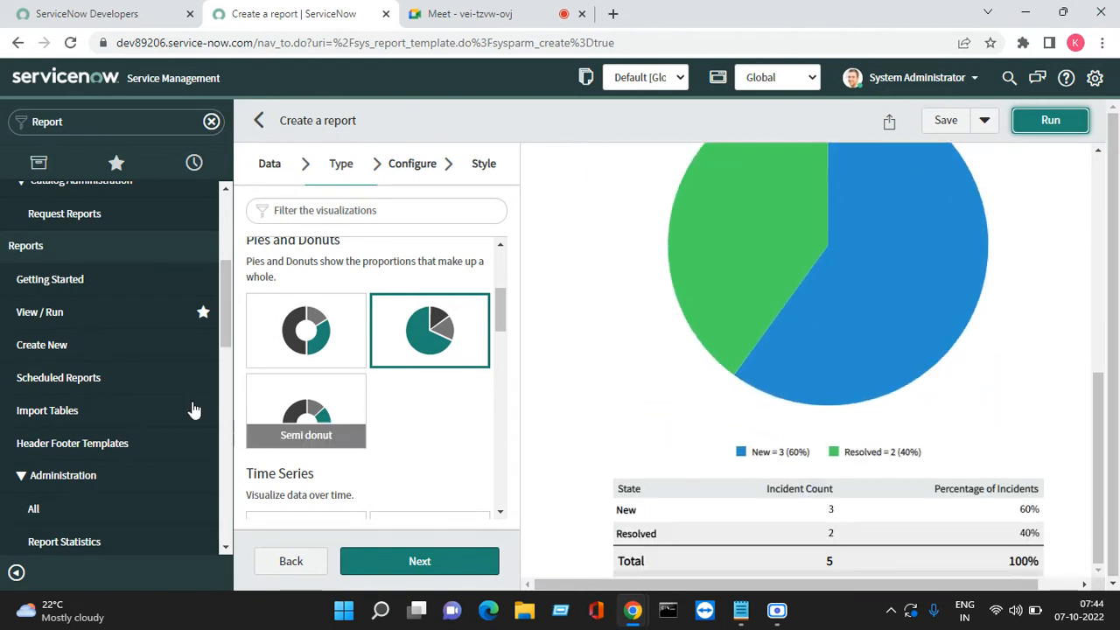
pyautogui.scroll(-3, 192, 408)
pyautogui.scroll(-1, 405, 377)
pyautogui.scroll(-3, 437, 394)
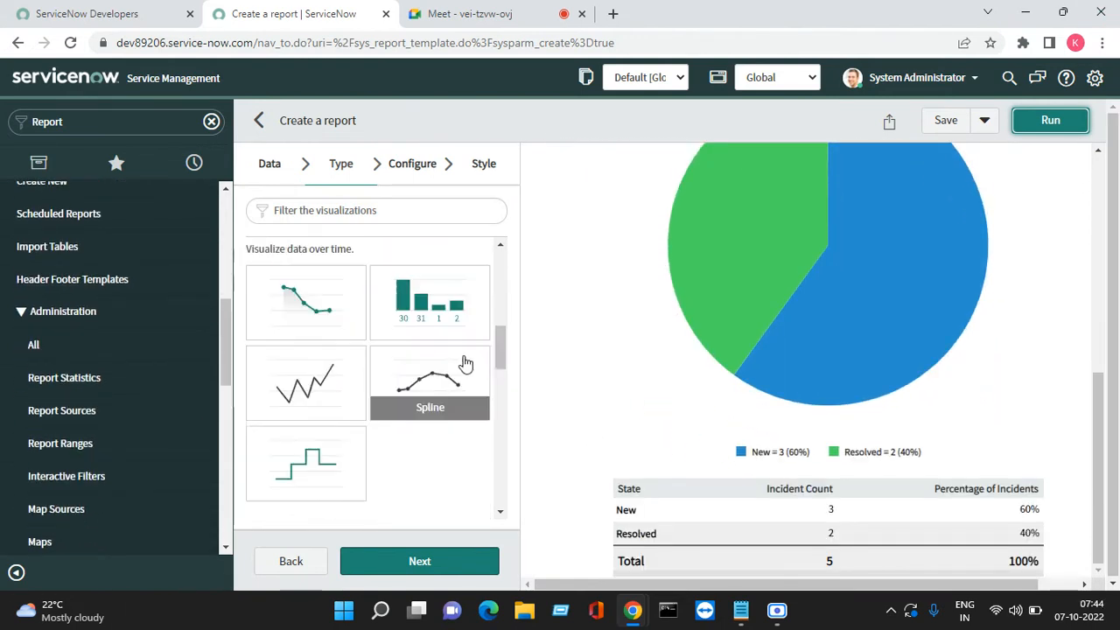
pyautogui.scroll(2, 433, 358)
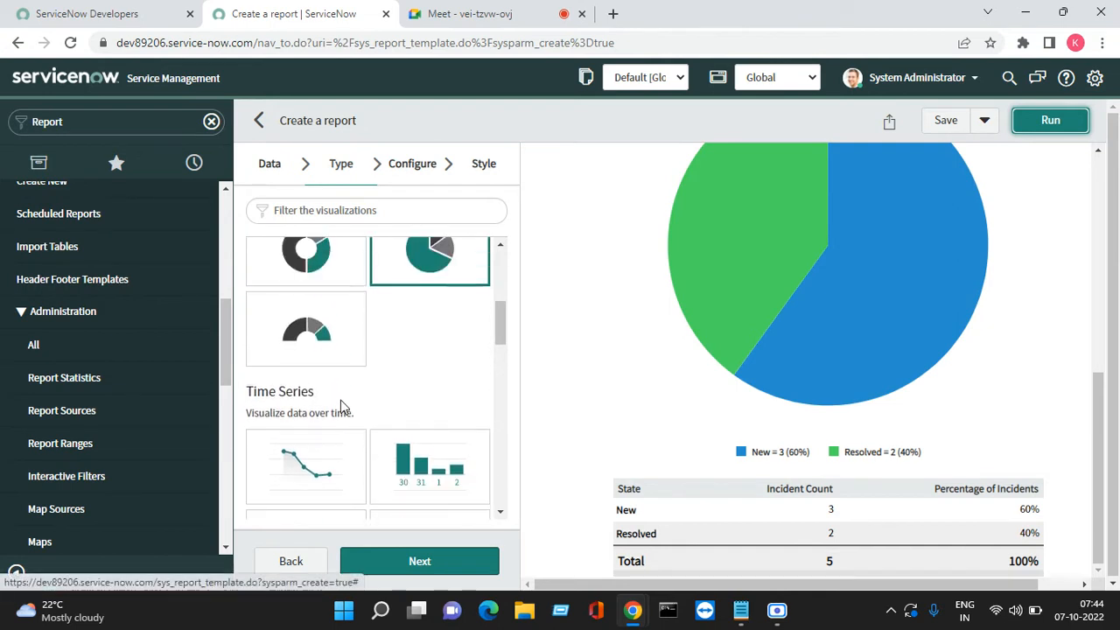
# Choose the Area chart type and step through to its style preview
pyautogui.click(302, 473)
pyautogui.click(453, 560)
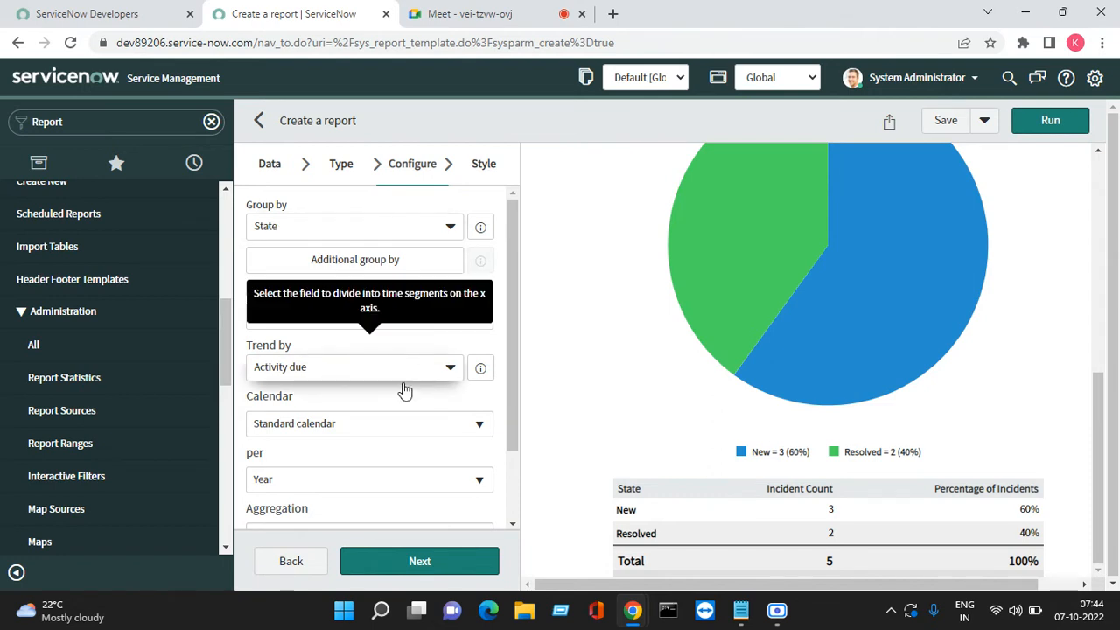
pyautogui.click(447, 564)
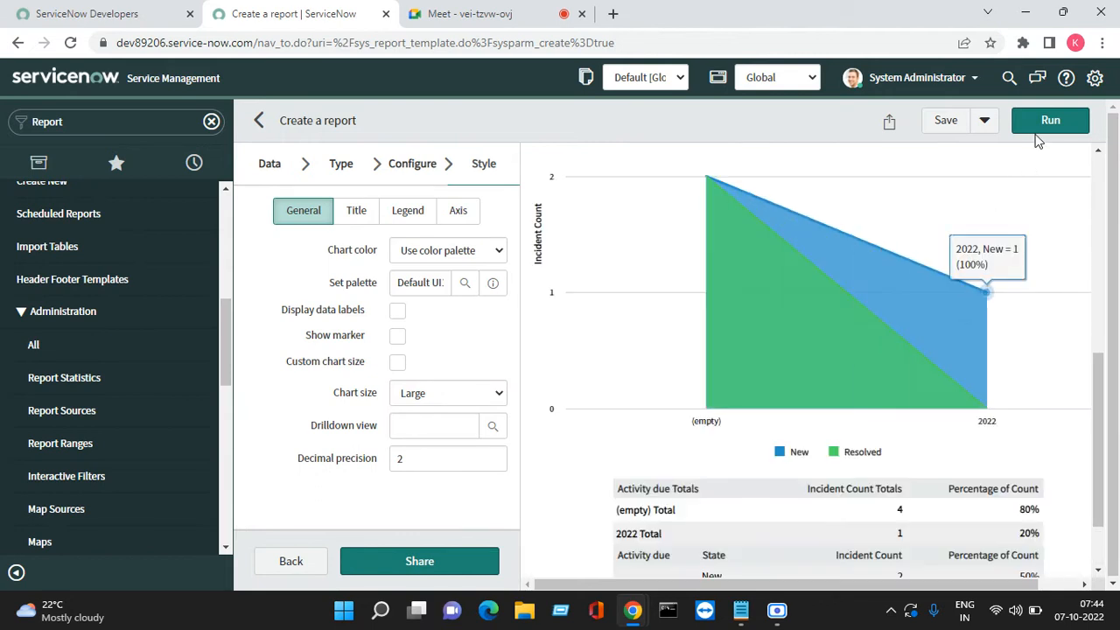
pyautogui.scroll(-1, 971, 359)
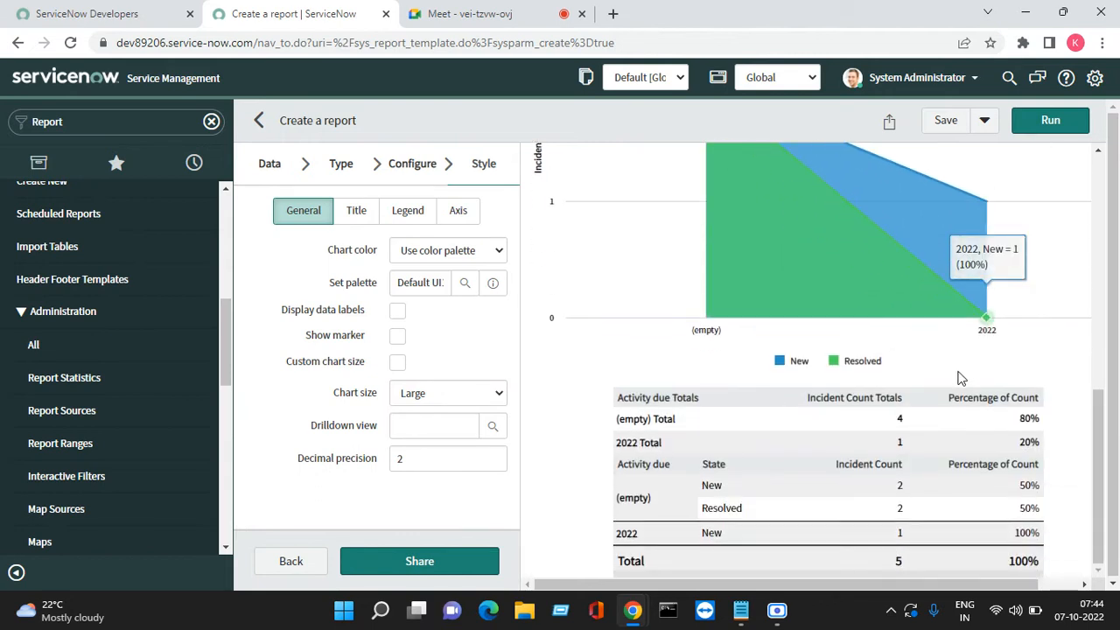
# Set Trend by to Created and rerun, showing 2022 with New 3 and Resolved 2
pyautogui.click(409, 168)
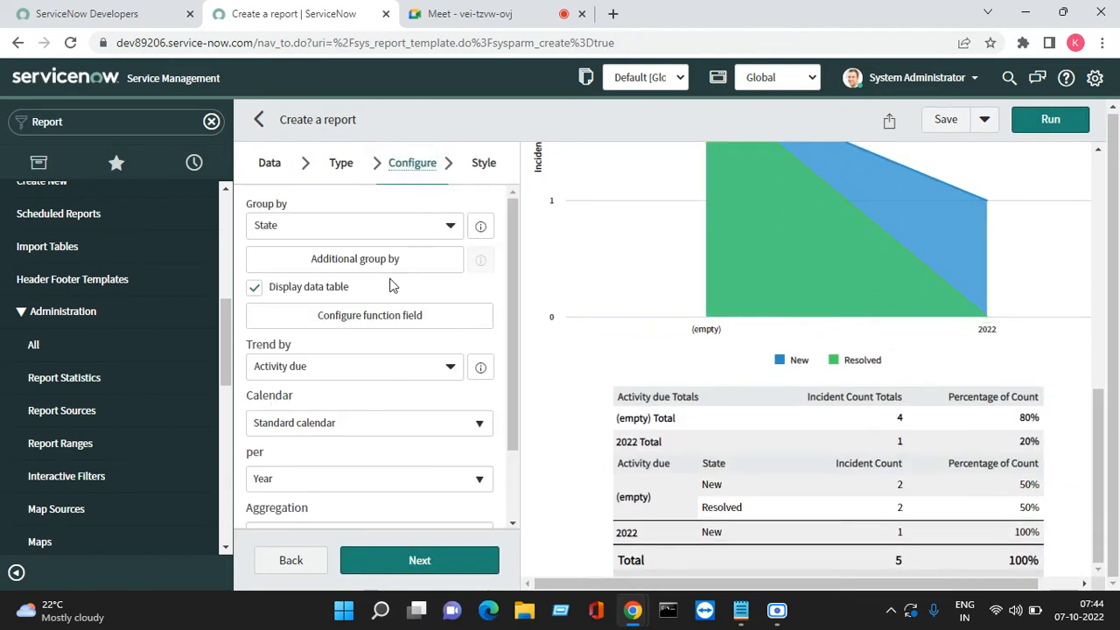
pyautogui.click(334, 369)
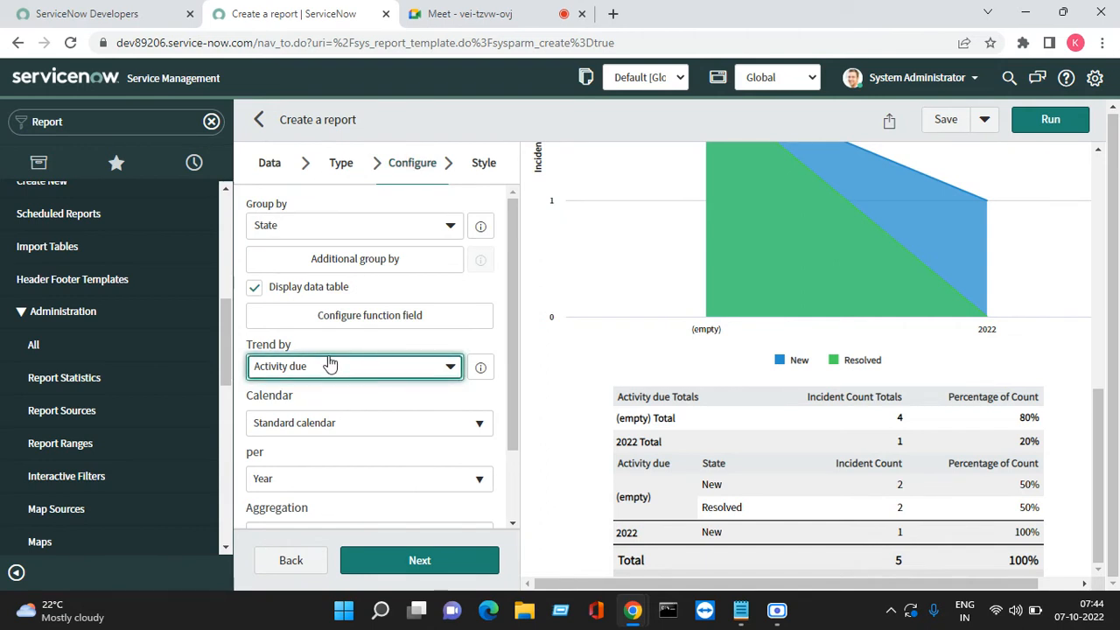
pyautogui.click(329, 374)
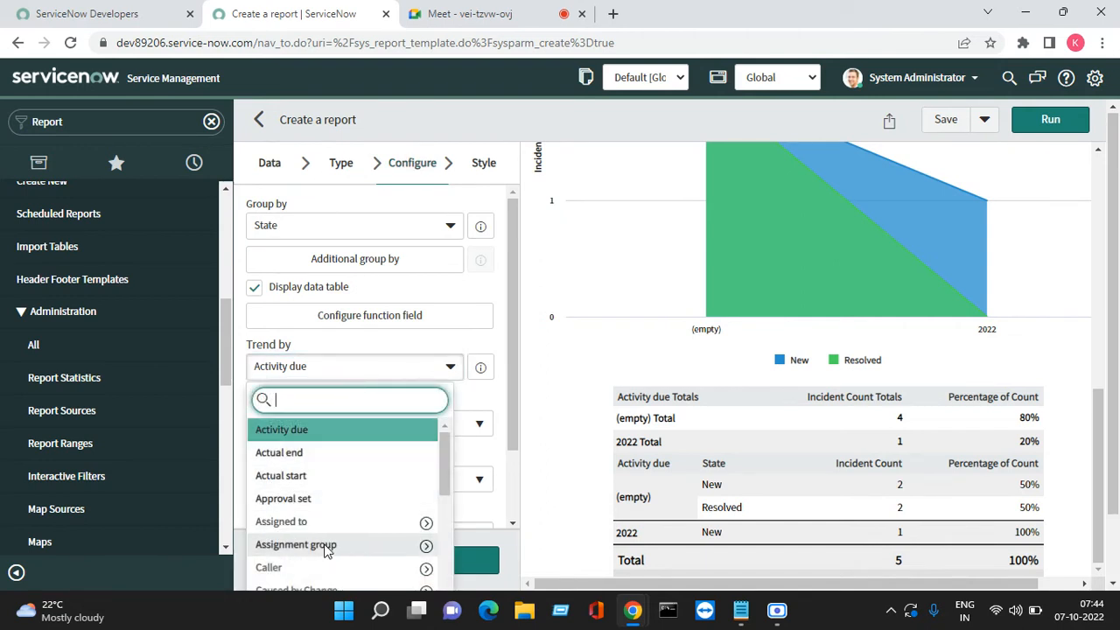
pyautogui.scroll(-2, 321, 541)
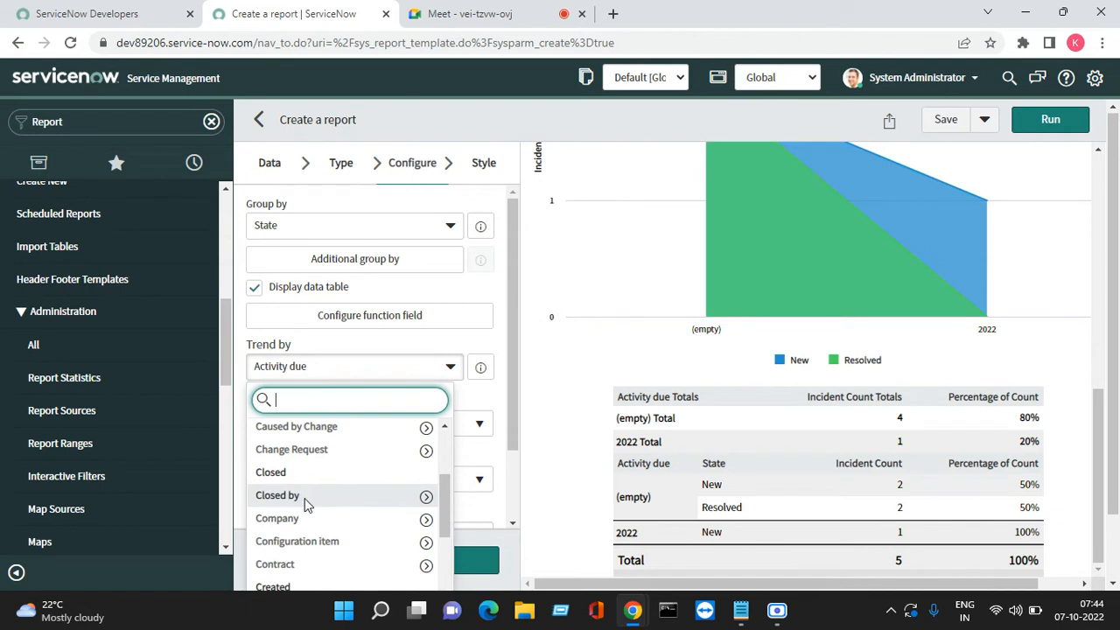
pyautogui.scroll(-2, 305, 499)
pyautogui.click(297, 505)
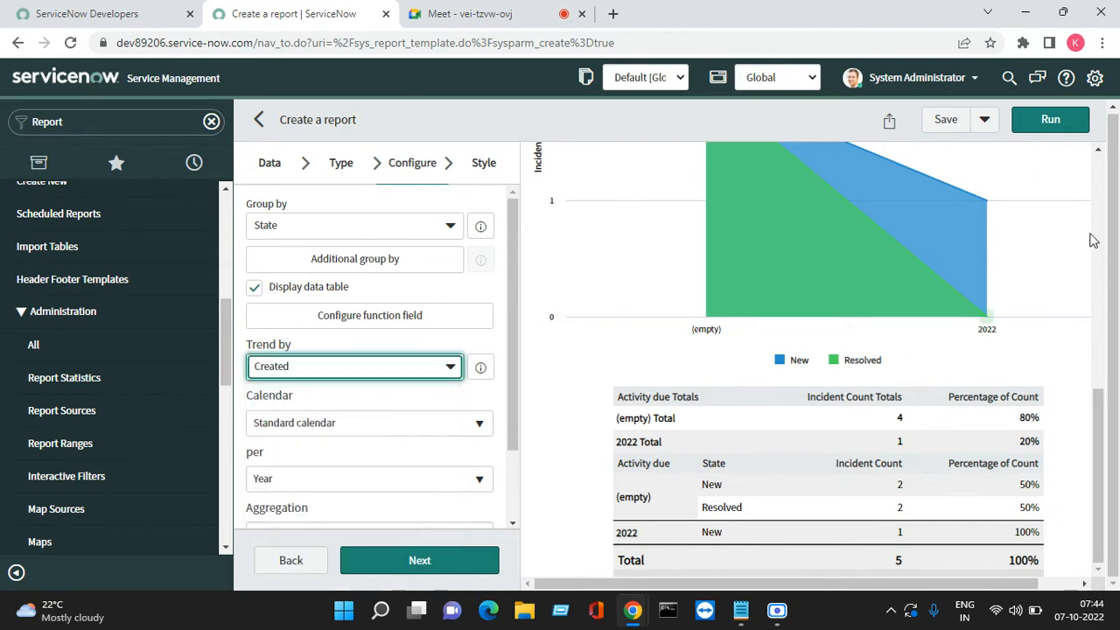
pyautogui.click(1050, 120)
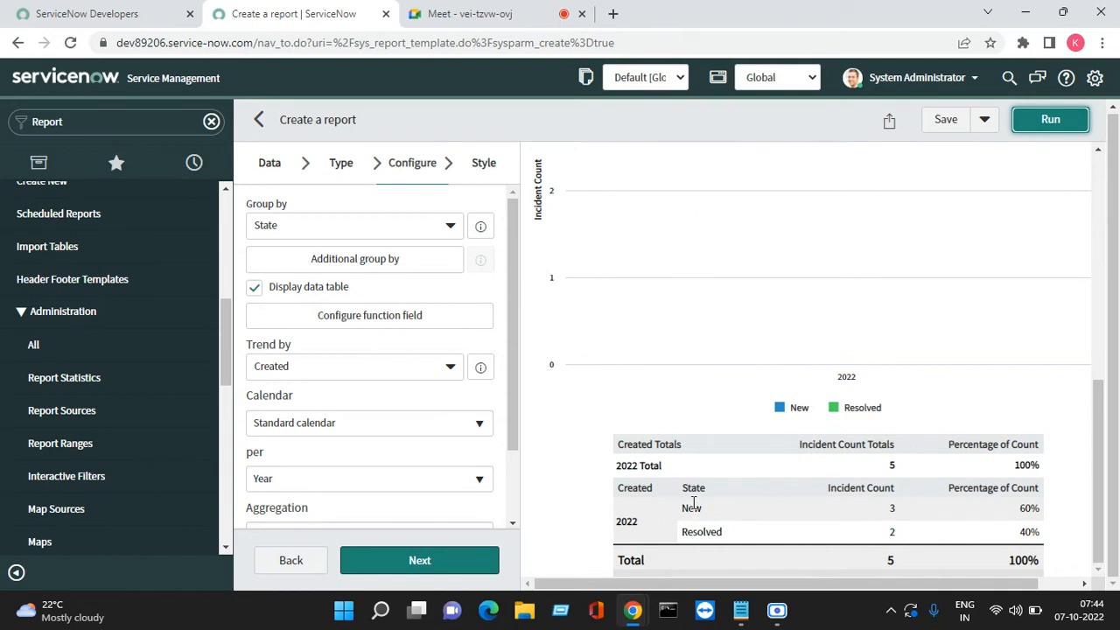
pyautogui.scroll(5, 671, 452)
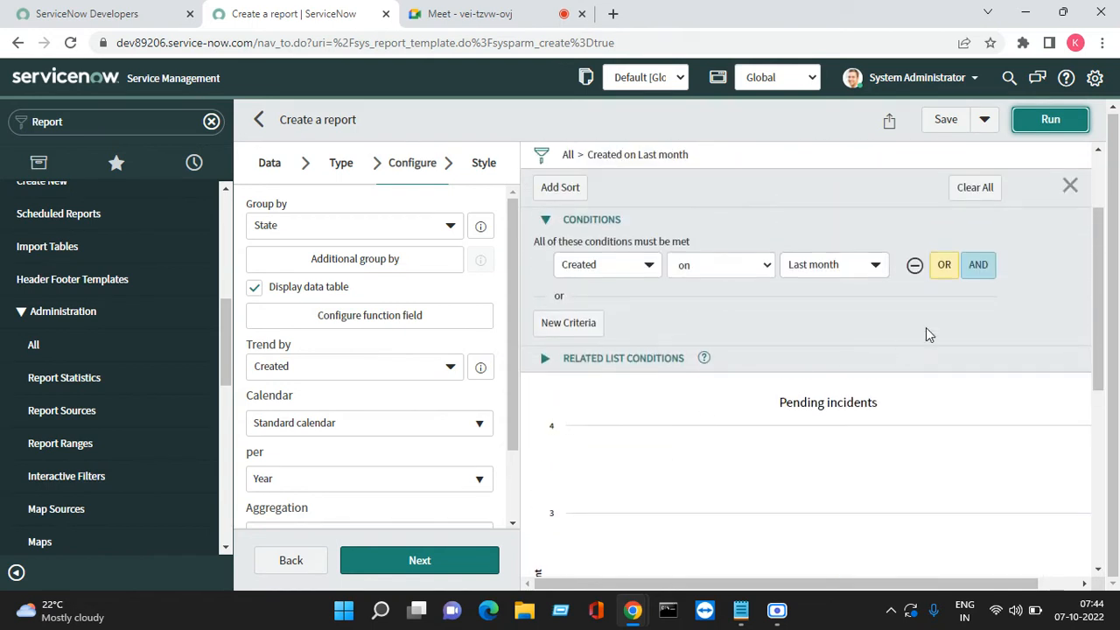
# Remove the 'Created on Last month' condition and rerun the report over all incidents
pyautogui.click(914, 266)
pyautogui.click(1050, 123)
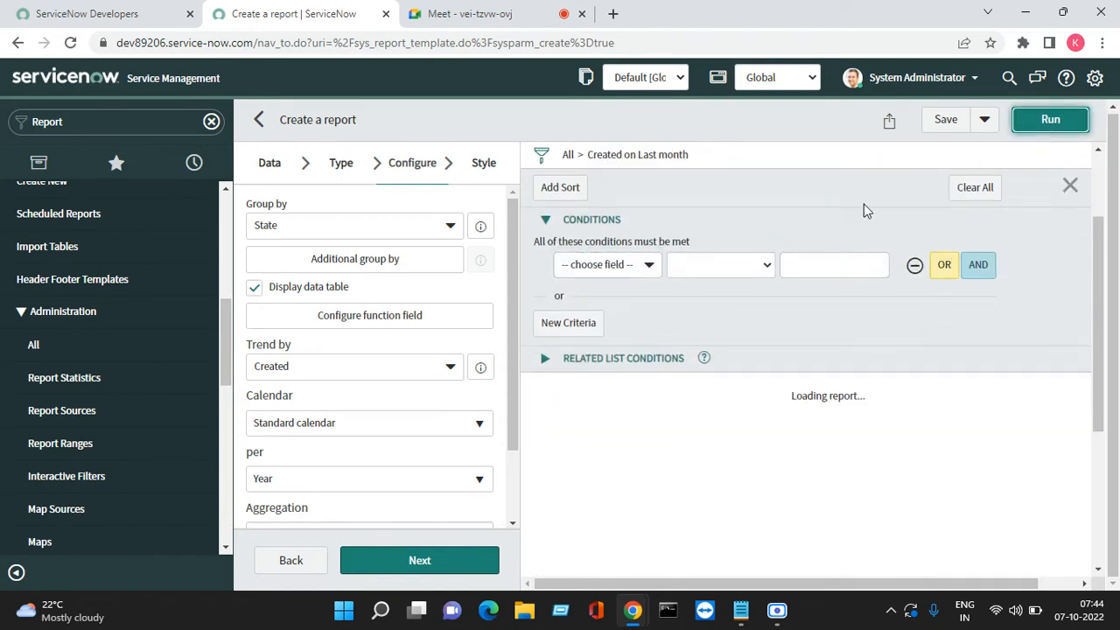
pyautogui.scroll(-5, 855, 293)
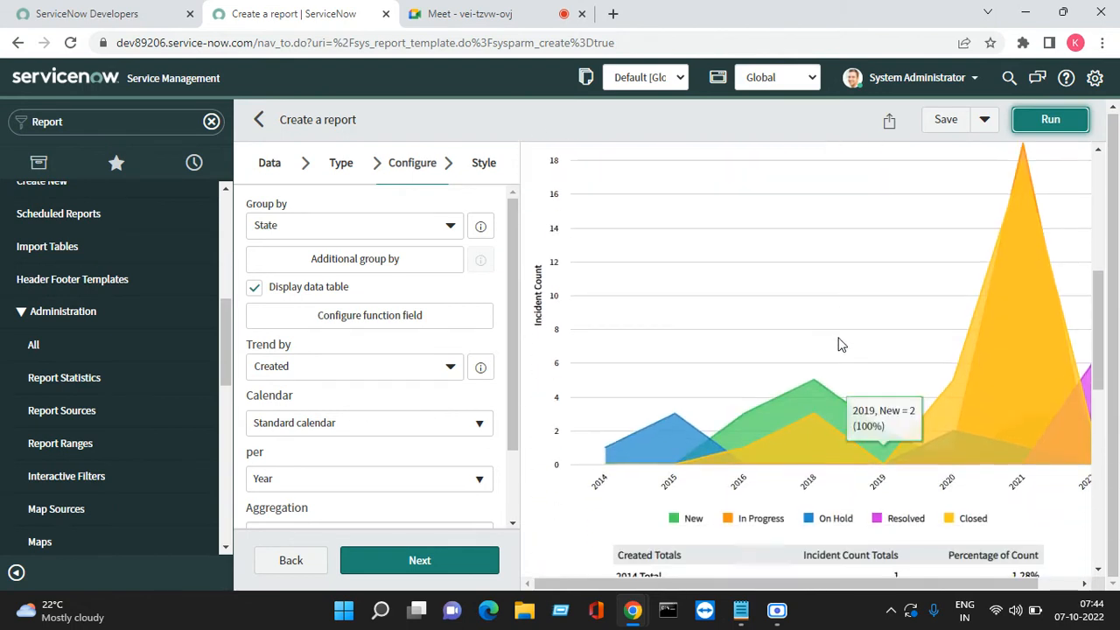
pyautogui.scroll(3, 681, 468)
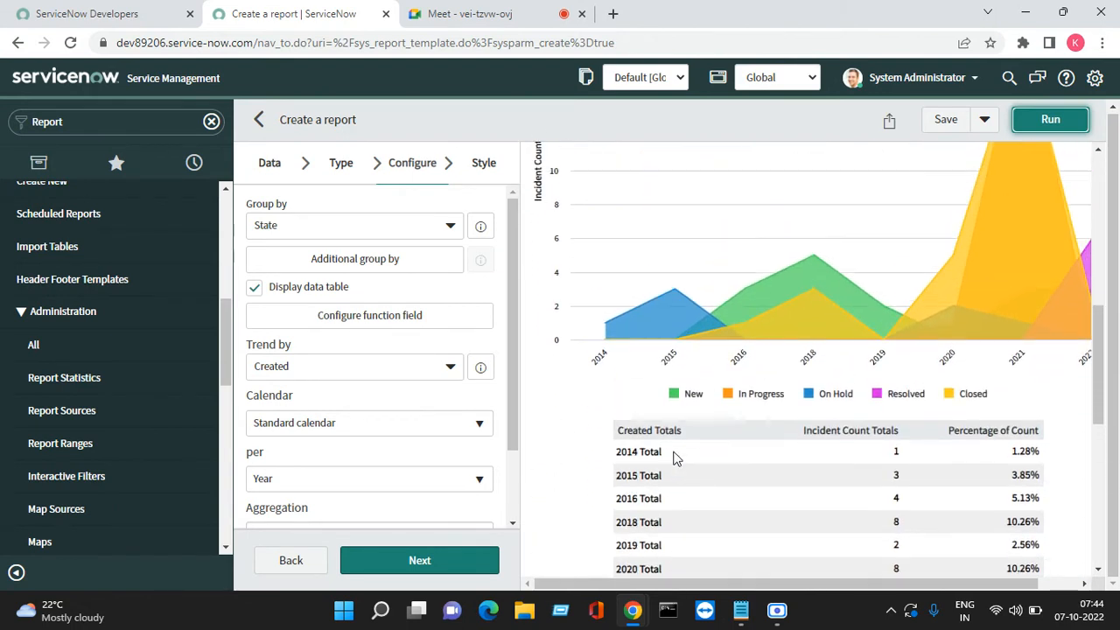
pyautogui.scroll(2, 1007, 374)
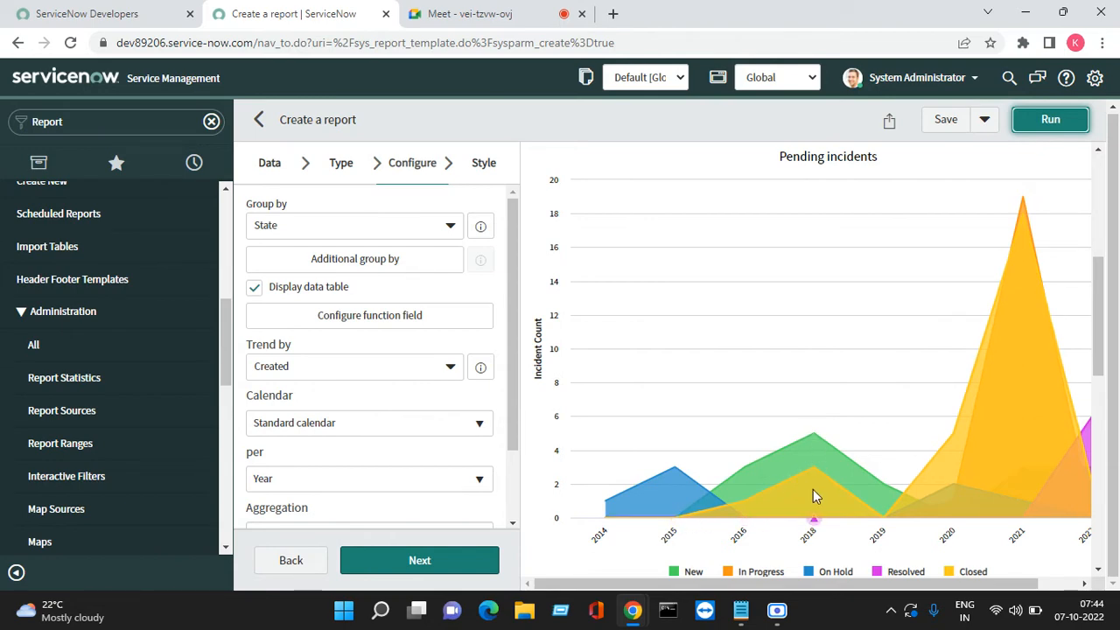
# Check the report totals, then switch to the Google Meet call tab
pyautogui.scroll(-2, 817, 484)
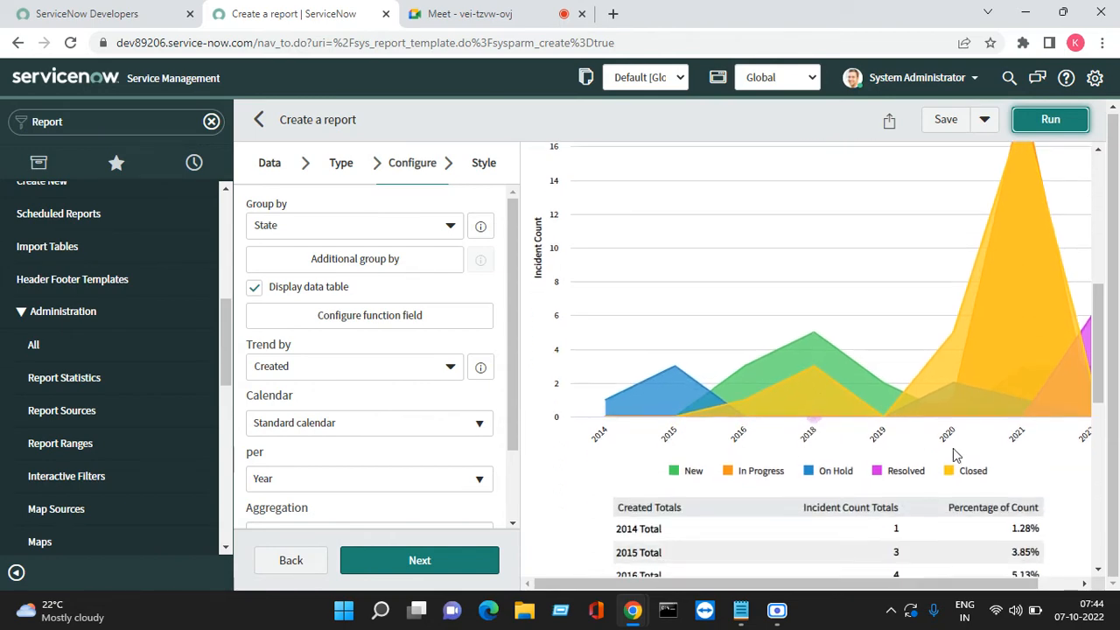
pyautogui.scroll(-5, 956, 454)
pyautogui.scroll(5, 928, 448)
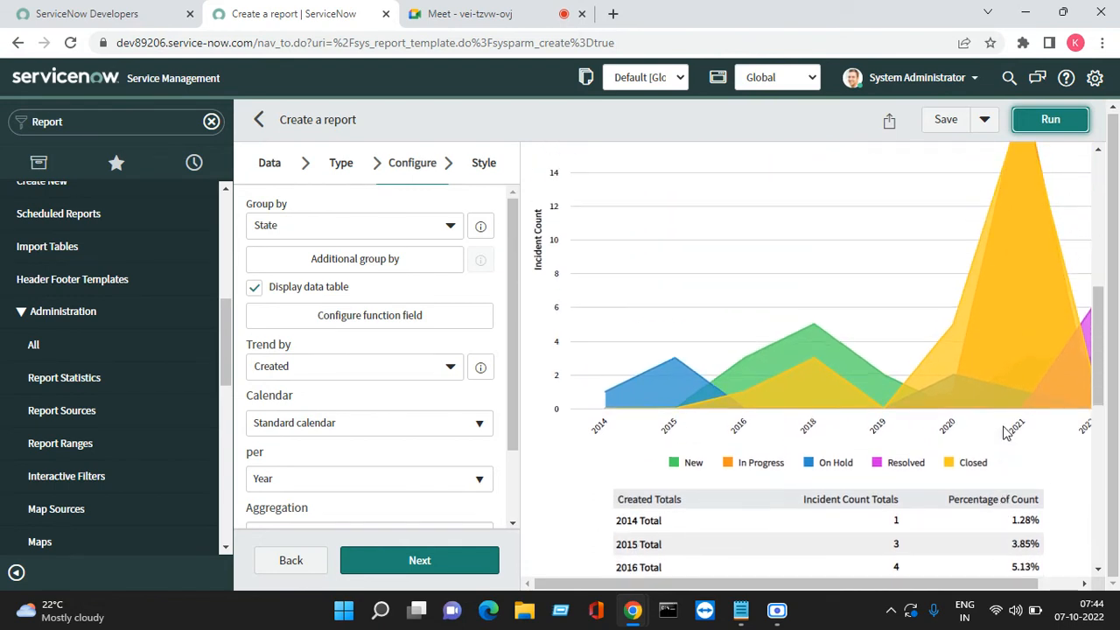
pyautogui.scroll(2, 1004, 424)
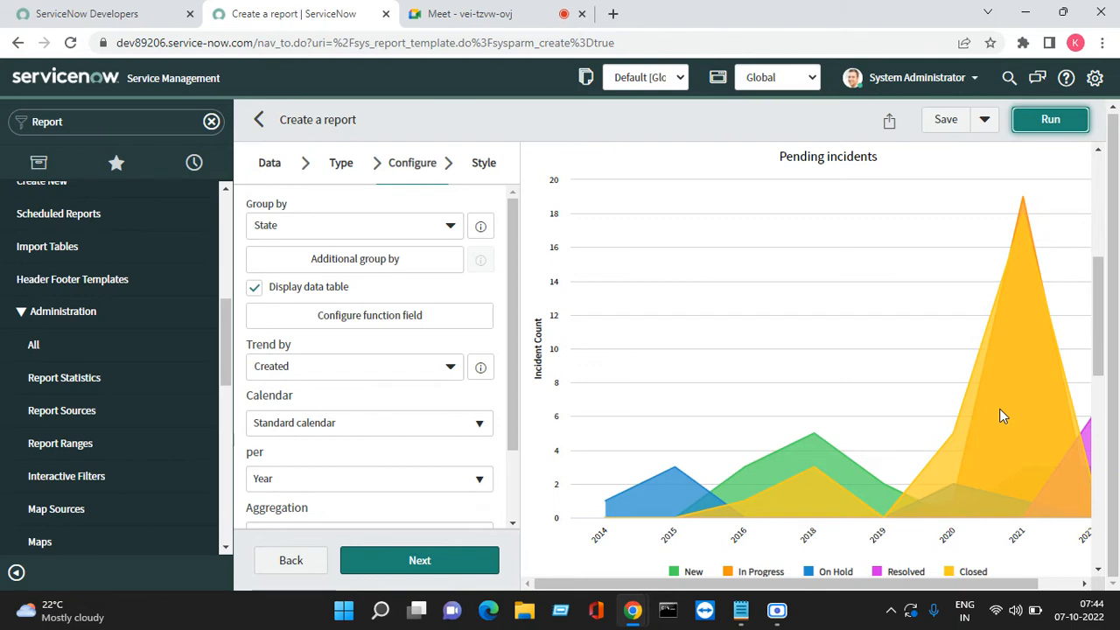
pyautogui.click(500, 16)
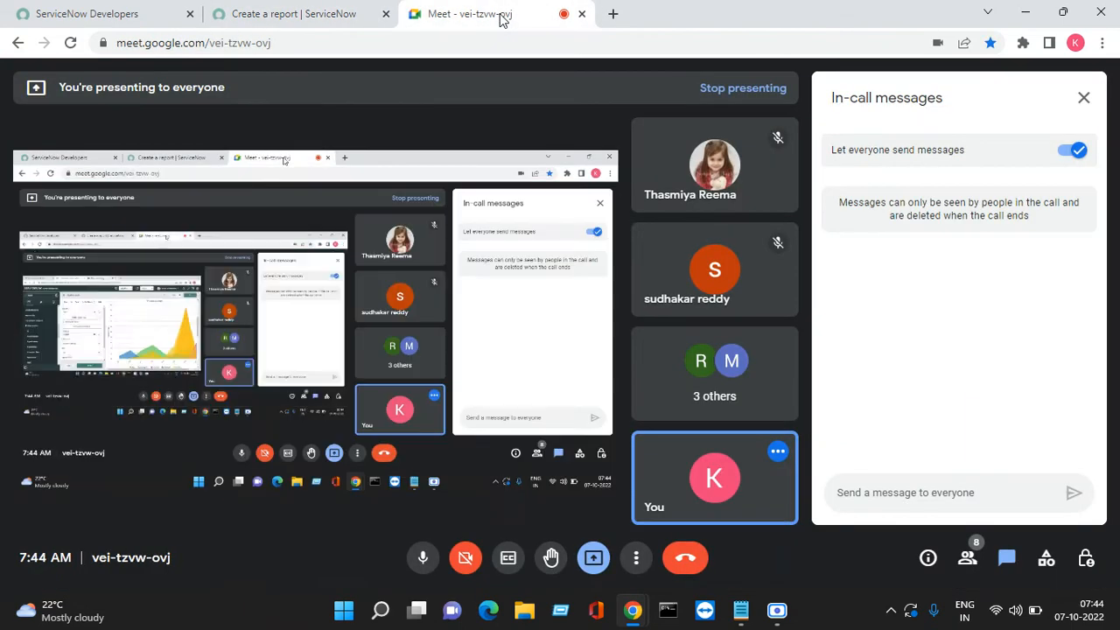
# Close Google Meet's in-call messages panel and return to the ServiceNow report tab
pyautogui.click(1083, 97)
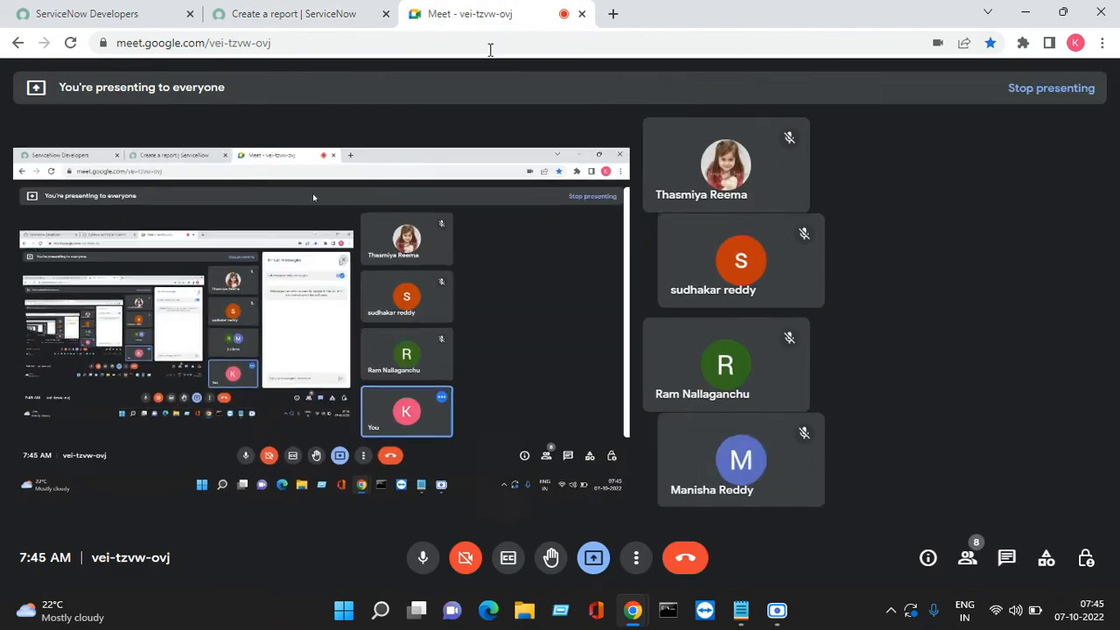
pyautogui.click(312, 15)
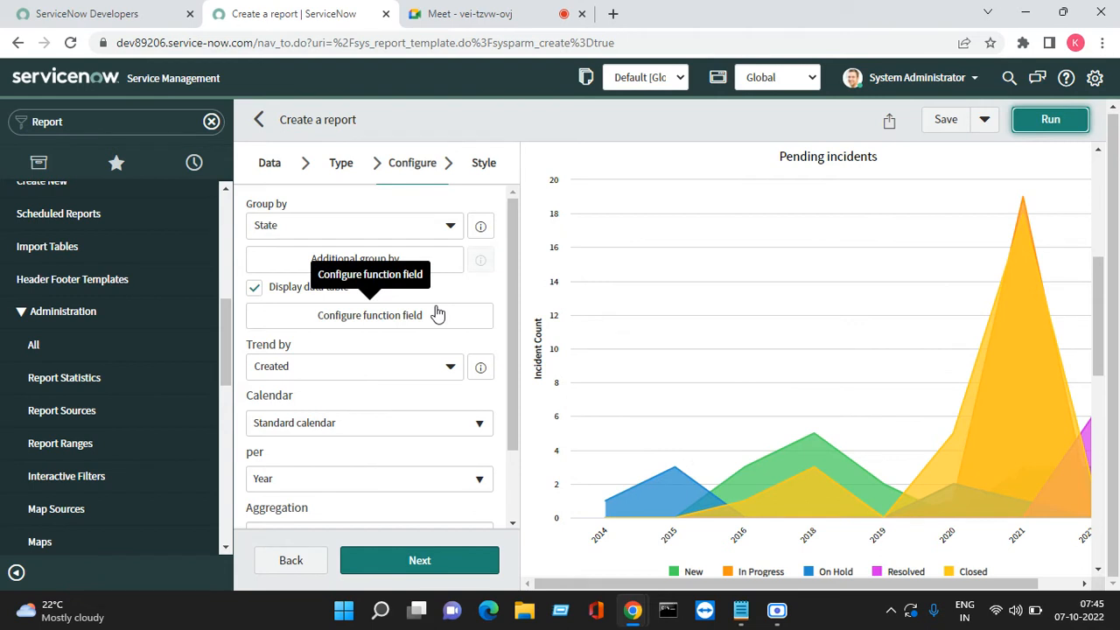
# Trend the area chart per Quarter, then per Month, rerunning the report each time
pyautogui.scroll(-1, 394, 411)
pyautogui.scroll(-1, 289, 450)
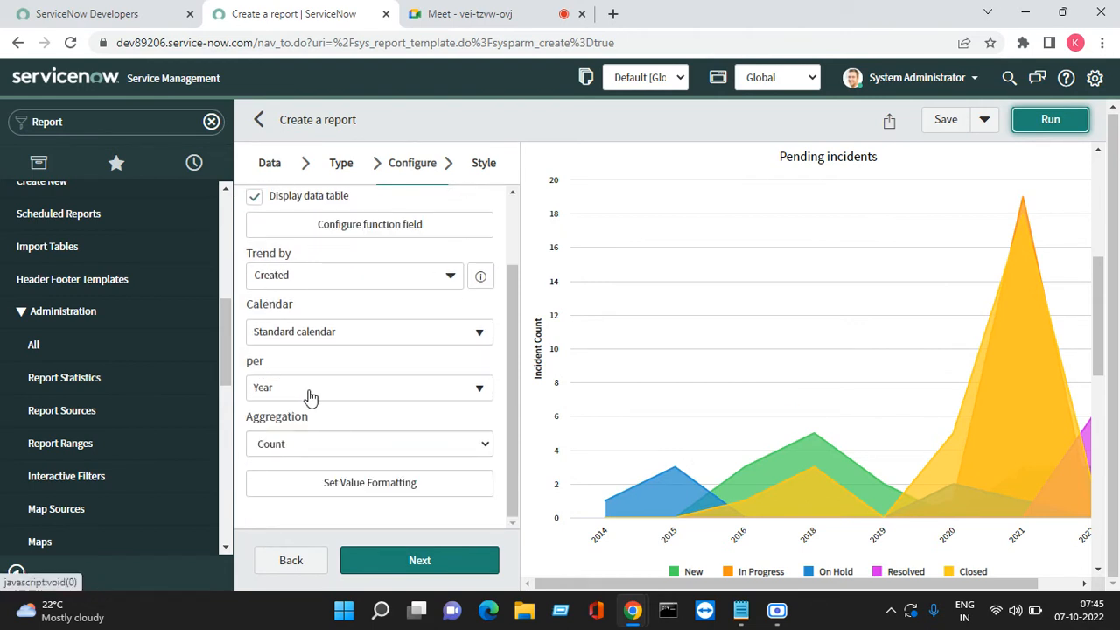
pyautogui.click(443, 393)
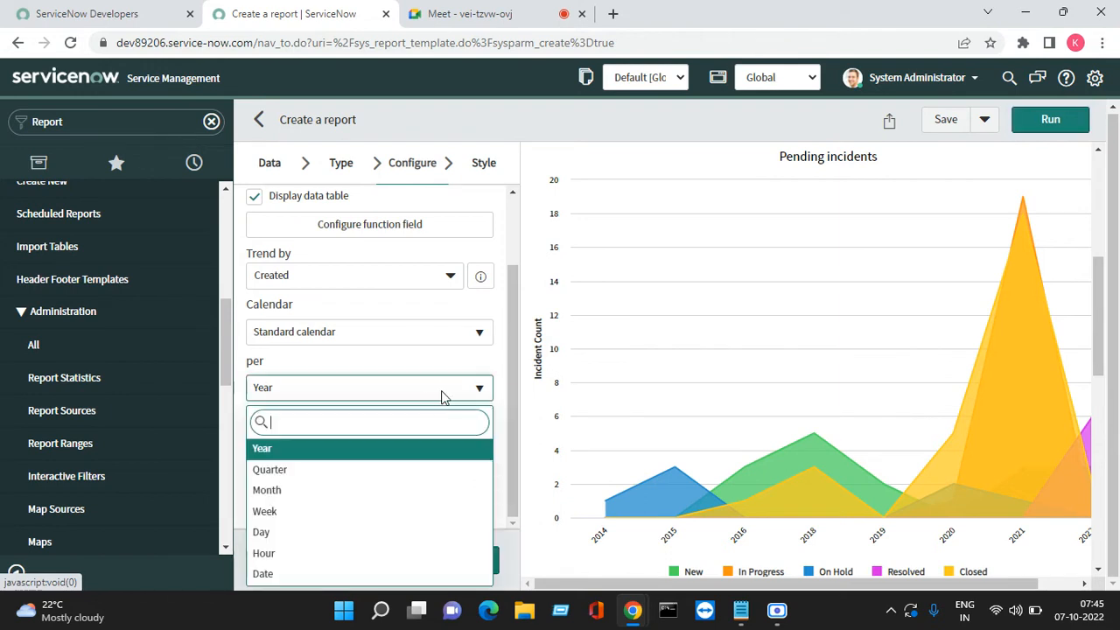
pyautogui.click(288, 474)
pyautogui.click(1046, 120)
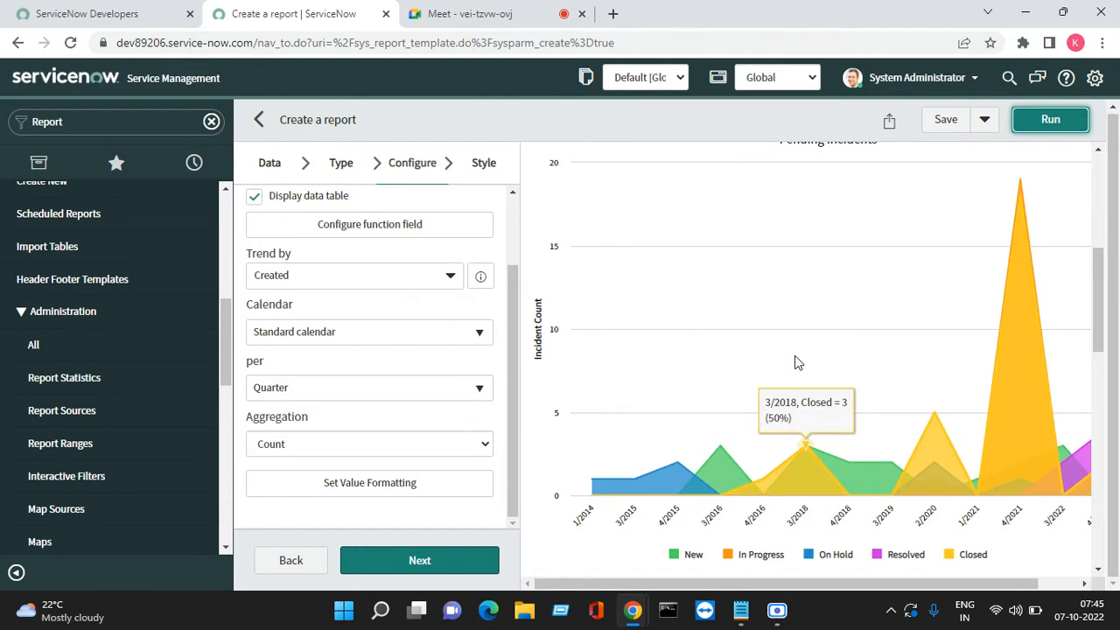
pyautogui.click(383, 399)
pyautogui.click(313, 490)
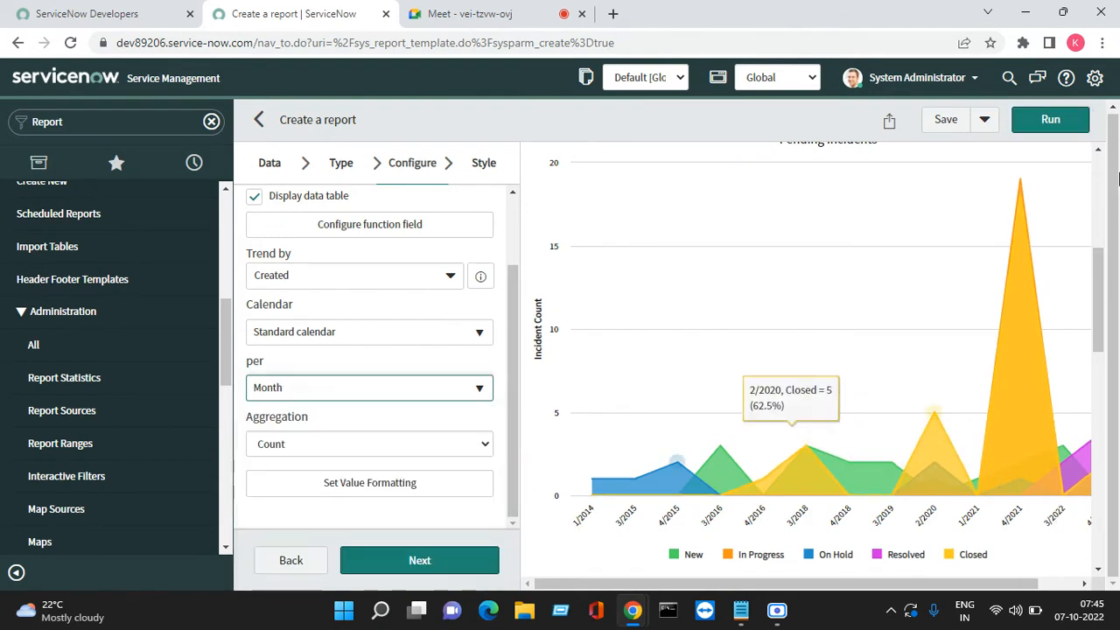
pyautogui.click(1070, 119)
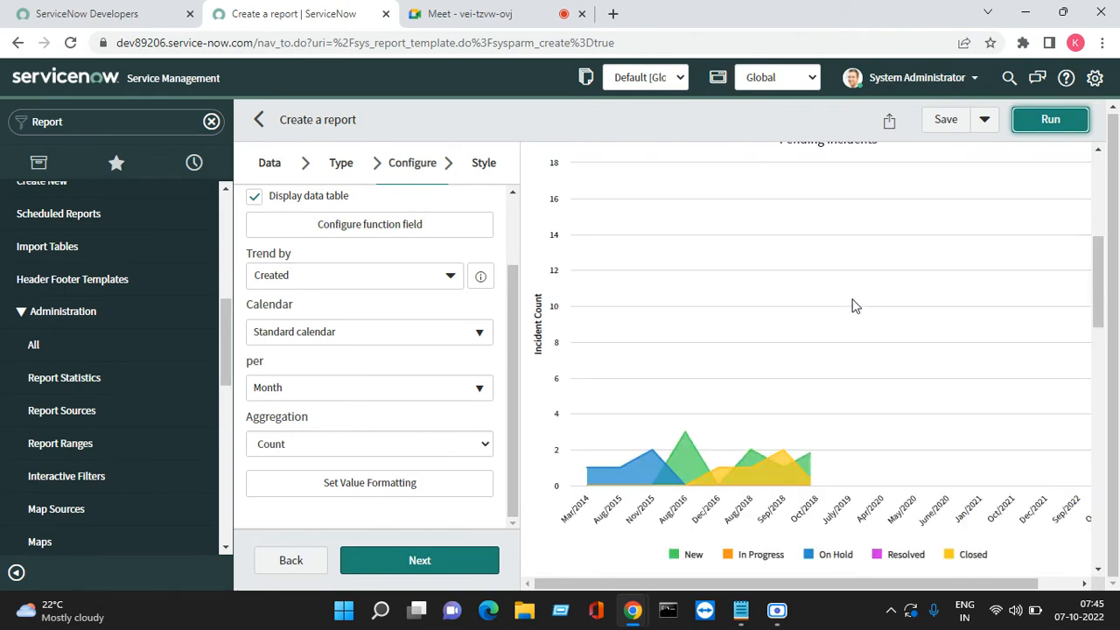
# Switch the trend interval back to Quarter and rerun the report
pyautogui.scroll(-6, 855, 302)
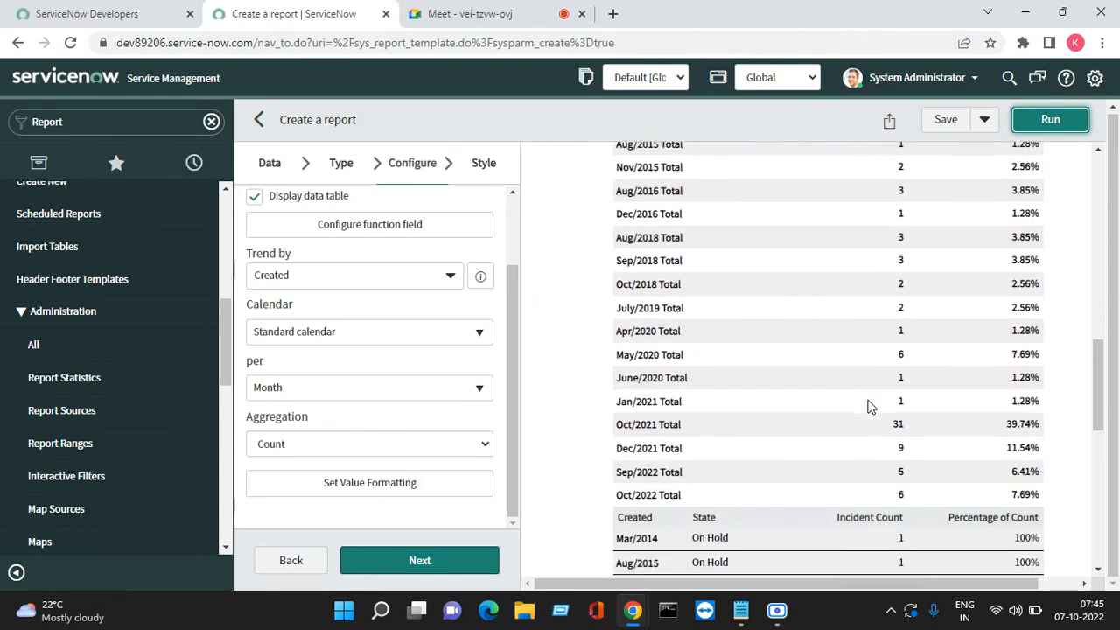
pyautogui.scroll(6, 869, 406)
pyautogui.click(319, 391)
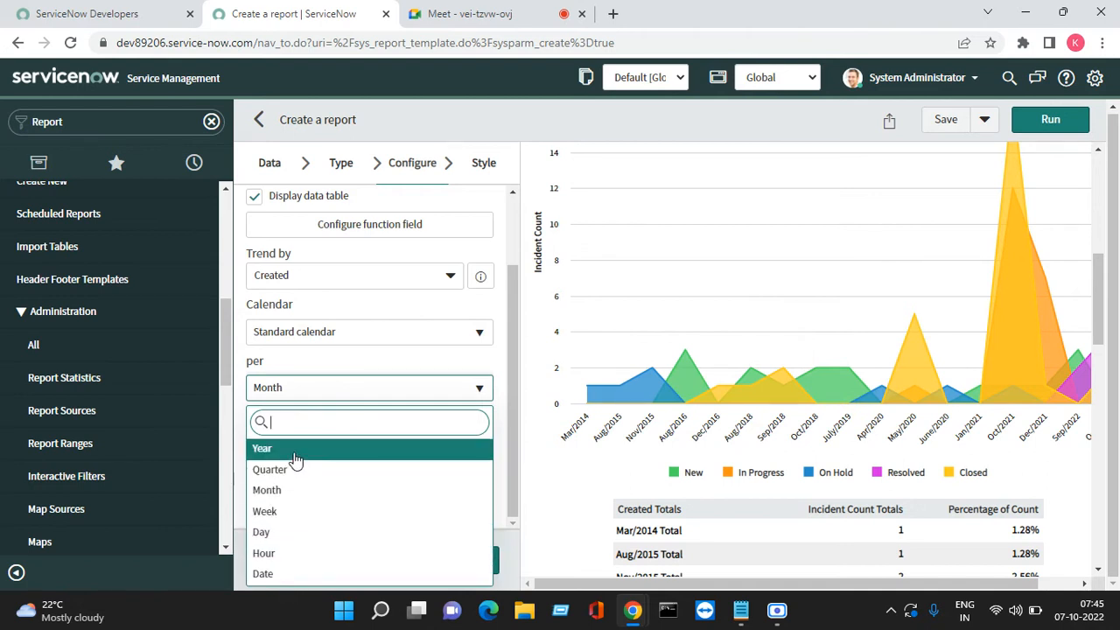
pyautogui.click(271, 469)
pyautogui.click(1061, 119)
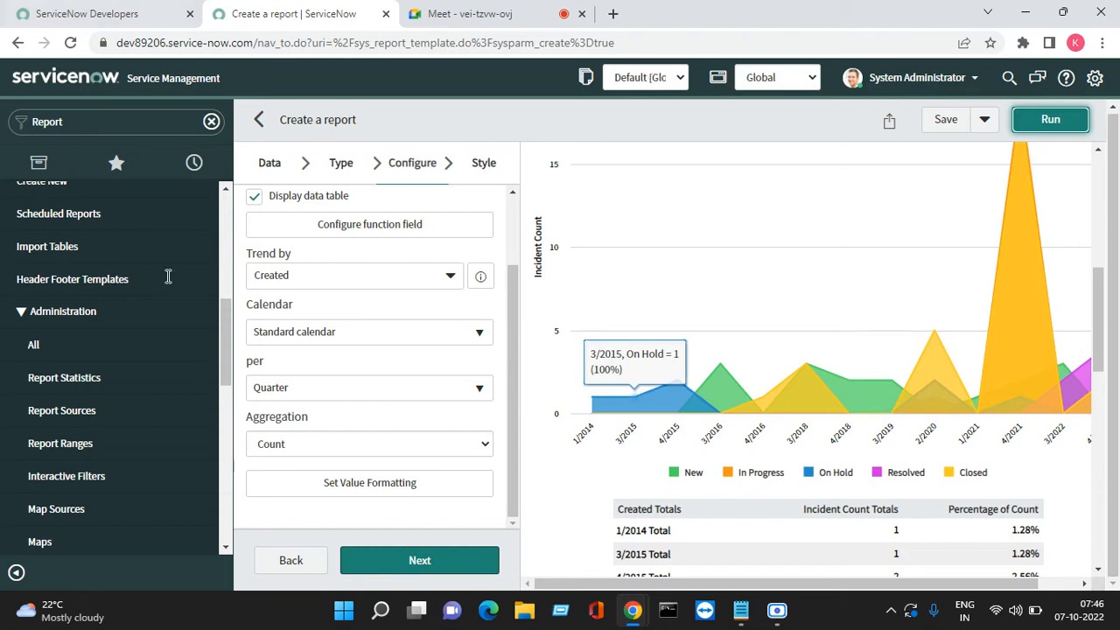
pyautogui.click(341, 166)
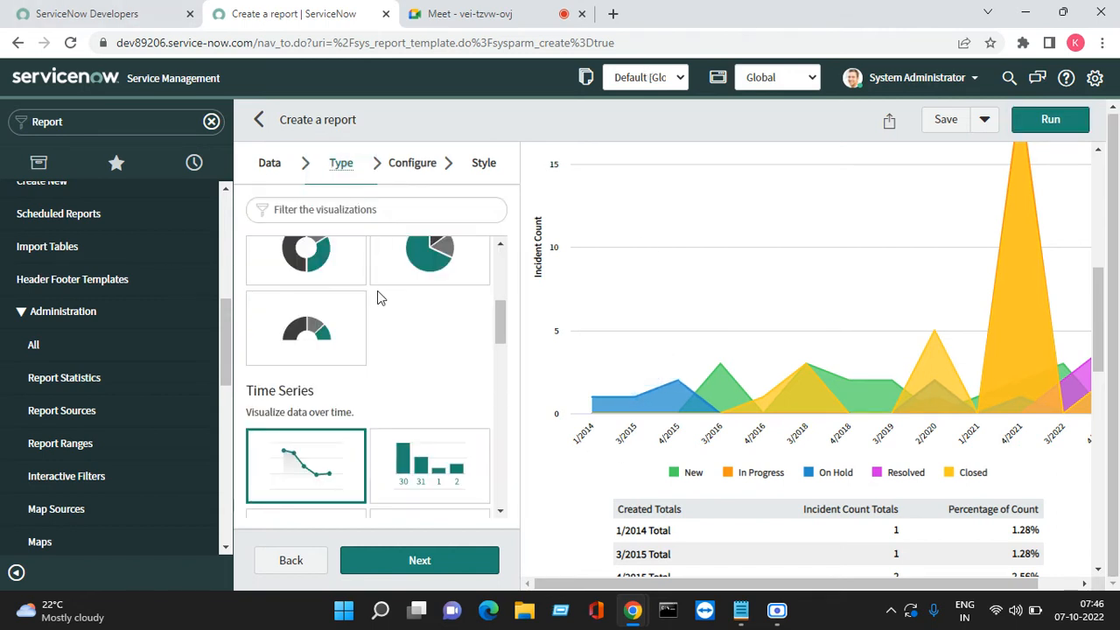
# Turn the report into a stacked column chart by State per Quarter and rerun it
pyautogui.click(442, 451)
pyautogui.click(417, 558)
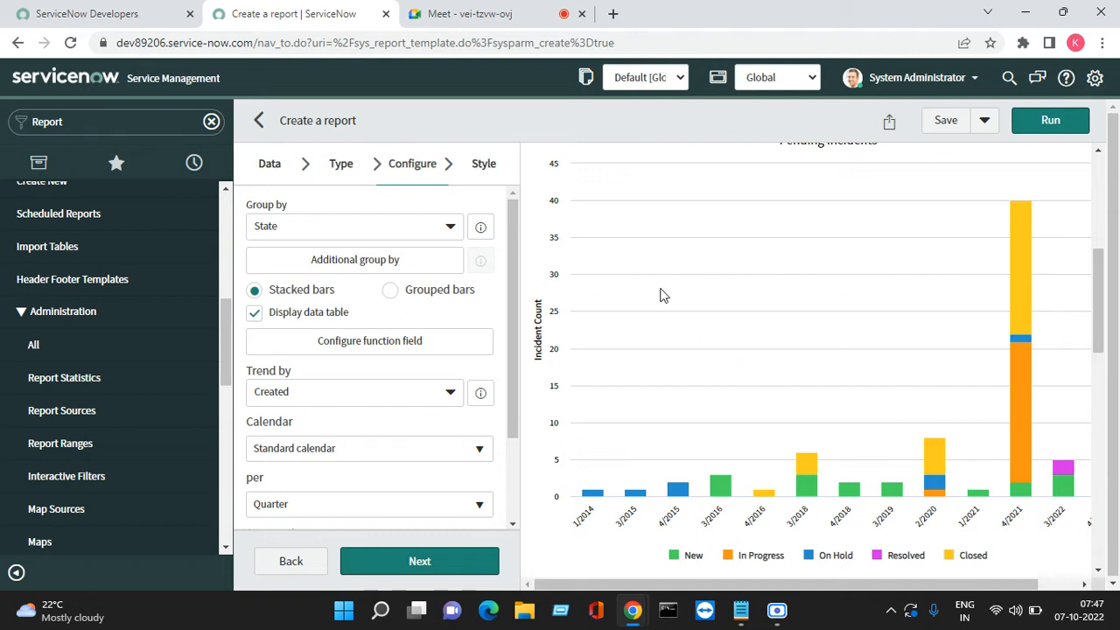
pyautogui.click(1051, 120)
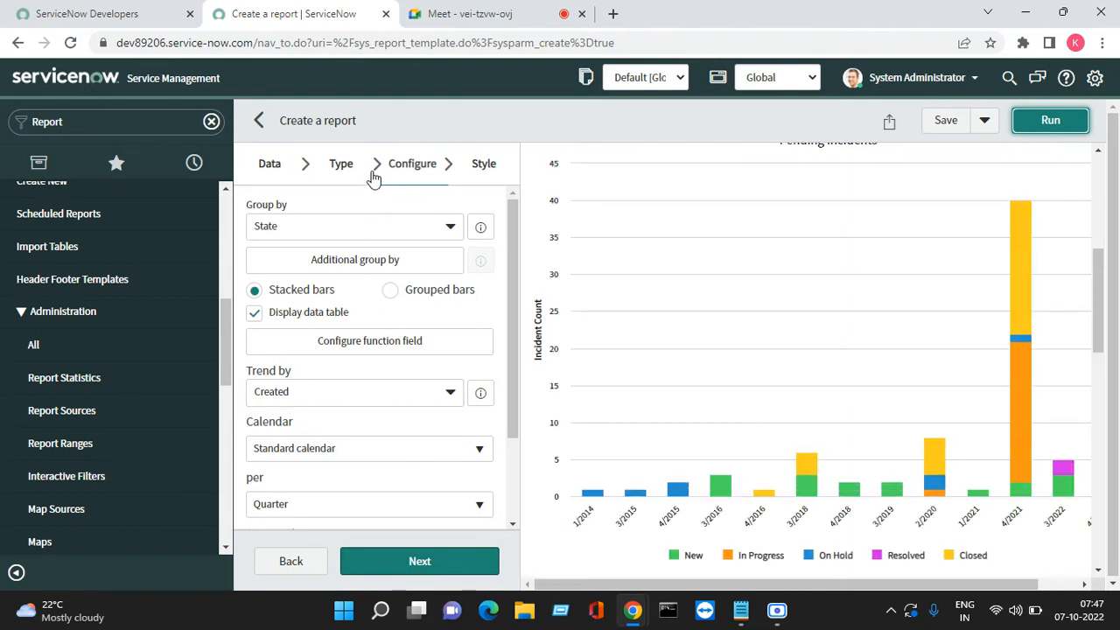
pyautogui.click(341, 166)
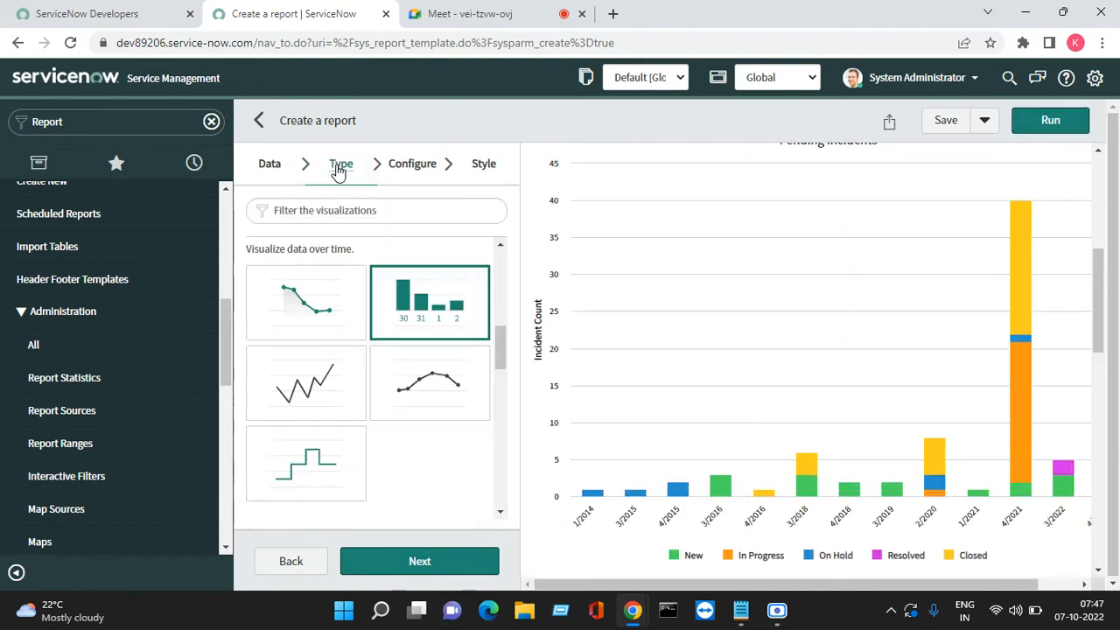
# Render the report as a line chart, then as a spline chart
pyautogui.click(317, 382)
pyautogui.click(1046, 123)
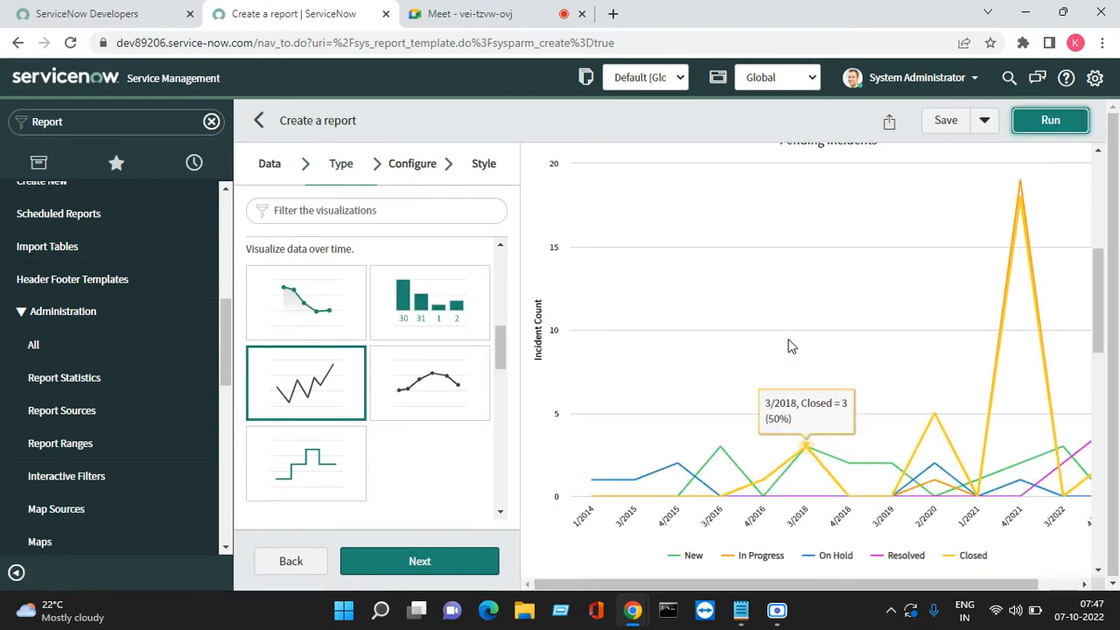
pyautogui.moveTo(1014, 199)
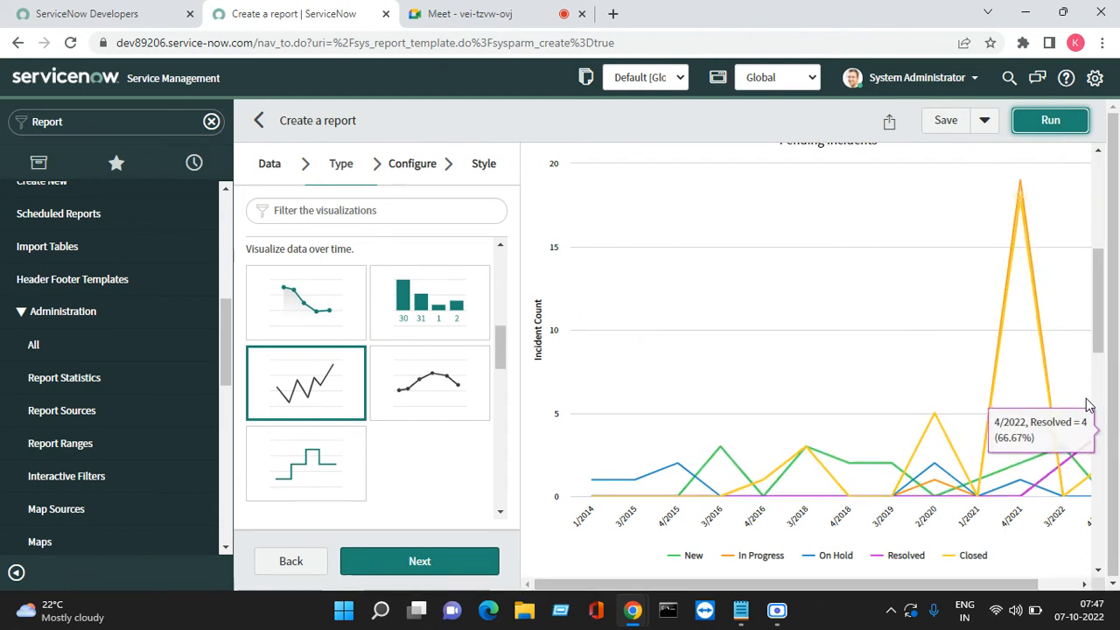
pyautogui.moveTo(1064, 413)
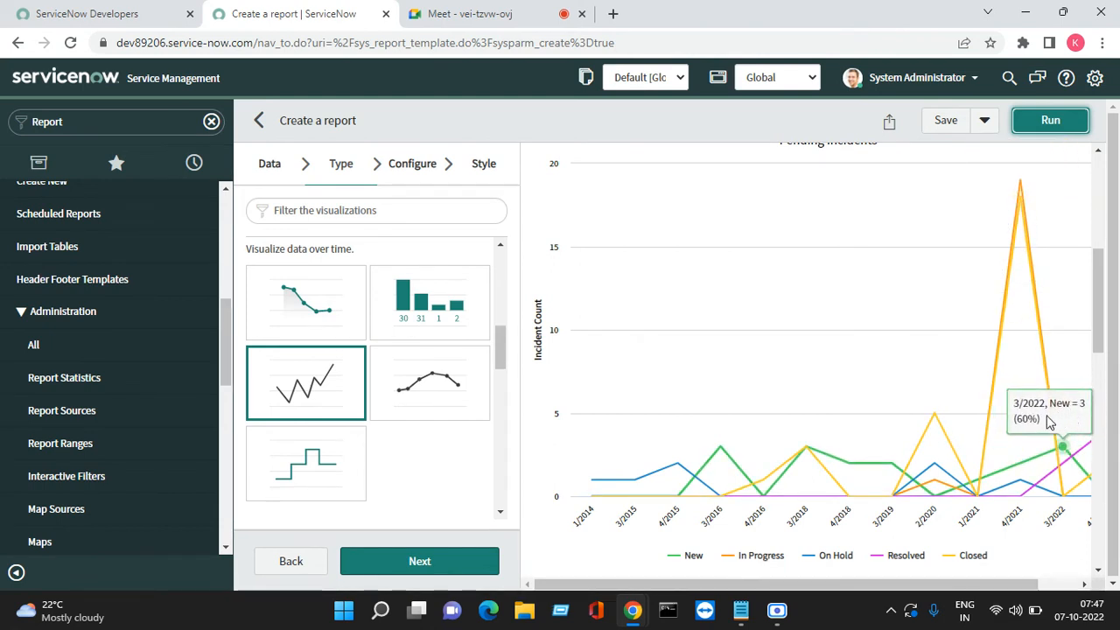
pyautogui.moveTo(941, 434)
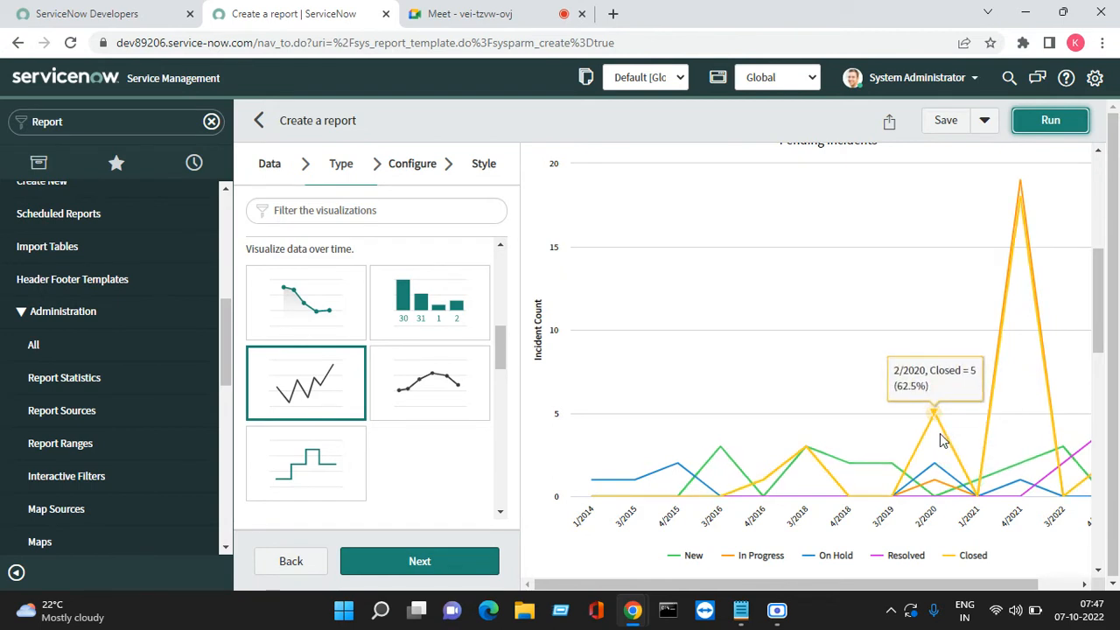
pyautogui.click(438, 375)
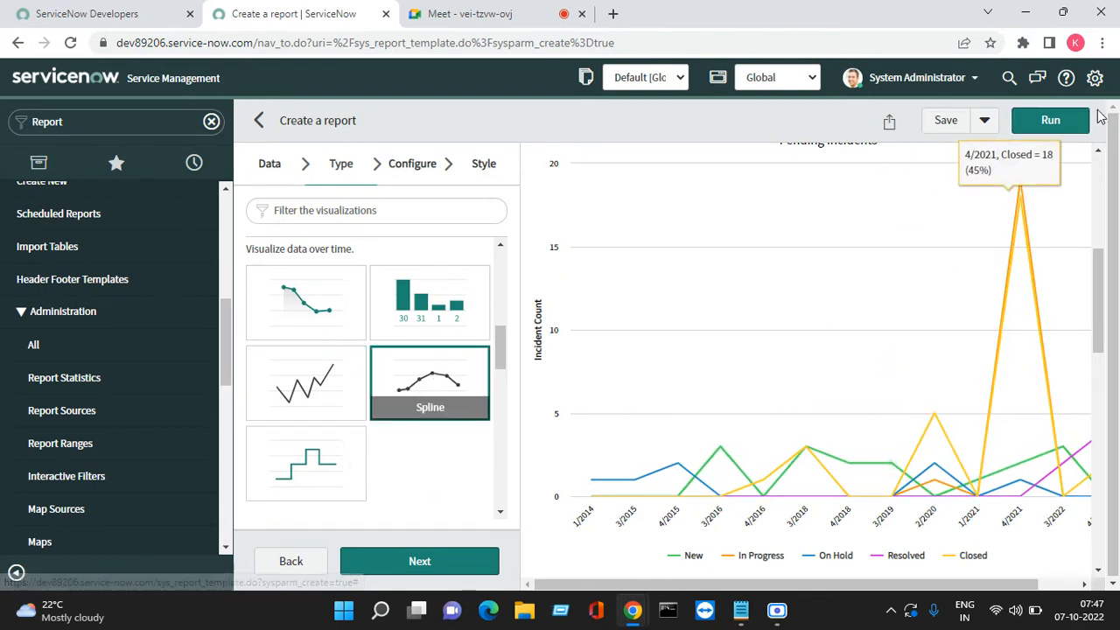
pyautogui.click(1050, 120)
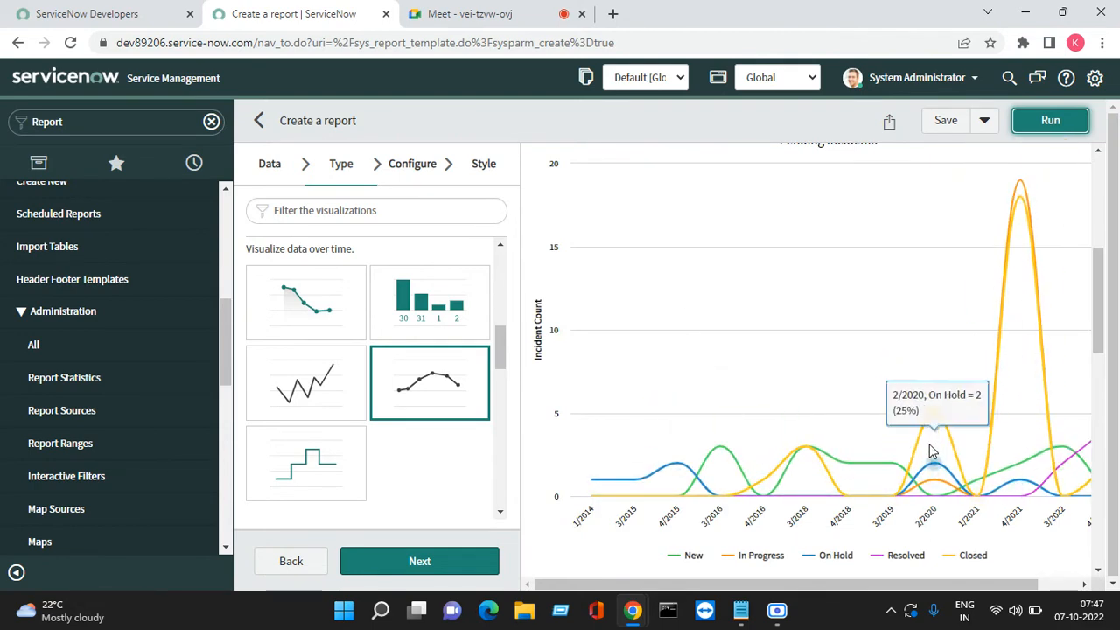
# Switch to a step line chart, rerun it, and scroll down the visualization list
pyautogui.click(305, 468)
pyautogui.click(1043, 122)
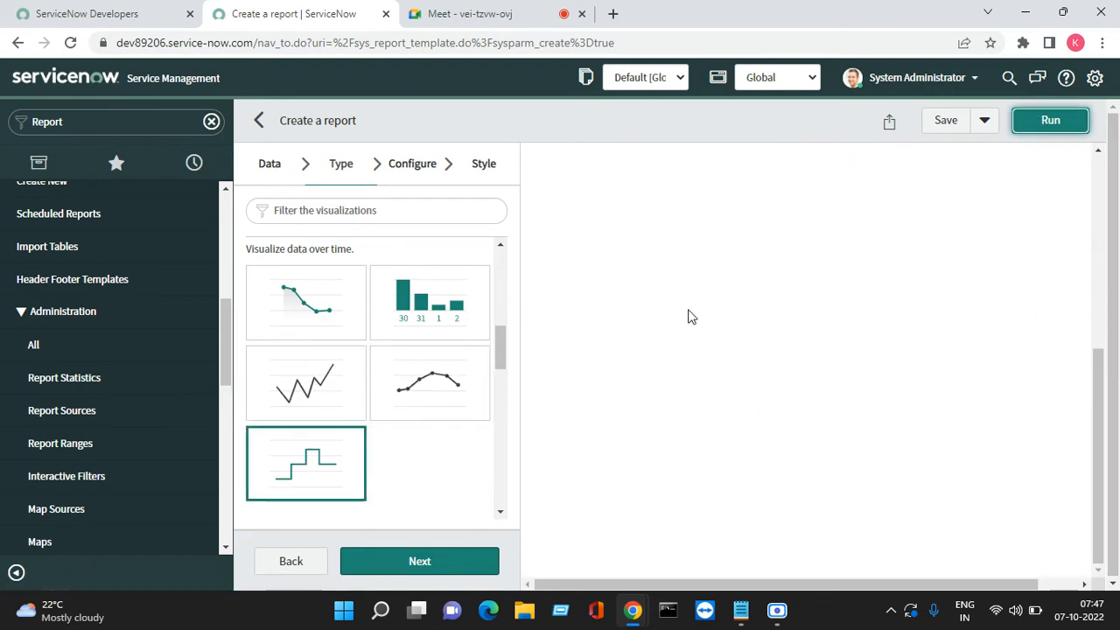
pyautogui.scroll(-2, 855, 310)
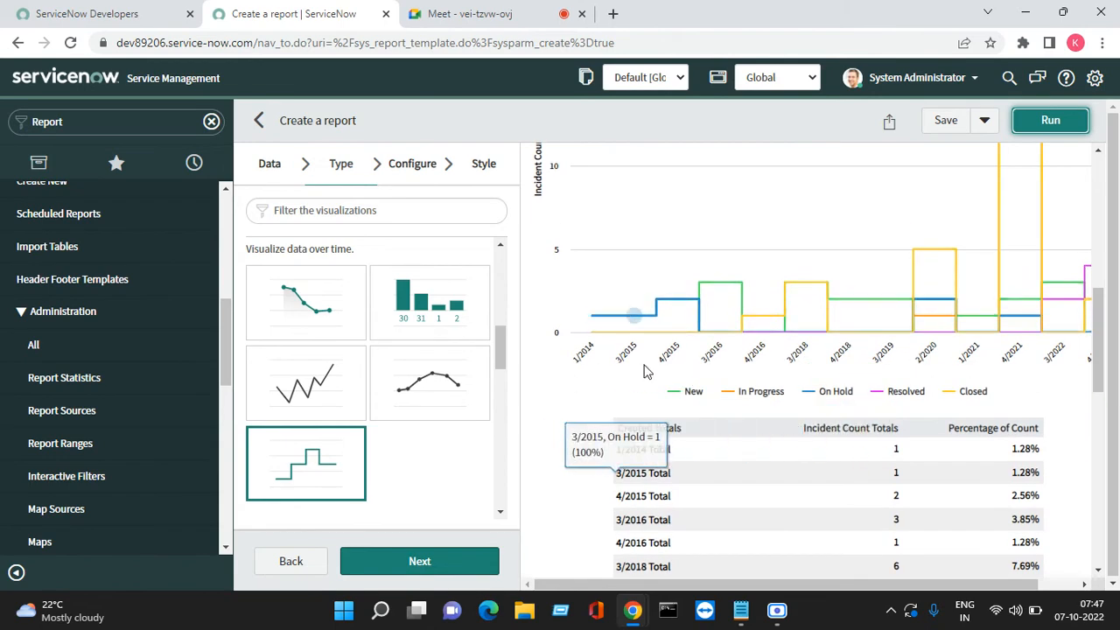
pyautogui.scroll(-3, 630, 368)
pyautogui.scroll(5, 662, 362)
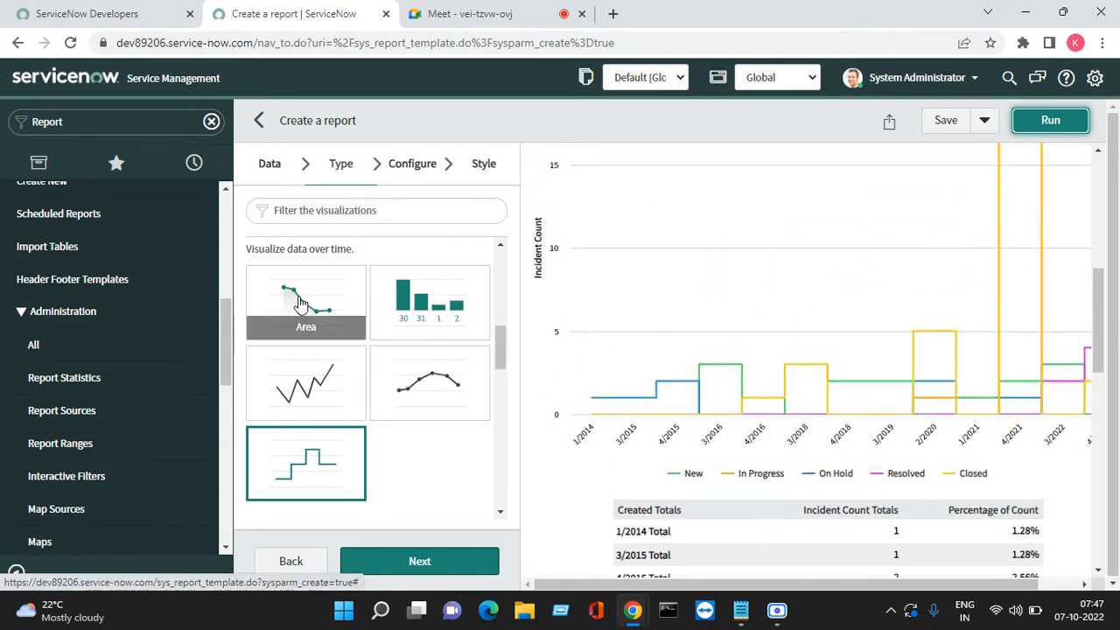
pyautogui.scroll(-1, 385, 363)
pyautogui.scroll(-2, 400, 356)
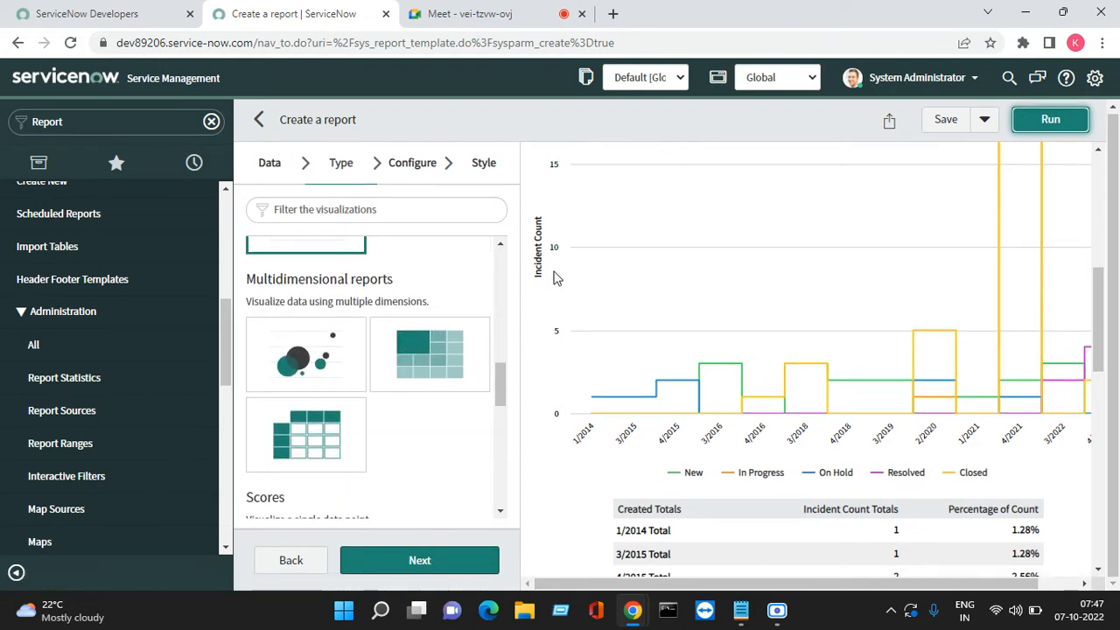
# Choose the Bubble chart type and set its row grouping to State
pyautogui.click(289, 352)
pyautogui.click(425, 560)
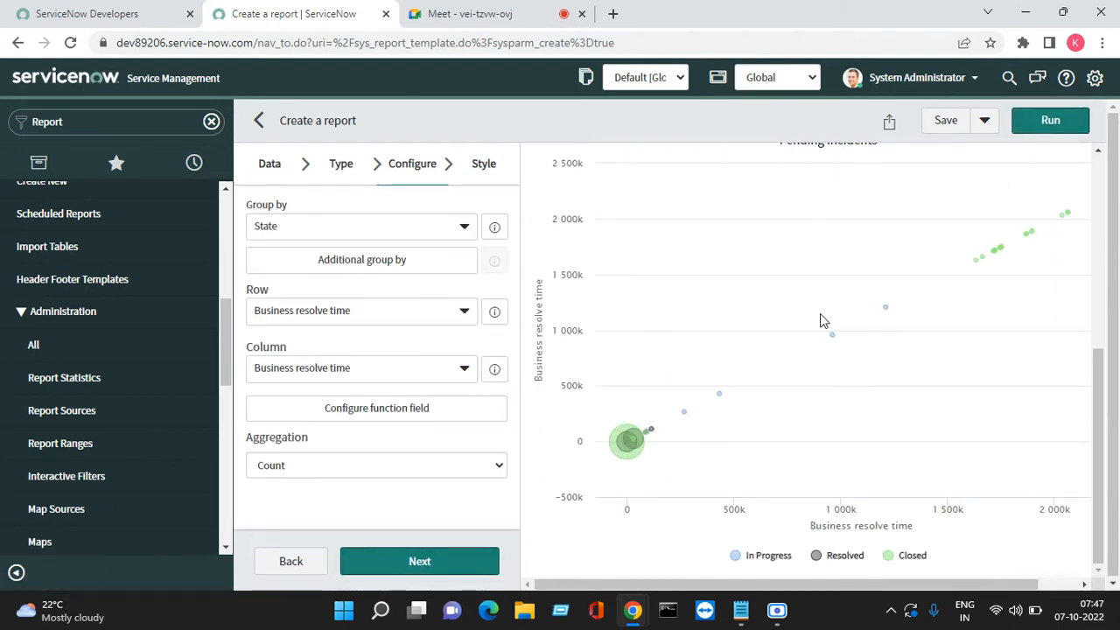
pyautogui.moveTo(632, 464)
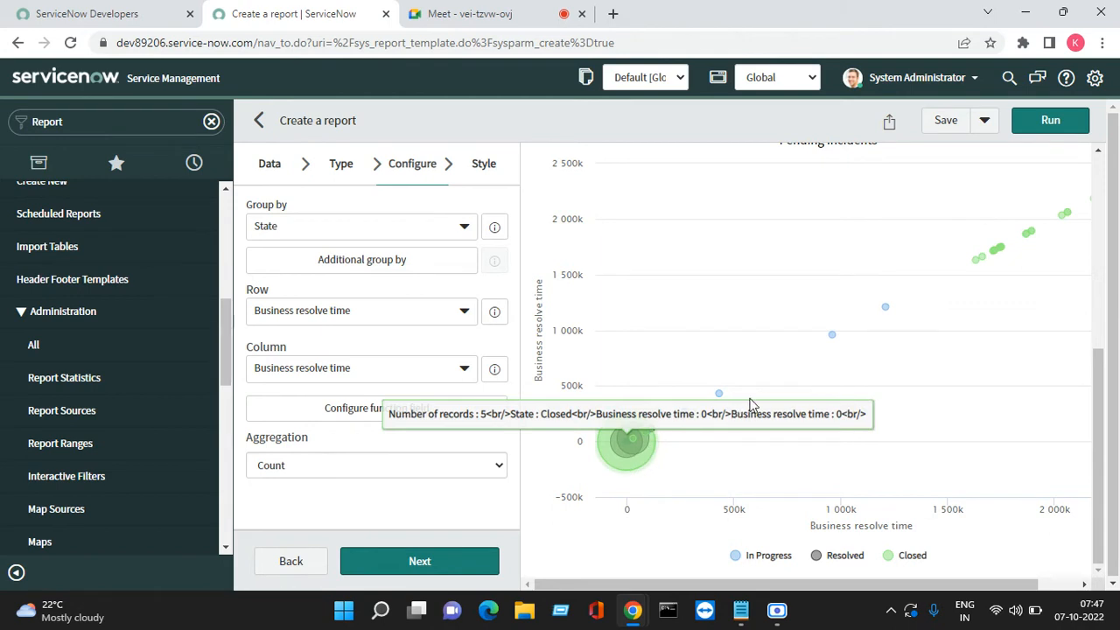
pyautogui.click(405, 314)
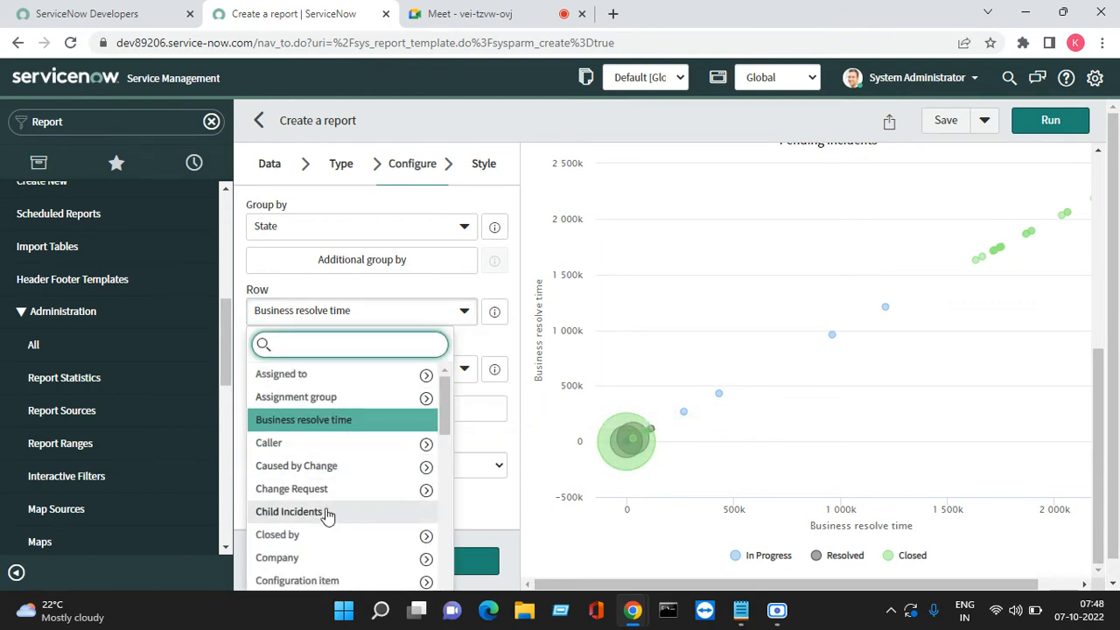
pyautogui.scroll(-5, 328, 515)
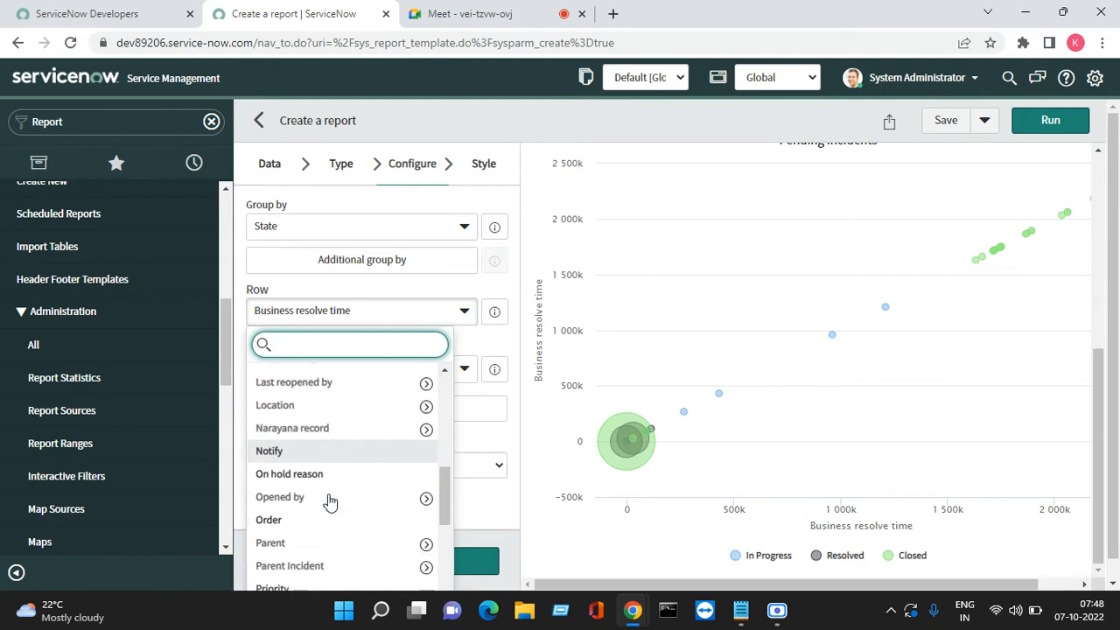
pyautogui.scroll(-9, 329, 501)
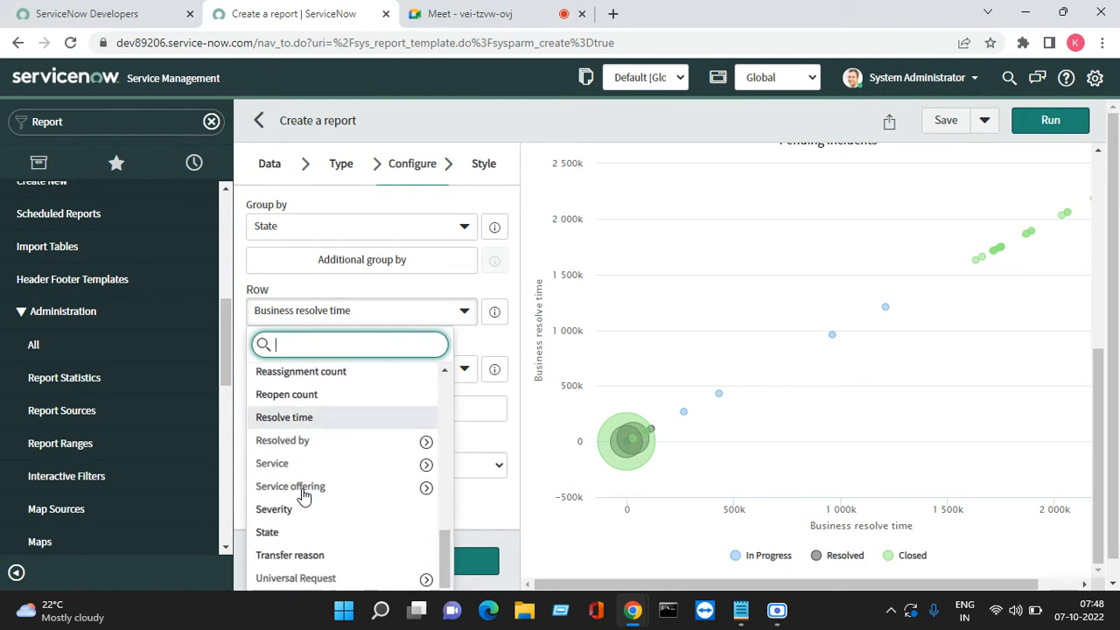
pyautogui.scroll(-1, 302, 495)
pyautogui.click(280, 511)
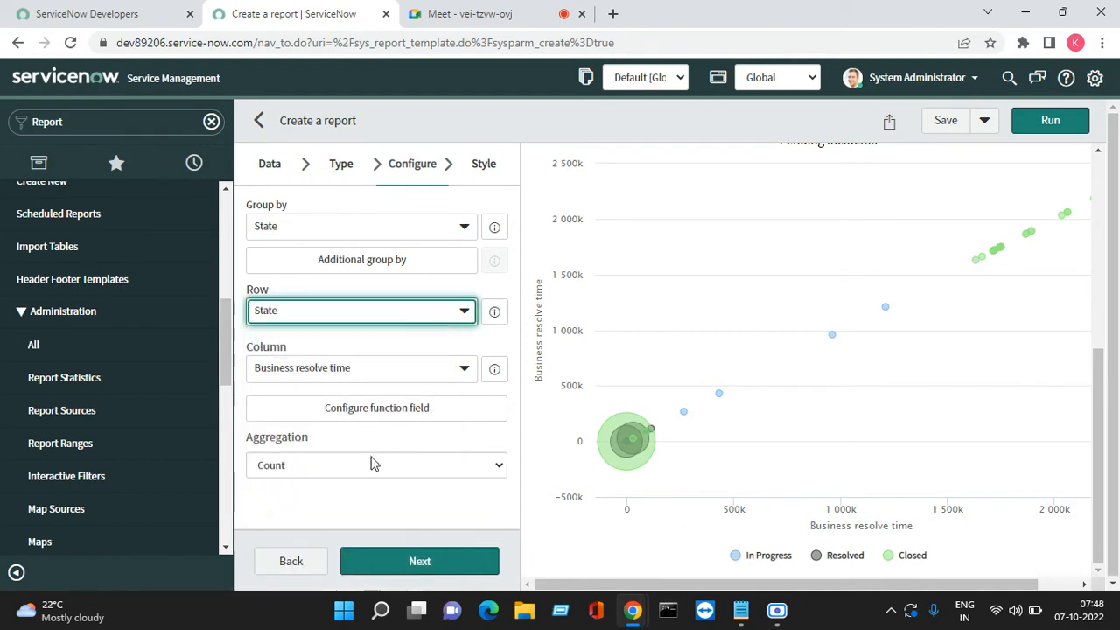
# Set the bubble chart's column grouping to Priority and rerun the report
pyautogui.click(385, 377)
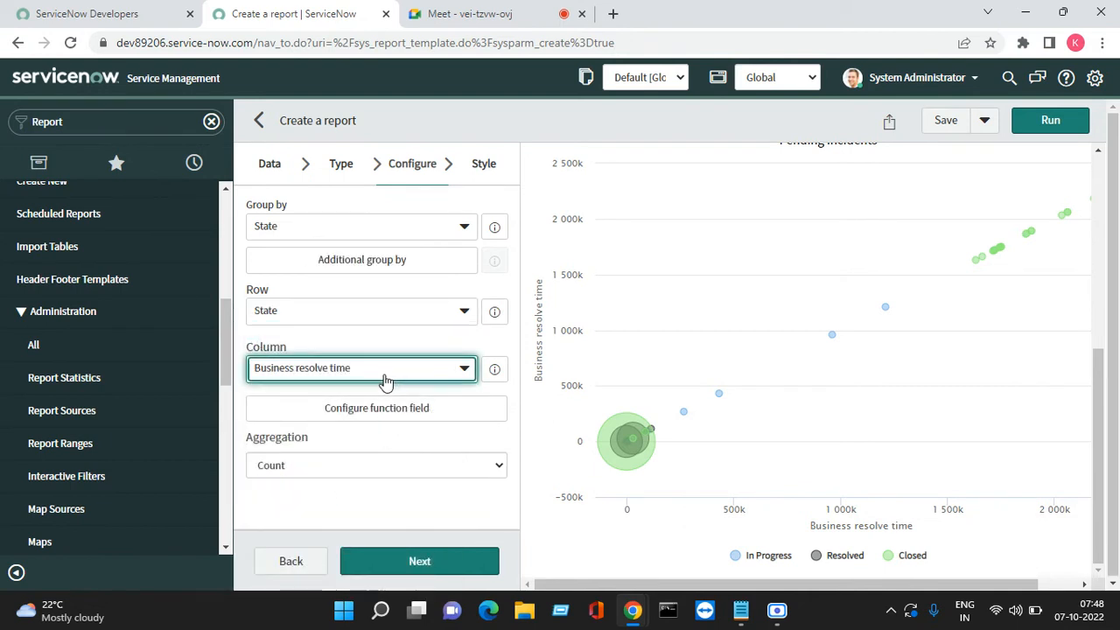
pyautogui.click(385, 379)
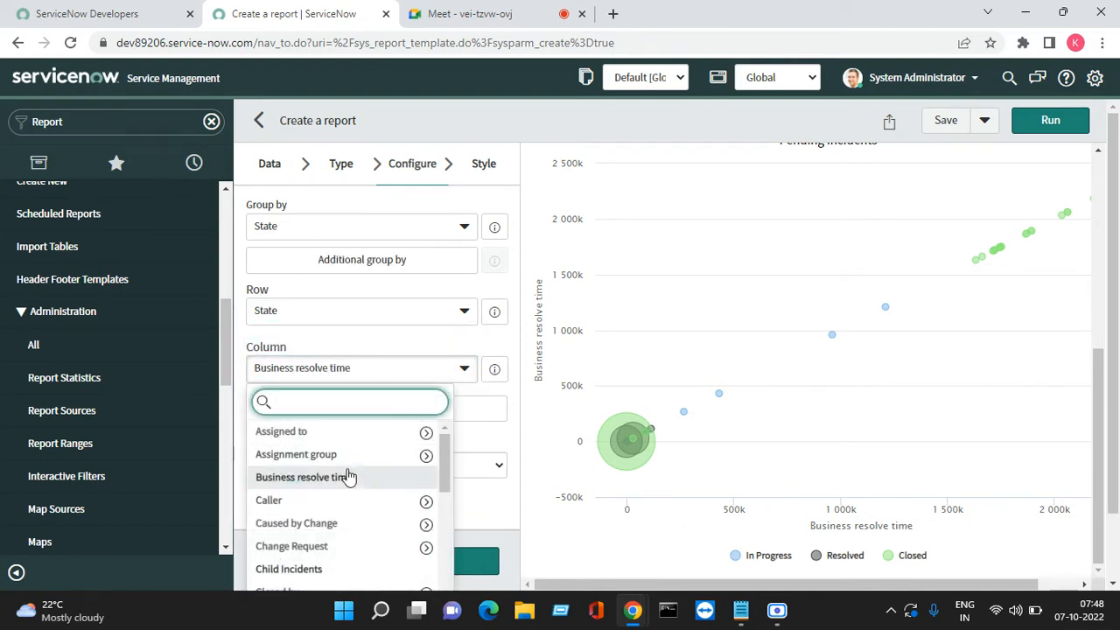
pyautogui.scroll(-5, 343, 486)
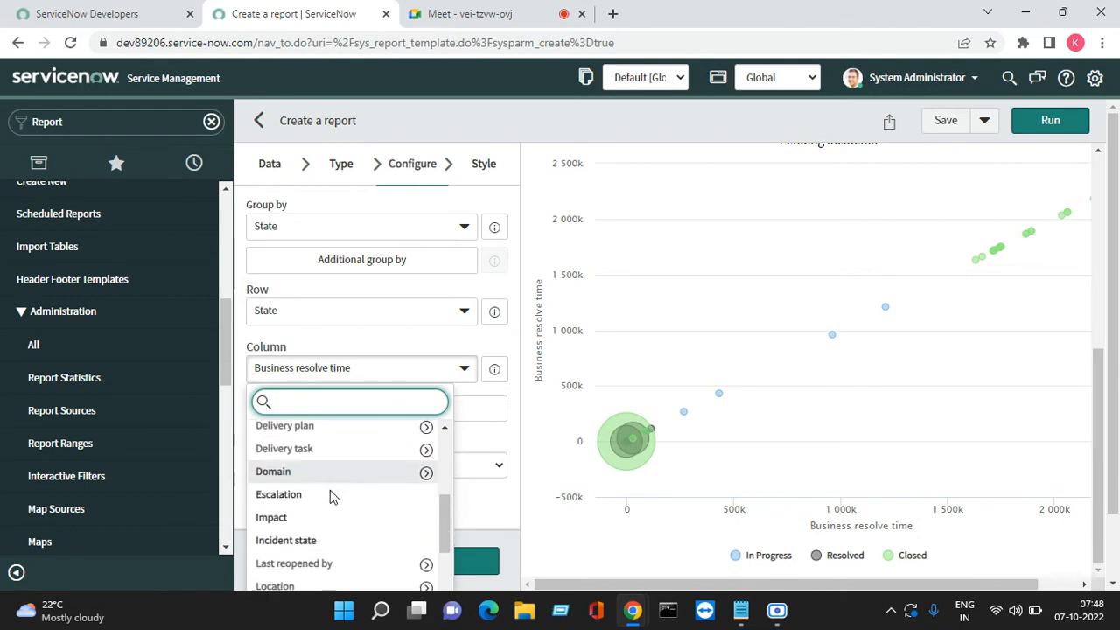
pyautogui.scroll(-6, 328, 499)
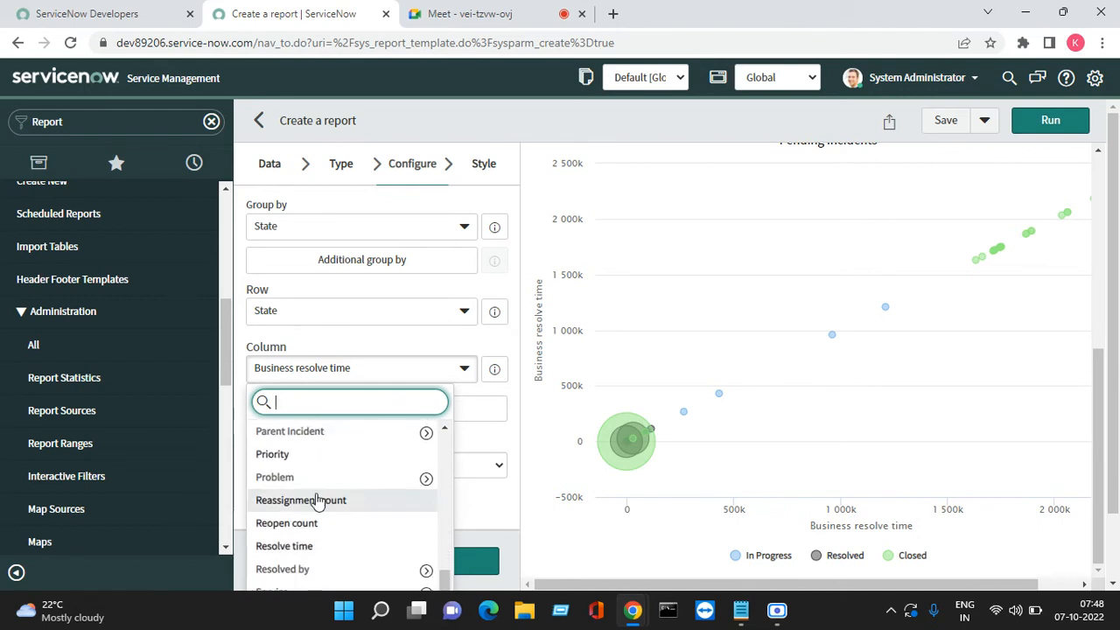
pyautogui.click(280, 455)
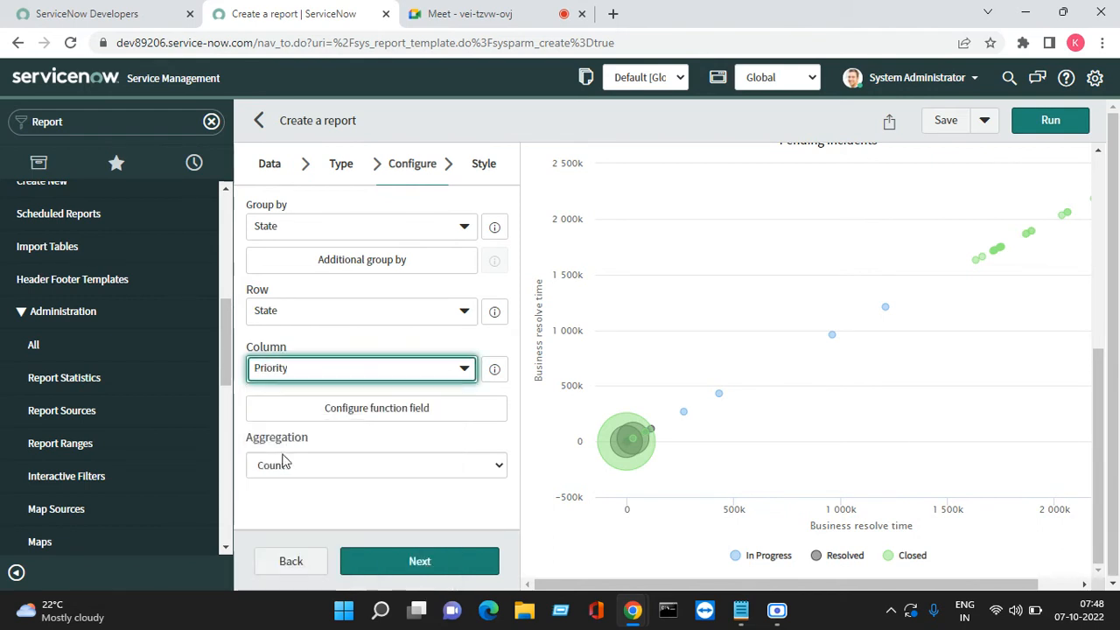
pyautogui.click(1041, 127)
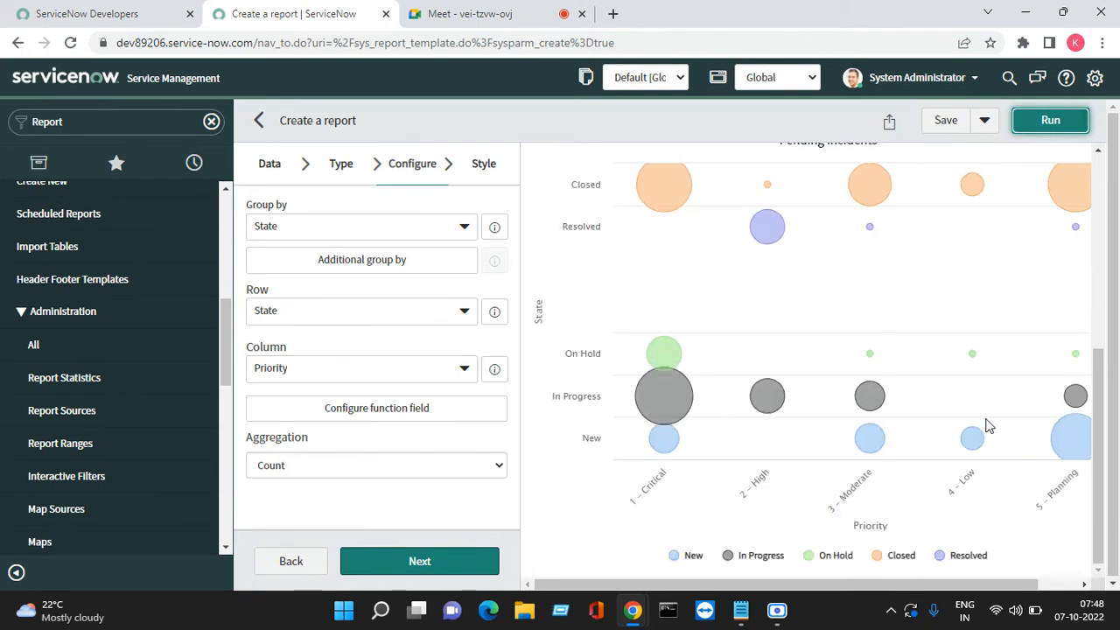
pyautogui.scroll(2, 889, 430)
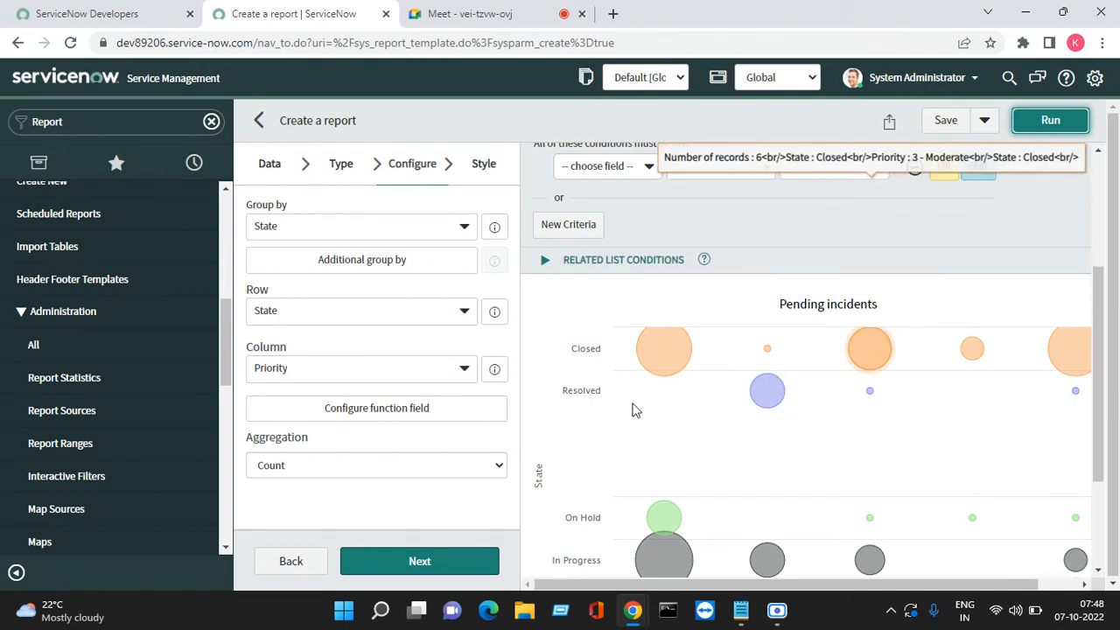
# Switch the report to the Heatmap visualization and run it twice
pyautogui.click(335, 170)
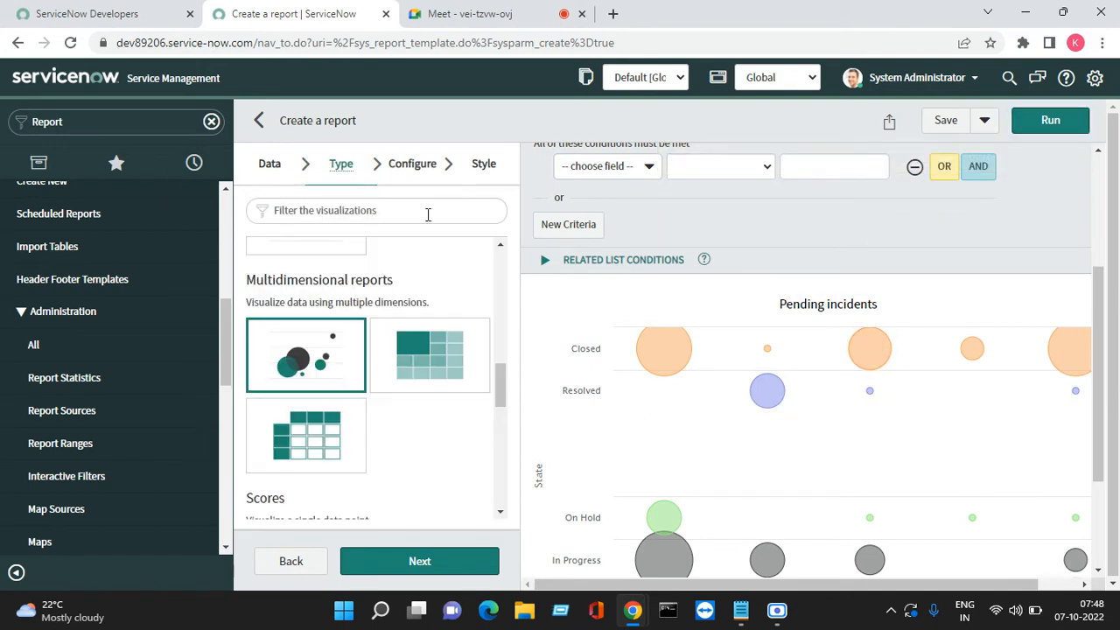
pyautogui.click(419, 352)
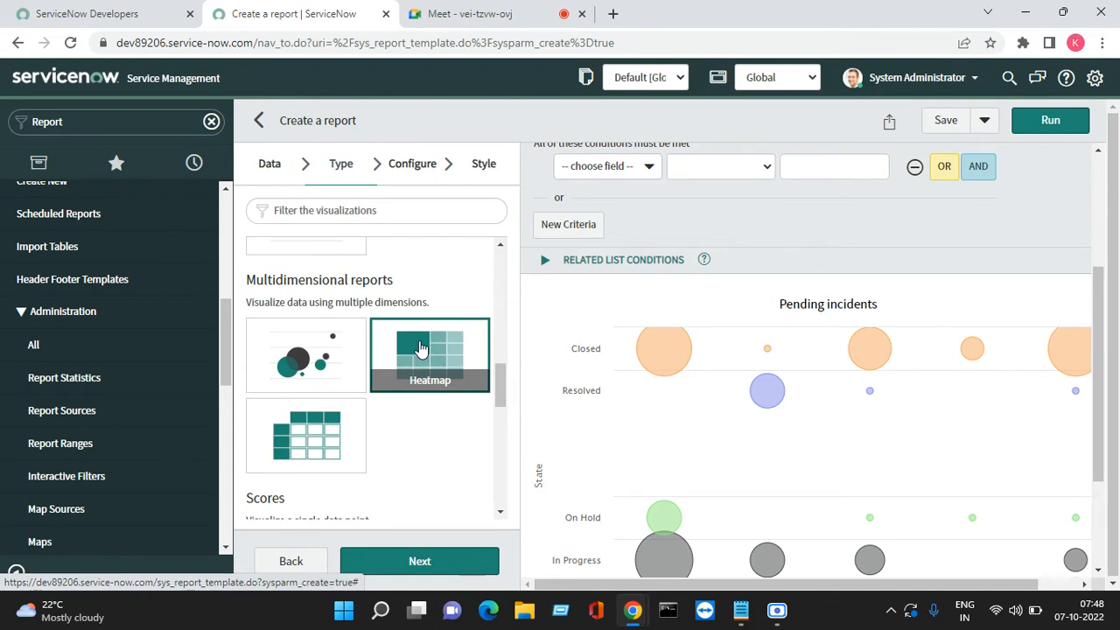
pyautogui.click(1049, 122)
pyautogui.scroll(1, 747, 321)
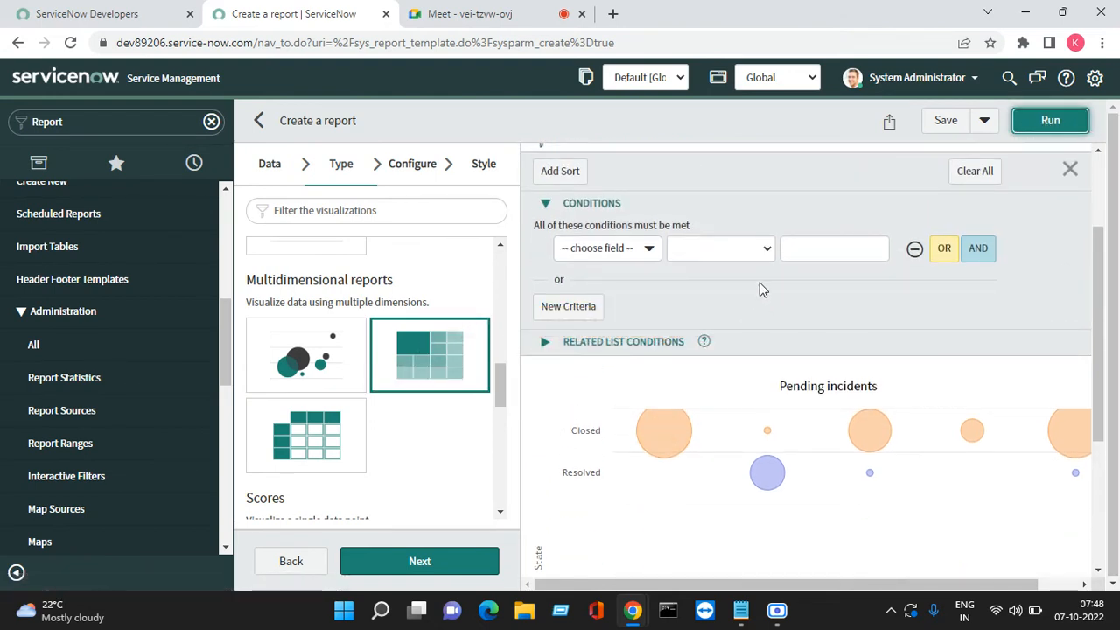
pyautogui.scroll(-3, 758, 333)
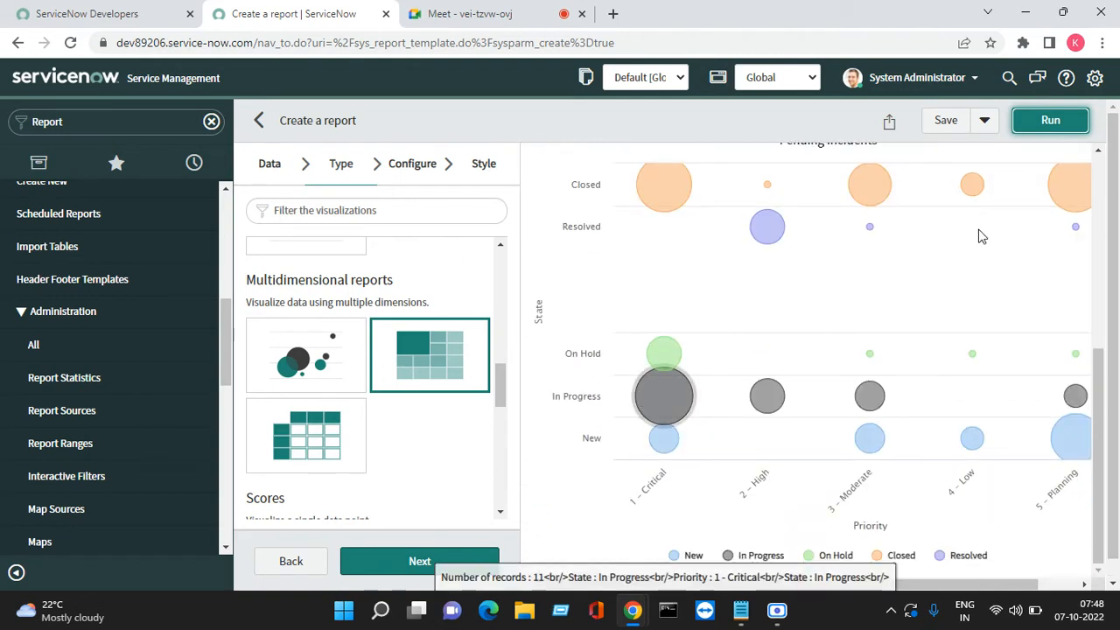
pyautogui.click(1050, 122)
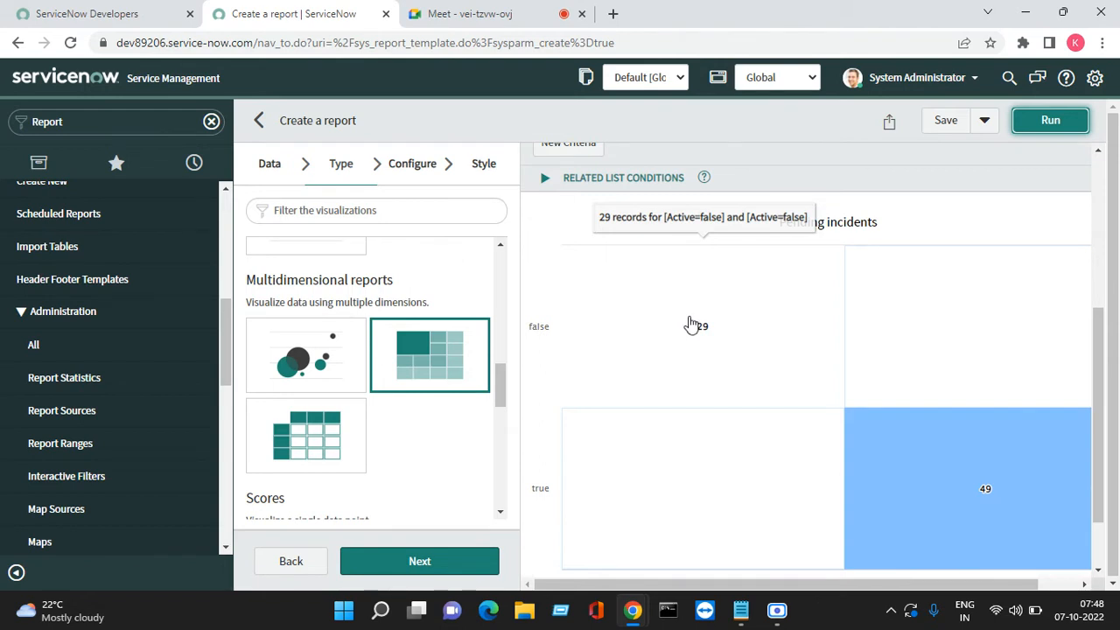
pyautogui.scroll(-1, 845, 365)
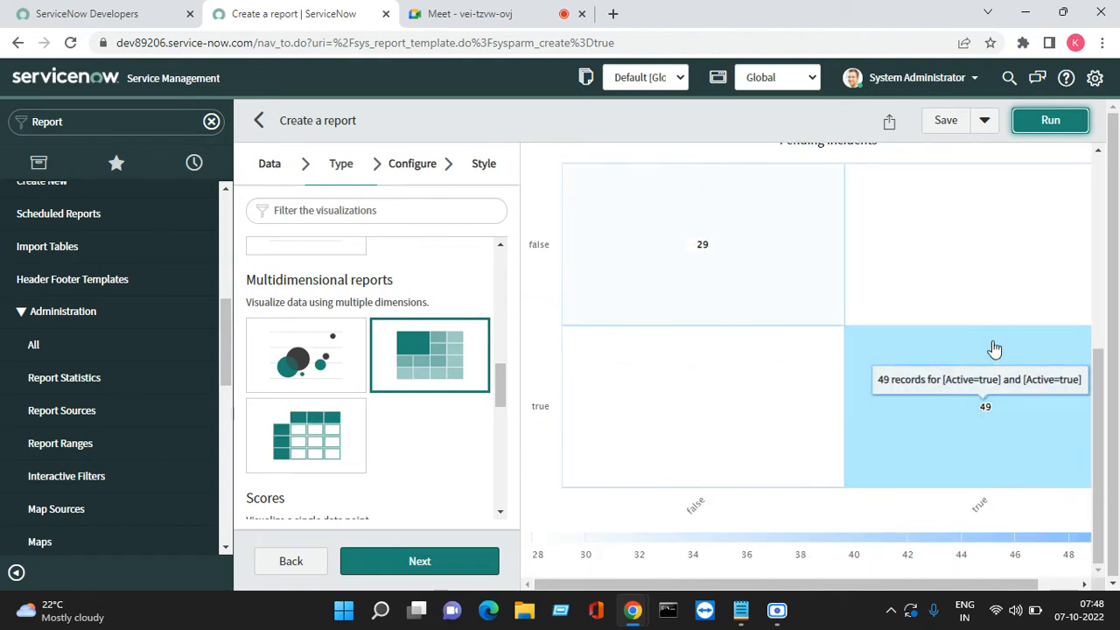
pyautogui.click(293, 442)
# Advance to the multi-level pivot table settings, glance at the Meet tab, and return to the report builder
pyautogui.click(423, 560)
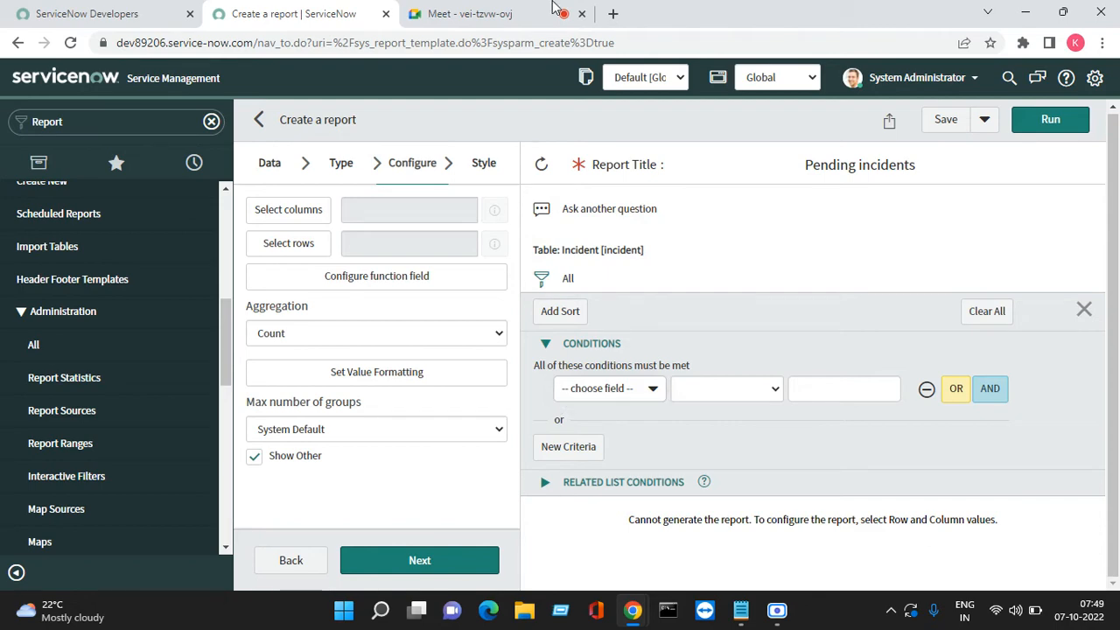
pyautogui.click(490, 15)
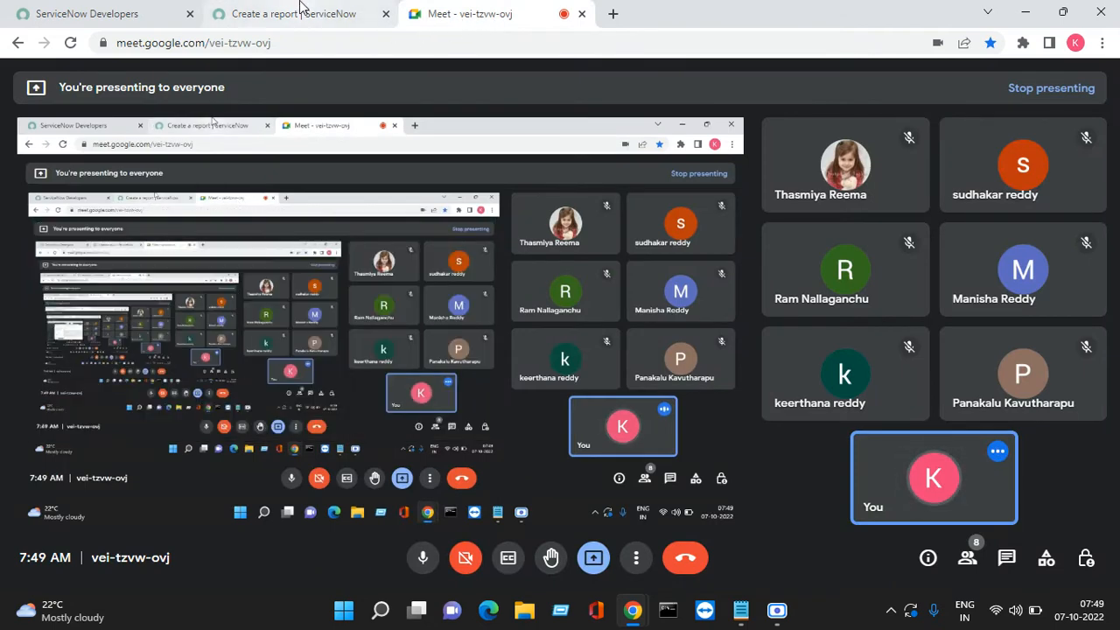
pyautogui.click(305, 10)
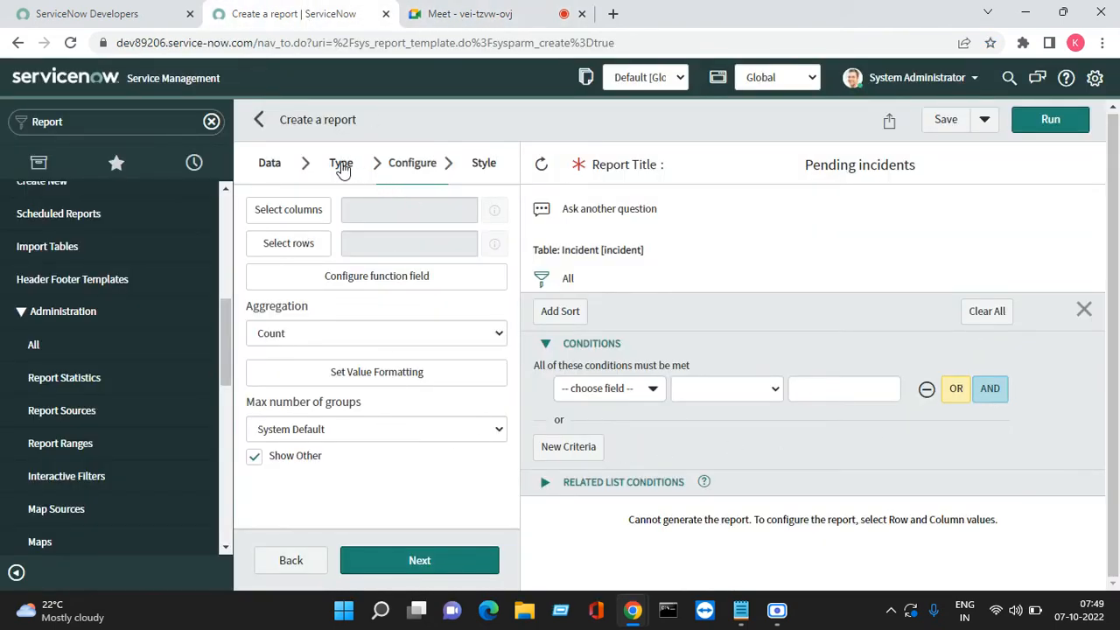
# Set State as the pivot table's column field
pyautogui.click(305, 211)
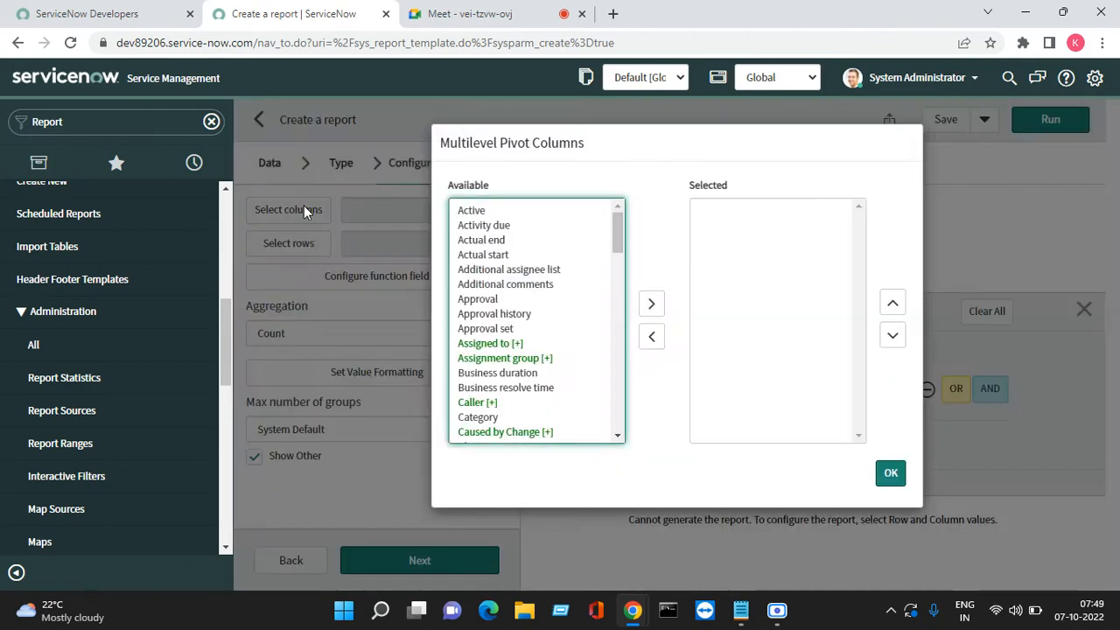
pyautogui.click(515, 343)
pyautogui.press('s')
pyautogui.press('t')
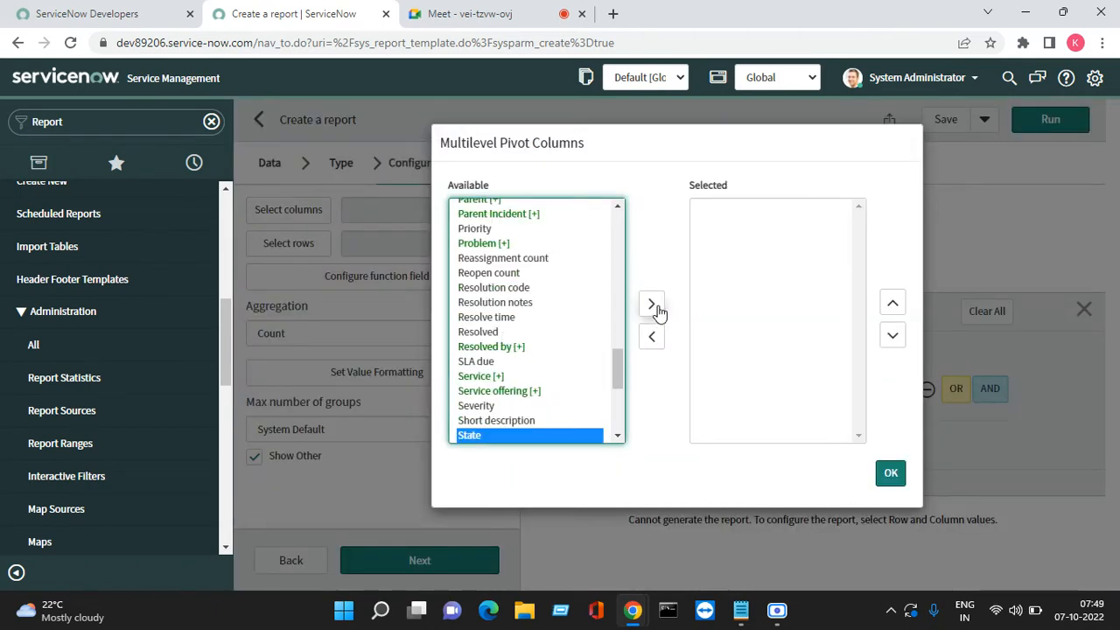
pyautogui.click(652, 305)
pyautogui.click(890, 474)
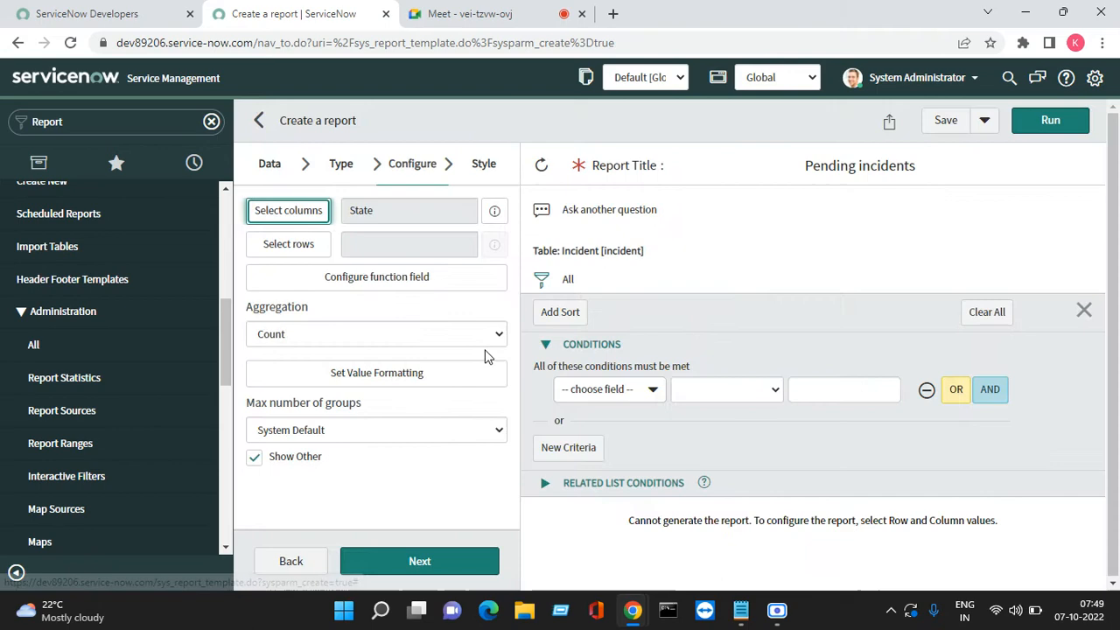
# Set Priority as the pivot row field and run the Pending incidents pivot report
pyautogui.click(300, 243)
pyautogui.click(484, 301)
pyautogui.press('p')
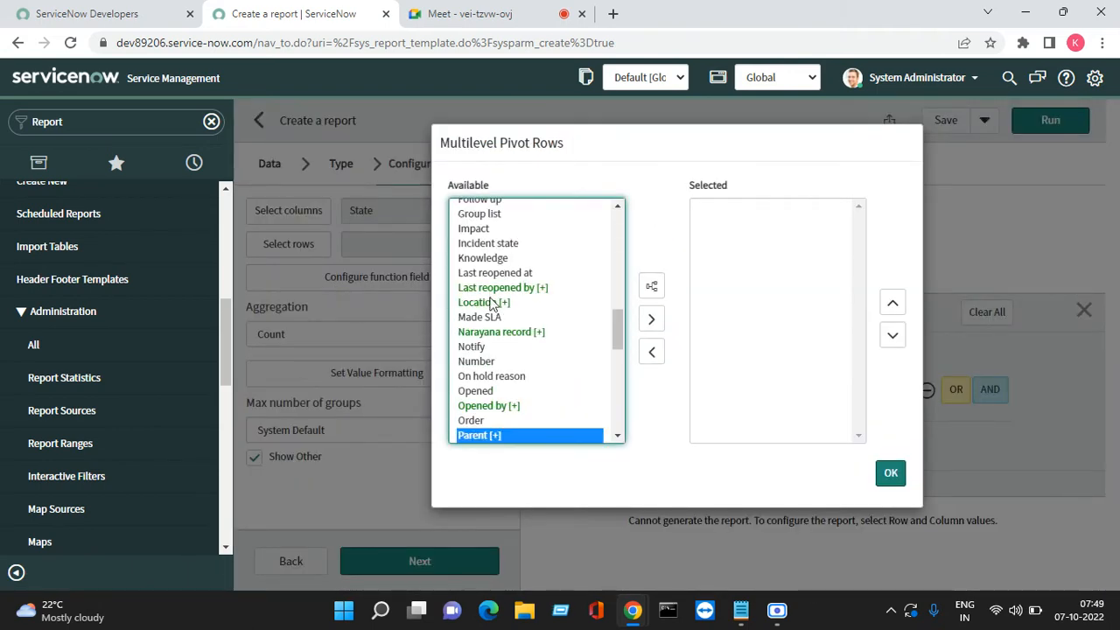
pyautogui.click(617, 435)
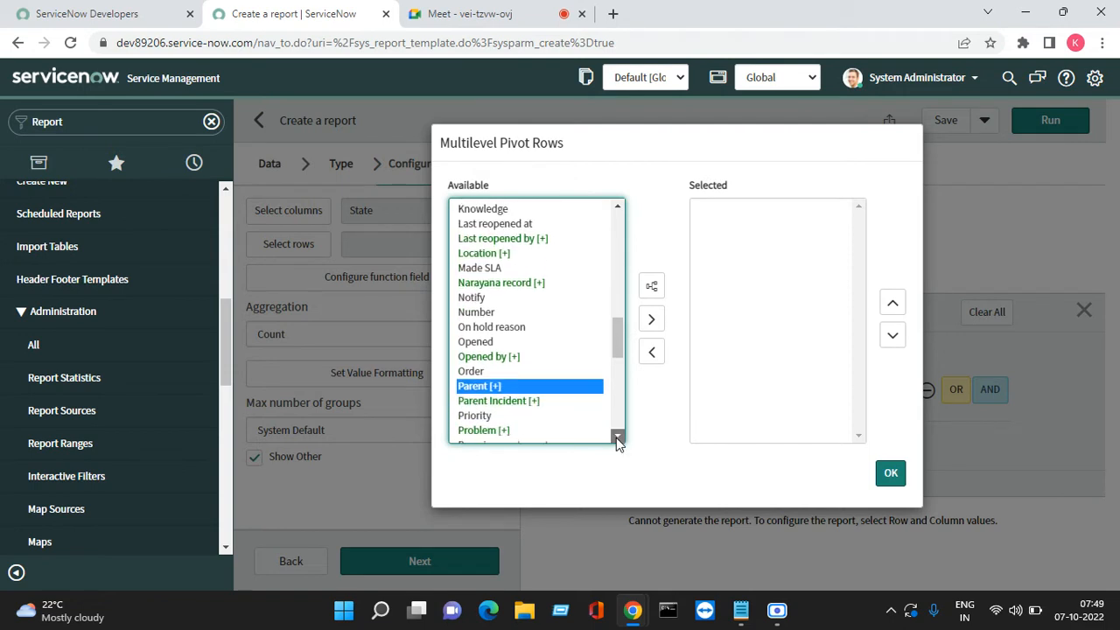
pyautogui.click(477, 399)
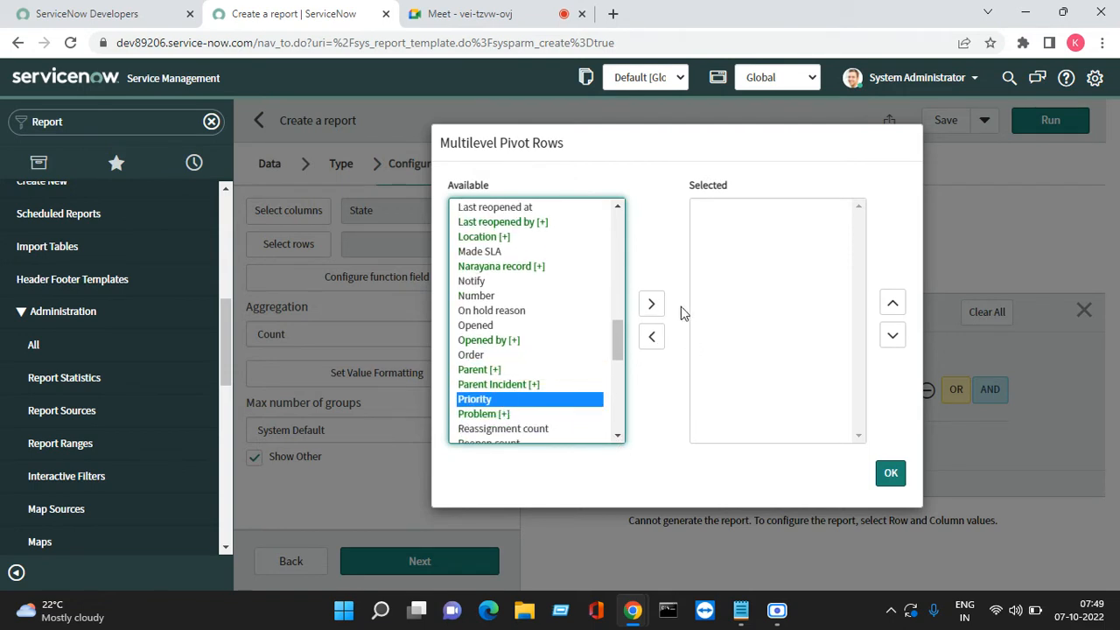
pyautogui.click(651, 319)
pyautogui.click(891, 474)
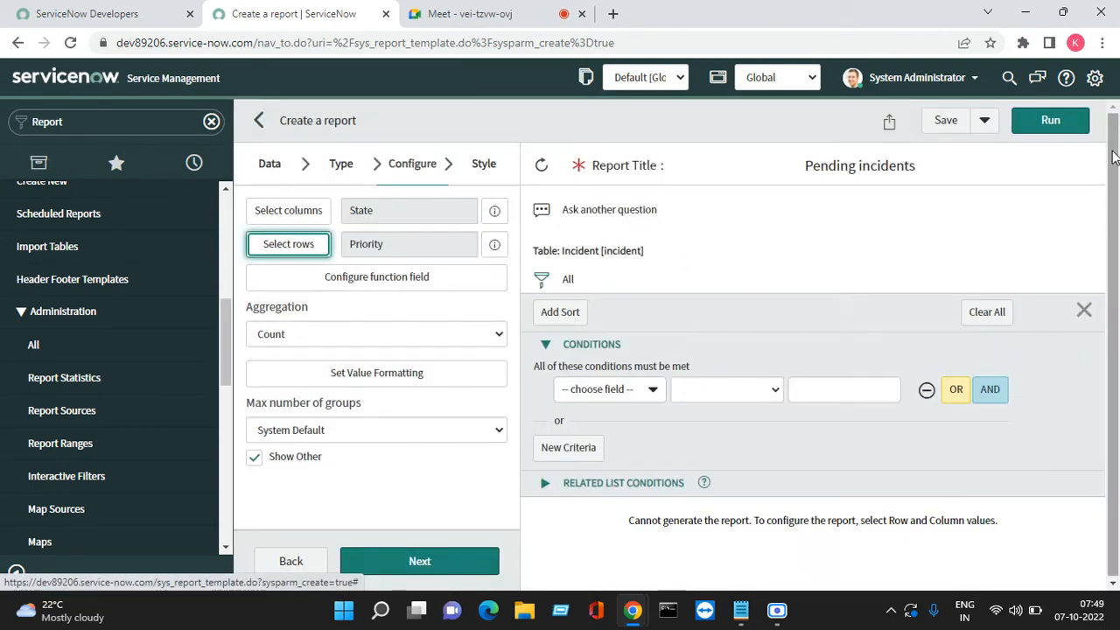
pyautogui.click(1053, 124)
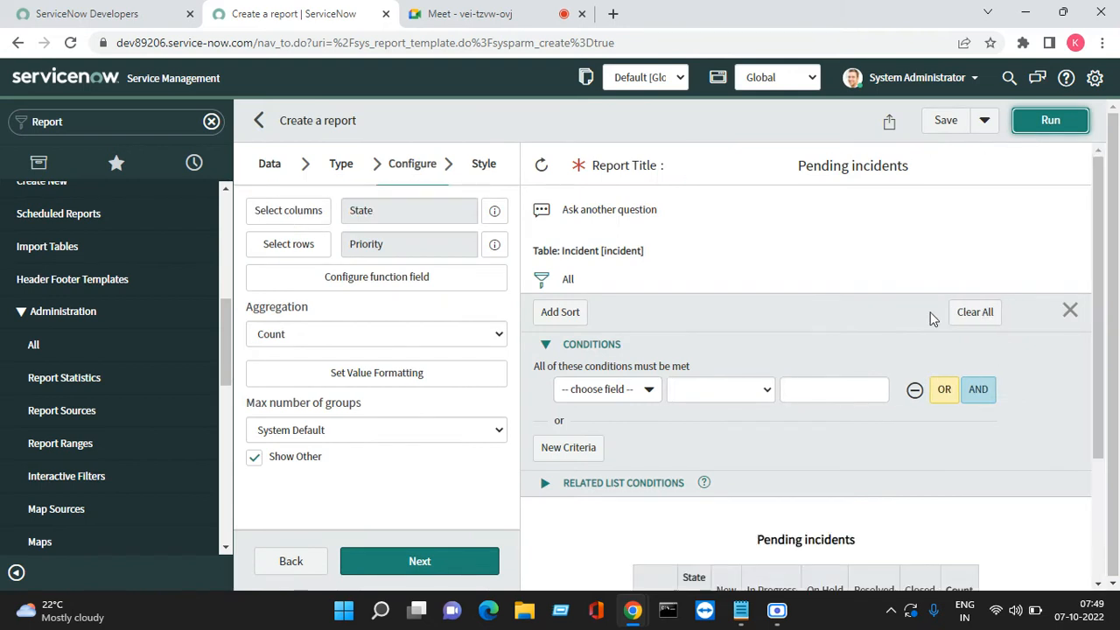
pyautogui.scroll(-2, 887, 391)
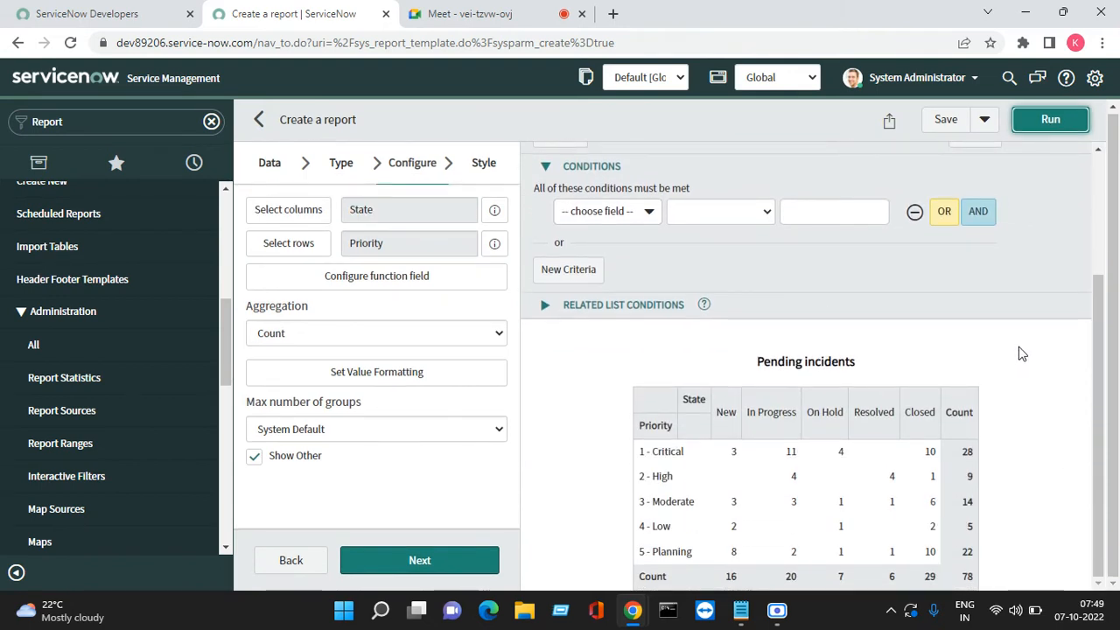
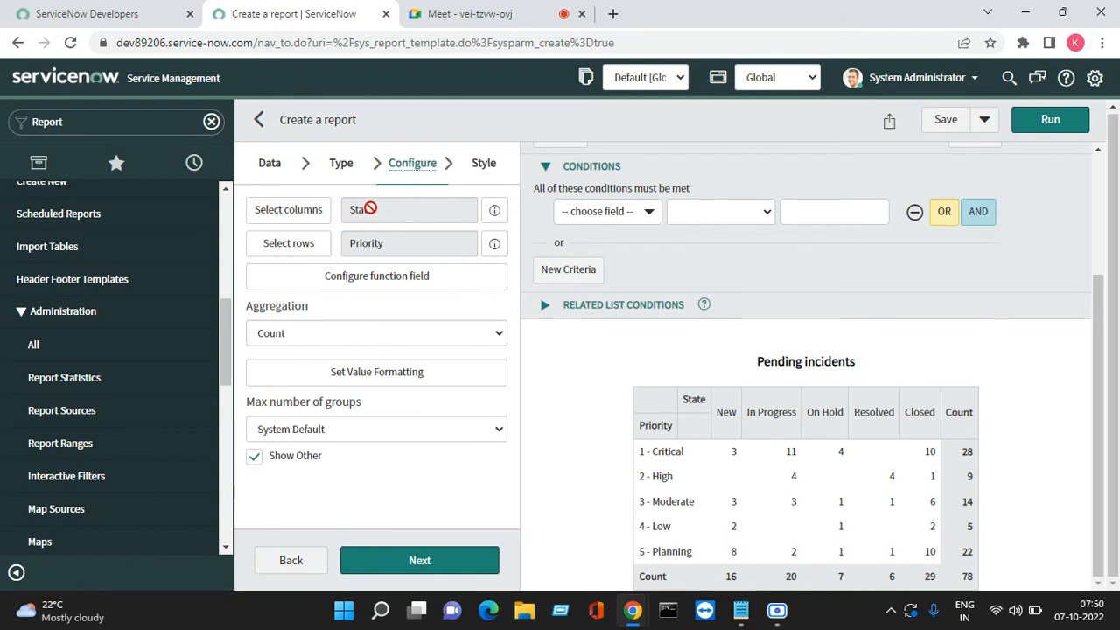
# Switch the Pending incidents report to a Dial visualization and continue to its settings
pyautogui.click(340, 164)
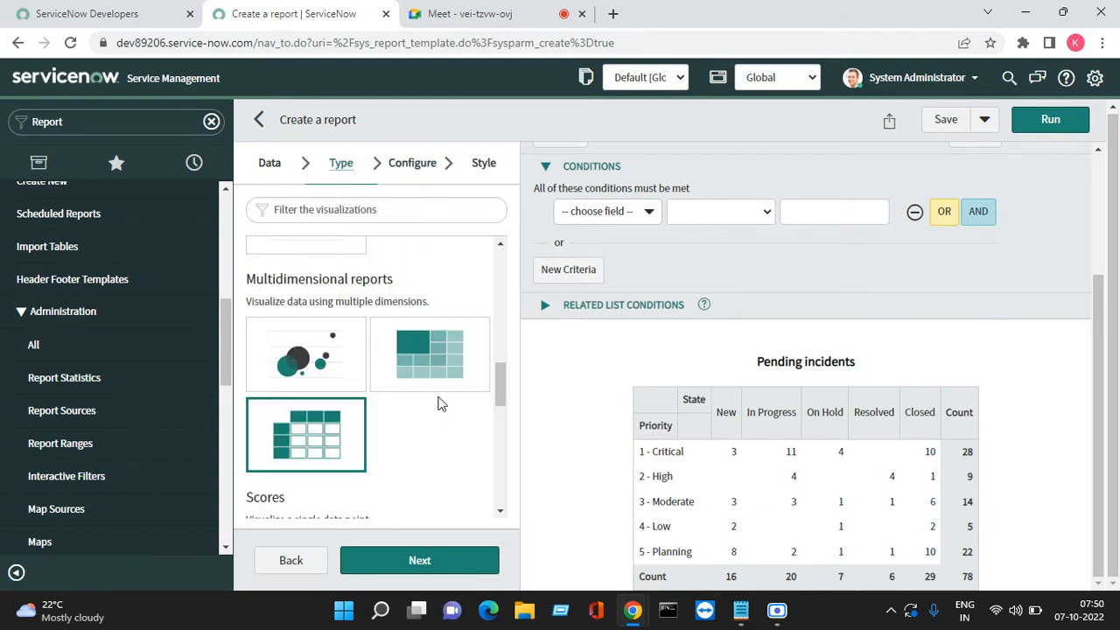
pyautogui.scroll(-3, 442, 403)
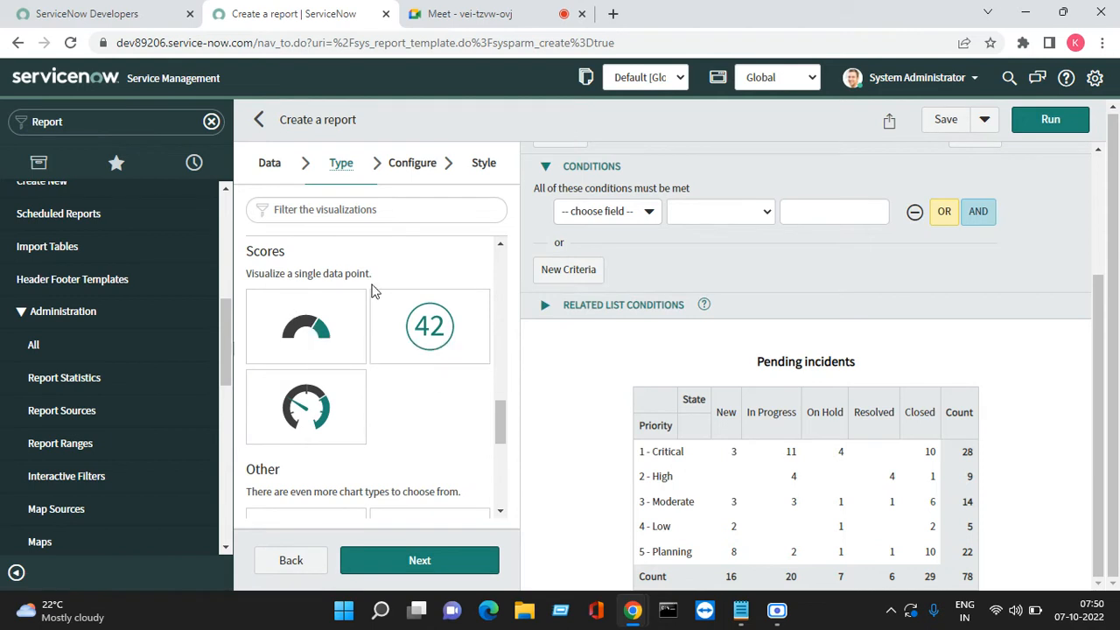
pyautogui.click(289, 326)
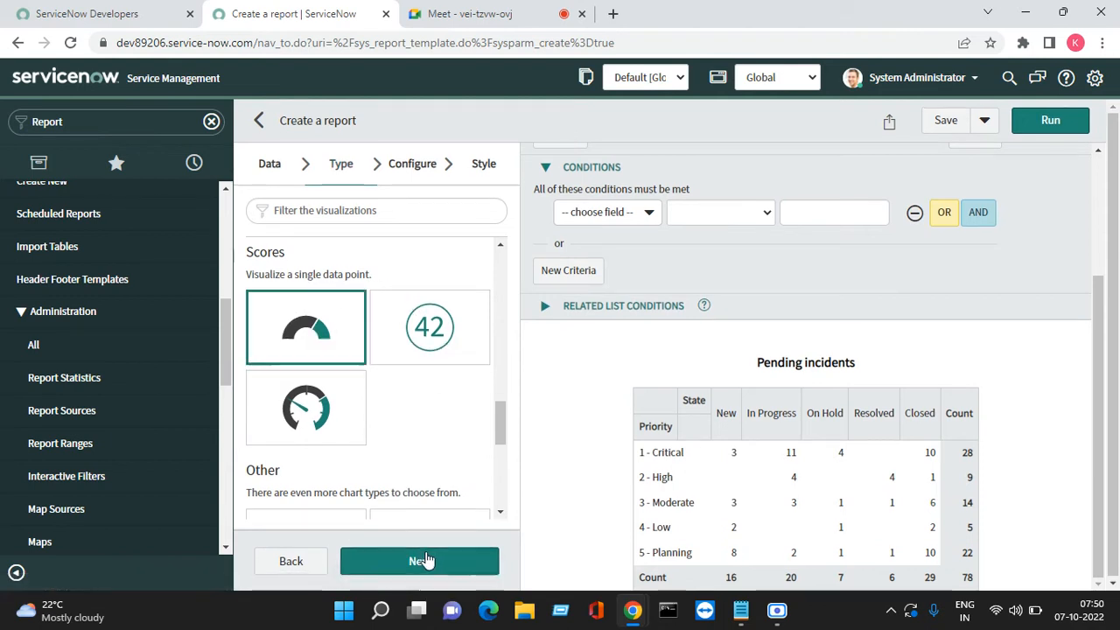
pyautogui.click(420, 561)
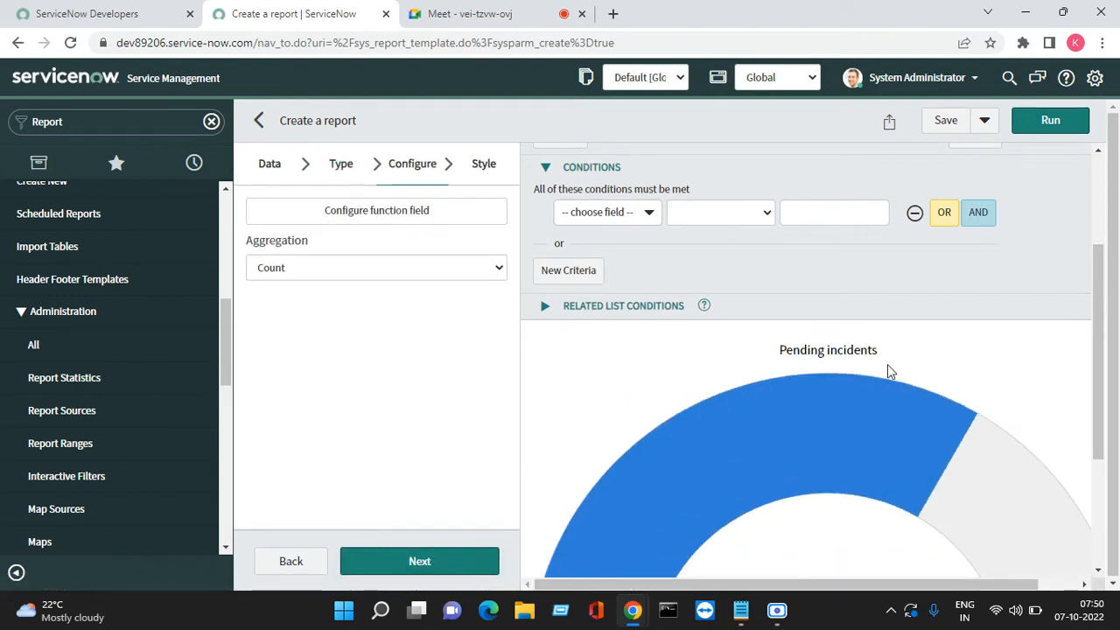
pyautogui.scroll(-3, 887, 364)
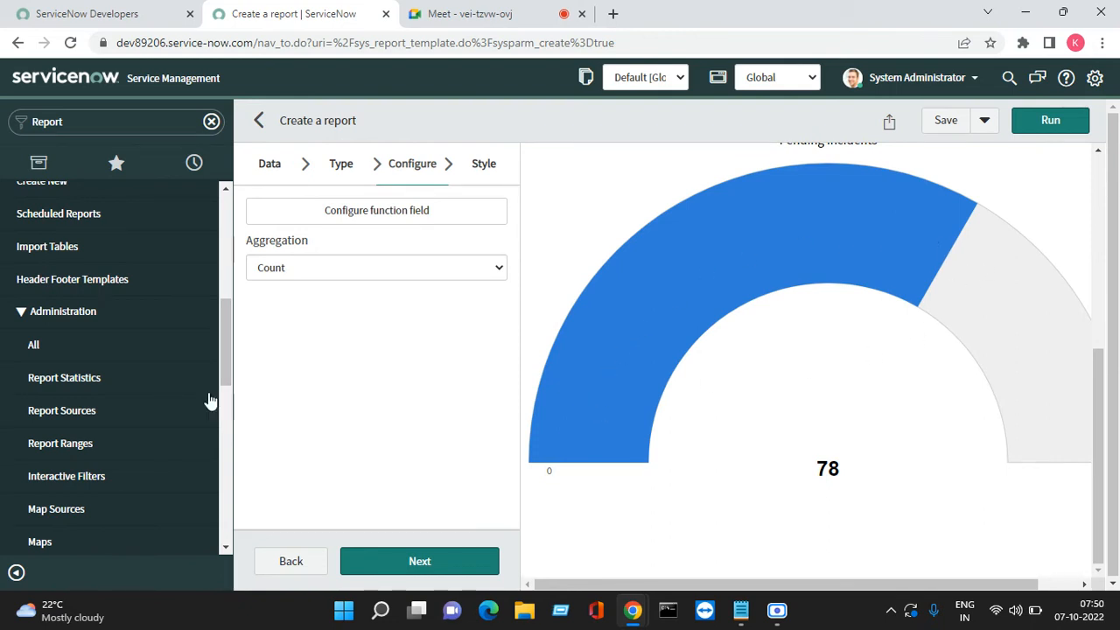
# Change the report to a Single Score and run the preview
pyautogui.click(334, 175)
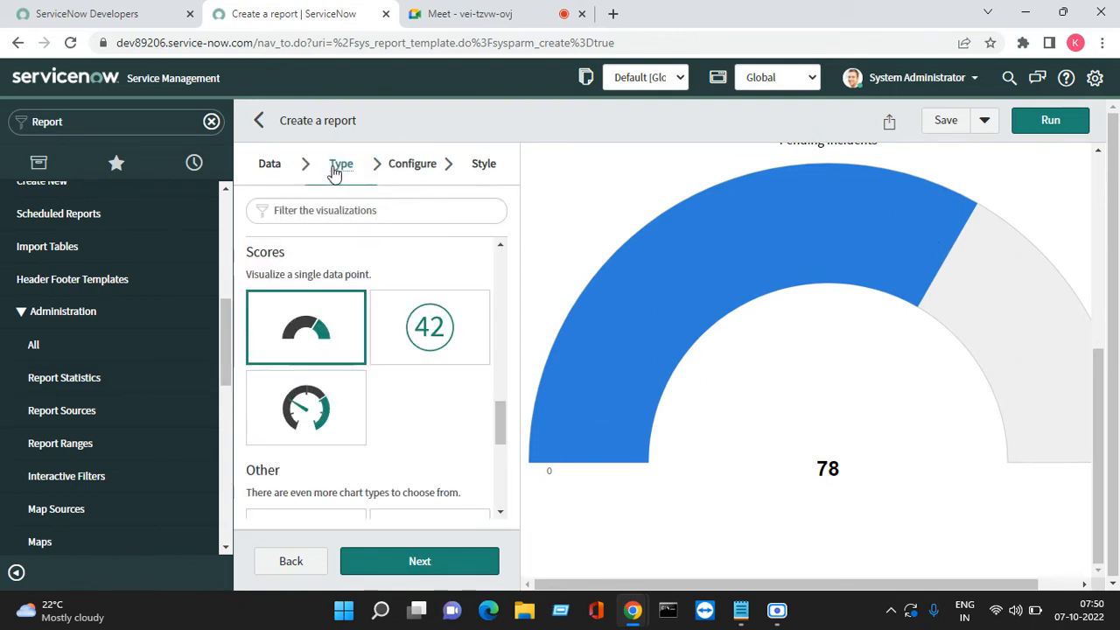
pyautogui.click(429, 328)
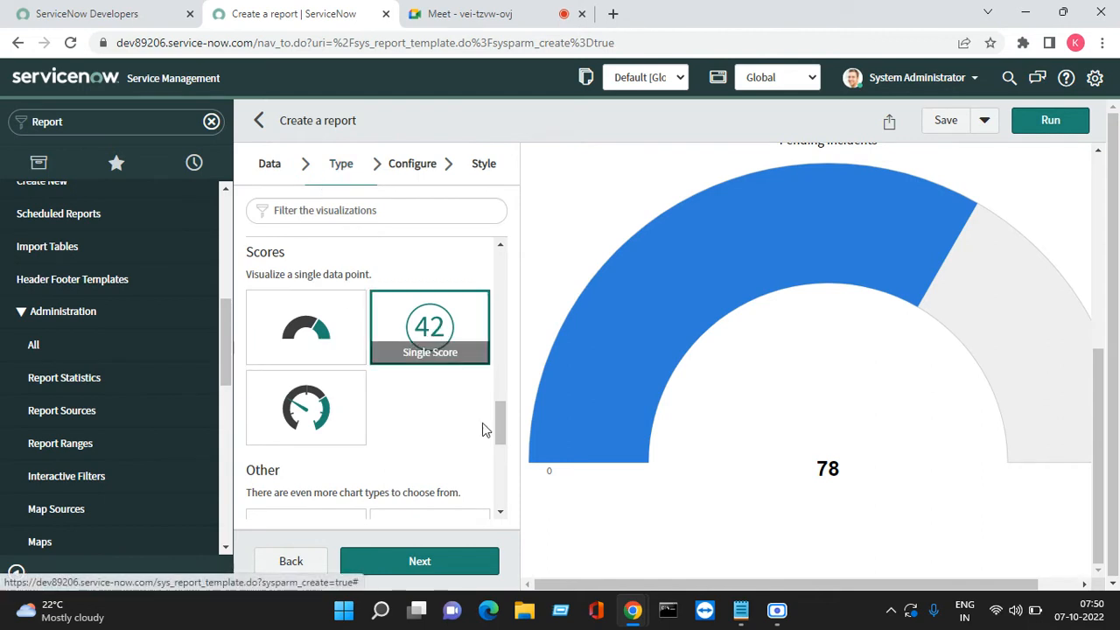
pyautogui.click(1017, 129)
# Switch the report to a Speedometer gauge previewing a count of 78
pyautogui.scroll(-1, 818, 425)
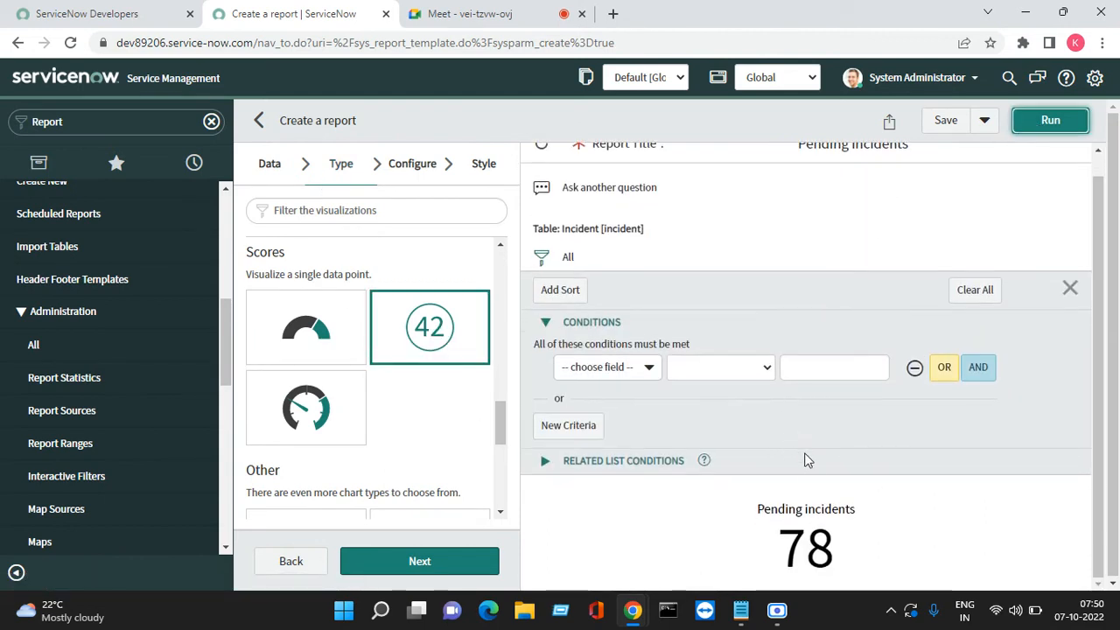
pyautogui.click(315, 436)
pyautogui.click(464, 571)
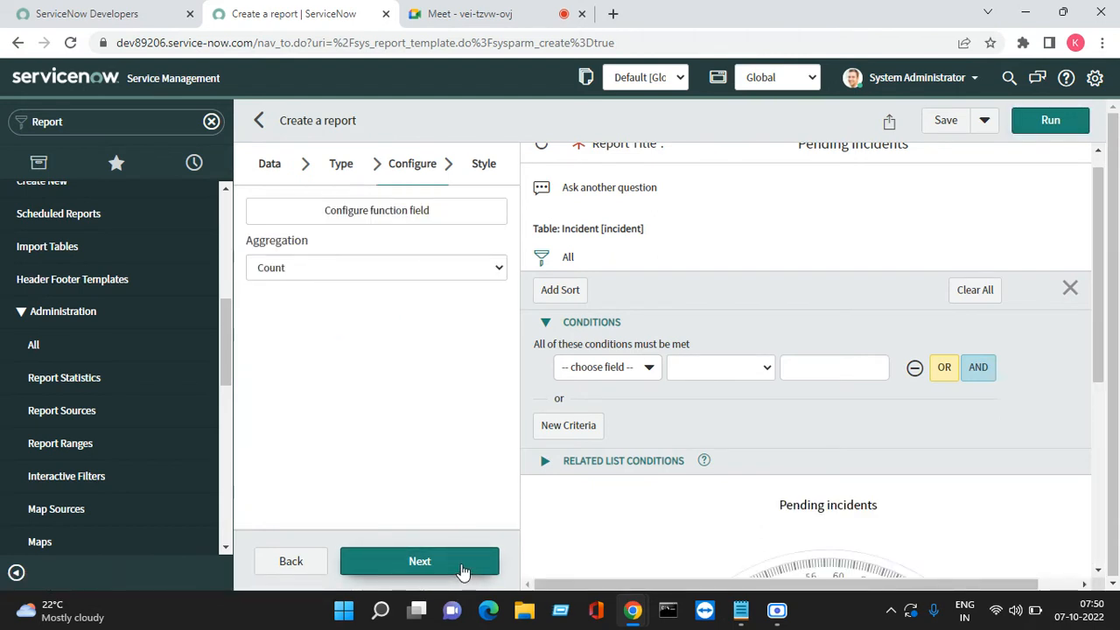
pyautogui.scroll(-4, 694, 538)
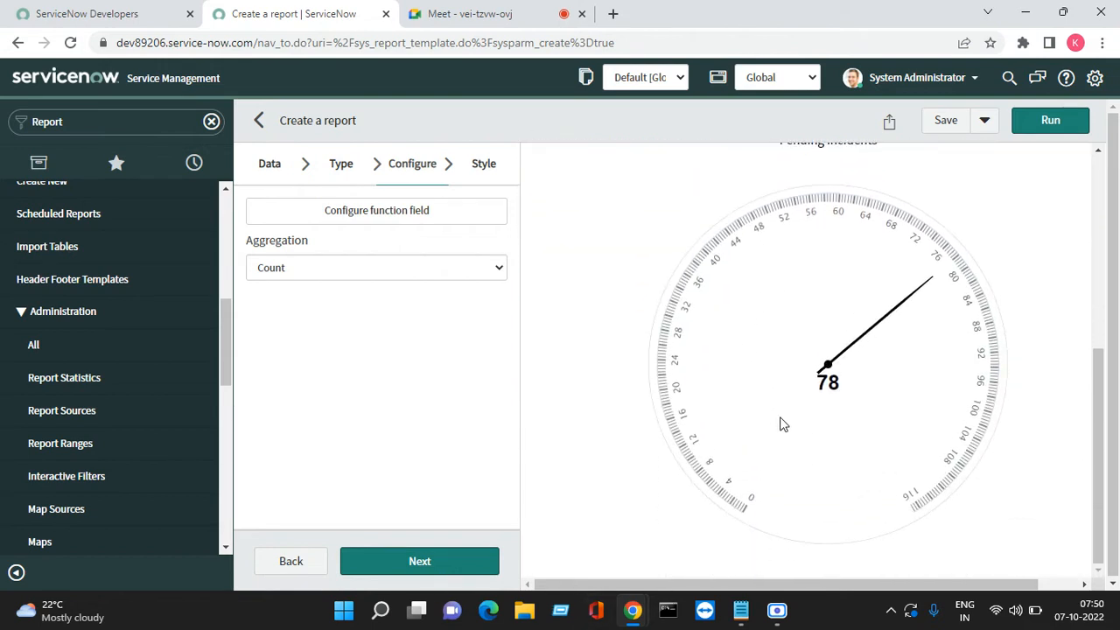
pyautogui.scroll(4, 785, 422)
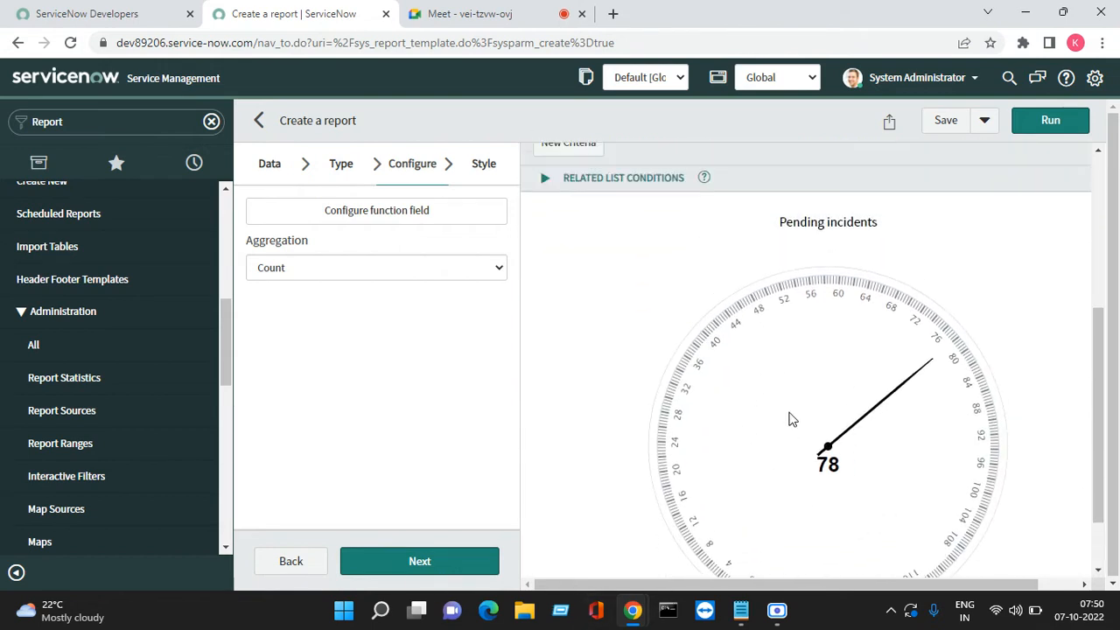
pyautogui.click(341, 167)
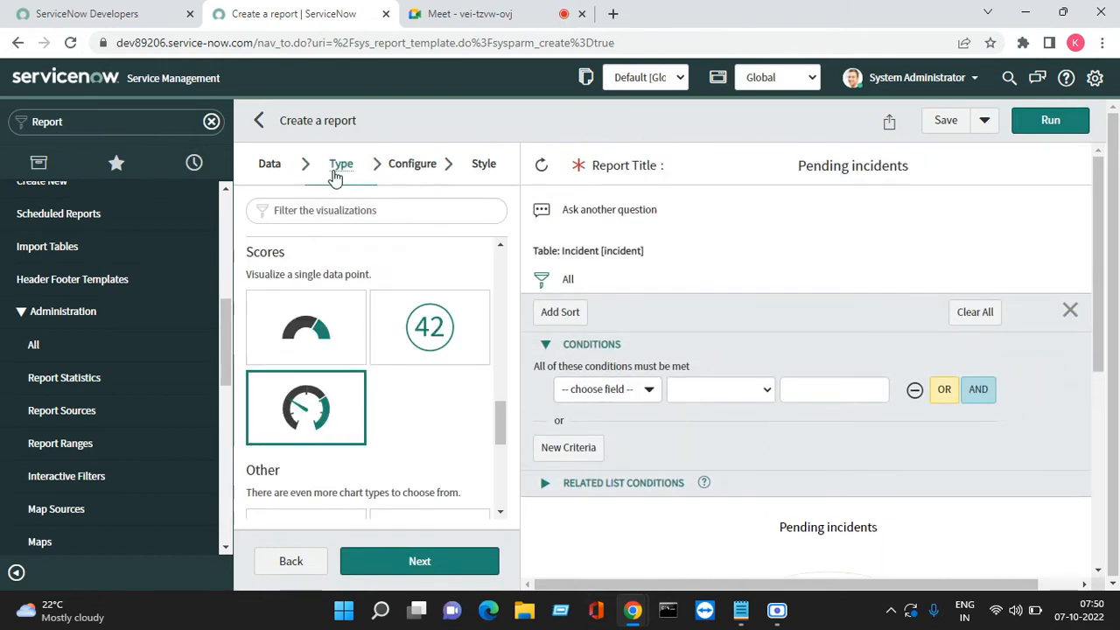
pyautogui.scroll(-2, 406, 413)
pyautogui.scroll(-1, 405, 414)
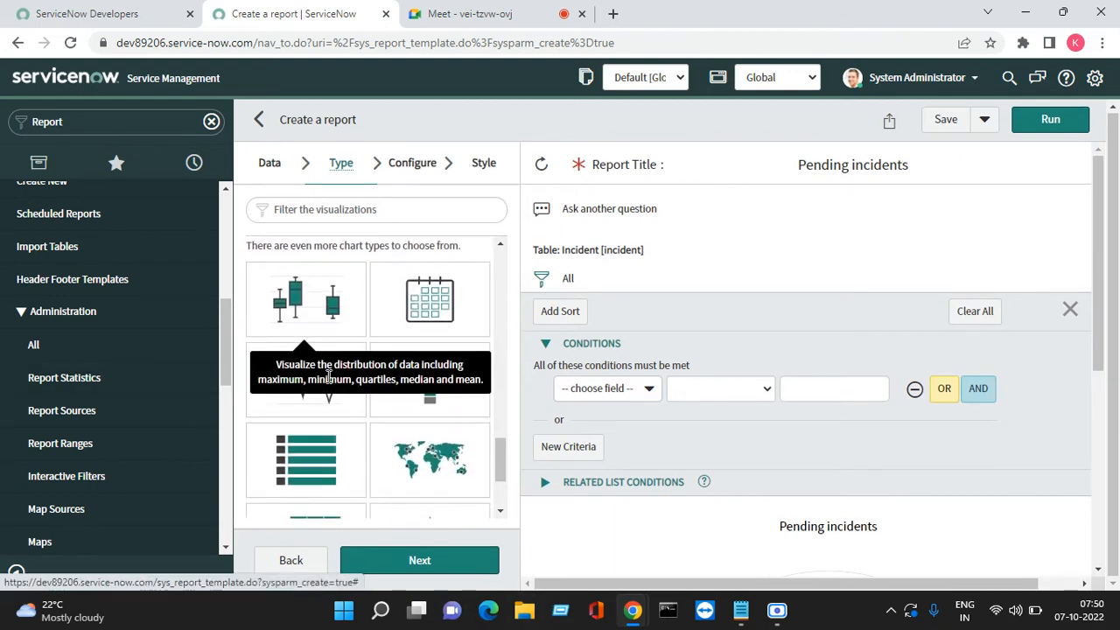
# Make the report a Box chart measured by Child Incidents and run it
pyautogui.click(315, 311)
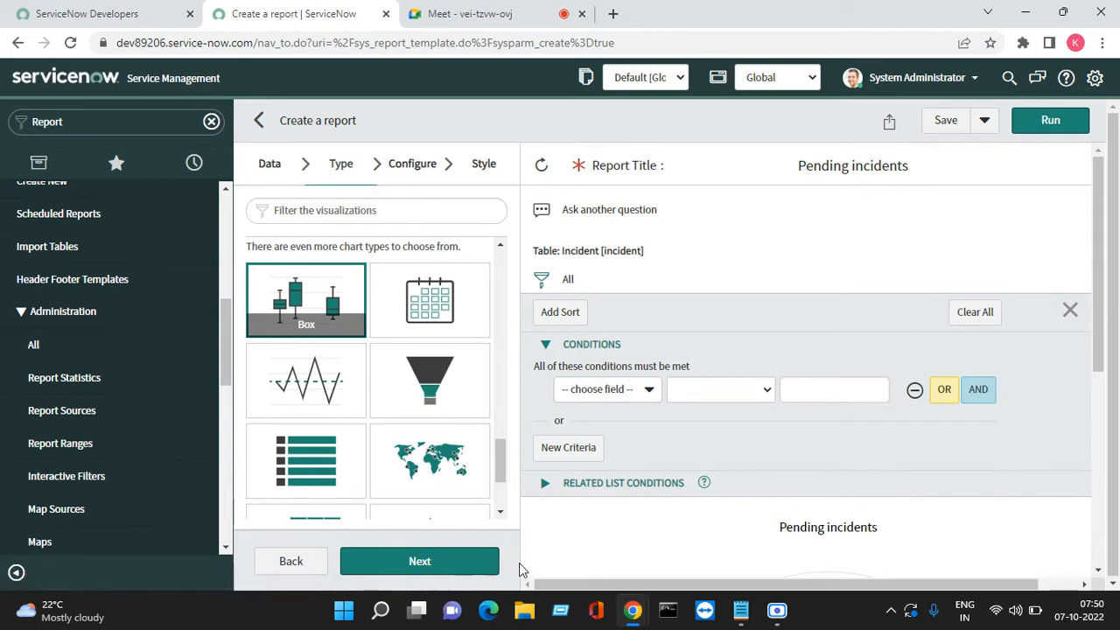
pyautogui.click(449, 564)
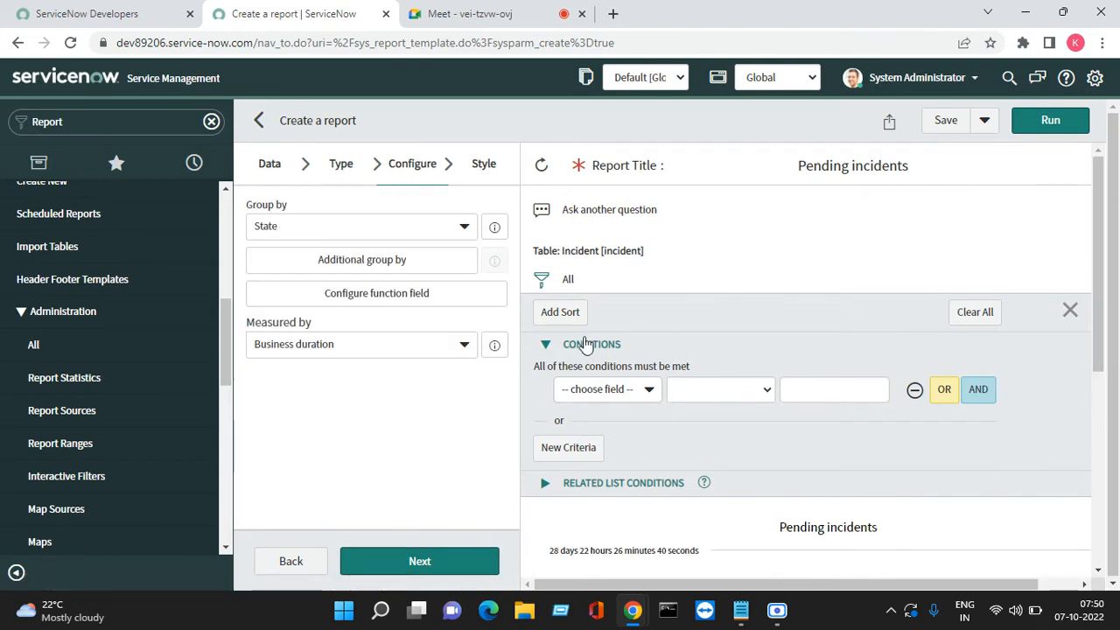
pyautogui.click(464, 348)
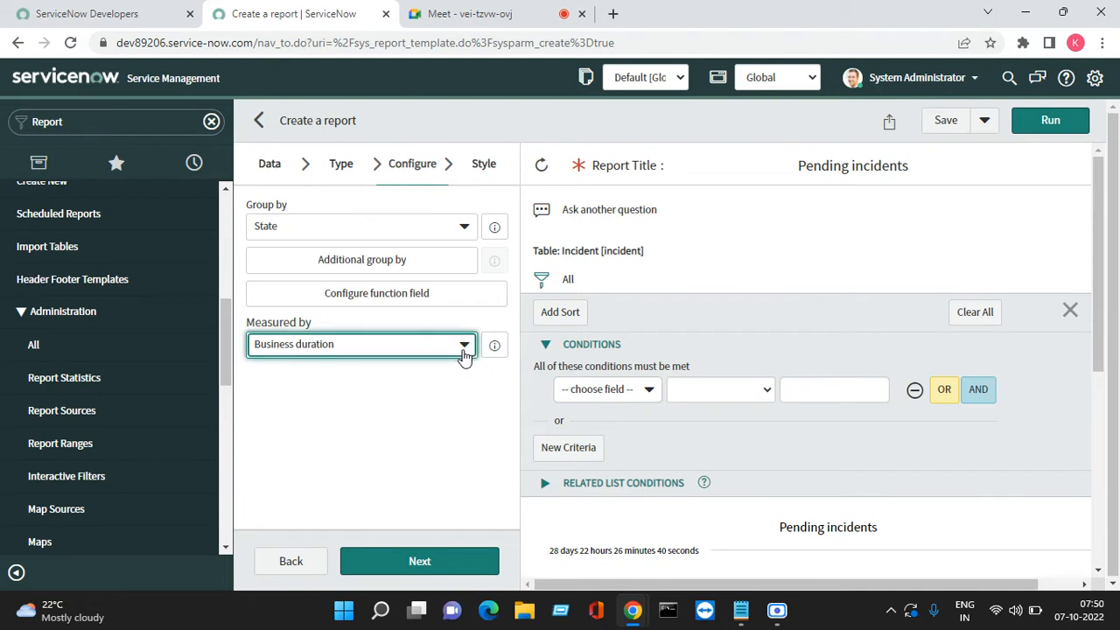
pyautogui.click(463, 354)
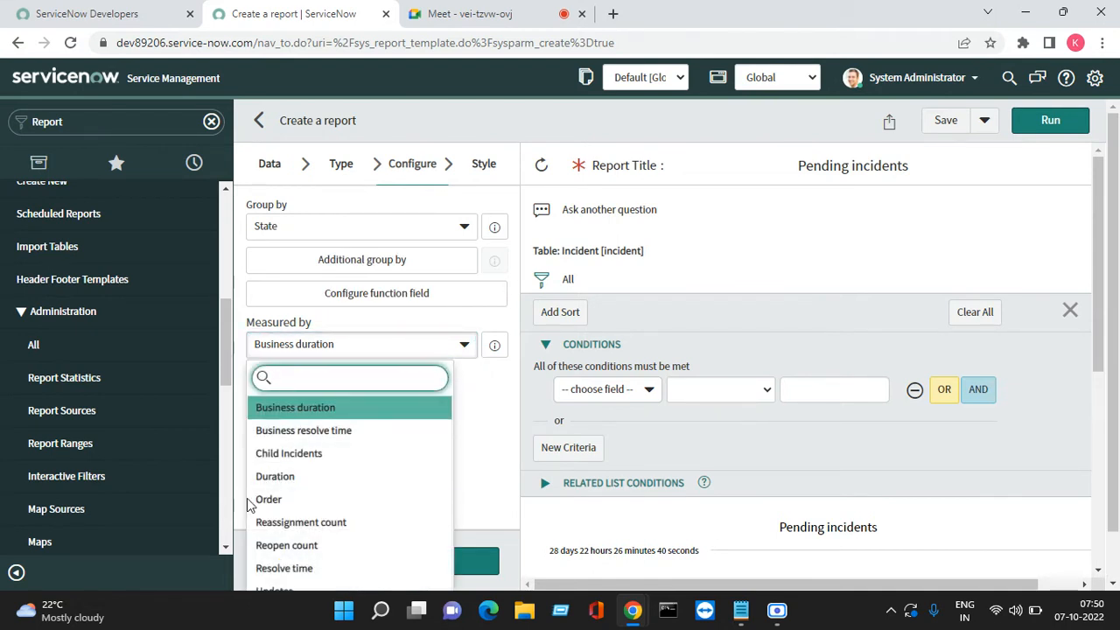
pyautogui.scroll(-1, 341, 495)
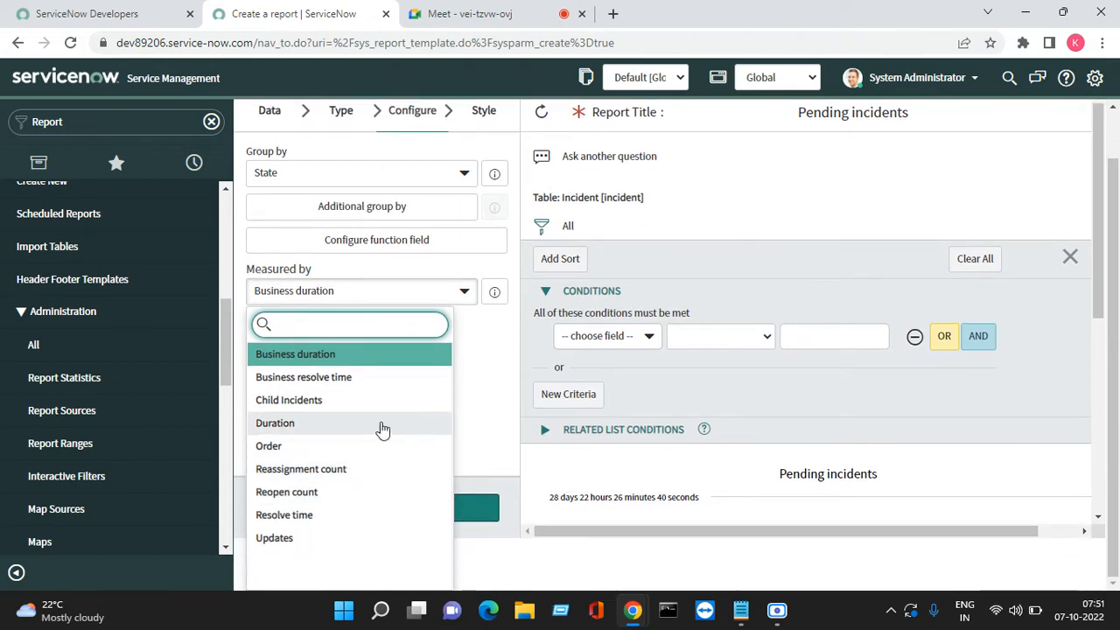
pyautogui.click(304, 402)
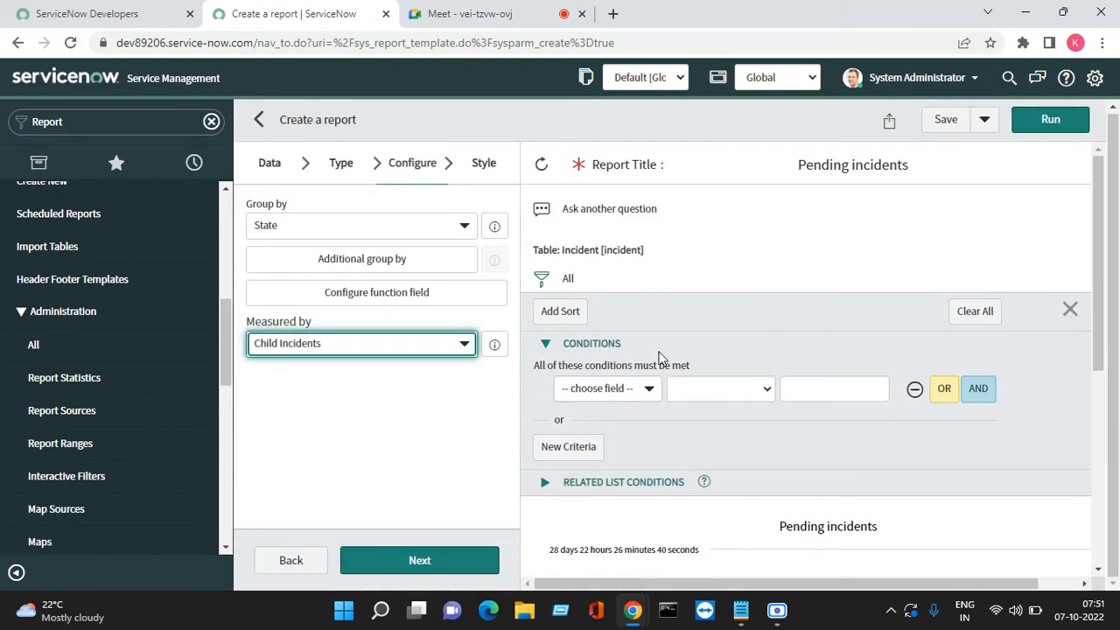
pyautogui.click(1050, 122)
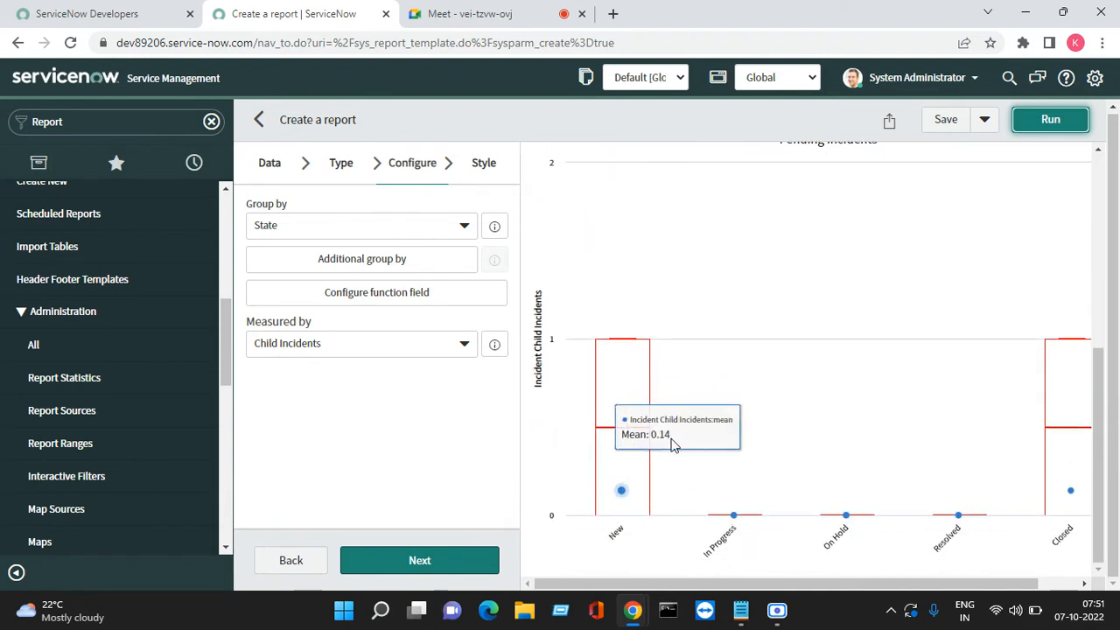
pyautogui.moveTo(612, 370)
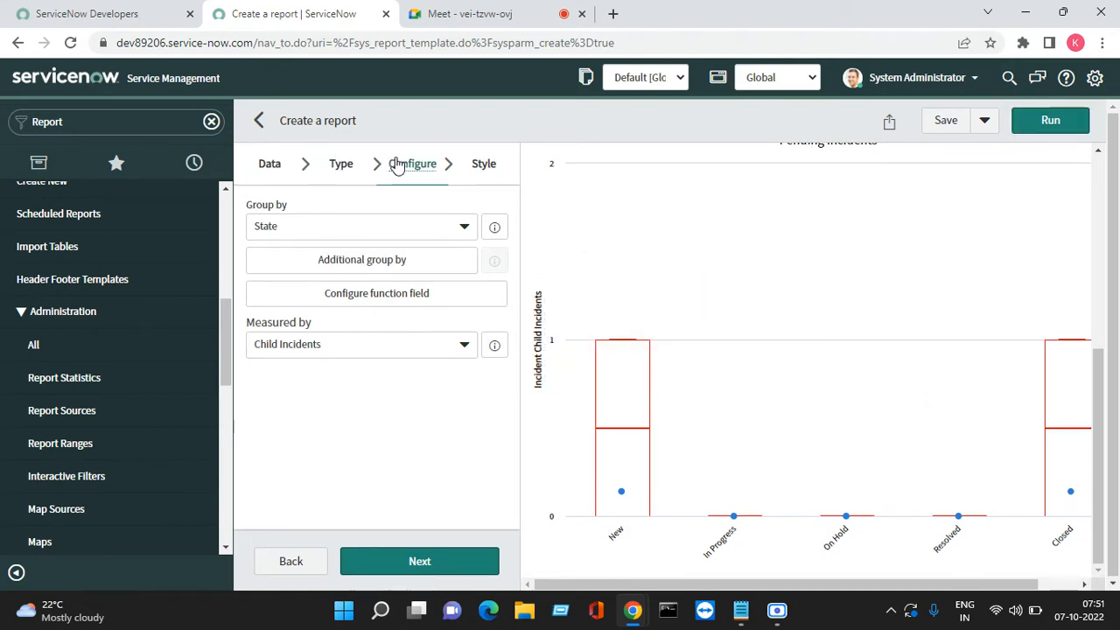
# Change the report to a Calendar view and run it
pyautogui.click(348, 166)
pyautogui.click(436, 300)
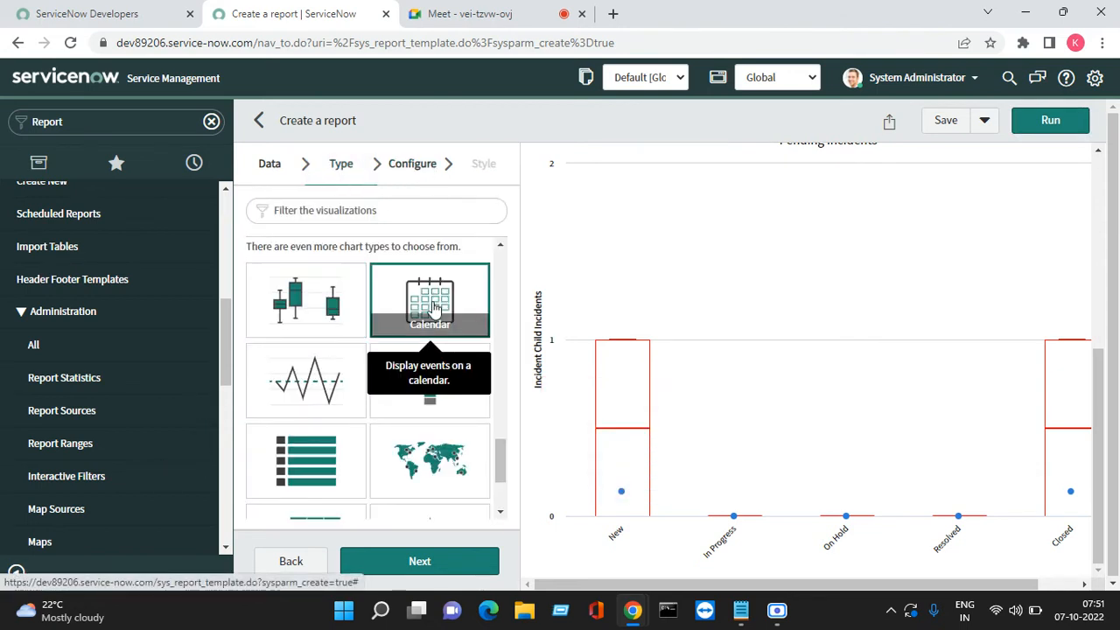
pyautogui.click(1051, 122)
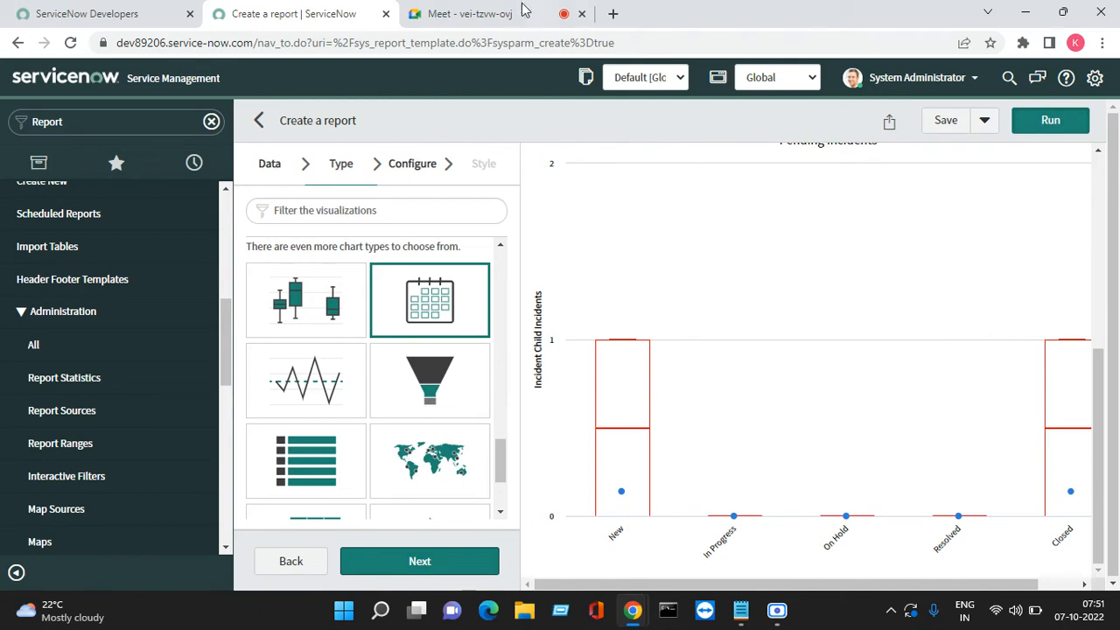
# Admit the waiting participant into the Google Meet call, then return to ServiceNow
pyautogui.click(470, 13)
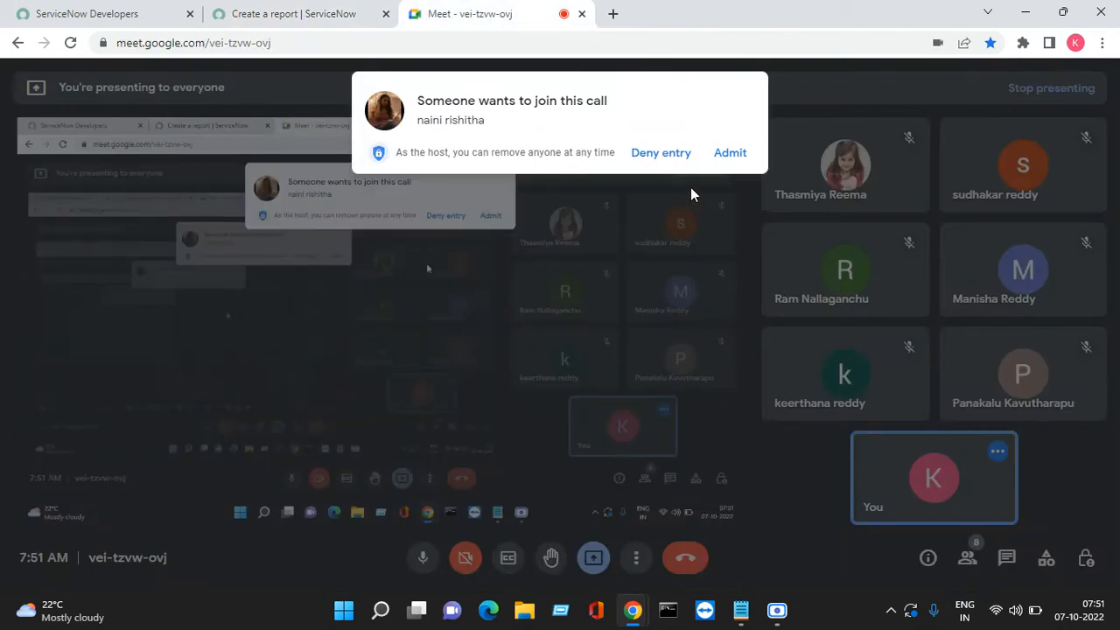
pyautogui.click(730, 154)
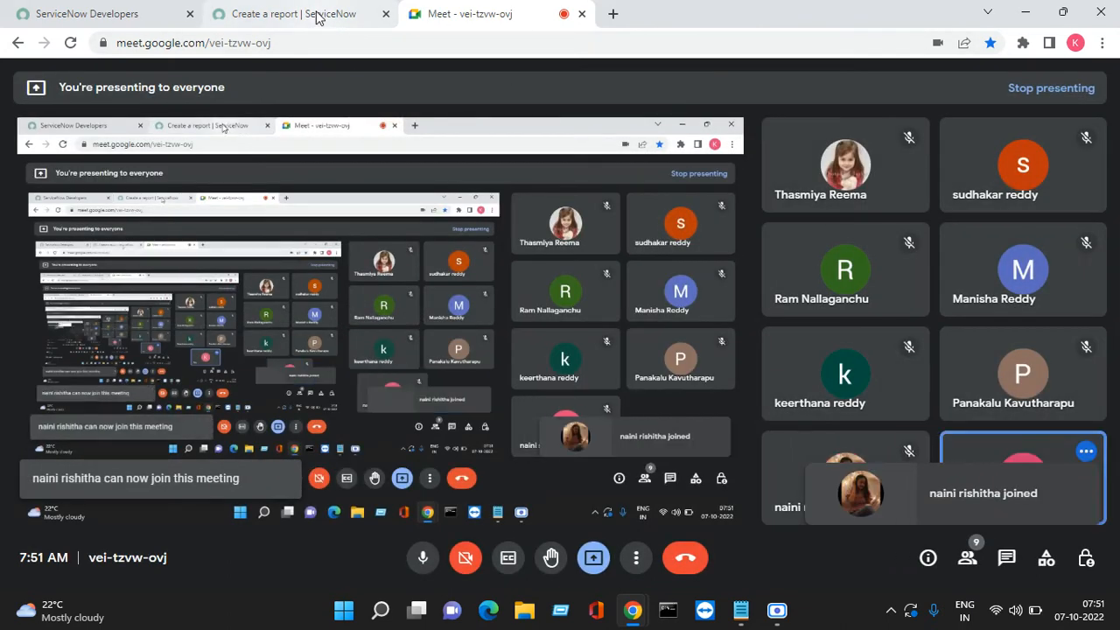
pyautogui.click(316, 16)
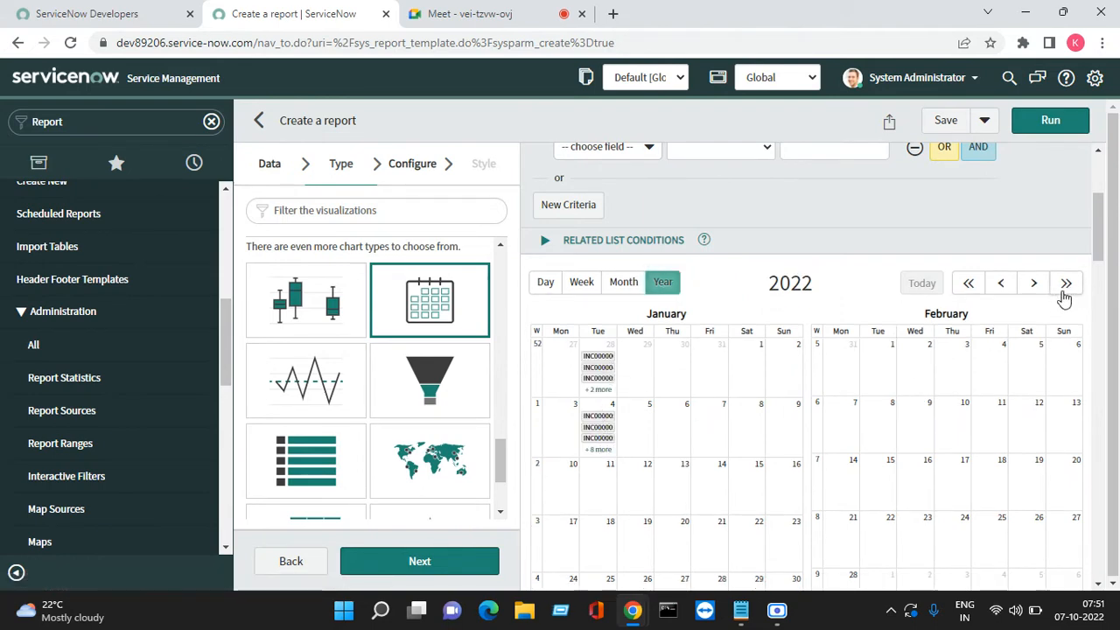
# Select the Control chart visualization for the Pending incidents report
pyautogui.click(319, 381)
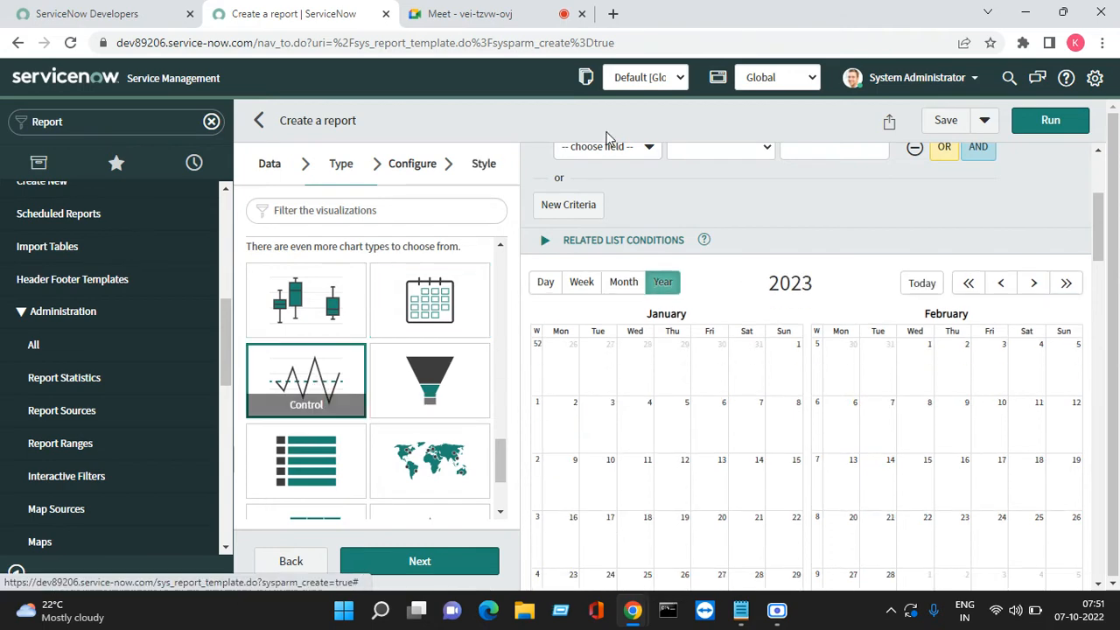
# Trend the control chart by Created and run it, showing quarterly counts from 2014 to 2022
pyautogui.click(444, 561)
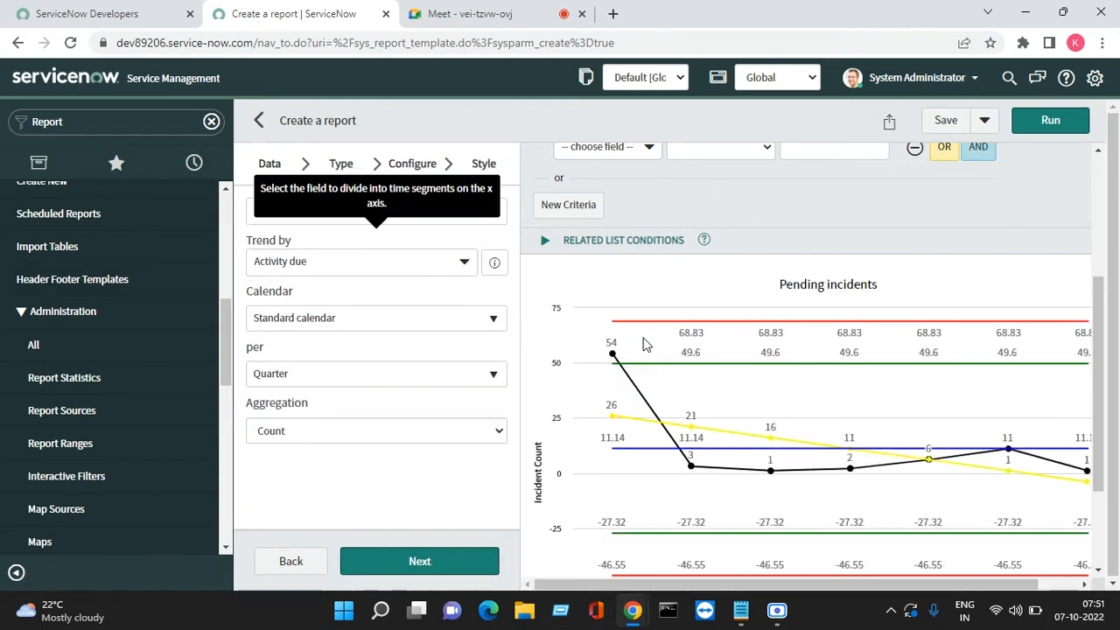
pyautogui.click(423, 277)
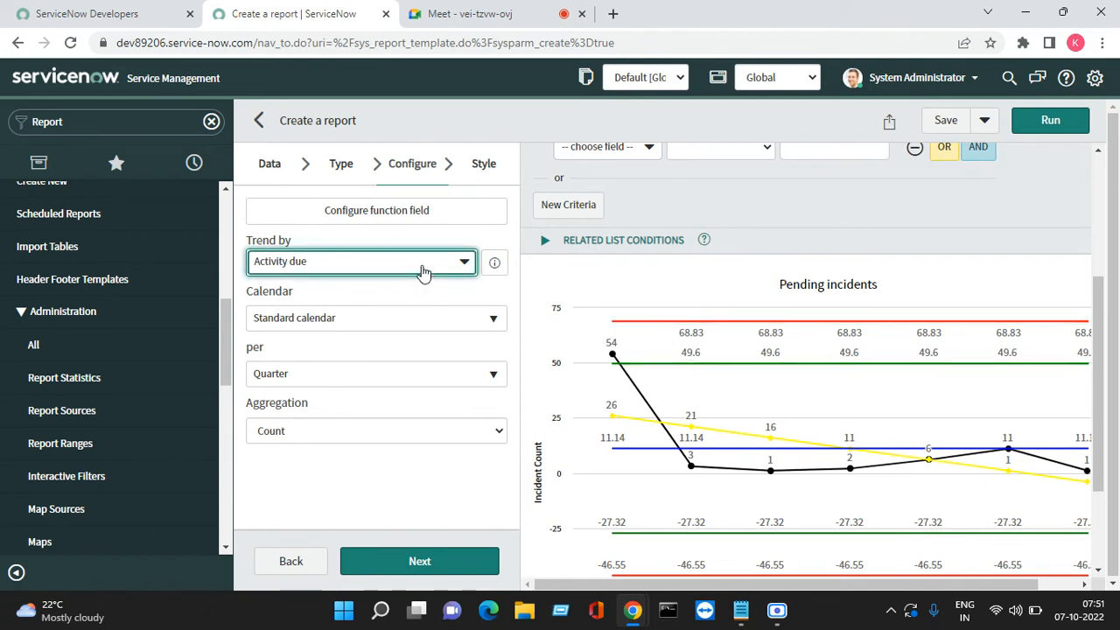
pyautogui.click(434, 267)
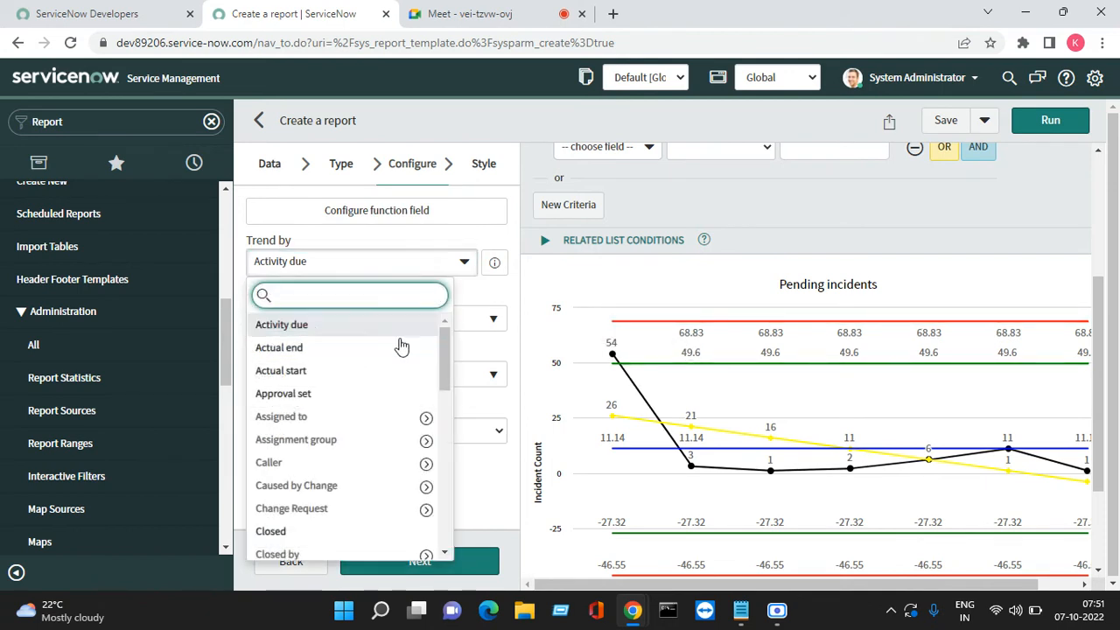
pyautogui.scroll(-6, 339, 487)
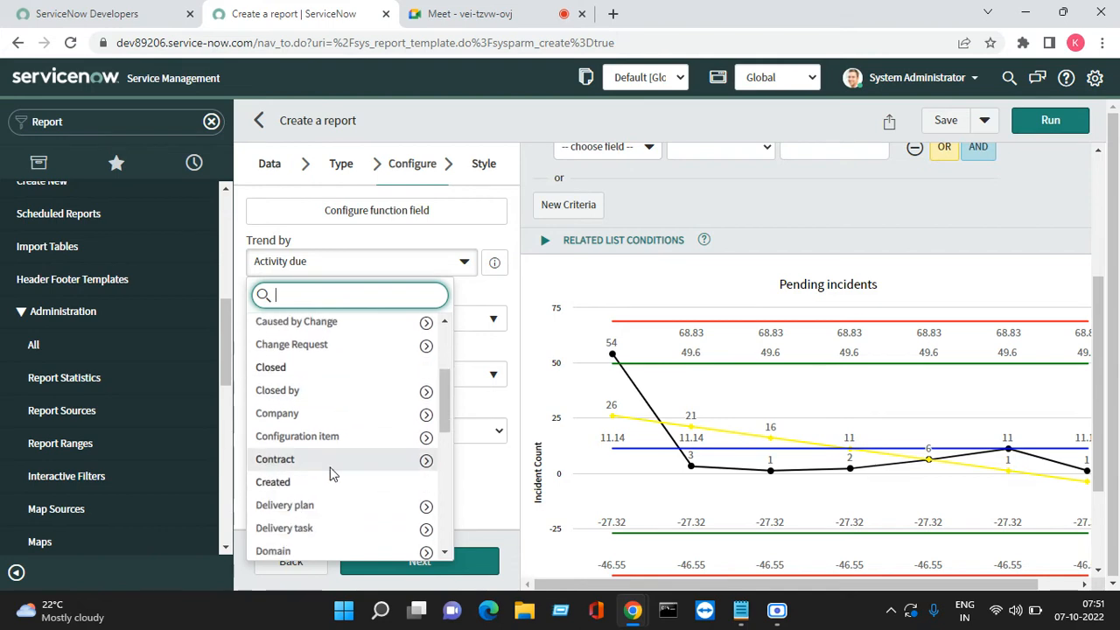
pyautogui.click(273, 401)
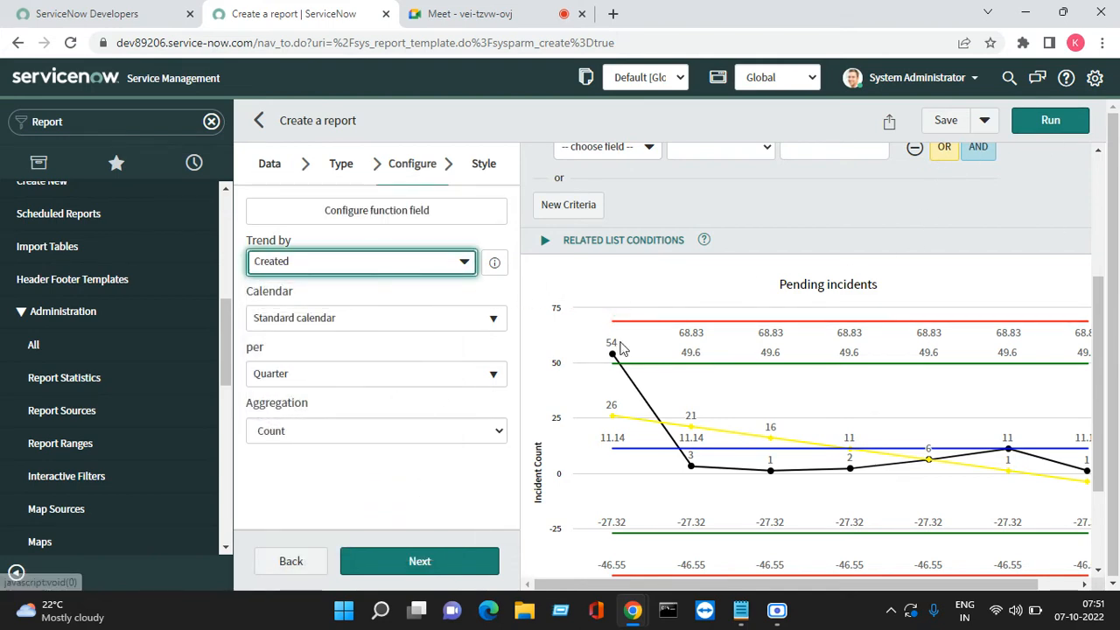
pyautogui.click(1051, 120)
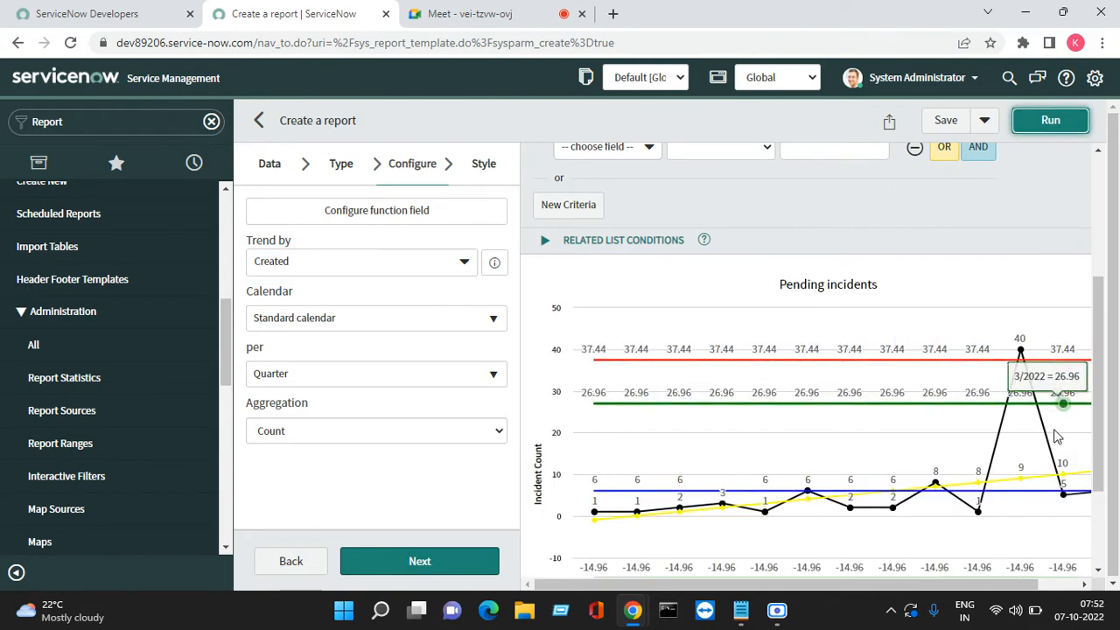
pyautogui.scroll(-3, 738, 464)
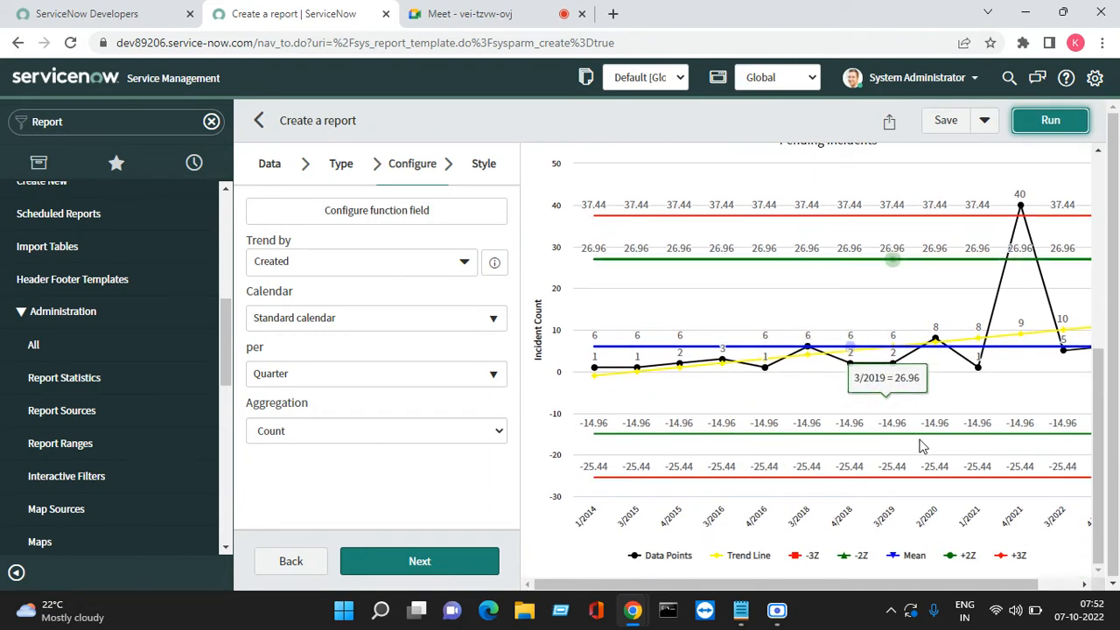
pyautogui.click(341, 164)
# Make the report a Funnel chart with a data table displayed beneath it
pyautogui.click(398, 364)
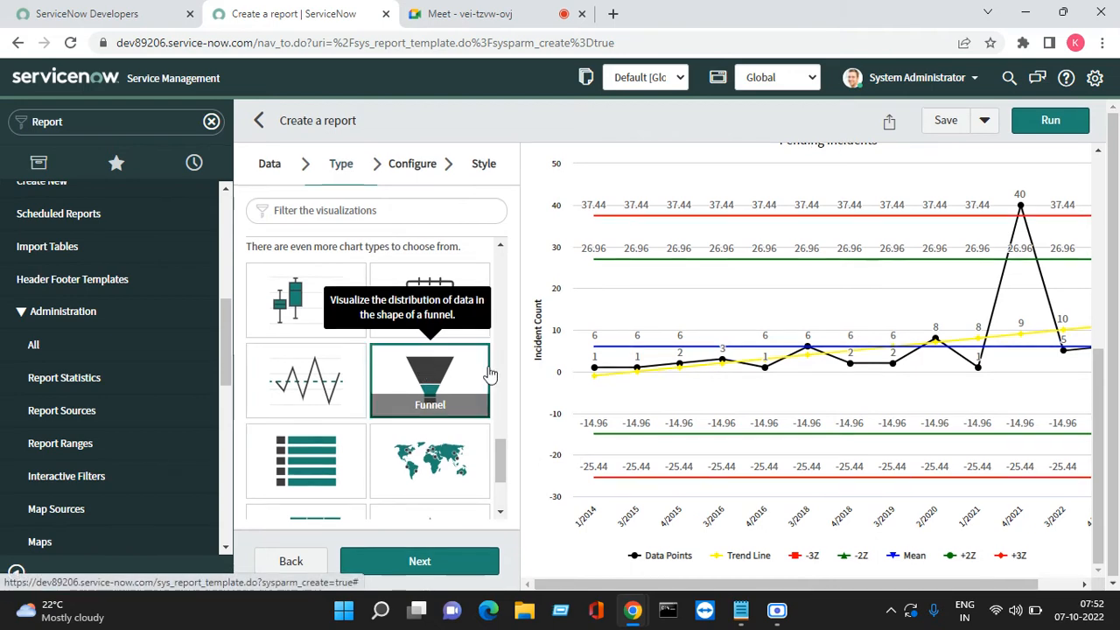
pyautogui.click(1052, 120)
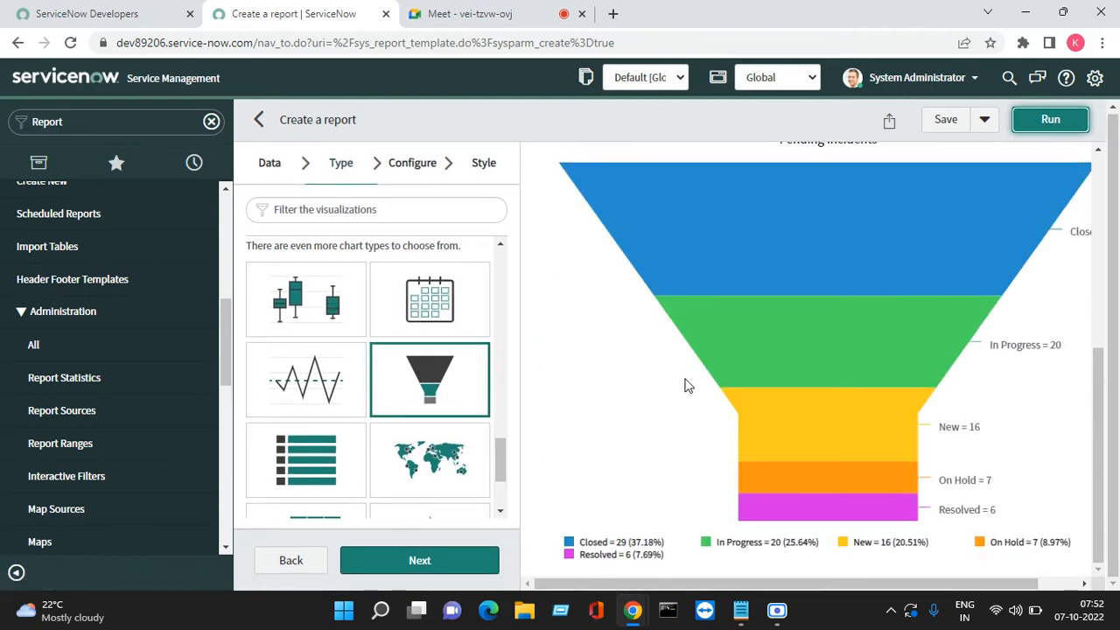
pyautogui.click(412, 171)
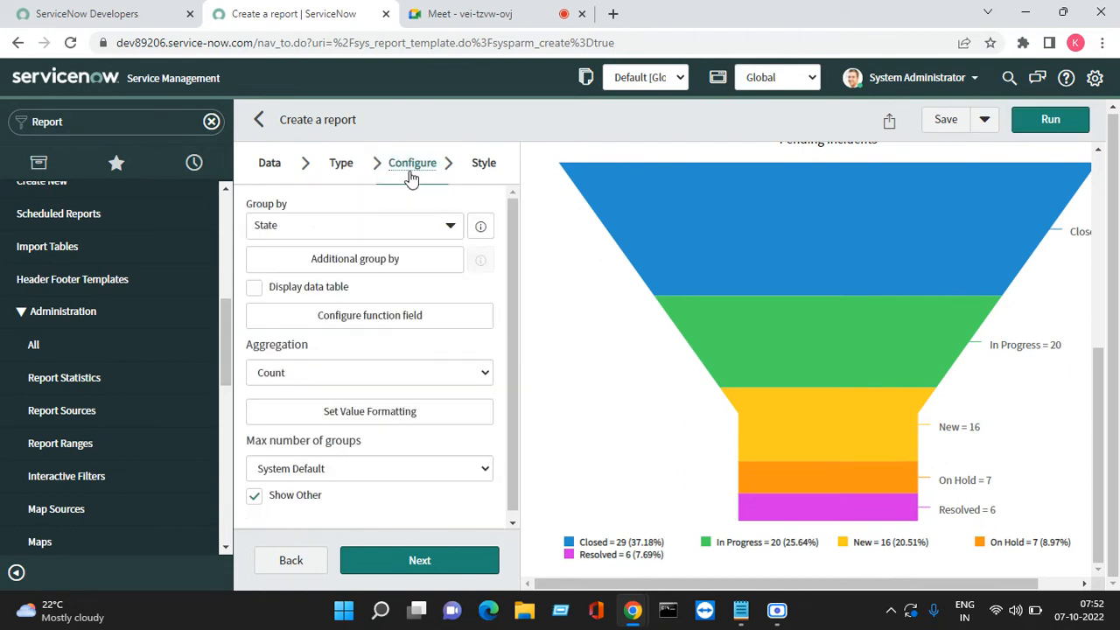
pyautogui.click(253, 288)
pyautogui.click(1043, 120)
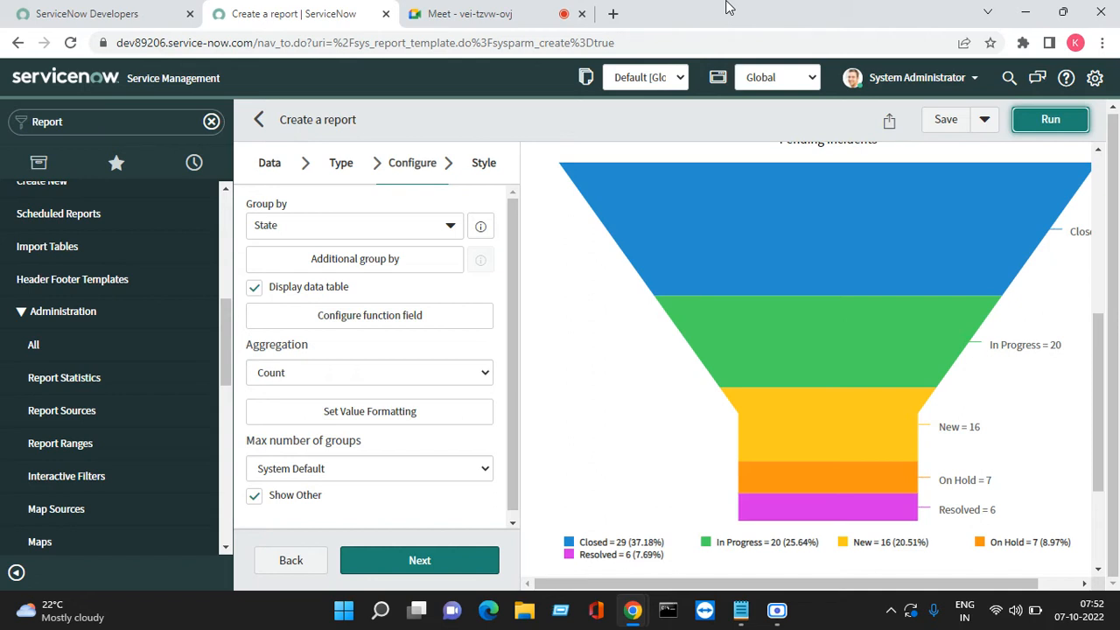
# Highlight the Closed row in the data table: 29 incidents, 37.18%
pyautogui.moveTo(704, 348)
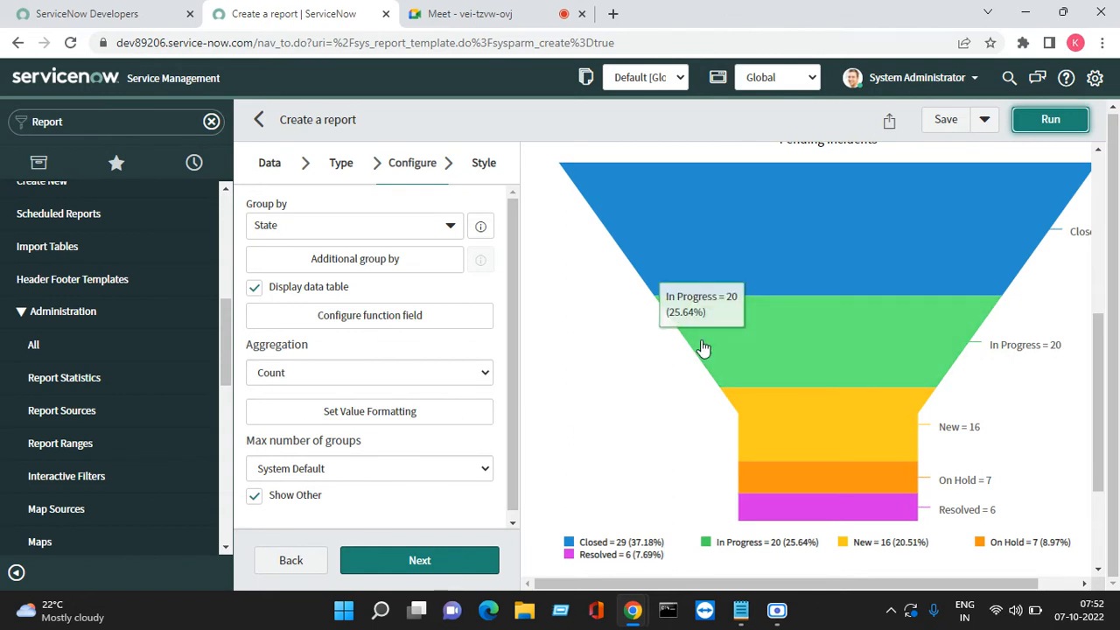
pyautogui.scroll(1, 703, 348)
pyautogui.scroll(-3, 690, 372)
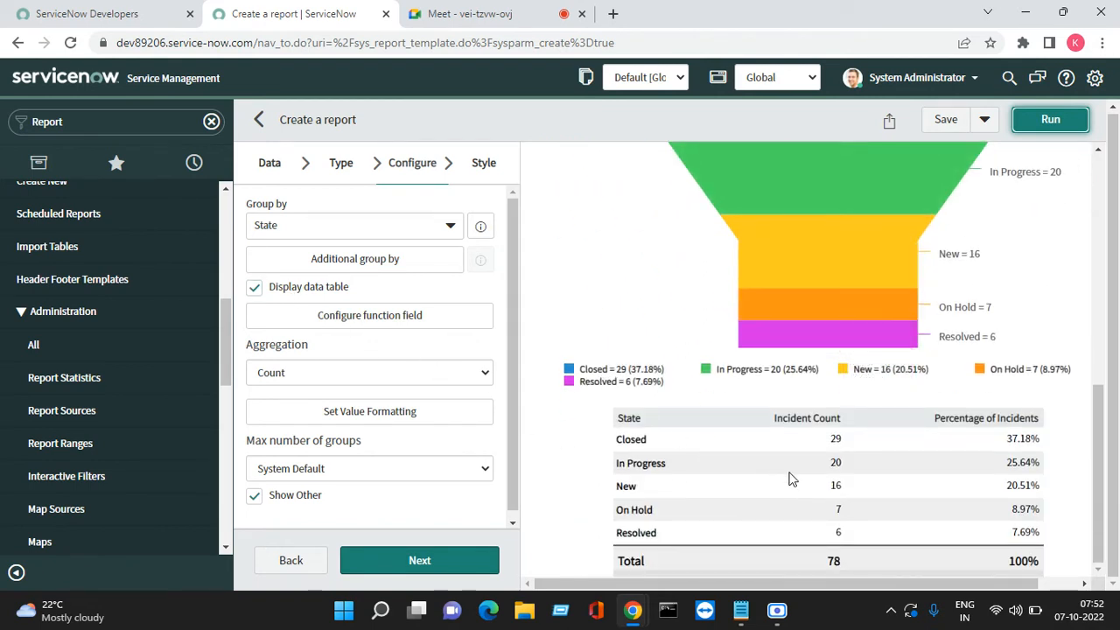
pyautogui.moveTo(621, 441); pyautogui.dragTo(629, 445)
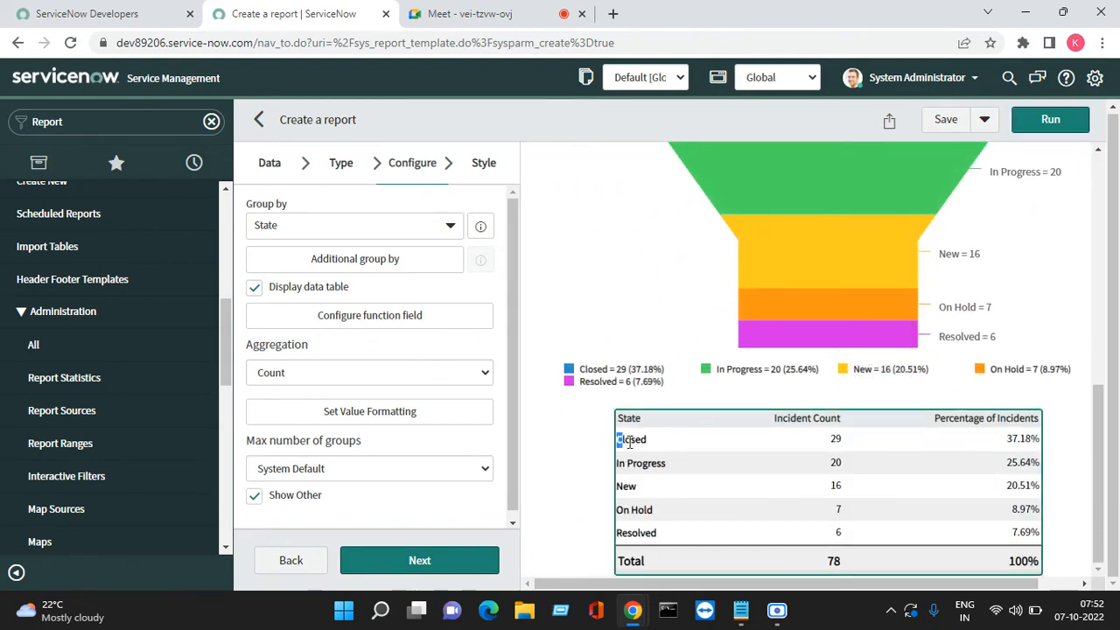
pyautogui.moveTo(827, 448); pyautogui.dragTo(840, 444)
pyautogui.moveTo(997, 447); pyautogui.dragTo(1040, 442)
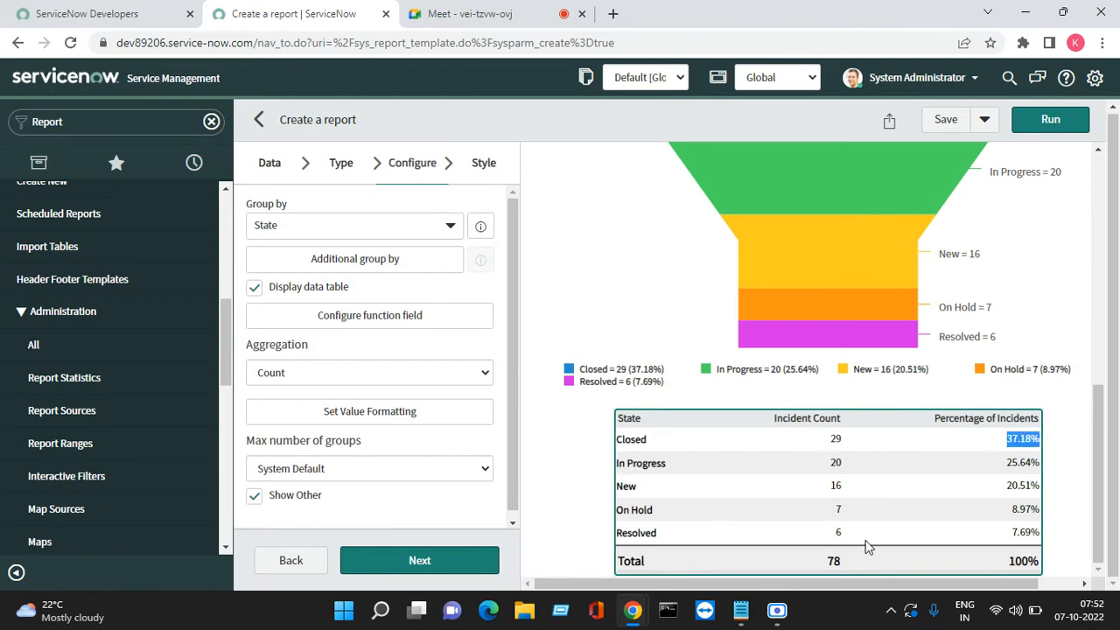
# Show Pending incidents as a List grouped by State, totalling 78 incidents
pyautogui.click(341, 166)
pyautogui.scroll(-3, 392, 470)
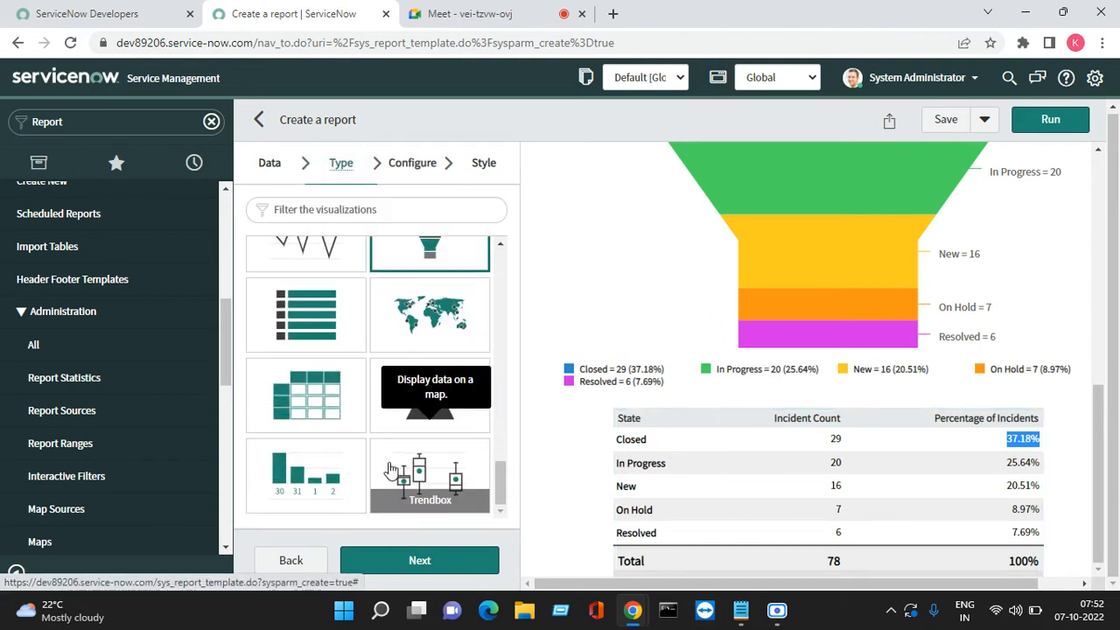
pyautogui.click(306, 308)
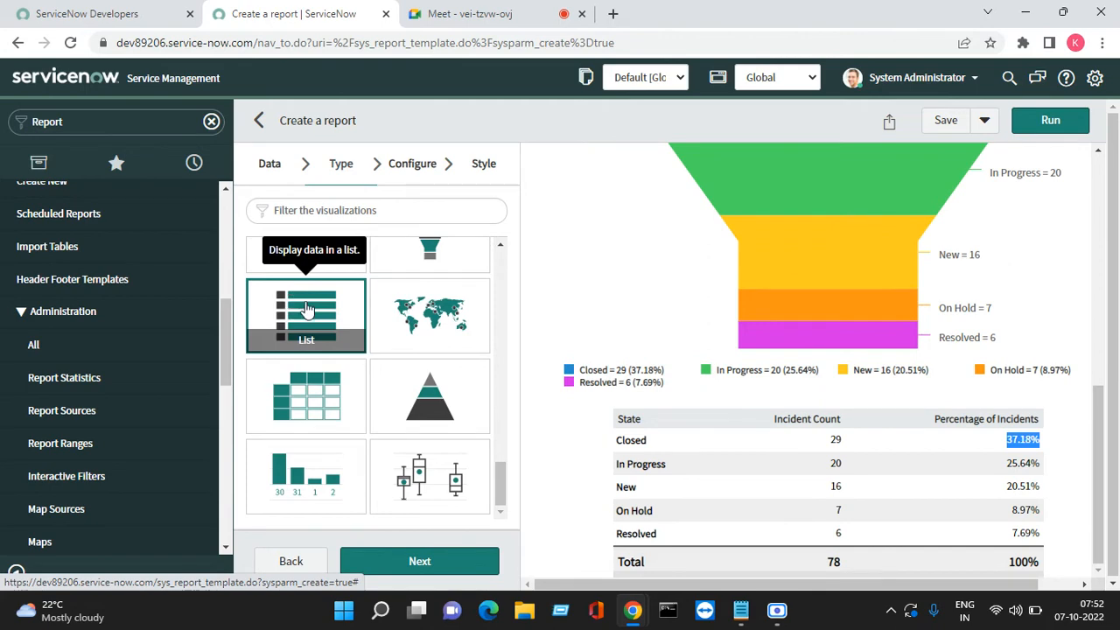
pyautogui.click(1048, 119)
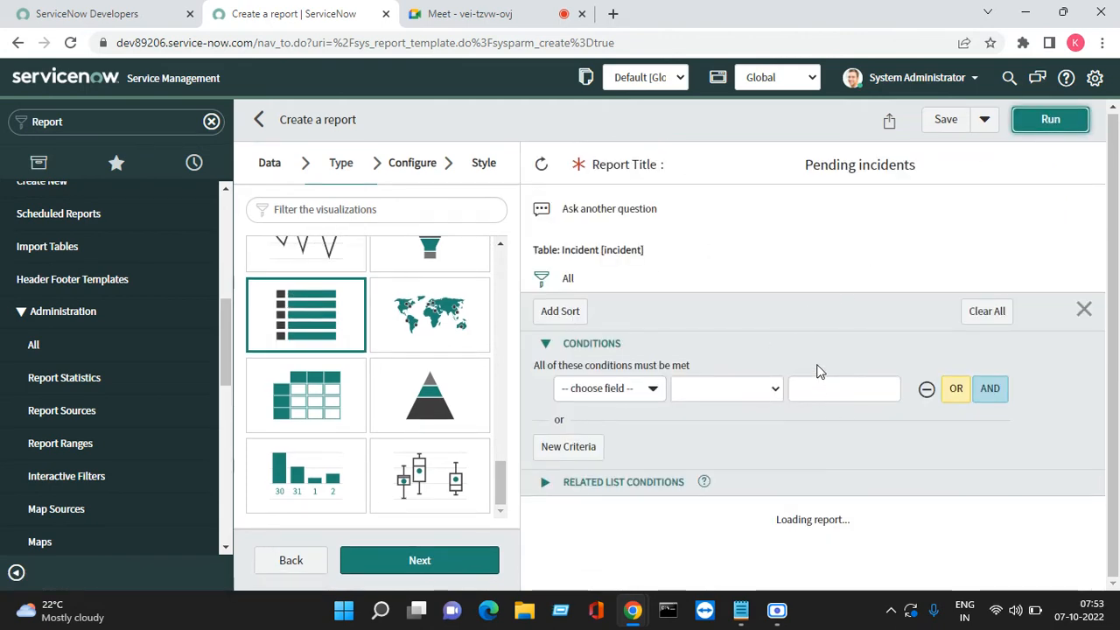
pyautogui.scroll(-3, 788, 526)
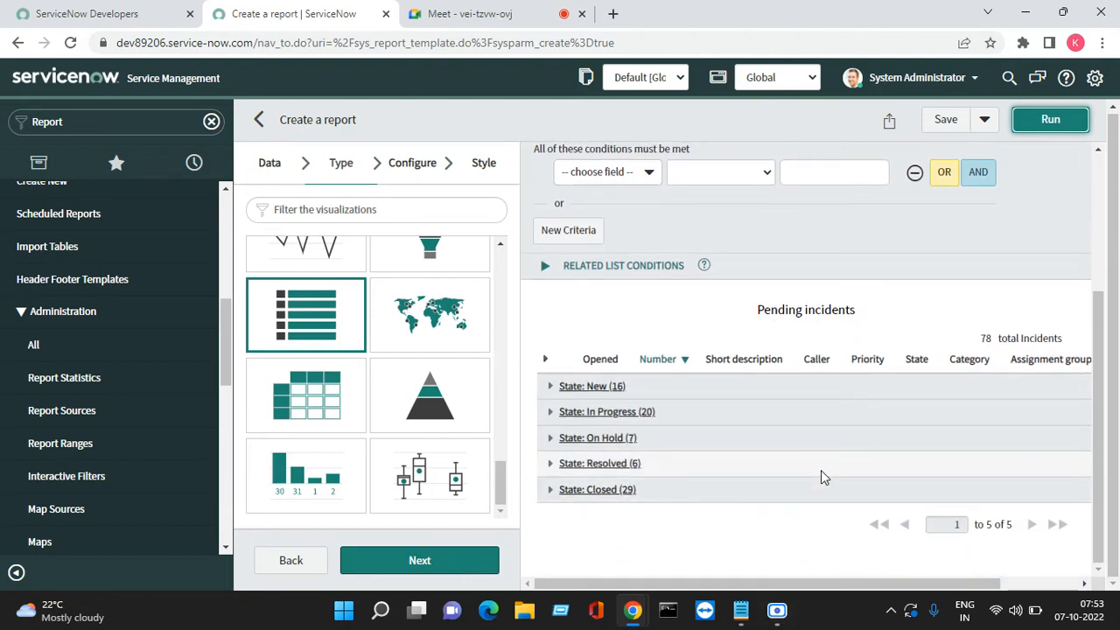
# Try the Map visualization, which needs Map data, then select Pivot table instead
pyautogui.click(430, 315)
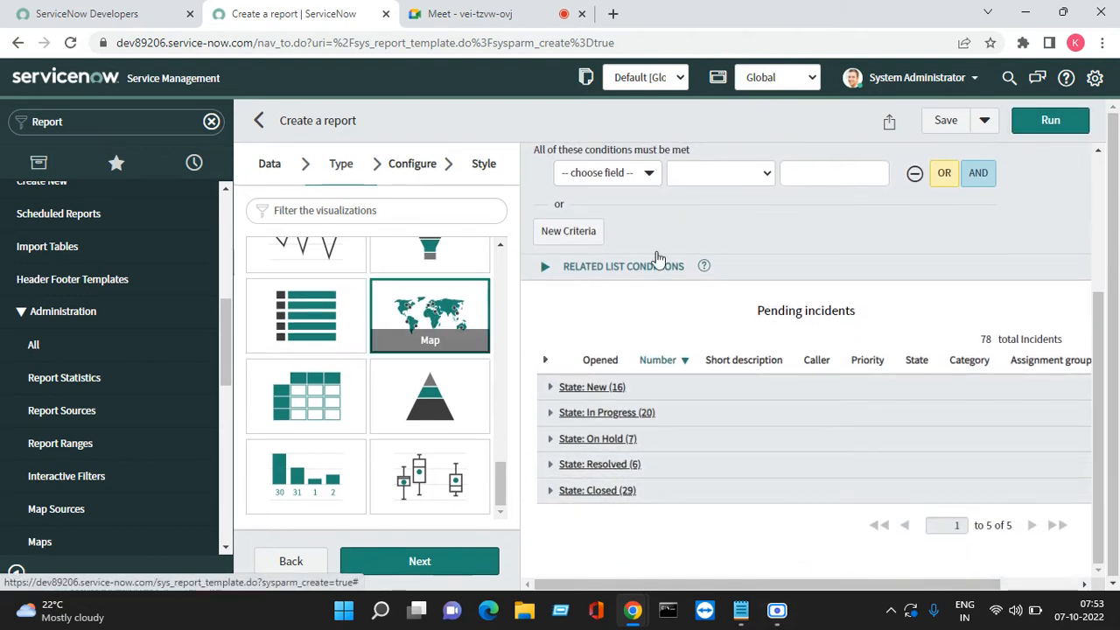
pyautogui.click(1050, 125)
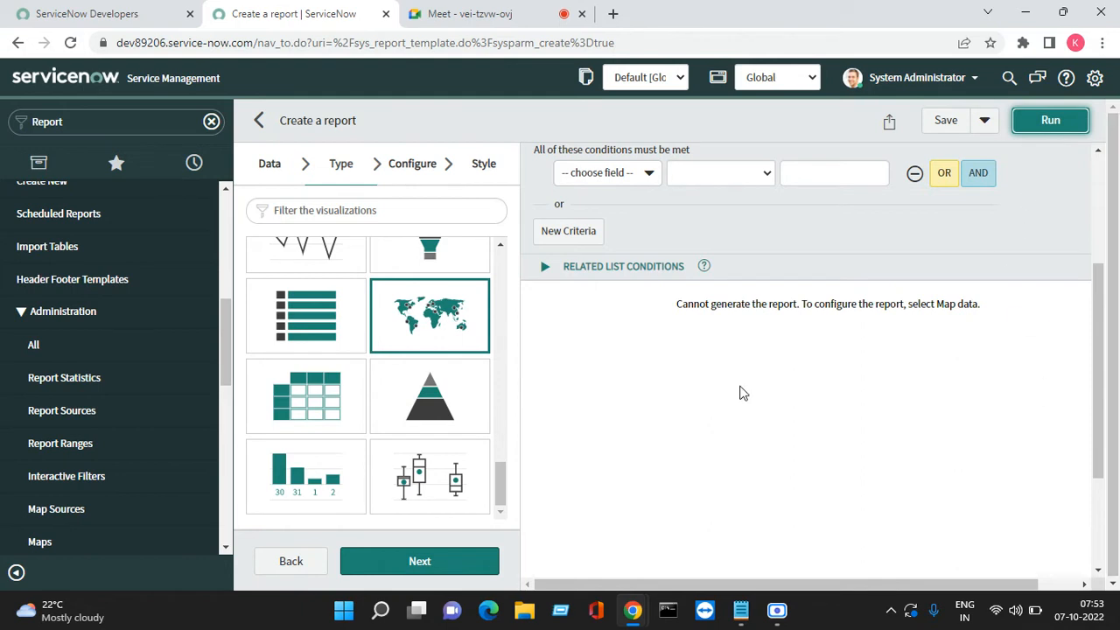
pyautogui.click(302, 404)
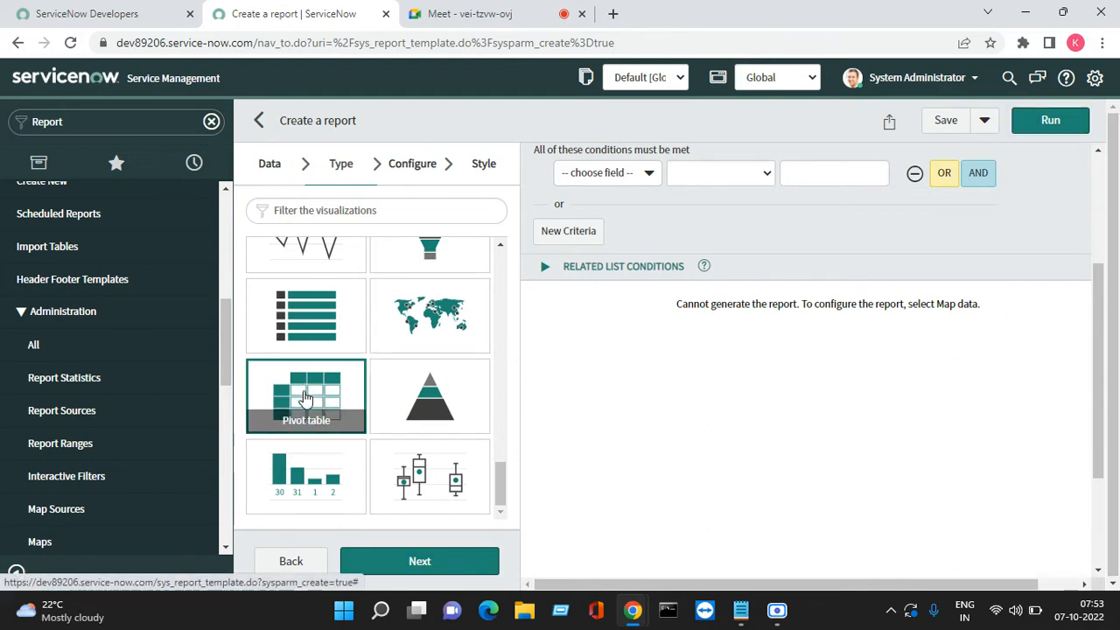
# Build the pivot table with State as rows and Priority as columns, totalling 78
pyautogui.click(434, 564)
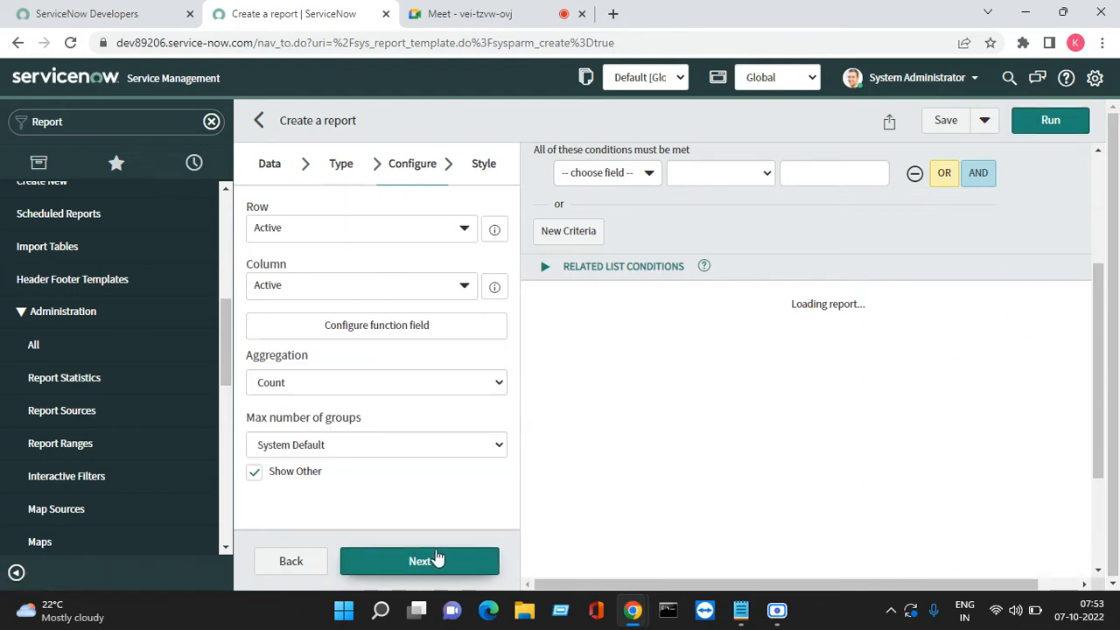
pyautogui.click(348, 230)
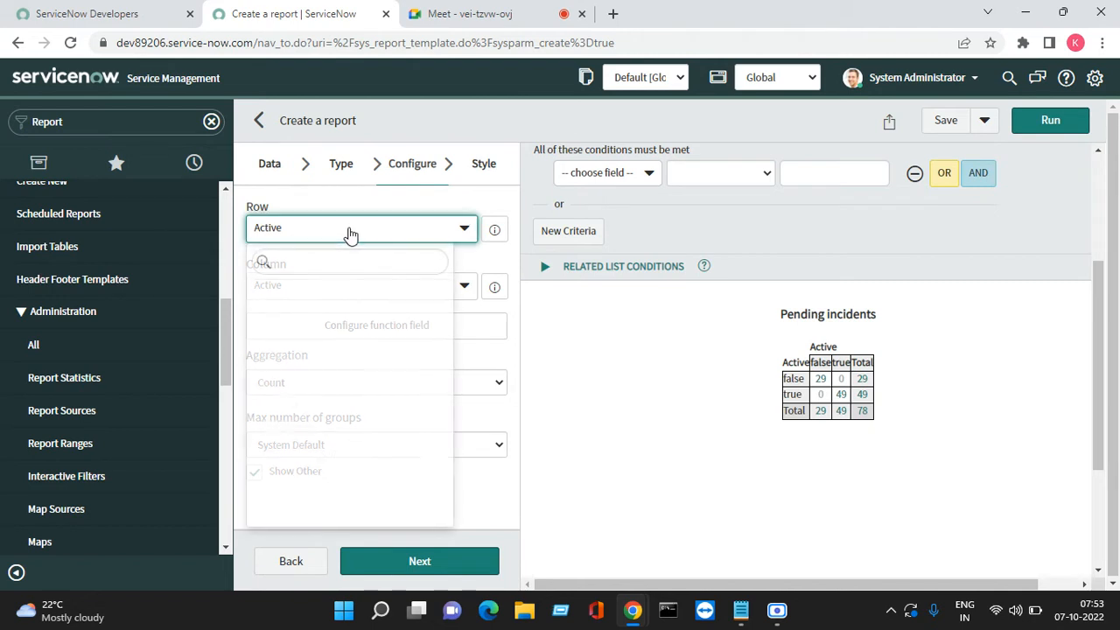
pyautogui.write('sta')
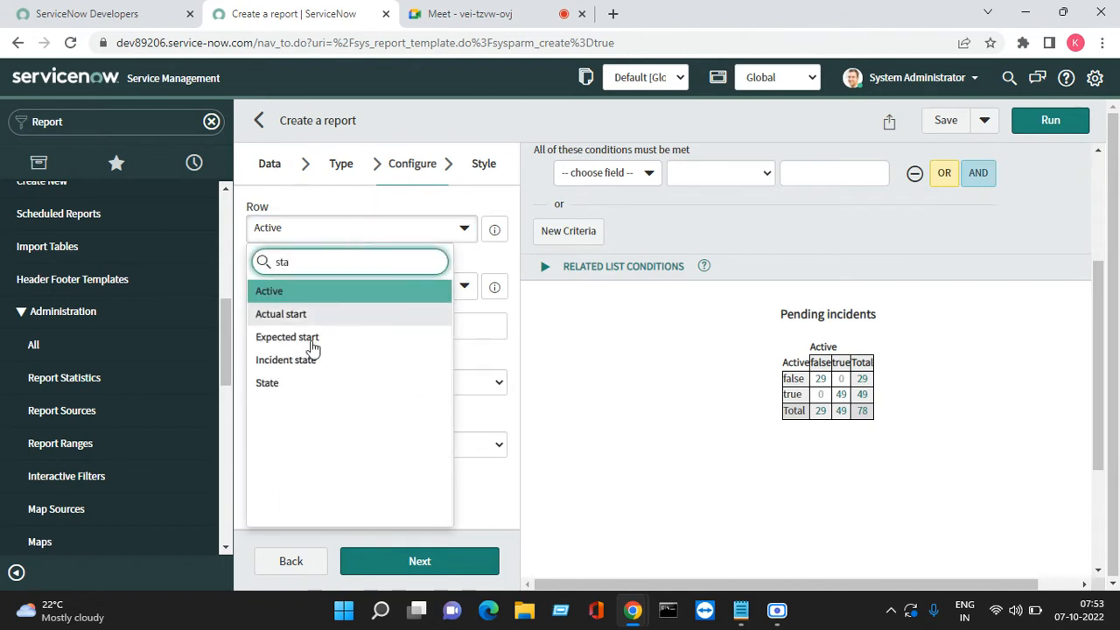
pyautogui.click(300, 385)
pyautogui.click(350, 291)
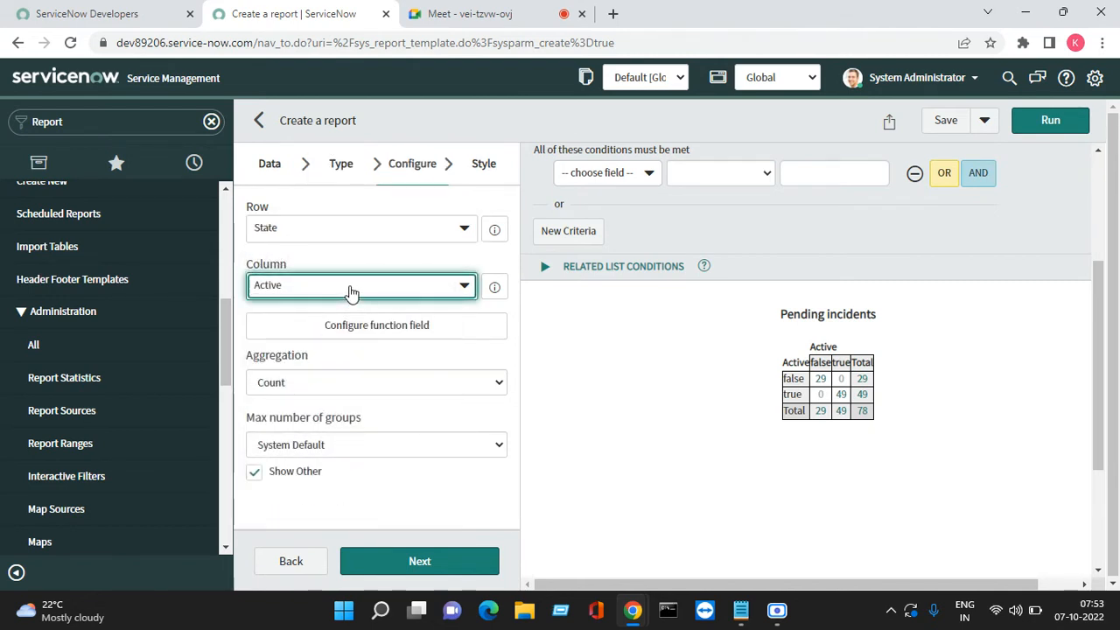
pyautogui.click(350, 291)
pyautogui.write('prio')
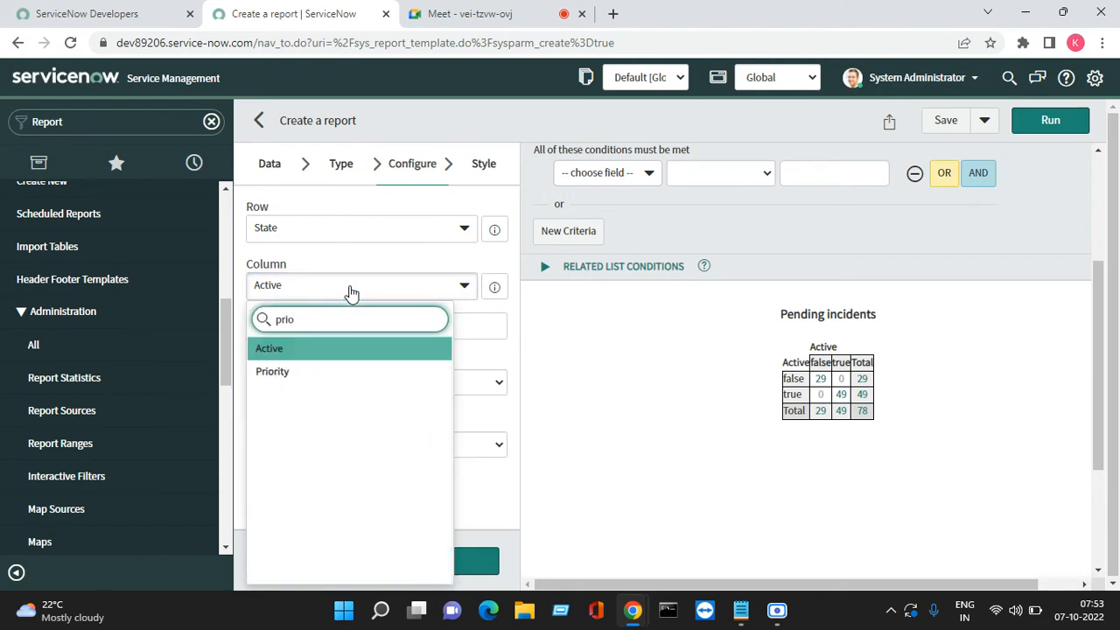
pyautogui.click(317, 372)
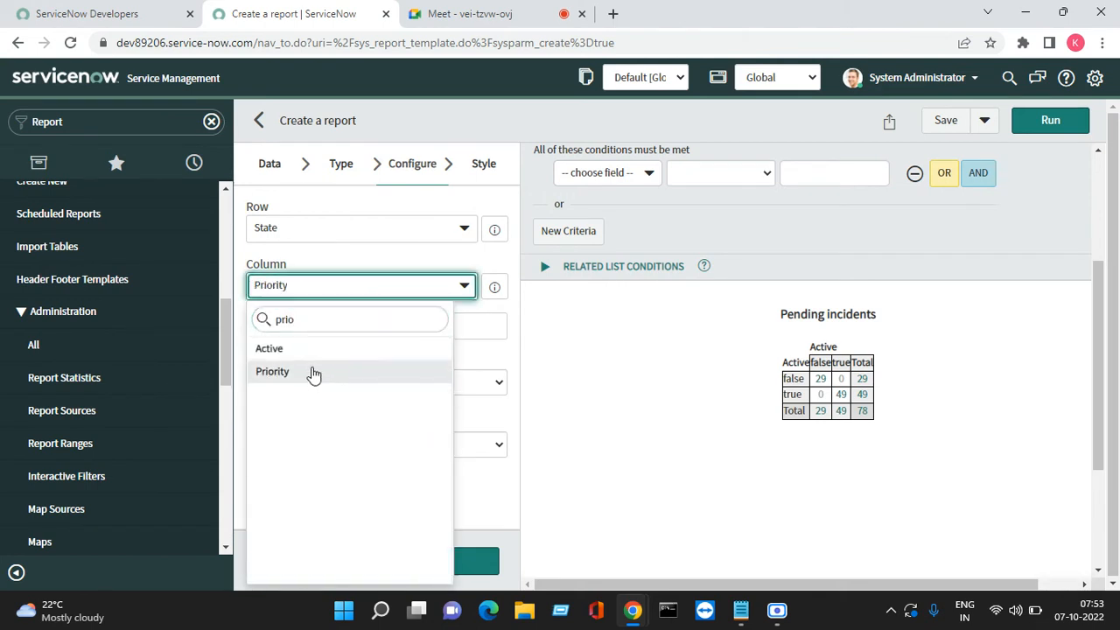
pyautogui.click(1046, 120)
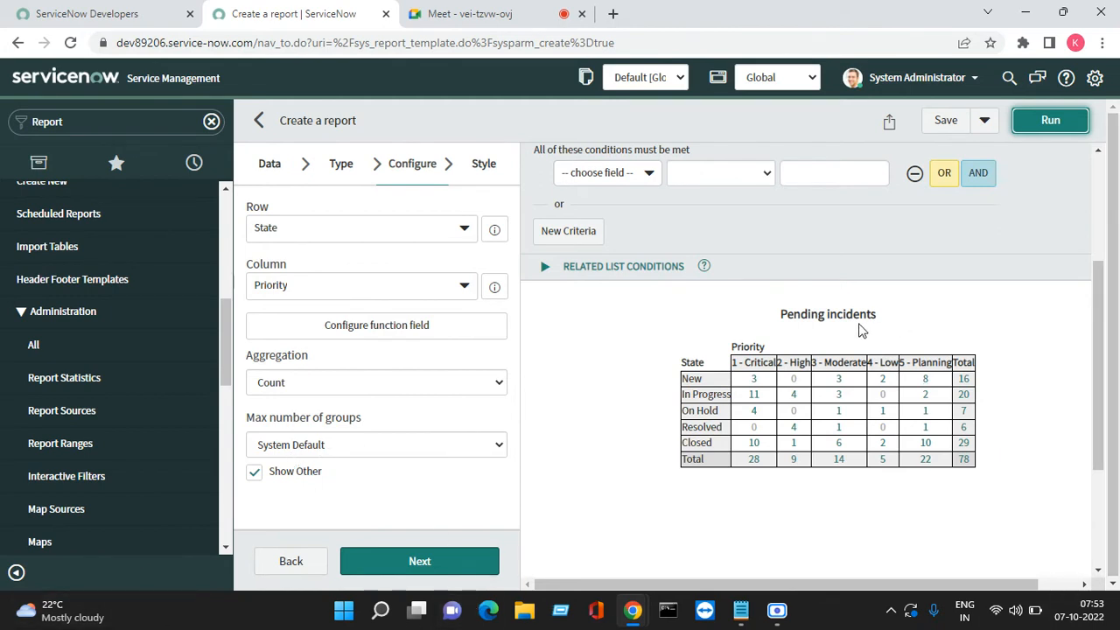
pyautogui.click(350, 168)
# Make the report a Pyramid chart by State with a data table, Closed = 29 at the base
pyautogui.click(460, 392)
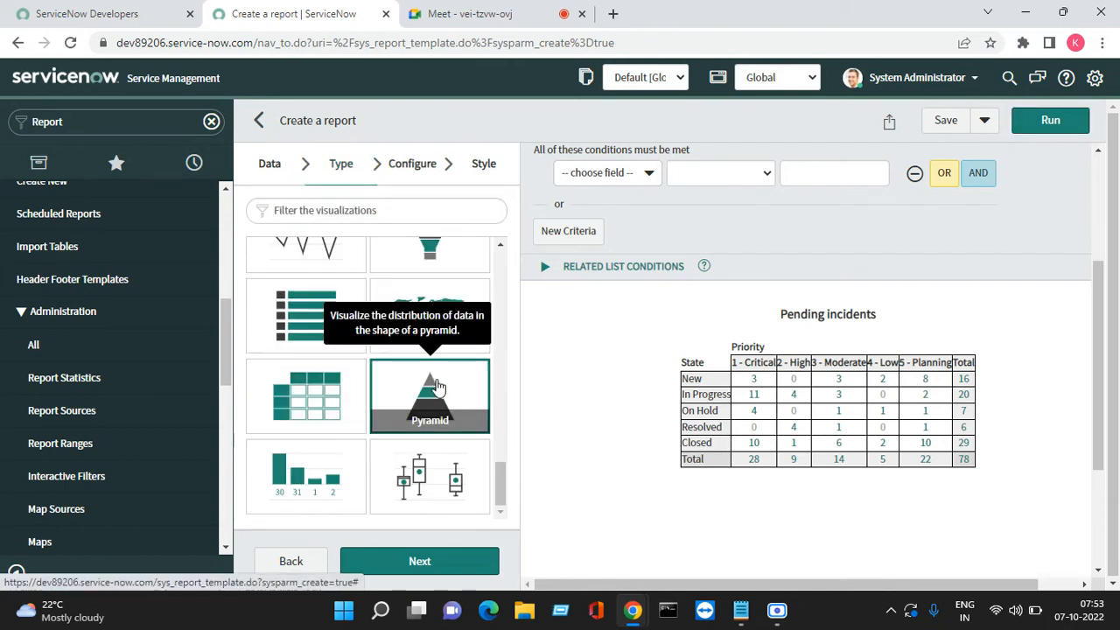
pyautogui.click(413, 560)
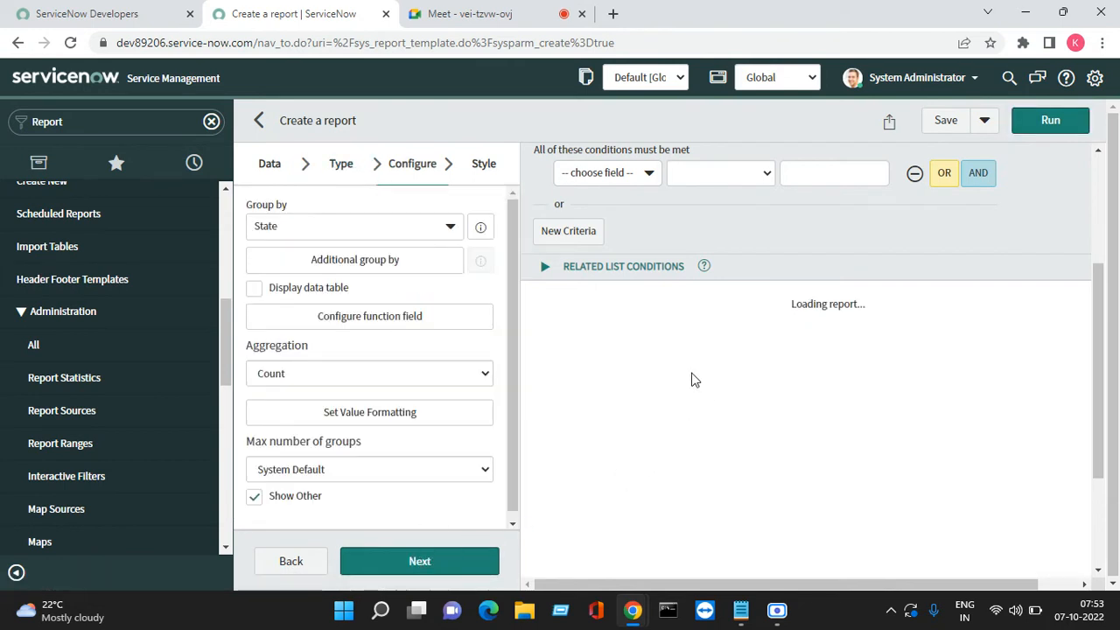
pyautogui.scroll(-3, 818, 438)
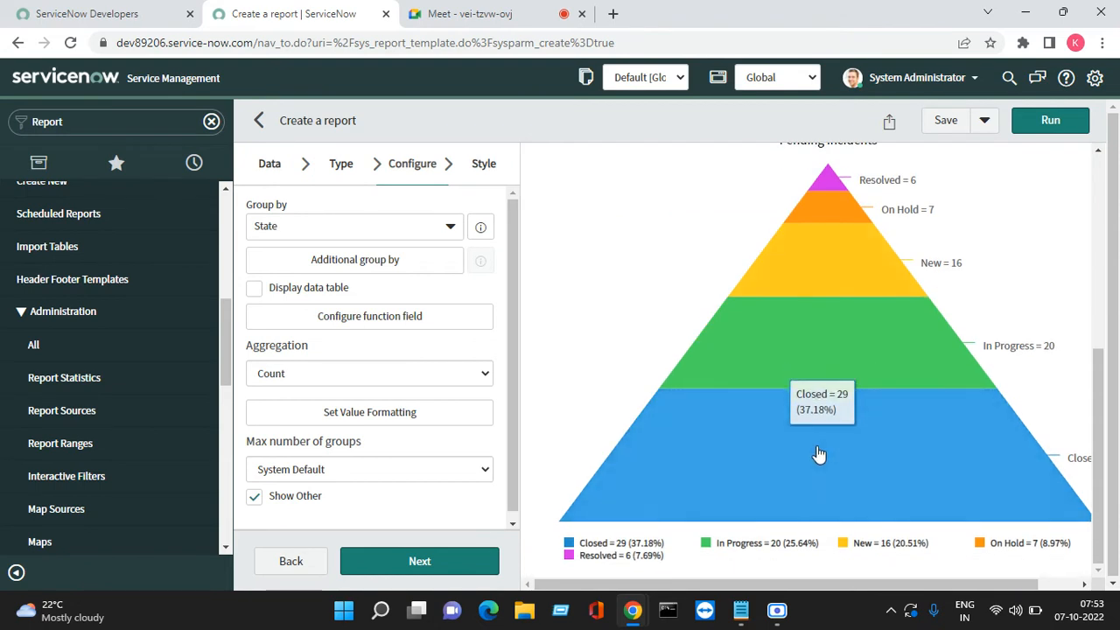
pyautogui.click(272, 287)
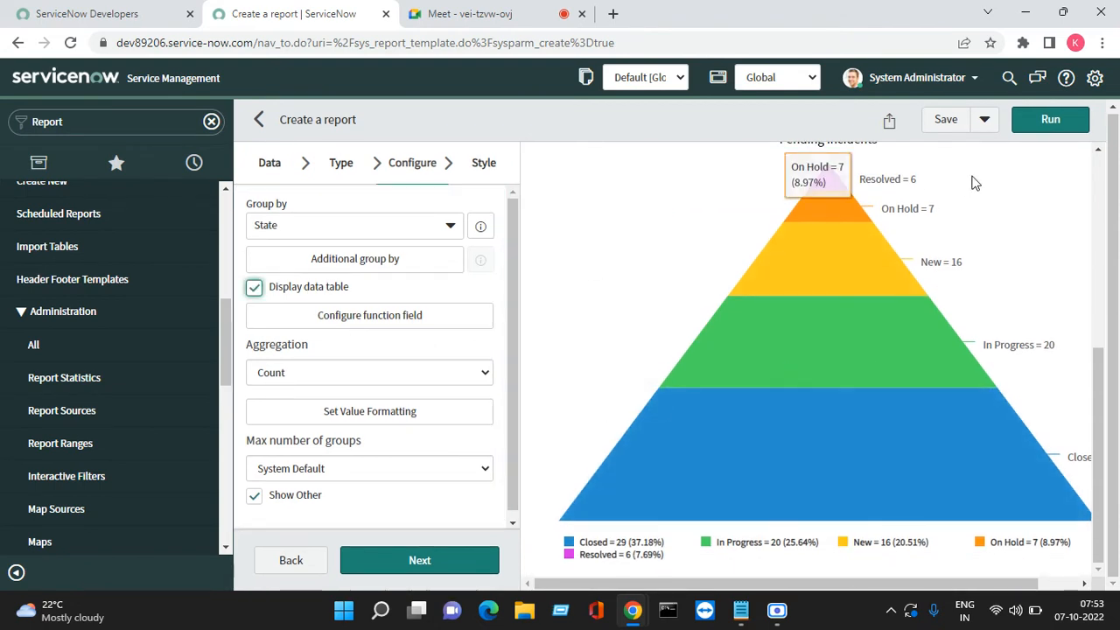
pyautogui.click(1043, 121)
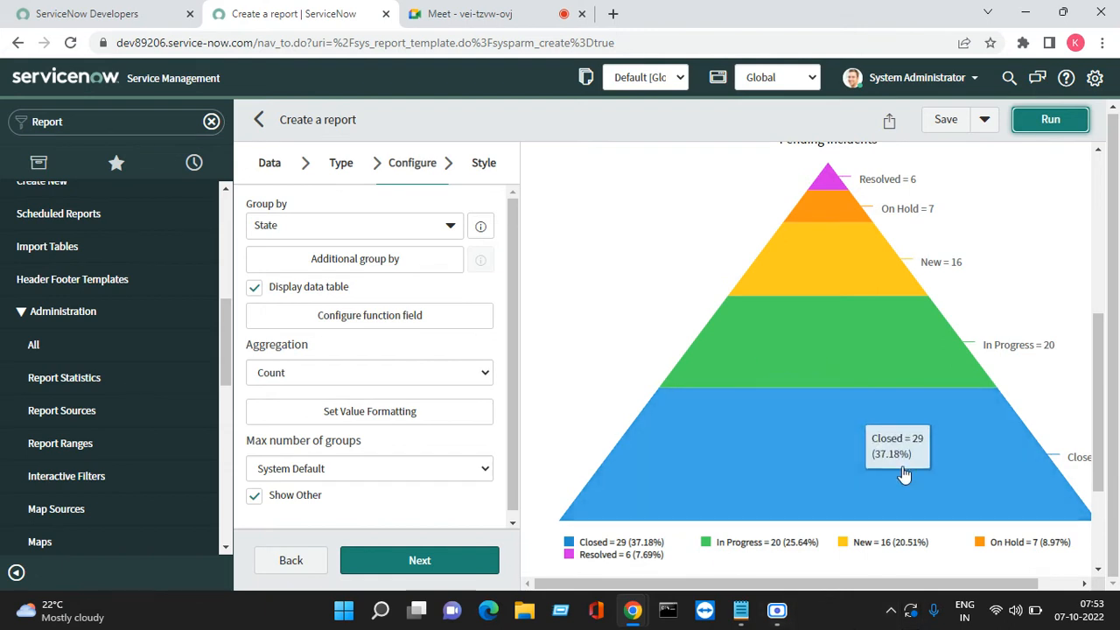
pyautogui.scroll(2, 838, 290)
pyautogui.scroll(2, 837, 287)
pyautogui.scroll(-6, 840, 289)
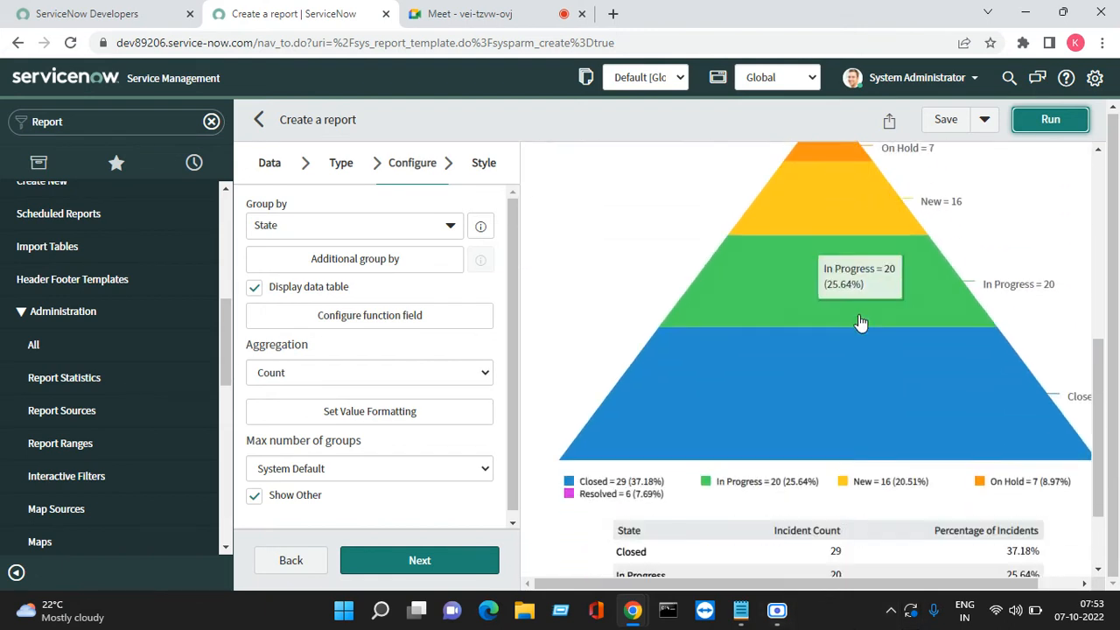
pyautogui.scroll(5, 965, 386)
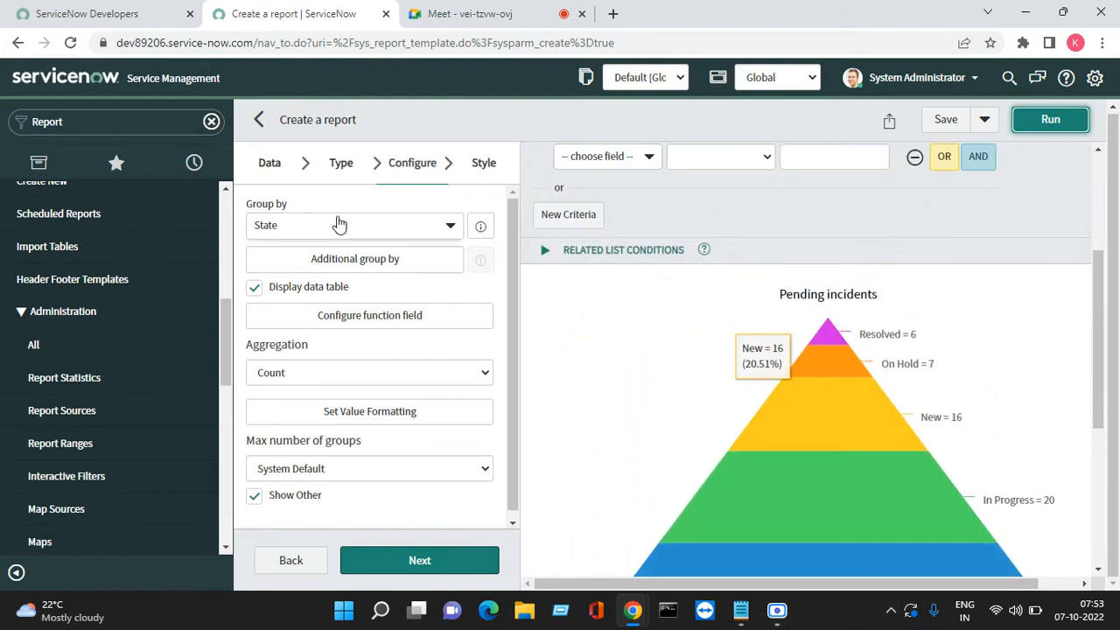
pyautogui.click(341, 163)
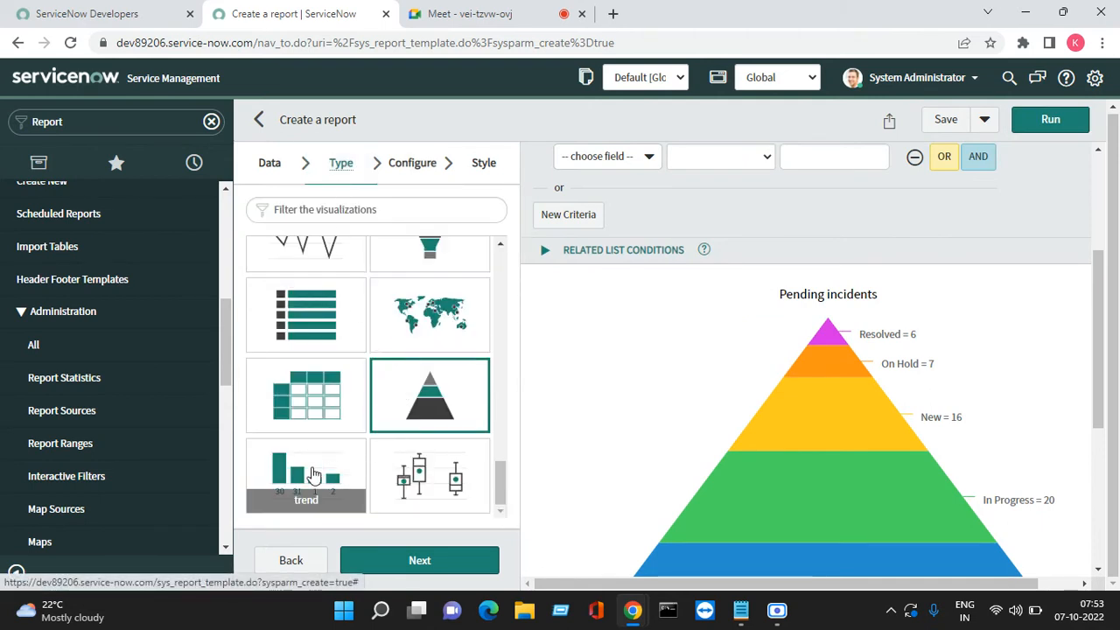
# Make the report a Trend chart by State, trended by Created per quarter
pyautogui.click(307, 477)
pyautogui.click(462, 565)
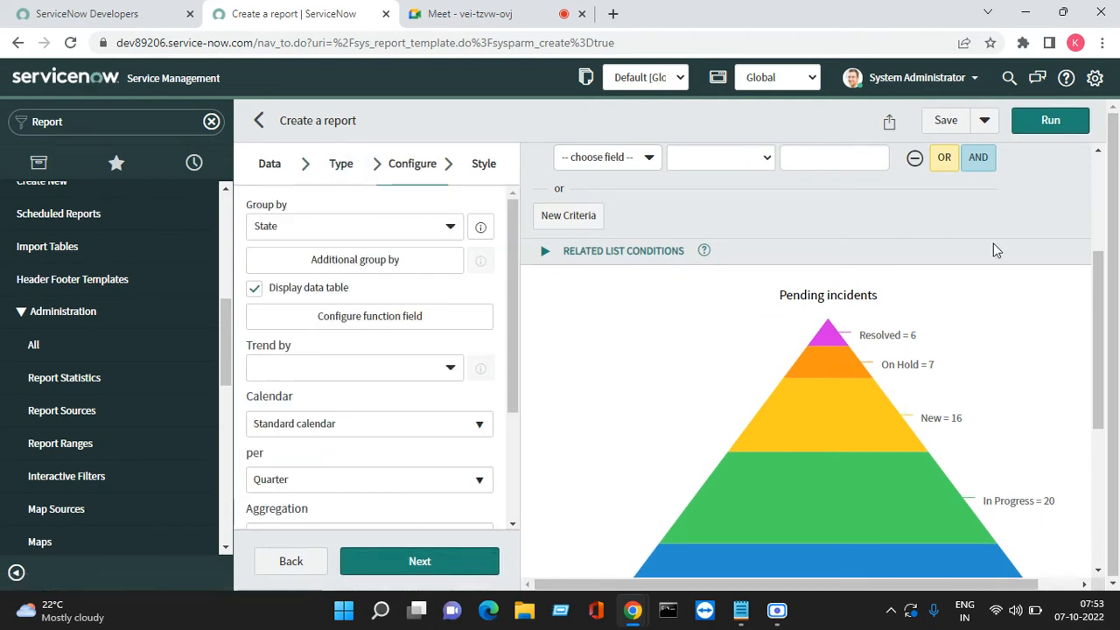
pyautogui.click(1050, 121)
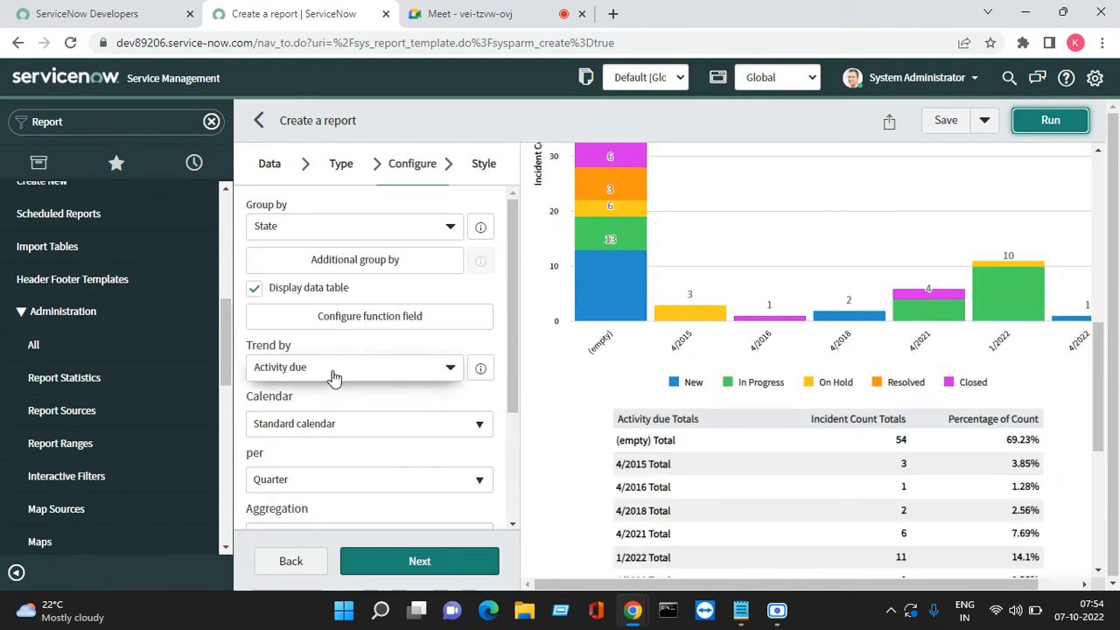
pyautogui.click(334, 374)
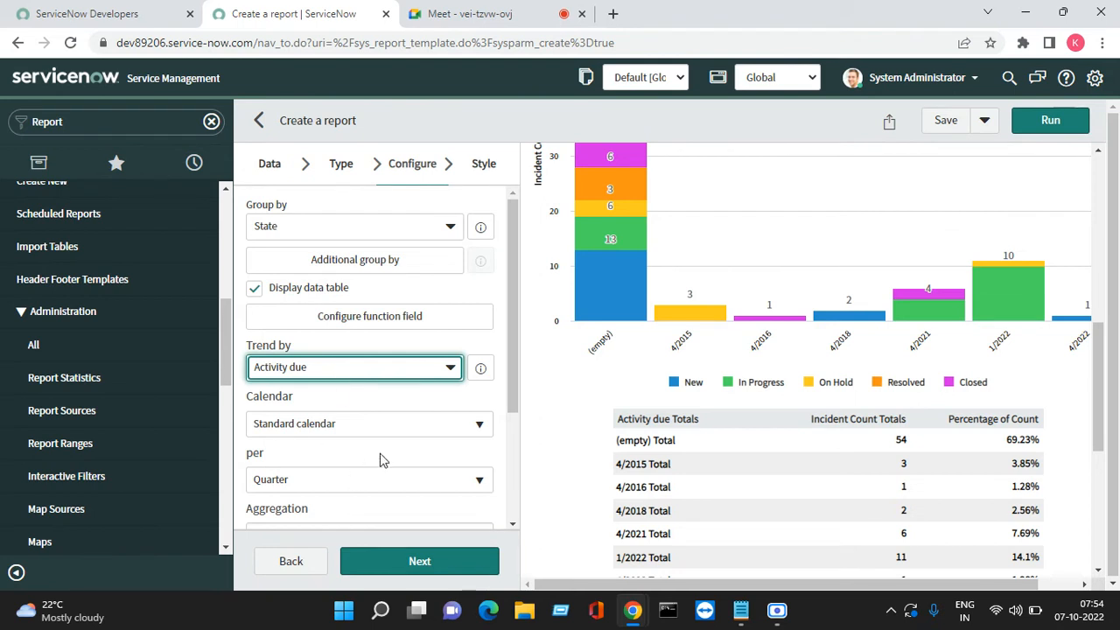
pyautogui.scroll(-1, 315, 513)
pyautogui.scroll(-2, 315, 513)
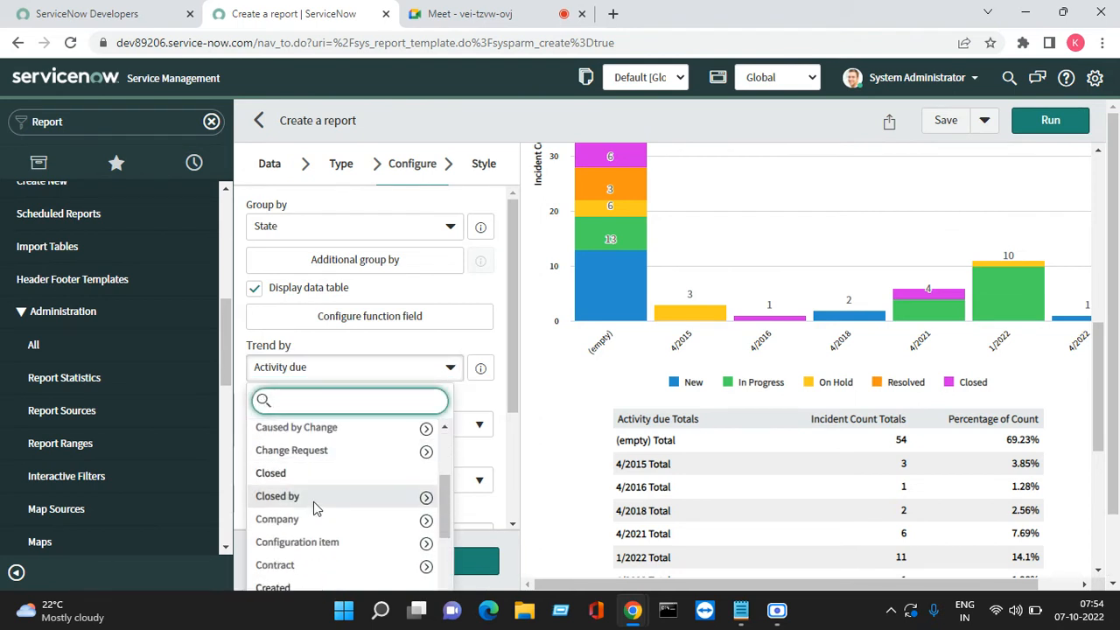
pyautogui.scroll(-2, 311, 508)
pyautogui.click(302, 509)
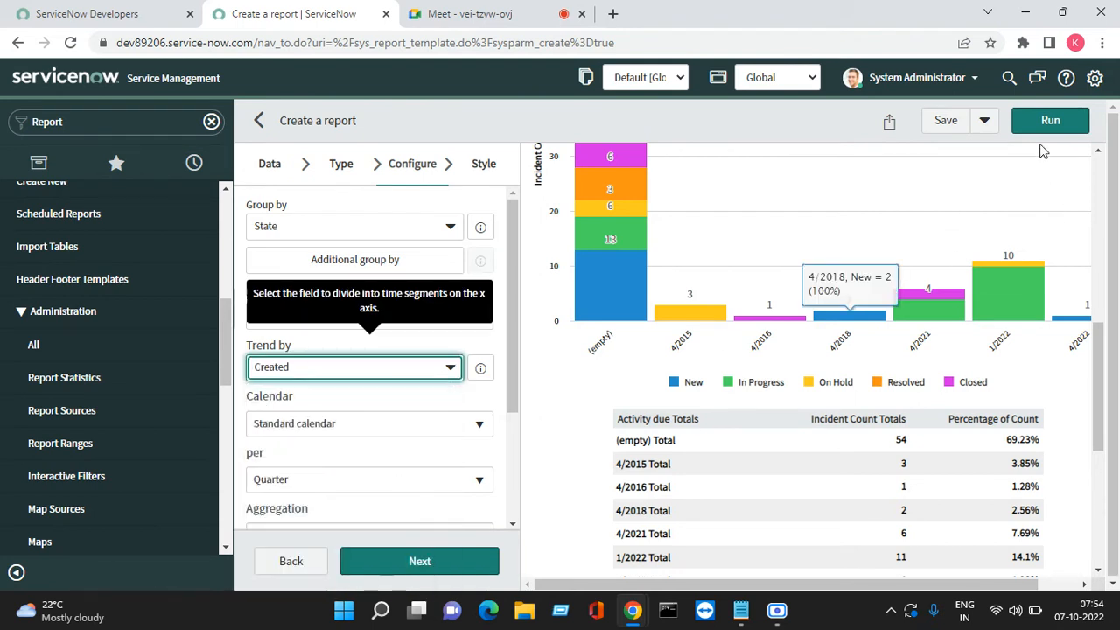
pyautogui.click(1046, 127)
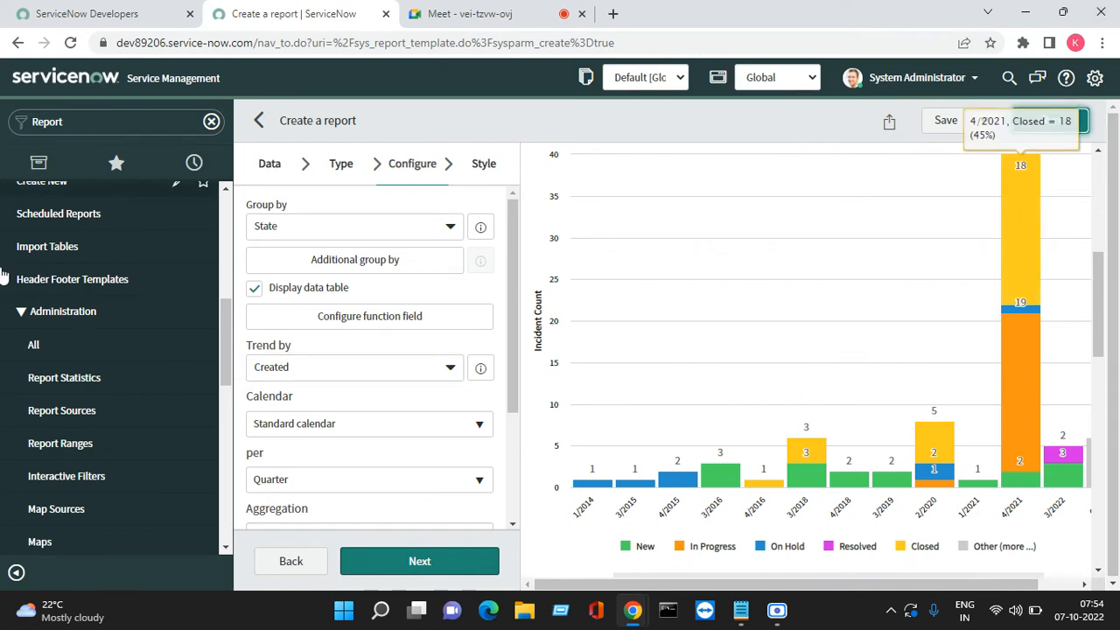
pyautogui.click(340, 165)
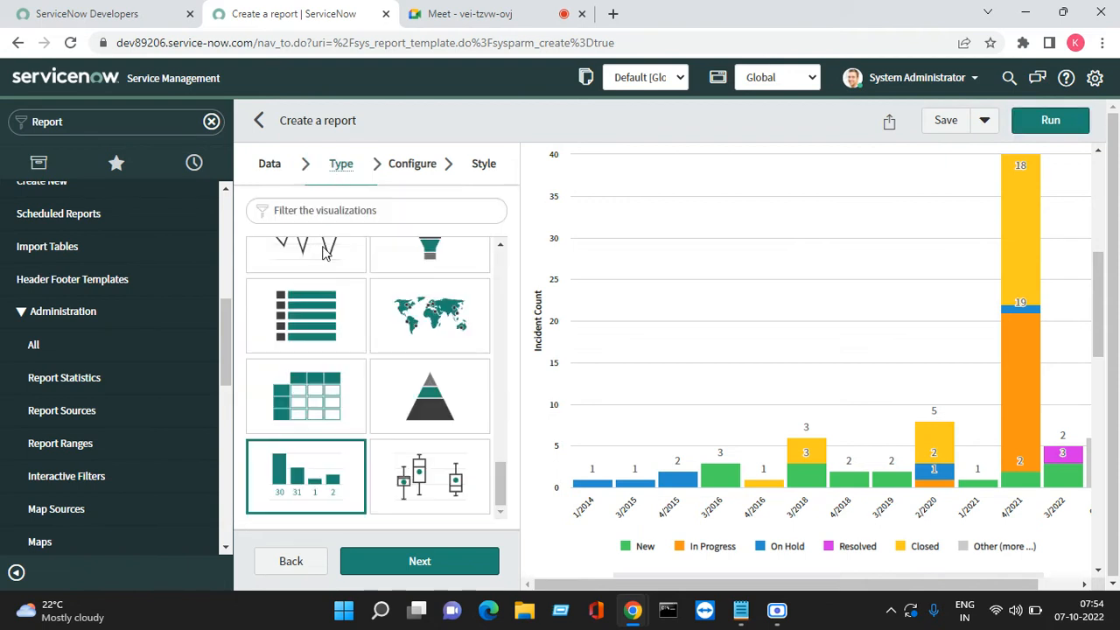
# Preview the Pending incidents report as a Trendbox chart of incident counts by State
pyautogui.click(422, 482)
pyautogui.click(1047, 122)
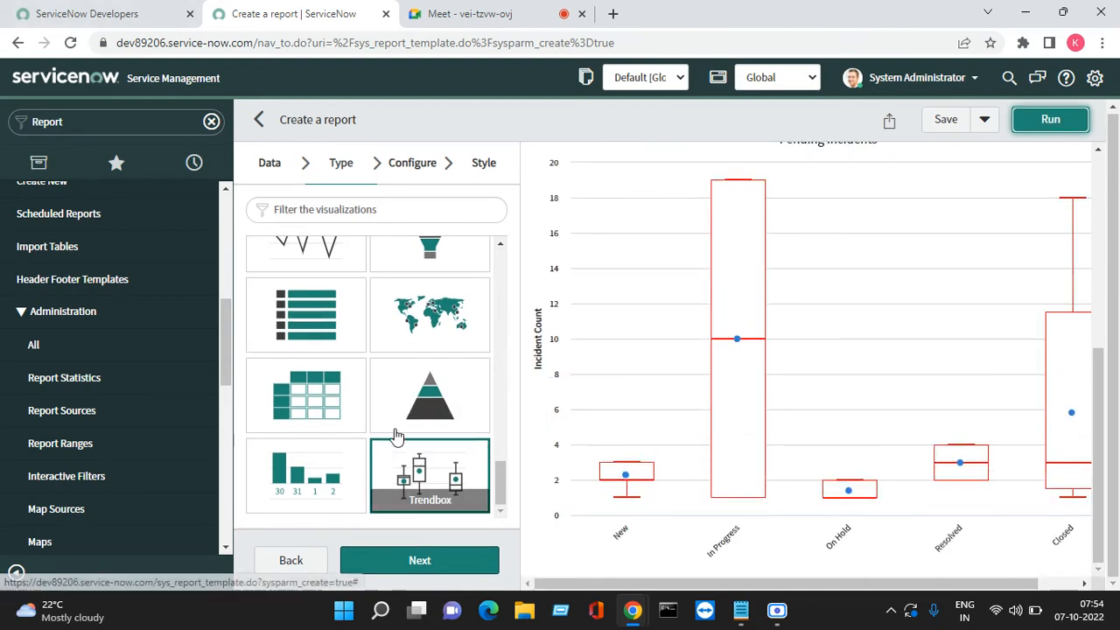
pyautogui.scroll(8, 394, 385)
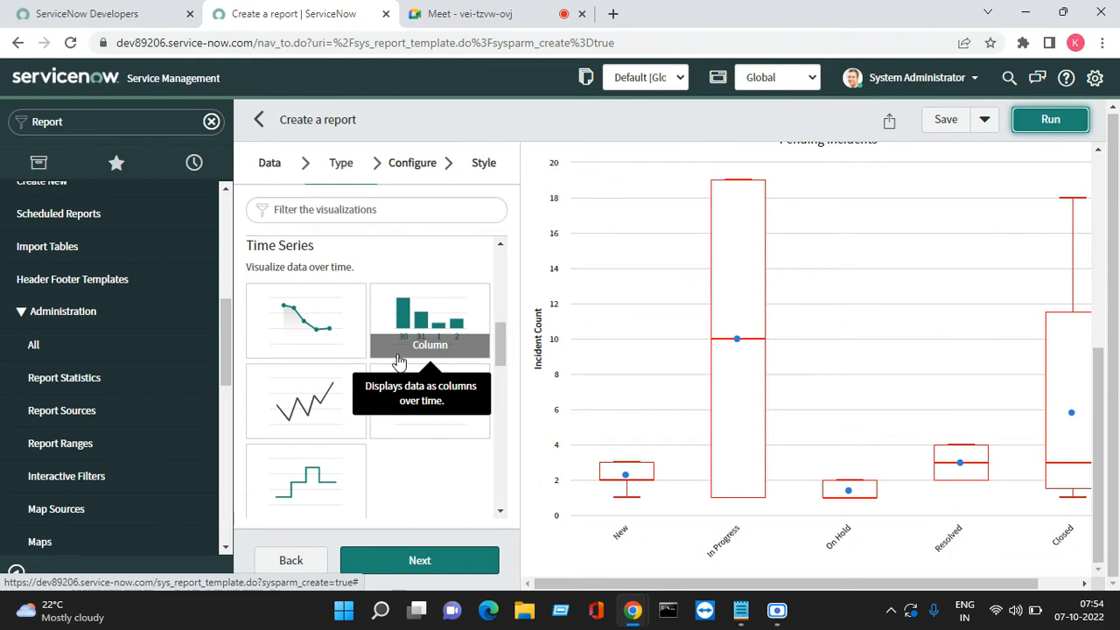
pyautogui.scroll(5, 613, 333)
pyautogui.click(470, 13)
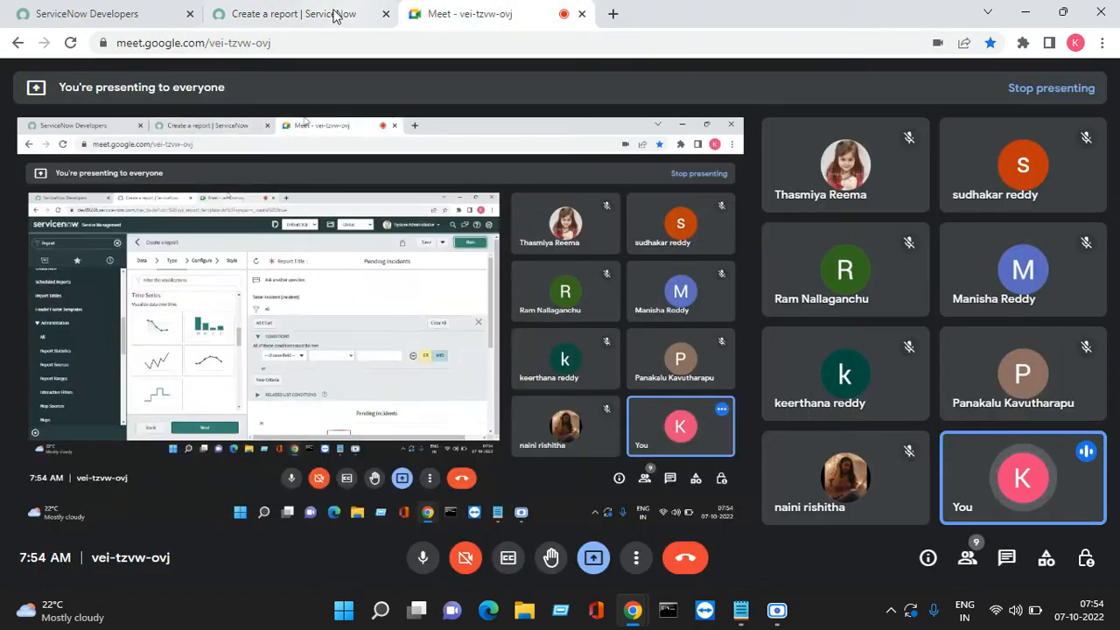
pyautogui.click(332, 18)
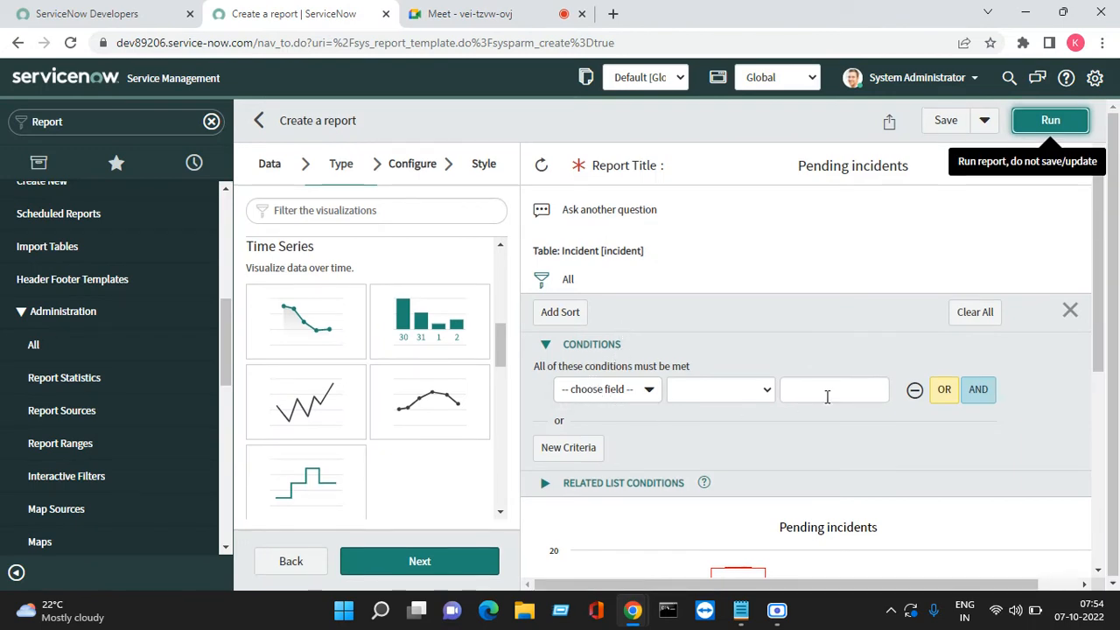
# Add a condition Opened by is a specific user picked from the lookup
pyautogui.click(643, 392)
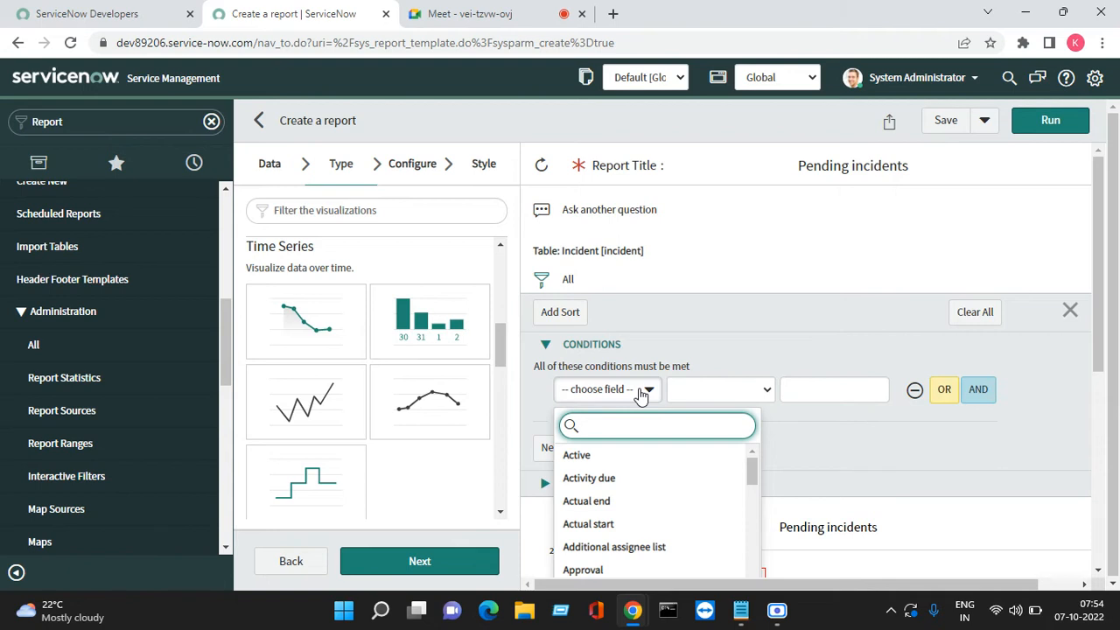
pyautogui.write('open')
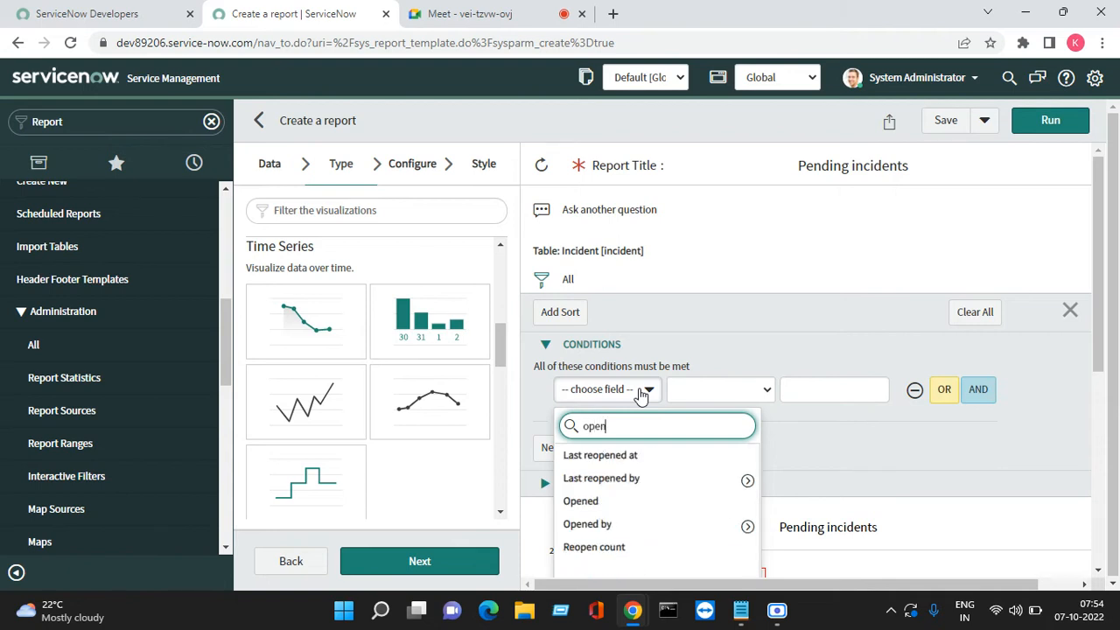
pyautogui.click(607, 525)
pyautogui.click(750, 399)
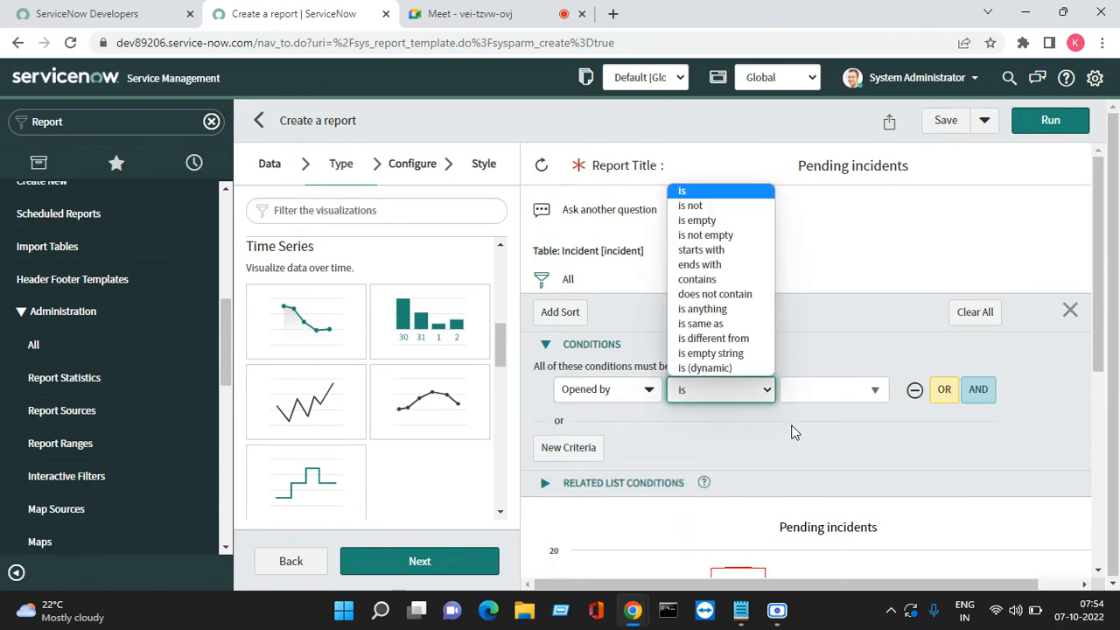
pyautogui.click(813, 400)
pyautogui.click(820, 393)
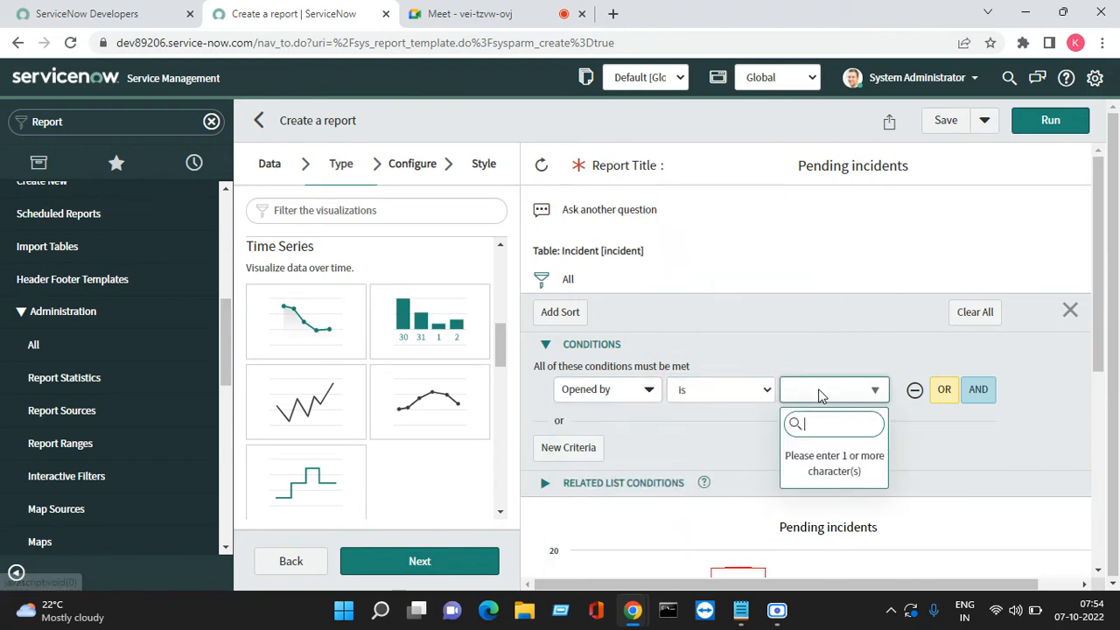
pyautogui.write('abe')
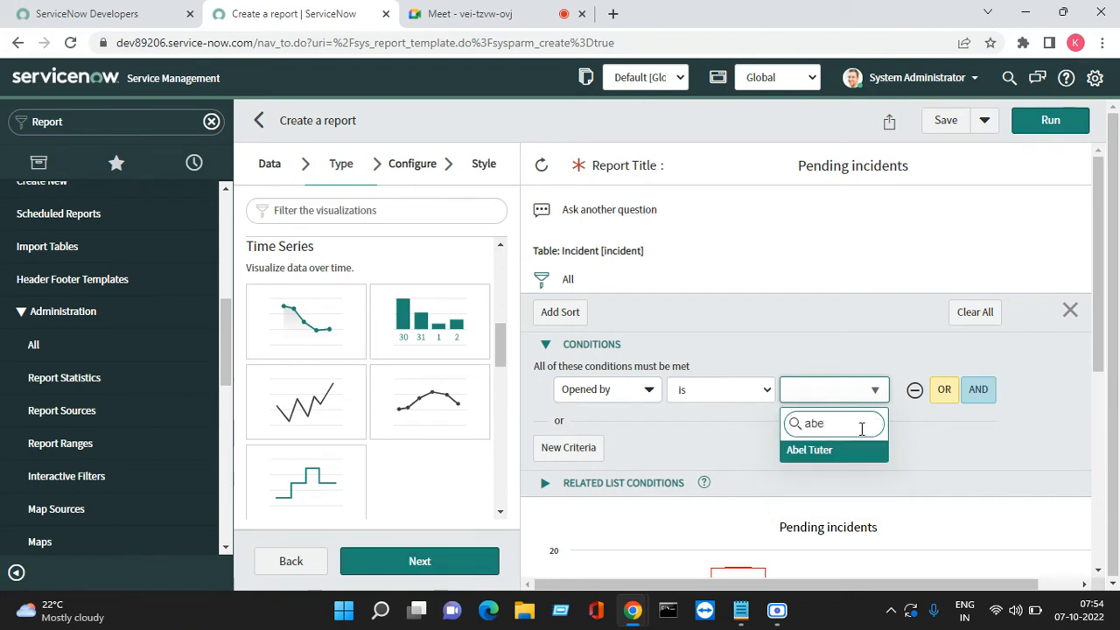
pyautogui.click(845, 450)
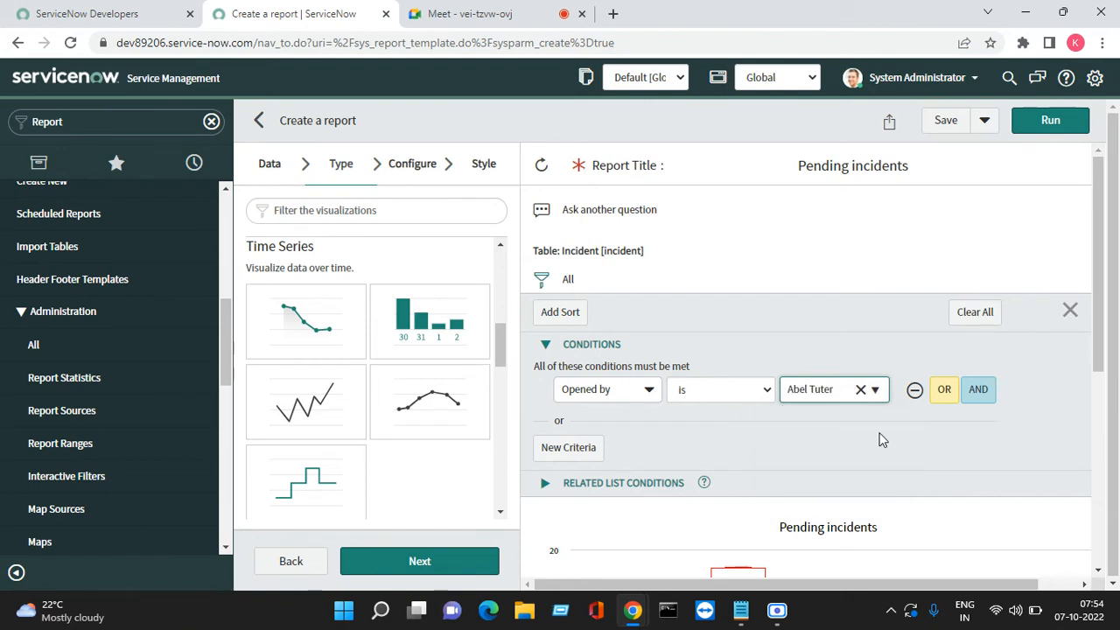
# Run the report with that condition, which shows No data to display
pyautogui.click(1036, 128)
pyautogui.scroll(-3, 838, 446)
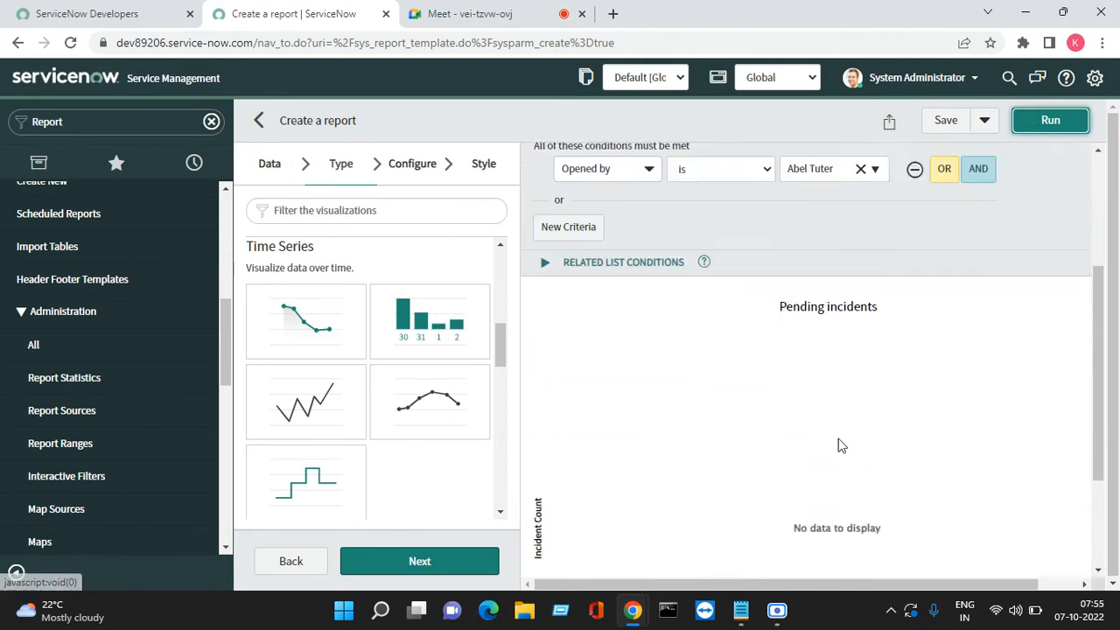
pyautogui.scroll(-2, 838, 446)
pyautogui.scroll(4, 841, 440)
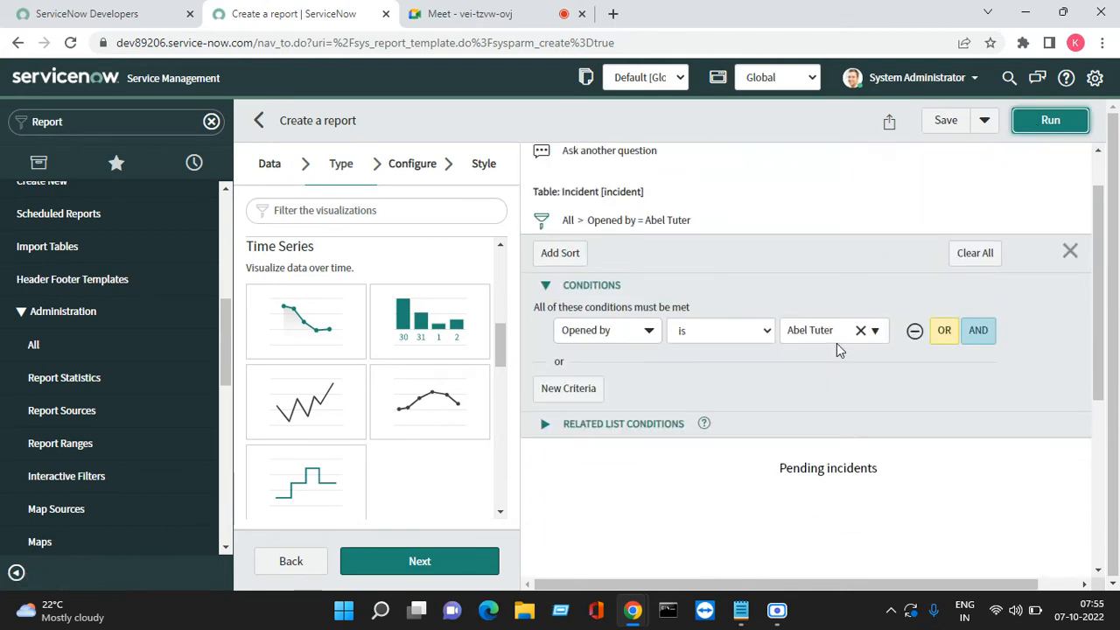
pyautogui.click(763, 336)
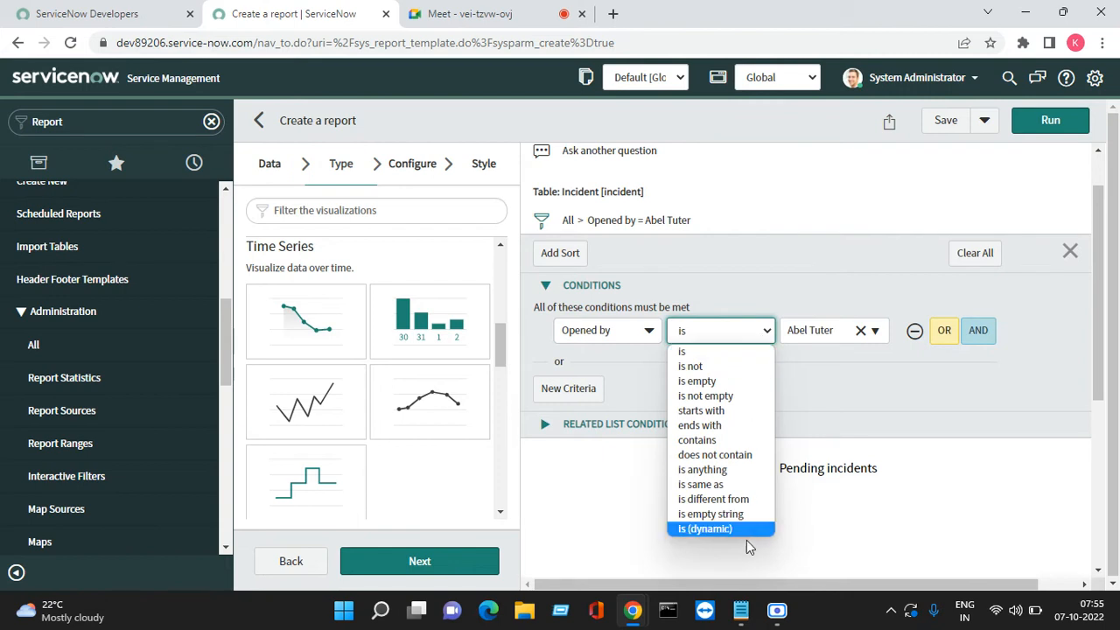
# Change the condition to Opened by is (dynamic) Me and rerun to view the box-plot counts
pyautogui.click(704, 529)
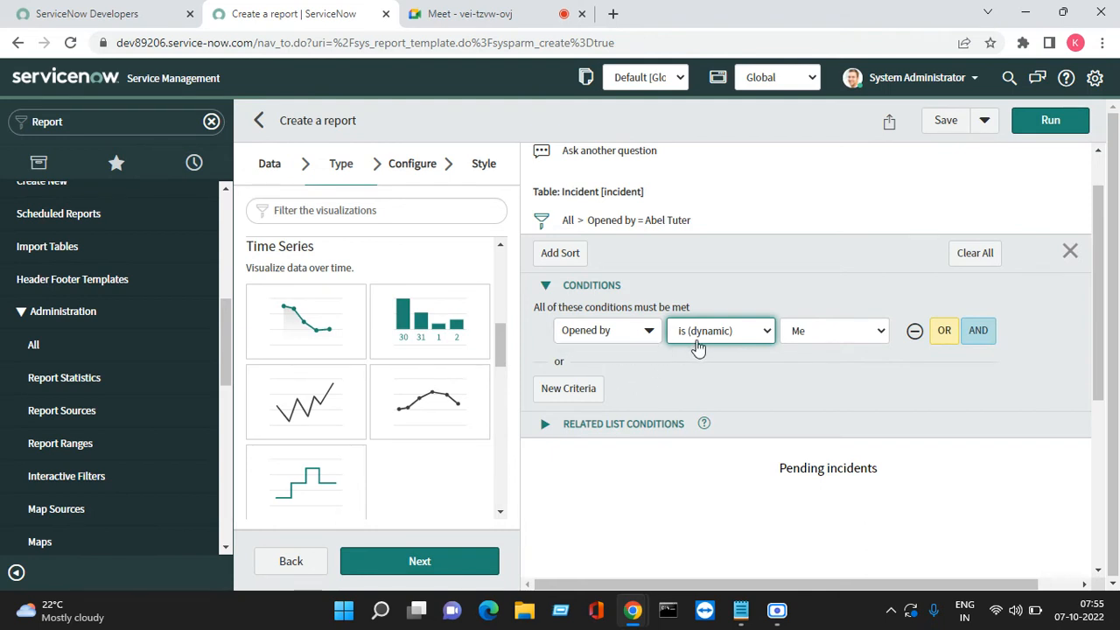
pyautogui.click(863, 343)
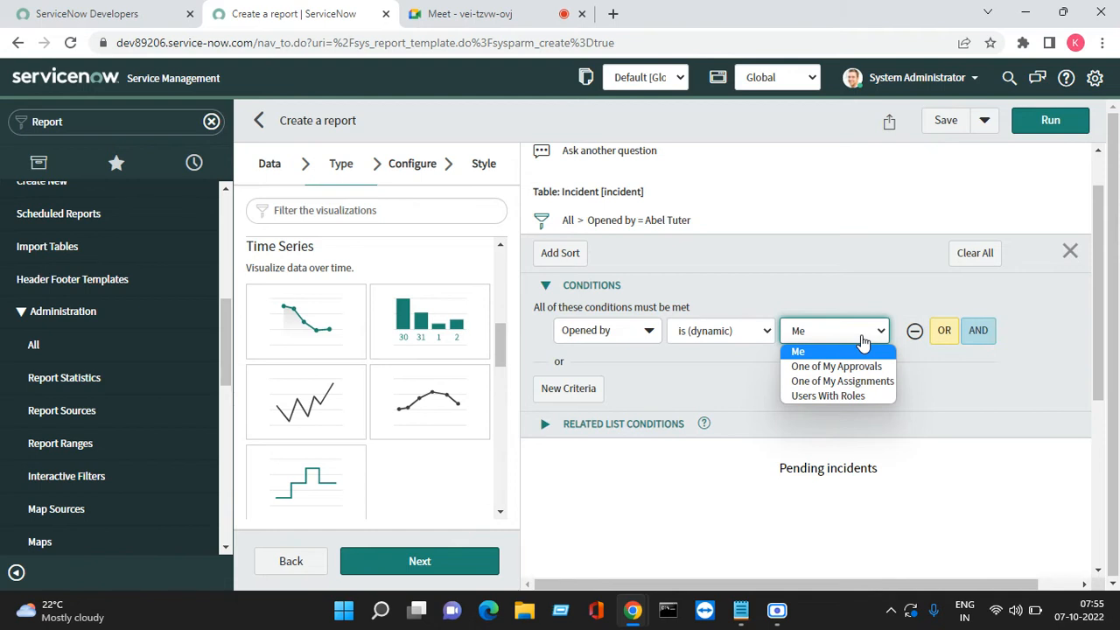
pyautogui.click(845, 397)
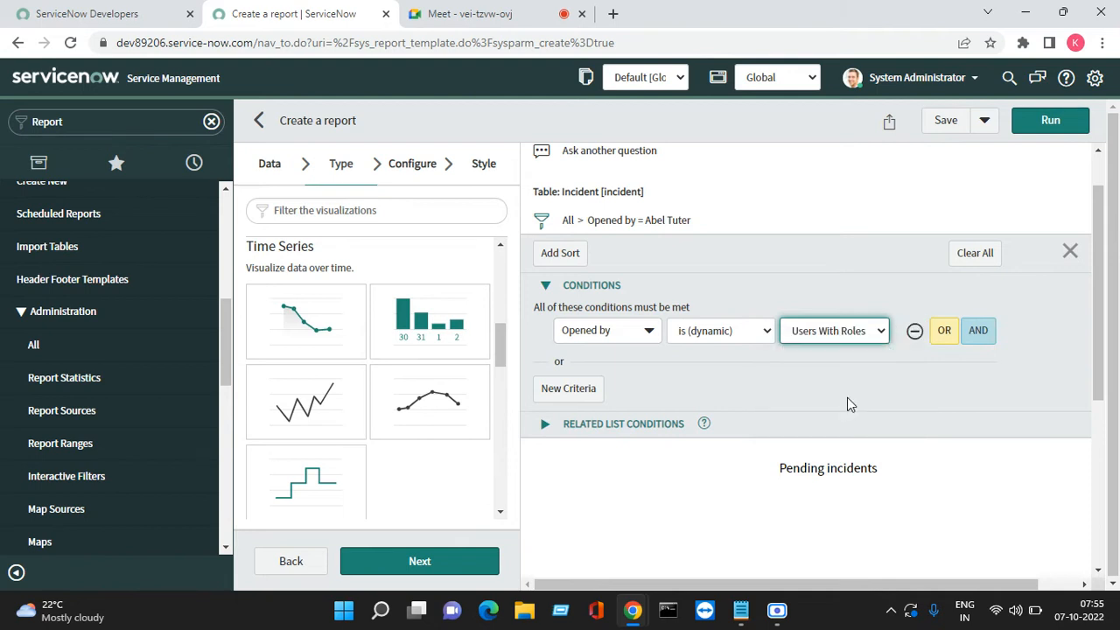
pyautogui.click(826, 338)
pyautogui.click(820, 352)
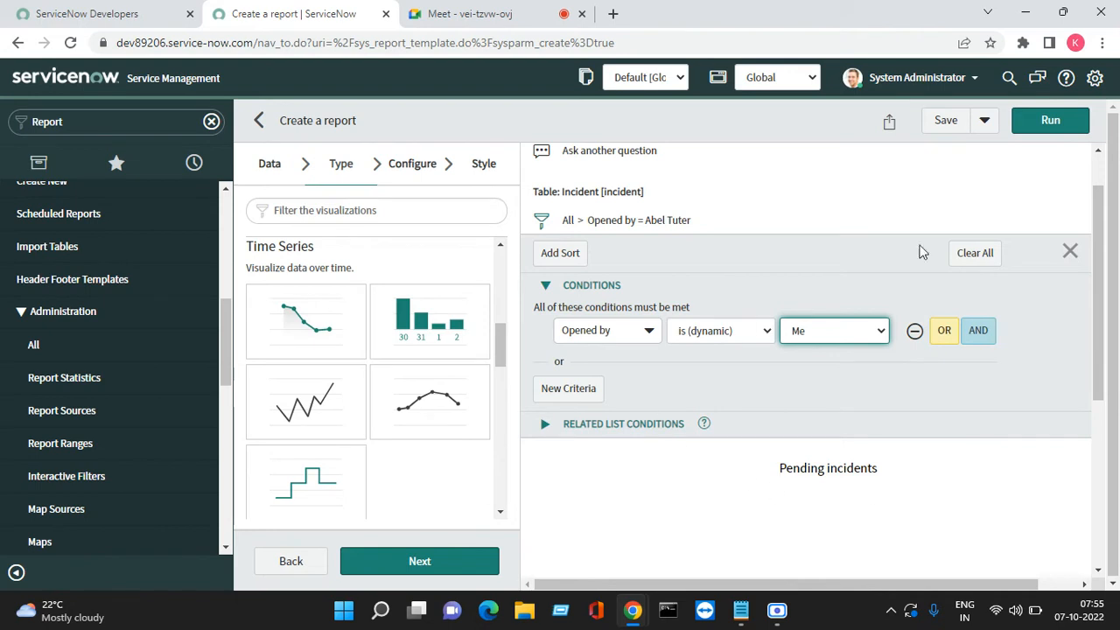
pyautogui.click(1075, 121)
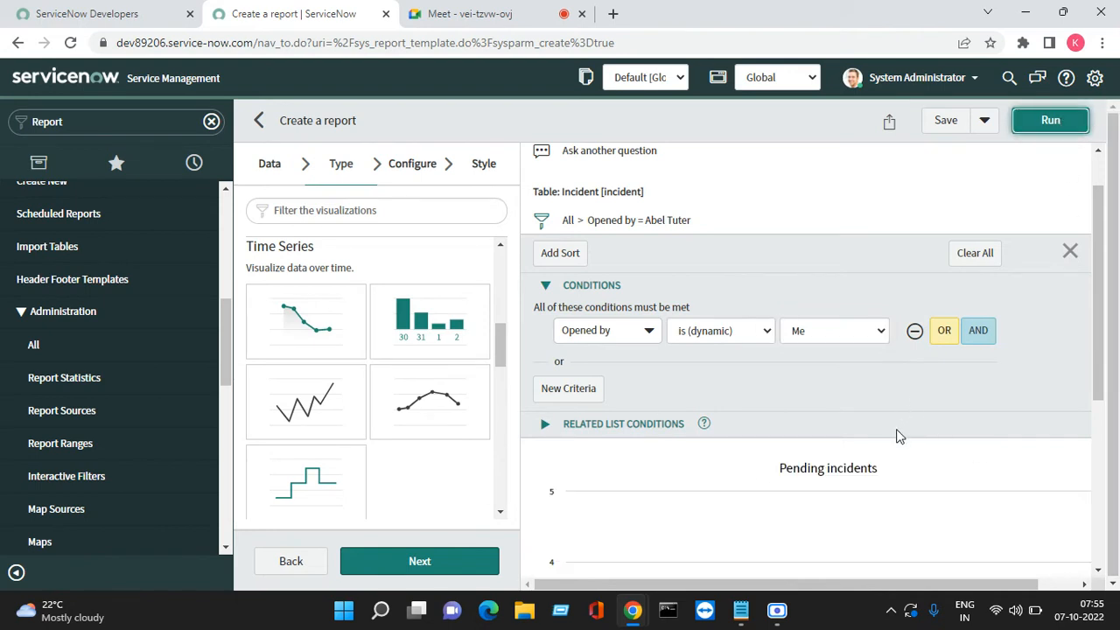
pyautogui.scroll(-3, 898, 438)
pyautogui.scroll(1, 613, 403)
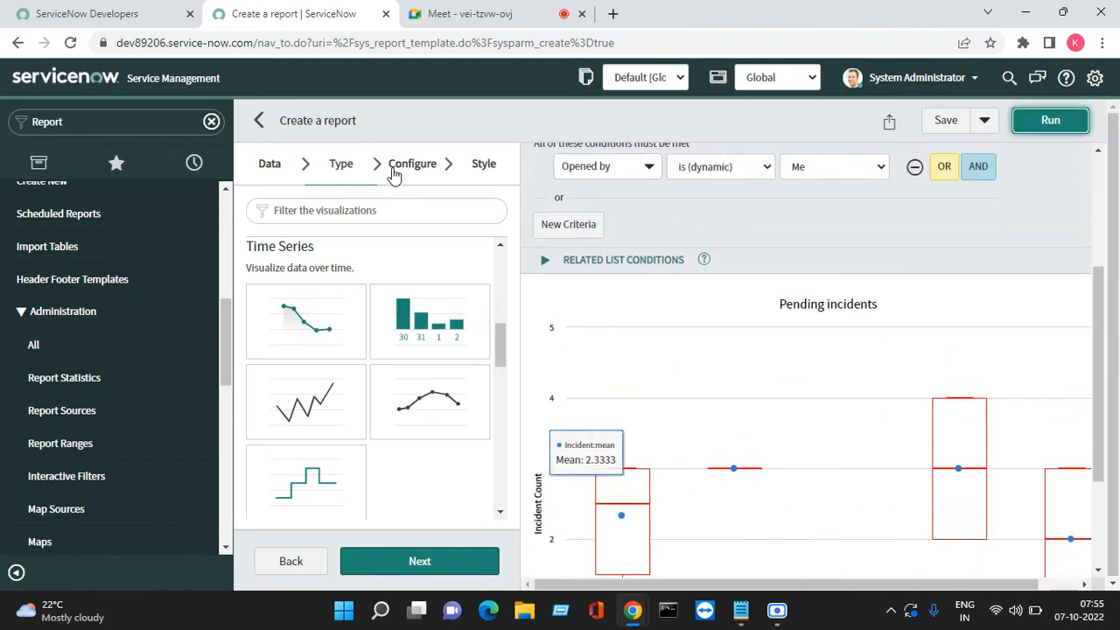
pyautogui.scroll(1, 361, 376)
pyautogui.scroll(1, 359, 376)
pyautogui.scroll(-6, 359, 368)
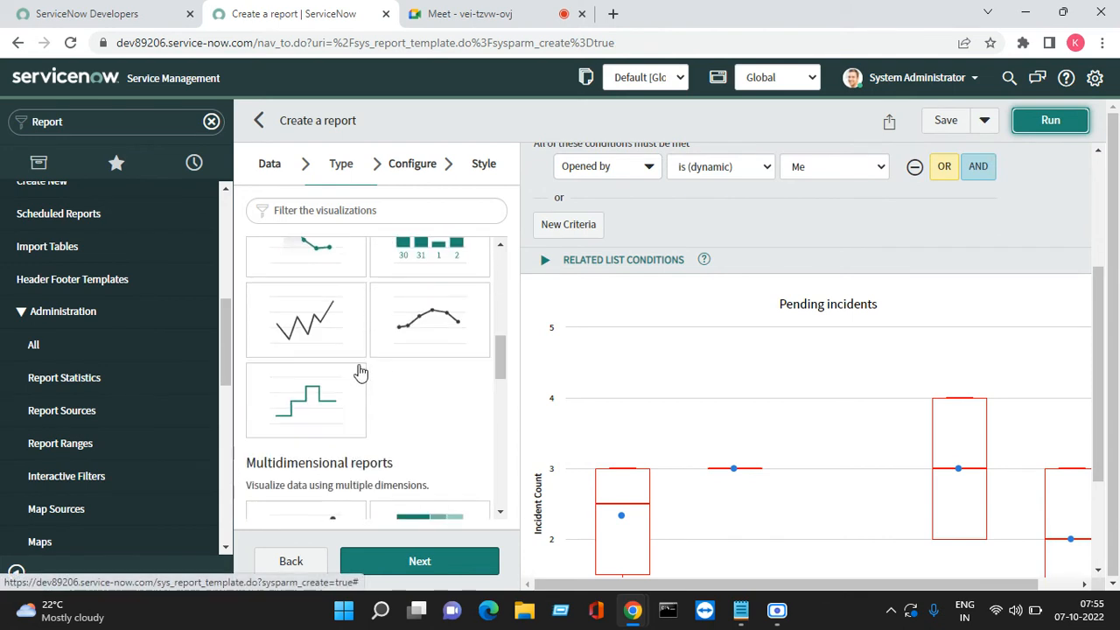
# Switch the report visualization to List and run it
pyautogui.scroll(-5, 359, 363)
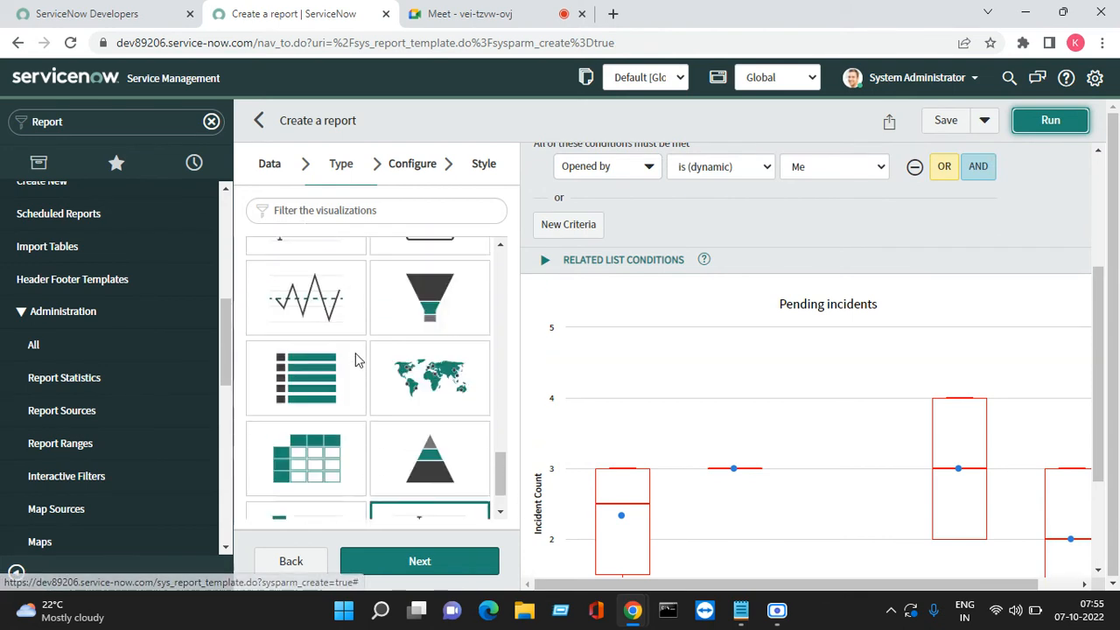
pyautogui.click(298, 320)
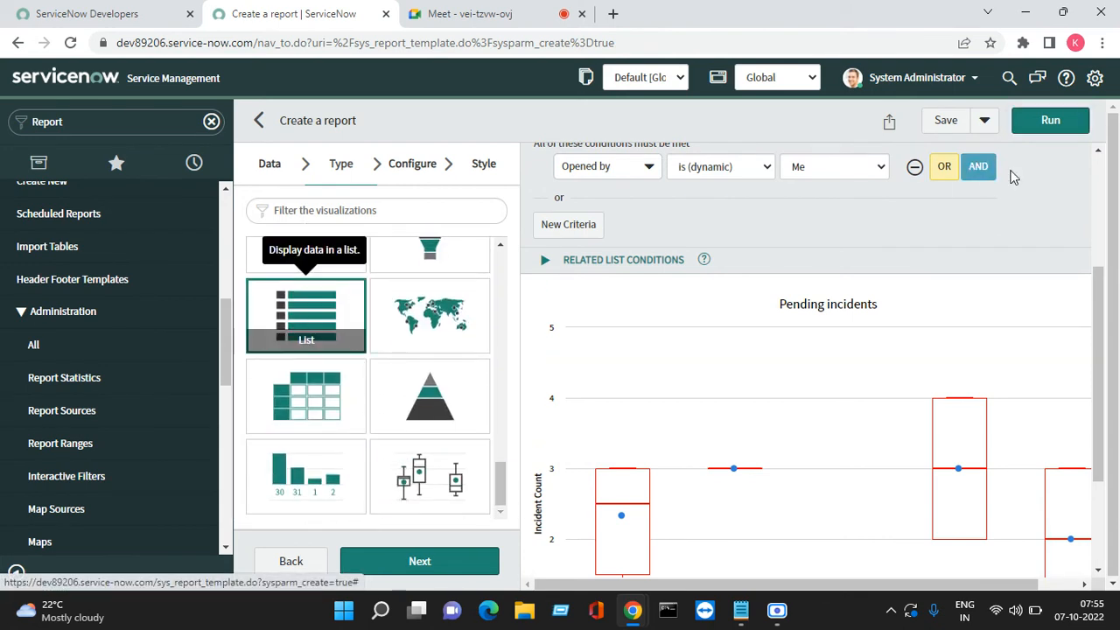
pyautogui.click(1034, 120)
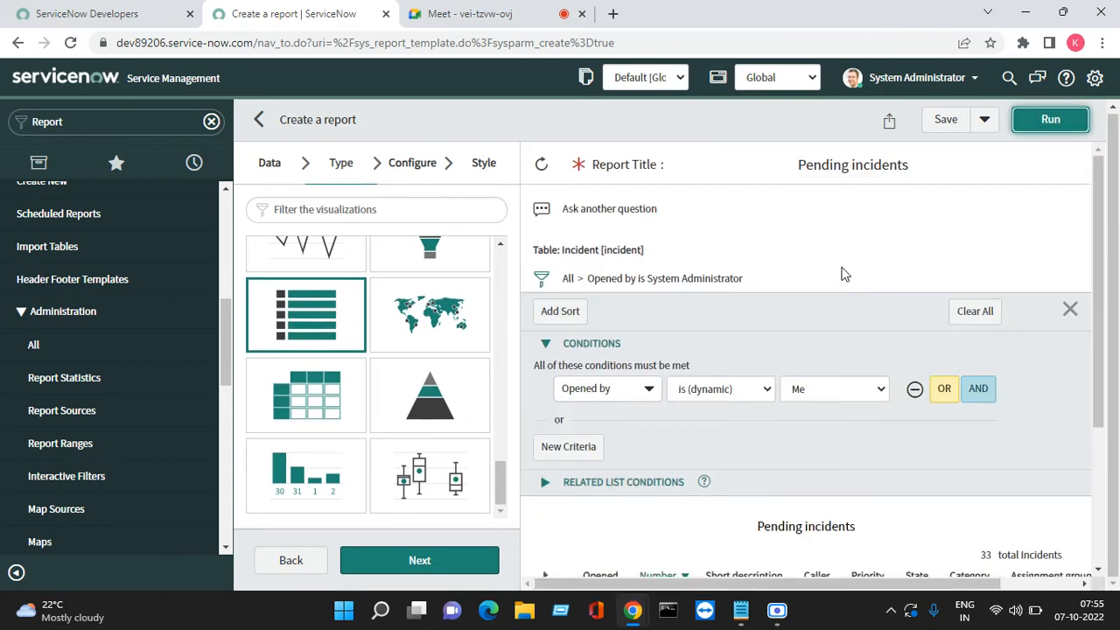
pyautogui.scroll(-3, 865, 327)
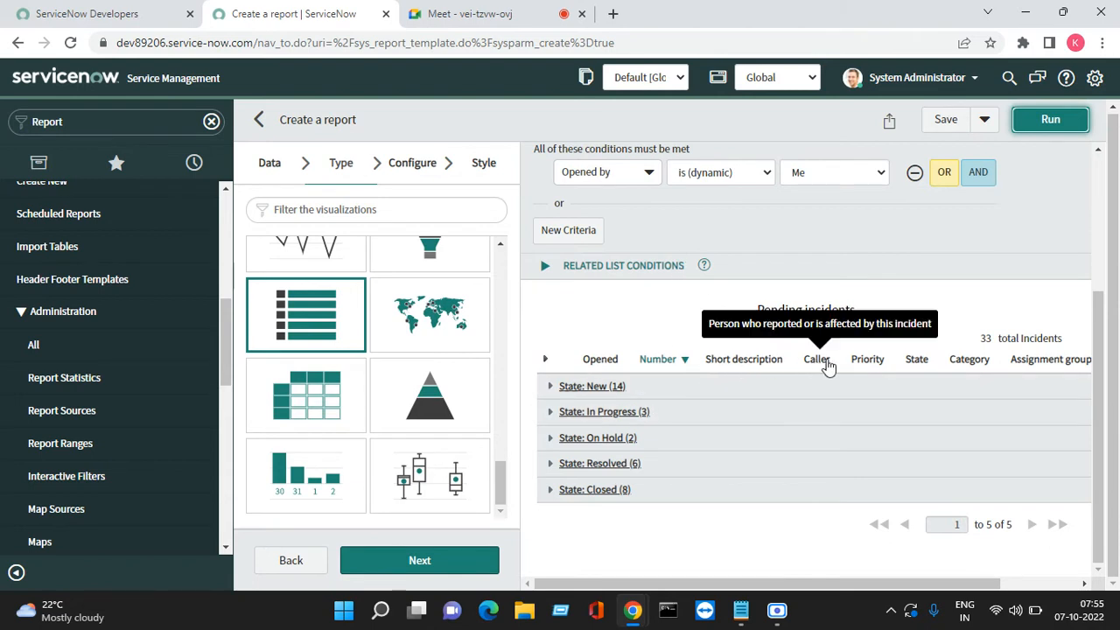
# Clear the Opened by condition and rerun the list without any filter
pyautogui.moveTo(738, 585); pyautogui.dragTo(683, 556)
pyautogui.click(914, 173)
pyautogui.click(1041, 122)
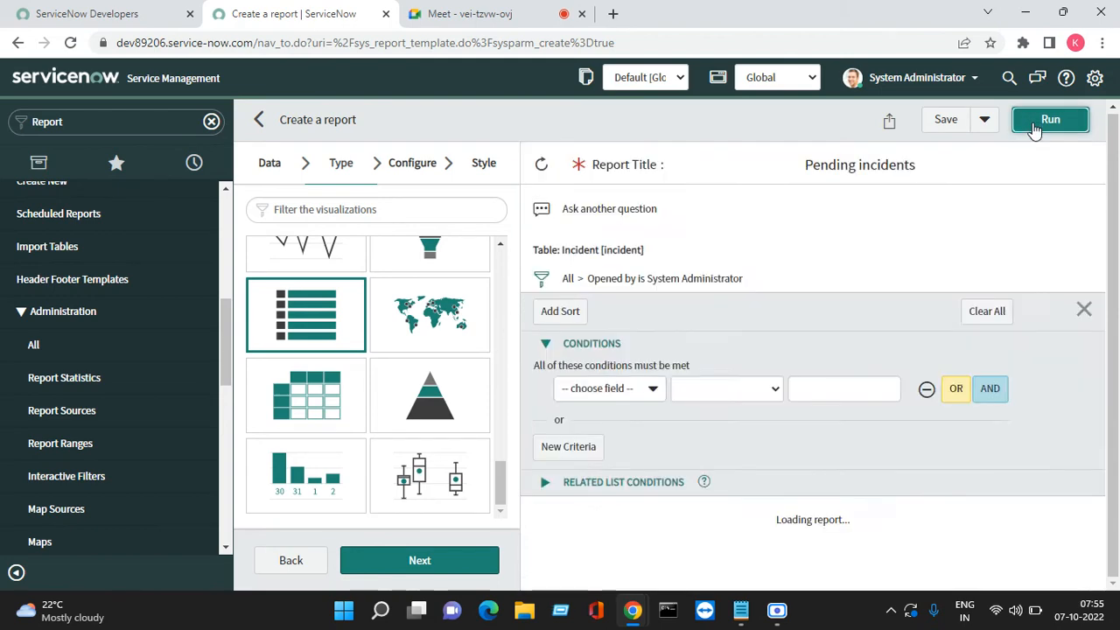
pyautogui.scroll(-3, 801, 425)
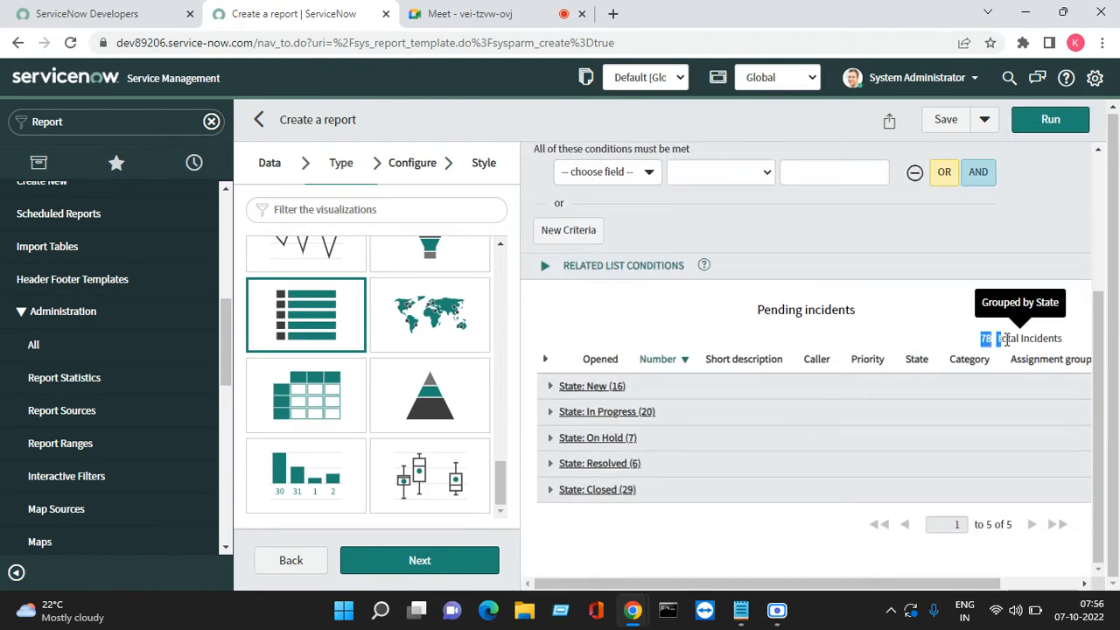
pyautogui.moveTo(981, 341); pyautogui.dragTo(1006, 340)
pyautogui.scroll(1, 665, 280)
# Re-add the Opened by is (dynamic) Me condition and run, listing 33 incidents
pyautogui.click(646, 260)
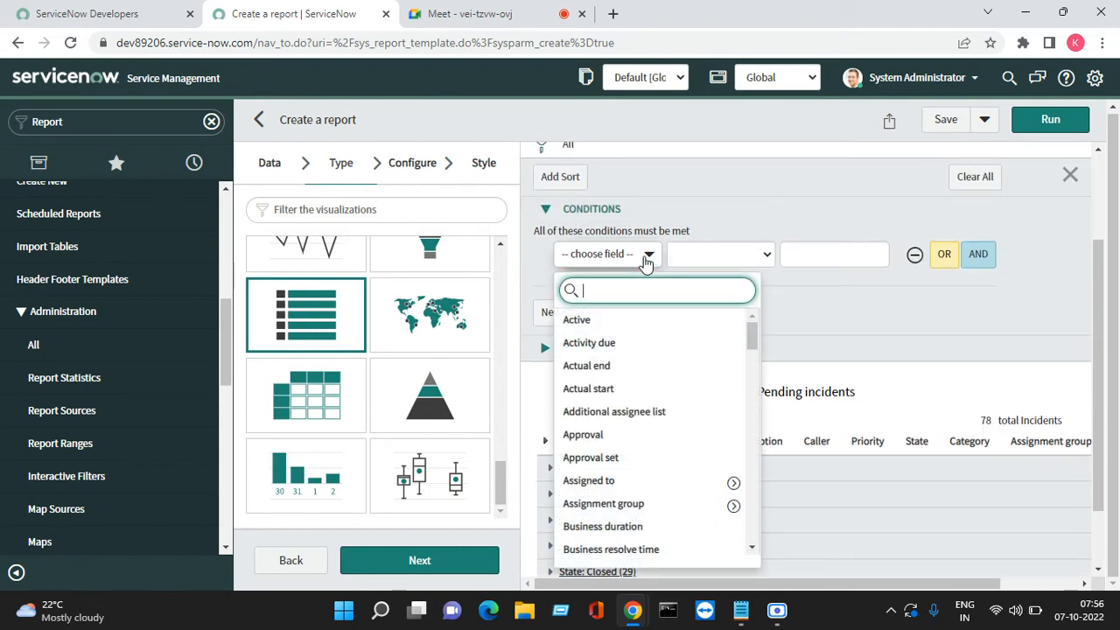
pyautogui.write('open')
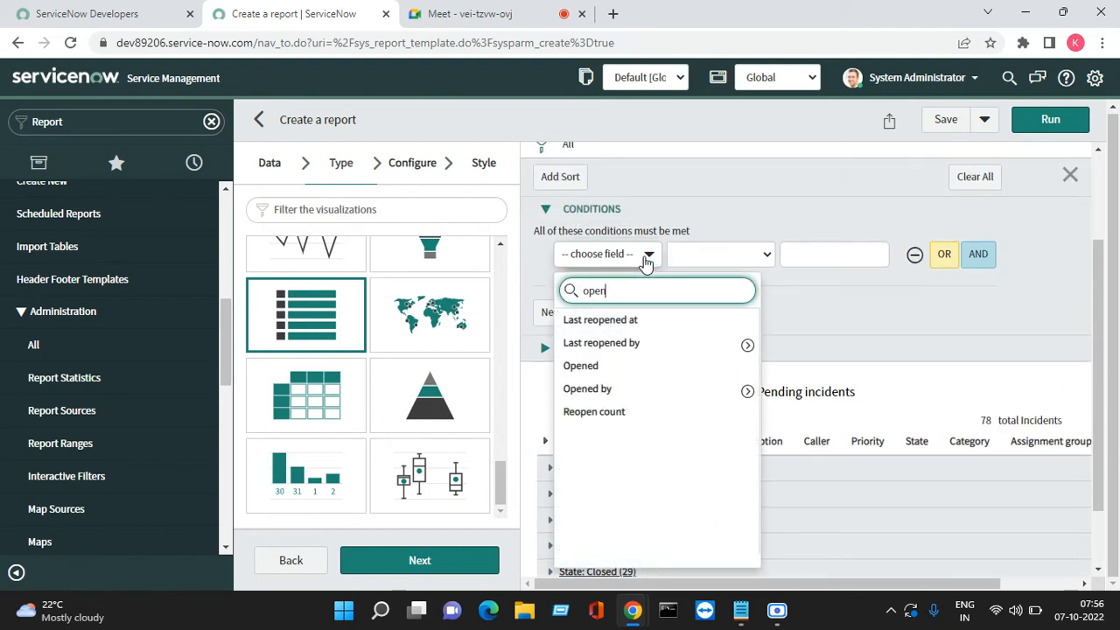
pyautogui.click(600, 393)
pyautogui.click(720, 253)
pyautogui.click(716, 453)
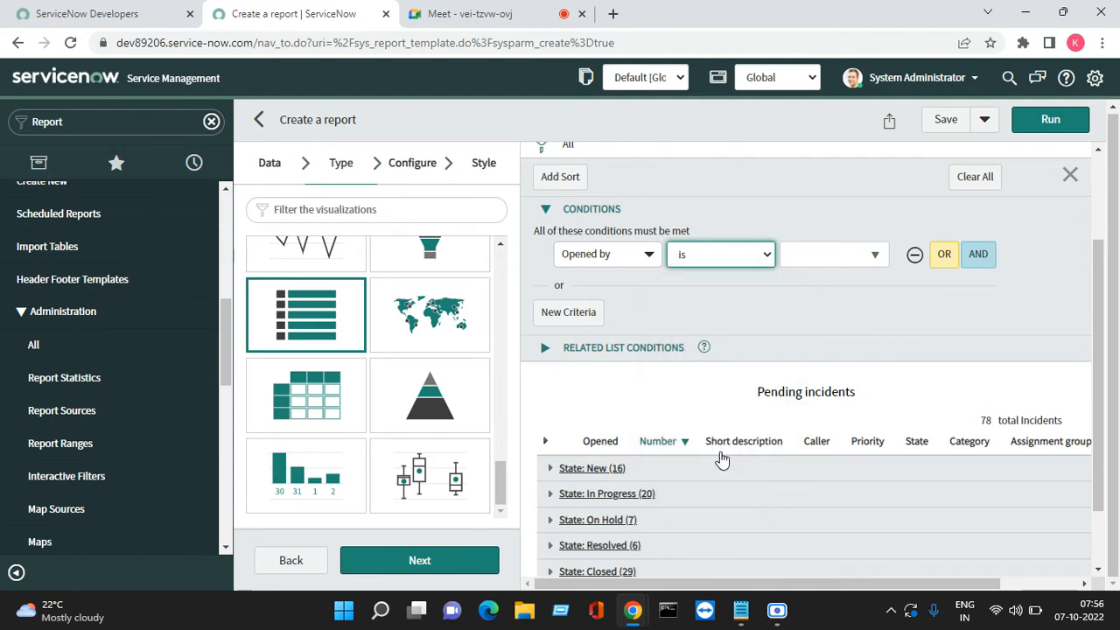
pyautogui.click(1045, 124)
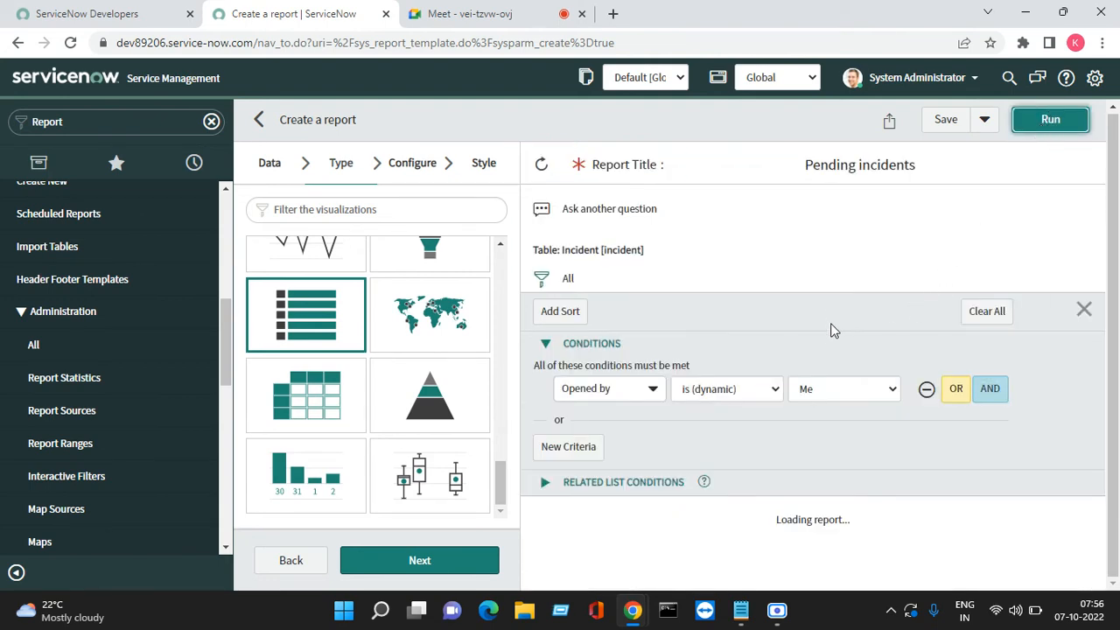
pyautogui.scroll(-3, 858, 402)
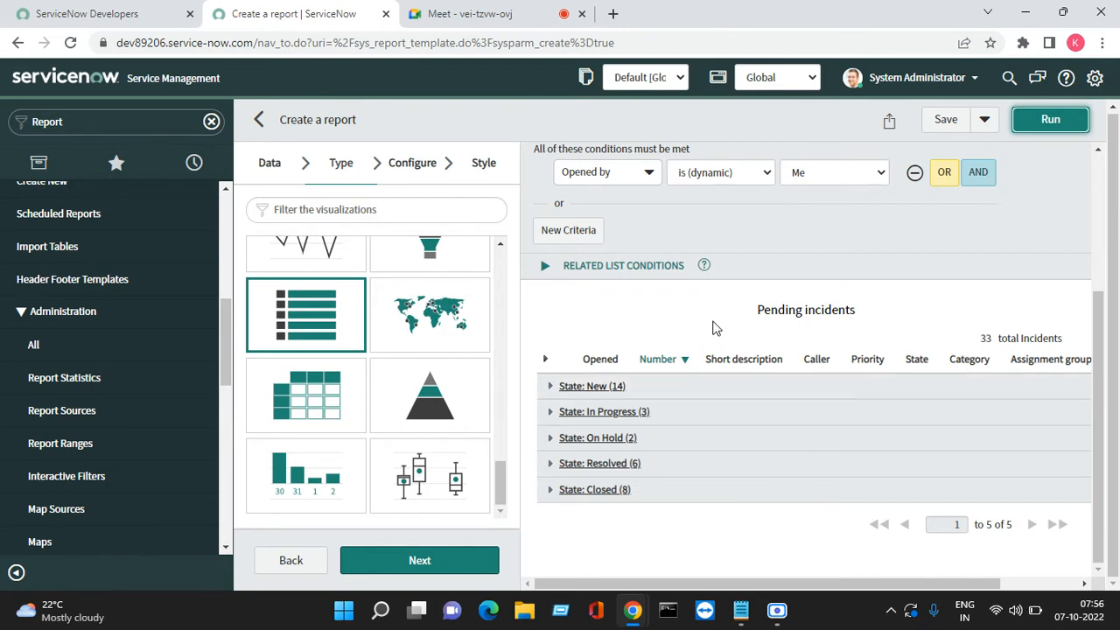
# Add an AND condition row, first trying the Created field with the on operator
pyautogui.click(978, 172)
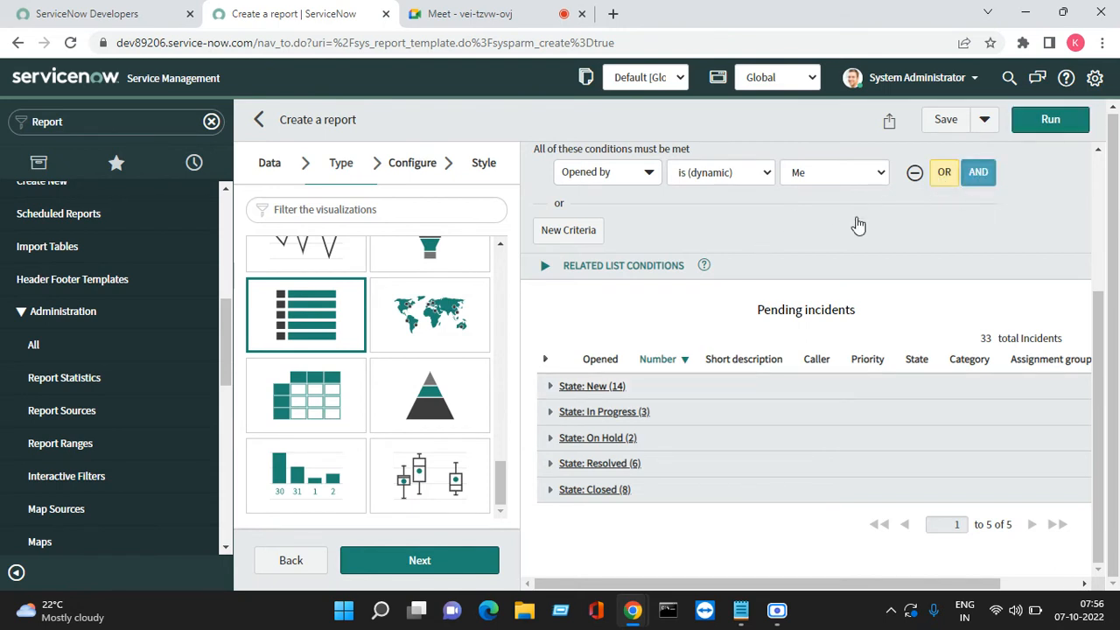
pyautogui.click(612, 207)
pyautogui.write('re')
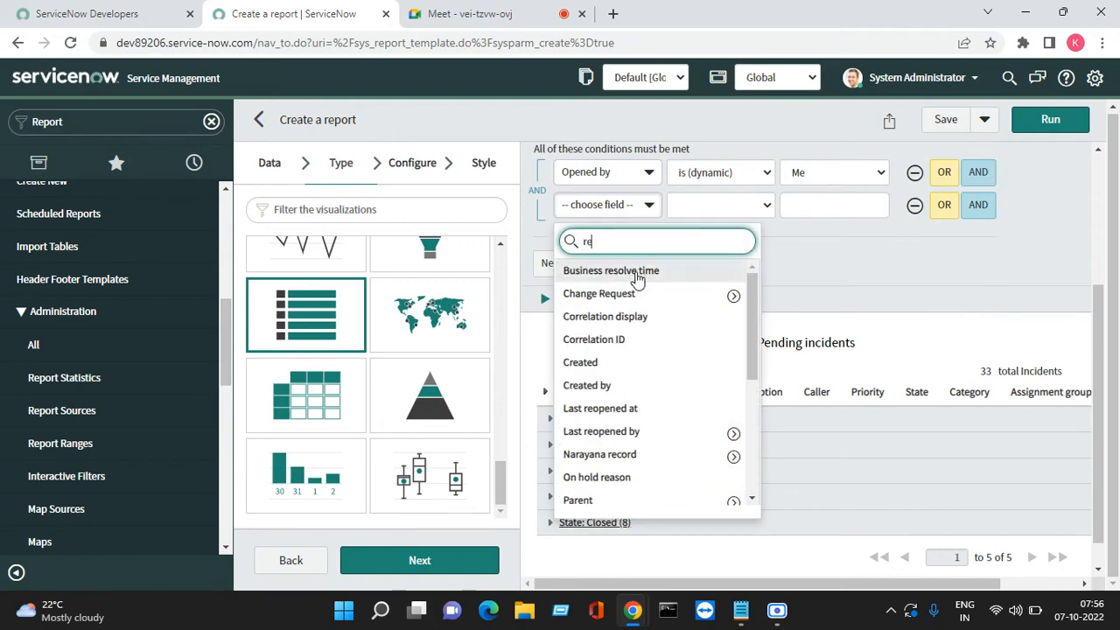
pyautogui.click(612, 362)
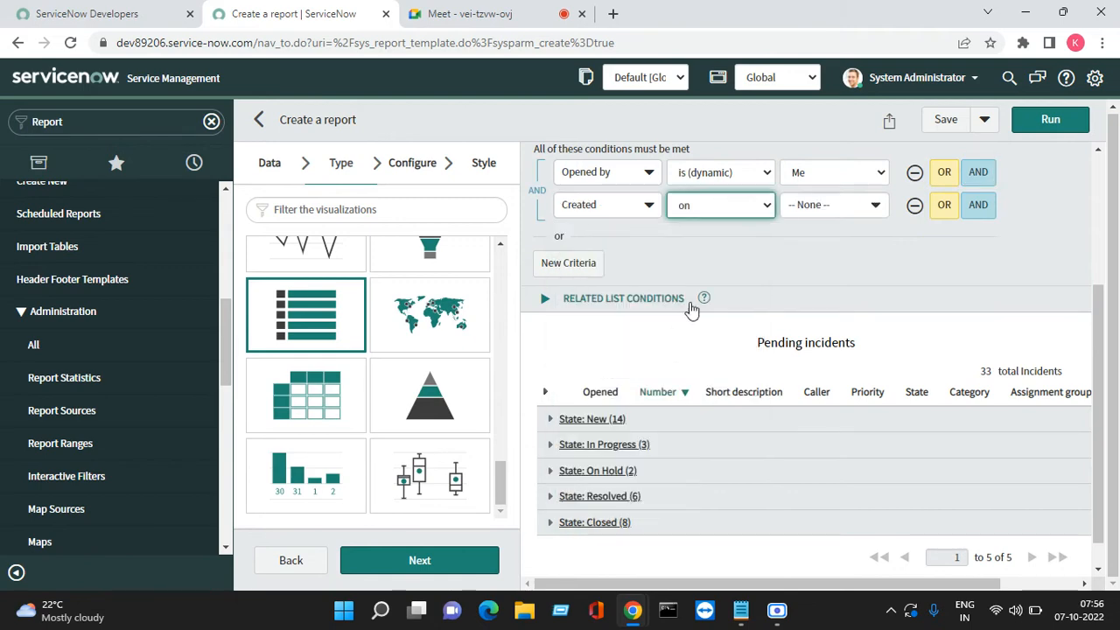
pyautogui.click(726, 219)
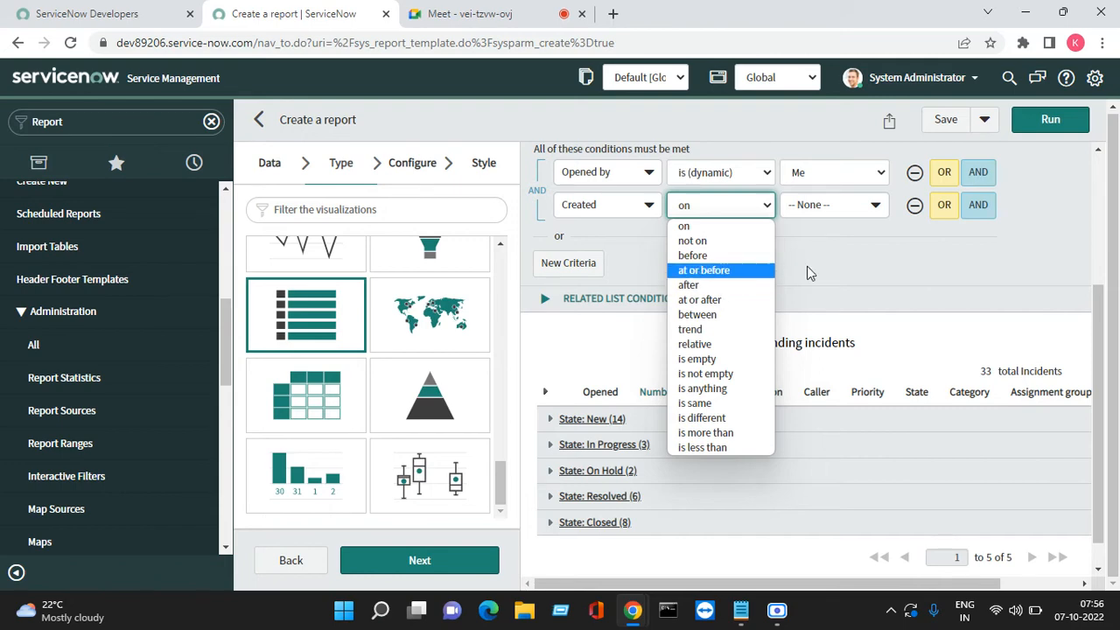
pyautogui.click(782, 261)
# Set it to Assignment group is (dynamic) One of My Groups and run, showing 0 incidents
pyautogui.click(630, 210)
pyautogui.write('ass')
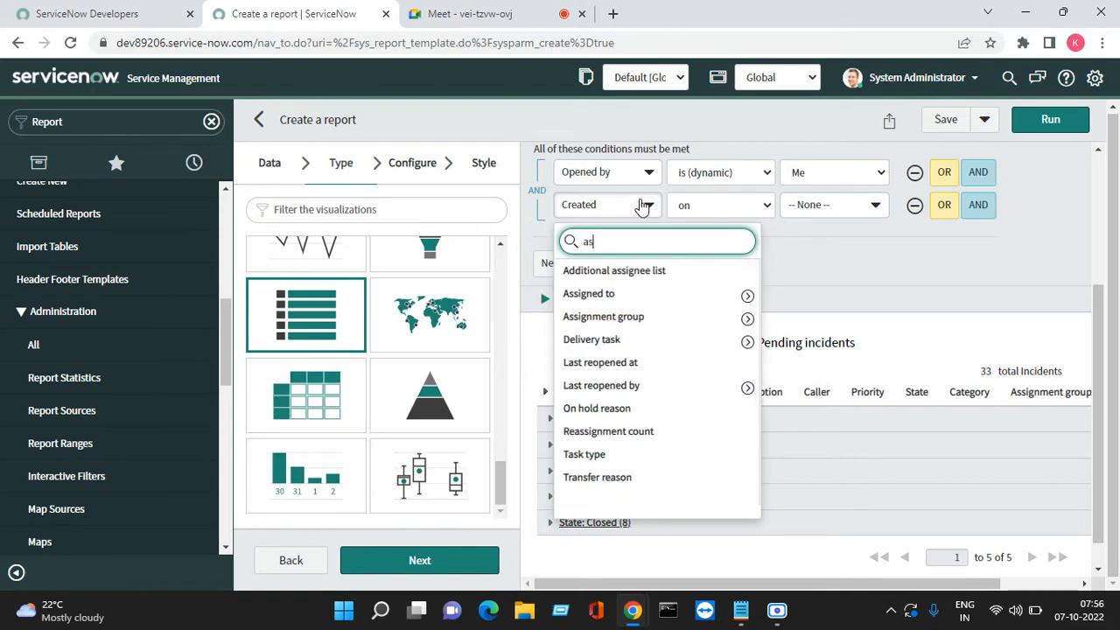
pyautogui.click(655, 320)
pyautogui.click(722, 205)
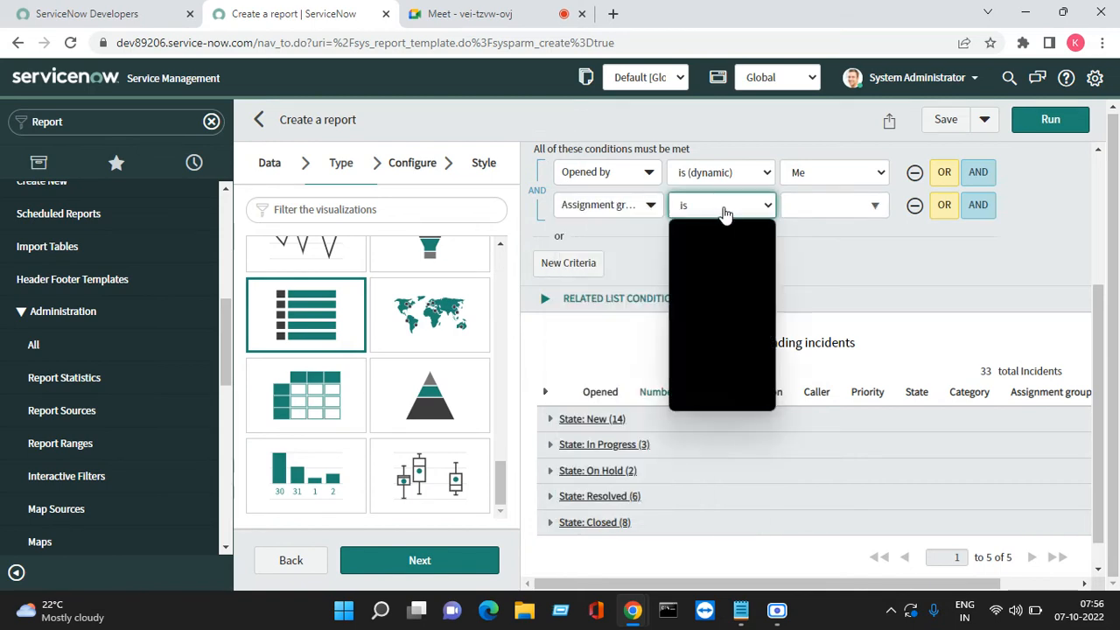
pyautogui.click(725, 403)
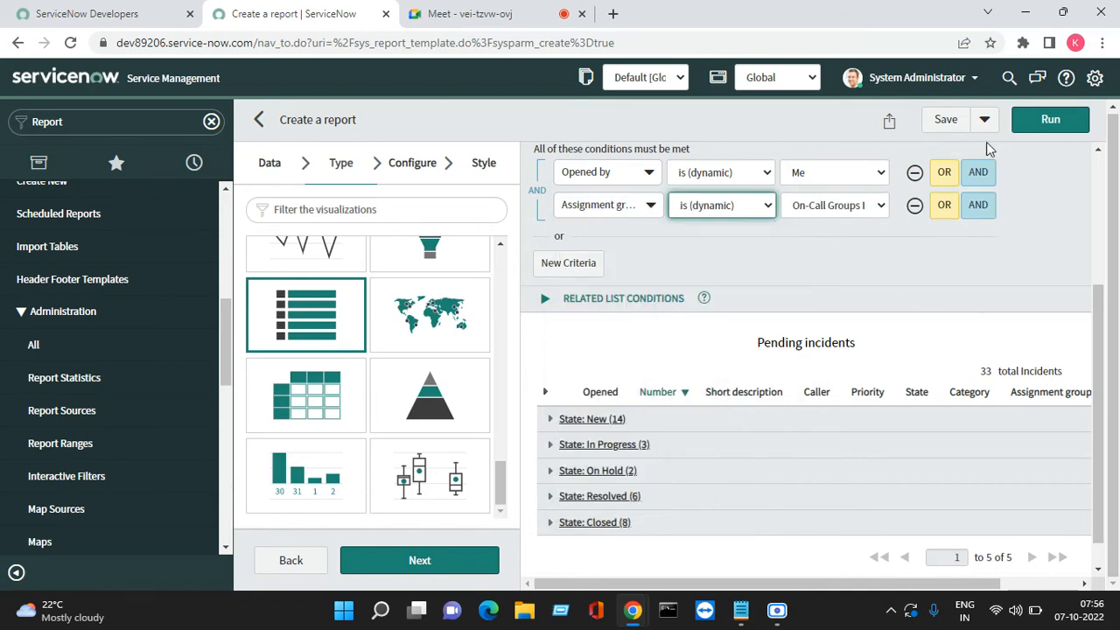
pyautogui.click(855, 210)
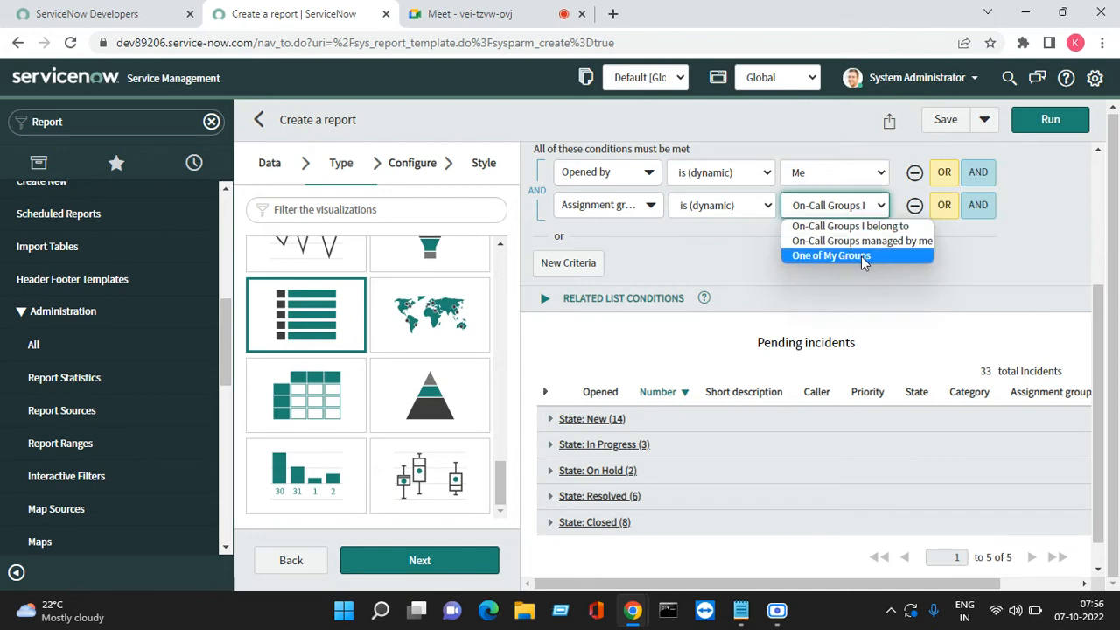
pyautogui.click(861, 255)
pyautogui.click(1043, 121)
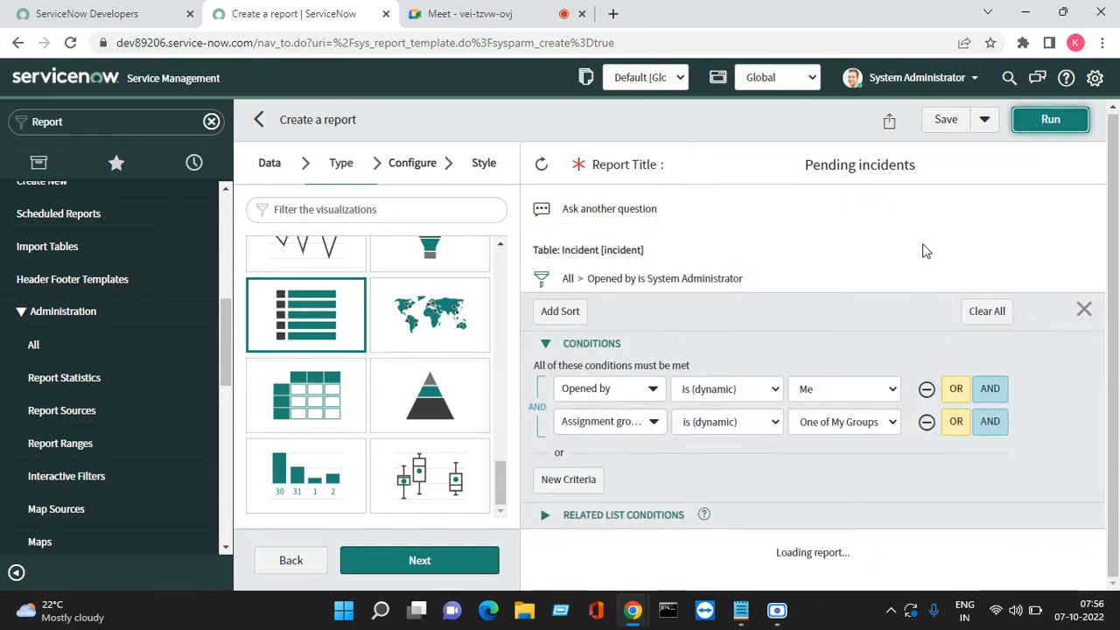
# Remove the Assignment group condition and rerun with only Opened by Me
pyautogui.scroll(-1, 805, 353)
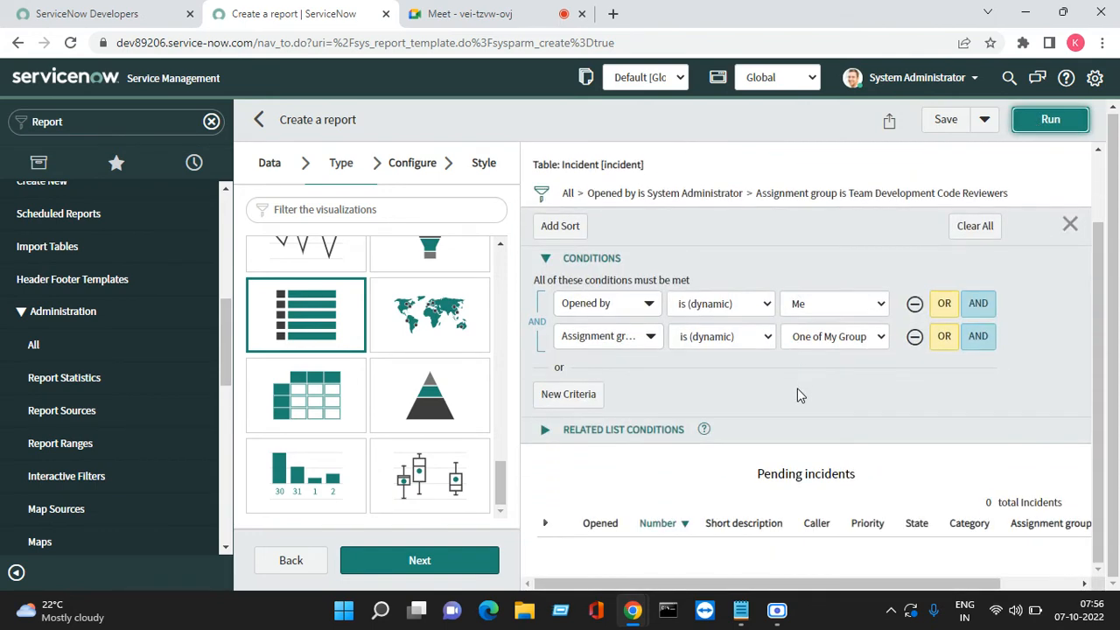
pyautogui.click(914, 337)
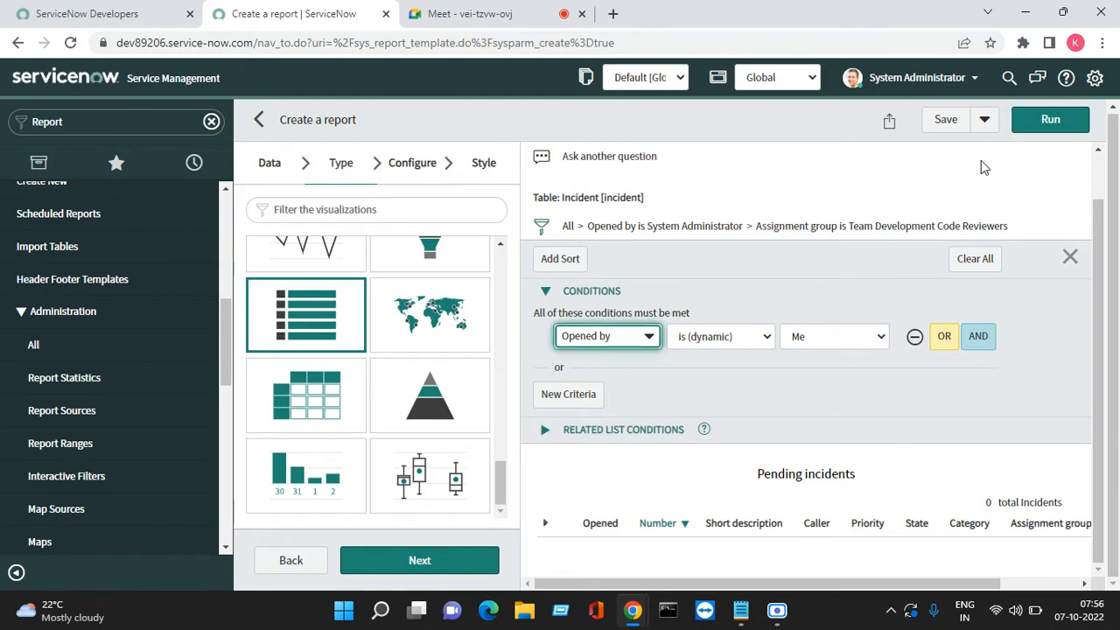
pyautogui.click(1046, 120)
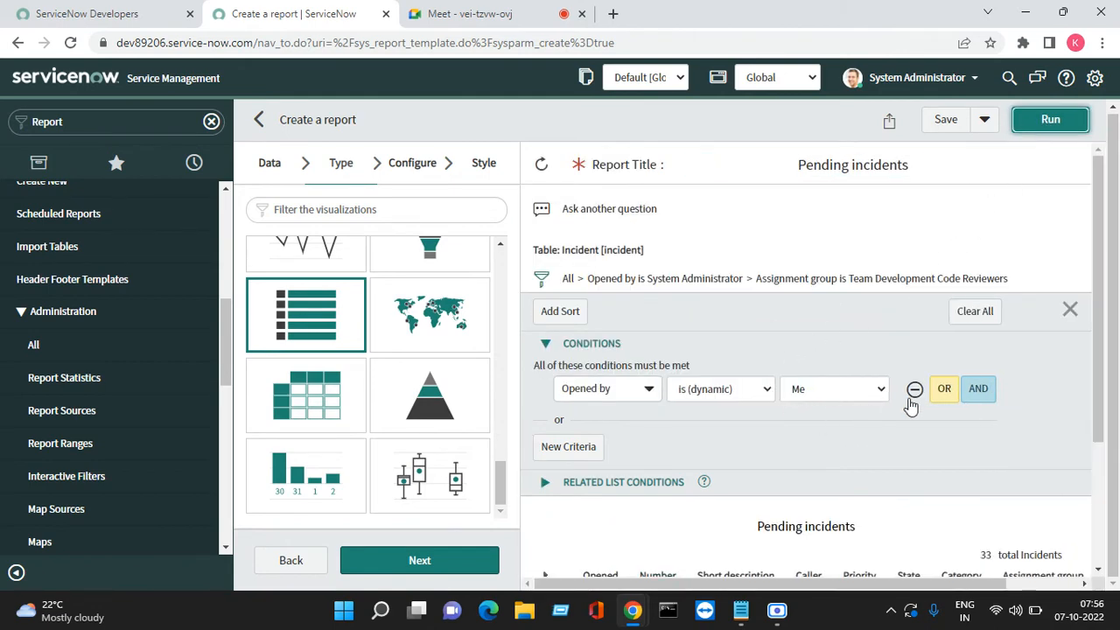
# Replace the Opened by condition with State is New OR In Progress OR On Hold
pyautogui.click(915, 391)
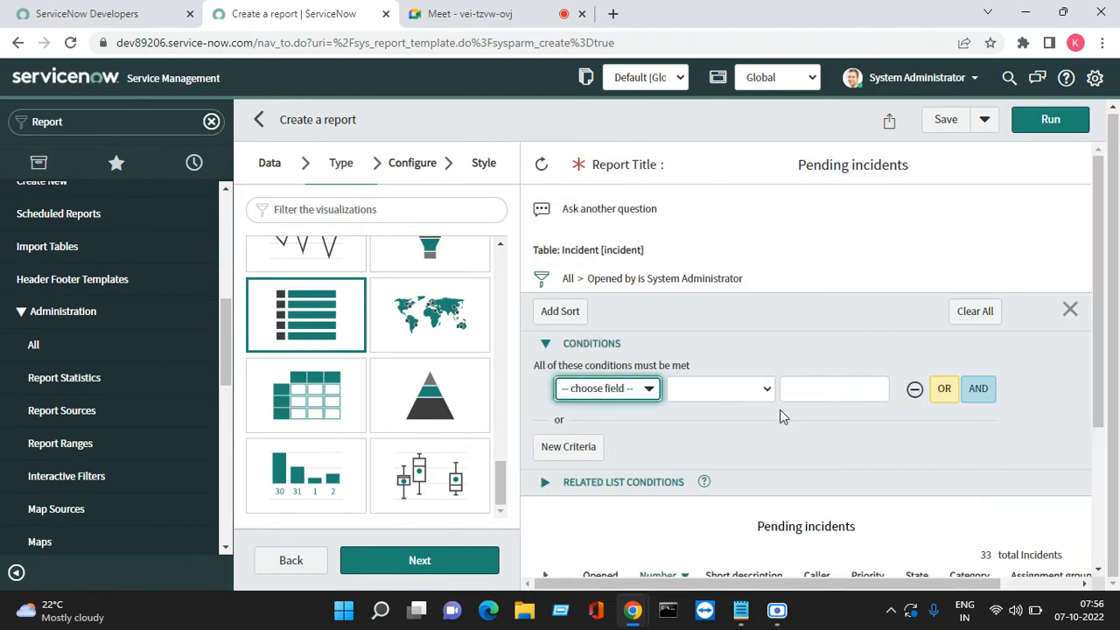
pyautogui.click(627, 398)
pyautogui.write('state')
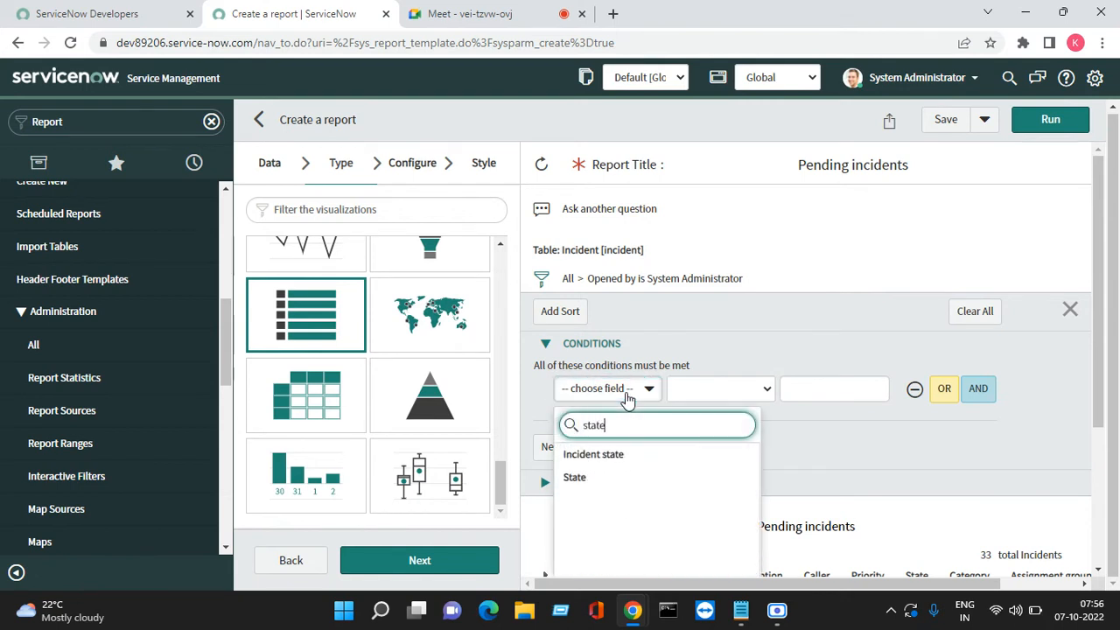
pyautogui.click(597, 479)
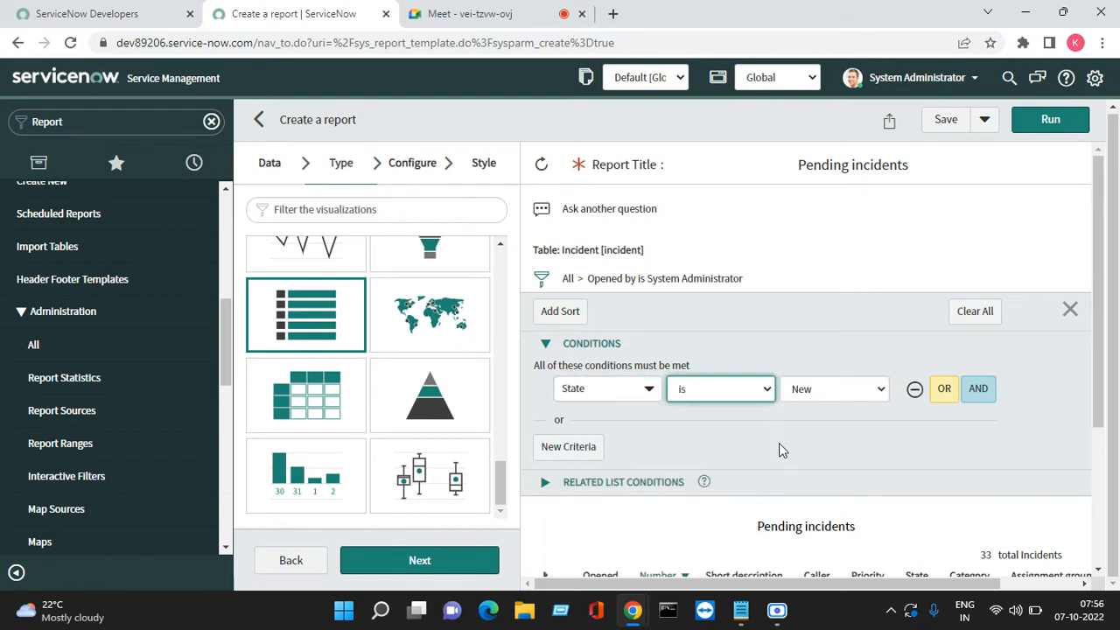
pyautogui.click(944, 394)
pyautogui.click(942, 422)
pyautogui.click(841, 424)
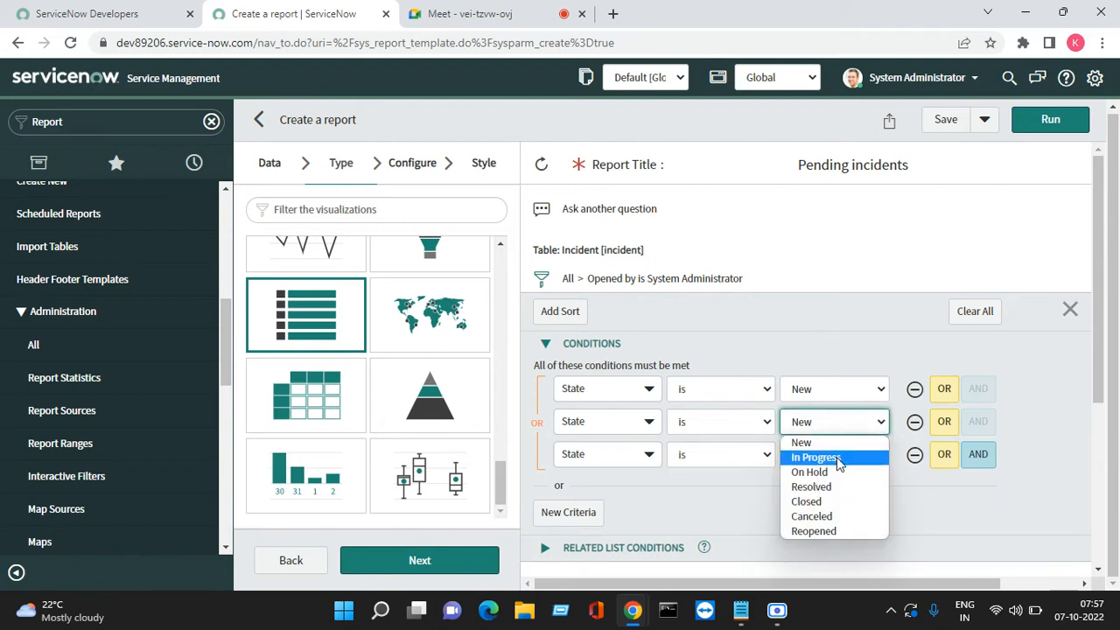
pyautogui.click(837, 458)
pyautogui.click(943, 454)
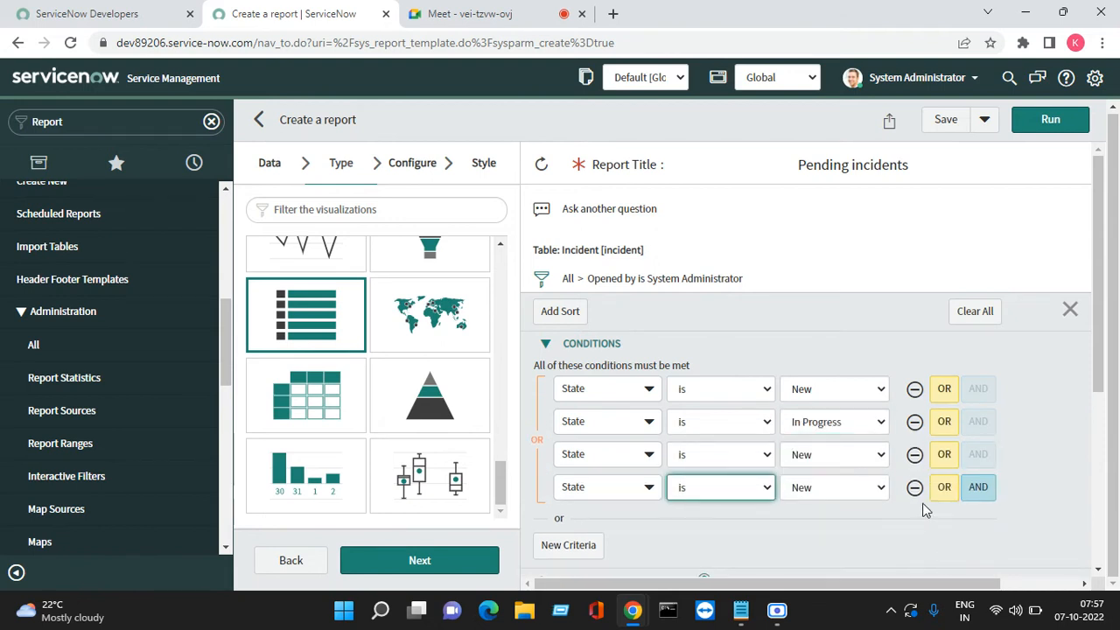
pyautogui.click(914, 487)
pyautogui.click(836, 455)
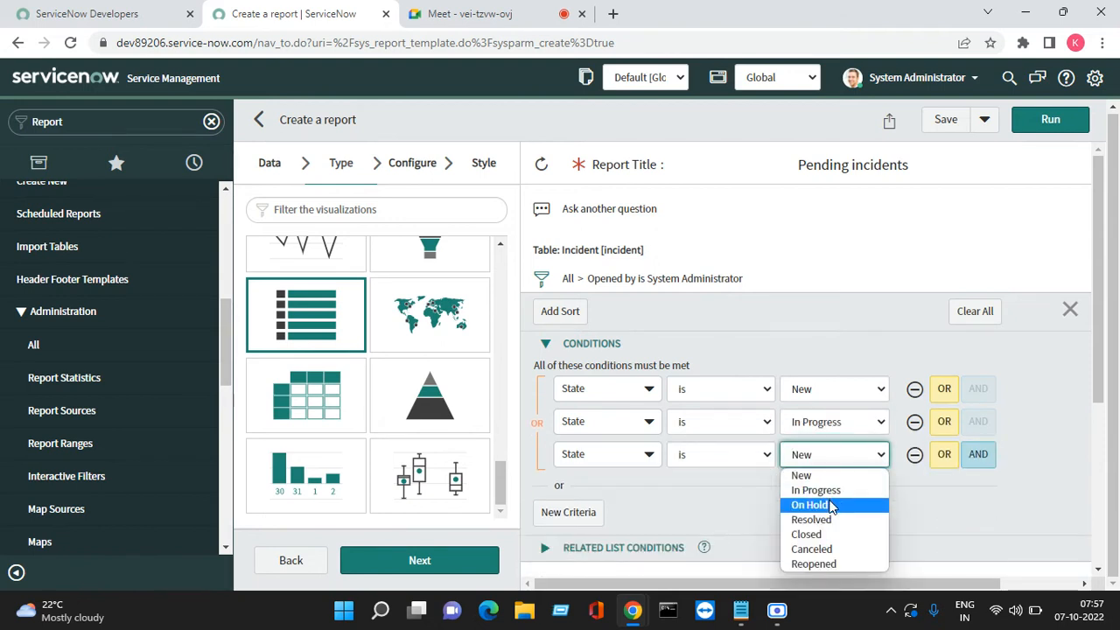
pyautogui.click(831, 504)
# Add an AND condition Created on Last month and run the report
pyautogui.click(977, 454)
pyautogui.scroll(-2, 629, 491)
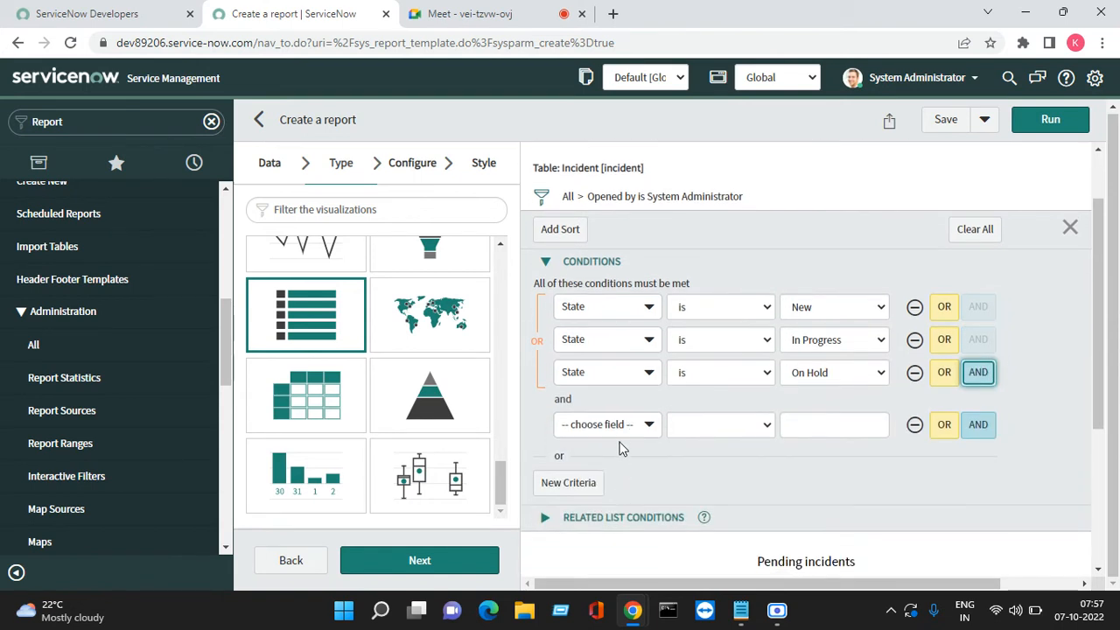
pyautogui.click(618, 427)
pyautogui.write('re')
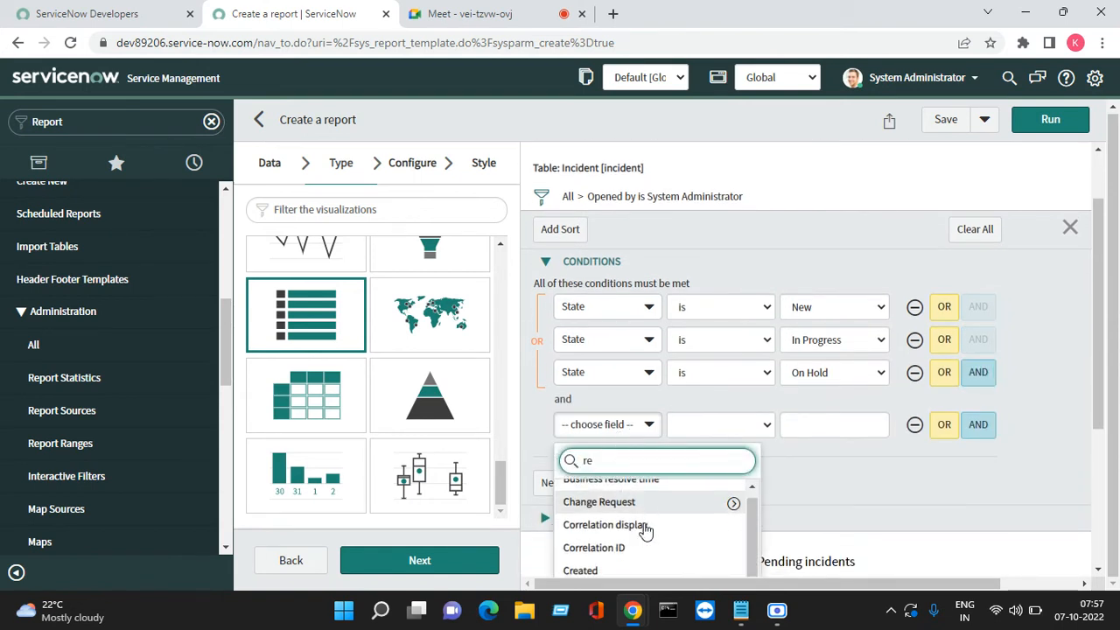
pyautogui.scroll(-3, 645, 531)
pyautogui.press('BackSpace')
pyautogui.press('BackSpace')
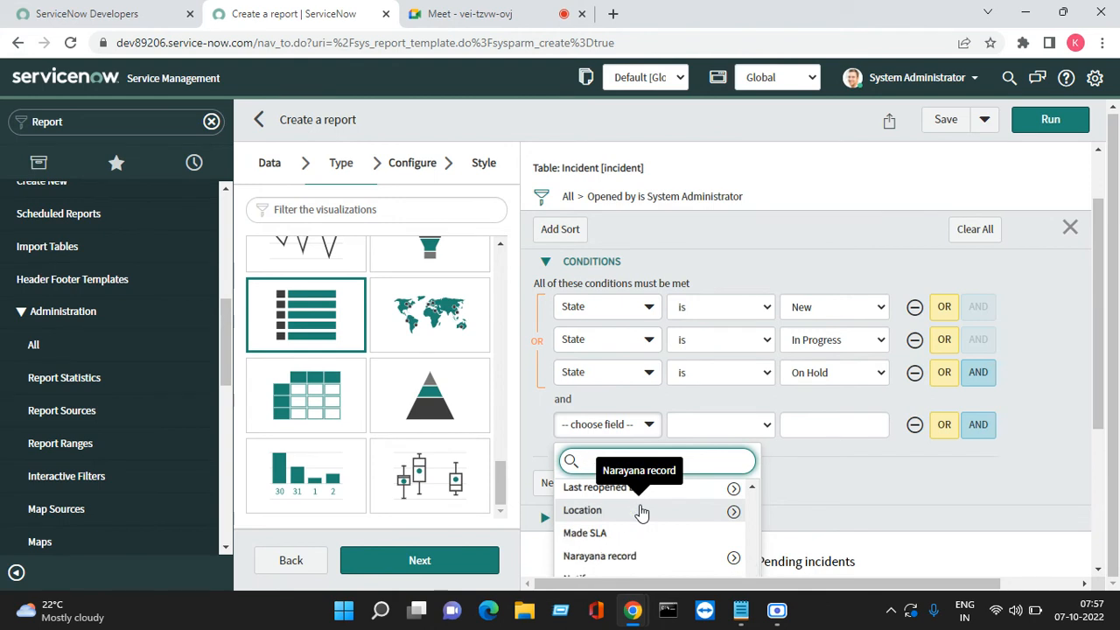
pyautogui.write('ccreat')
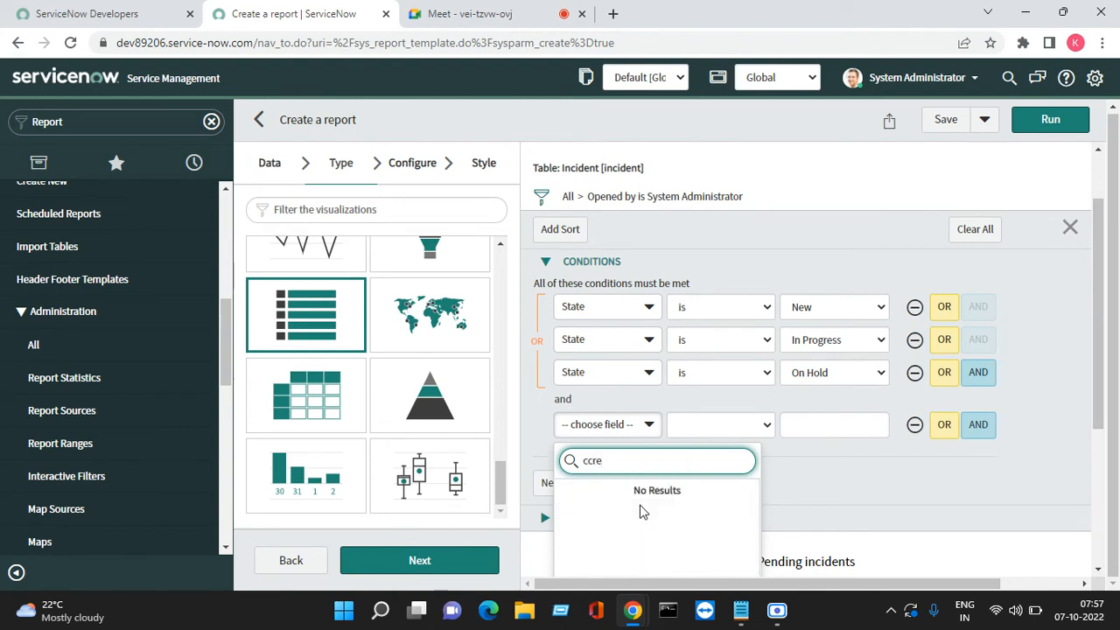
pyautogui.press('BackSpace')
pyautogui.write('rea')
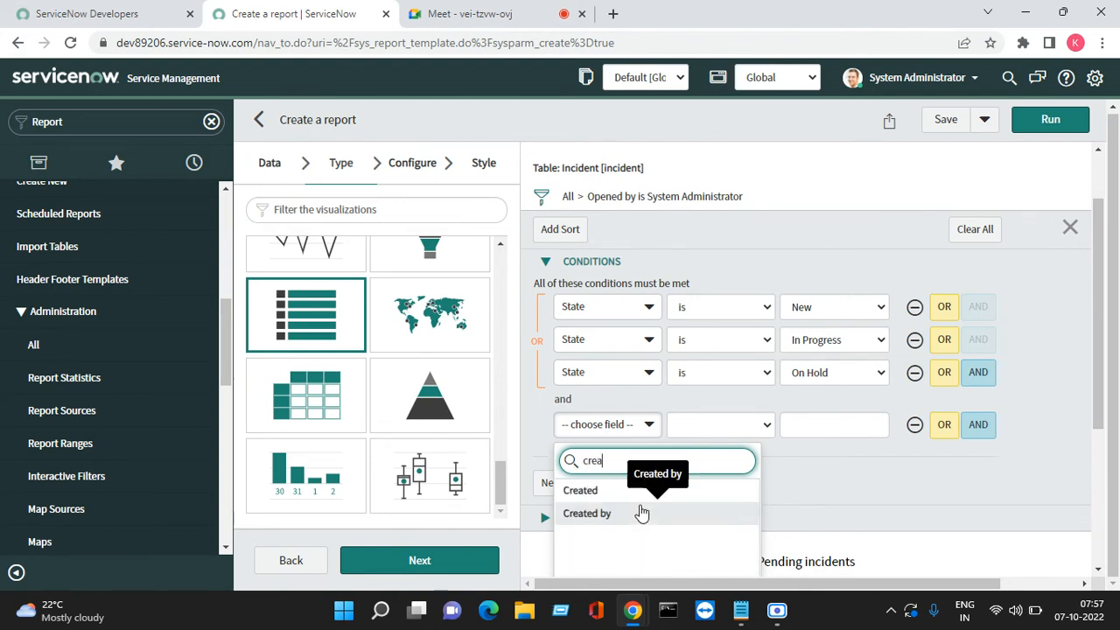
pyautogui.click(595, 492)
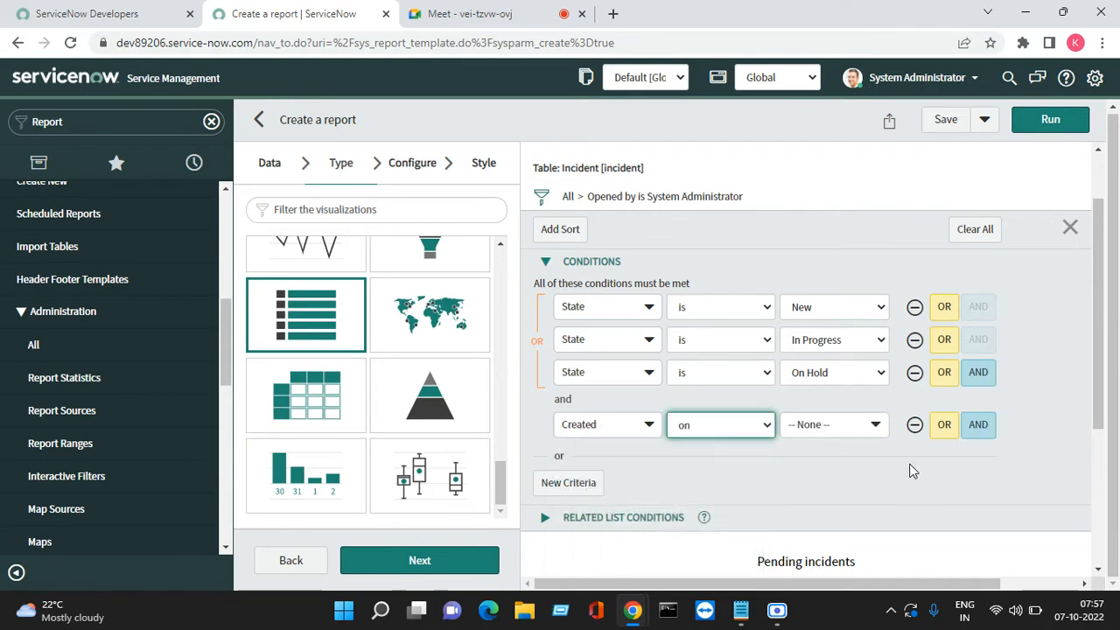
pyautogui.click(804, 428)
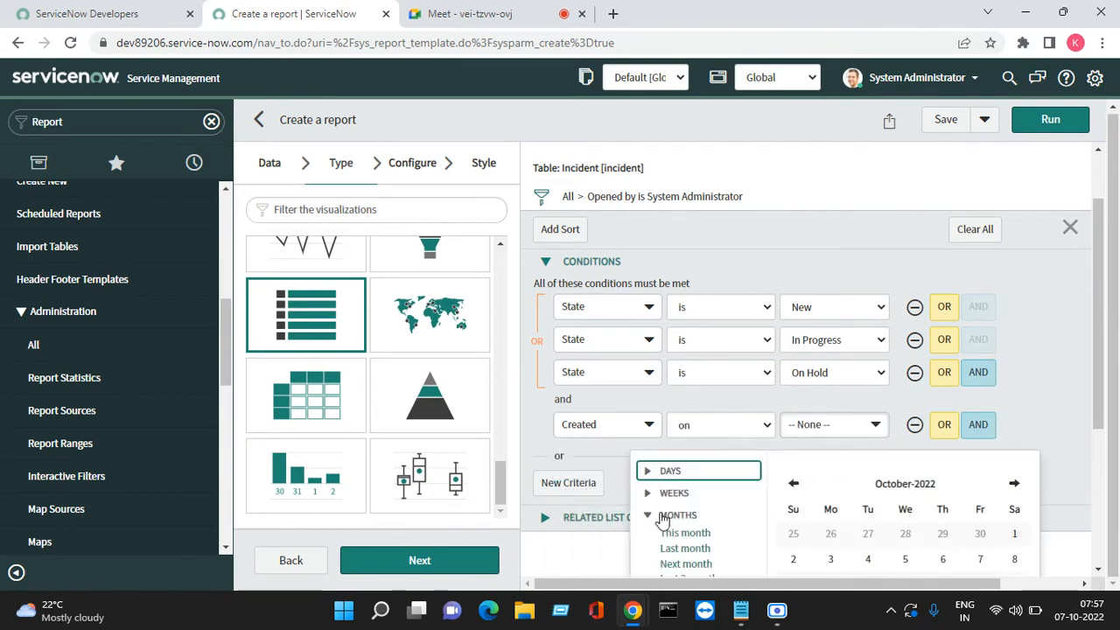
pyautogui.scroll(-1, 679, 512)
pyautogui.scroll(-3, 679, 511)
pyautogui.click(679, 384)
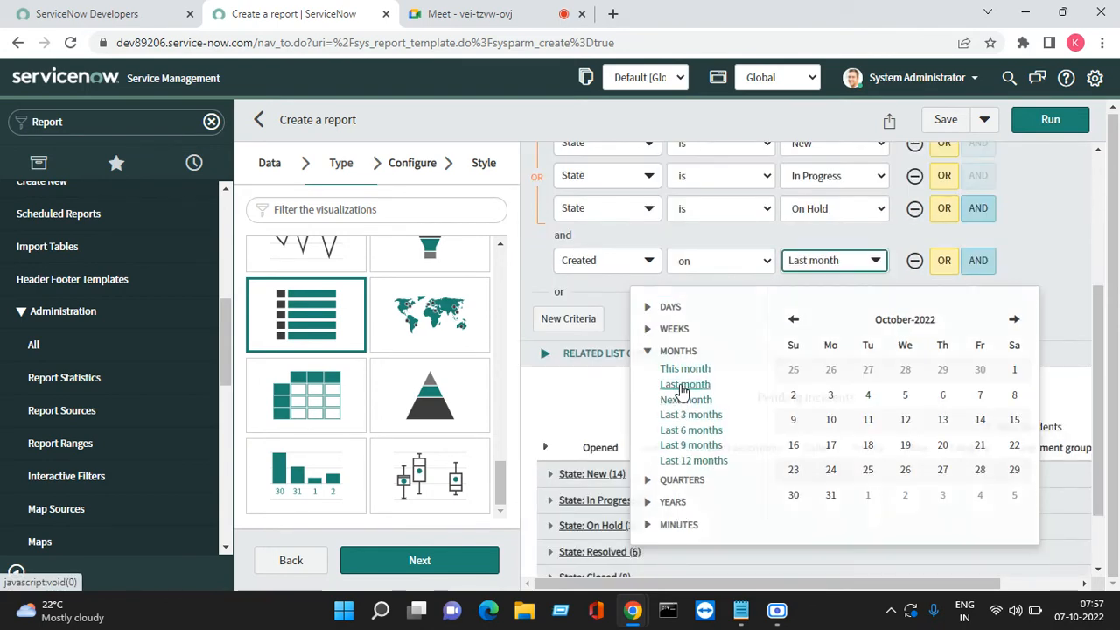
pyautogui.click(1048, 120)
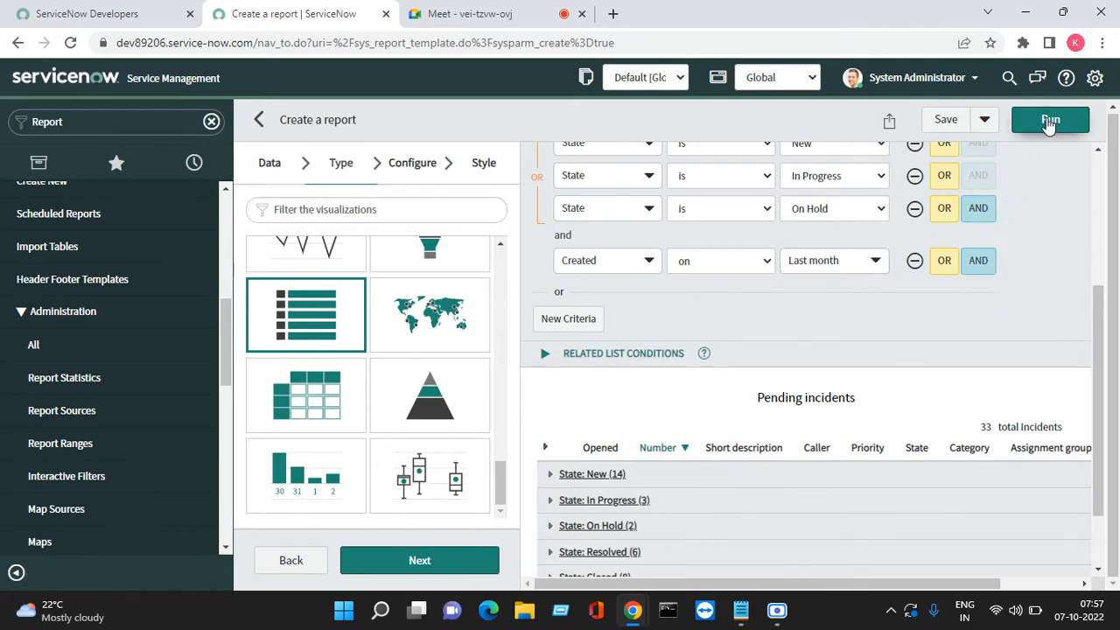
# Review the 3 New-state incidents and save the report
pyautogui.scroll(-2, 926, 416)
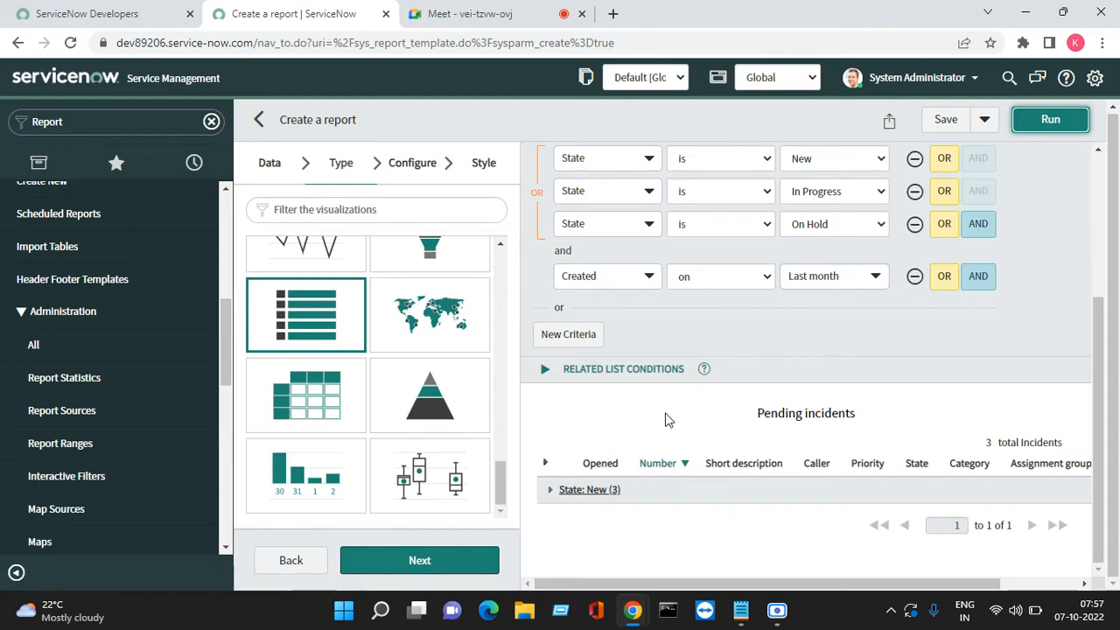
pyautogui.click(519, 9)
pyautogui.click(348, 19)
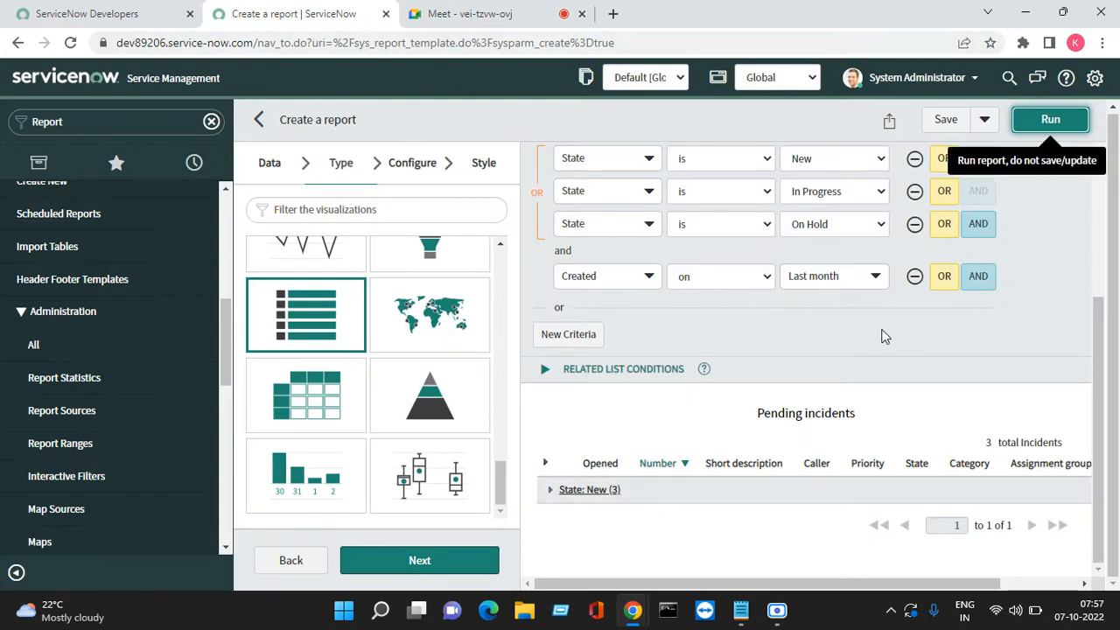
pyautogui.scroll(3, 927, 329)
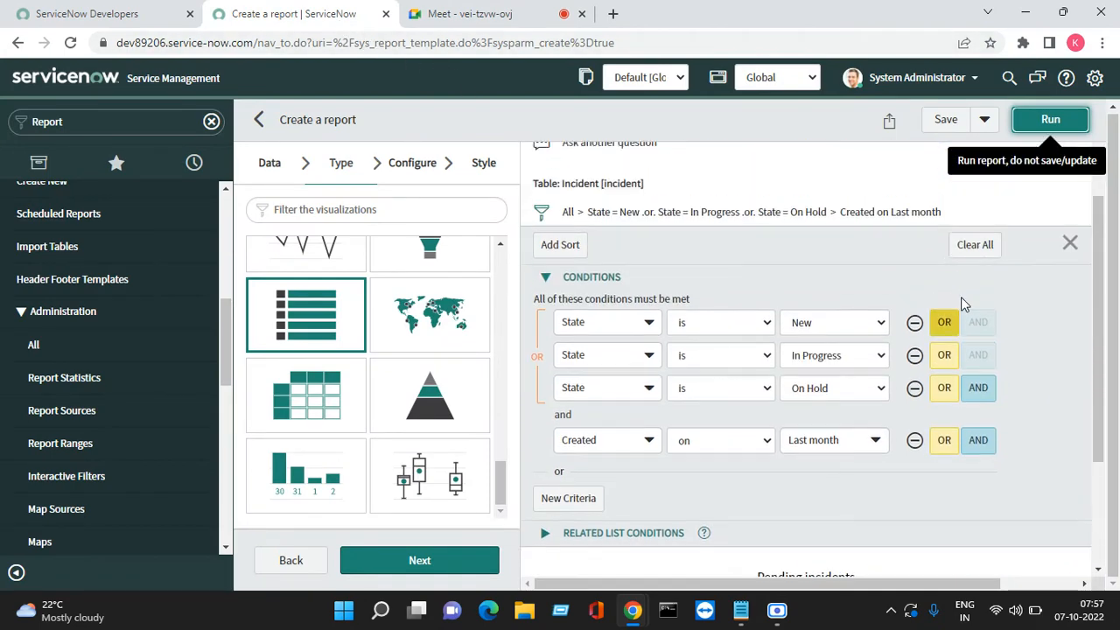
pyautogui.click(944, 119)
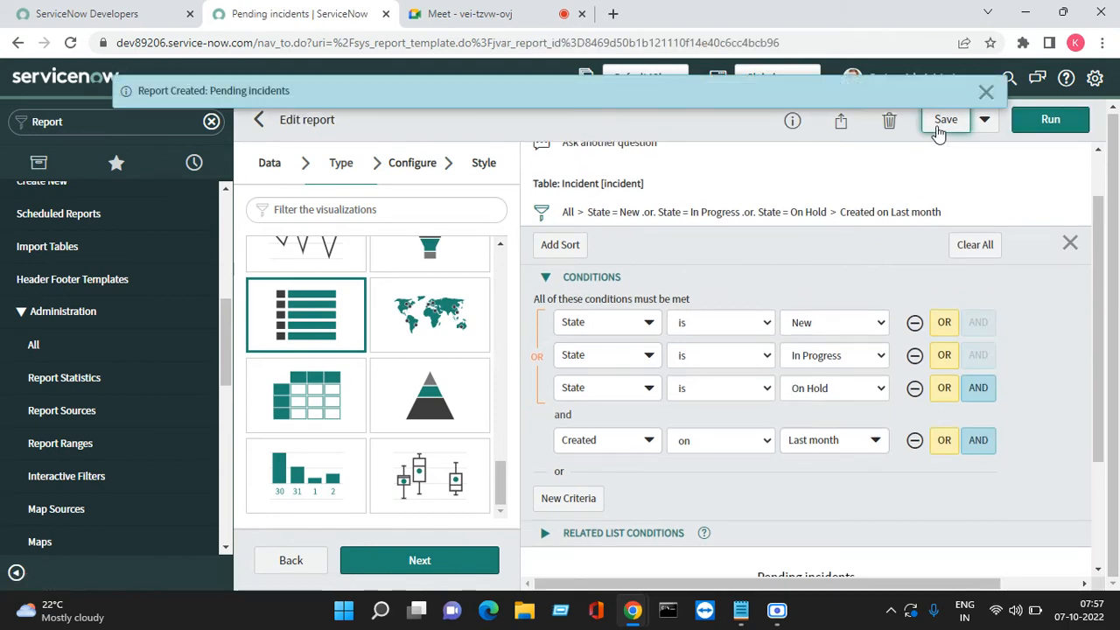
pyautogui.click(986, 92)
# Start retyping the report title after 'Pending incidents-'
pyautogui.scroll(1, 839, 312)
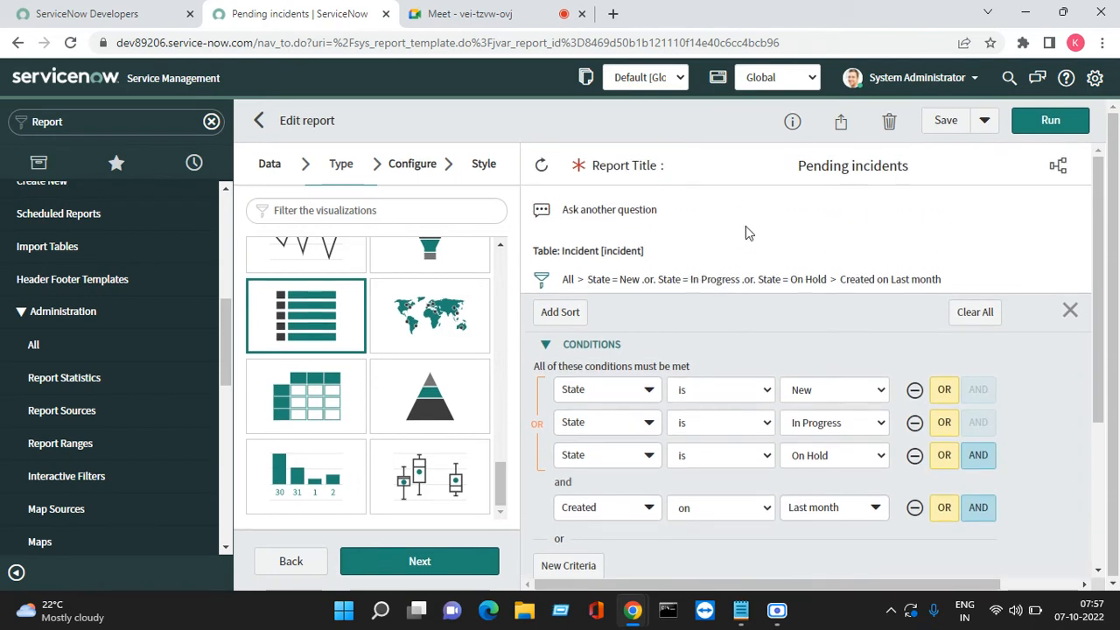
pyautogui.click(928, 171)
pyautogui.write('-')
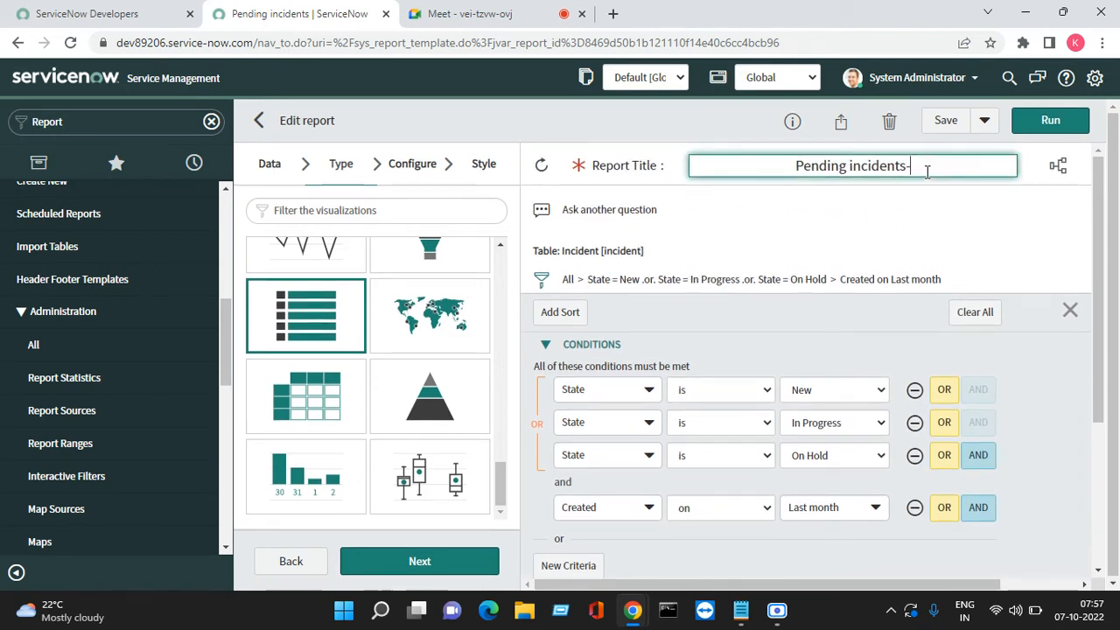
pyautogui.write(' reate')
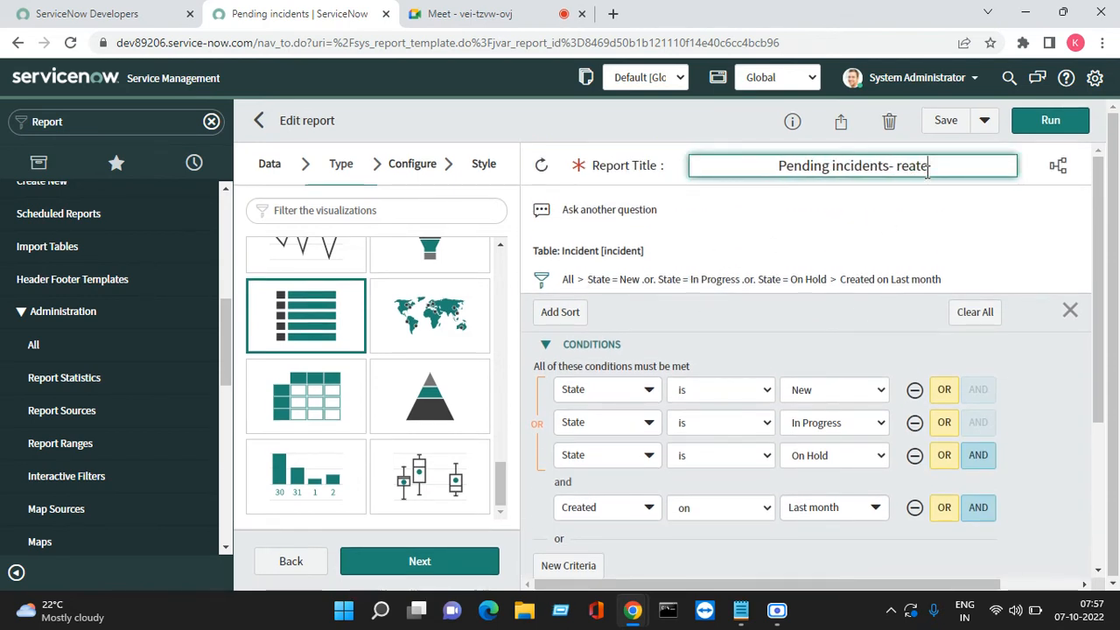
pyautogui.press('BackSpace')
pyautogui.press('BackSpace')
pyautogui.press('BackSpace')
pyautogui.press('BackSpace')
pyautogui.press('BackSpace')
# Retitle the report 'Pending incidents- Created on last month' and run it
pyautogui.write('reated')
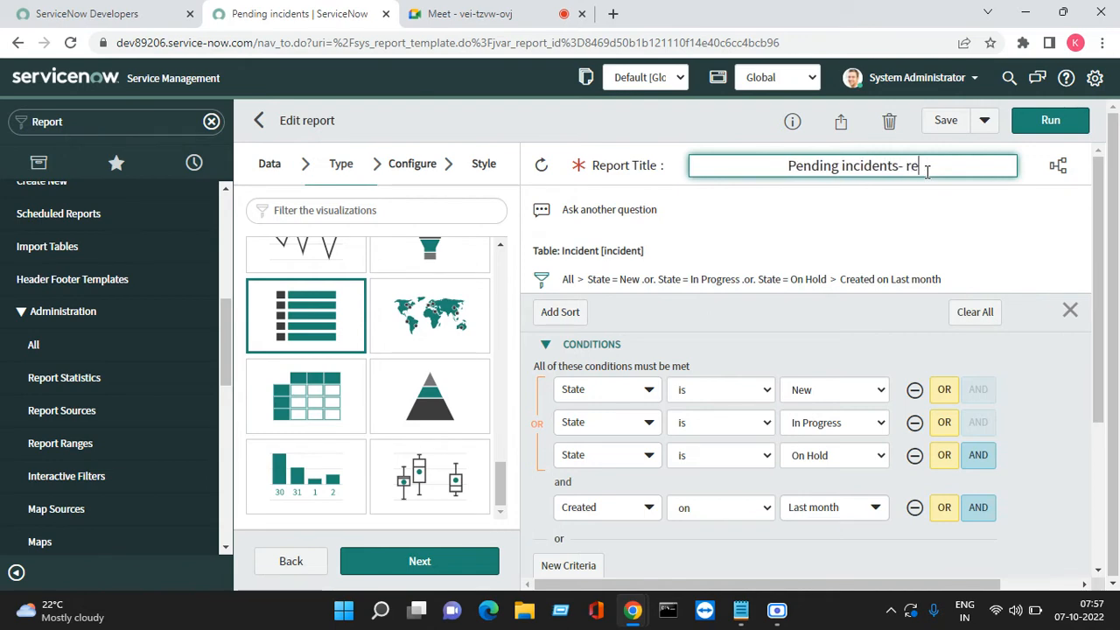
pyautogui.press('BackSpace')
pyautogui.press('BackSpace')
pyautogui.press('BackSpace')
pyautogui.press('BackSpace')
pyautogui.press('BackSpace')
pyautogui.press('BackSpace')
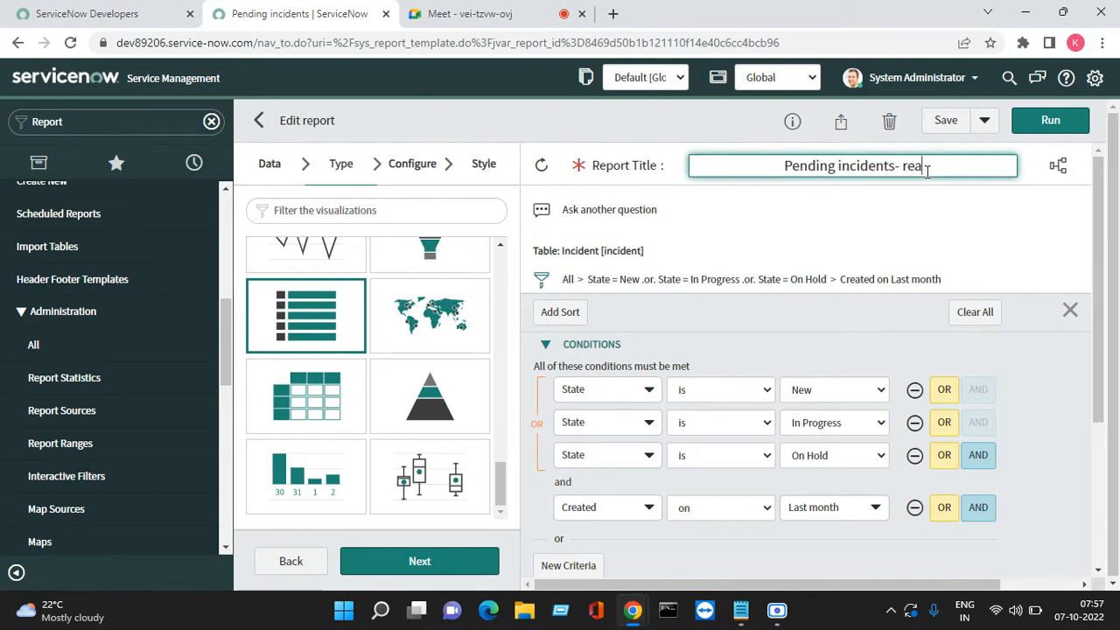
pyautogui.write('CC')
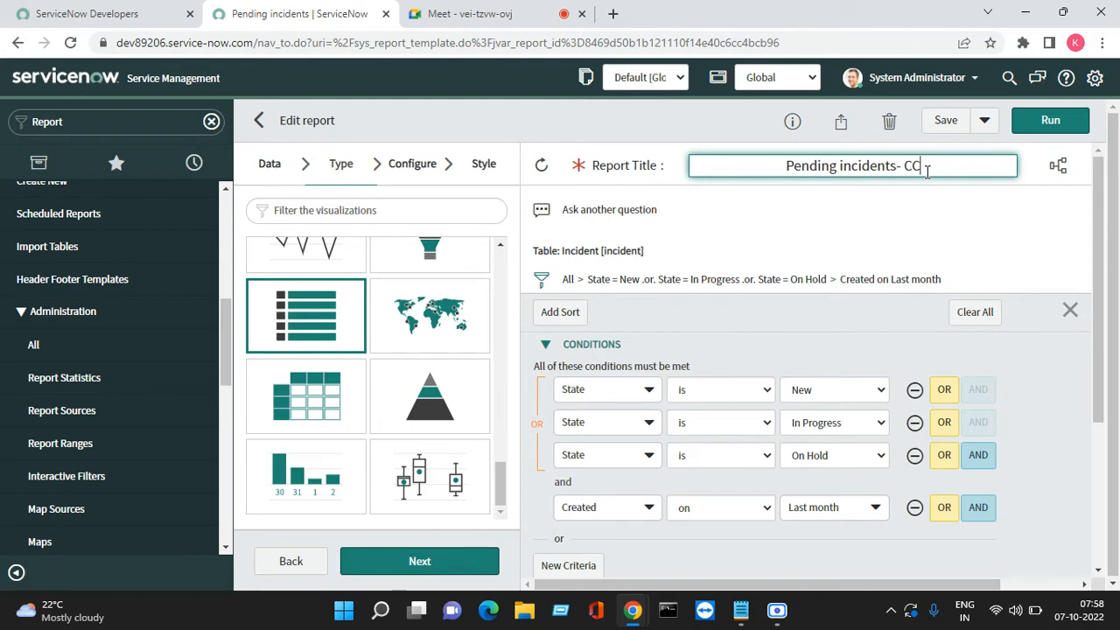
pyautogui.write('reated on')
pyautogui.press('BackSpace')
pyautogui.press('BackSpace')
pyautogui.press('BackSpace')
pyautogui.press('BackSpace')
pyautogui.press('BackSpace')
pyautogui.press('BackSpace')
pyautogui.press('BackSpace')
pyautogui.press('BackSpace')
pyautogui.press('BackSpace')
pyautogui.press('BackSpace')
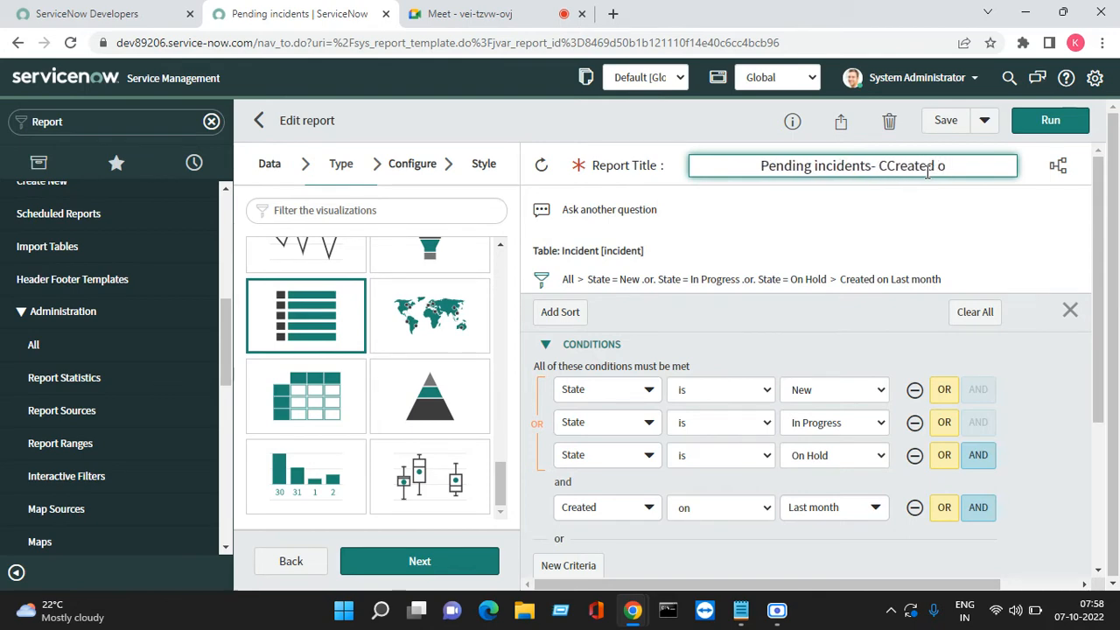
pyautogui.write('CCreated')
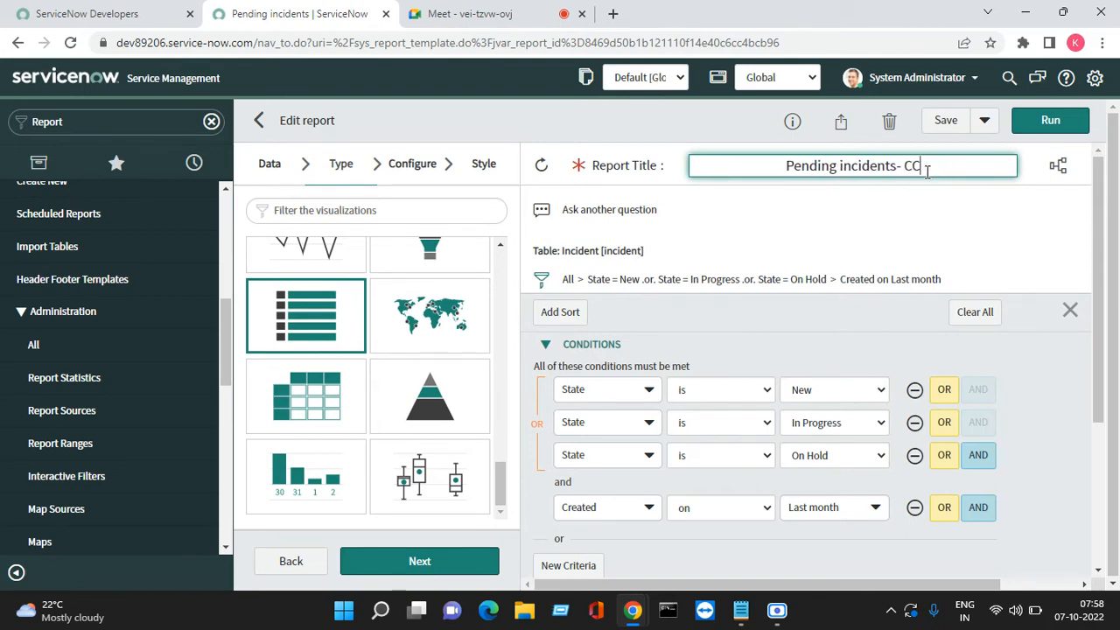
pyautogui.press('BackSpace')
pyautogui.press('BackSpace')
pyautogui.press('BackSpace')
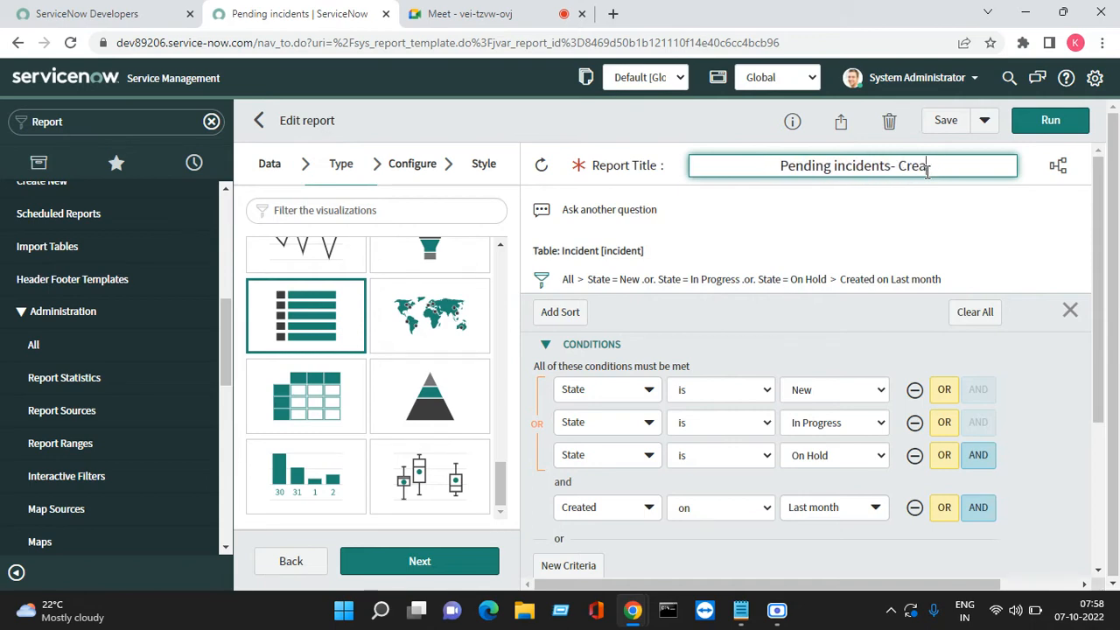
pyautogui.write('ed o ')
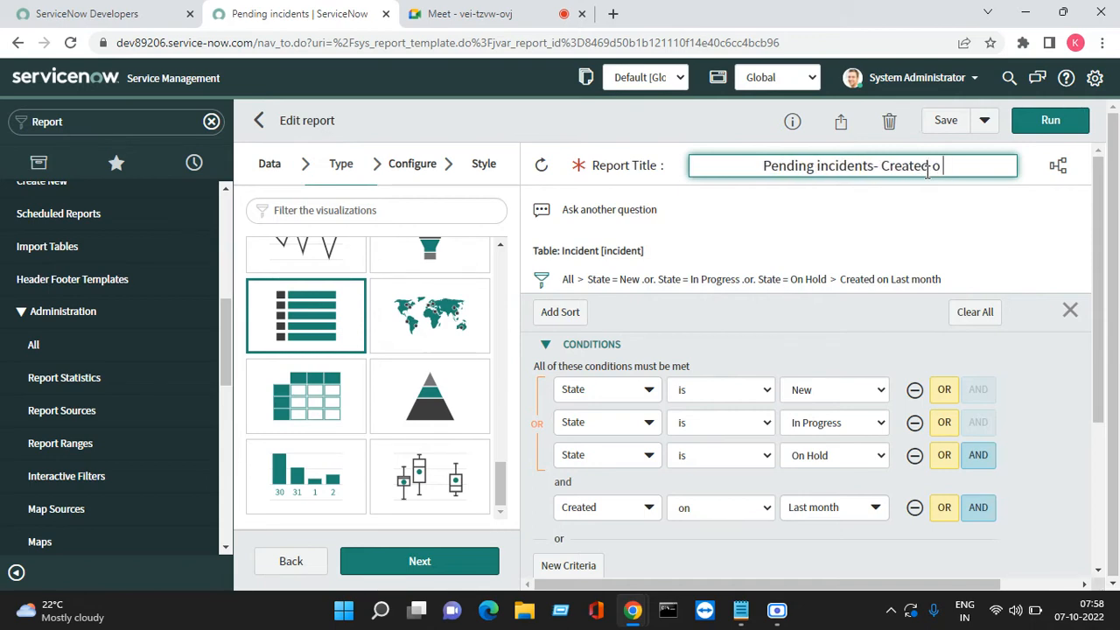
pyautogui.write('n last ')
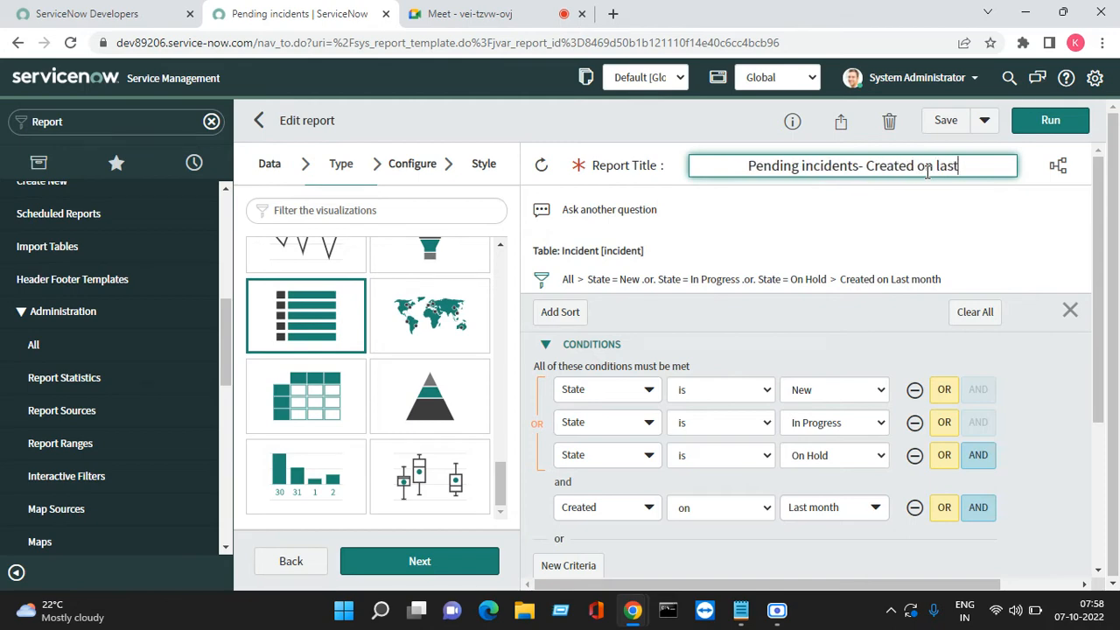
pyautogui.write('month')
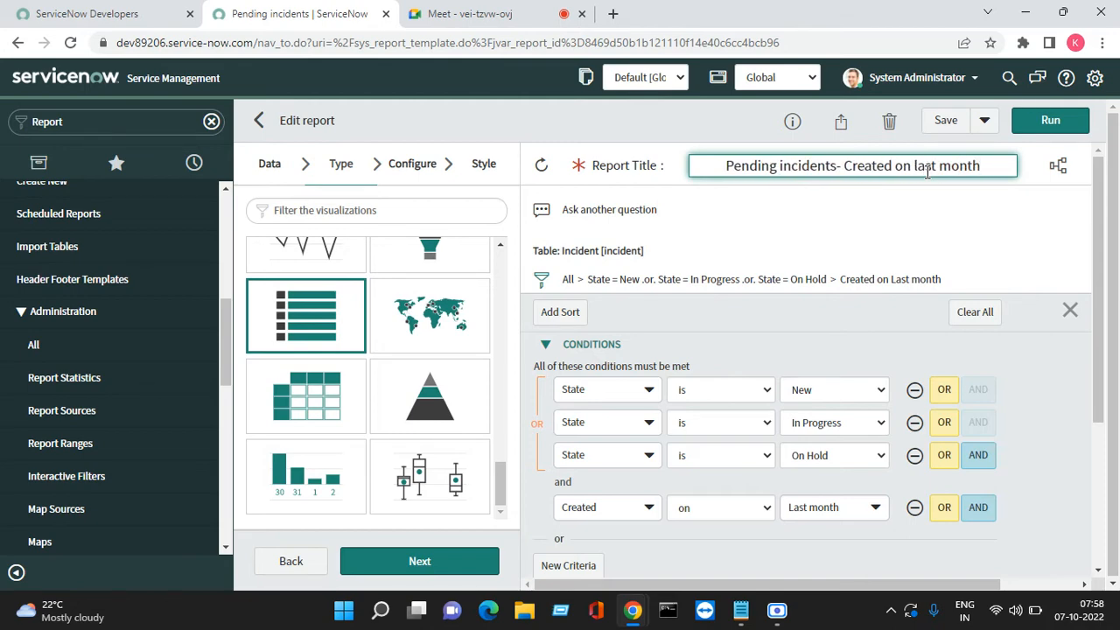
pyautogui.click(945, 218)
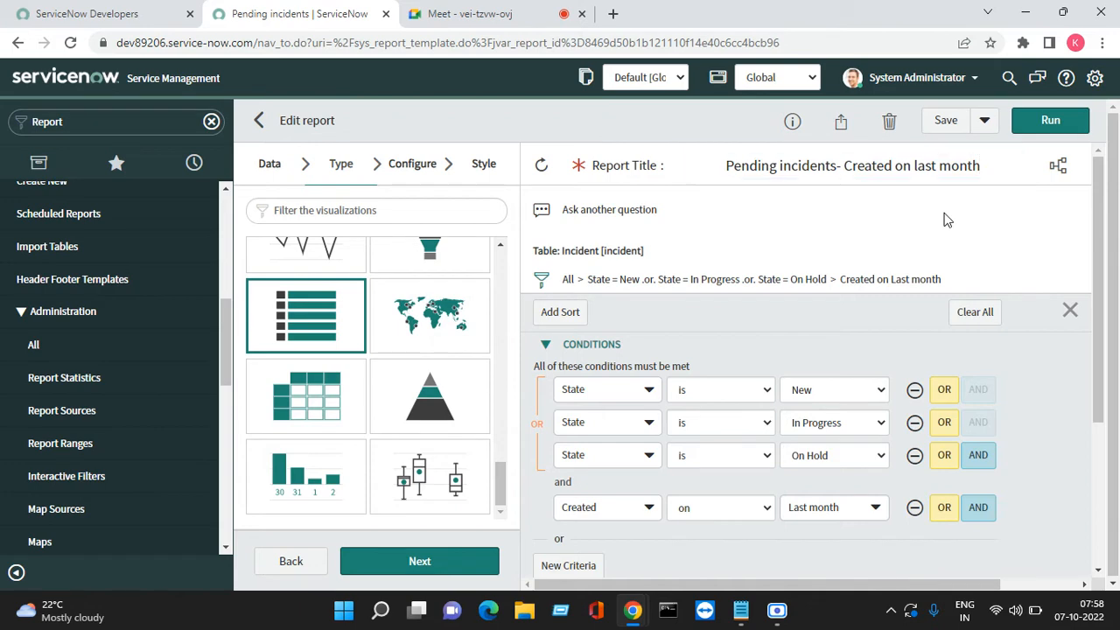
pyautogui.click(1050, 120)
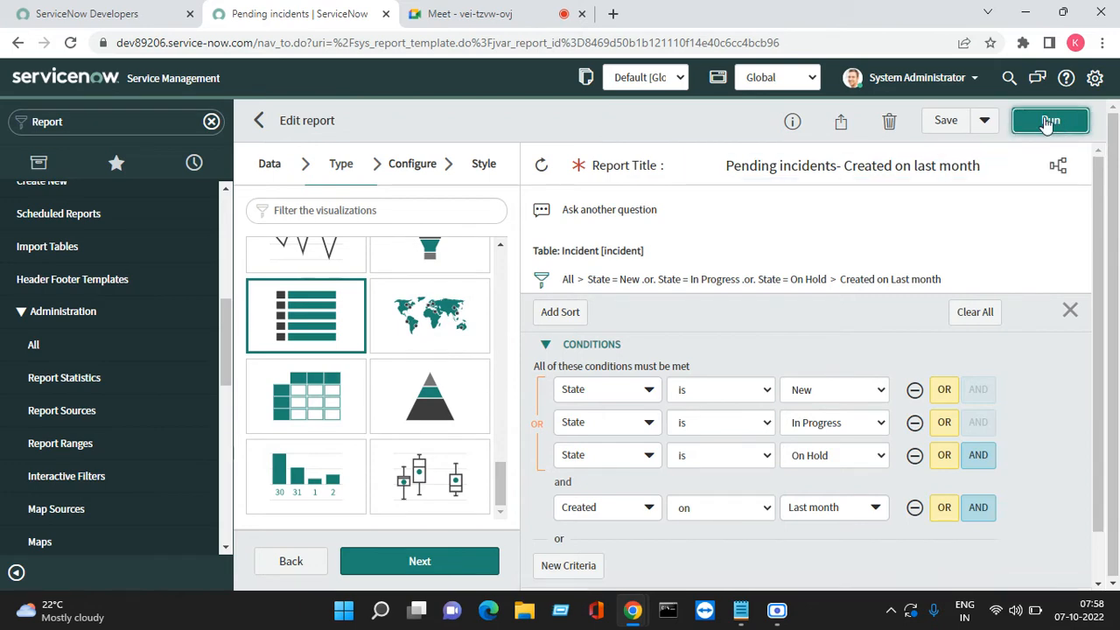
# Save the retitled report and check its preview of 3 New incidents
pyautogui.click(943, 123)
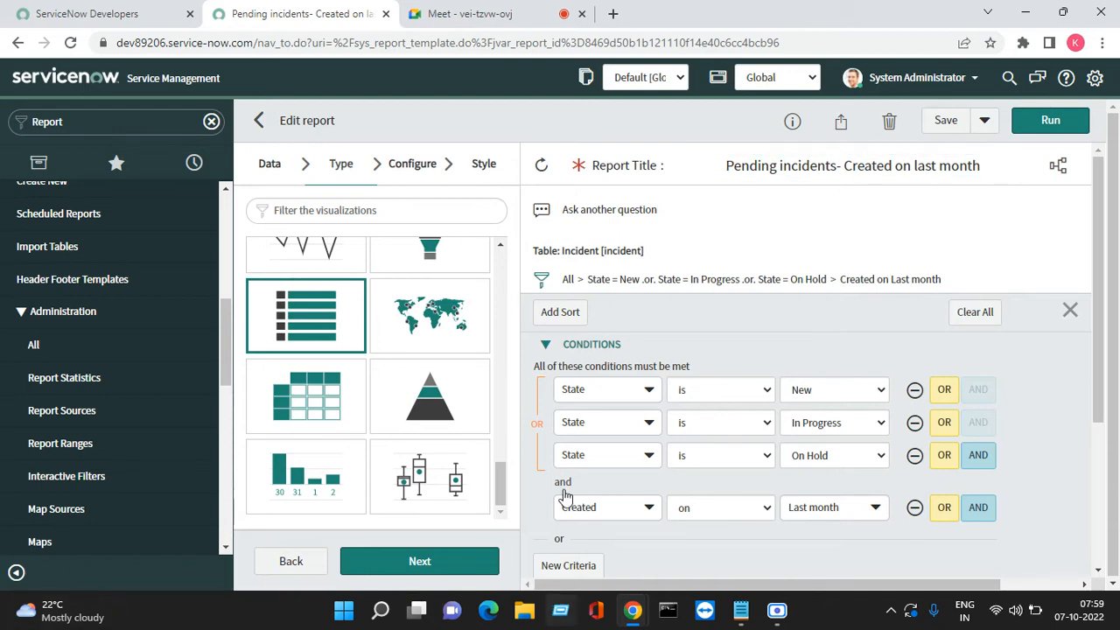
pyautogui.scroll(-3, 735, 289)
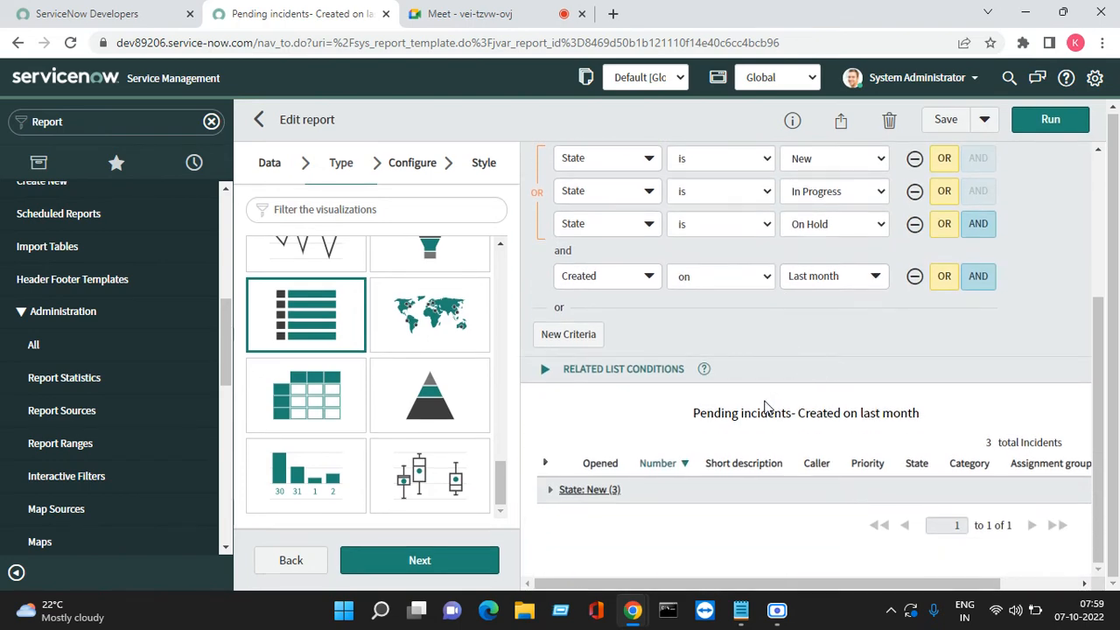
pyautogui.scroll(1, 585, 437)
pyautogui.scroll(2, 588, 422)
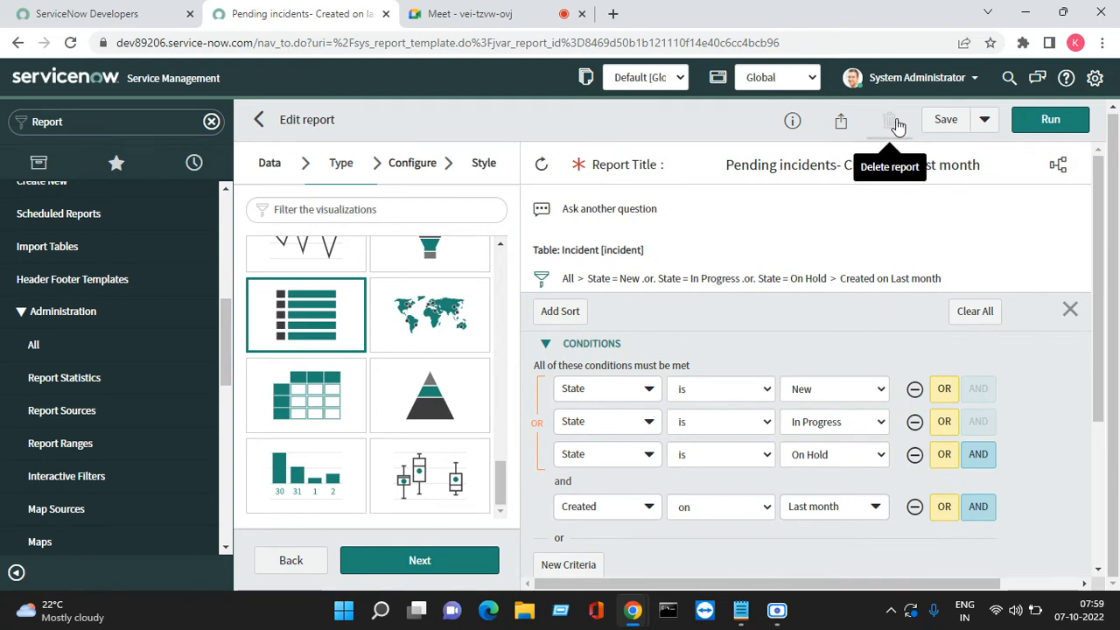
pyautogui.click(985, 121)
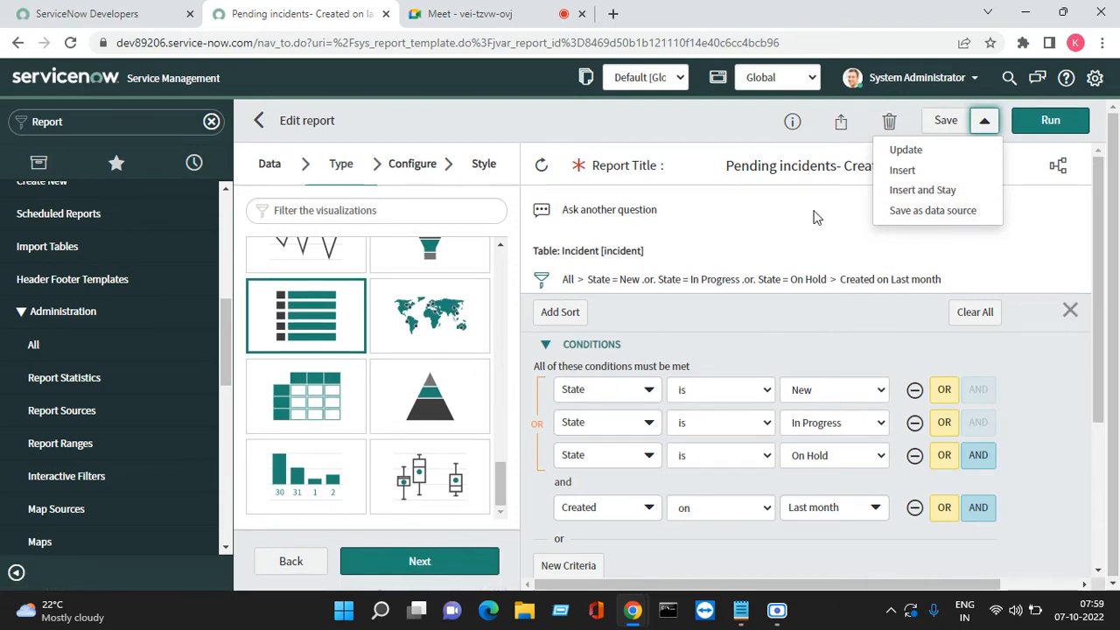
pyautogui.click(781, 131)
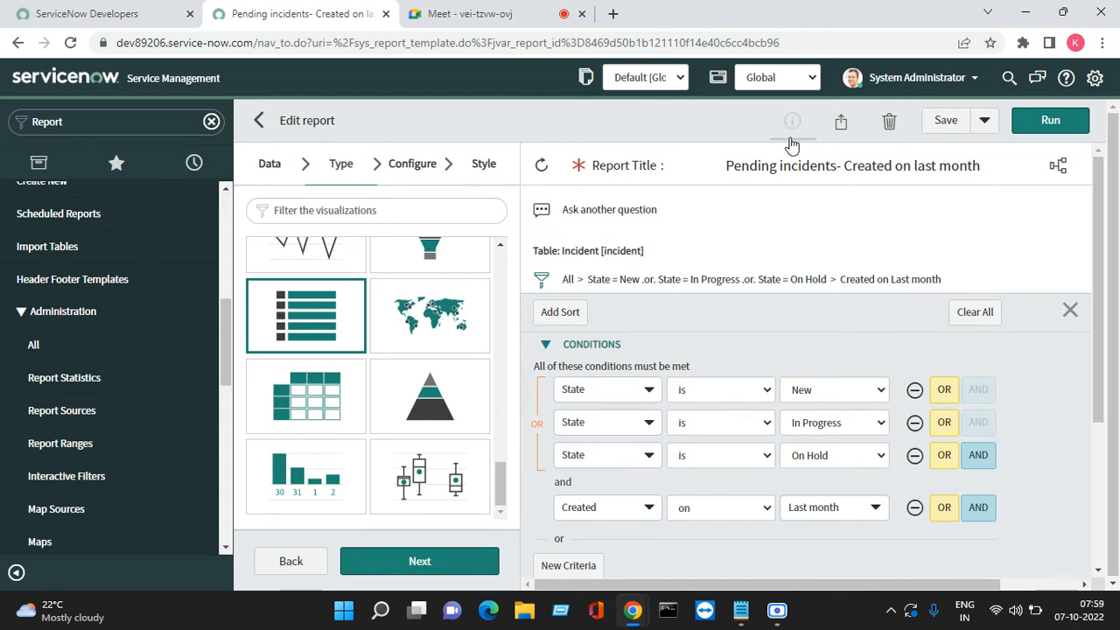
pyautogui.click(792, 124)
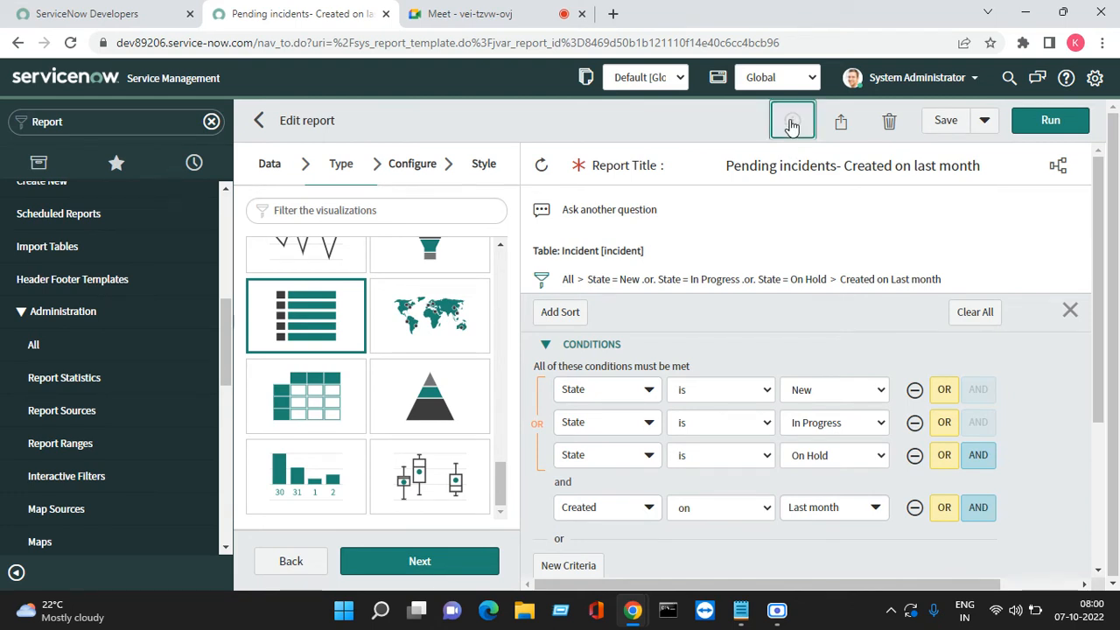
pyautogui.moveTo(1068, 246); pyautogui.dragTo(942, 240)
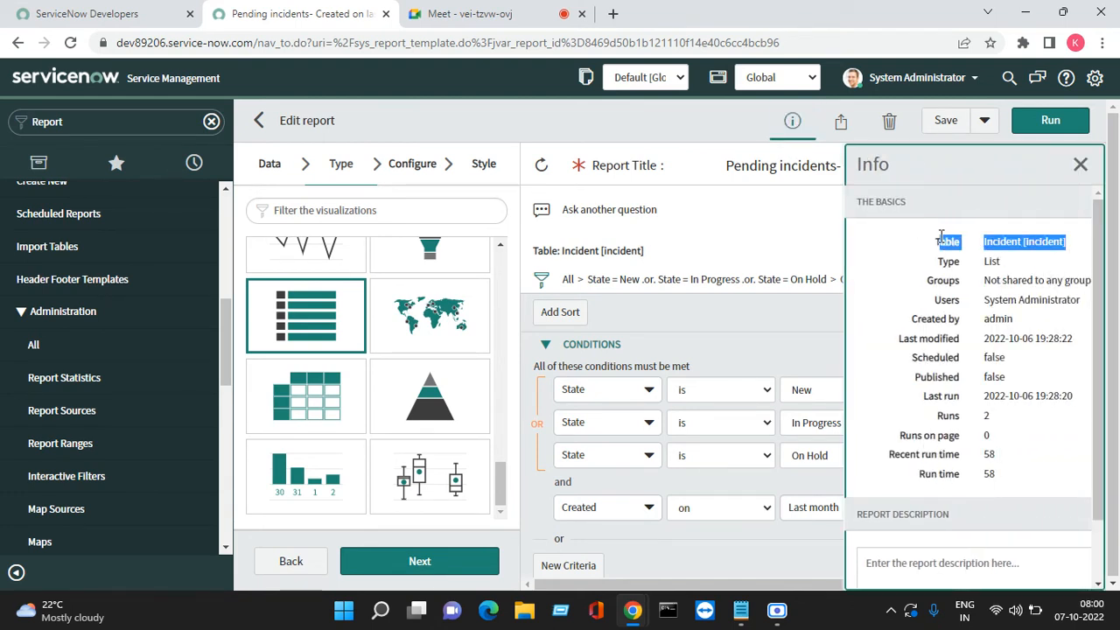
pyautogui.moveTo(1008, 262); pyautogui.dragTo(1046, 285)
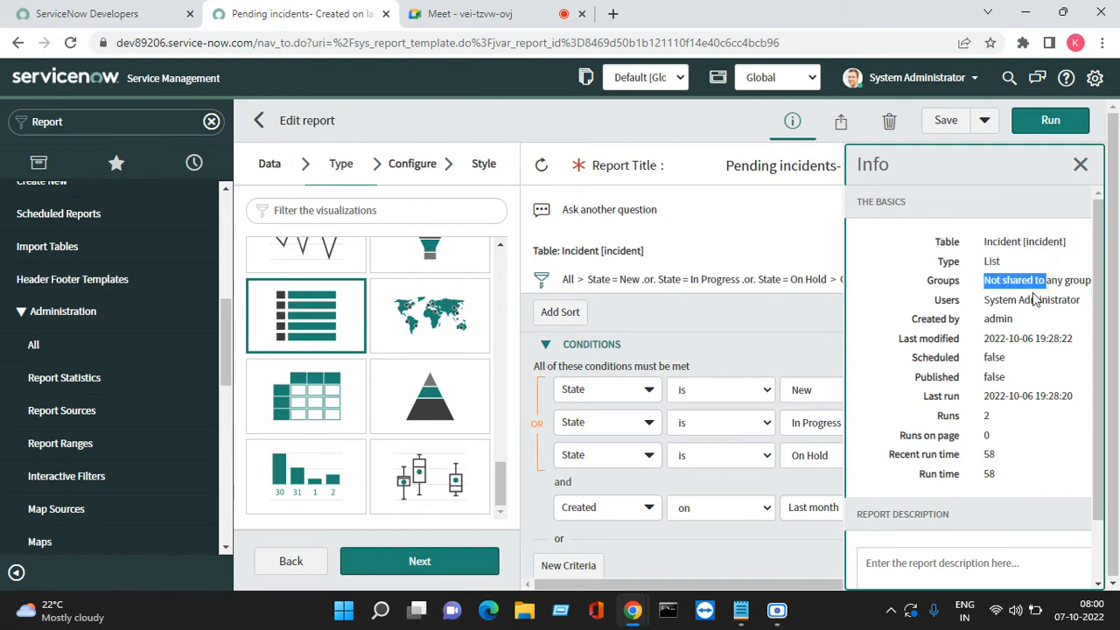
pyautogui.moveTo(979, 303); pyautogui.dragTo(1046, 338)
pyautogui.moveTo(993, 419); pyautogui.dragTo(982, 419)
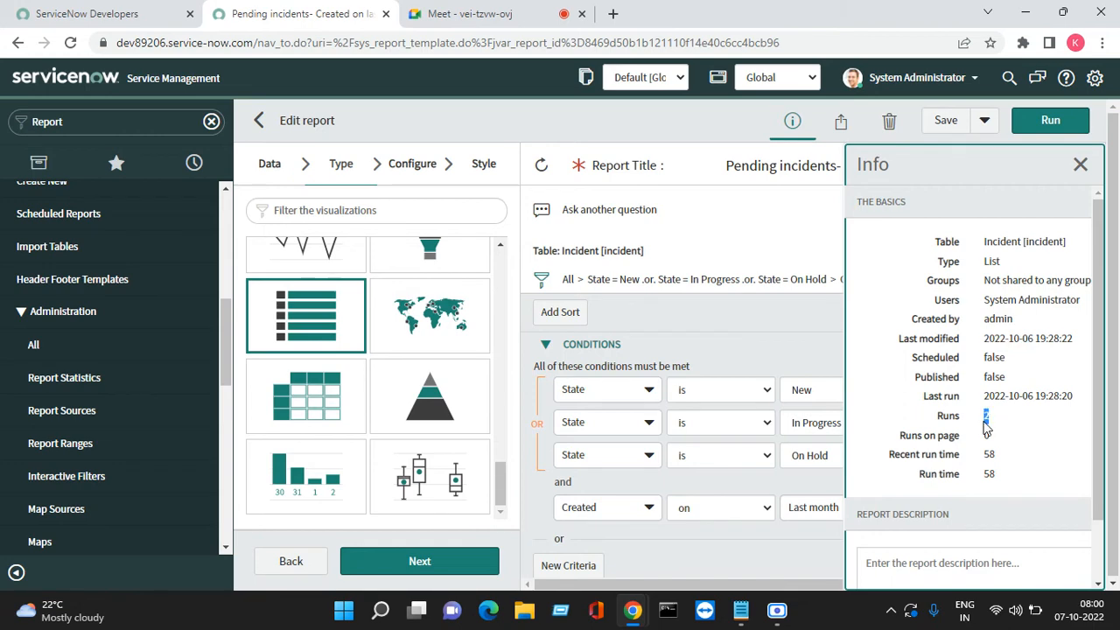
pyautogui.moveTo(1006, 455)
pyautogui.mouseDown()
pyautogui.moveTo(985, 455)
pyautogui.moveTo(1011, 474)
pyautogui.mouseUp()
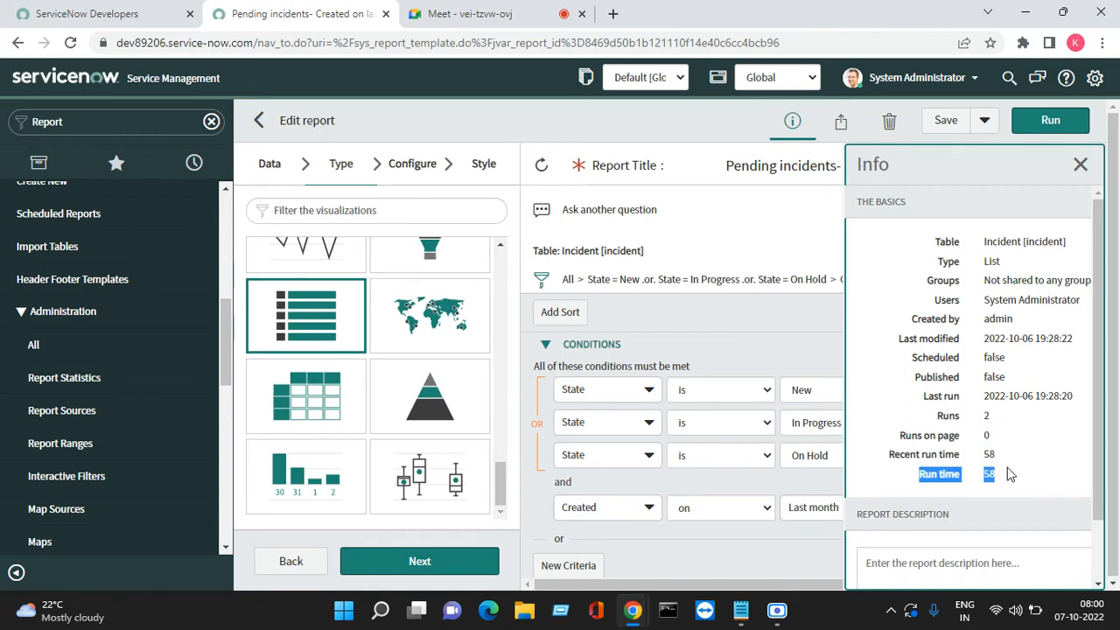
pyautogui.click(1081, 166)
# Set the report's sharing visibility to Everyone
pyautogui.click(841, 123)
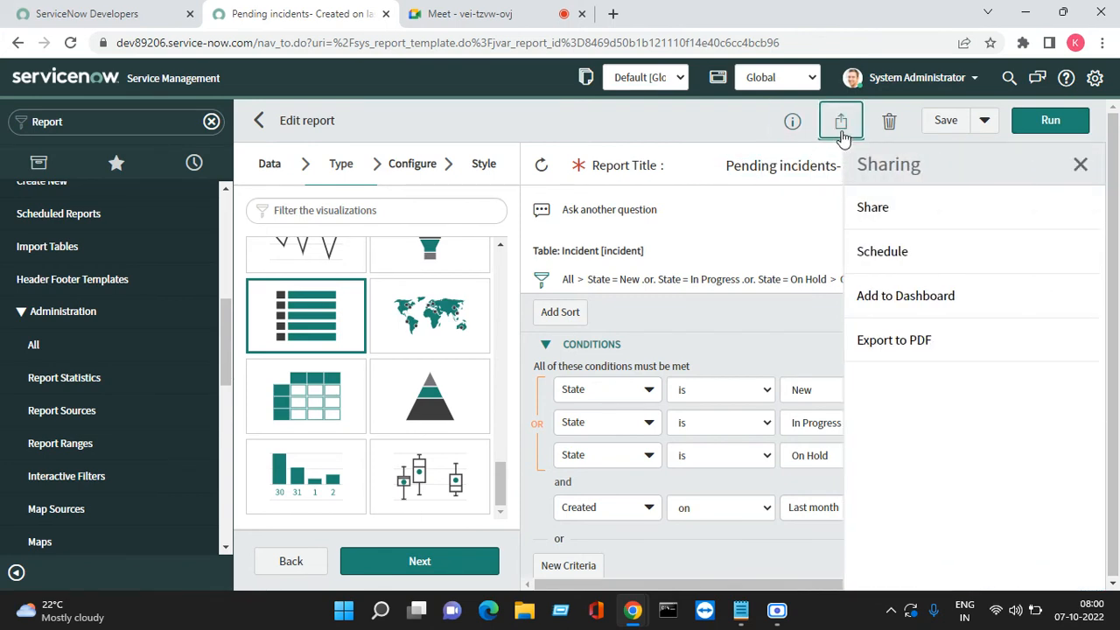
pyautogui.click(907, 224)
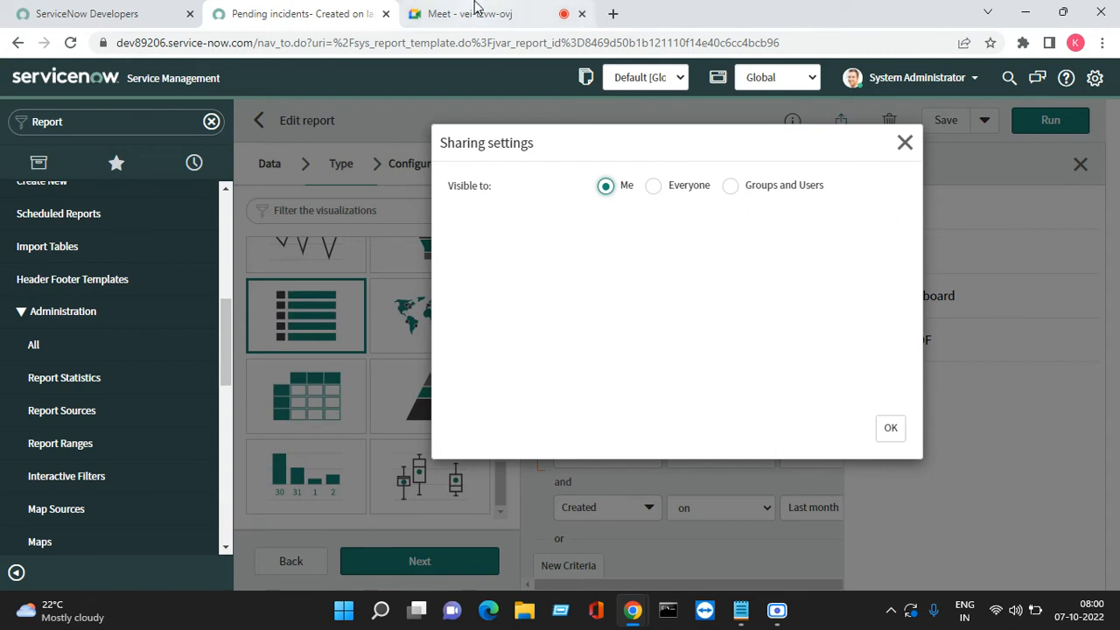
pyautogui.click(657, 188)
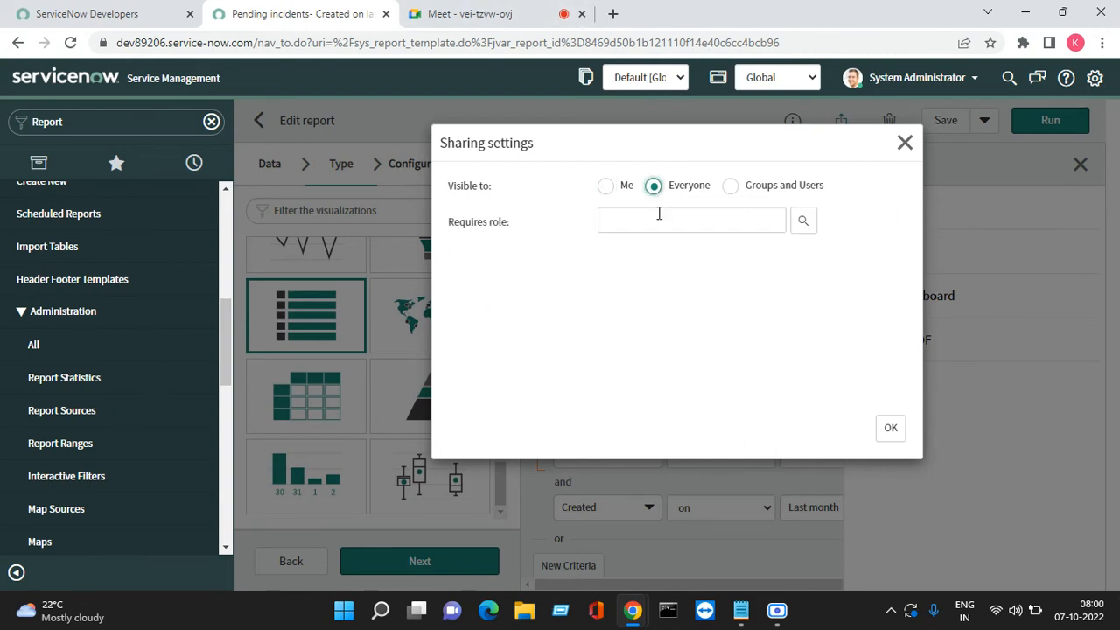
pyautogui.click(641, 224)
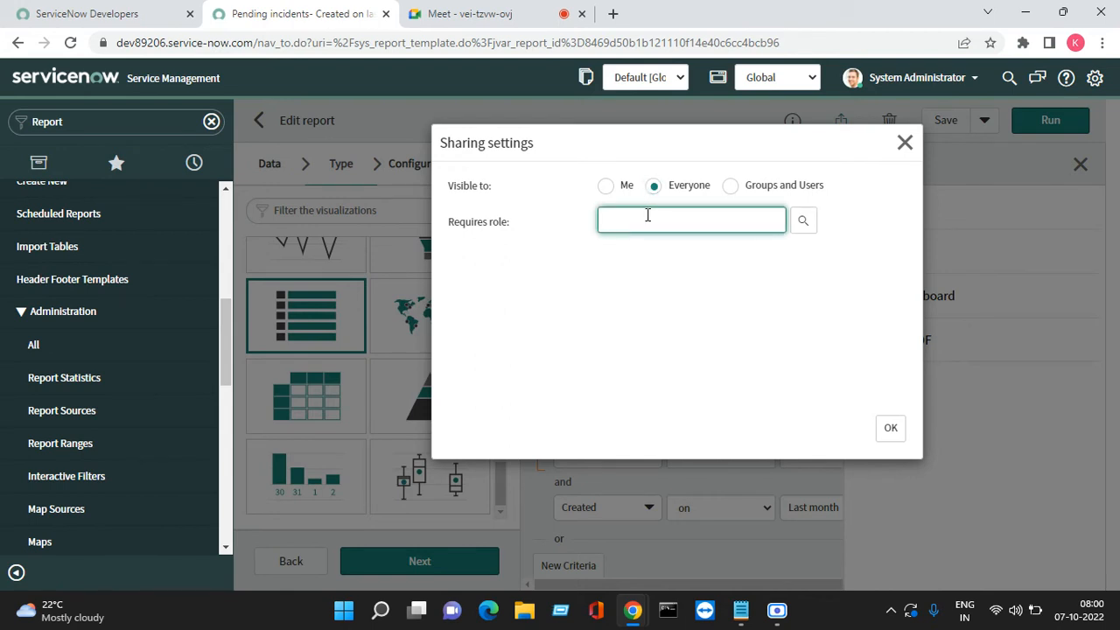
pyautogui.click(891, 428)
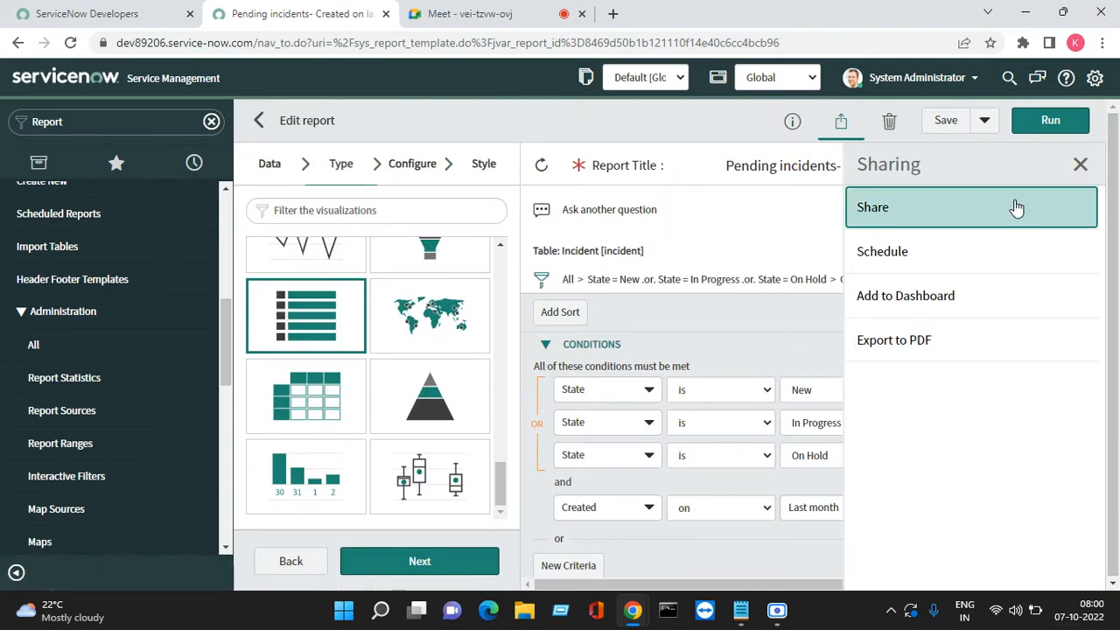
pyautogui.click(1081, 164)
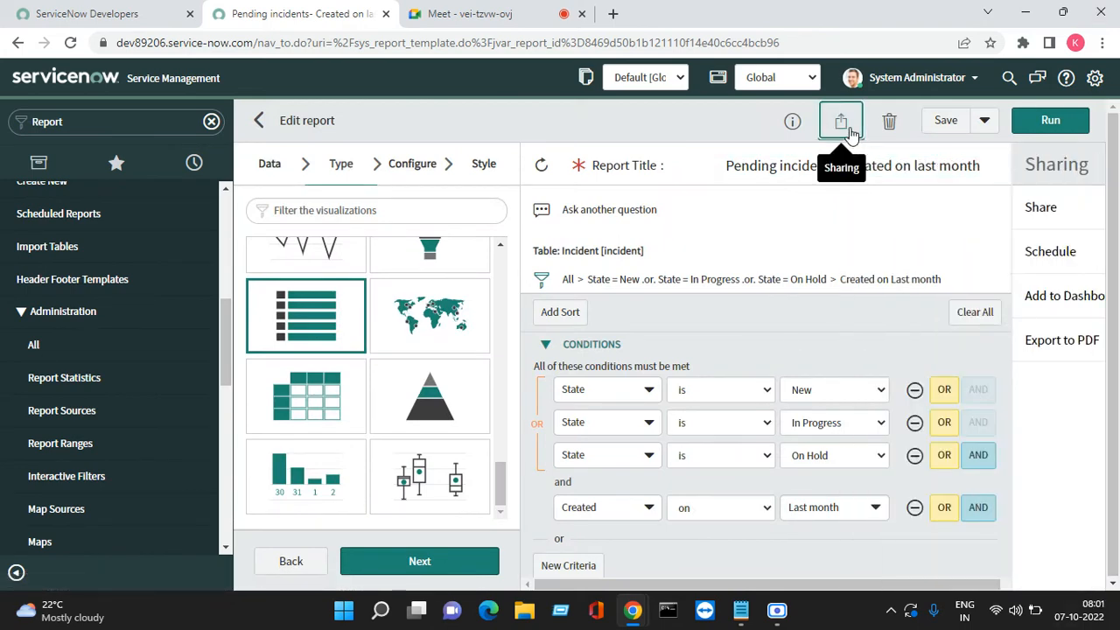
# Require the itil role for viewing the report and save it
pyautogui.click(877, 208)
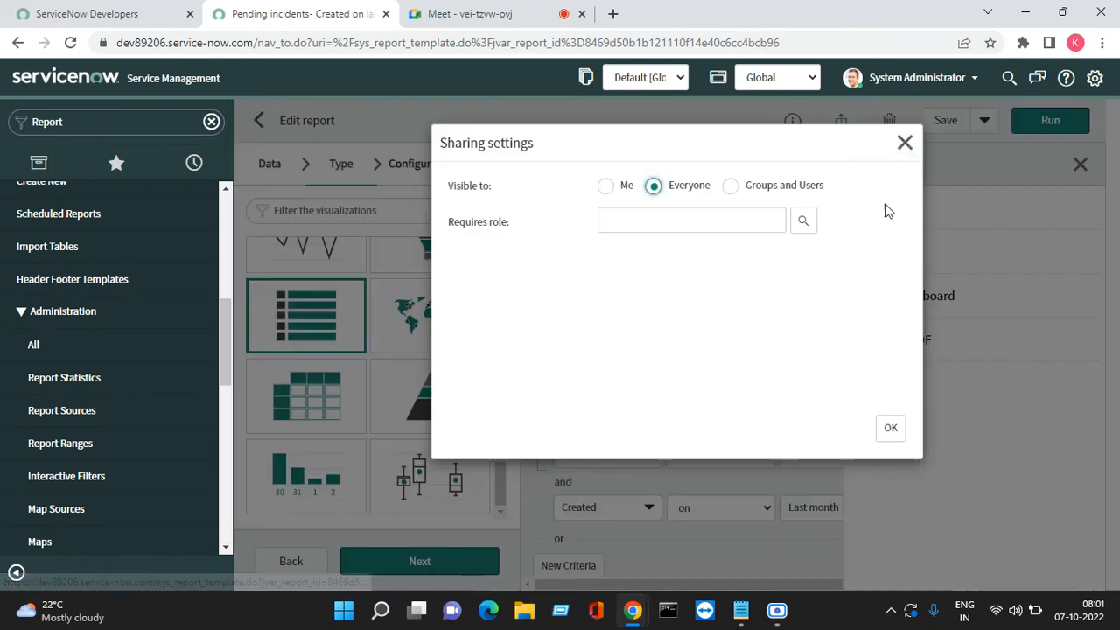
pyautogui.click(631, 224)
pyautogui.write('iti')
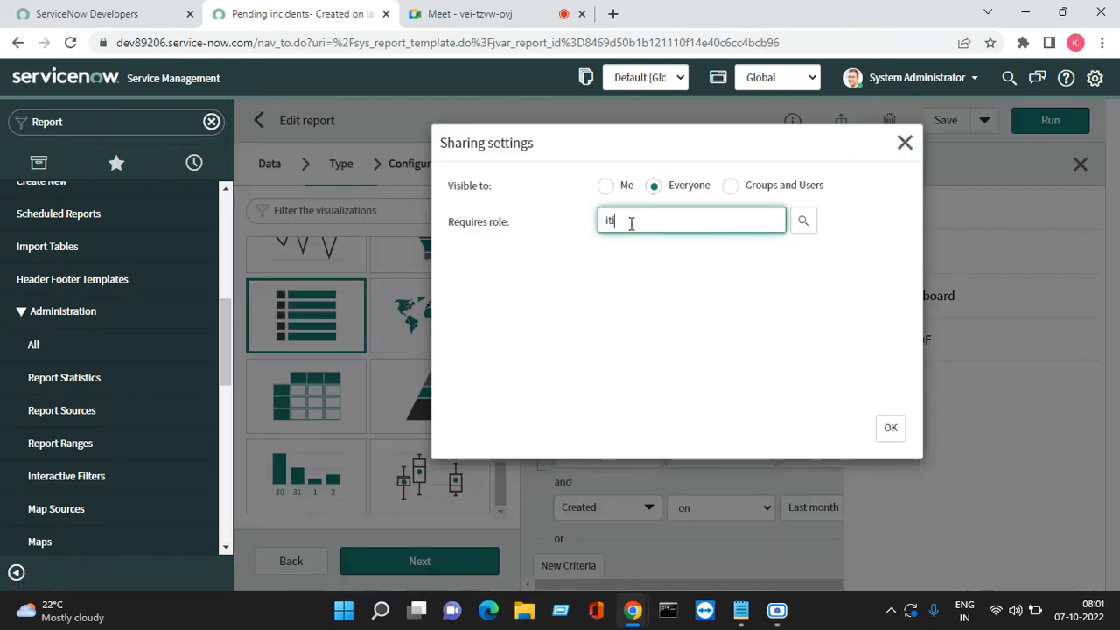
pyautogui.write('l')
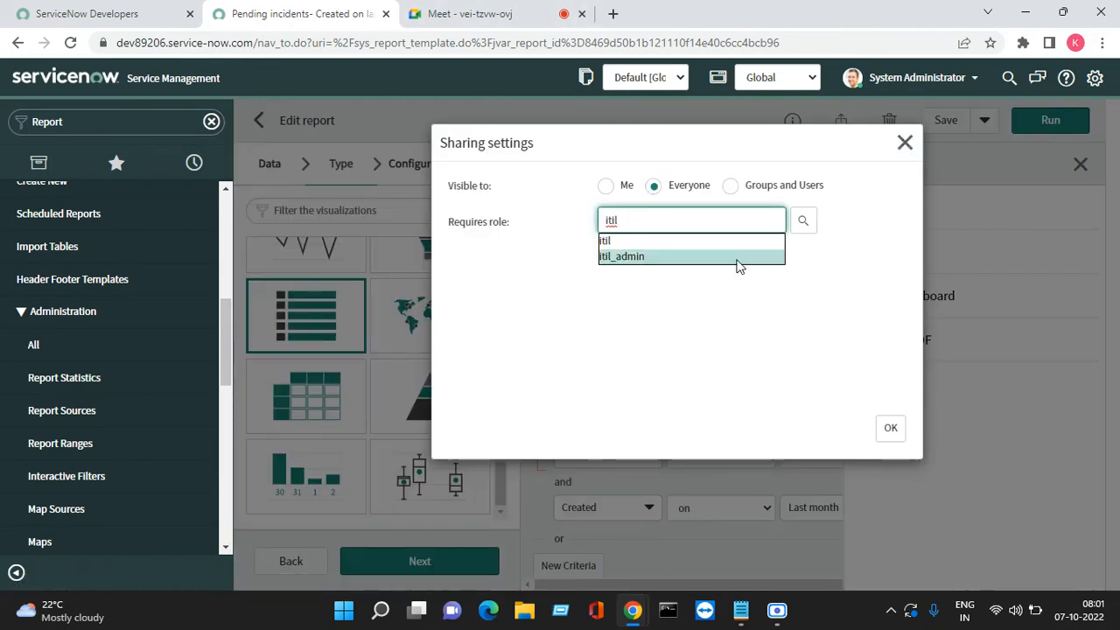
pyautogui.press('Return')
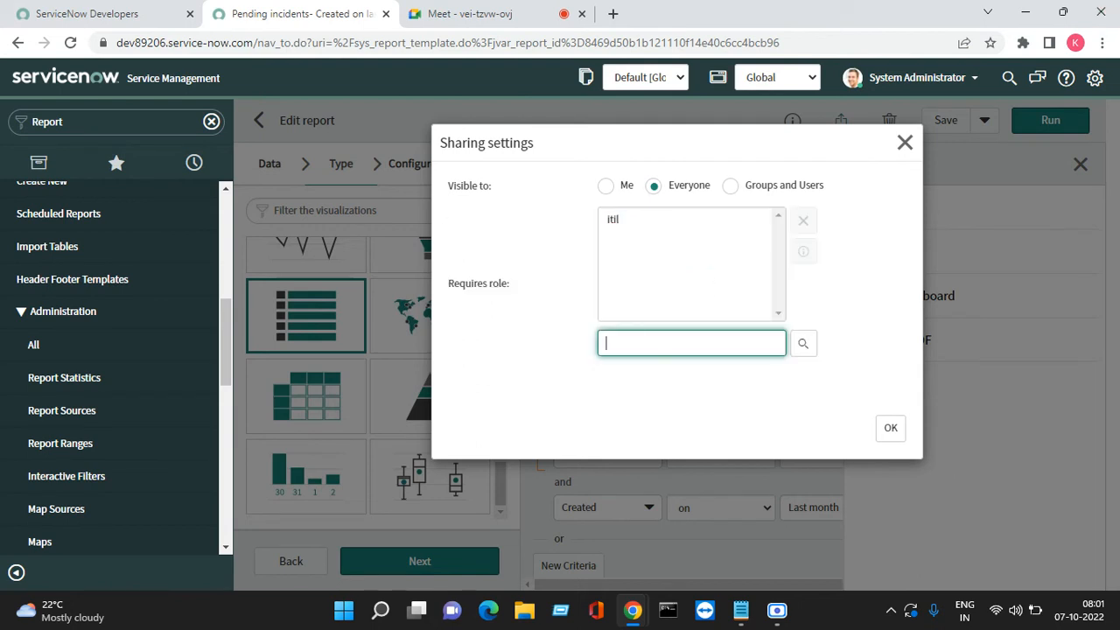
pyautogui.click(890, 429)
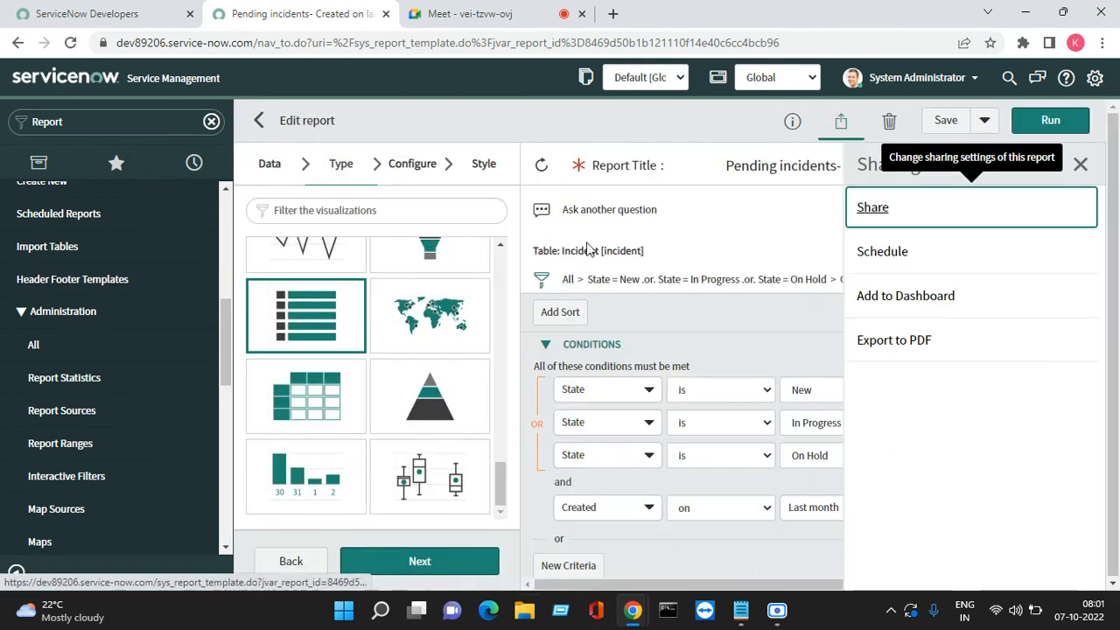
pyautogui.click(945, 123)
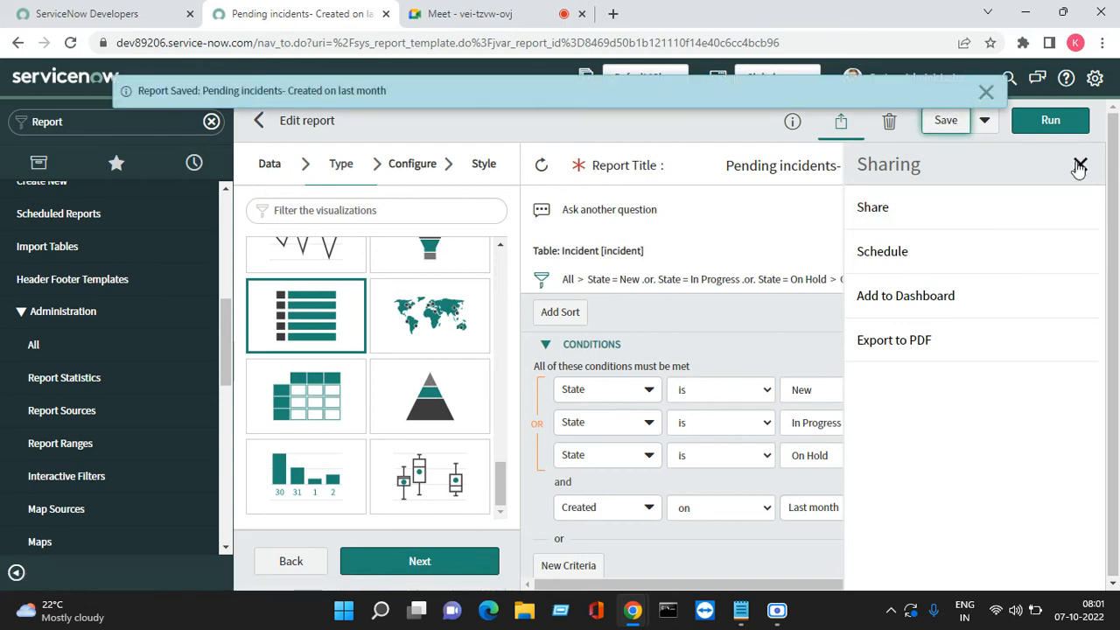
pyautogui.click(1080, 164)
pyautogui.click(840, 122)
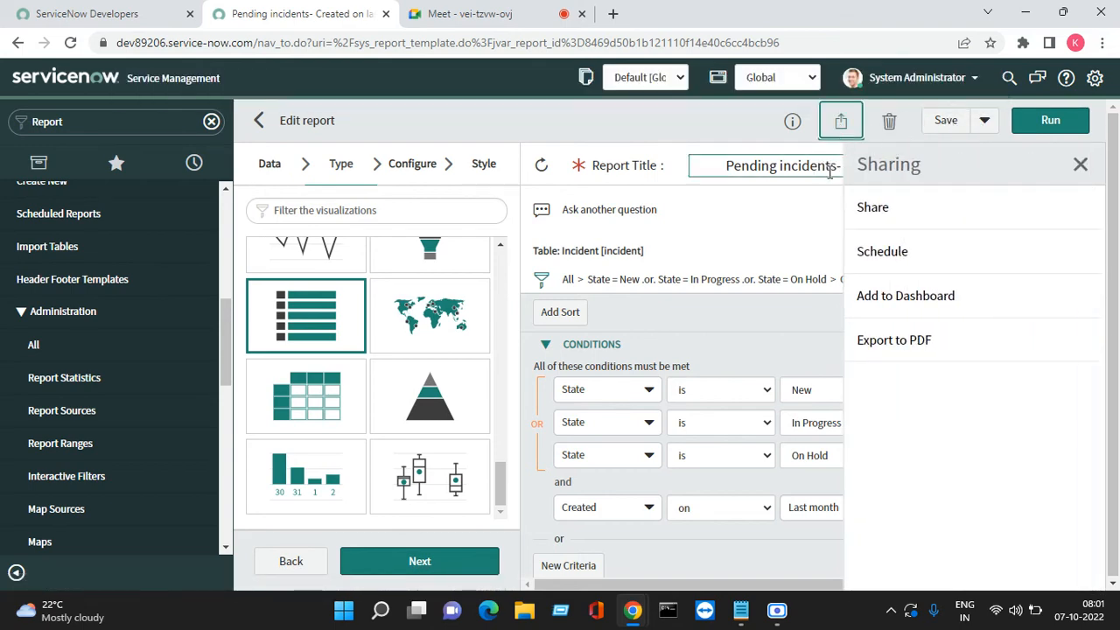
# Restrict the report's sharing to Groups and Users and add the Softwares group
pyautogui.click(893, 212)
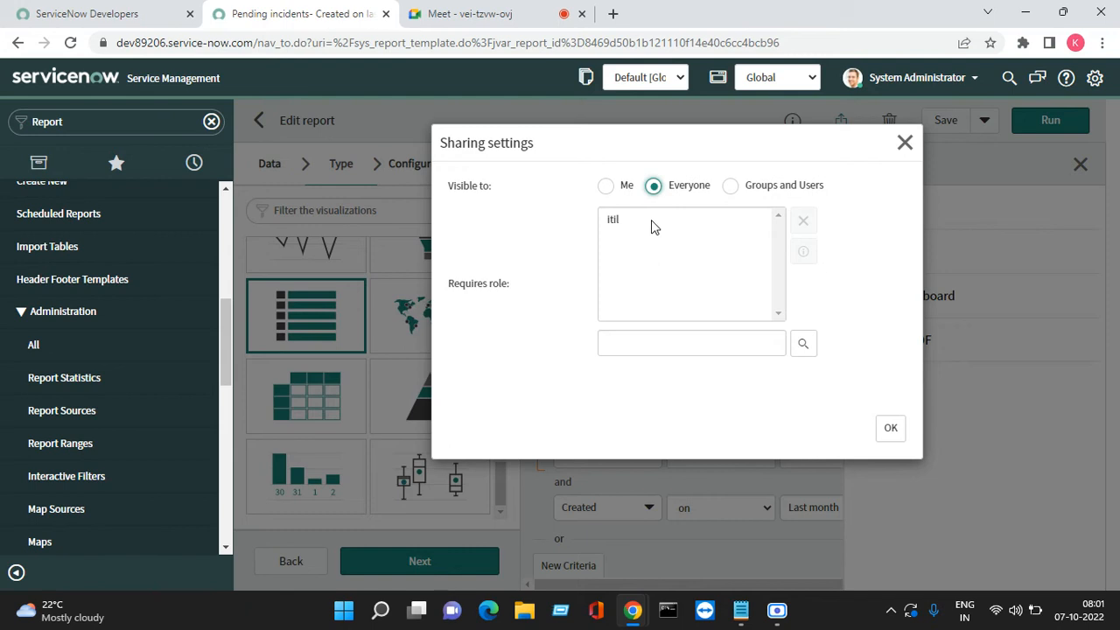
pyautogui.click(733, 191)
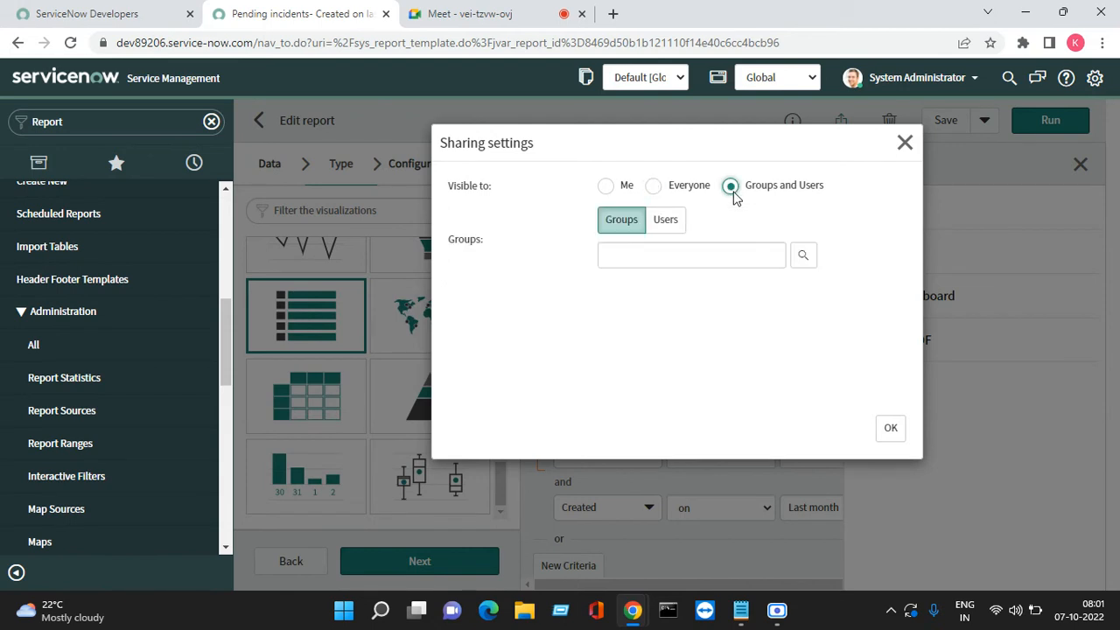
pyautogui.click(648, 260)
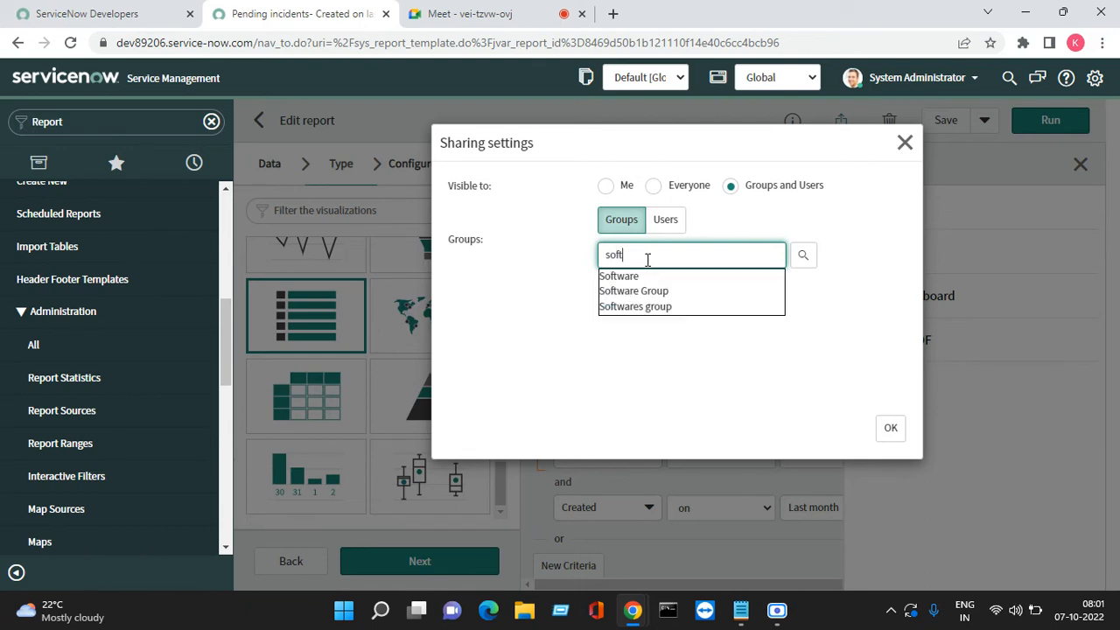
pyautogui.click(665, 305)
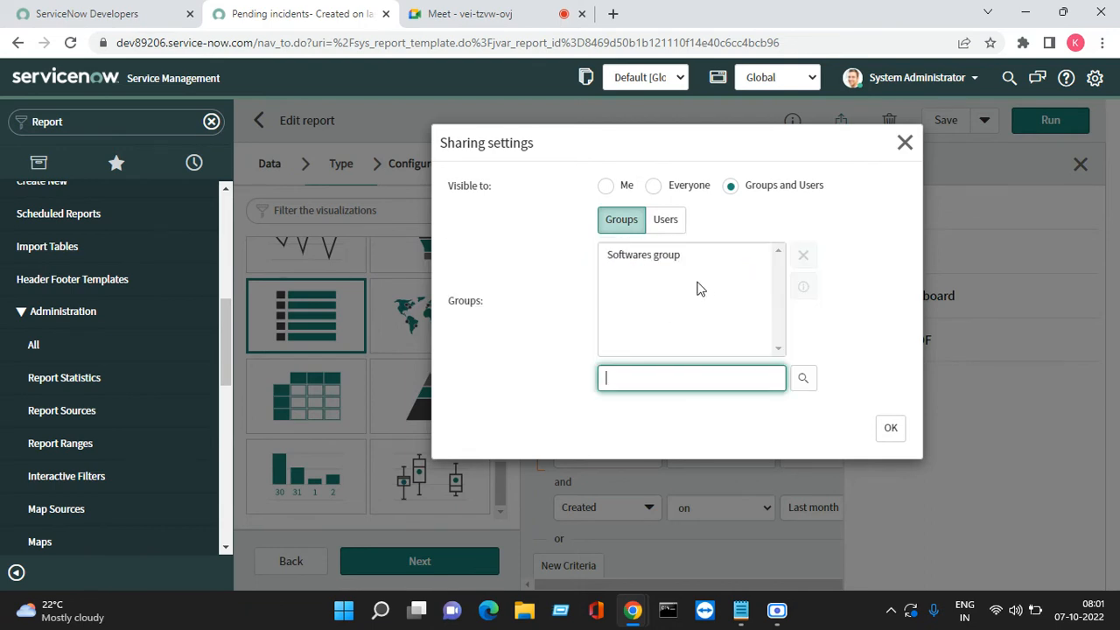
# Remove the Softwares group from the shared groups and move to the Users side
pyautogui.click(803, 378)
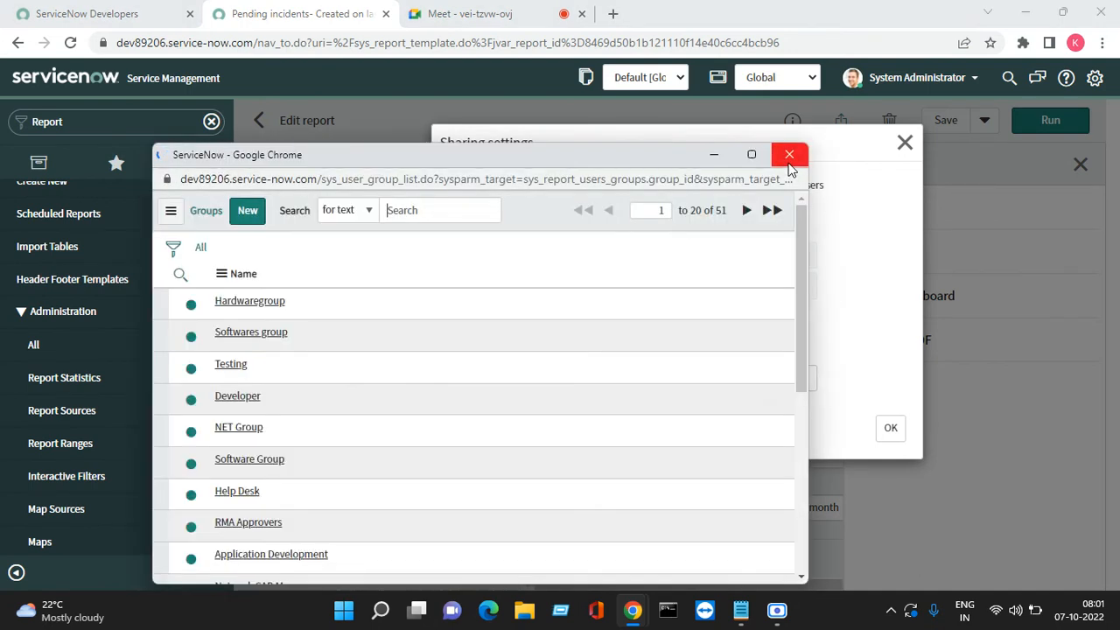
pyautogui.click(790, 154)
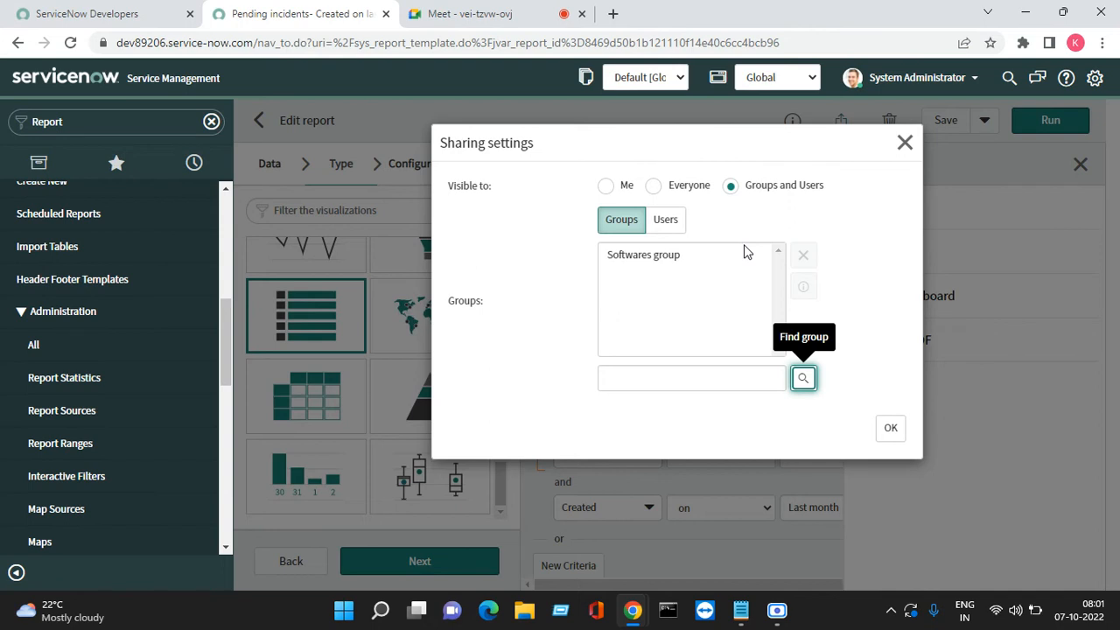
pyautogui.click(641, 259)
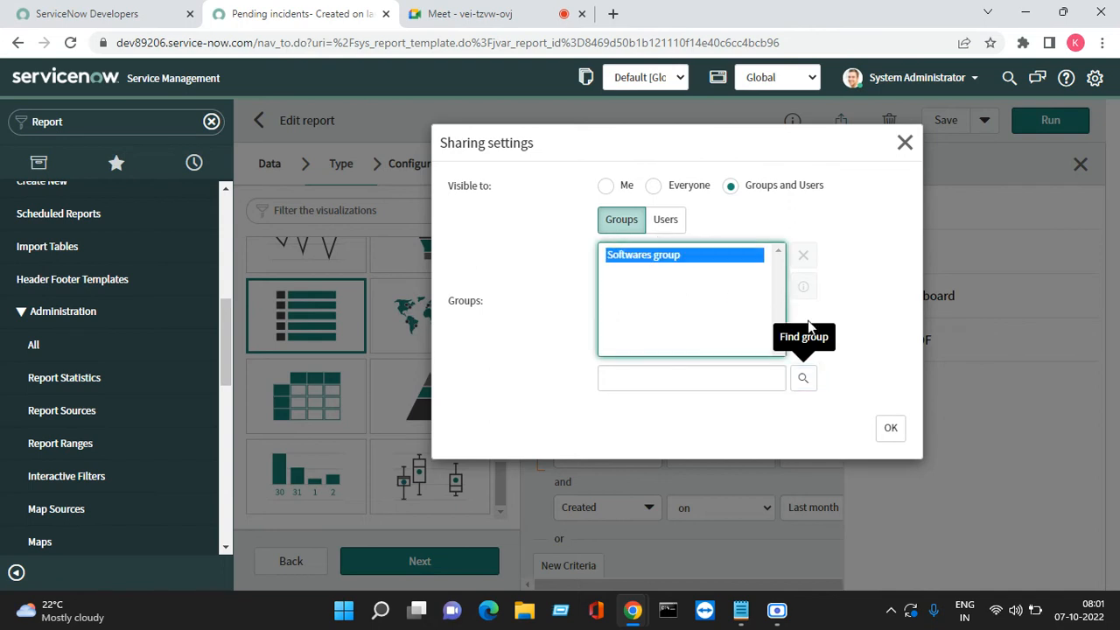
pyautogui.click(805, 257)
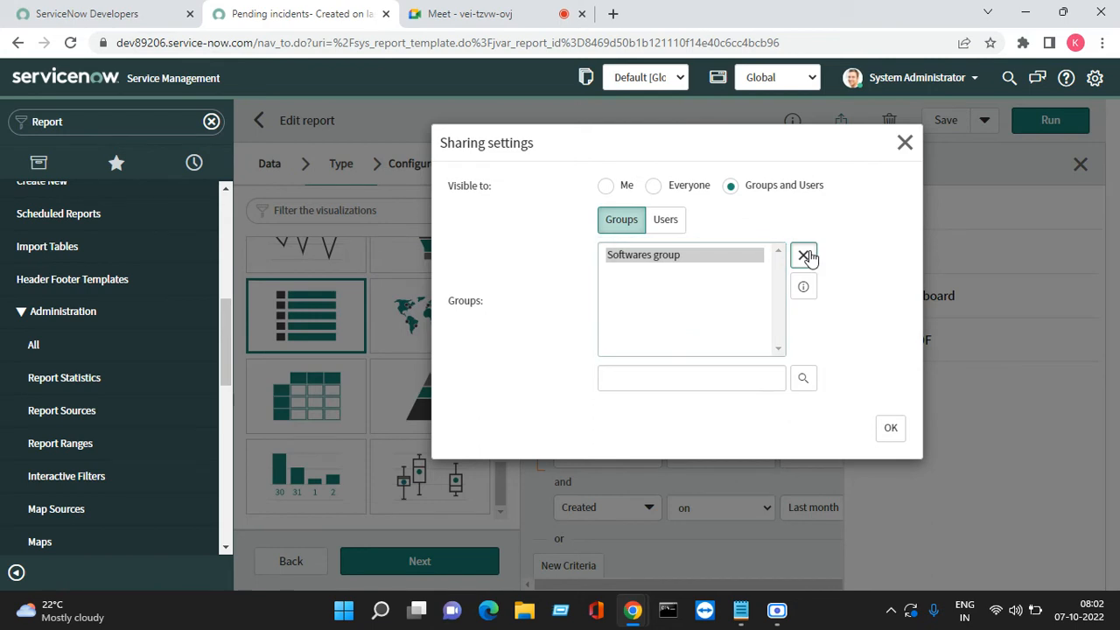
pyautogui.click(805, 255)
pyautogui.click(669, 223)
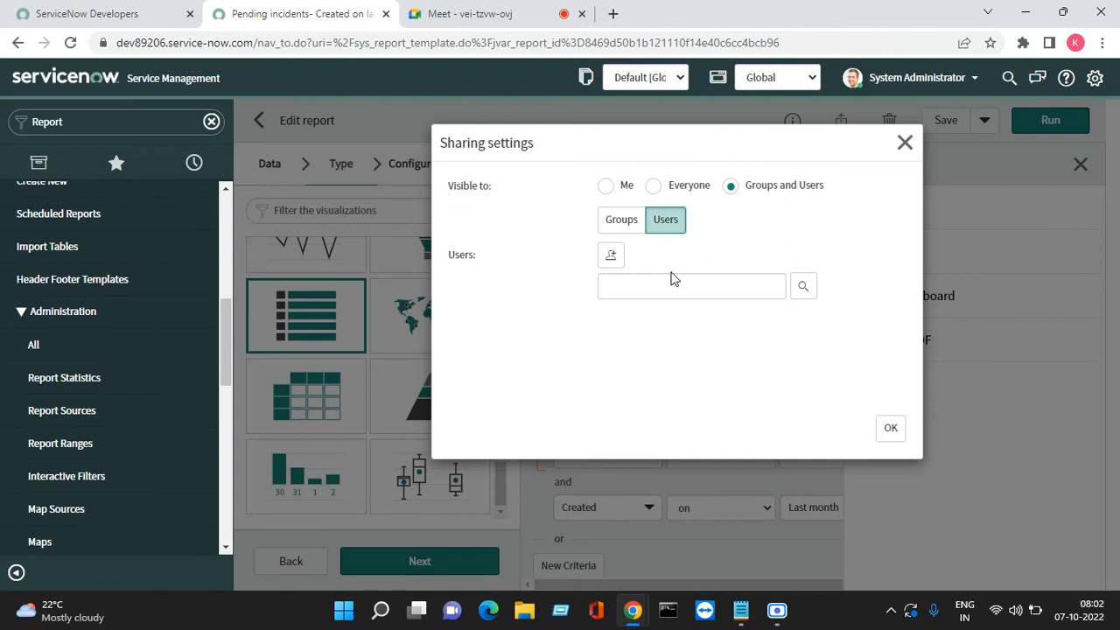
# Add System Administrator to the shared users, then remove it again
pyautogui.click(608, 260)
pyautogui.click(659, 256)
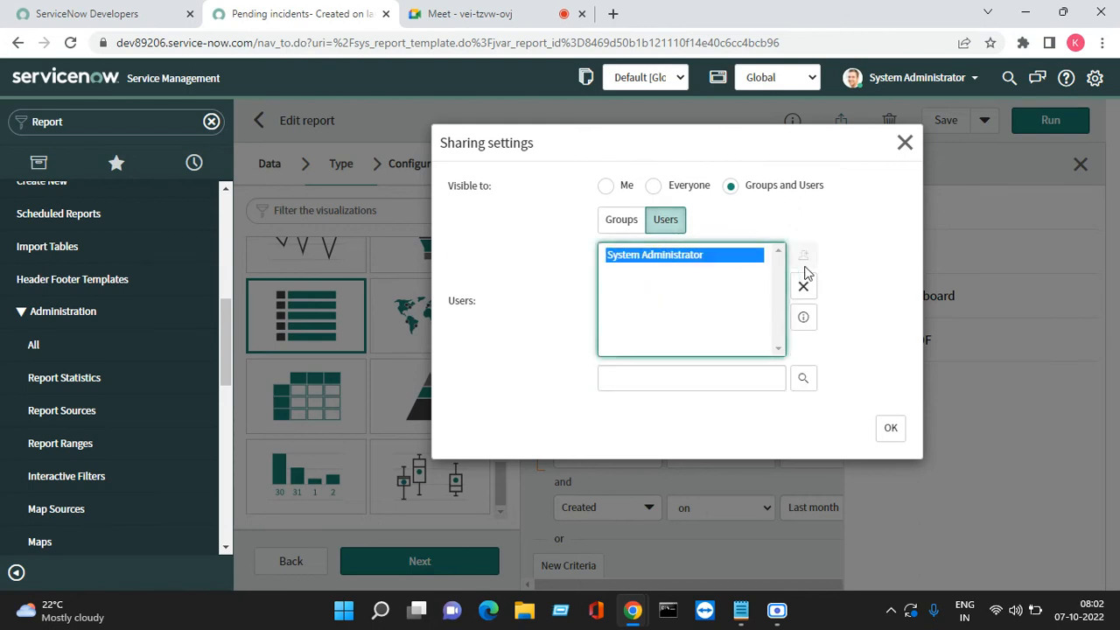
pyautogui.click(803, 288)
pyautogui.click(803, 378)
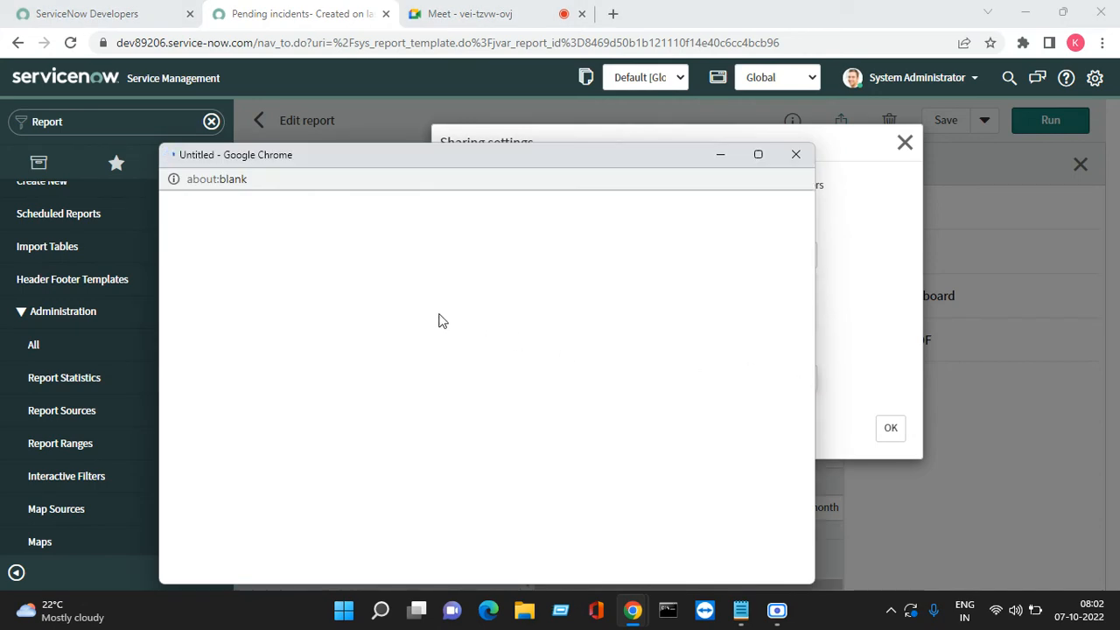
pyautogui.scroll(-5, 341, 376)
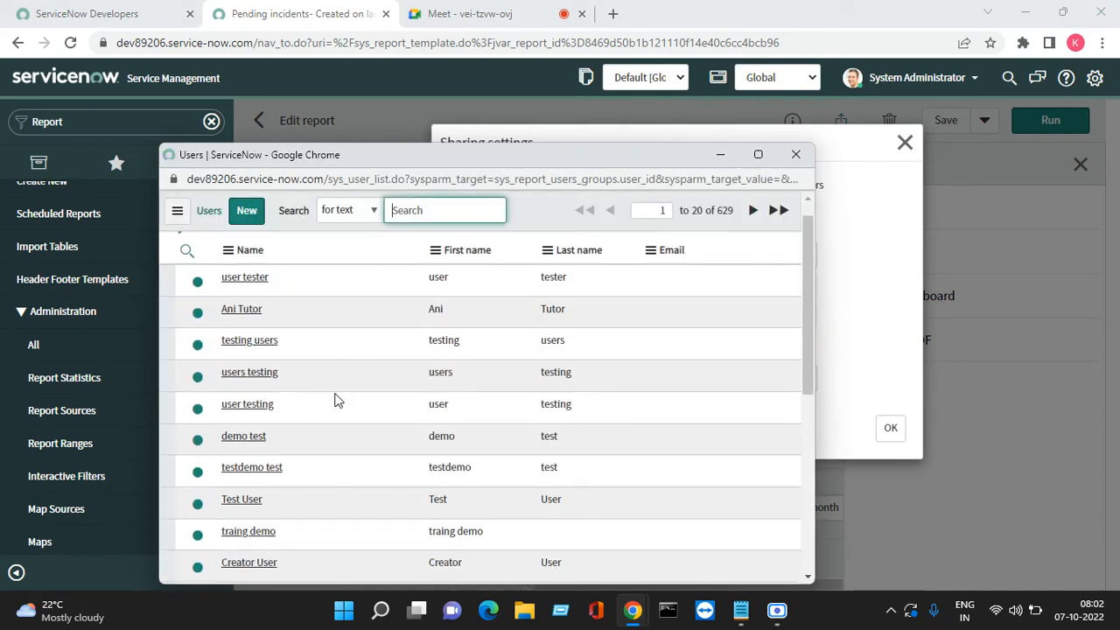
pyautogui.click(796, 155)
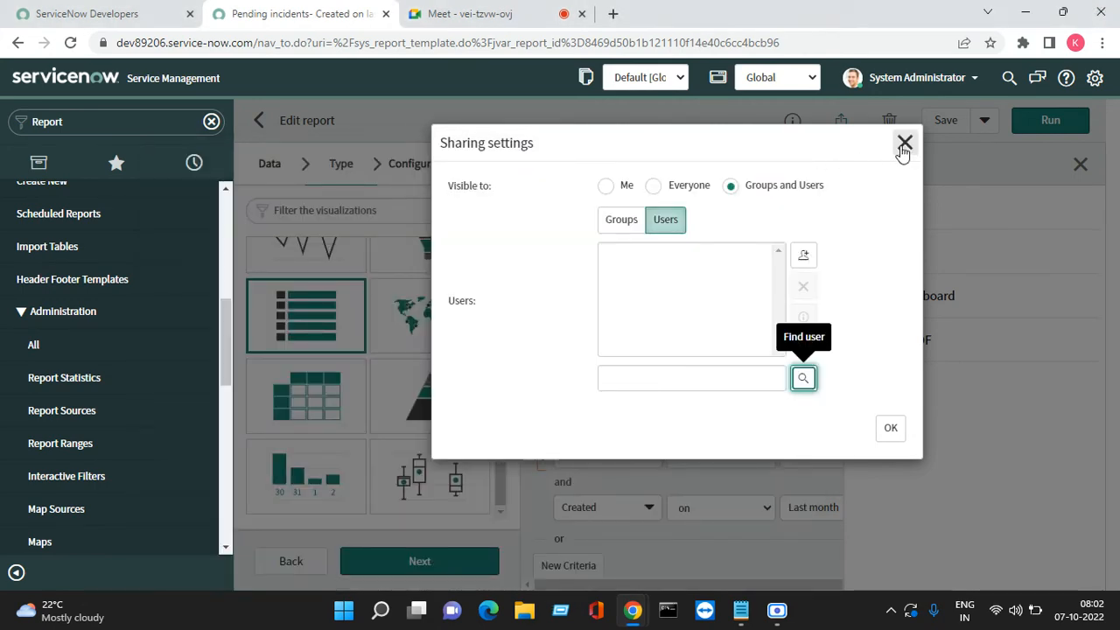
# Make the report visible to Everyone with the itil role requirement removed, and save it
pyautogui.click(654, 185)
pyautogui.click(646, 235)
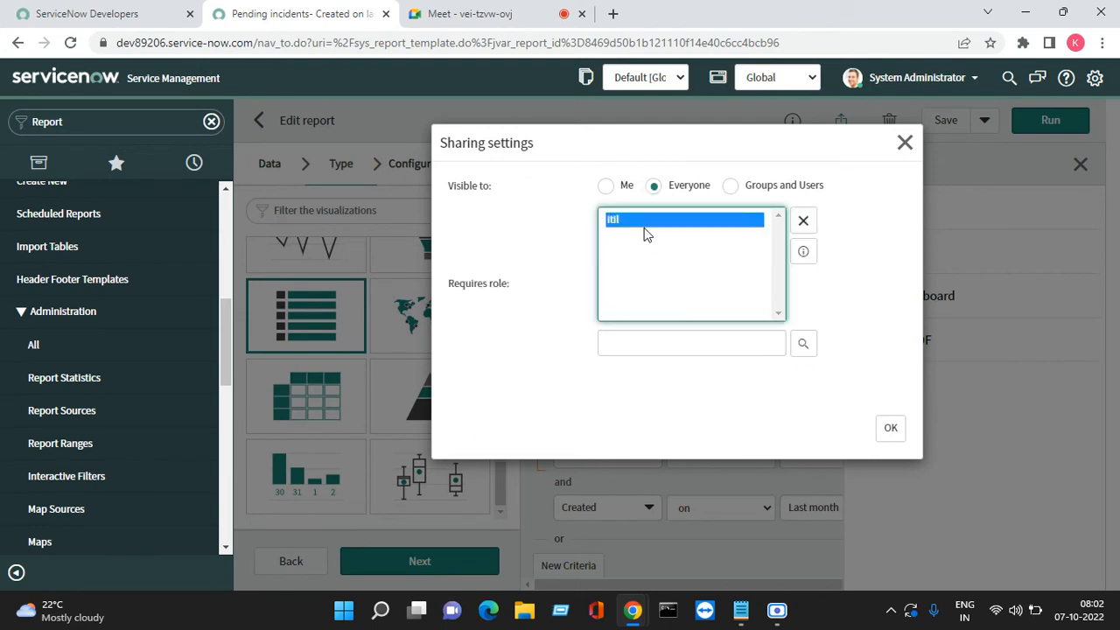
pyautogui.click(804, 222)
pyautogui.click(891, 429)
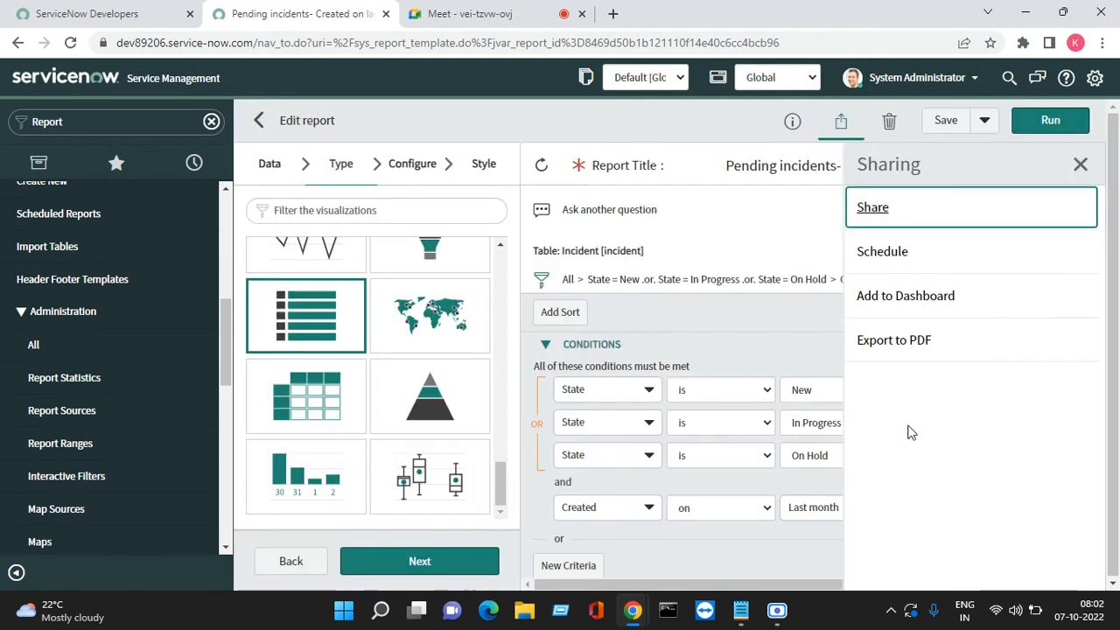
pyautogui.click(945, 120)
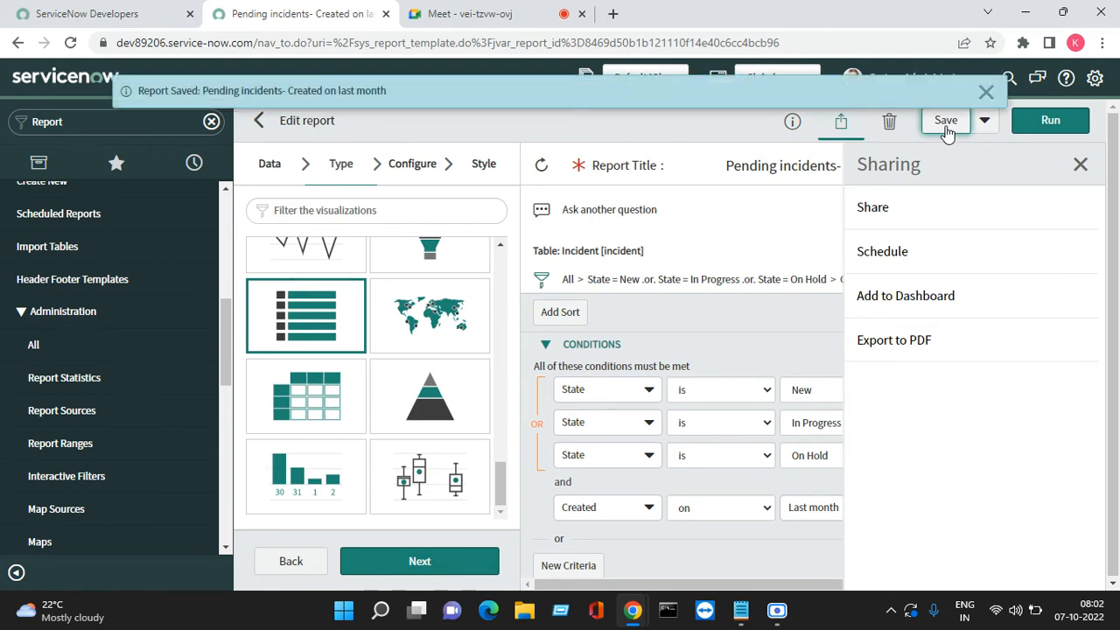
pyautogui.click(986, 92)
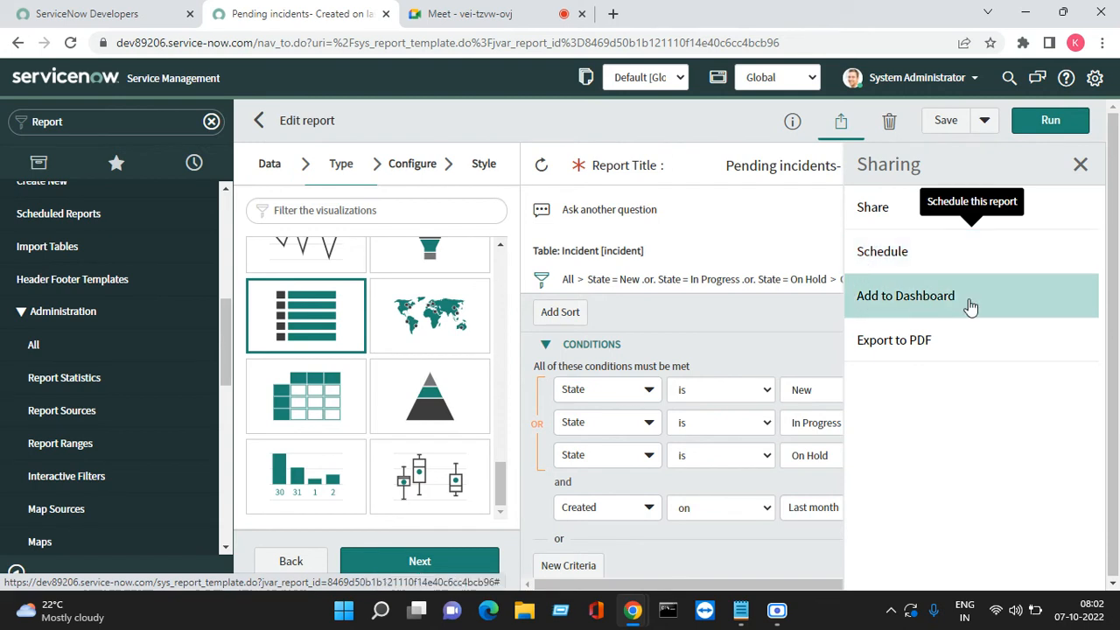
# Export the report as a portrait PDF, download it, review the file and close its tab
pyautogui.click(876, 348)
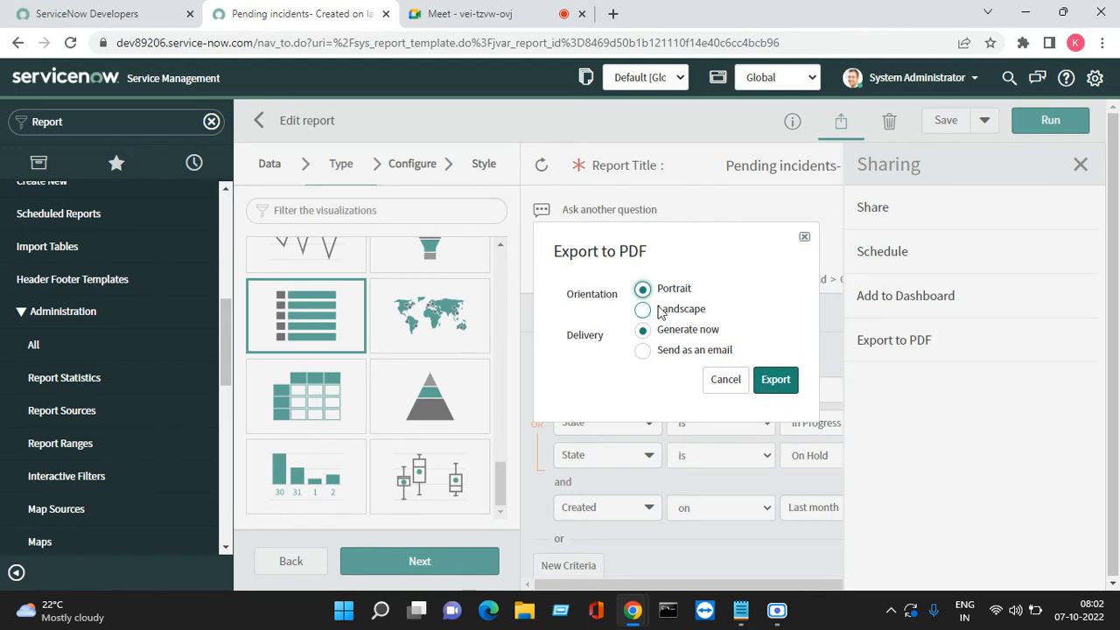
pyautogui.click(778, 381)
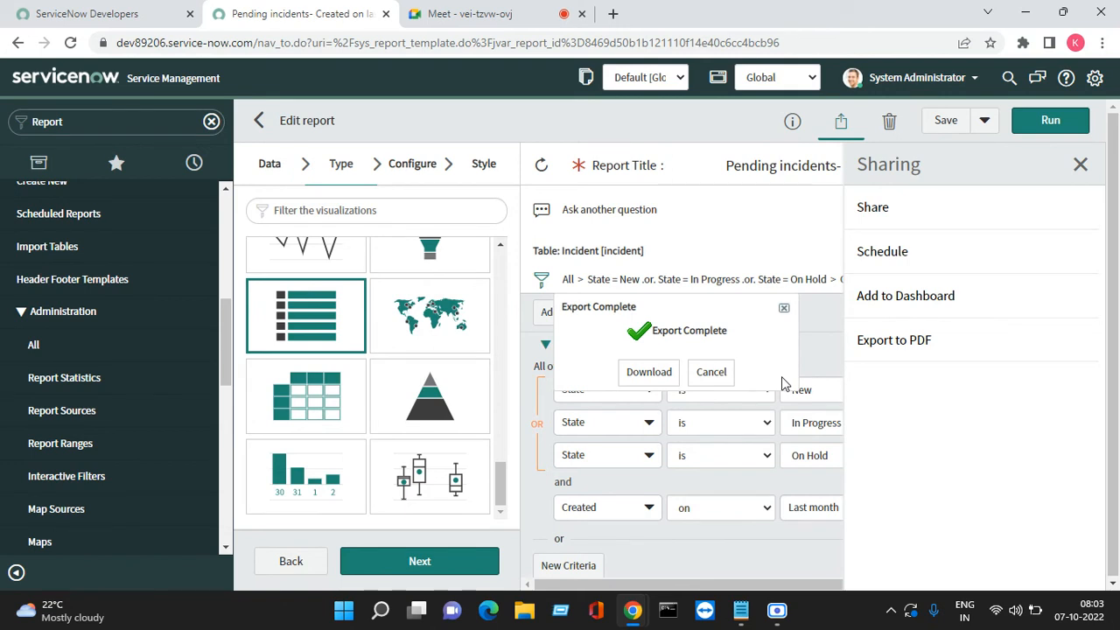
pyautogui.click(658, 371)
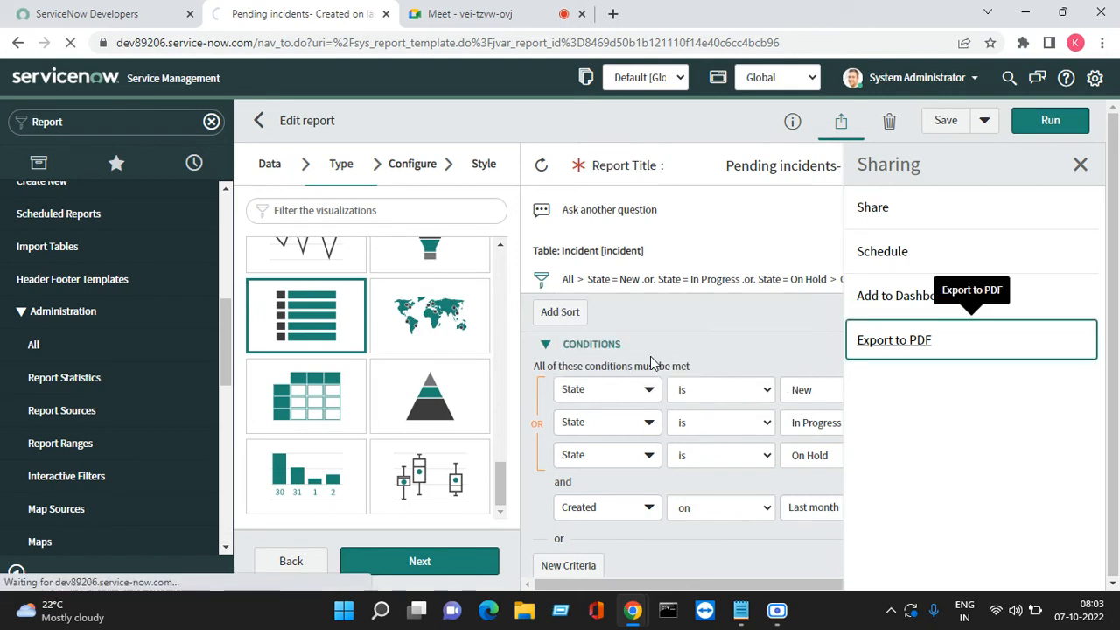
pyautogui.rightClick(97, 567)
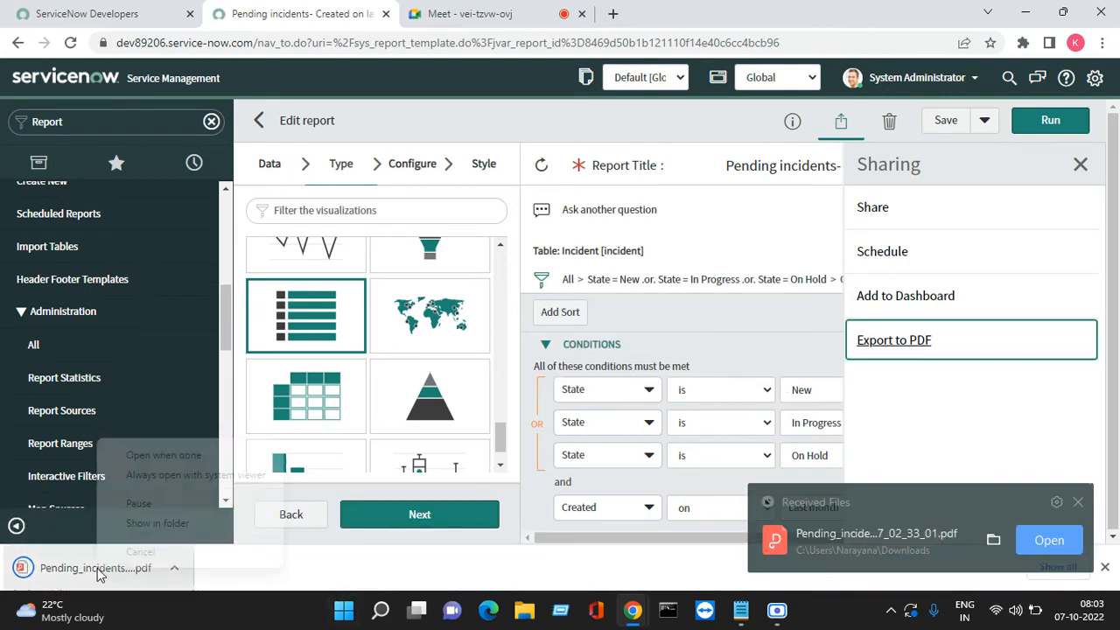
pyautogui.click(161, 456)
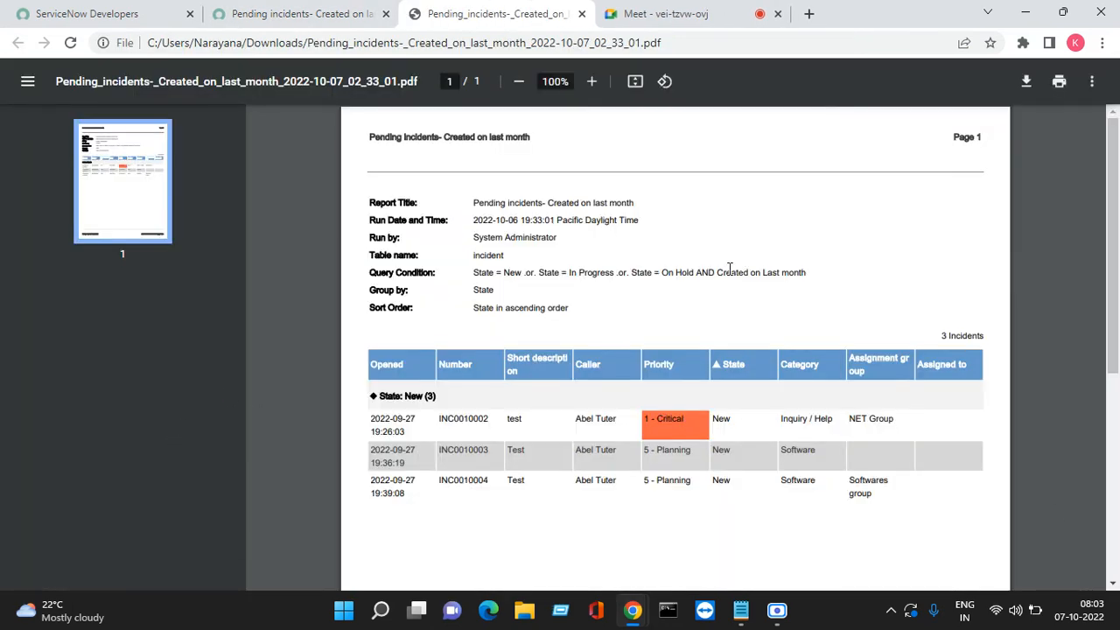
pyautogui.scroll(-5, 525, 333)
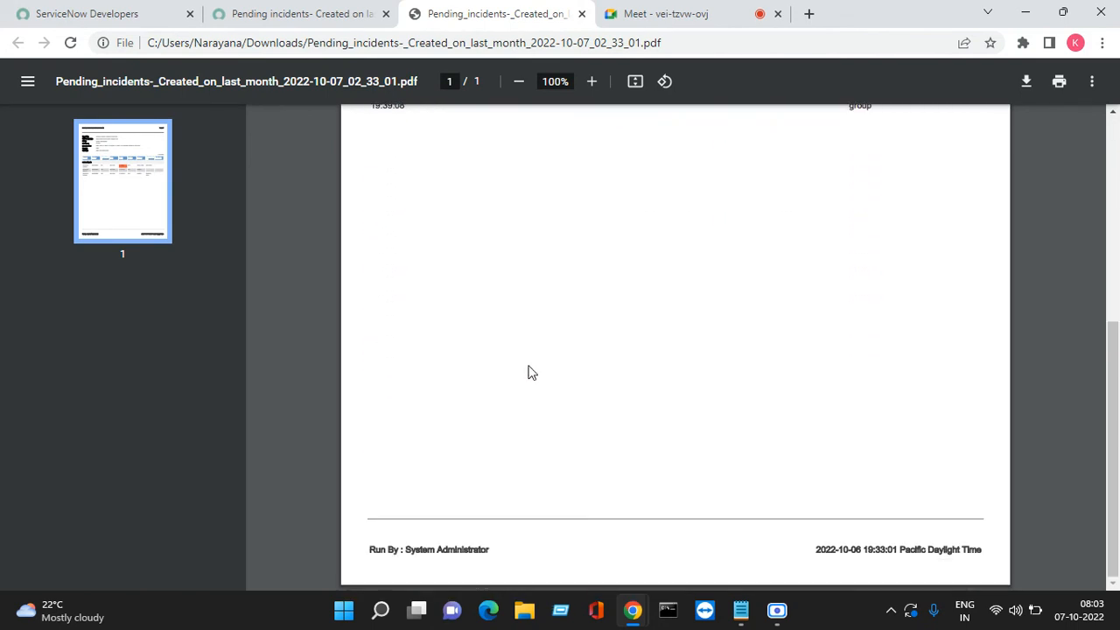
pyautogui.scroll(5, 535, 374)
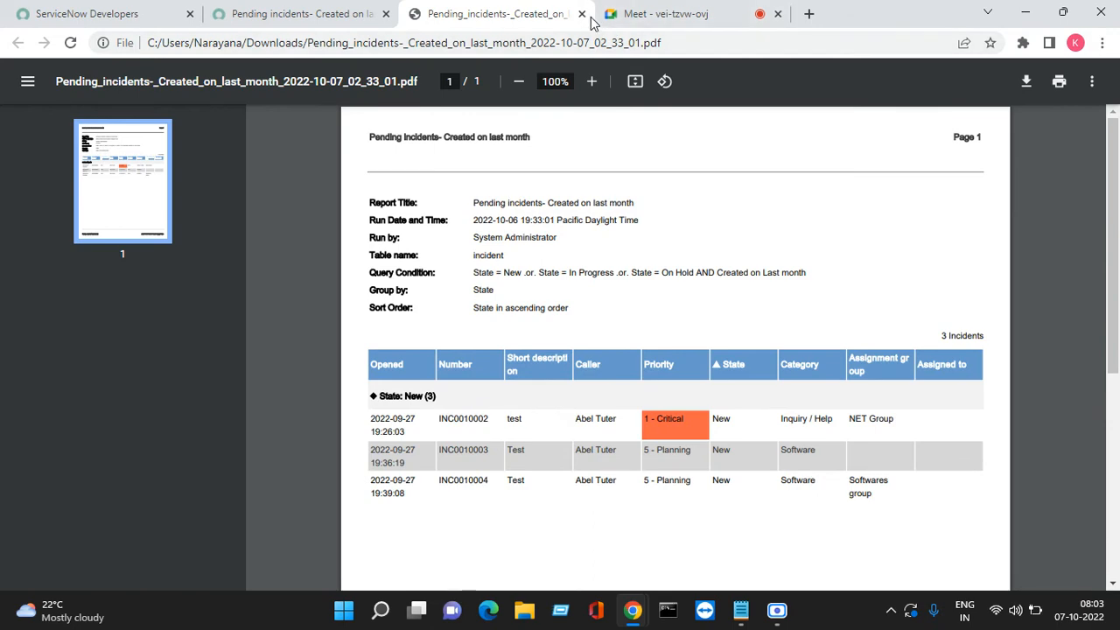
pyautogui.click(584, 15)
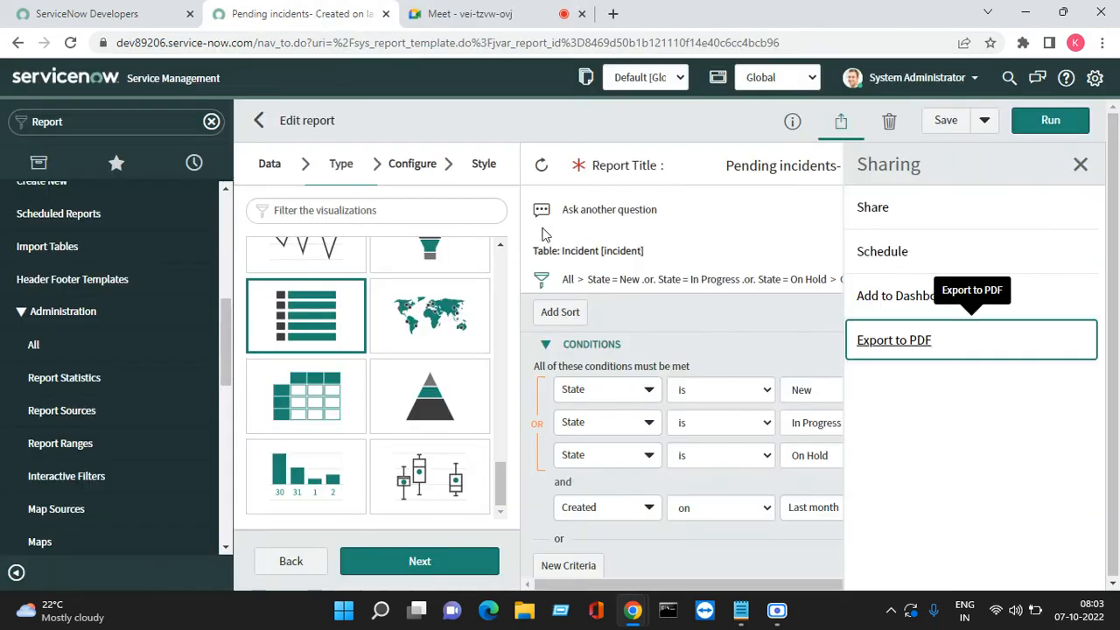
# Export and download a landscape PDF of the report, view it, then bring up File Explorer
pyautogui.click(896, 344)
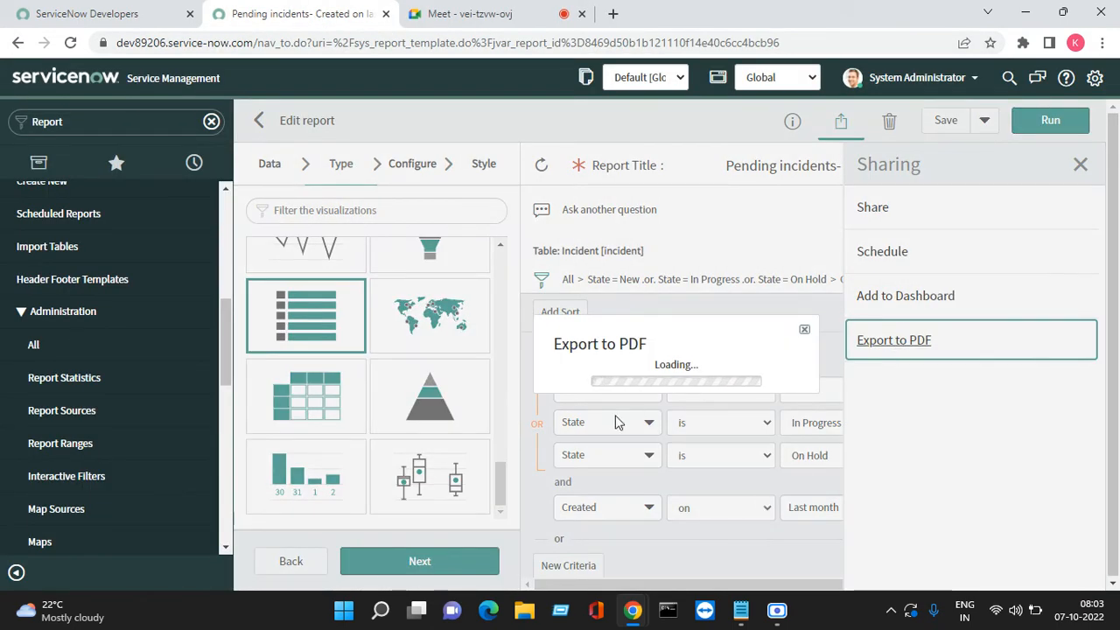
pyautogui.click(688, 334)
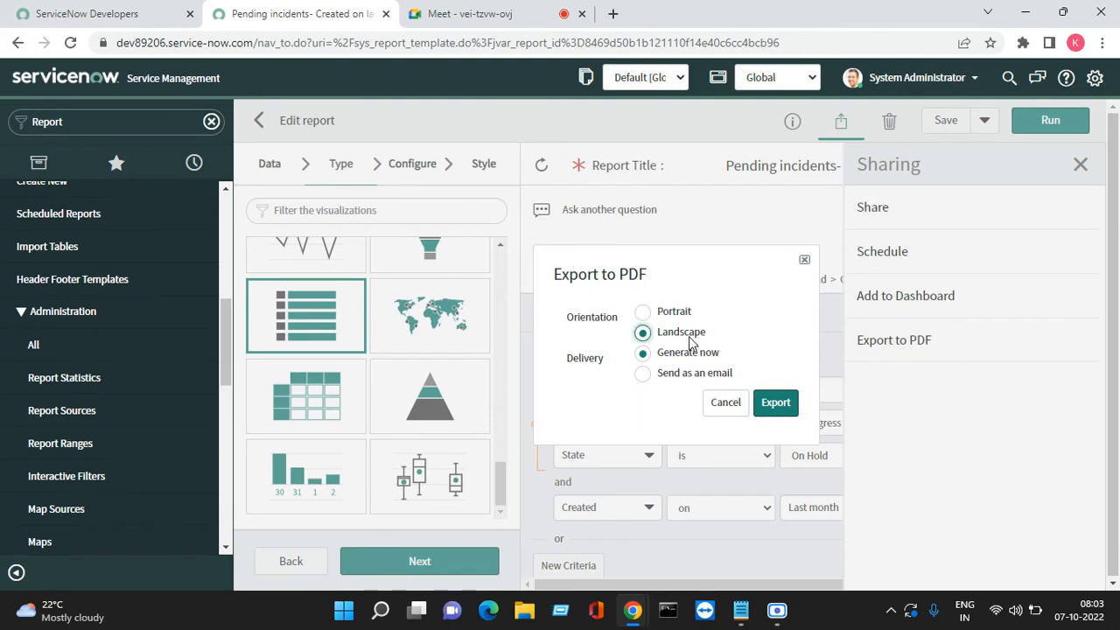
pyautogui.click(775, 402)
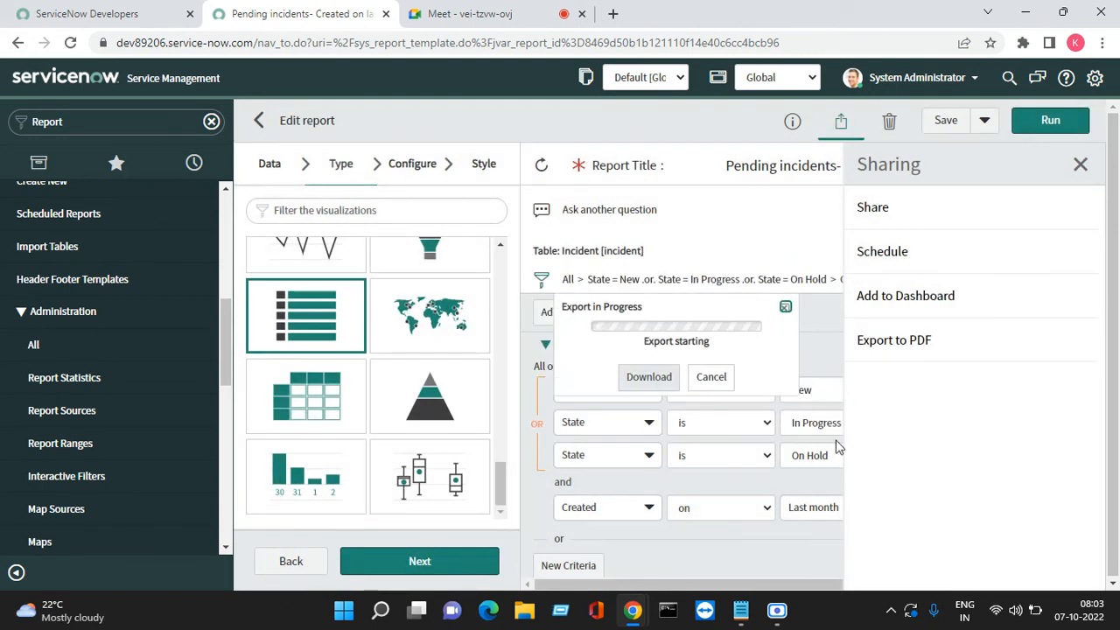
pyautogui.click(658, 378)
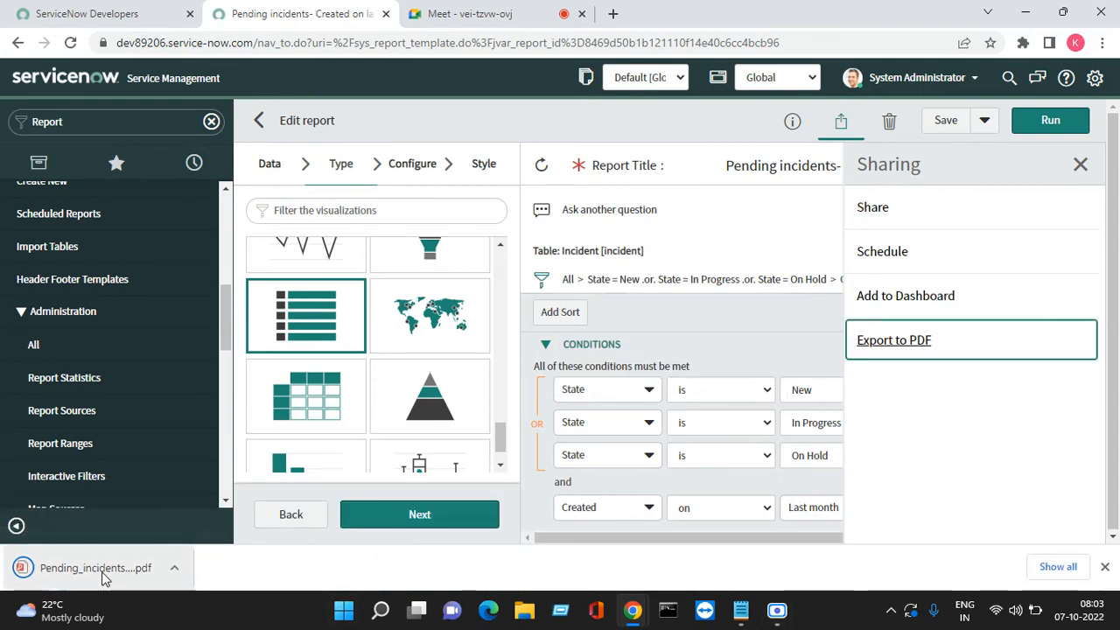
pyautogui.rightClick(127, 567)
pyautogui.click(144, 461)
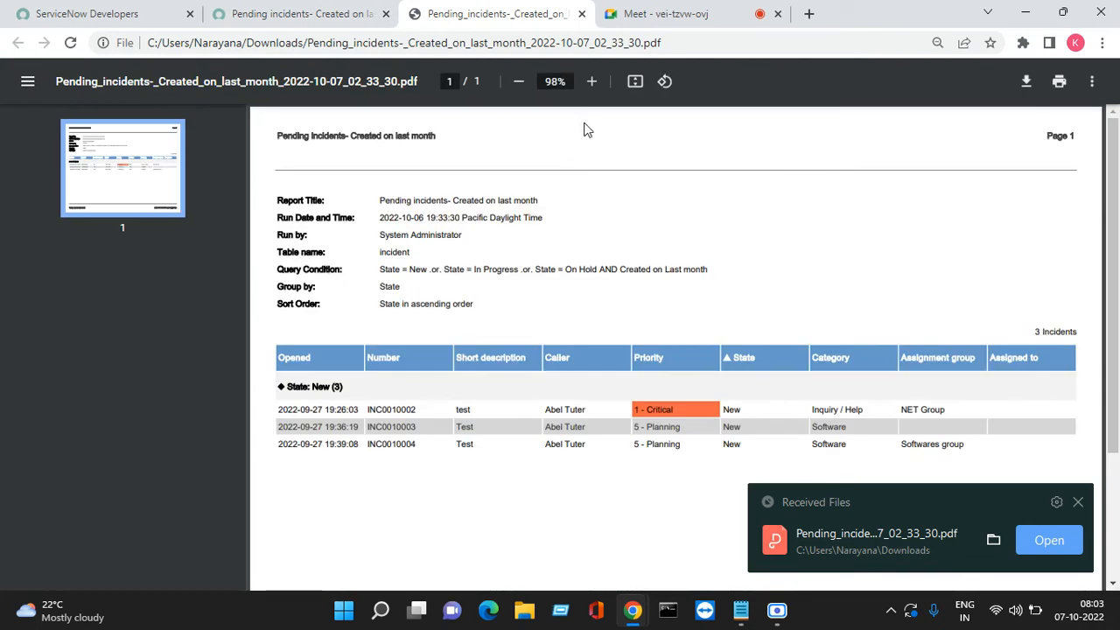
pyautogui.scroll(-3, 578, 327)
pyautogui.scroll(3, 575, 321)
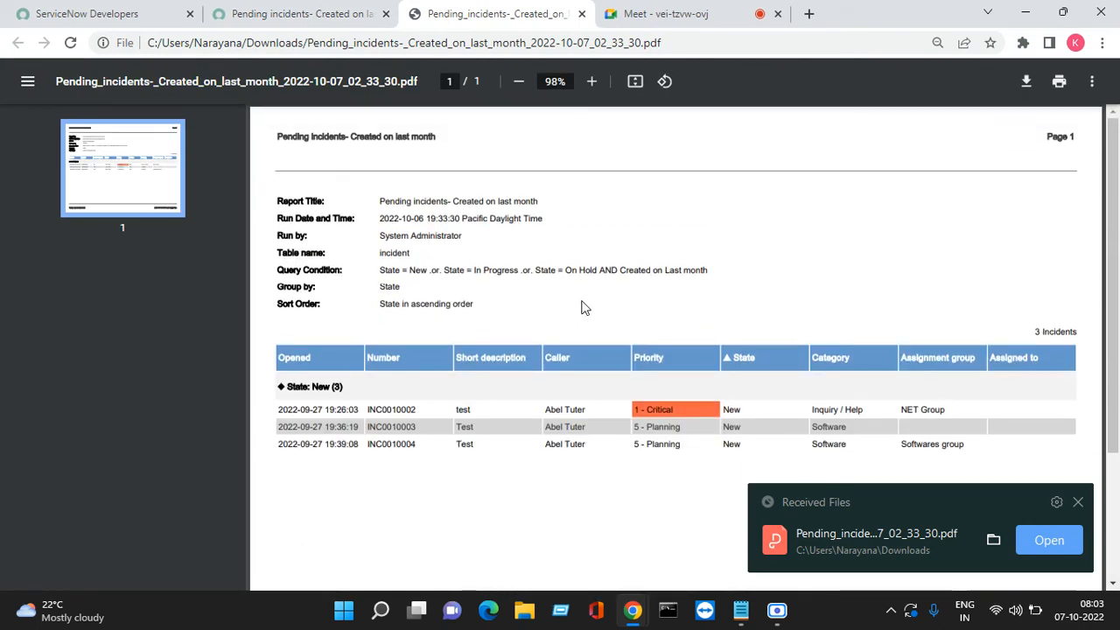
pyautogui.scroll(-2, 578, 333)
pyautogui.click(632, 615)
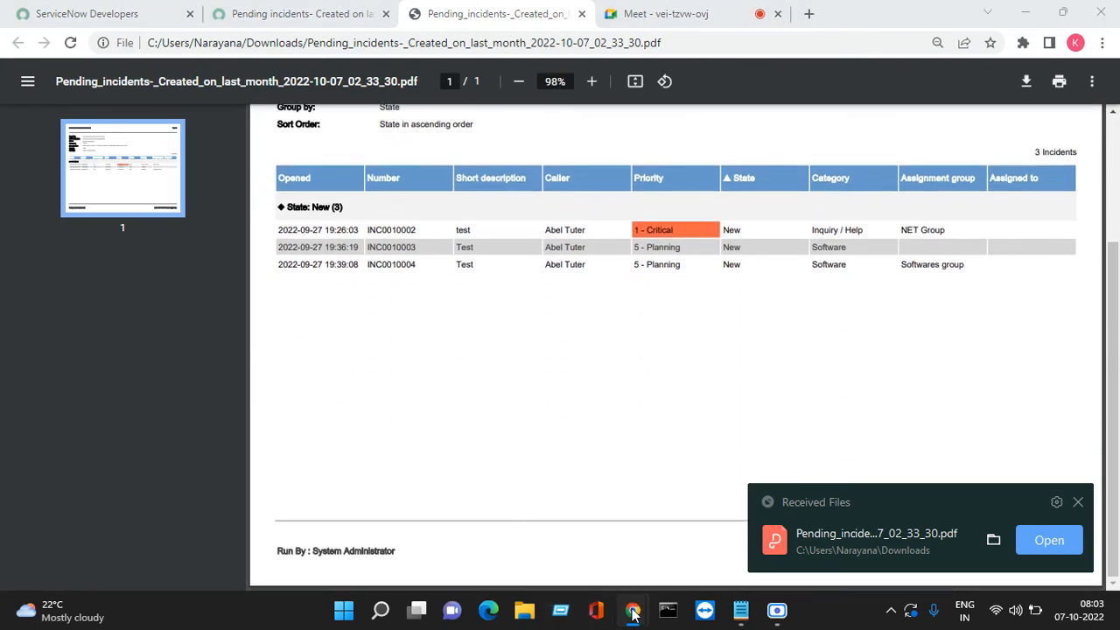
pyautogui.click(526, 613)
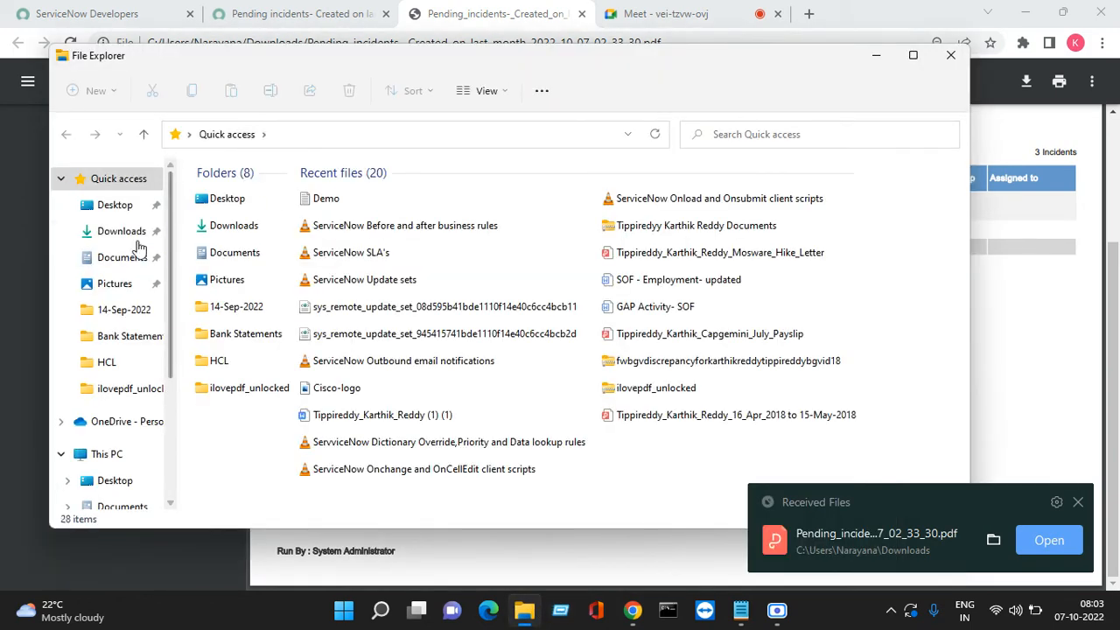
# Open the newest Pending_incidents PDF from the Downloads folder and minimize File Explorer
pyautogui.click(125, 232)
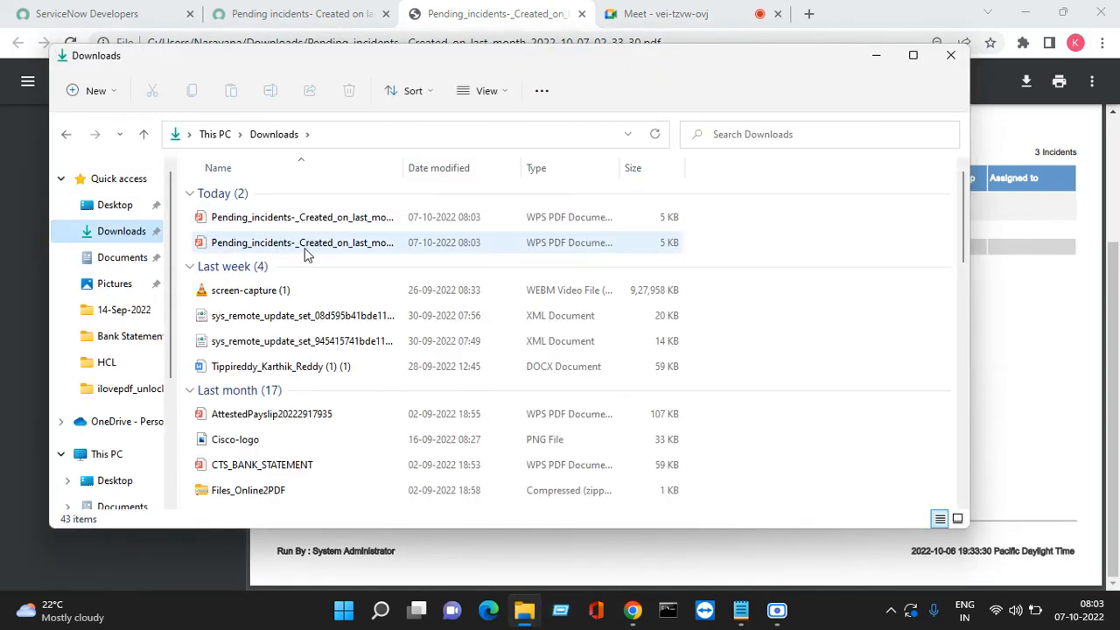
pyautogui.click(307, 251)
pyautogui.doubleClick(304, 249)
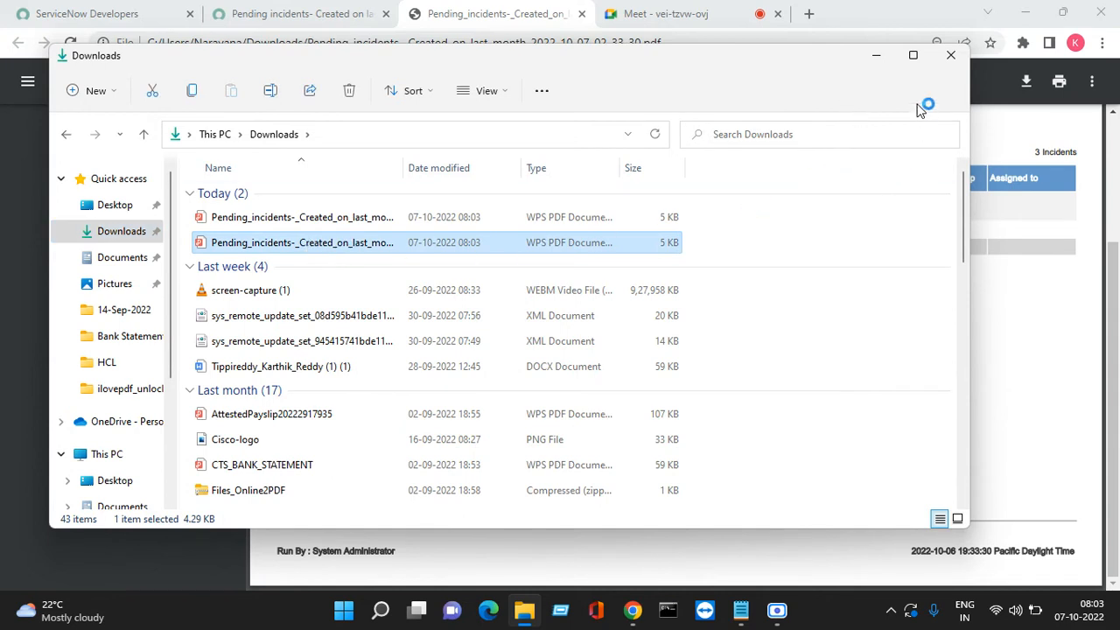
pyautogui.click(878, 56)
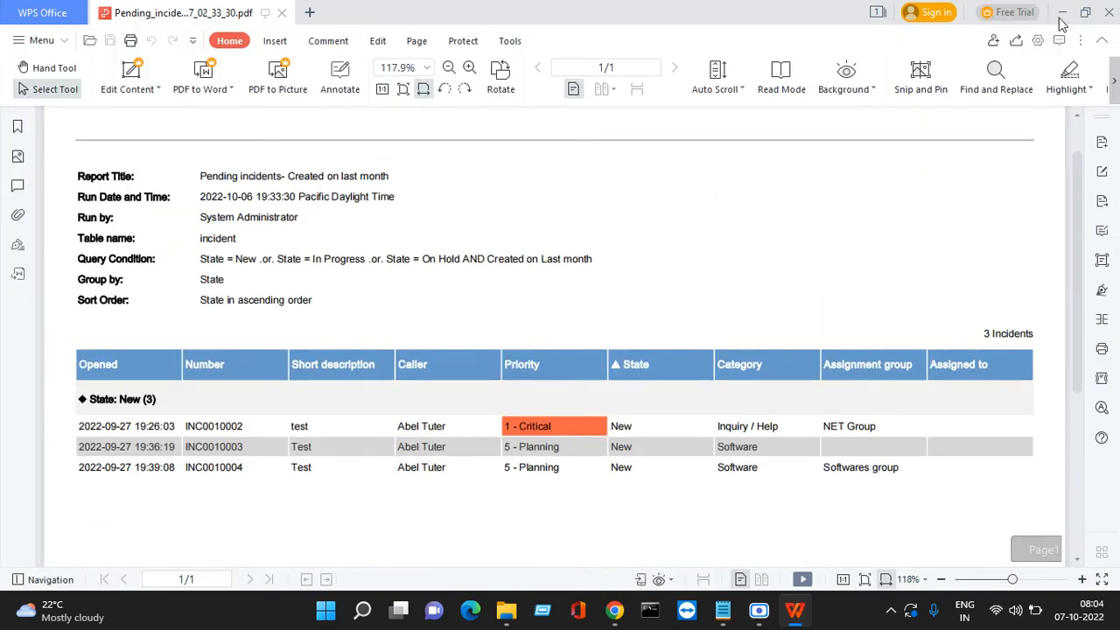
# Close the WPS Office viewer and return the browser's PDF view to the top
pyautogui.click(1109, 12)
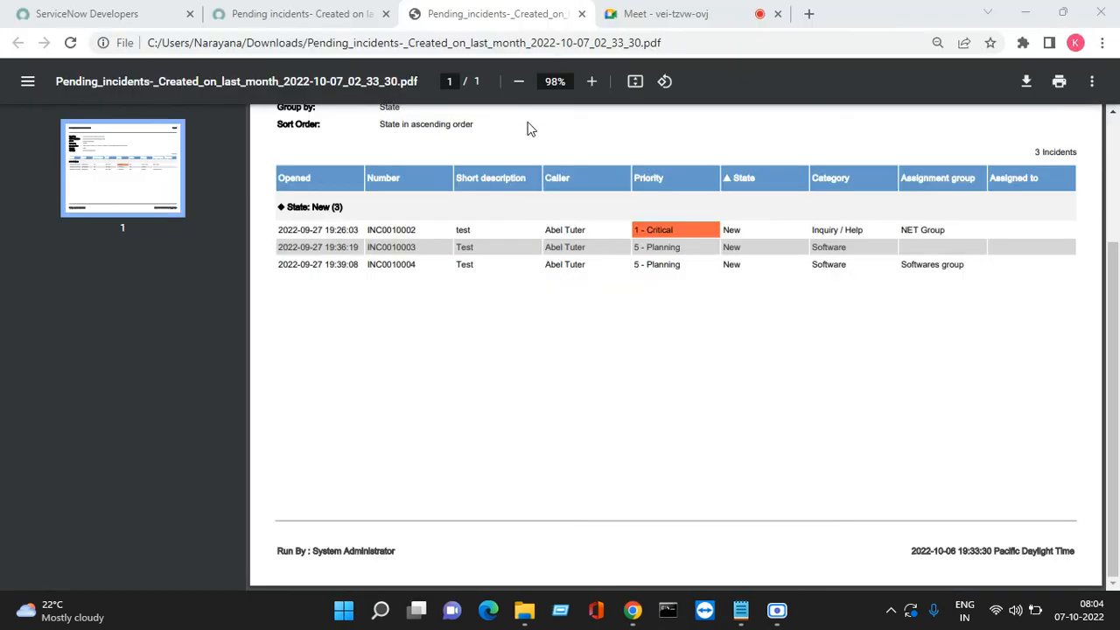
pyautogui.scroll(3, 628, 257)
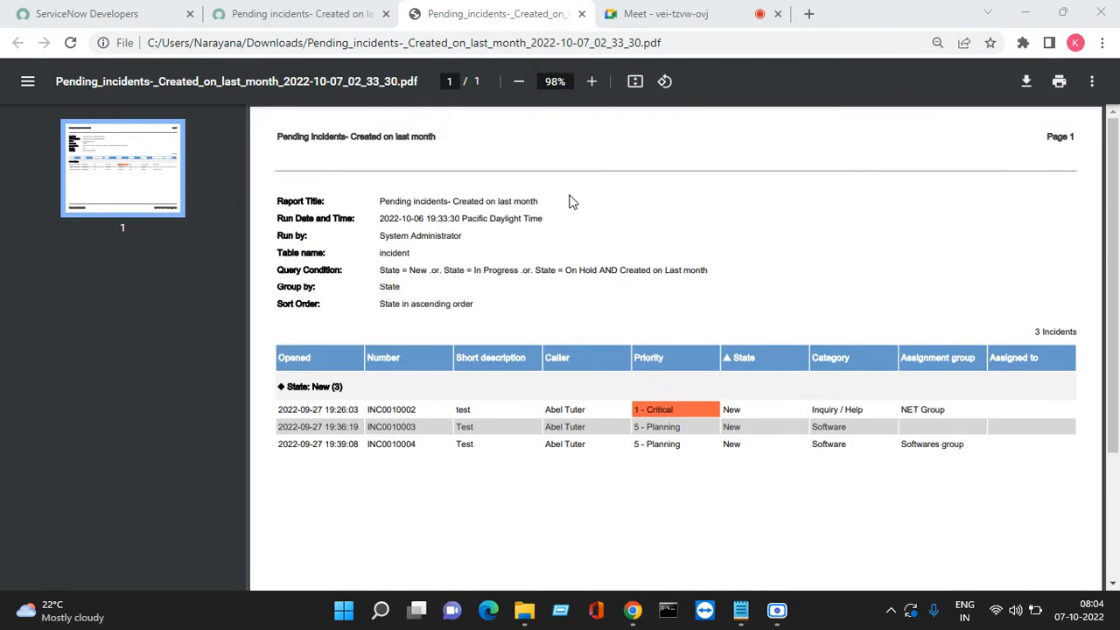
# Email a portrait PDF export of the report to the pre-filled administrator address and confirm
pyautogui.click(582, 14)
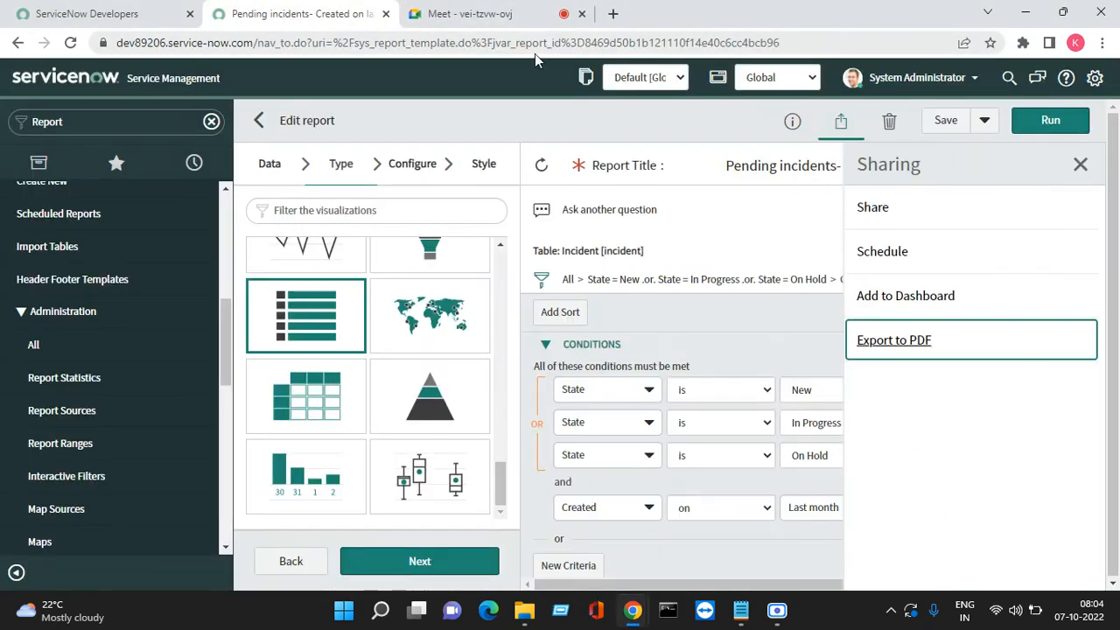
pyautogui.click(904, 349)
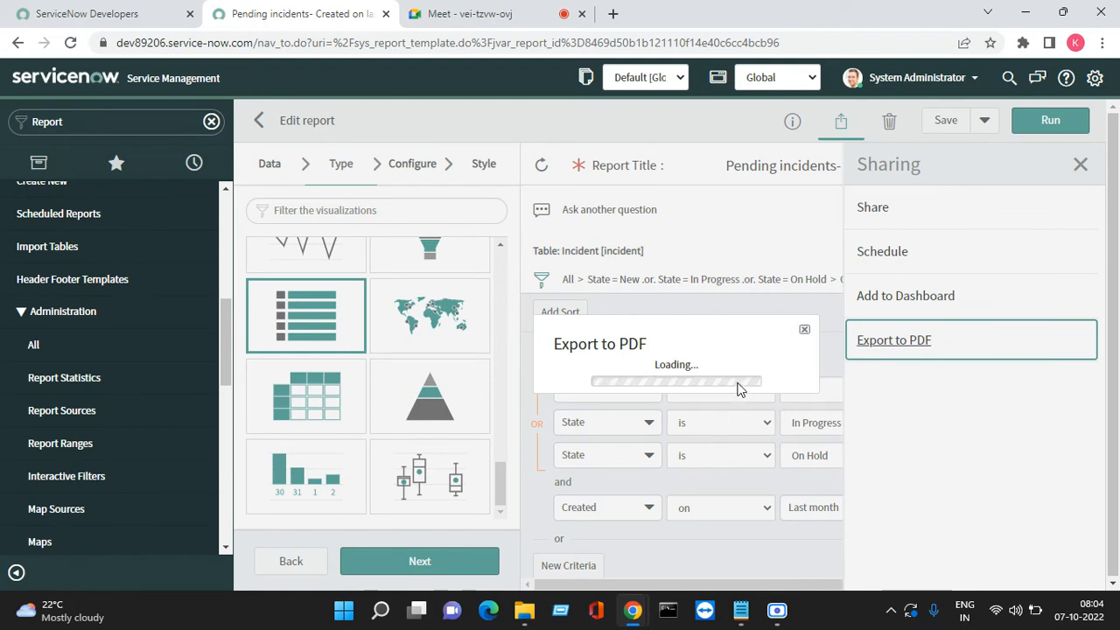
pyautogui.click(710, 374)
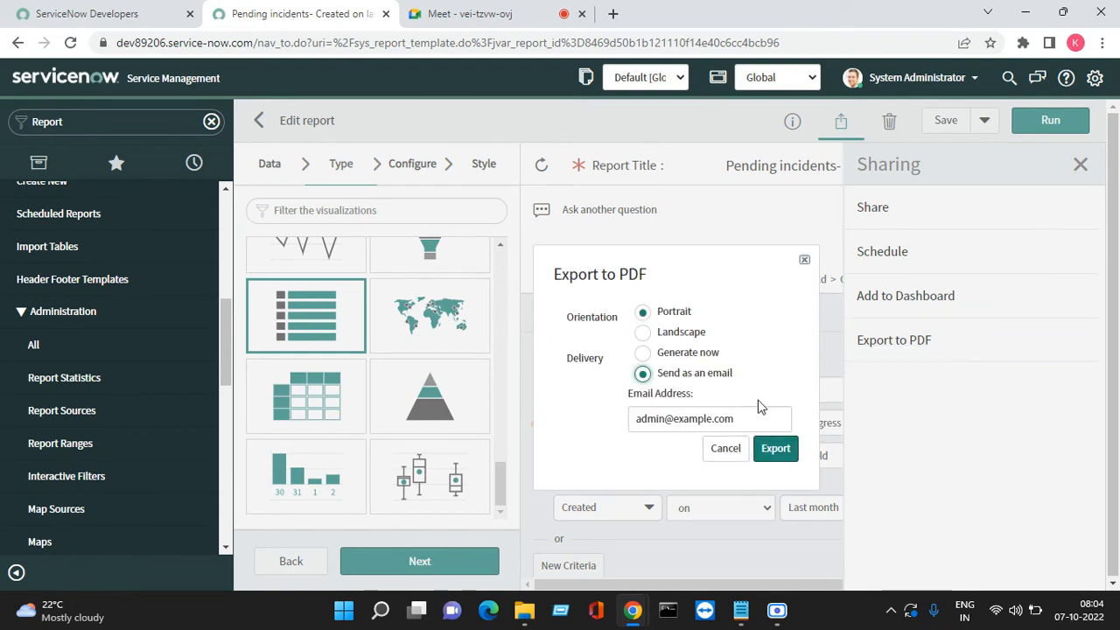
pyautogui.click(716, 421)
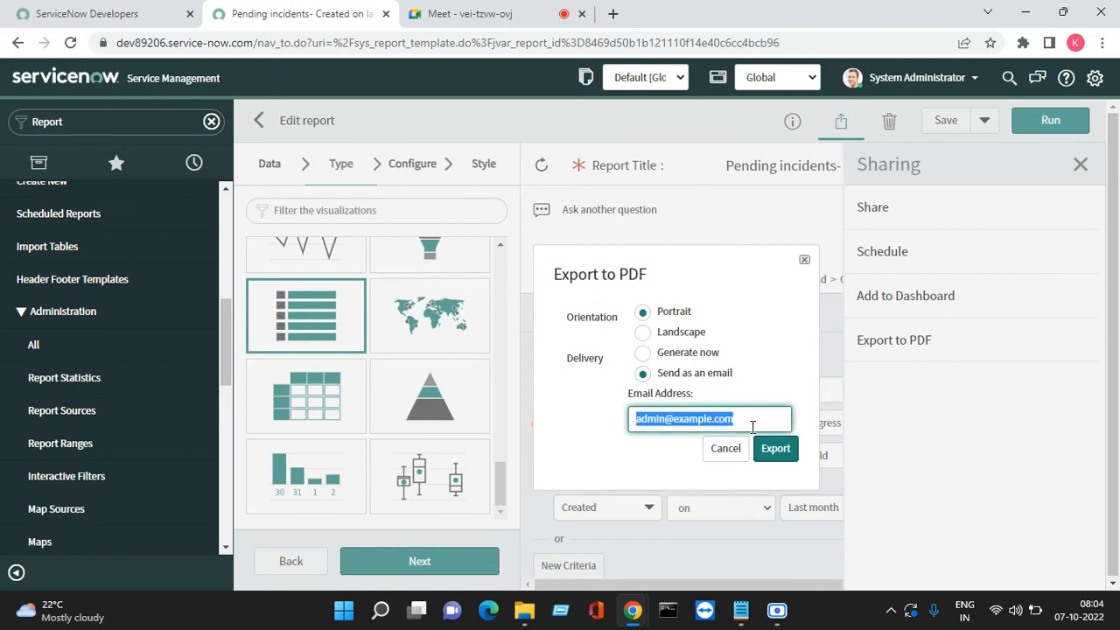
pyautogui.click(750, 421)
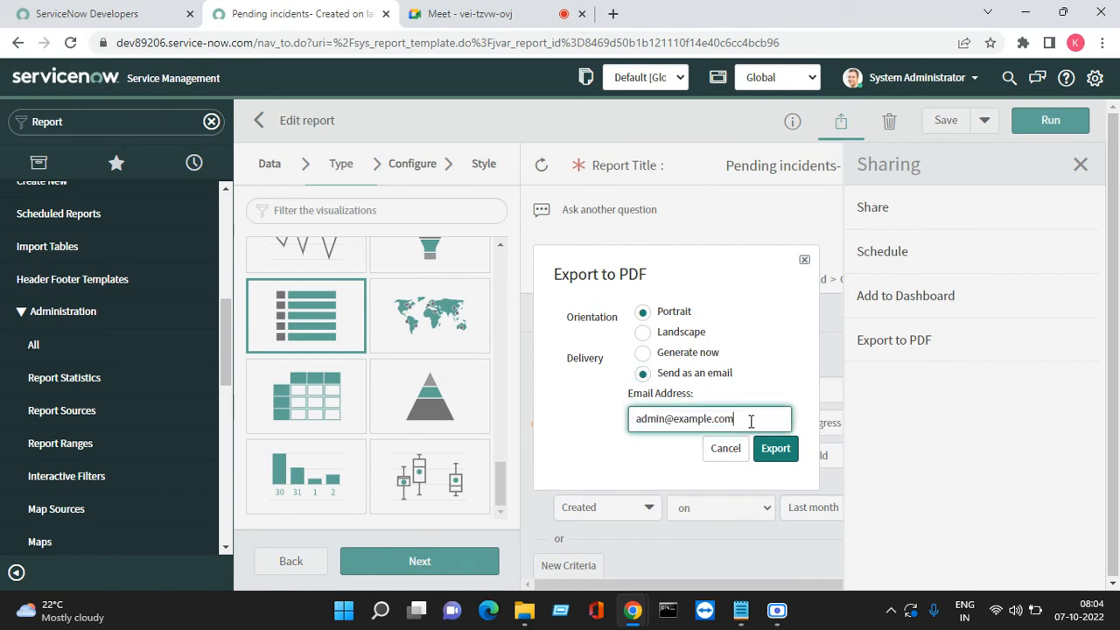
pyautogui.click(776, 447)
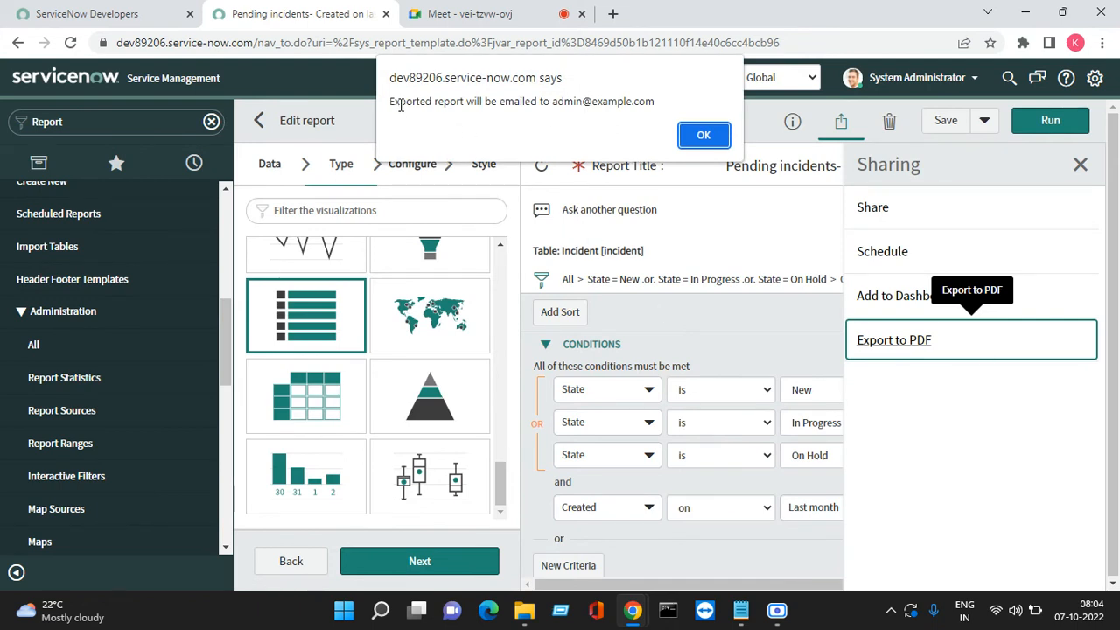
pyautogui.moveTo(400, 105); pyautogui.dragTo(661, 103)
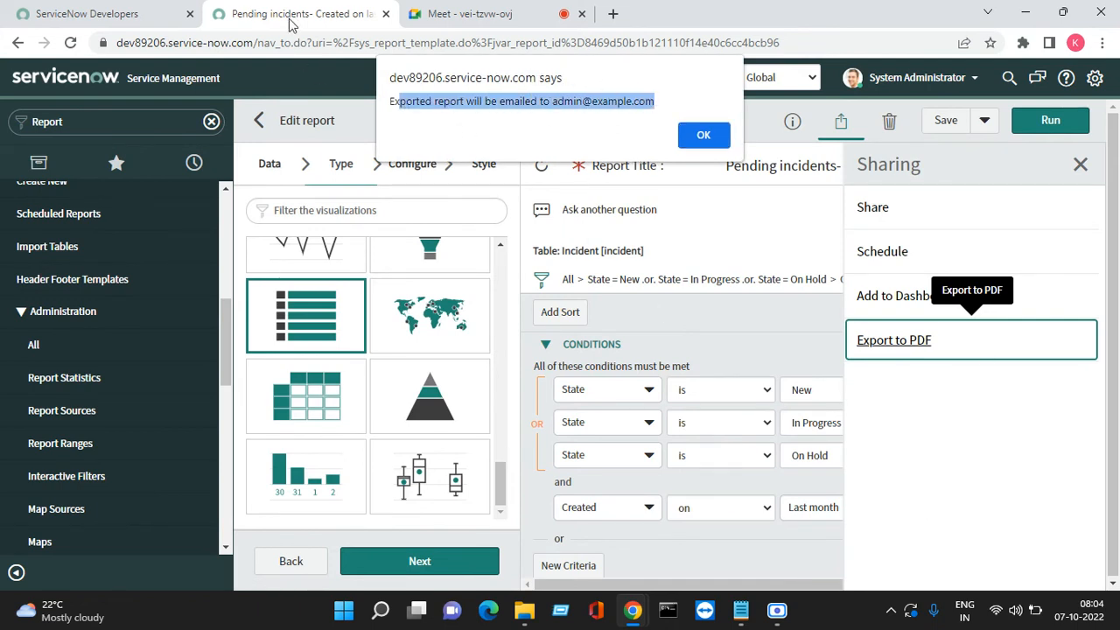
pyautogui.click(700, 140)
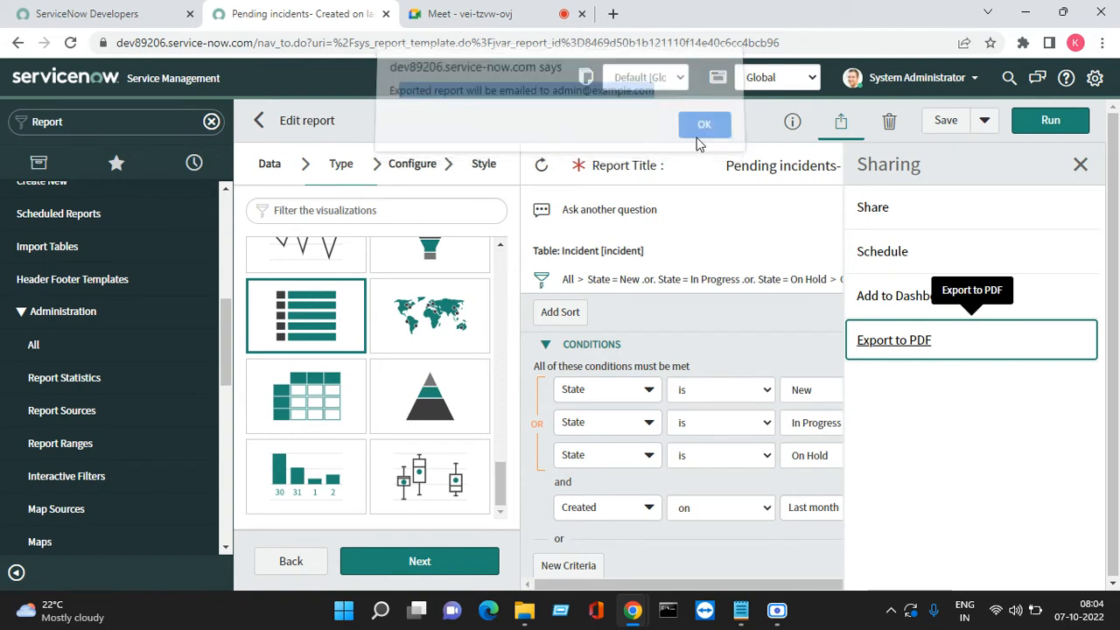
pyautogui.click(113, 124)
# Check the outbound report email with sys_report.pdf attached in System Logs > Emails, then close it
pyautogui.write('e')
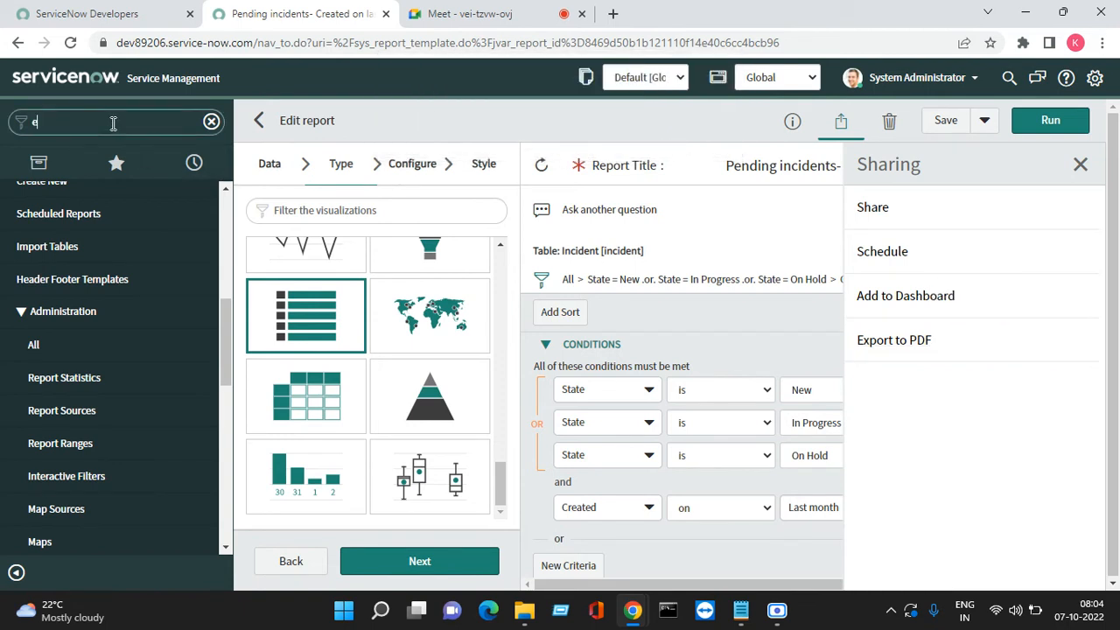
pyautogui.write('al')
pyautogui.press('BackSpace')
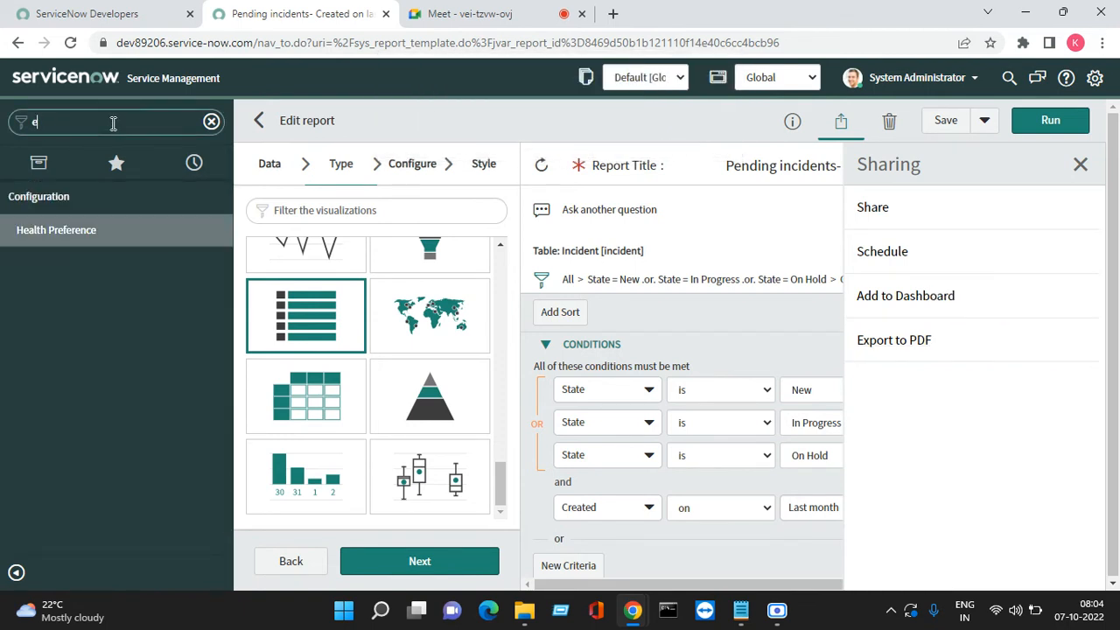
pyautogui.write('i')
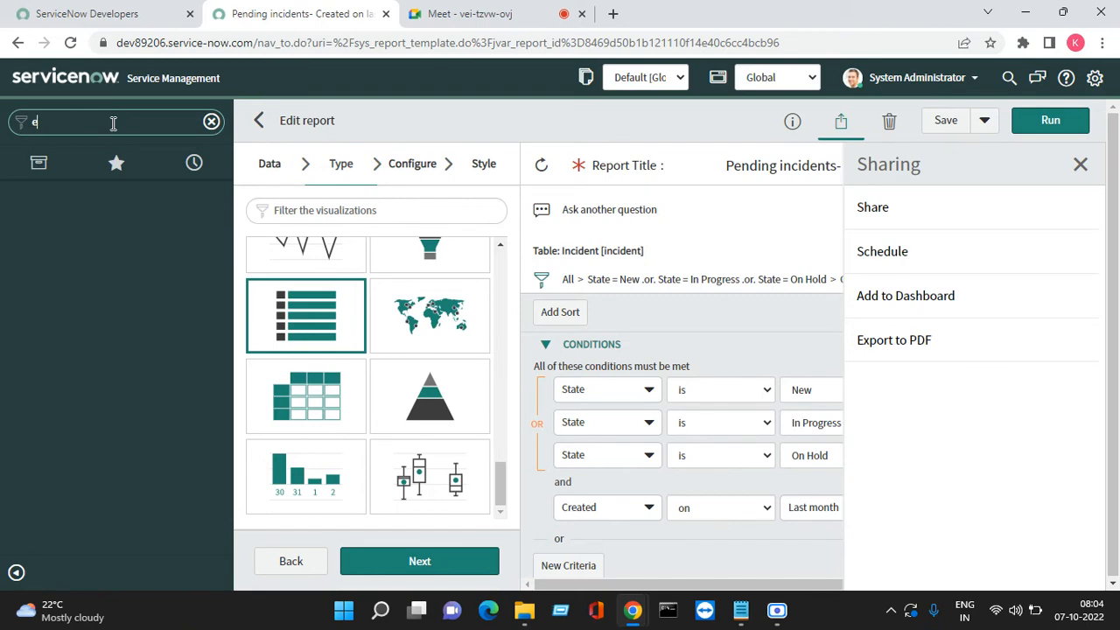
pyautogui.write('ma')
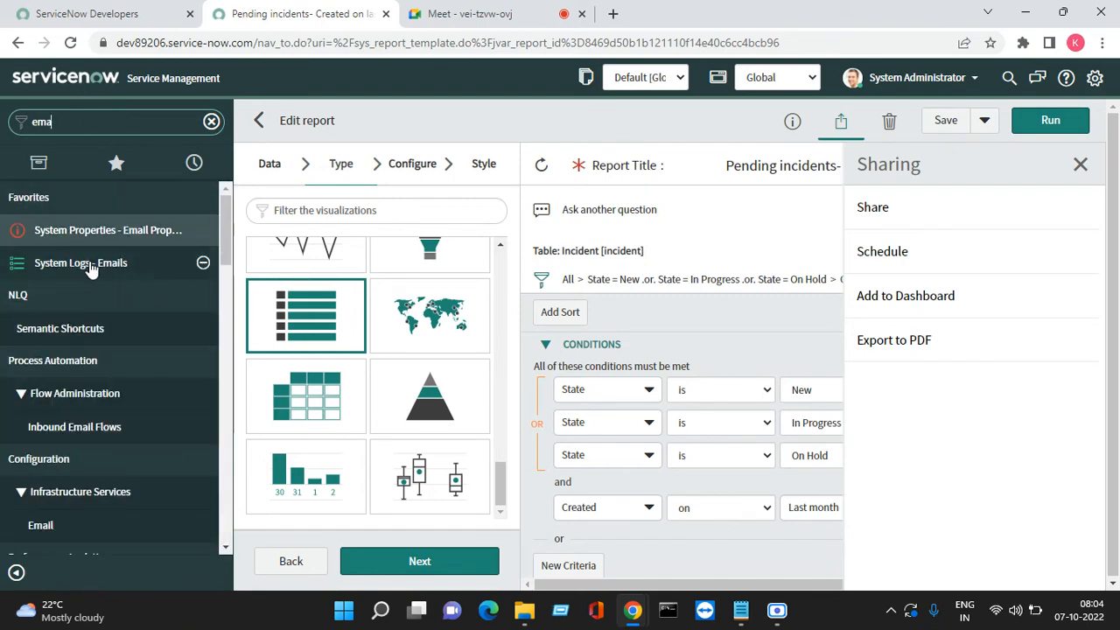
pyautogui.rightClick(92, 266)
pyautogui.click(132, 280)
pyautogui.click(487, 12)
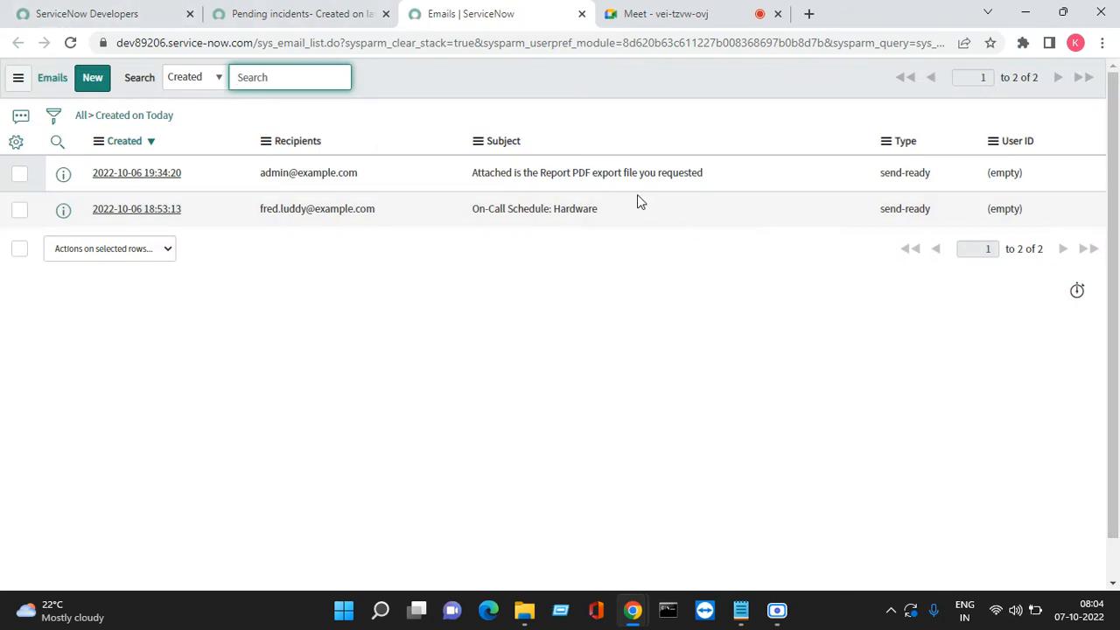
pyautogui.moveTo(711, 180); pyautogui.dragTo(140, 188)
pyautogui.click(136, 183)
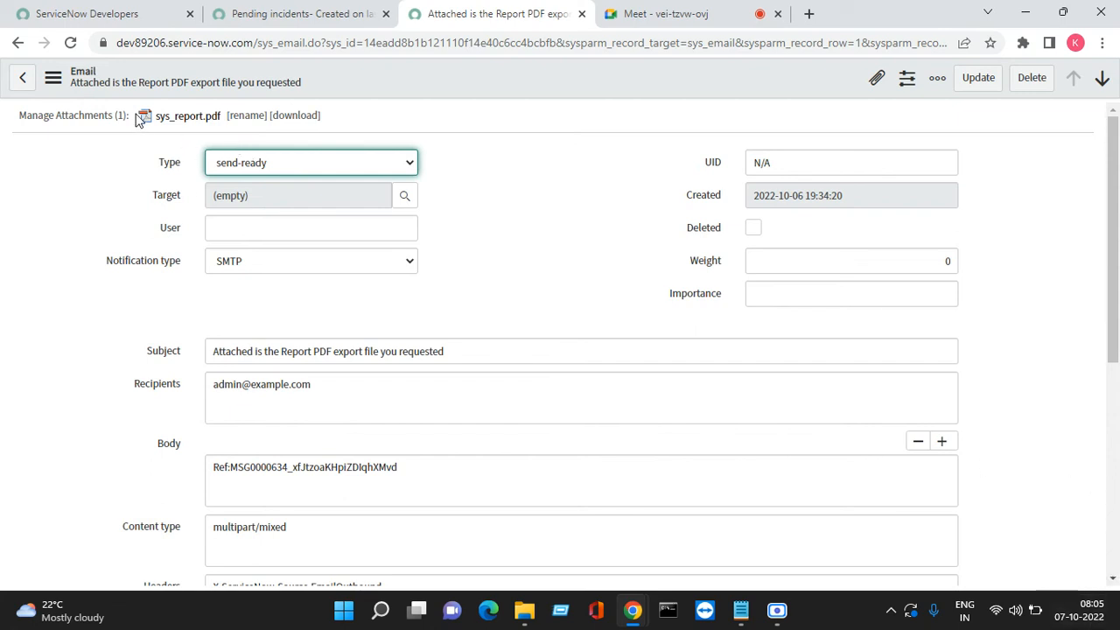
pyautogui.scroll(-2, 237, 189)
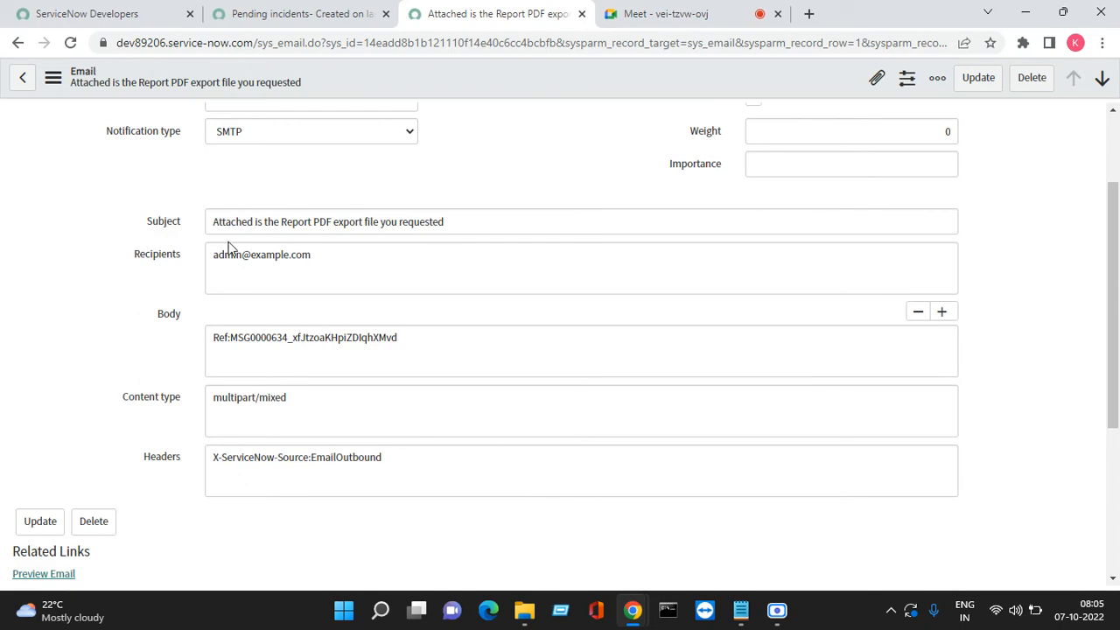
pyautogui.scroll(-4, 142, 283)
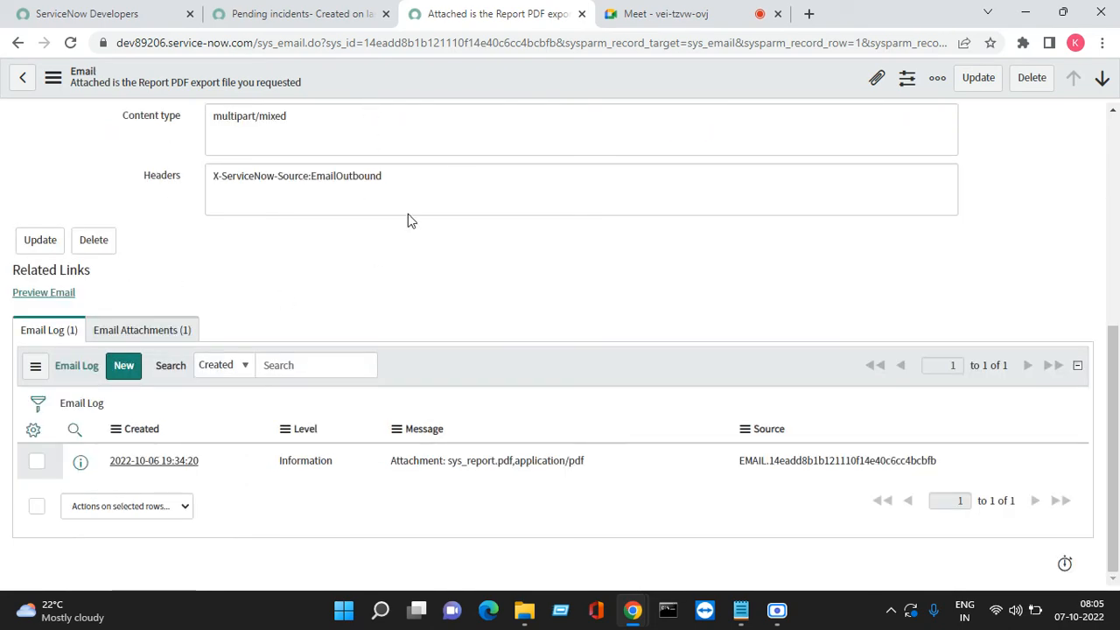
pyautogui.click(581, 13)
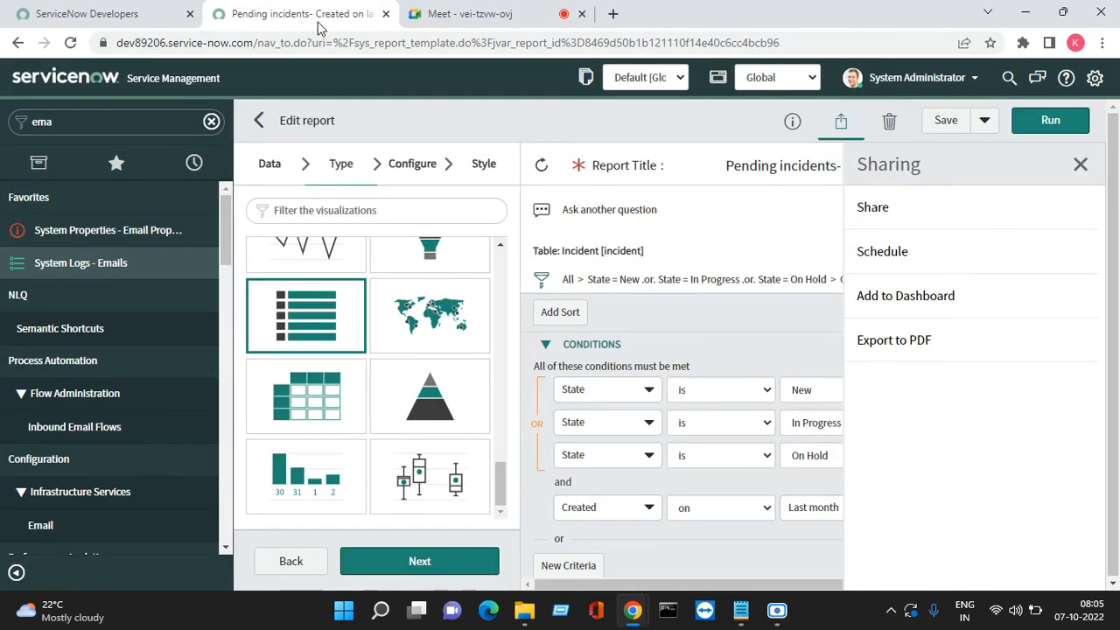
# Close the Sharing panel and run the report, previewing its 3 New incidents
pyautogui.click(1080, 165)
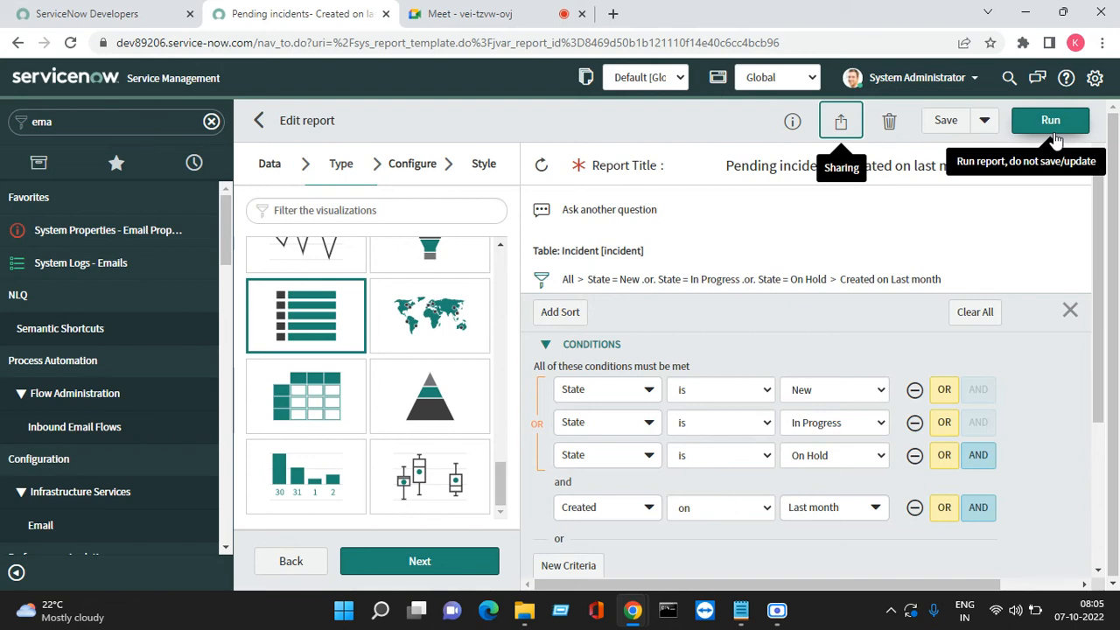
pyautogui.click(1055, 134)
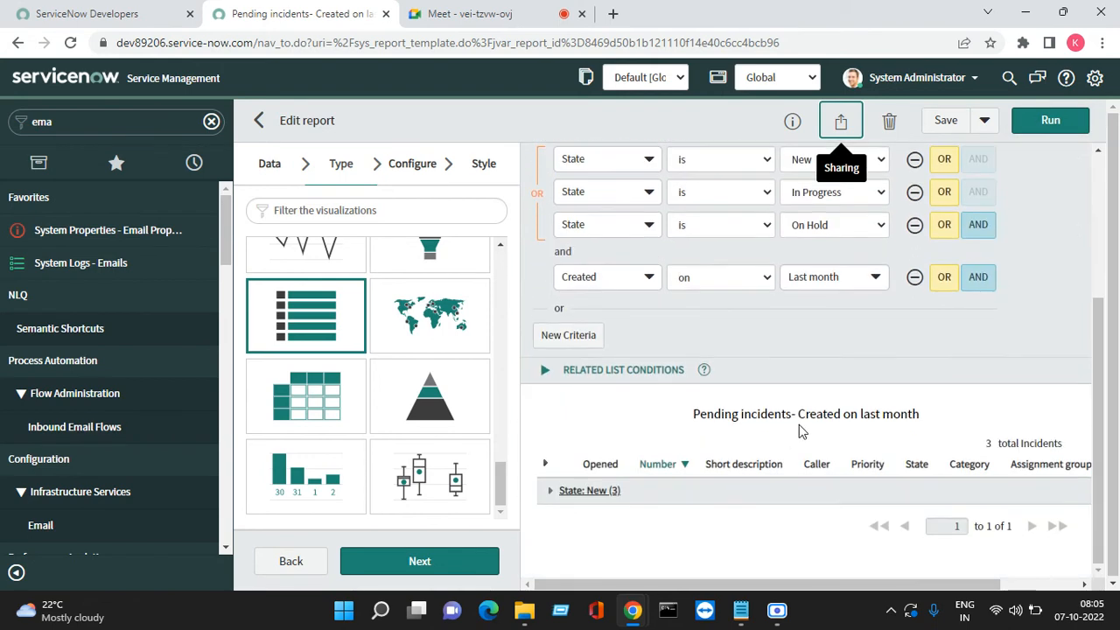
pyautogui.rightClick(670, 464)
pyautogui.moveTo(753, 340)
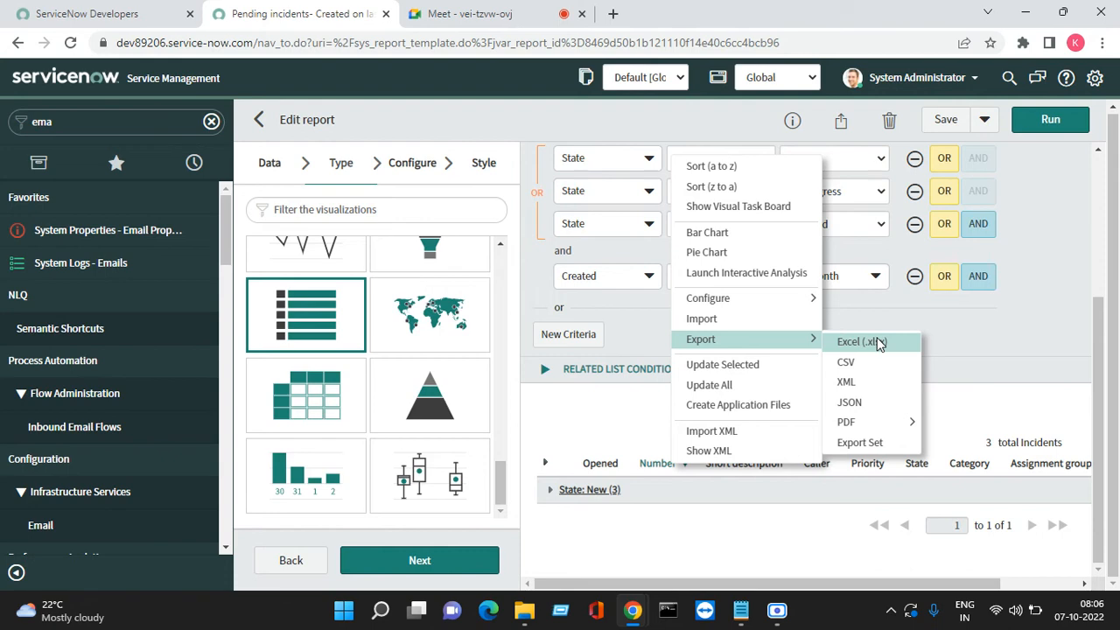
pyautogui.press('Escape')
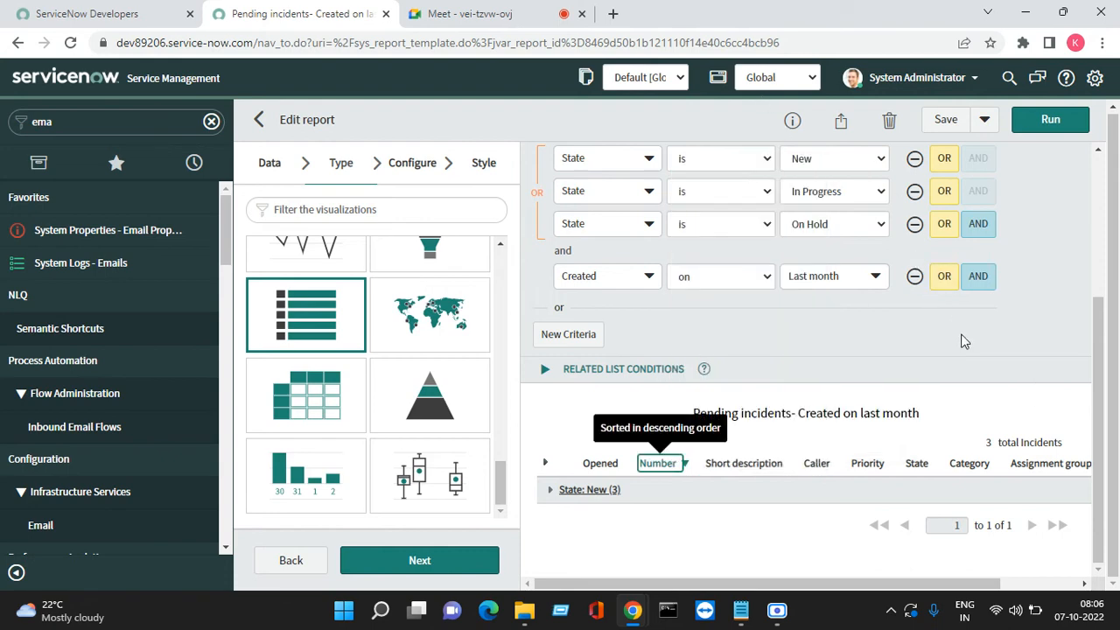
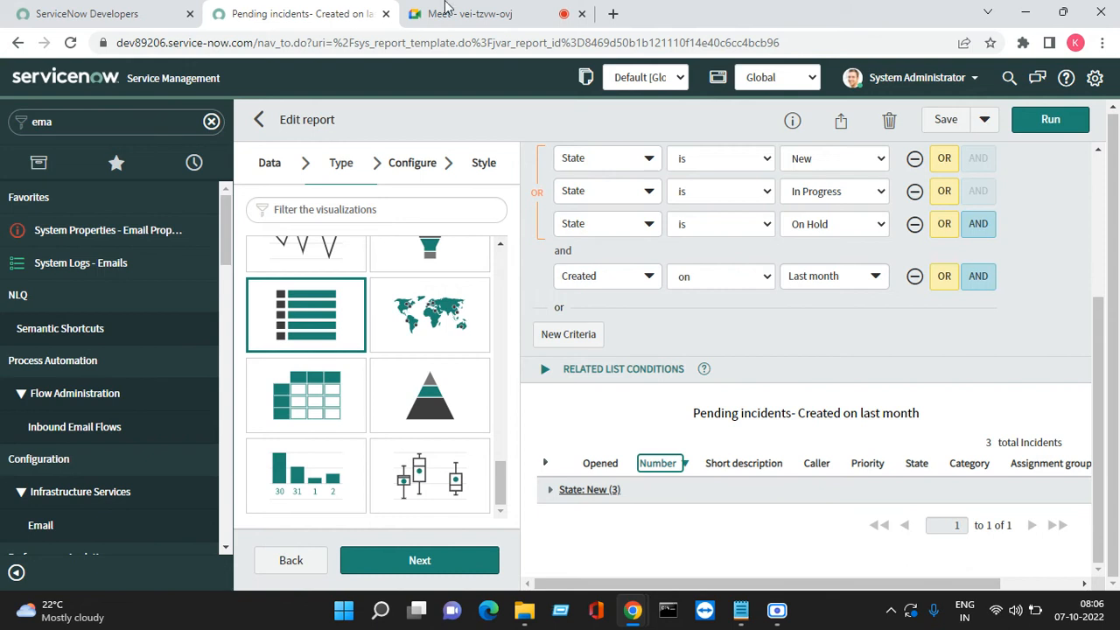
# Open the schedule-email form for the Pending incidents report via Sharing > Schedule, waiting out the slow page
pyautogui.click(984, 133)
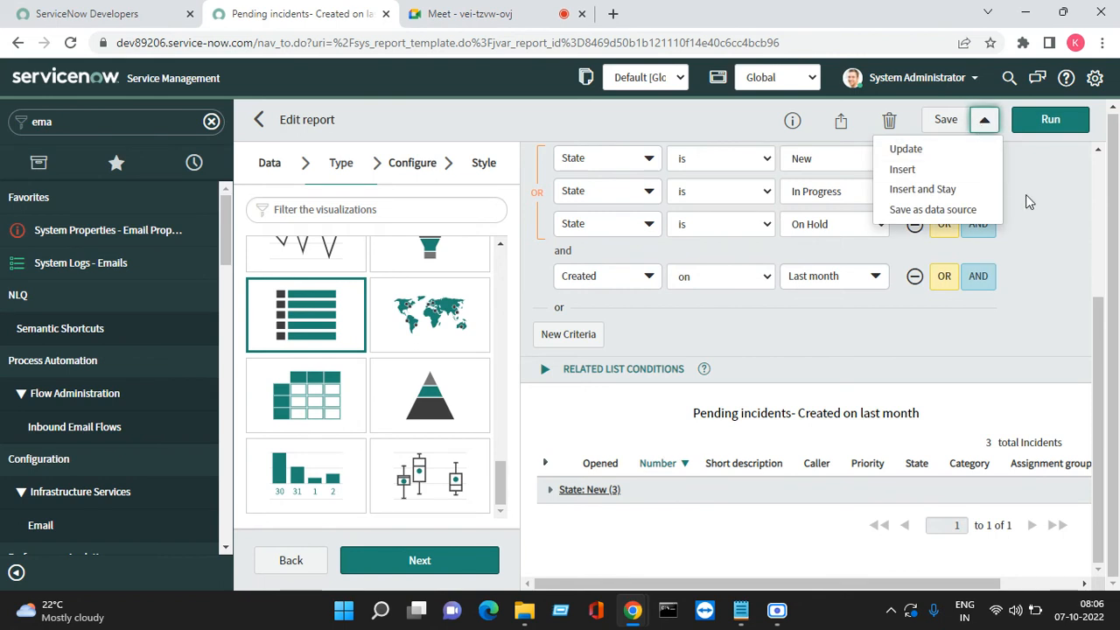
pyautogui.click(842, 124)
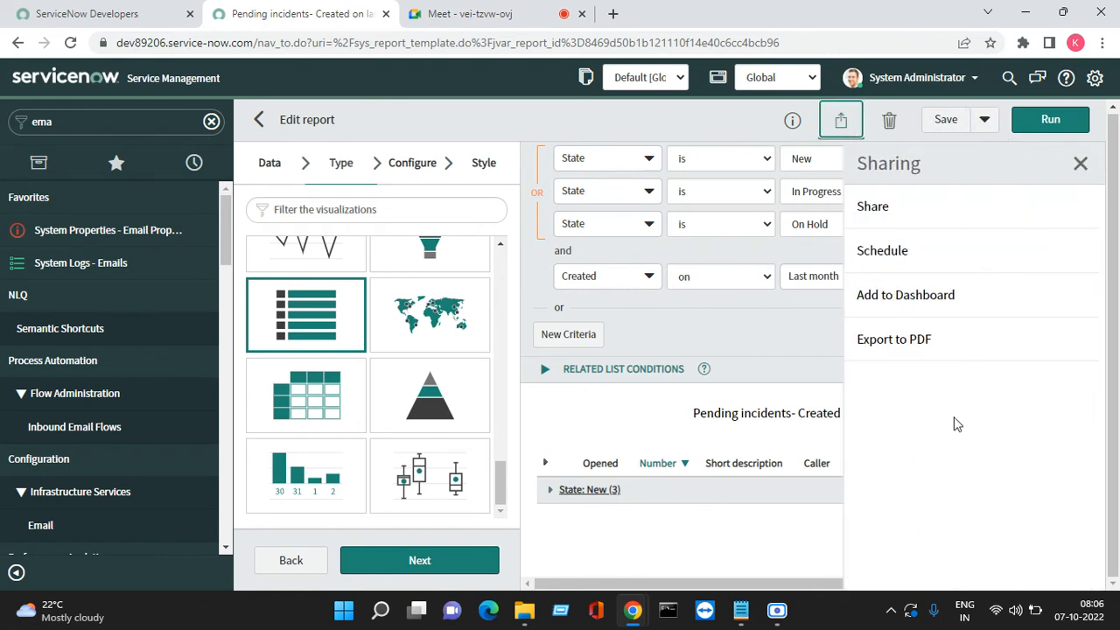
pyautogui.click(881, 268)
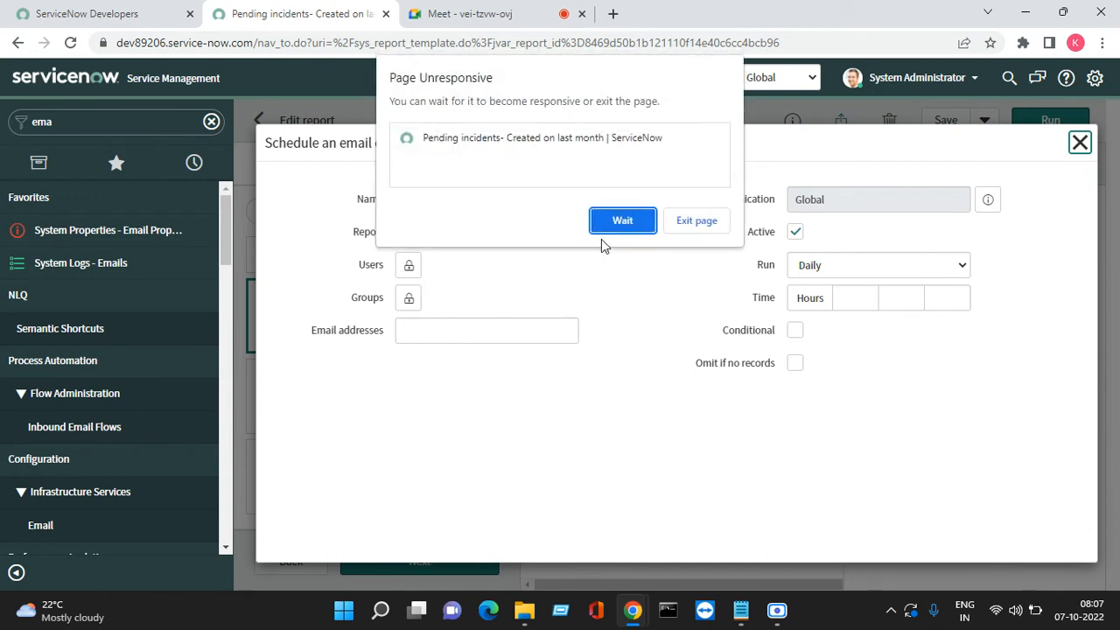
pyautogui.click(630, 224)
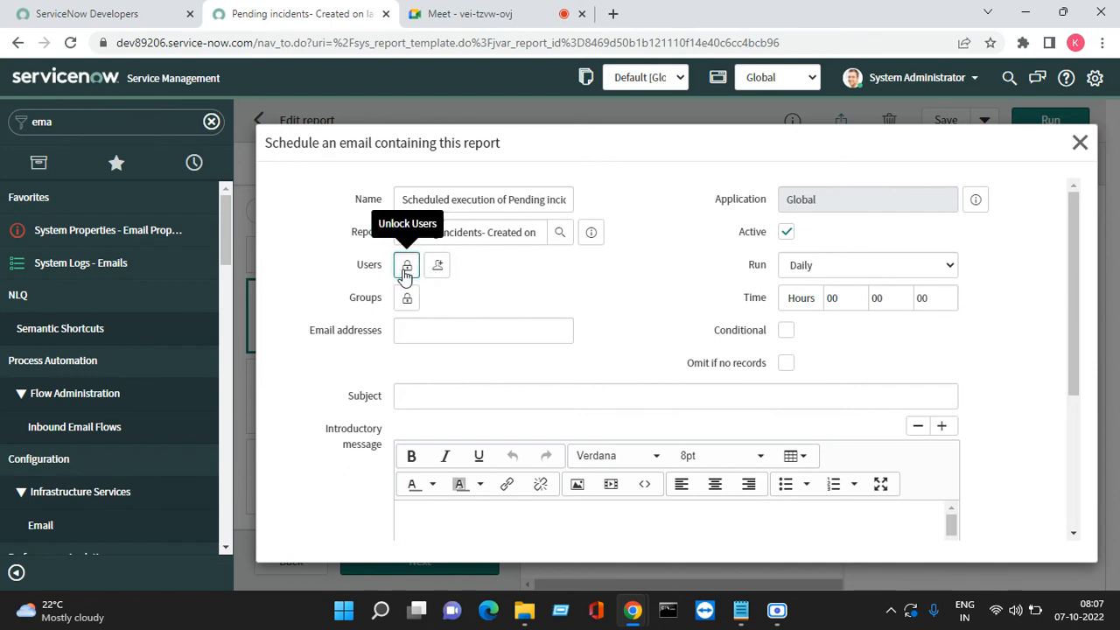
# Add the first user from the Name A-to-Z sorted list as the email recipient
pyautogui.click(418, 273)
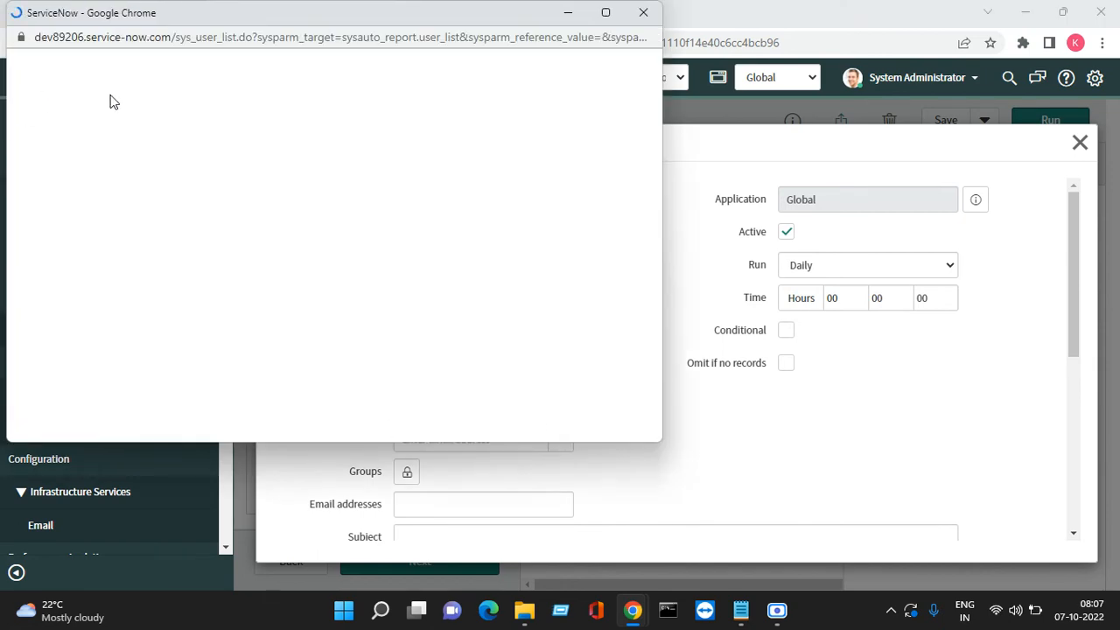
pyautogui.scroll(-5, 140, 325)
pyautogui.scroll(2, 135, 274)
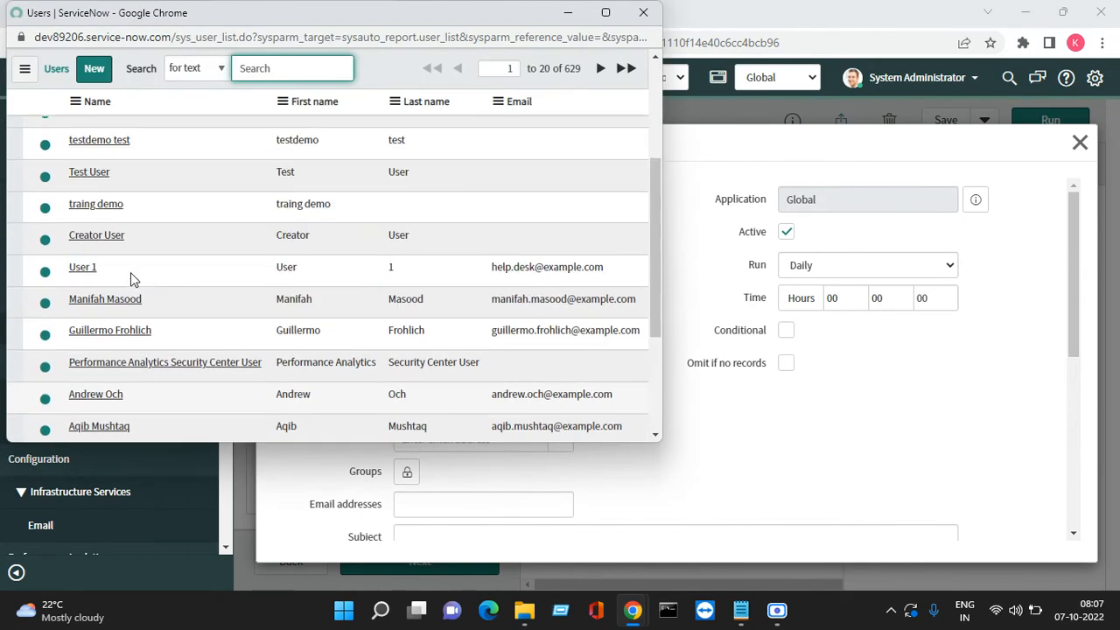
pyautogui.rightClick(95, 106)
pyautogui.click(115, 119)
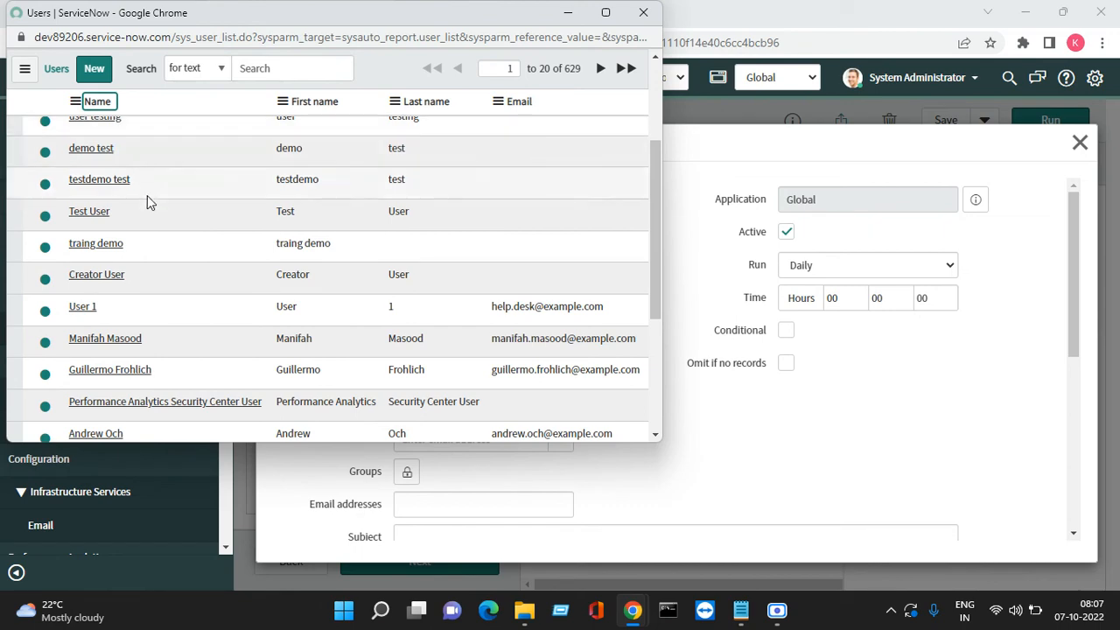
pyautogui.scroll(3, 96, 219)
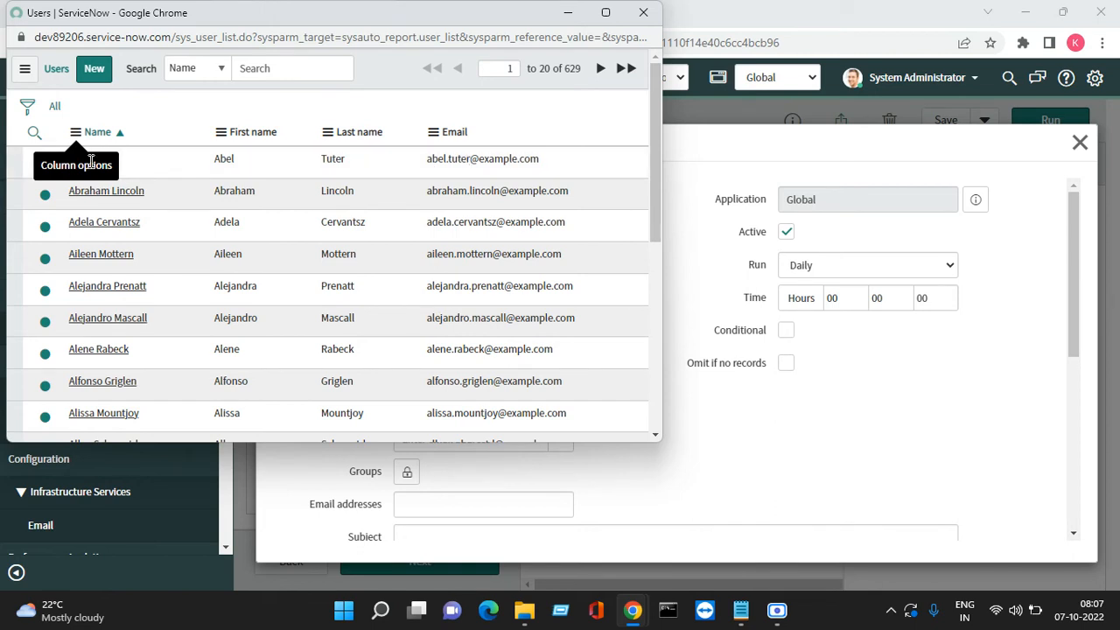
pyautogui.click(96, 161)
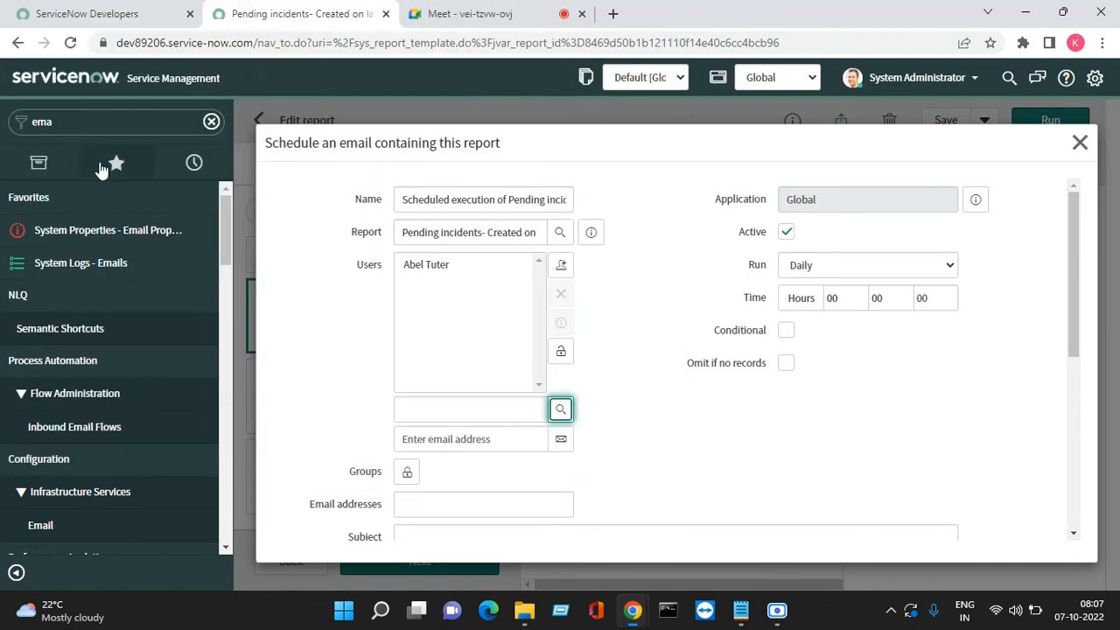
pyautogui.click(561, 353)
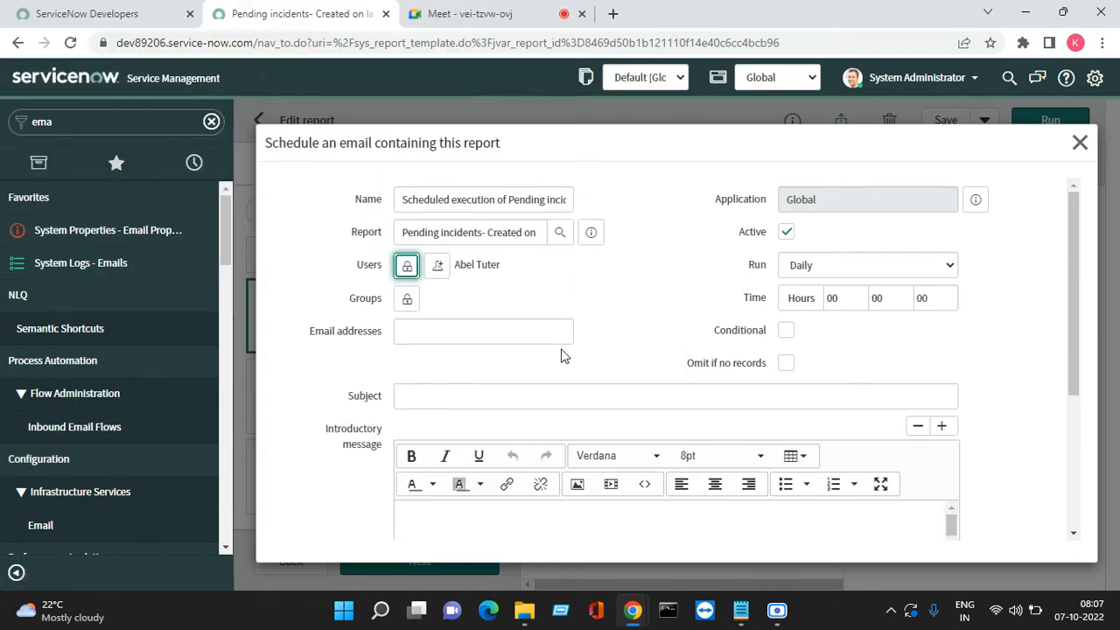
# Browse the Groups lookup without choosing one, leaving recipient groups empty
pyautogui.click(407, 304)
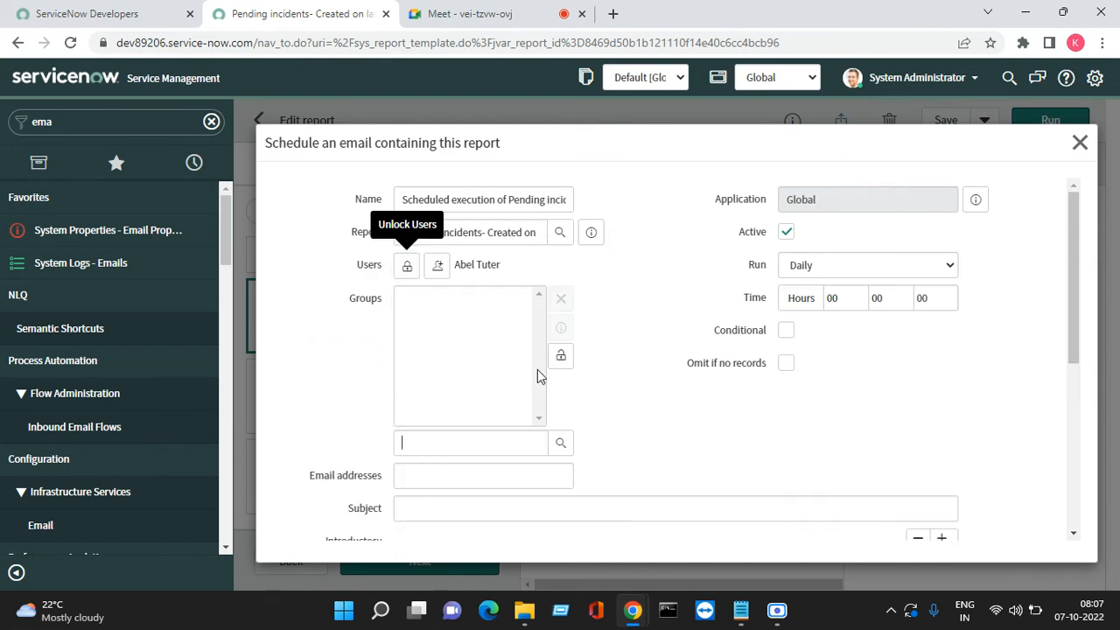
pyautogui.click(560, 444)
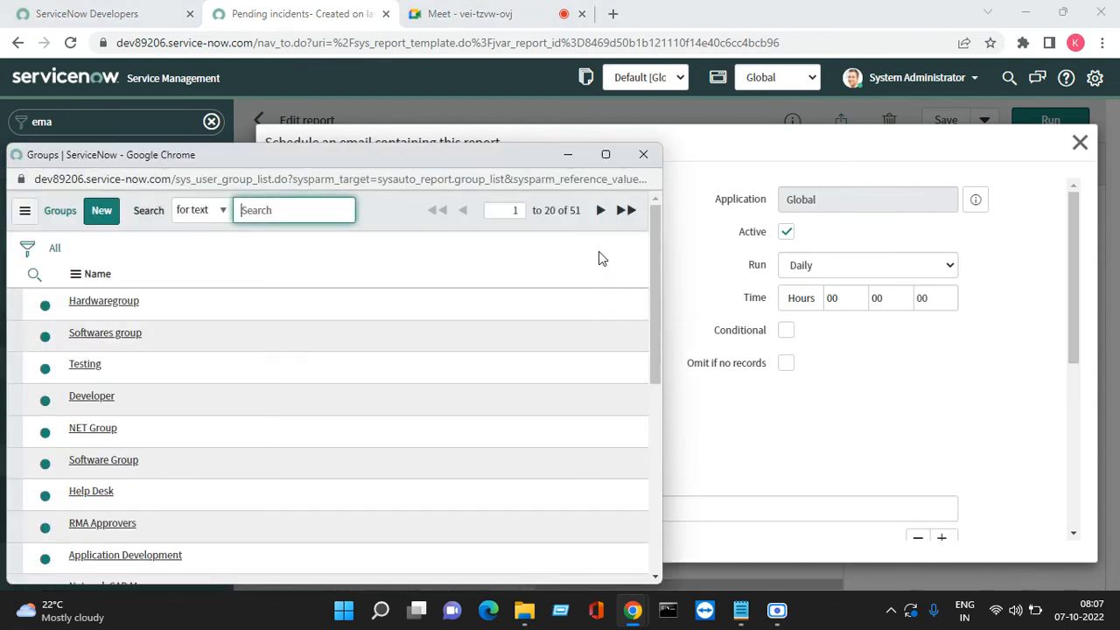
pyautogui.click(643, 156)
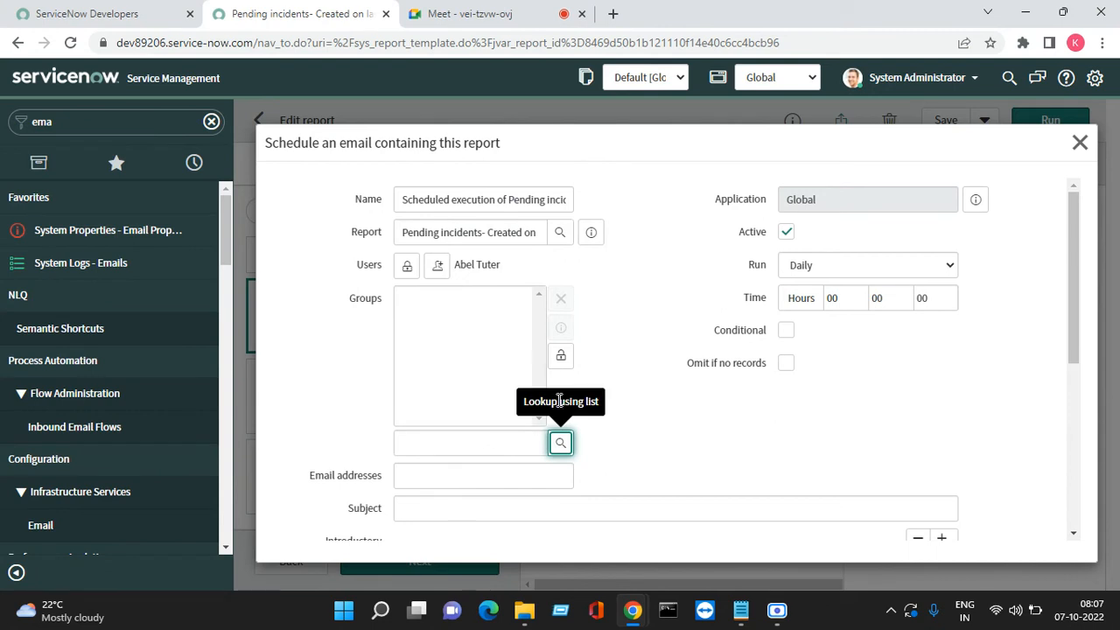
pyautogui.click(560, 363)
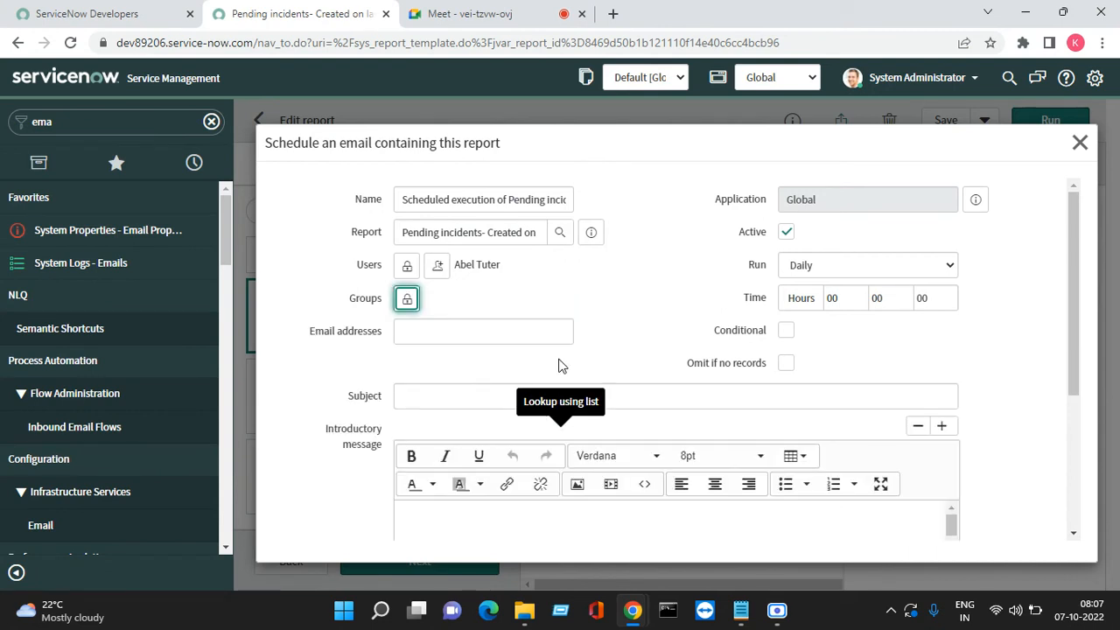
# Try the Weekly run frequency, then switch the schedule back to Daily
pyautogui.click(431, 330)
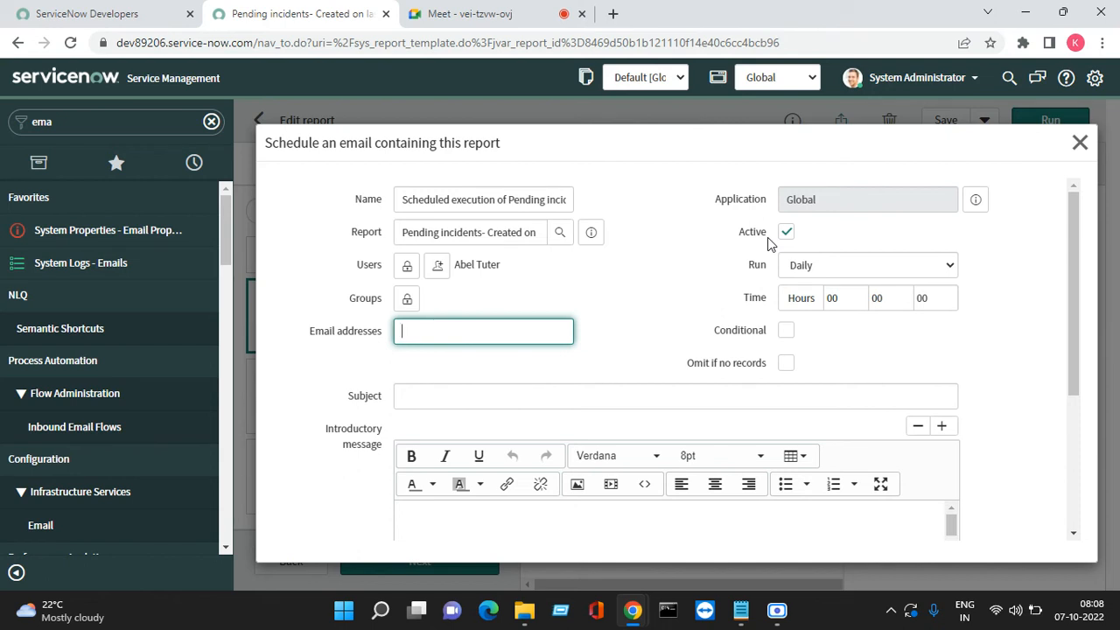
pyautogui.click(818, 265)
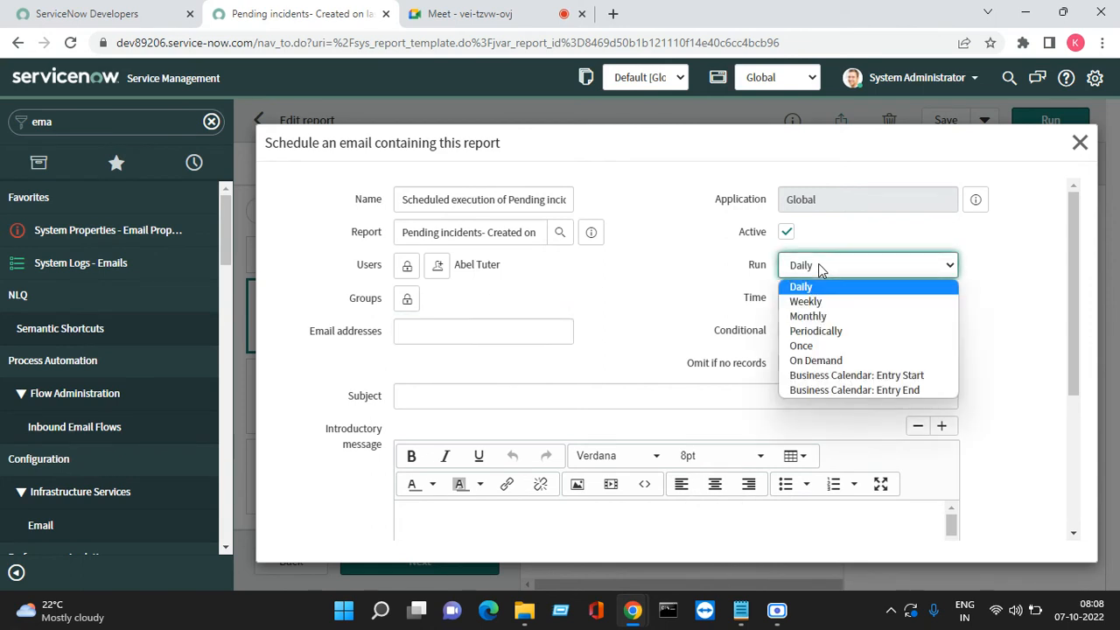
pyautogui.click(826, 301)
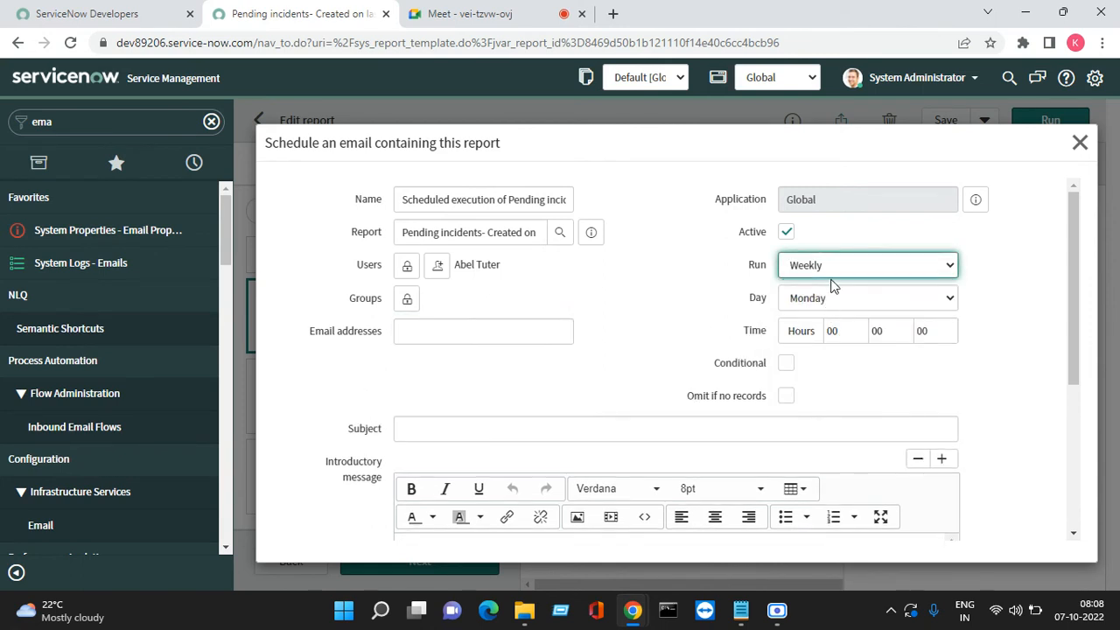
pyautogui.click(830, 270)
pyautogui.click(819, 286)
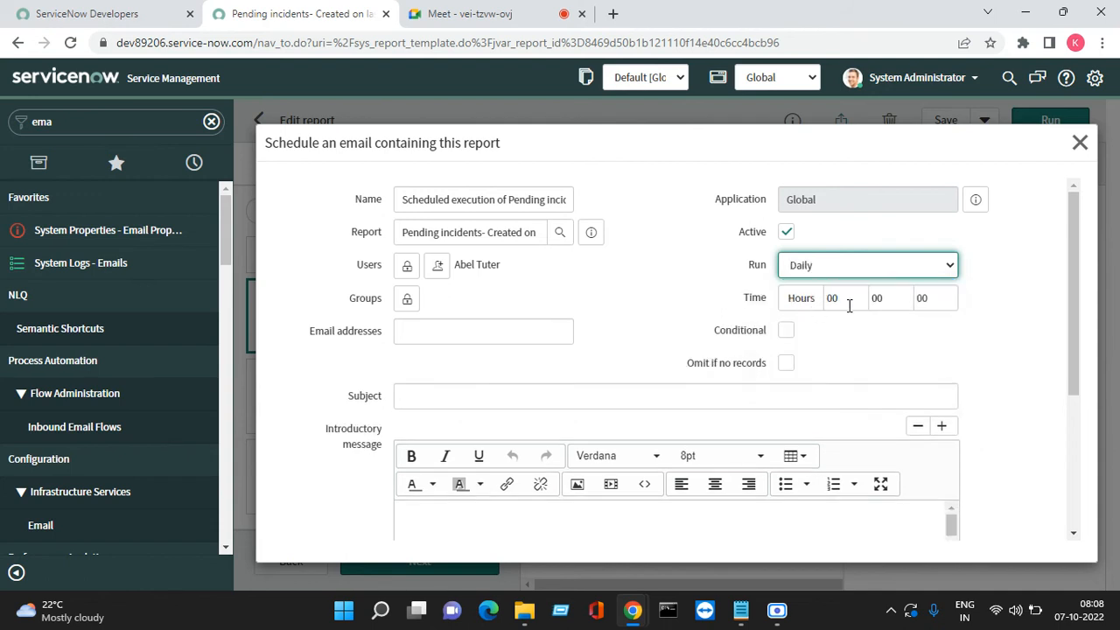
# Set the send time minutes to 09 and switch Run back to Weekly
pyautogui.click(848, 299)
pyautogui.press('Tab')
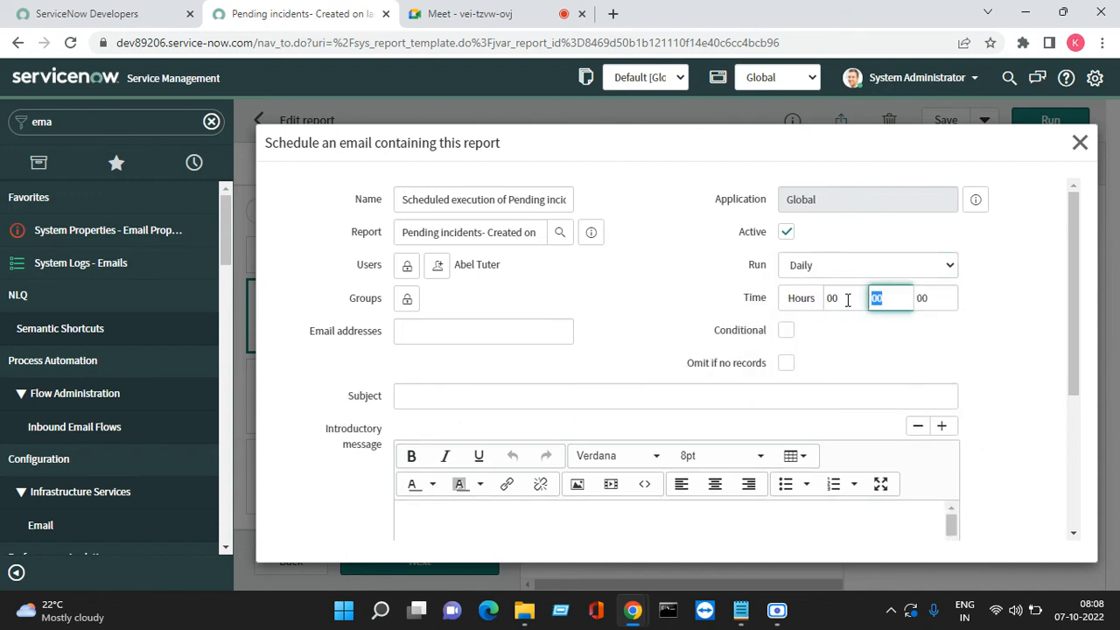
pyautogui.write('09')
pyautogui.press('Tab')
pyautogui.press('Tab')
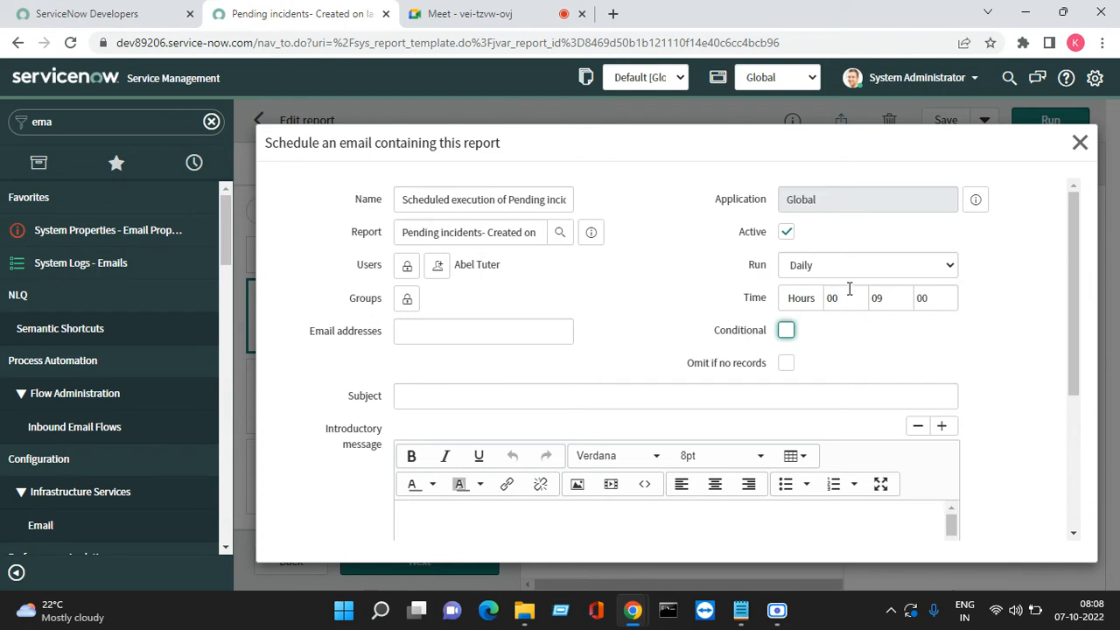
pyautogui.click(821, 272)
pyautogui.click(838, 301)
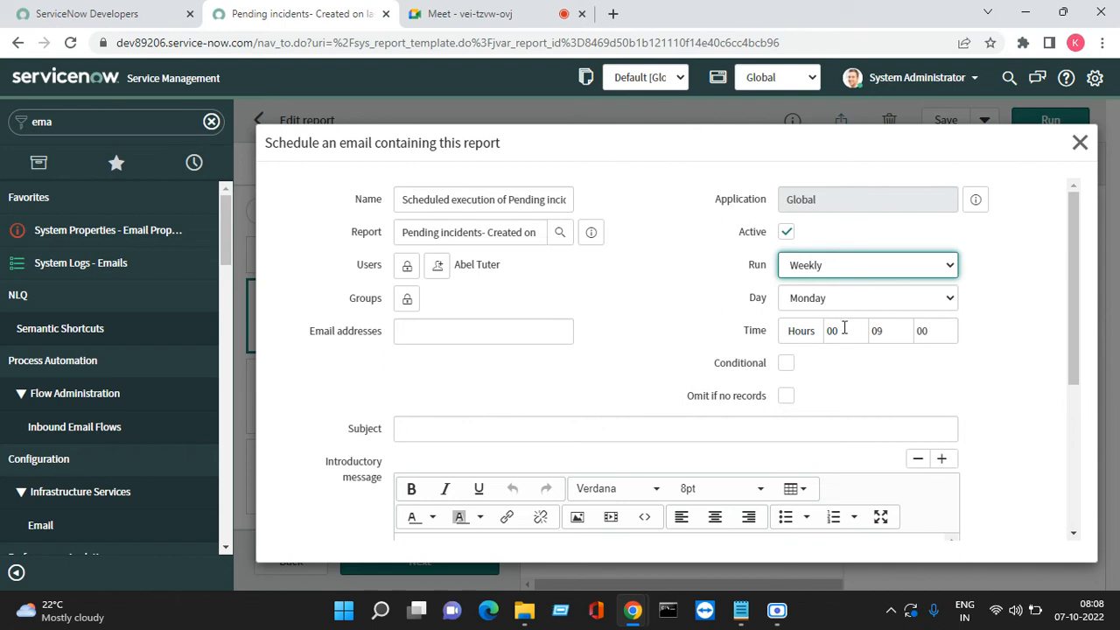
# Try the Monthly, Periodically and Once run frequency options
pyautogui.click(849, 274)
pyautogui.click(831, 316)
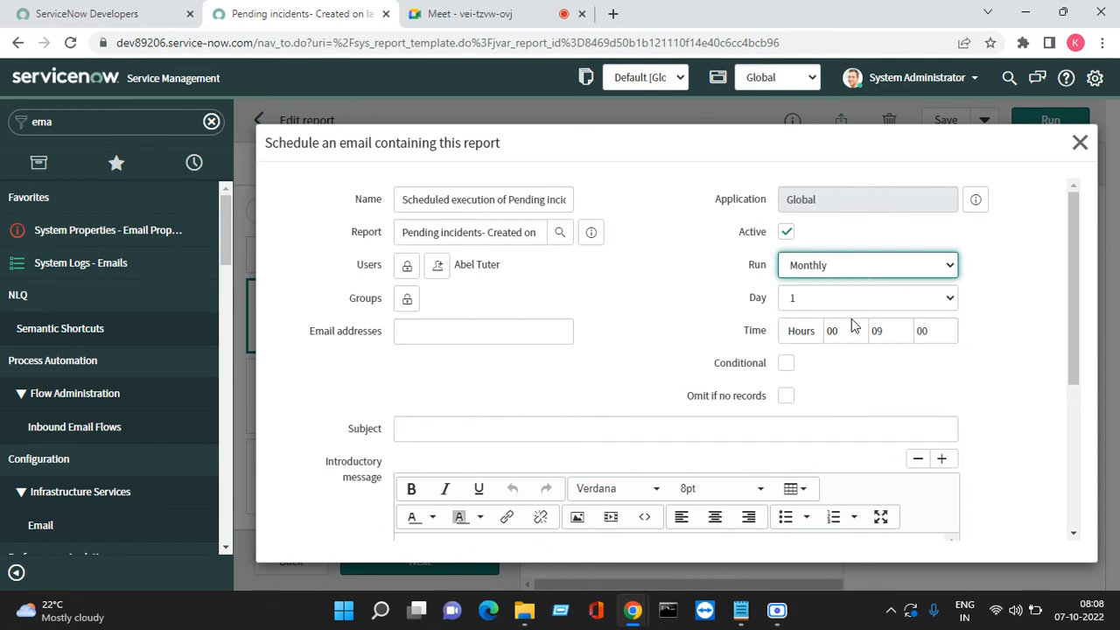
pyautogui.doubleClick(749, 344)
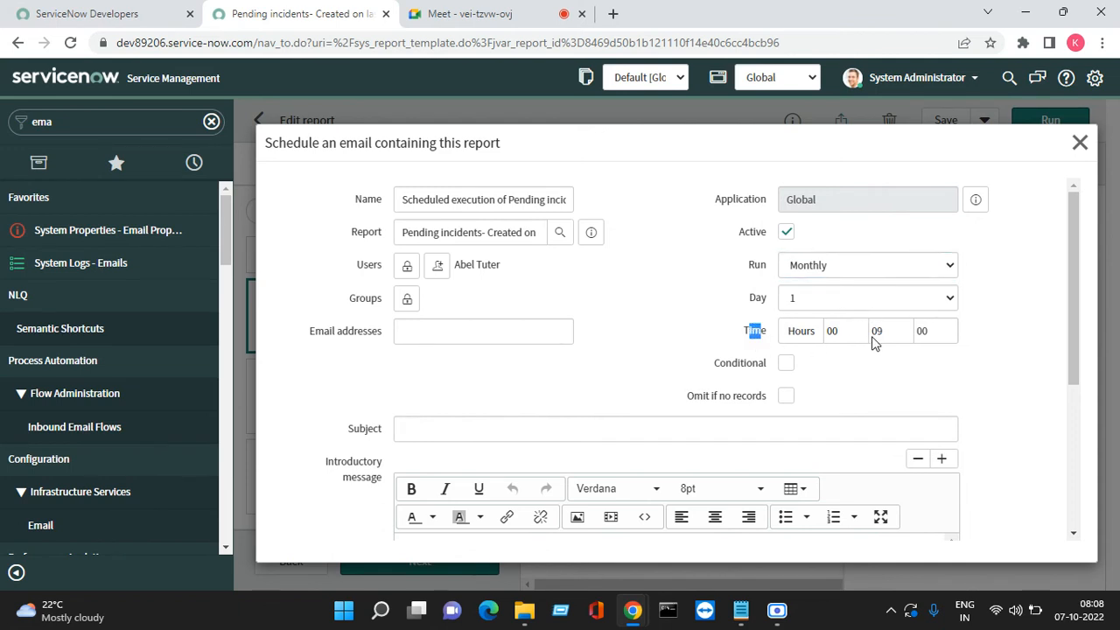
pyautogui.click(815, 272)
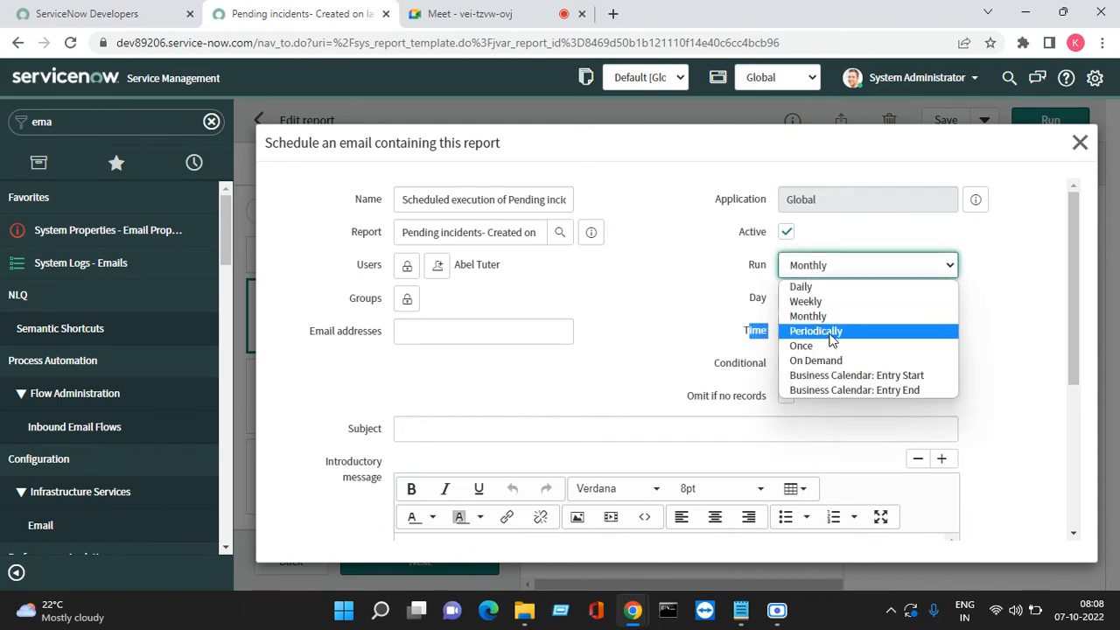
pyautogui.press('Escape')
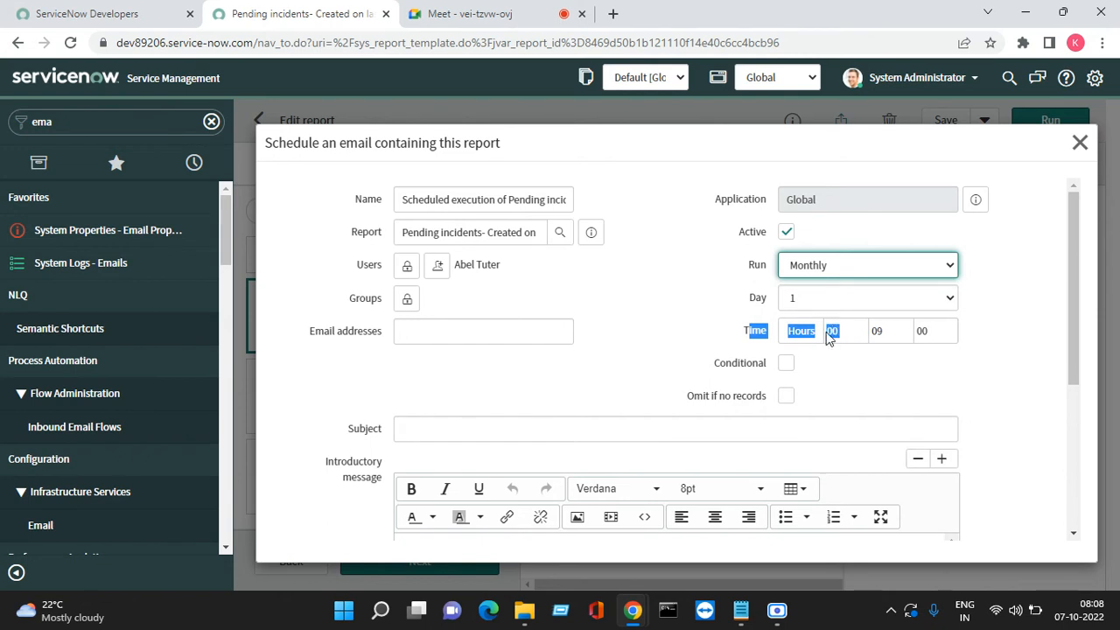
pyautogui.click(837, 356)
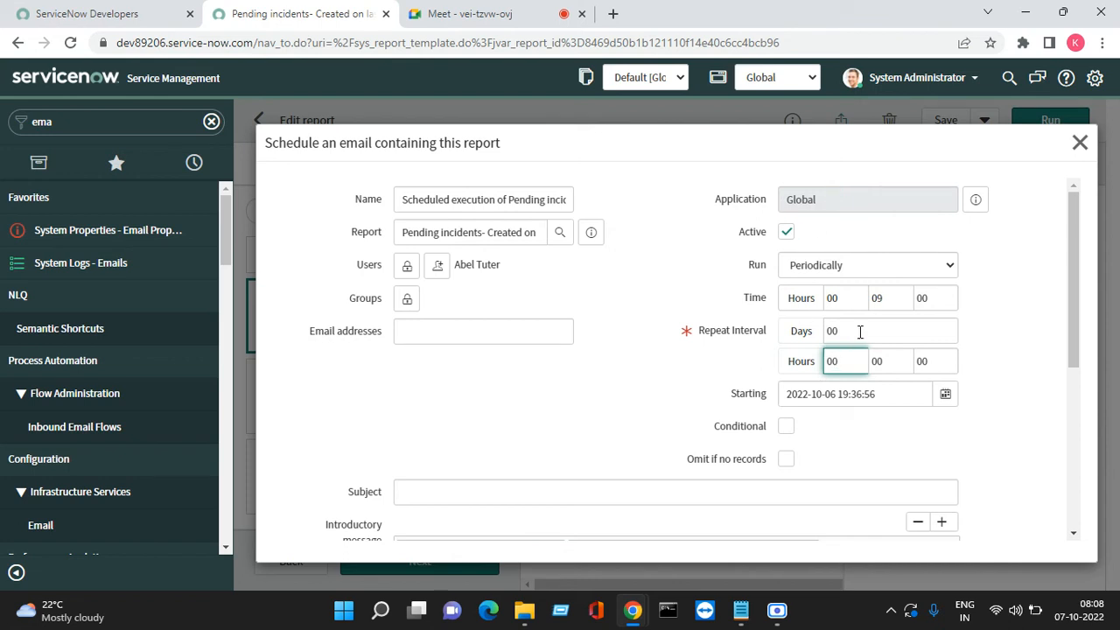
pyautogui.click(850, 271)
pyautogui.click(832, 345)
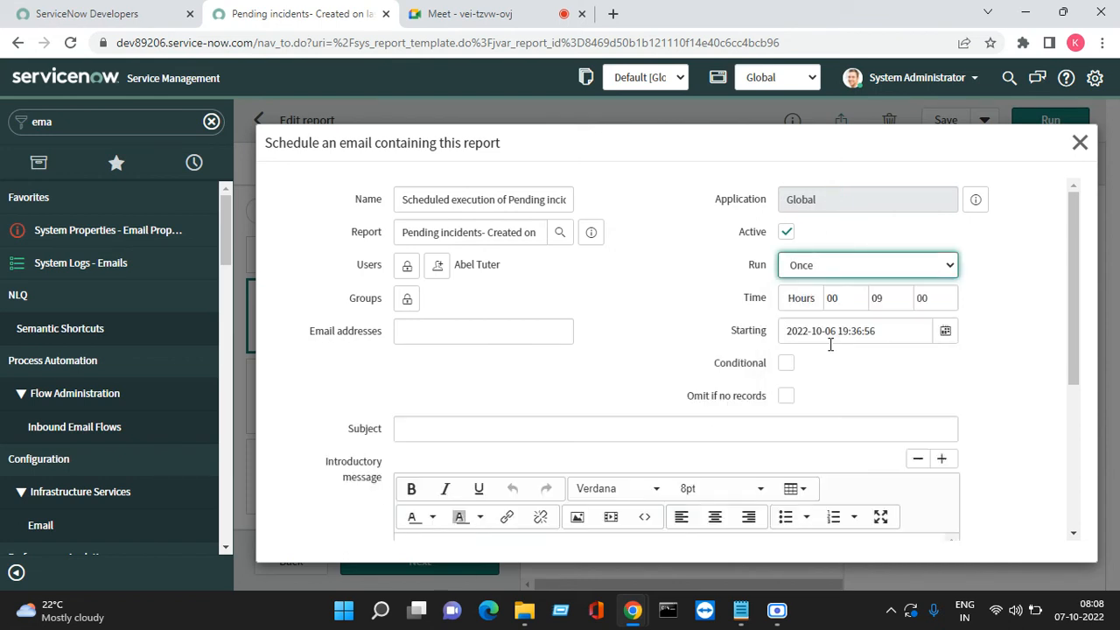
# Try On Demand and Business Calendar: Entry Start, then settle on Weekly, Monday 00:09:00
pyautogui.click(840, 271)
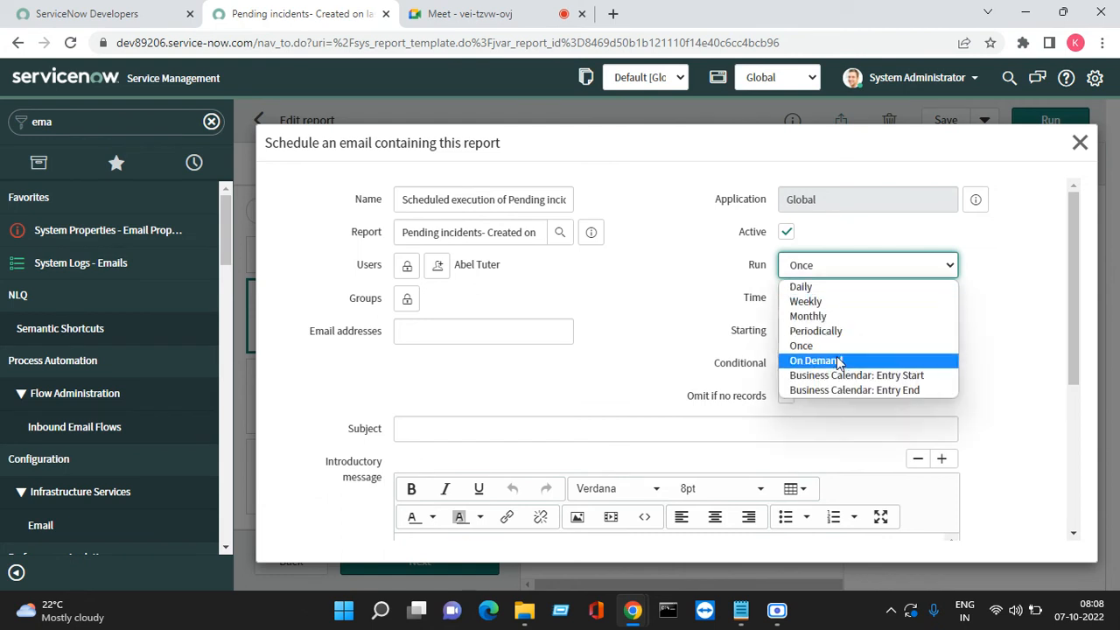
pyautogui.click(840, 358)
pyautogui.click(836, 274)
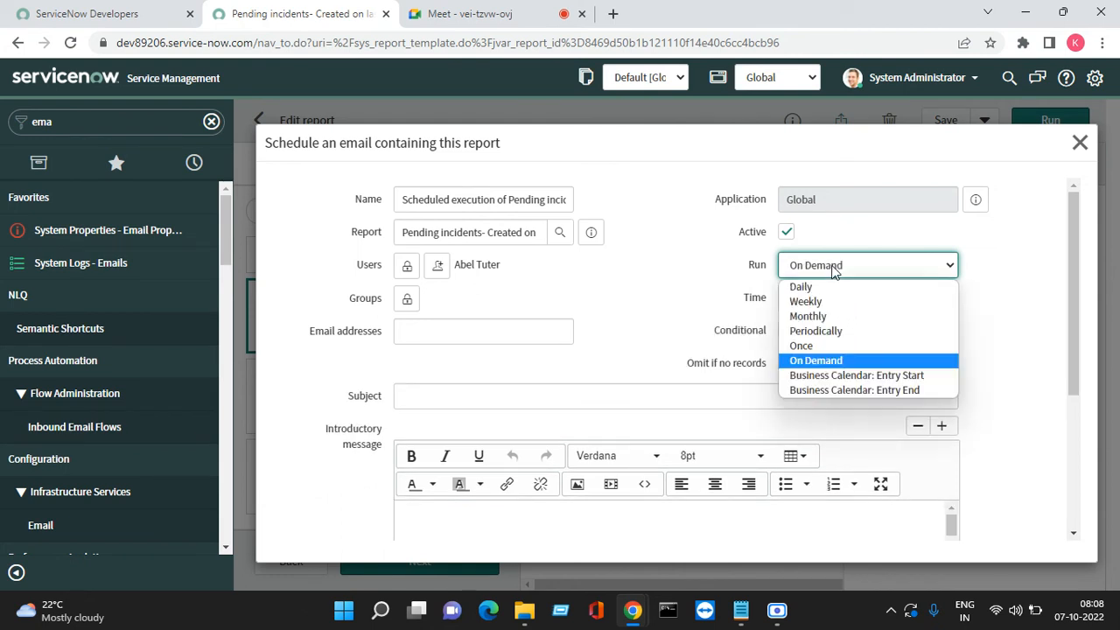
pyautogui.click(908, 376)
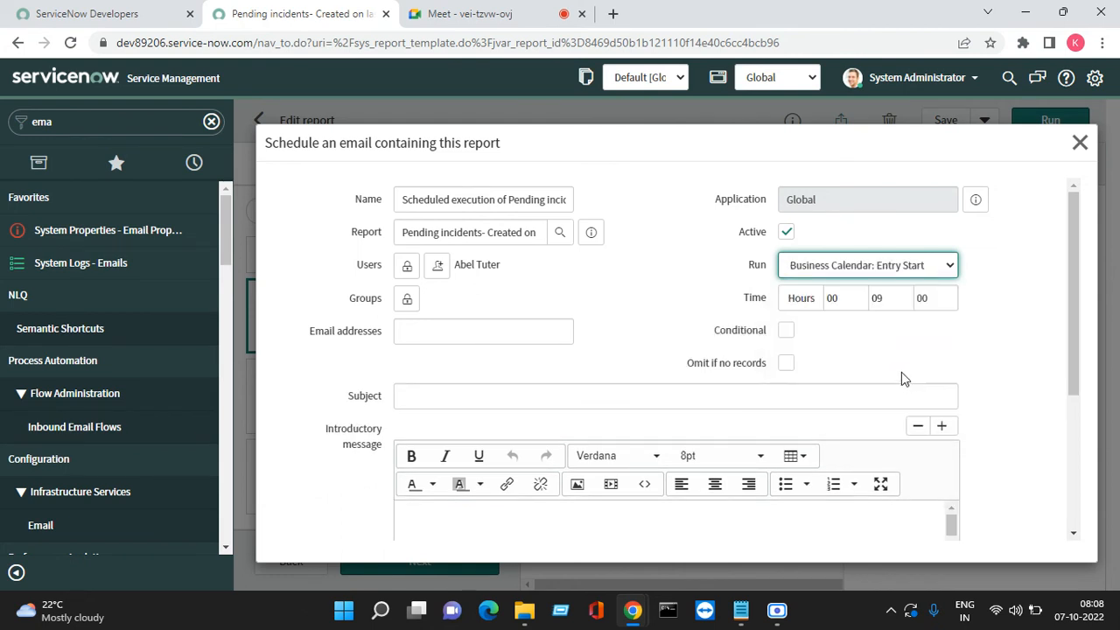
pyautogui.click(849, 278)
pyautogui.click(841, 298)
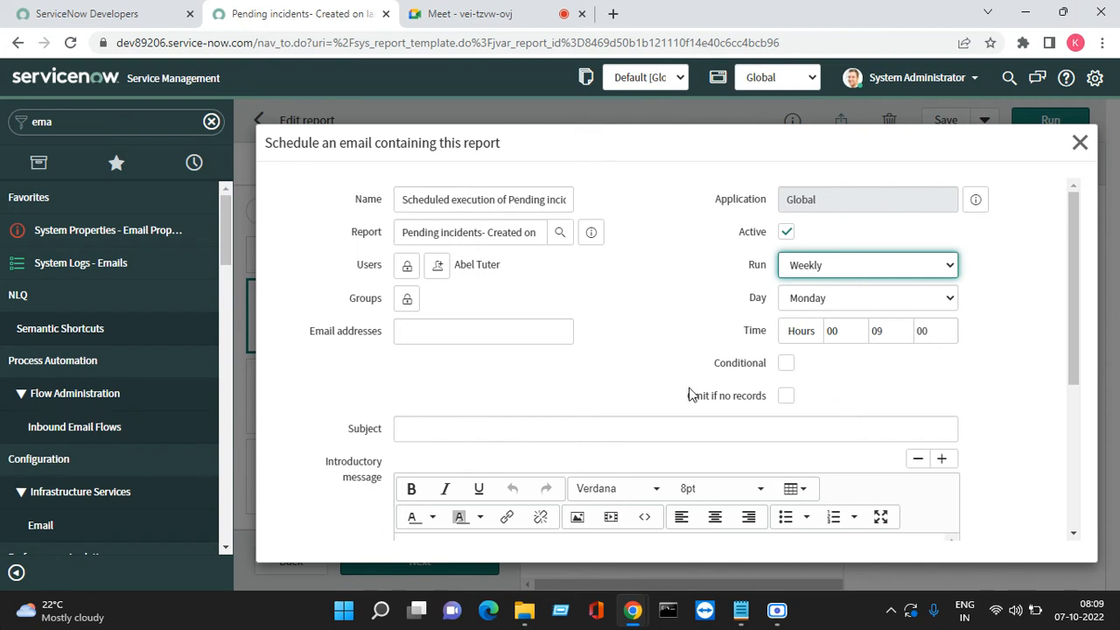
pyautogui.click(832, 267)
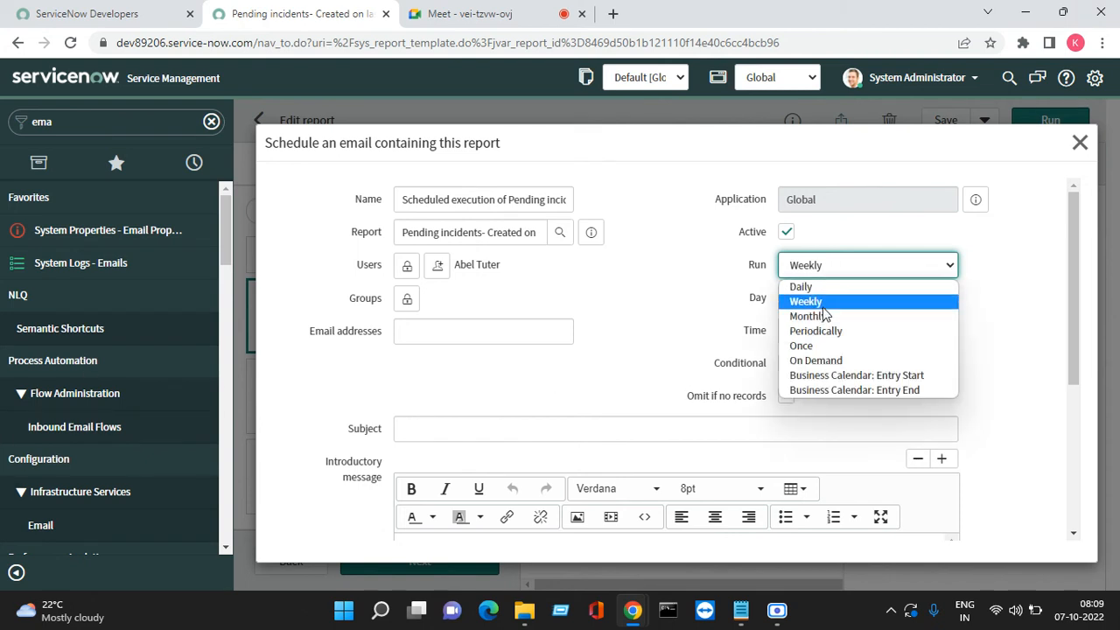
pyautogui.click(821, 305)
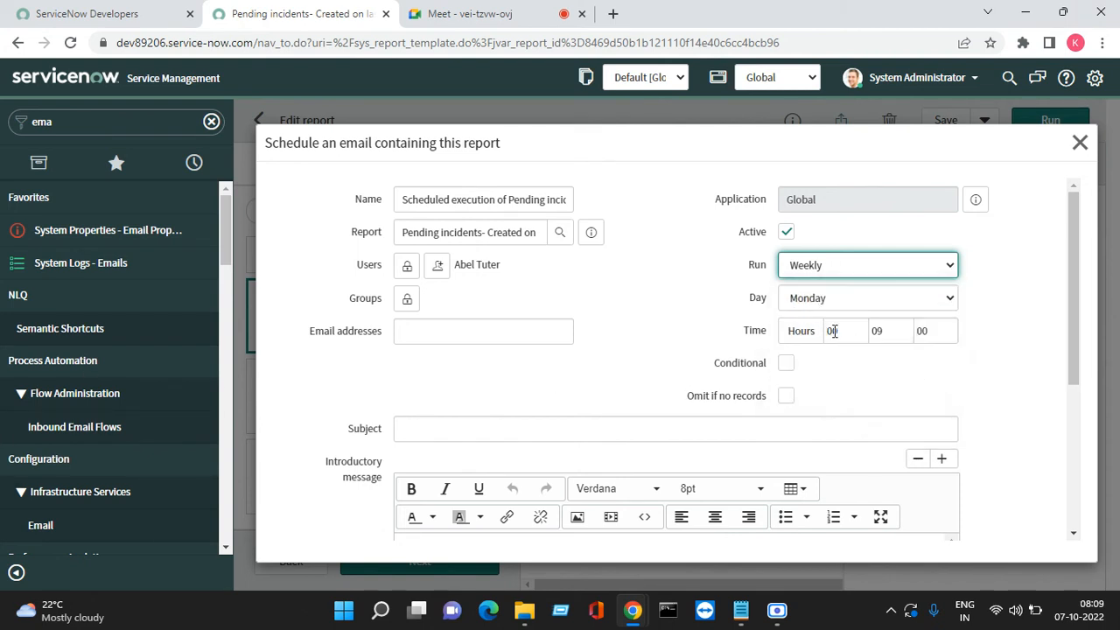
pyautogui.scroll(-1, 634, 403)
# Enter 'Last Month Pending Incidents' as the email subject
pyautogui.scroll(-2, 635, 402)
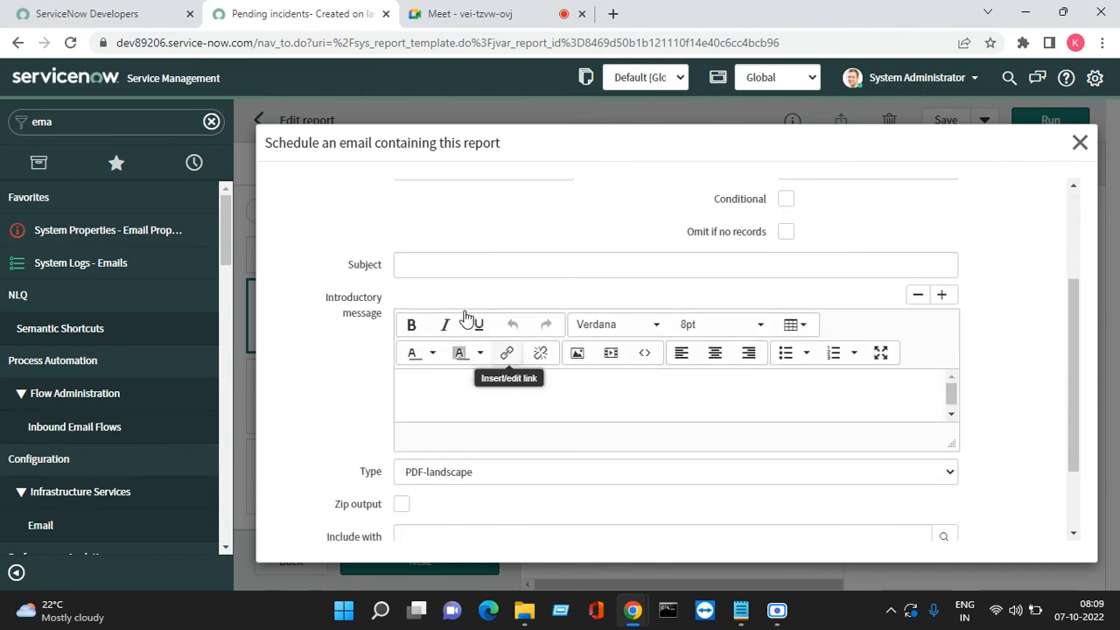
pyautogui.click(418, 265)
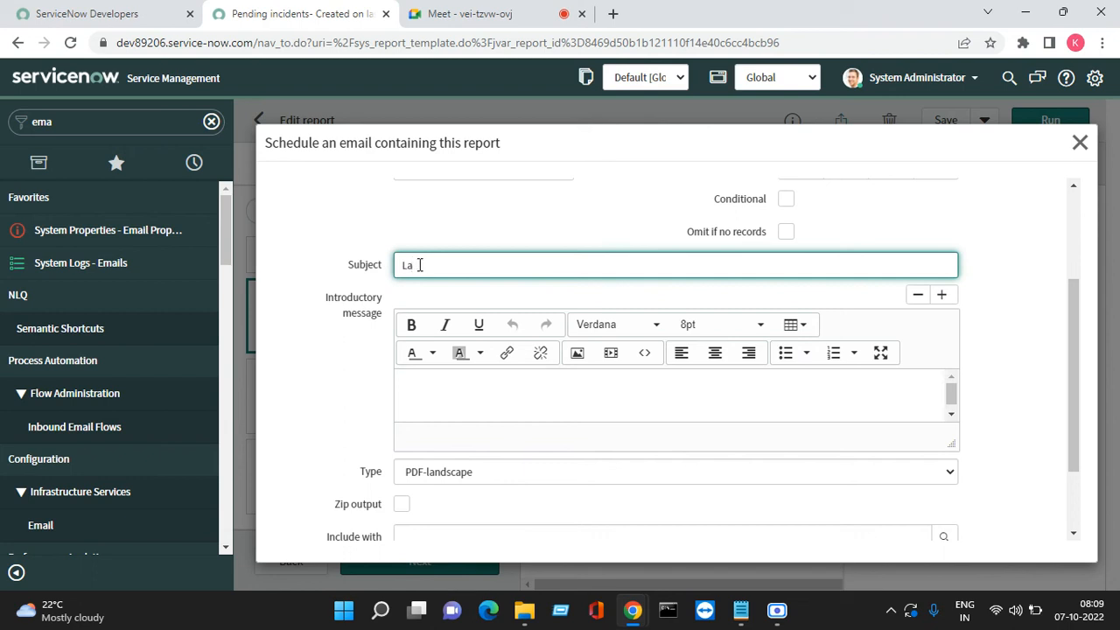
pyautogui.write('nth')
pyautogui.press('BackSpace')
pyautogui.press('BackSpace')
pyautogui.press('BackSpace')
pyautogui.press('BackSpace')
pyautogui.write('Month Pending In')
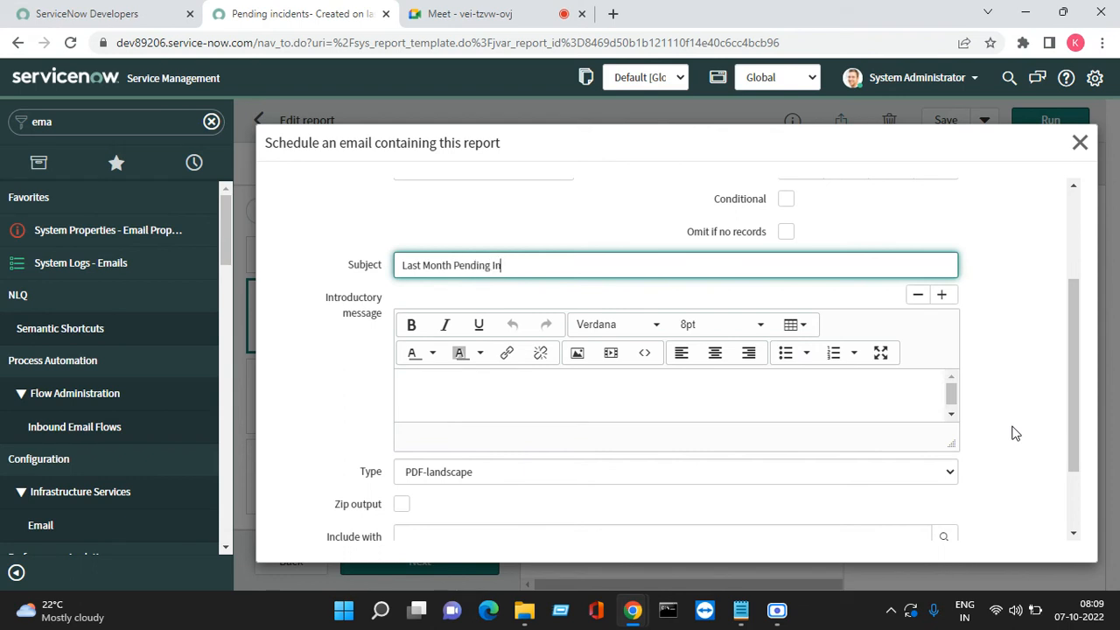
pyautogui.write('cidents')
pyautogui.scroll(-2, 338, 488)
# Begin the introductory message with a greeting addressing the recipient by first name
pyautogui.click(434, 301)
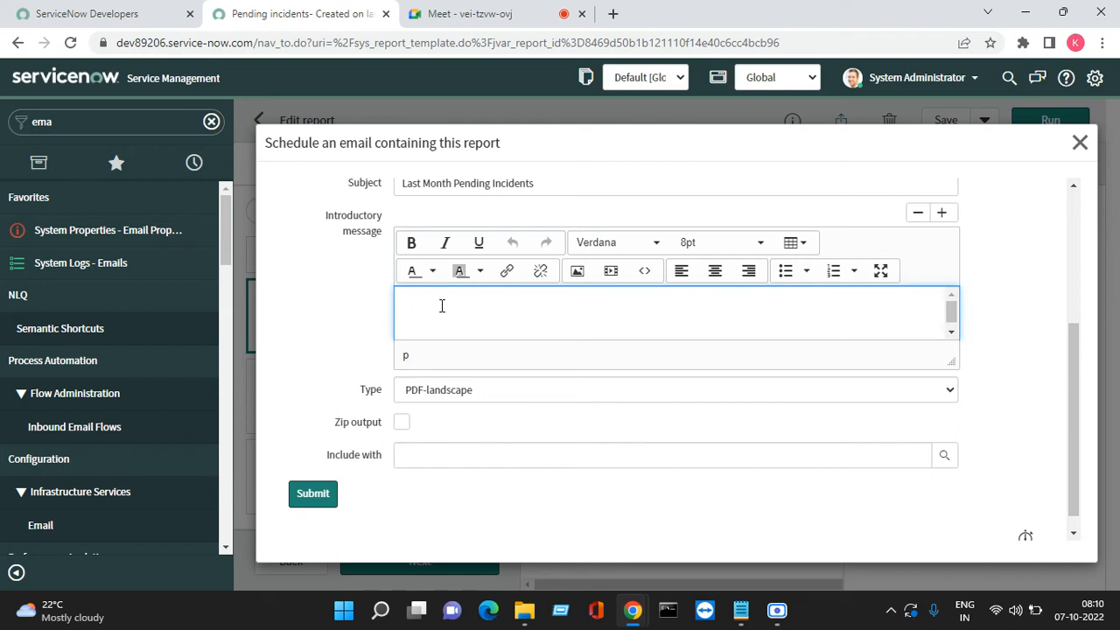
pyautogui.write('Hi ABe')
pyautogui.press('BackSpace')
pyautogui.press('BackSpace')
pyautogui.write('bel')
pyautogui.press('Return')
pyautogui.press('Return')
# Add the line 'Please find the attached last week pending incidents report'
pyautogui.scroll(1, 442, 308)
pyautogui.write('Please findthe')
pyautogui.press('BackSpace')
pyautogui.press('BackSpace')
pyautogui.press('BackSpace')
pyautogui.write('the tt')
pyautogui.press('BackSpace')
pyautogui.write('attached ')
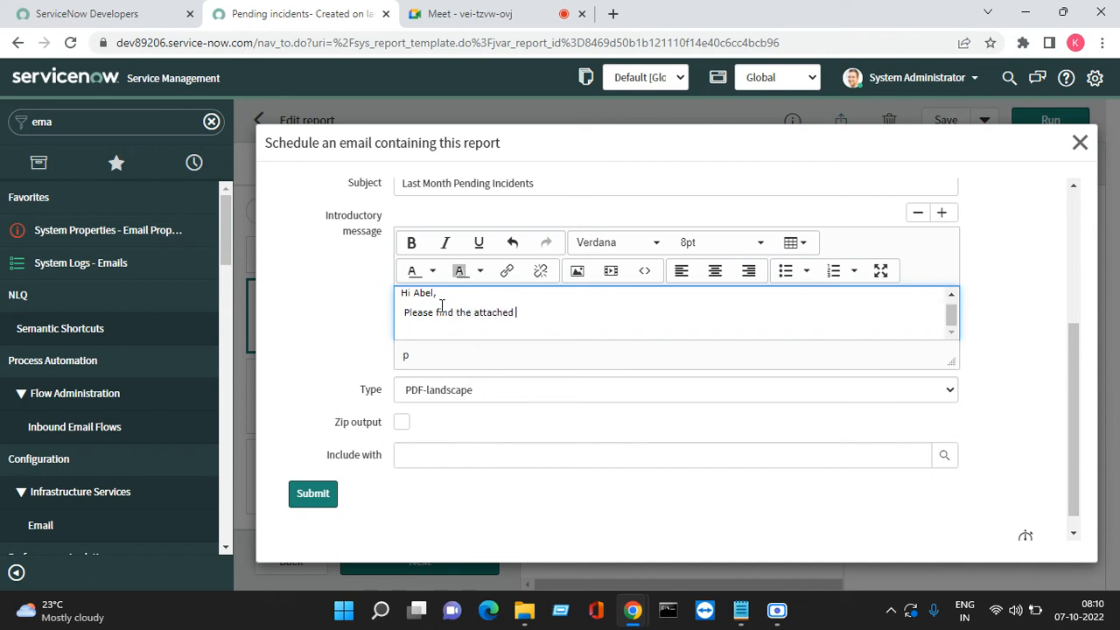
pyautogui.write('last week pening inc')
pyautogui.press('BackSpace')
pyautogui.press('BackSpace')
pyautogui.press('BackSpace')
pyautogui.press('BackSpace')
pyautogui.press('BackSpace')
pyautogui.write('ding incidents')
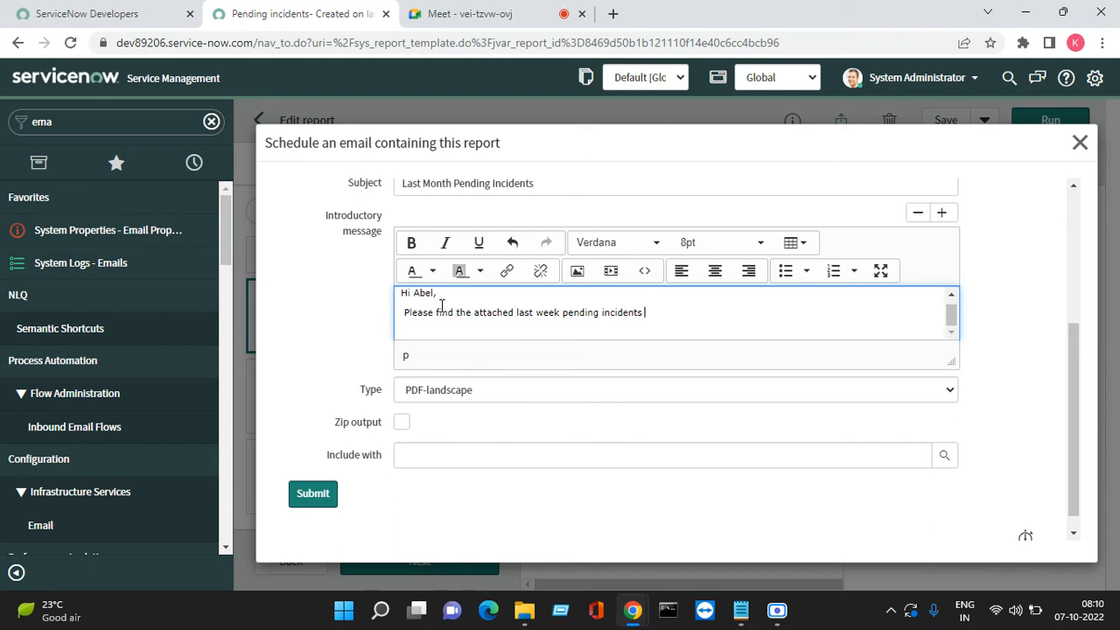
pyautogui.write('report')
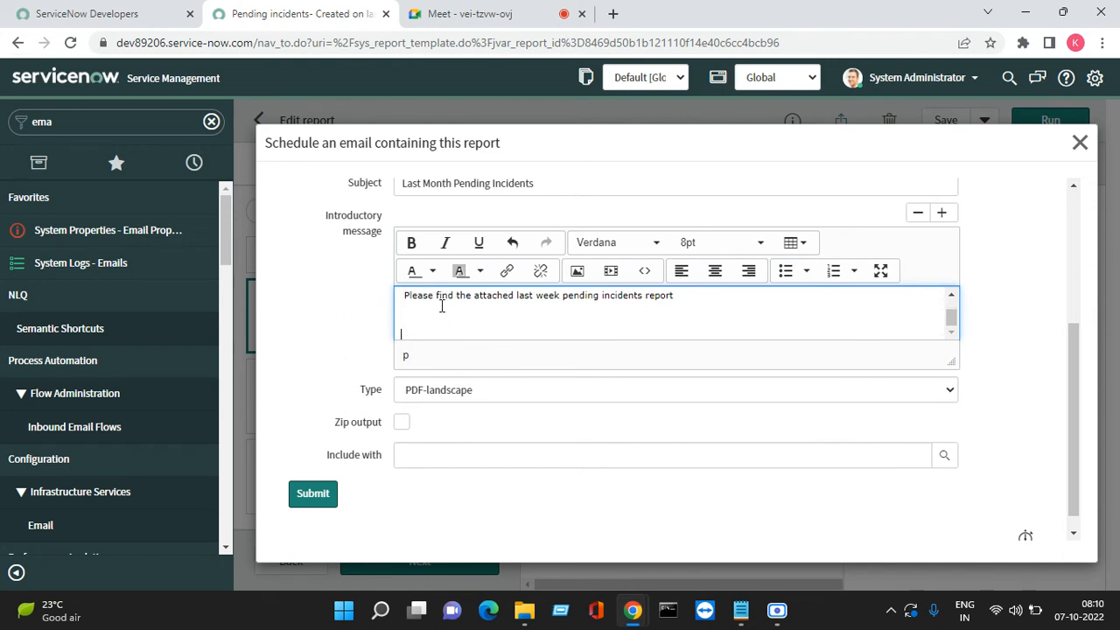
pyautogui.press('BackSpace')
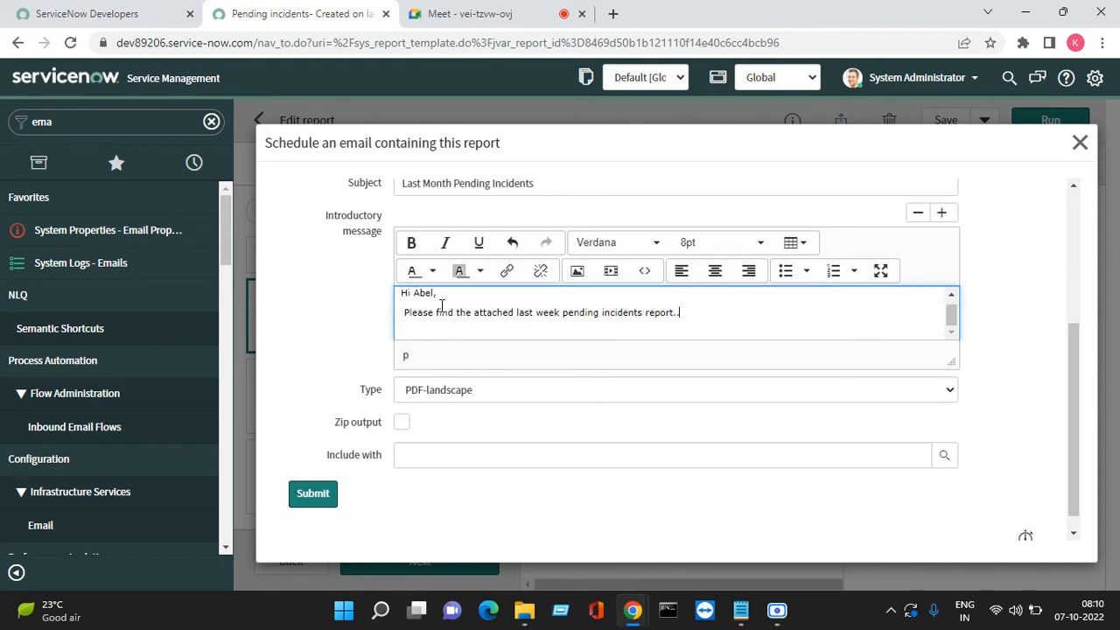
pyautogui.press('Return')
pyautogui.press('BackSpace')
# Add a line directing queries to the support e-mail address or phone number
pyautogui.write('If you have any queri')
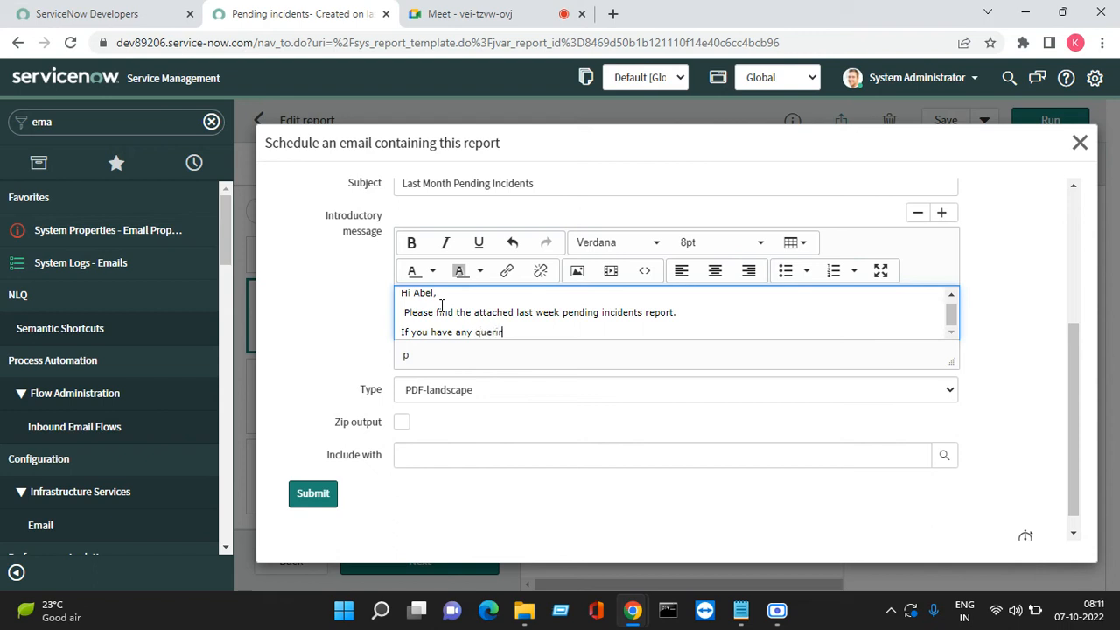
pyautogui.write('es, PLe')
pyautogui.press('BackSpace')
pyautogui.write('ease contact')
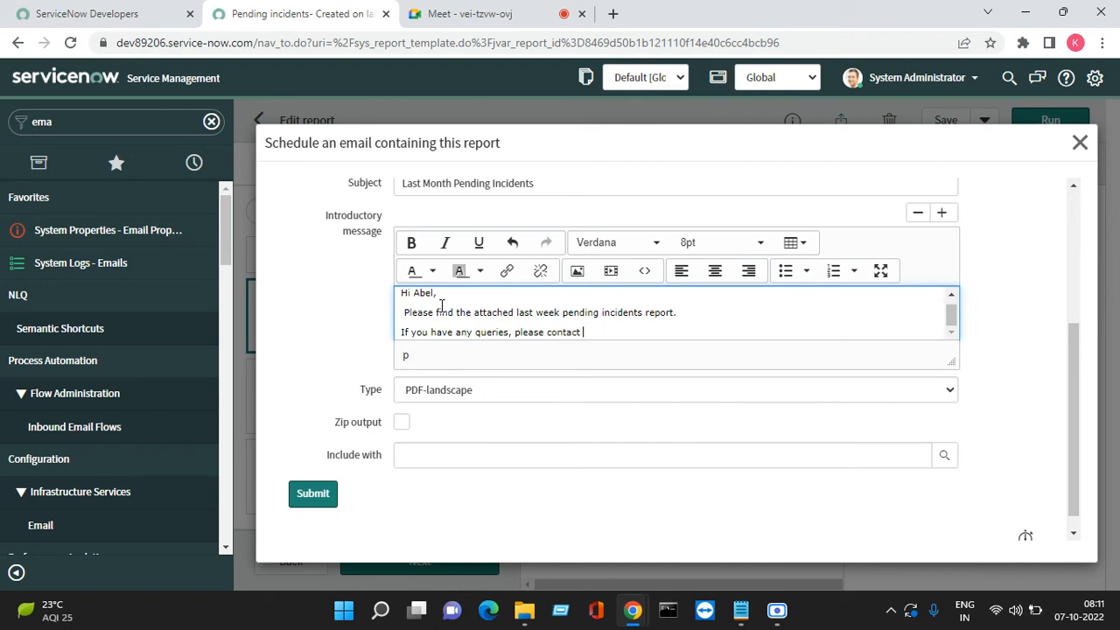
pyautogui.write(' yo')
pyautogui.press('BackSpace')
pyautogui.press('BackSpace')
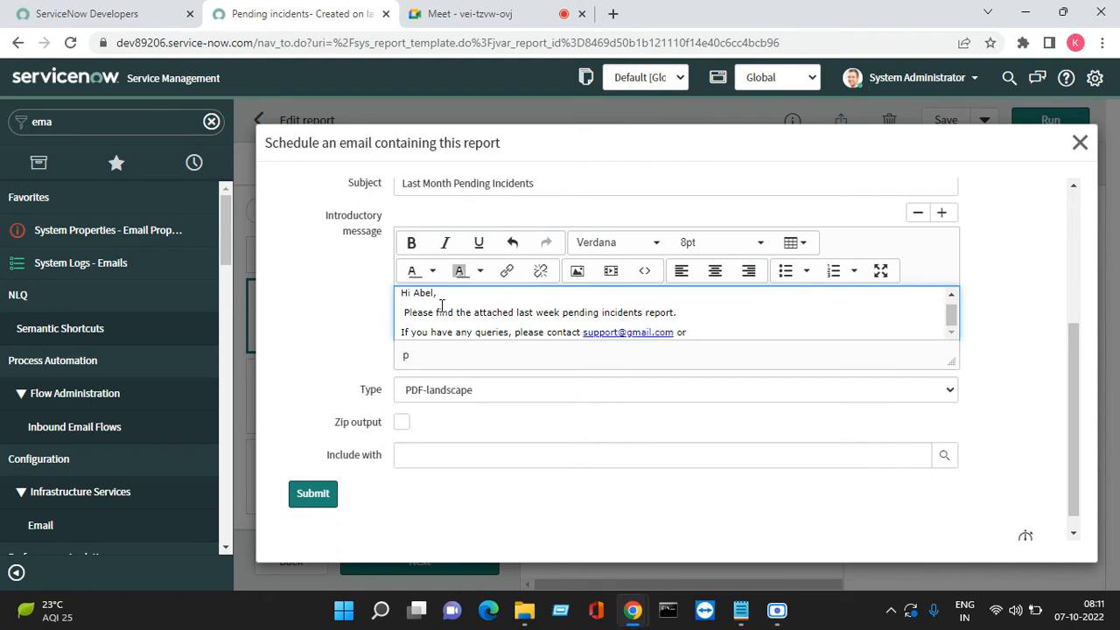
pyautogui.write(' call u son')
pyautogui.press('BackSpace')
pyautogui.press('BackSpace')
# Sign off with 'Thanks and Regards, Global IT Support Desk'
pyautogui.press('Return')
pyautogui.write('Than')
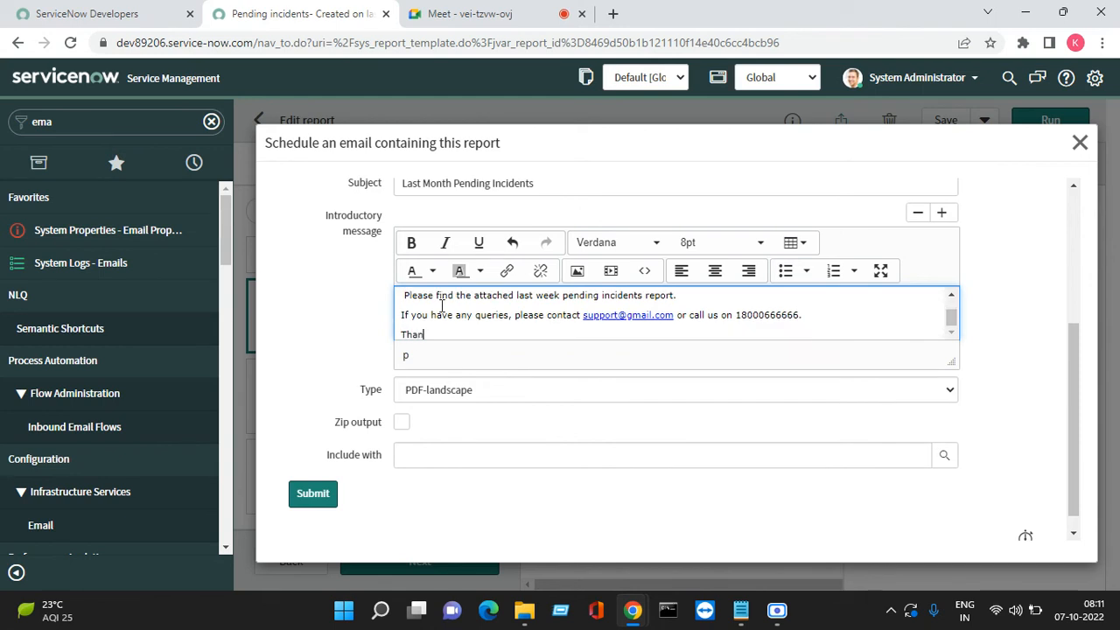
pyautogui.write('ks and Regards,')
pyautogui.press('Return')
pyautogui.write('Glo')
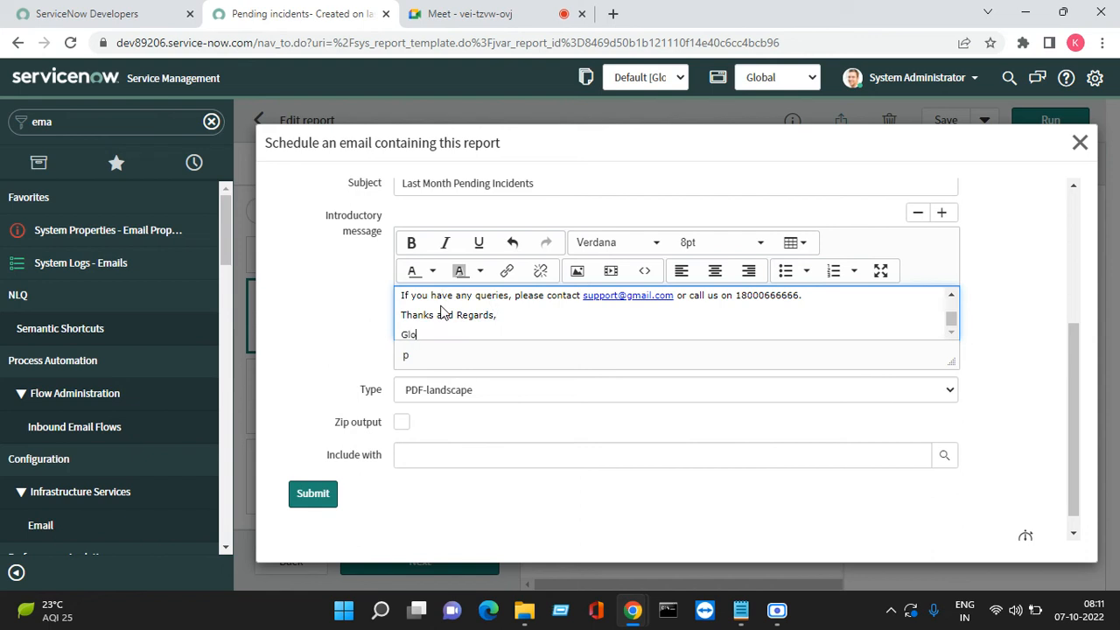
pyautogui.write('bal IT Support Desk.')
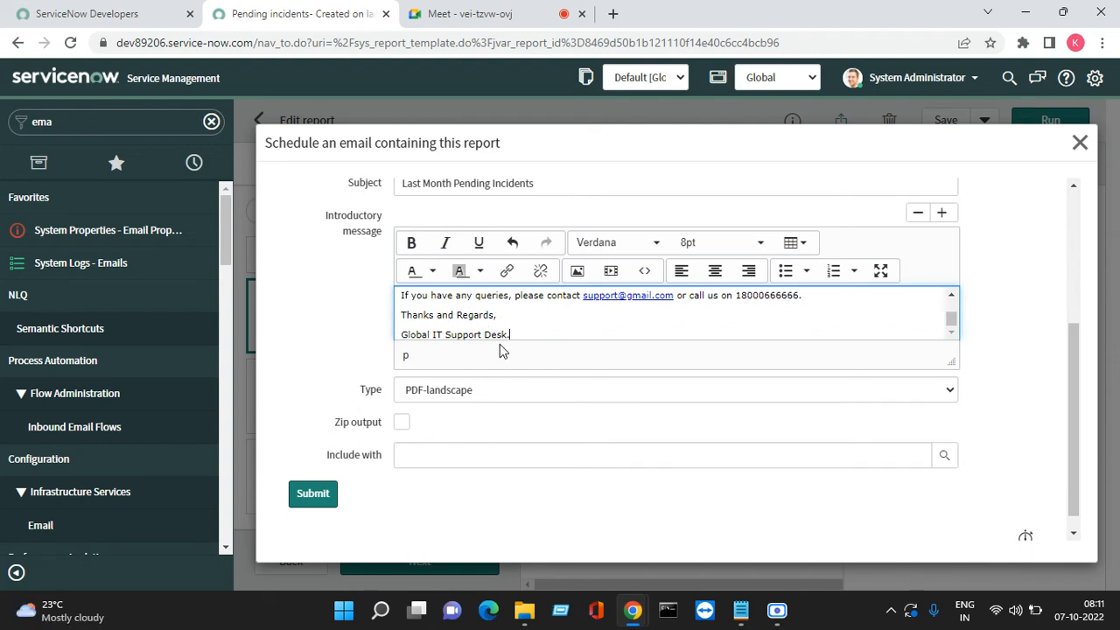
pyautogui.scroll(-1, 499, 347)
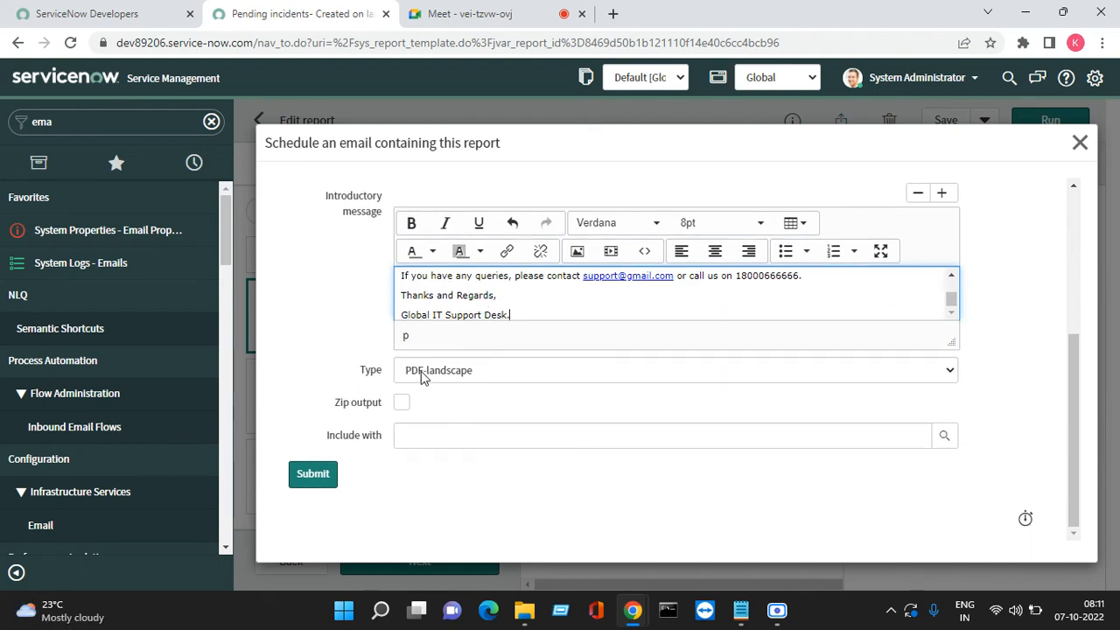
# Keep PDF-landscape as the output format and submit the scheduled email
pyautogui.click(423, 371)
pyautogui.click(441, 391)
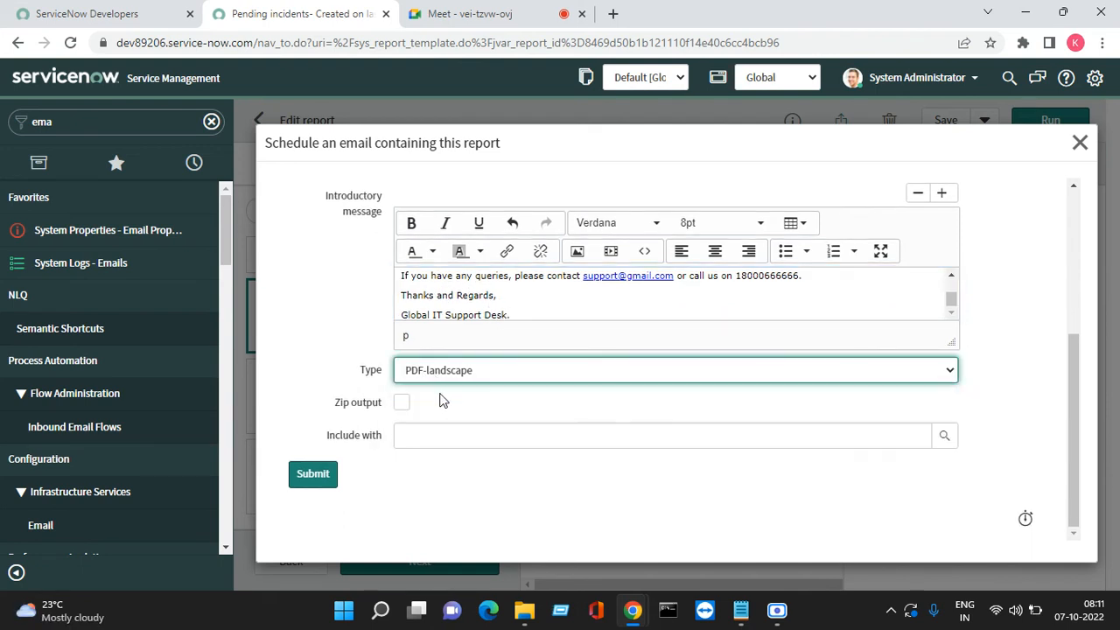
pyautogui.click(305, 484)
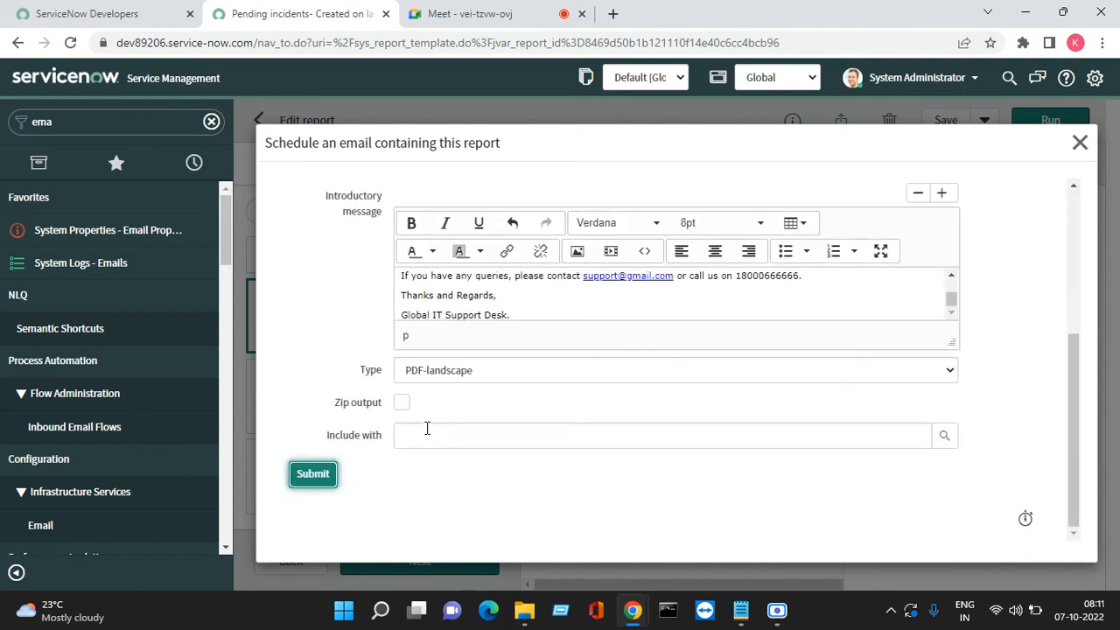
pyautogui.click(322, 470)
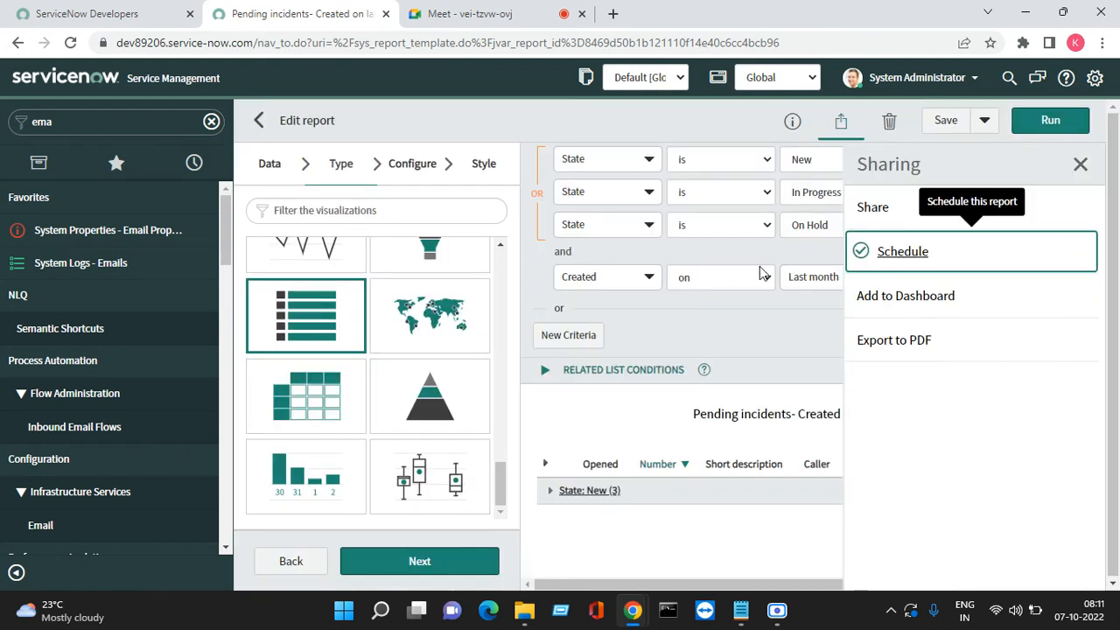
# Find the Scheduled Reports list and open the Pending incidents schedule record in a new tab
pyautogui.click(77, 123)
pyautogui.write('s')
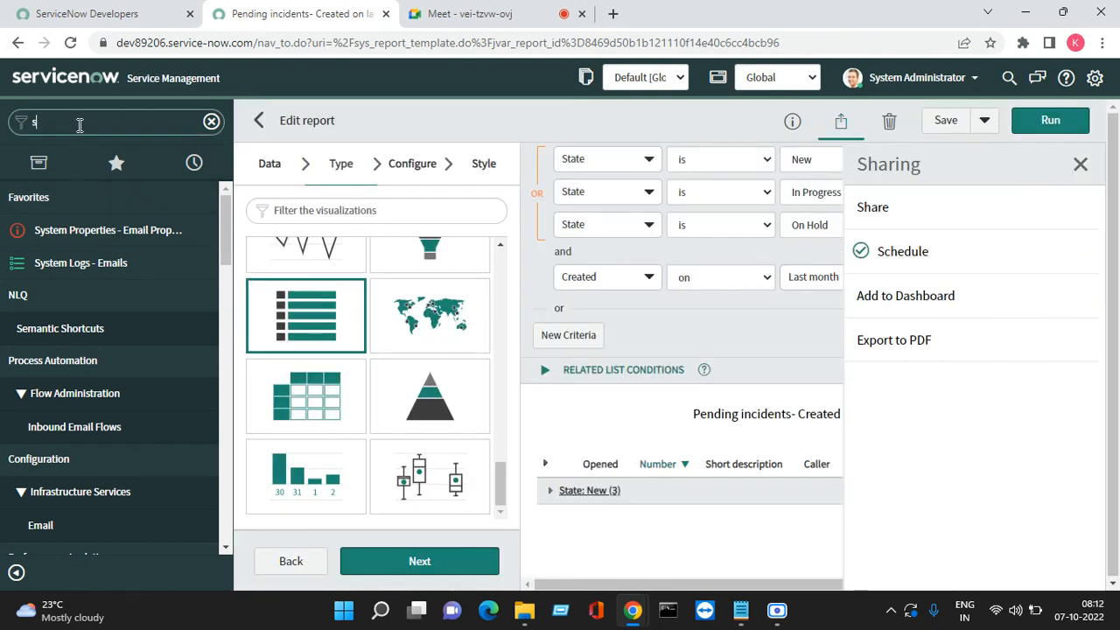
pyautogui.write('chedule')
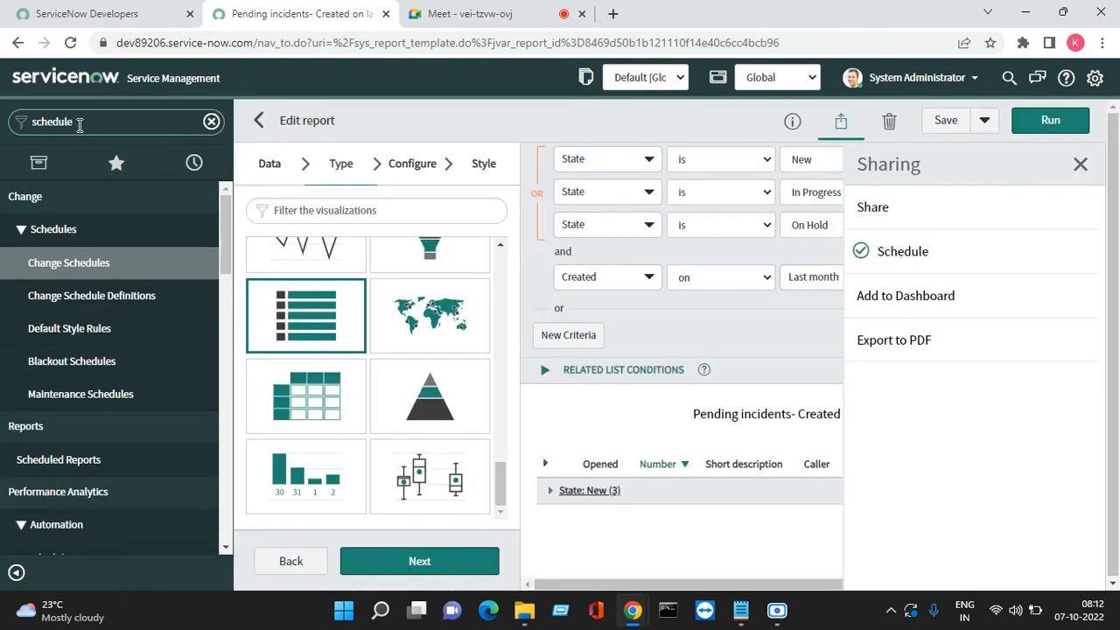
pyautogui.scroll(-2, 79, 403)
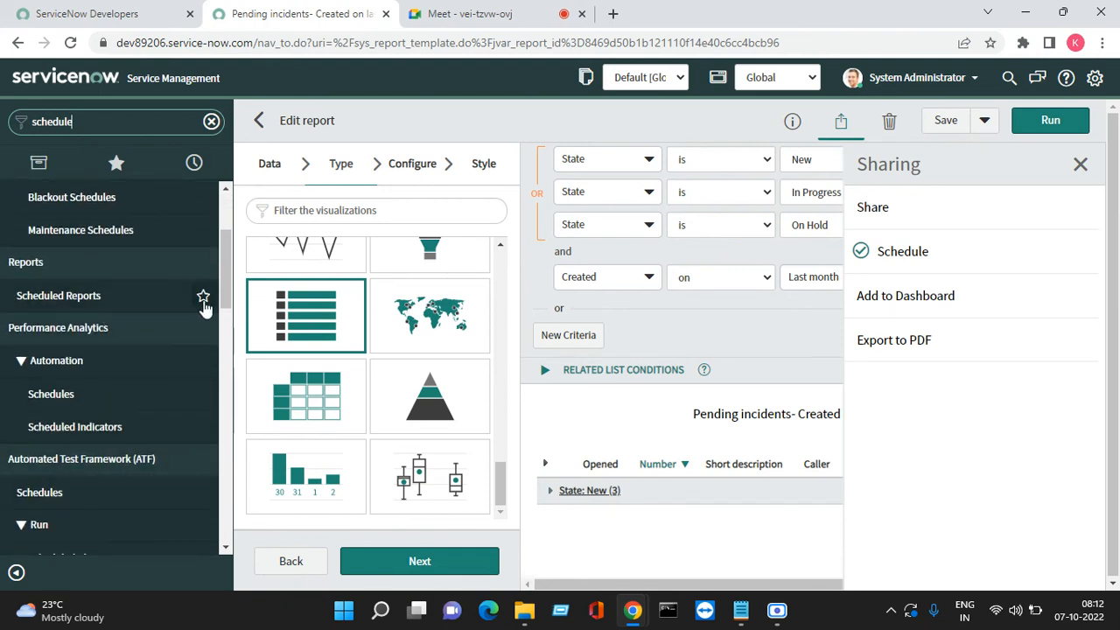
pyautogui.click(94, 299)
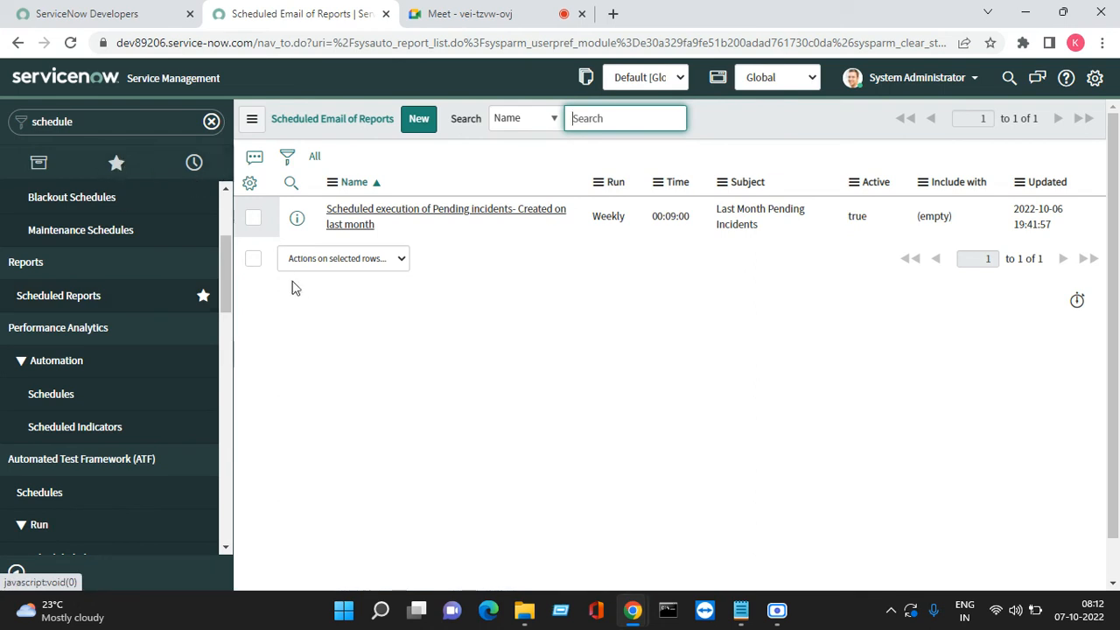
pyautogui.rightClick(297, 218)
pyautogui.click(310, 230)
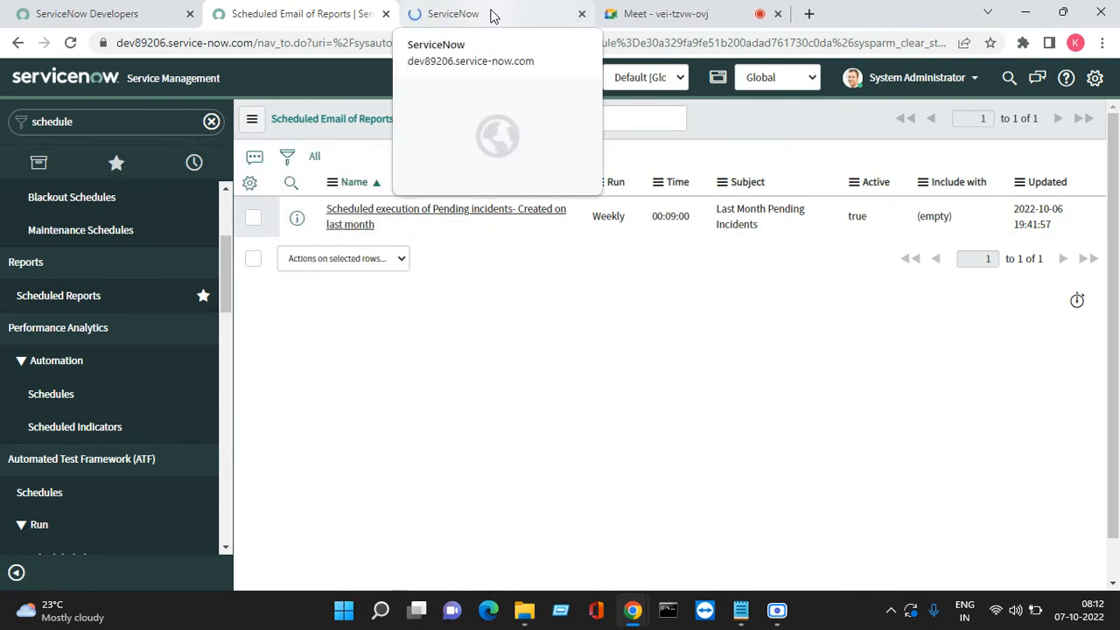
pyautogui.click(491, 15)
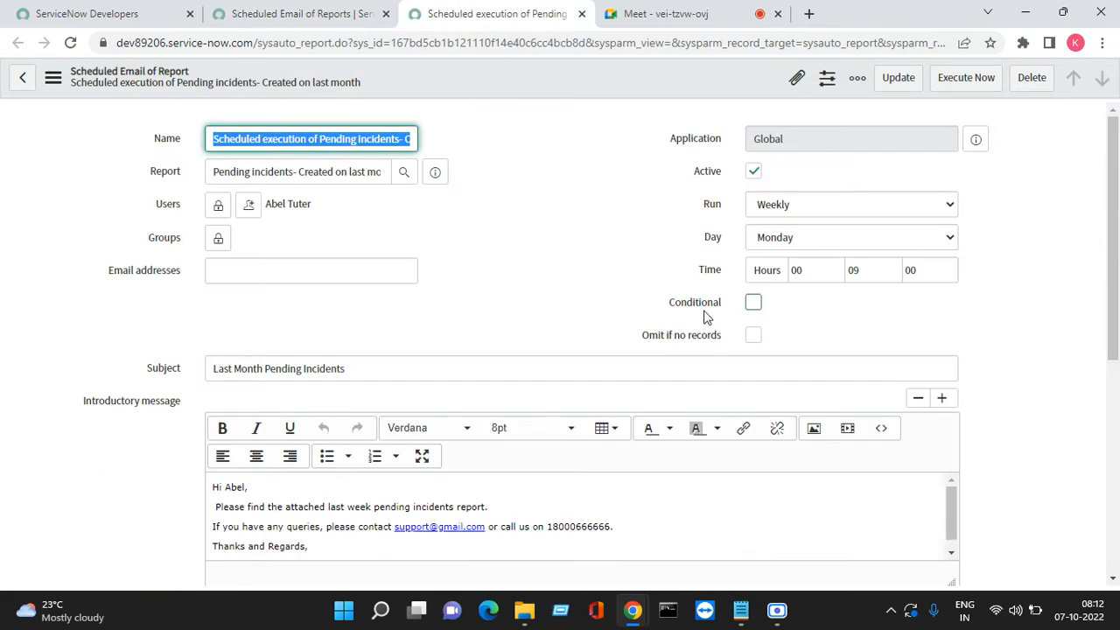
# Review the record's Omit if no records option and run the weekly email immediately with Execute Now
pyautogui.moveTo(642, 341); pyautogui.dragTo(729, 339)
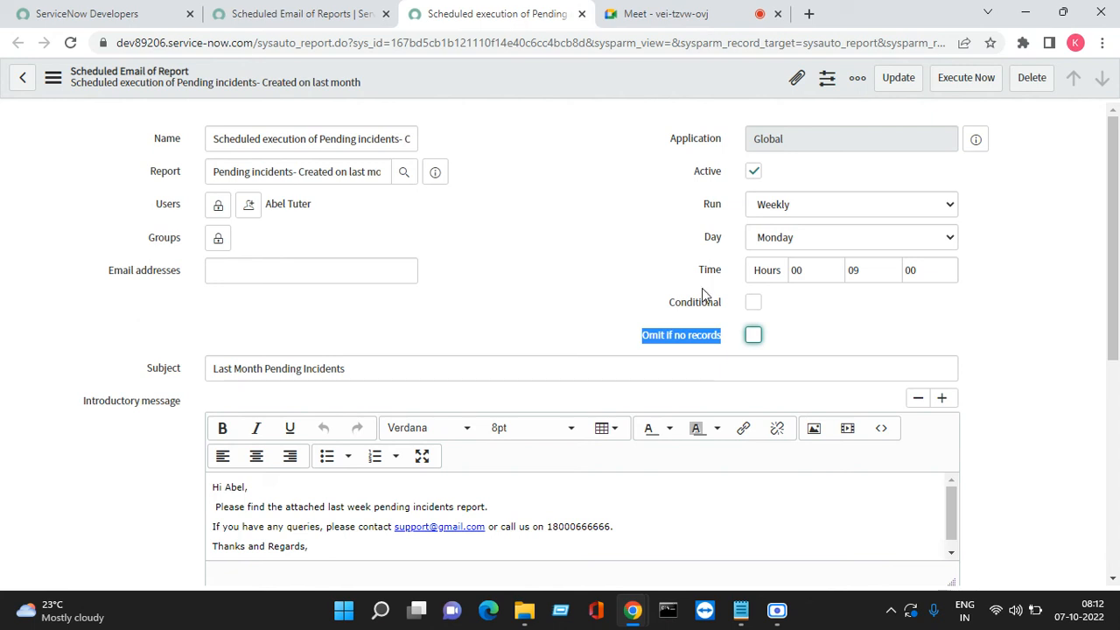
pyautogui.scroll(-3, 362, 278)
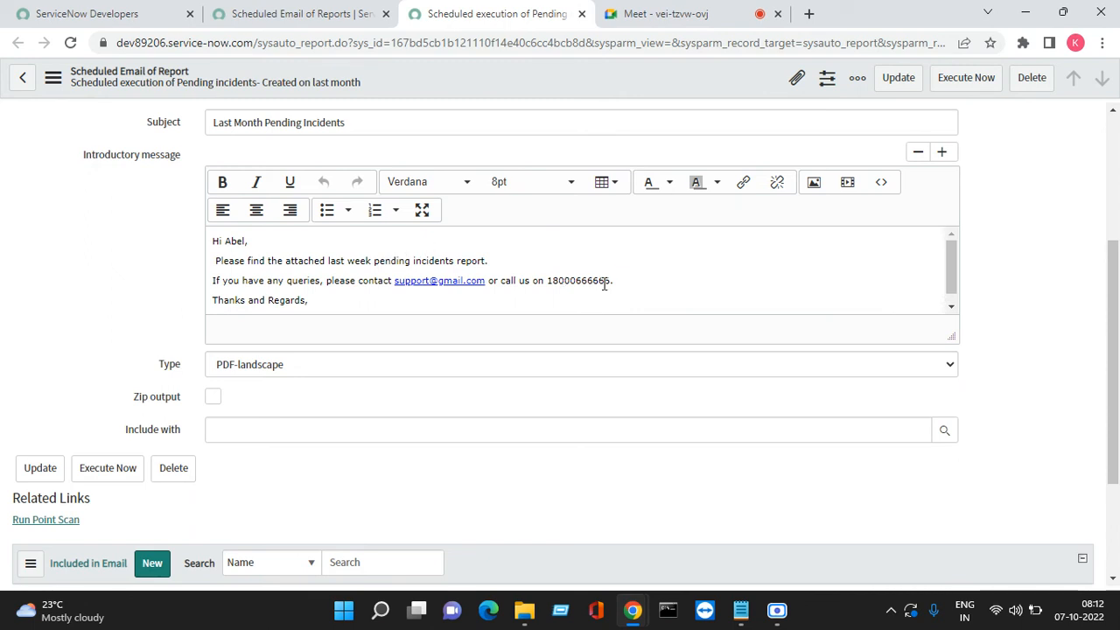
pyautogui.scroll(-2, 323, 383)
pyautogui.scroll(2, 213, 394)
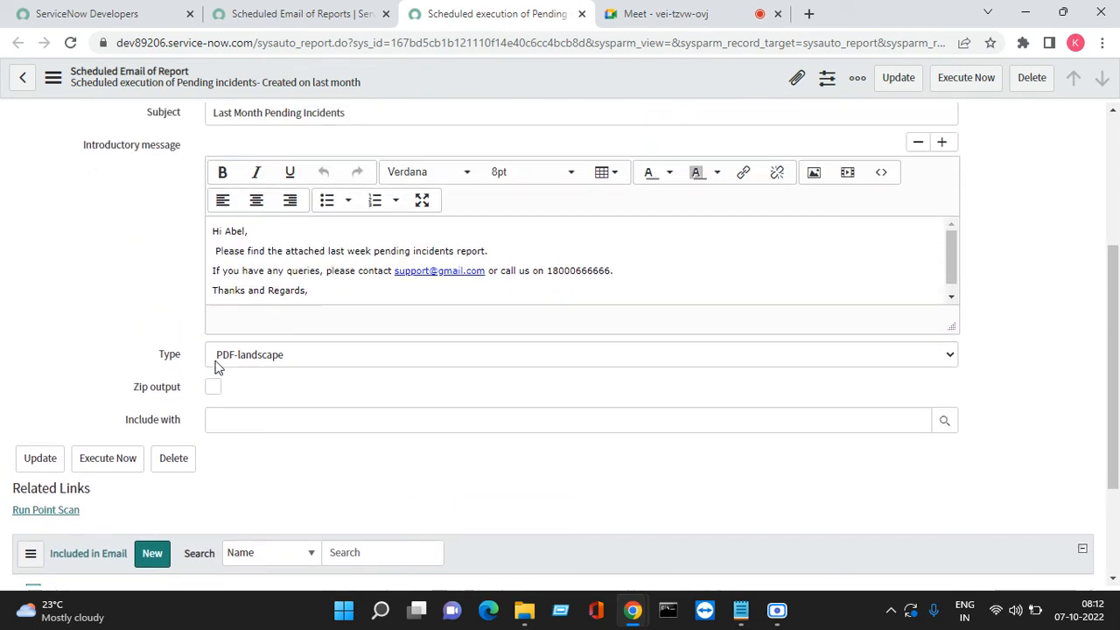
pyautogui.scroll(3, 897, 243)
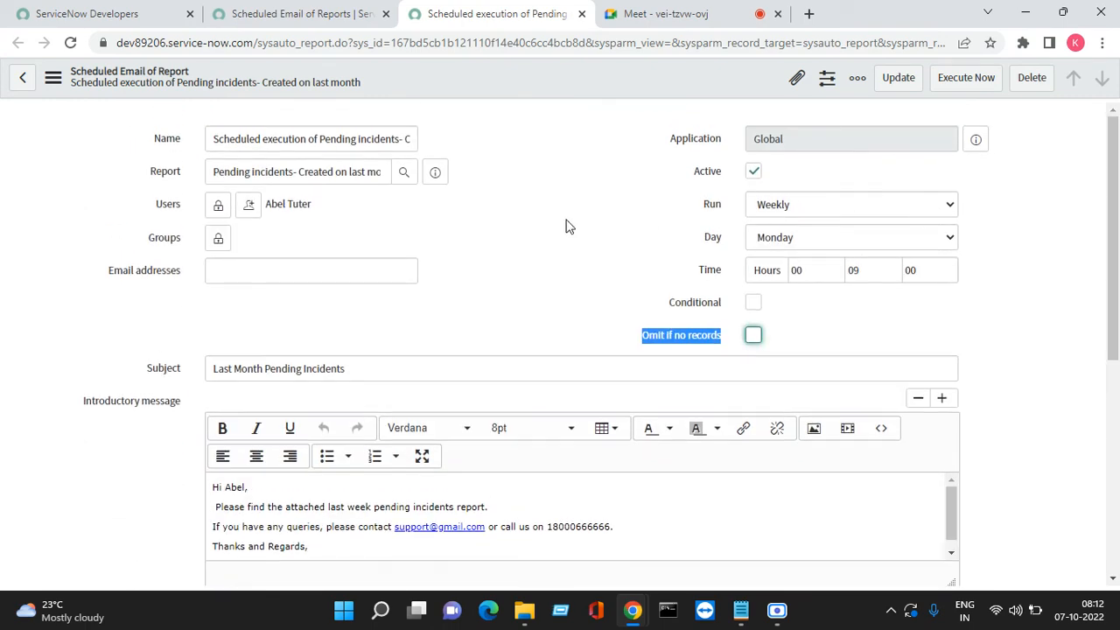
pyautogui.click(966, 79)
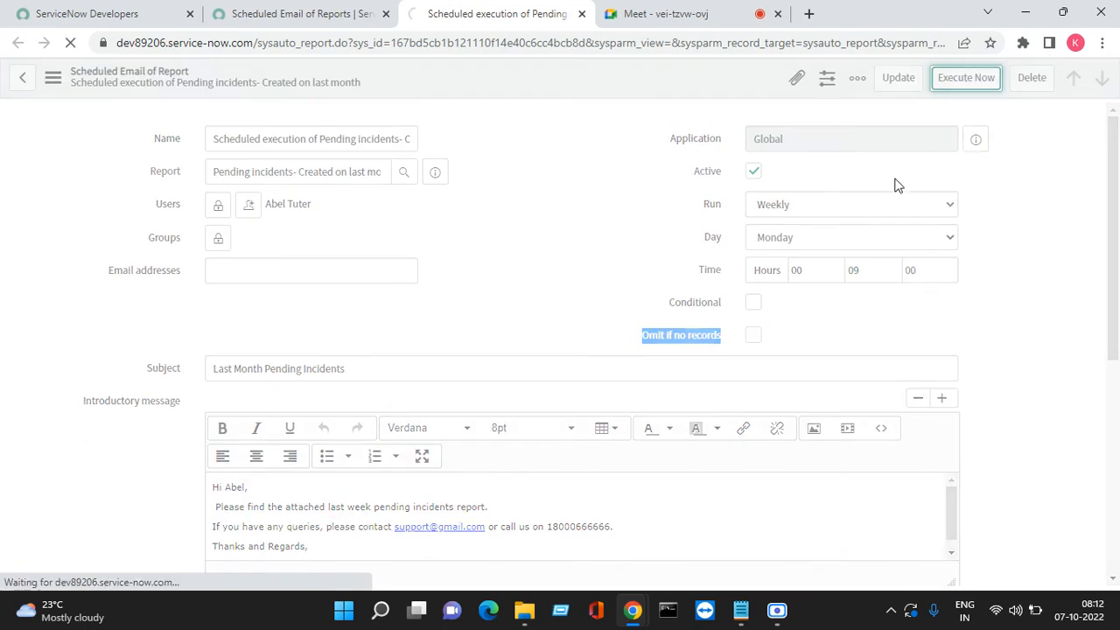
pyautogui.click(315, 21)
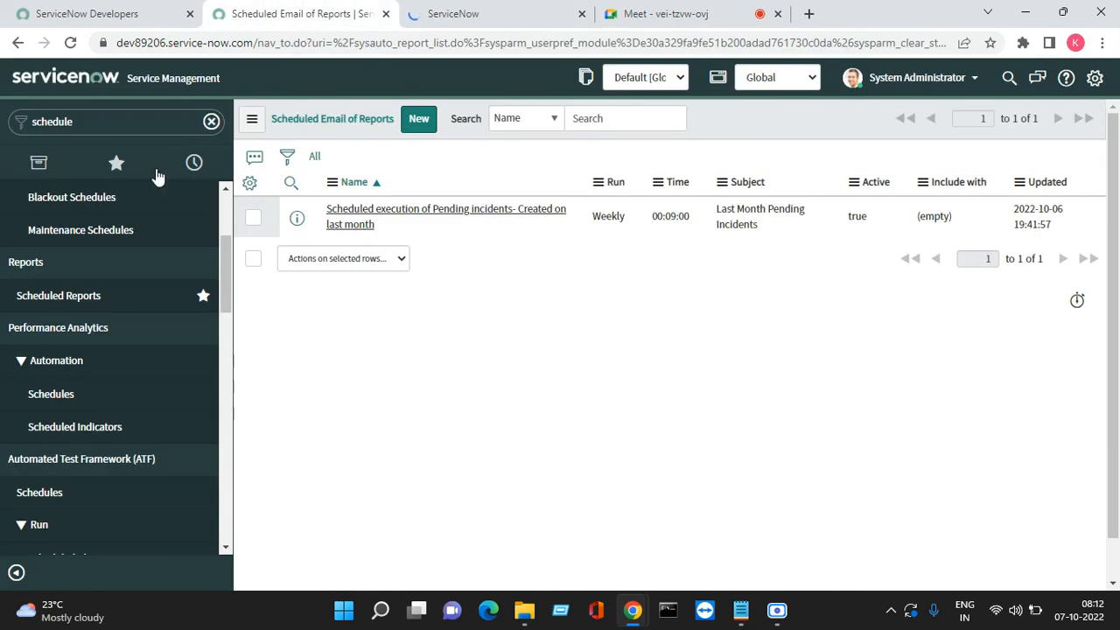
# Open System Logs > Emails from Favorites in a new tab
pyautogui.click(116, 163)
pyautogui.scroll(-2, 96, 490)
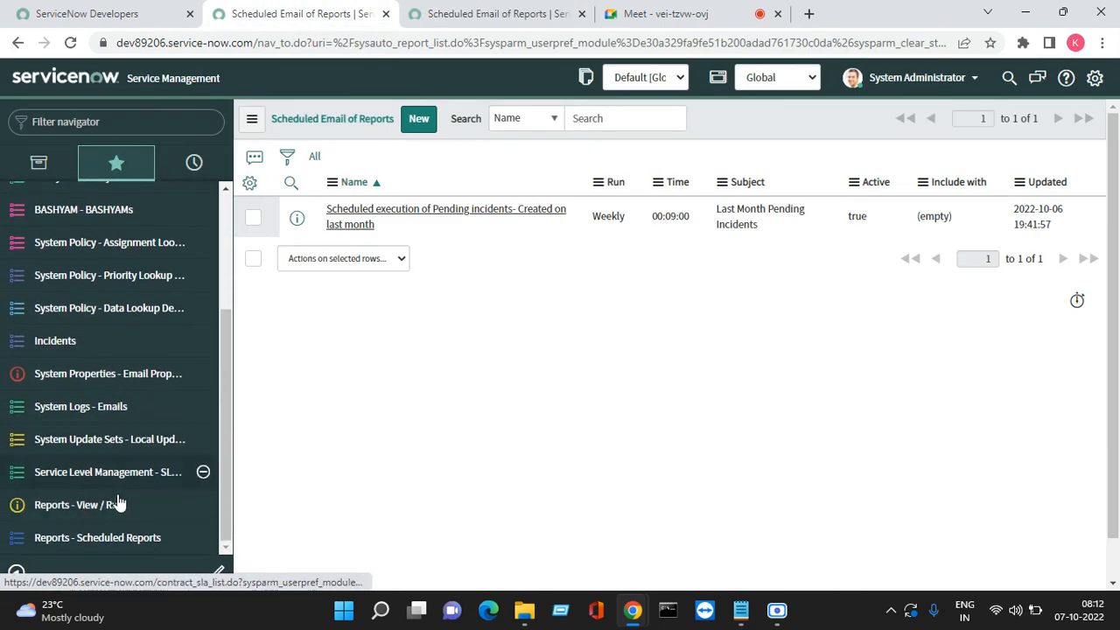
pyautogui.rightClick(77, 419)
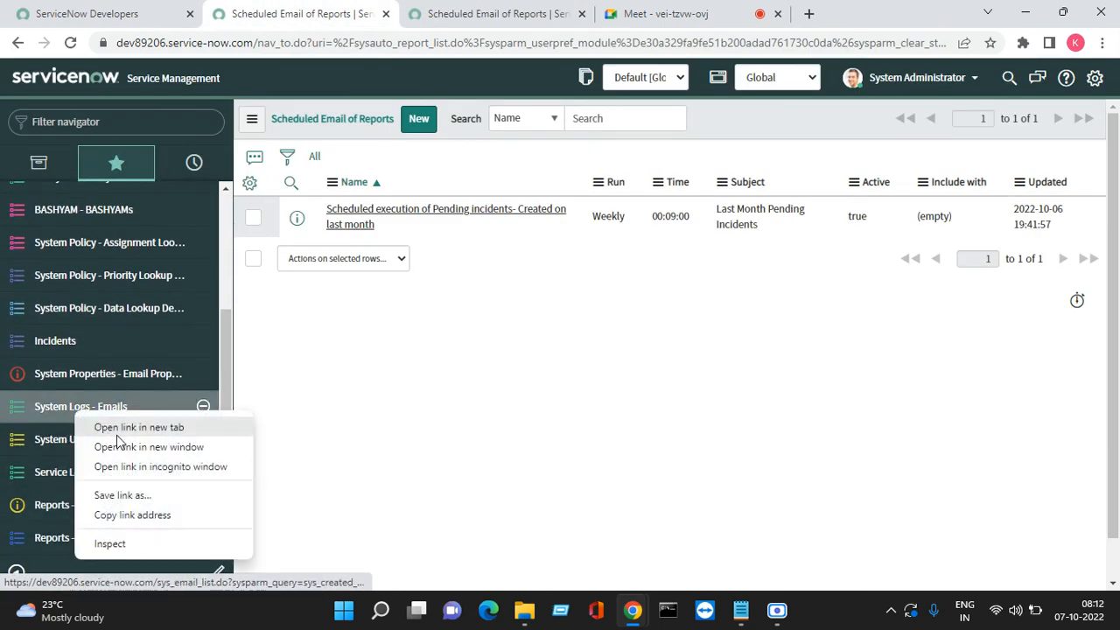
pyautogui.click(131, 426)
pyautogui.click(473, 14)
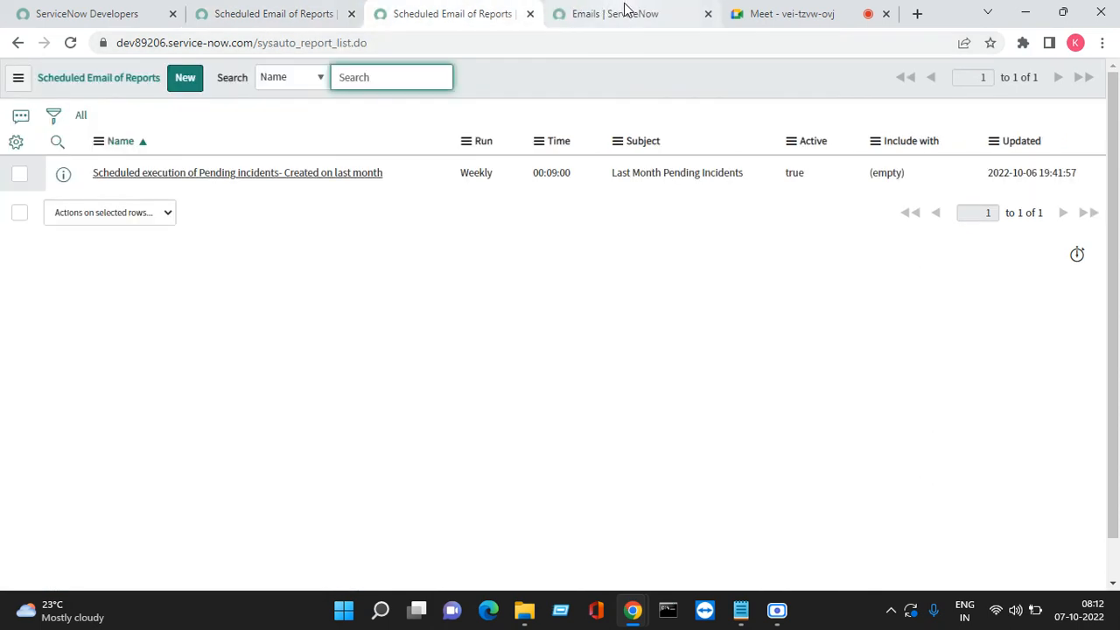
pyautogui.click(624, 12)
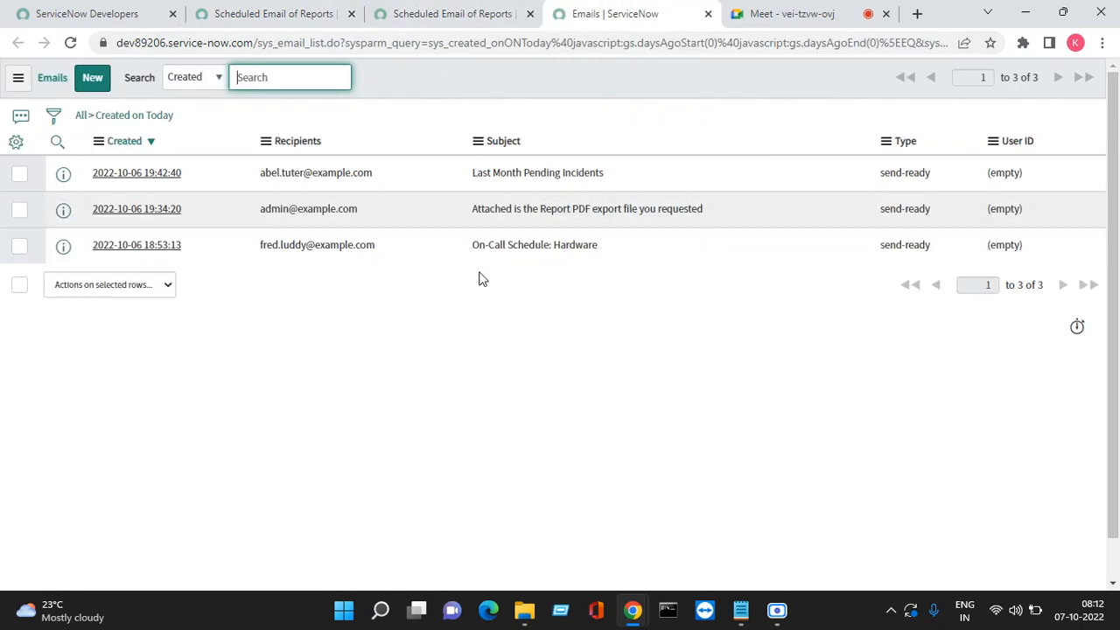
# Open the newest Last Month Pending Incidents email and download its PDF, showing 3 New incidents
pyautogui.rightClick(60, 181)
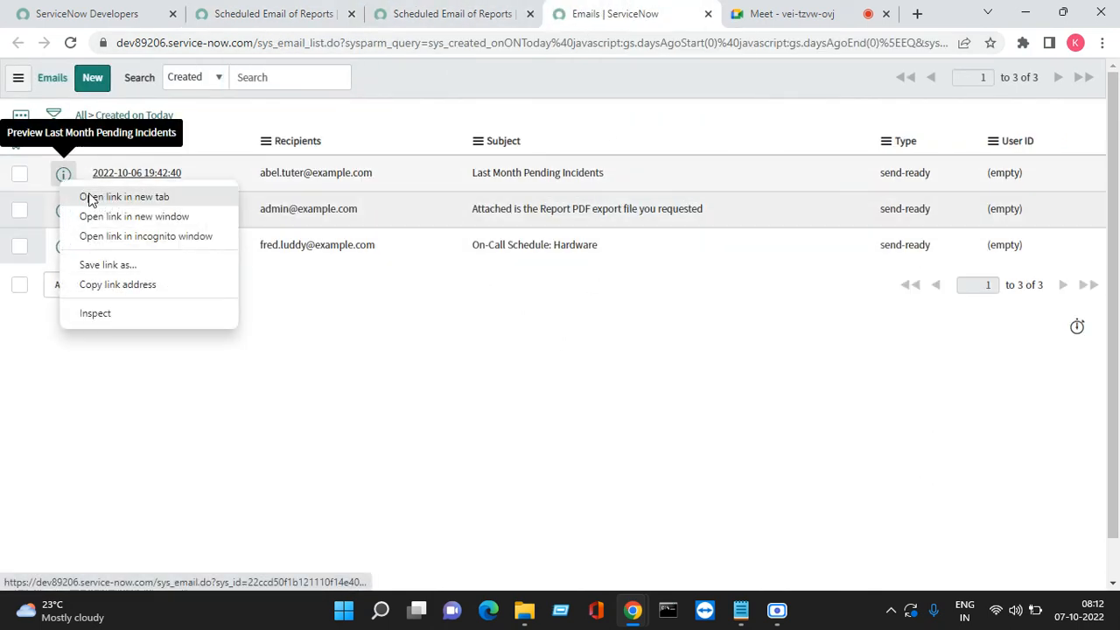
pyautogui.click(92, 197)
pyautogui.click(654, 12)
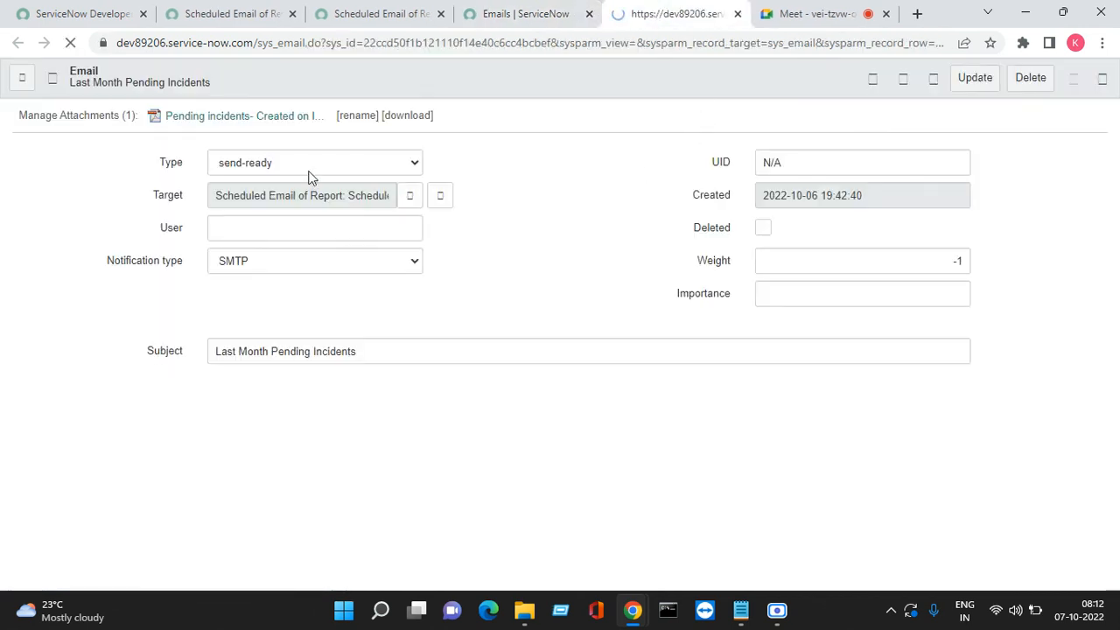
pyautogui.click(240, 120)
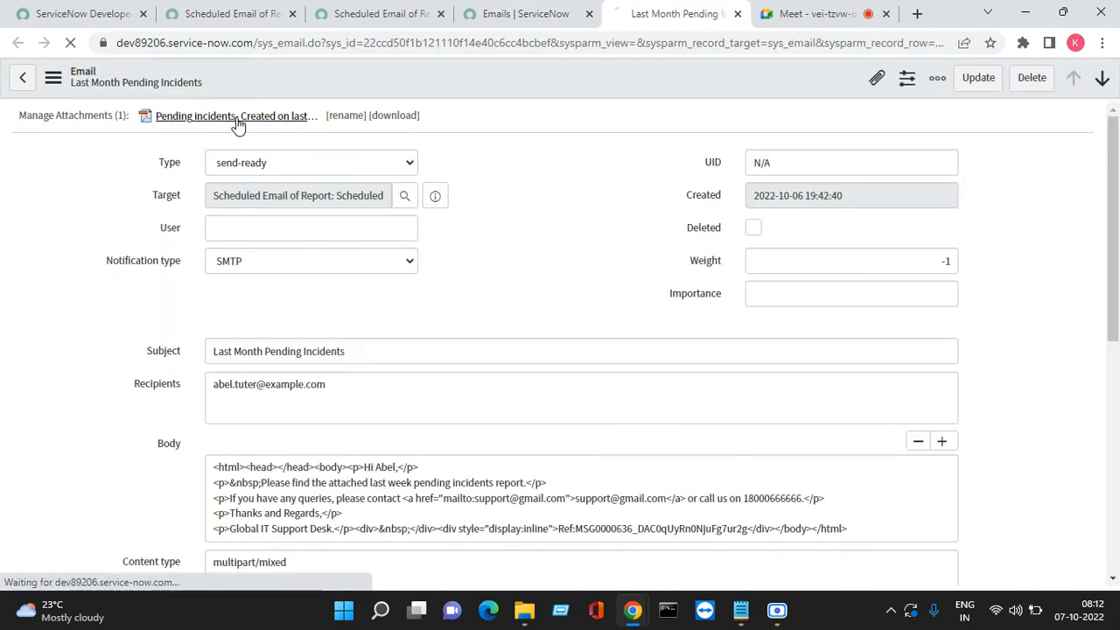
pyautogui.rightClick(112, 584)
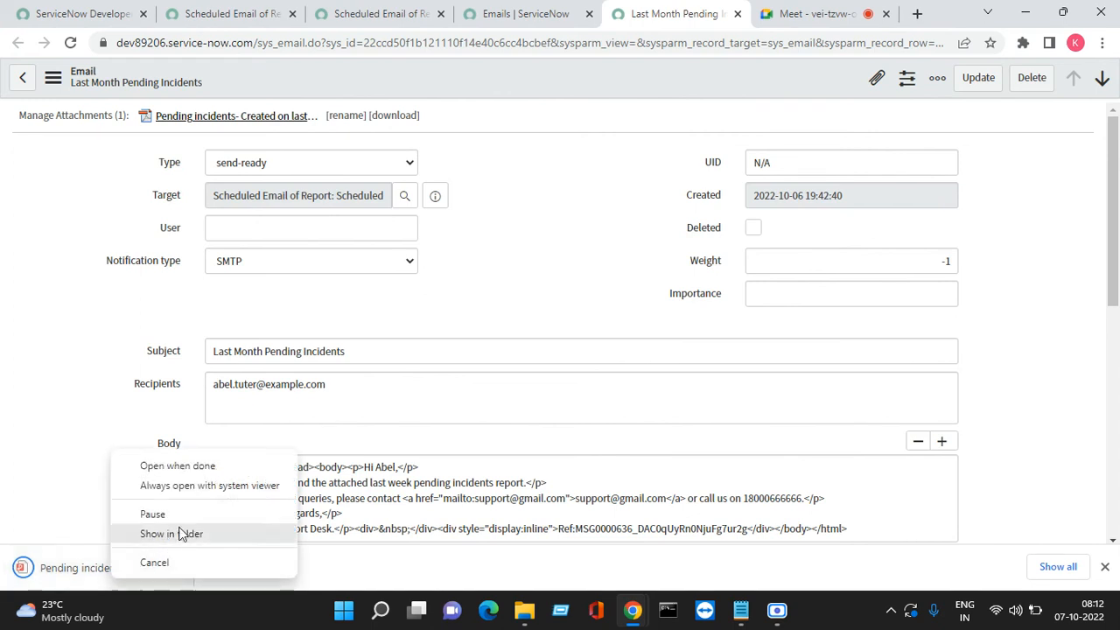
pyautogui.click(201, 464)
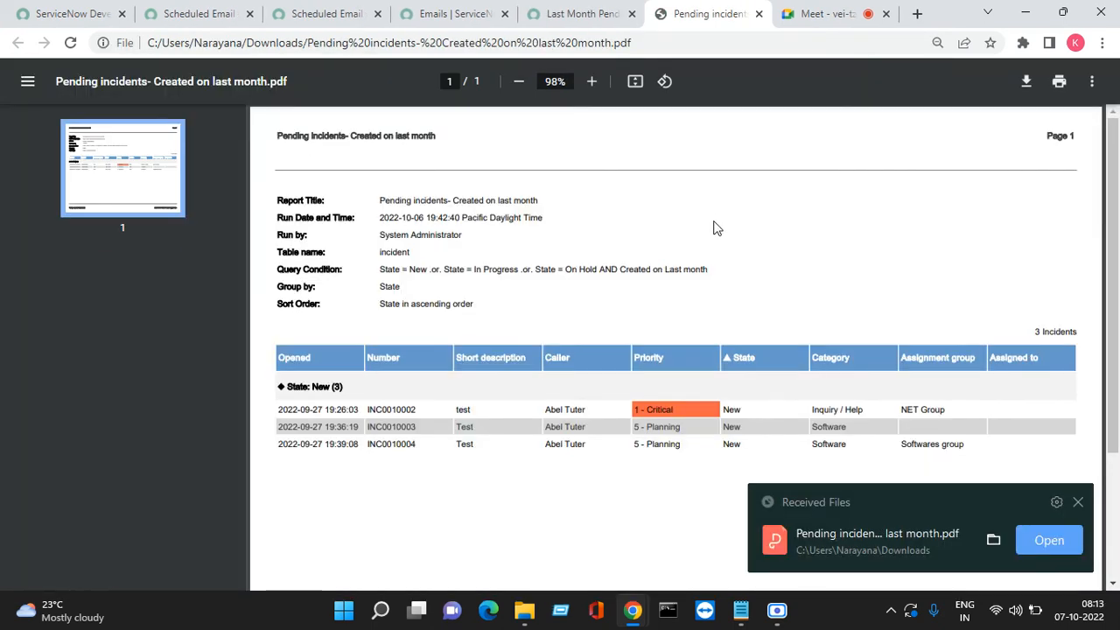
pyautogui.click(1078, 503)
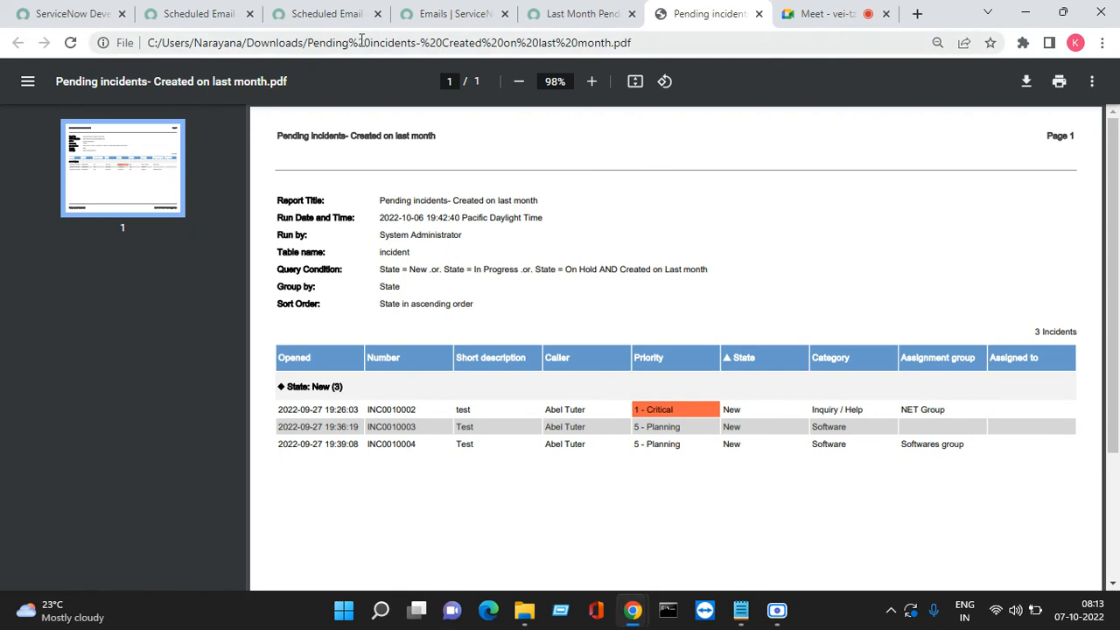
pyautogui.click(324, 14)
pyautogui.click(184, 19)
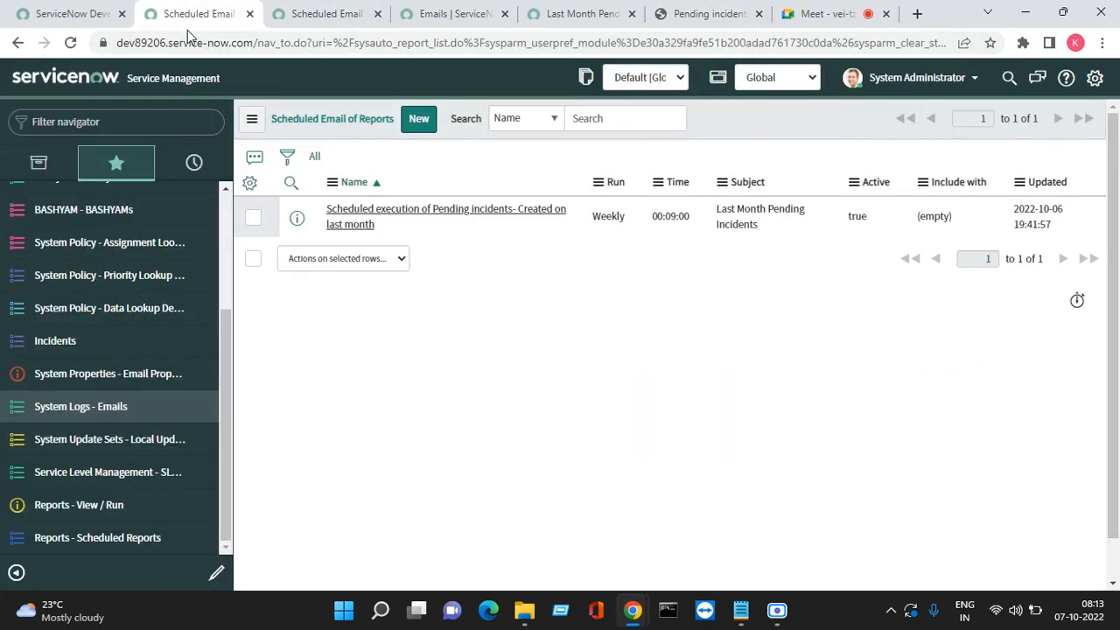
# Open the scheduled report record in a new tab from the scheduled reports list
pyautogui.click(306, 16)
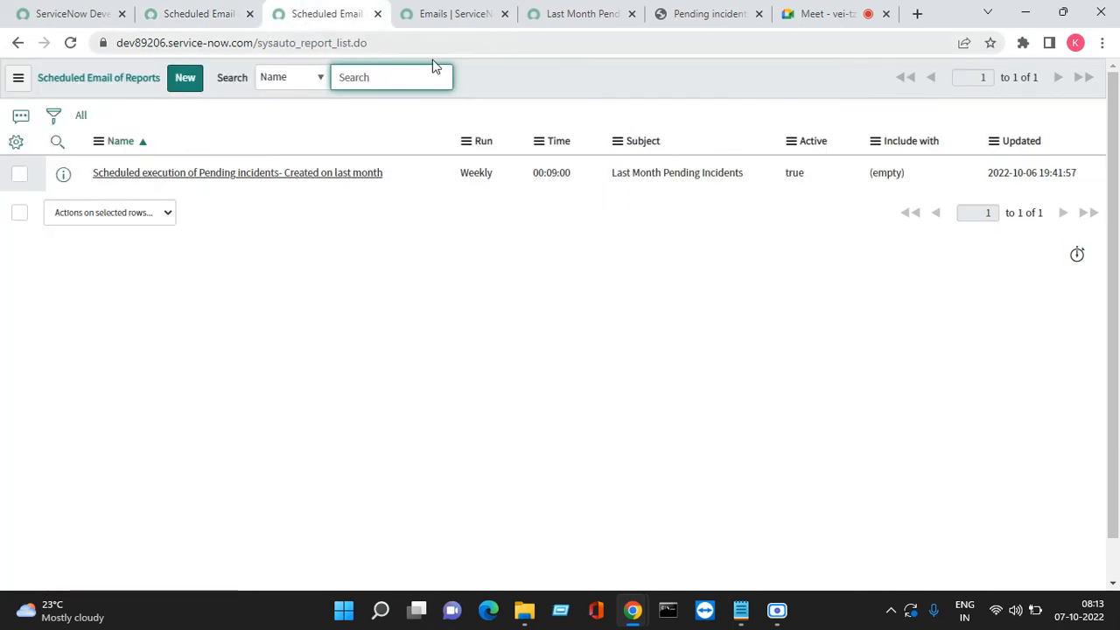
pyautogui.rightClick(70, 182)
pyautogui.click(96, 192)
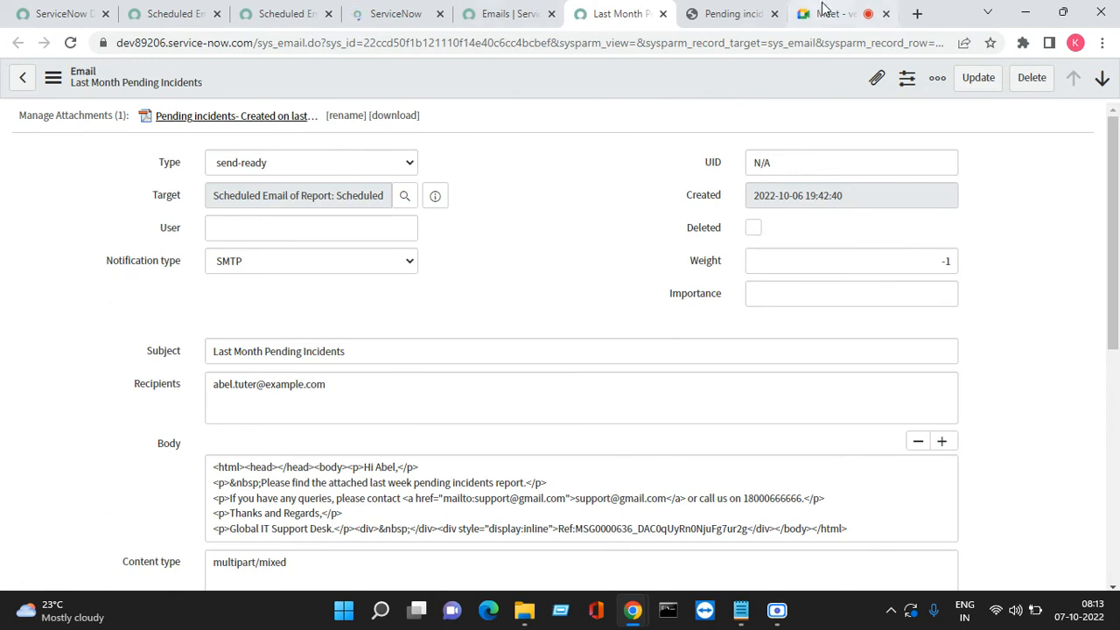
pyautogui.click(372, 15)
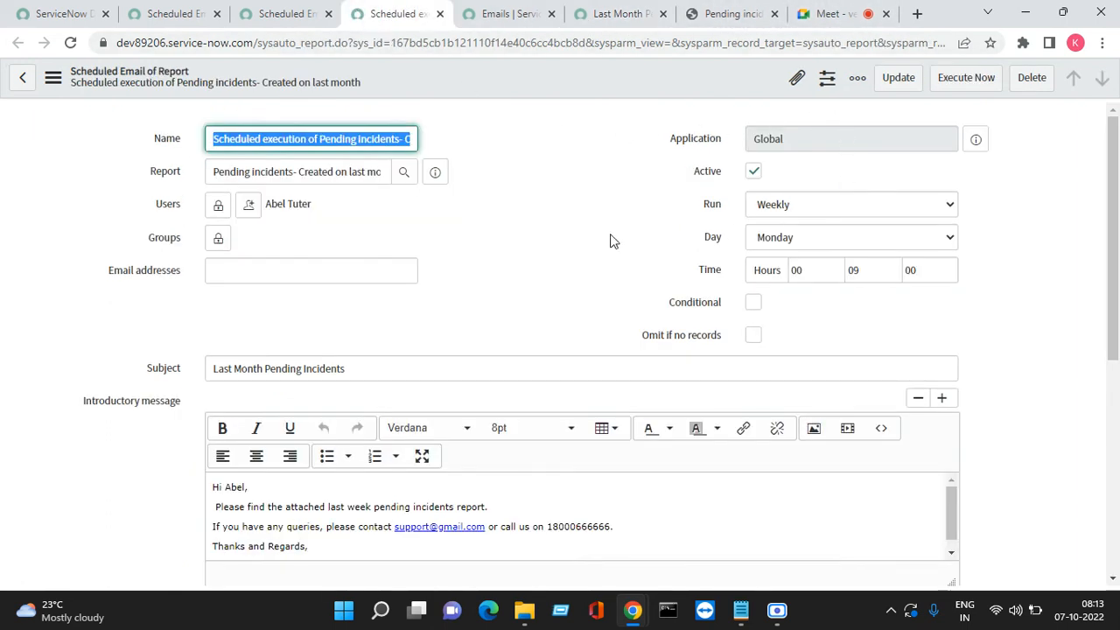
pyautogui.scroll(-2, 610, 240)
# Change the output type from PDF-landscape to PDF, save, and execute the report again
pyautogui.click(277, 452)
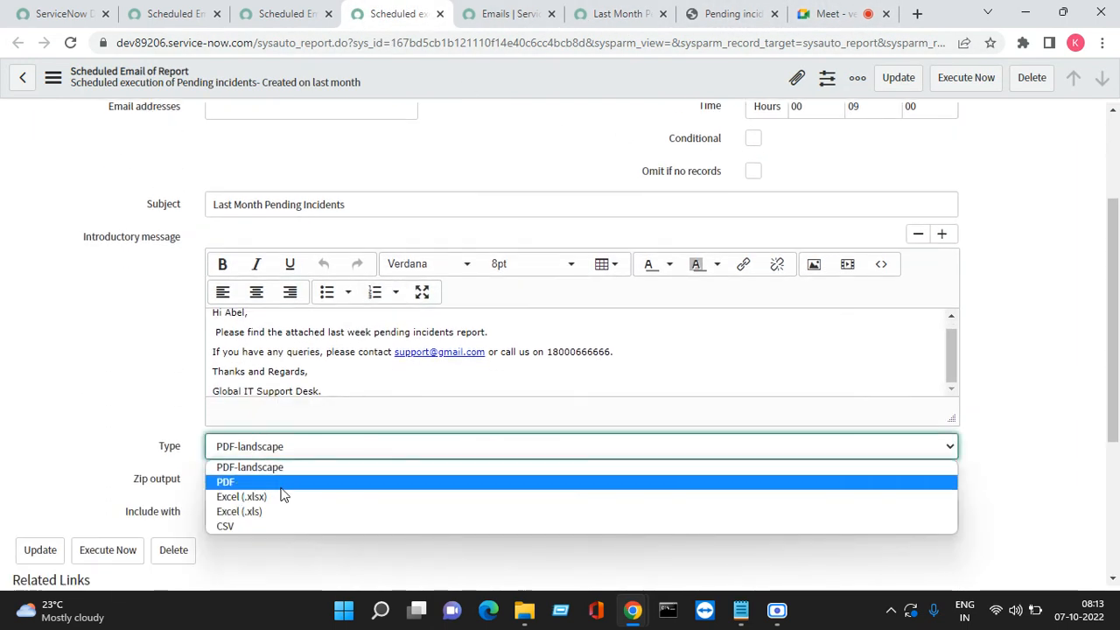
pyautogui.click(280, 487)
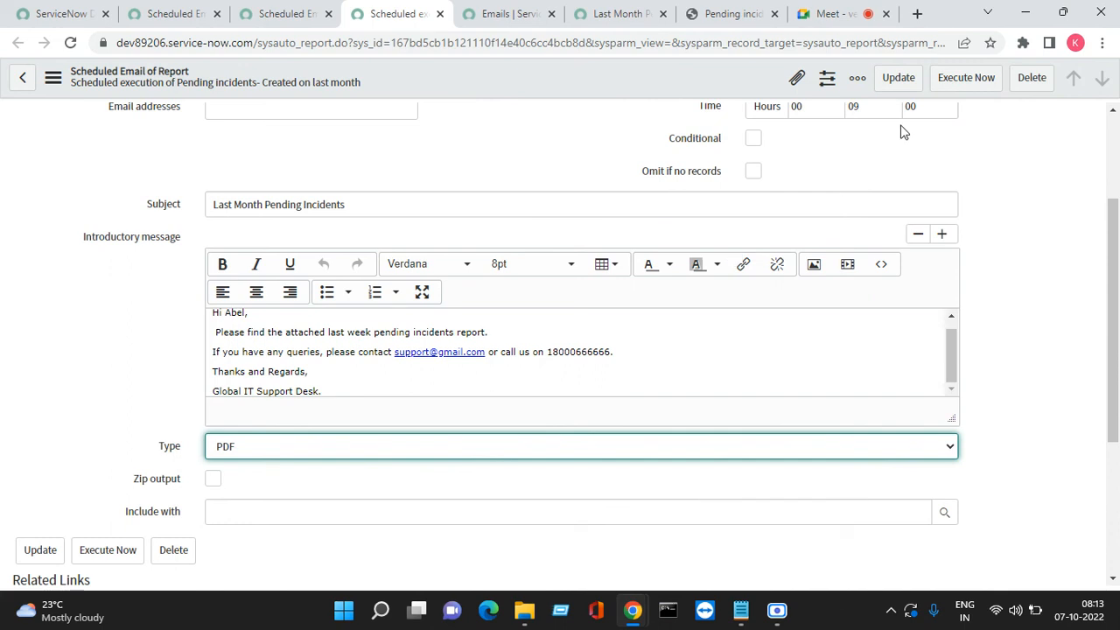
pyautogui.rightClick(551, 91)
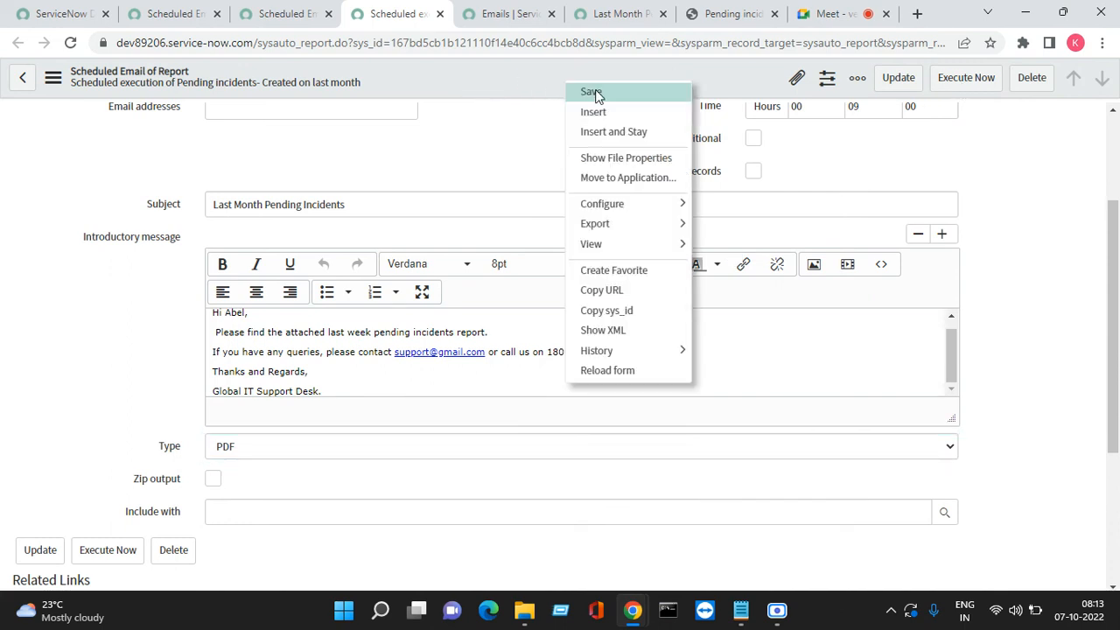
pyautogui.click(593, 93)
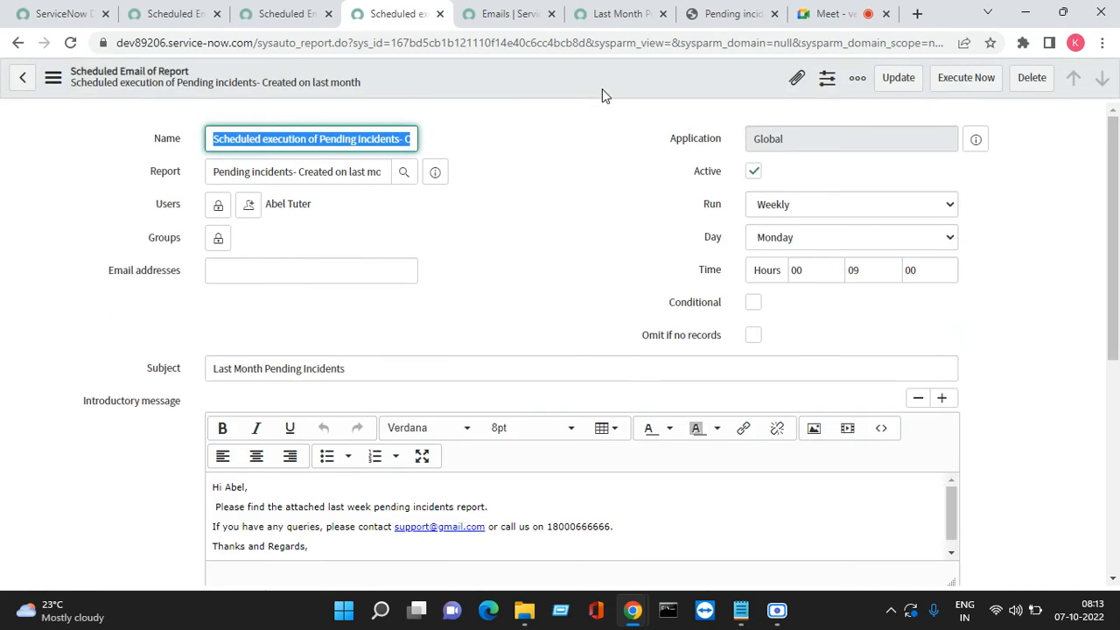
pyautogui.click(964, 78)
# Open the newest 19:43:33 Last Month Pending Incidents email from the email log in a new tab
pyautogui.click(201, 17)
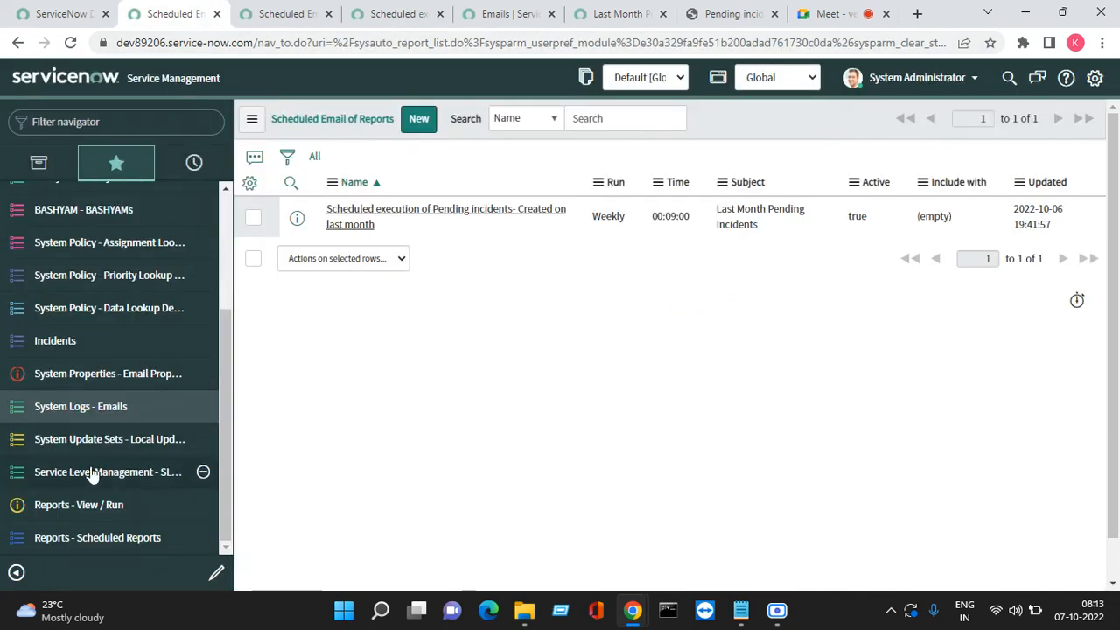
pyautogui.click(88, 404)
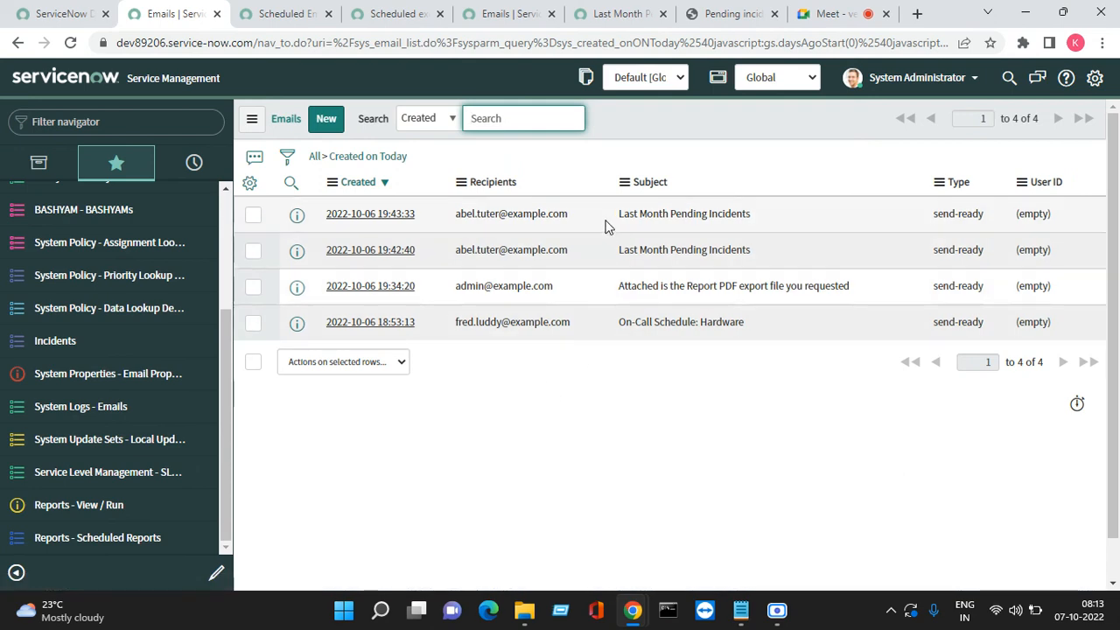
pyautogui.rightClick(297, 217)
pyautogui.click(336, 232)
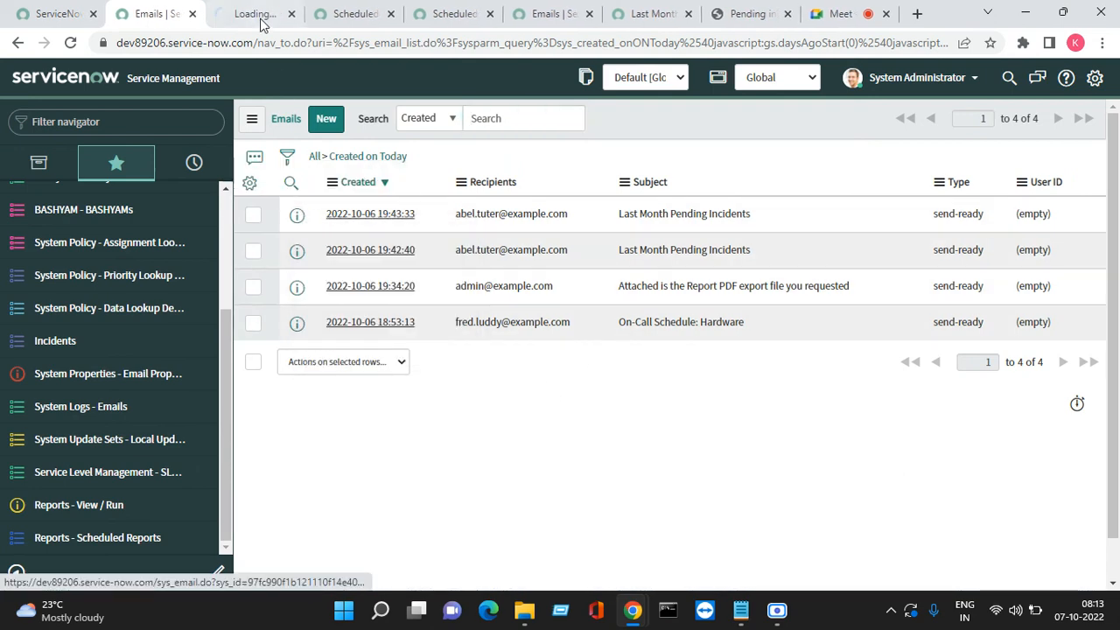
pyautogui.click(256, 15)
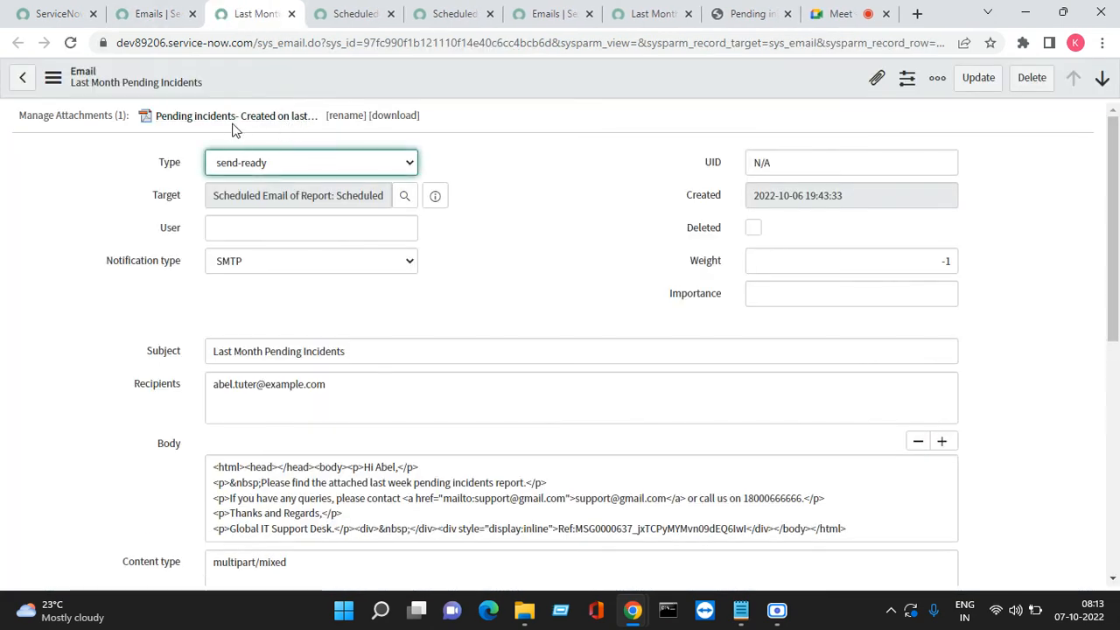
# Download the attached report PDF and open it to view the three New incidents
pyautogui.click(231, 123)
pyautogui.rightClick(96, 568)
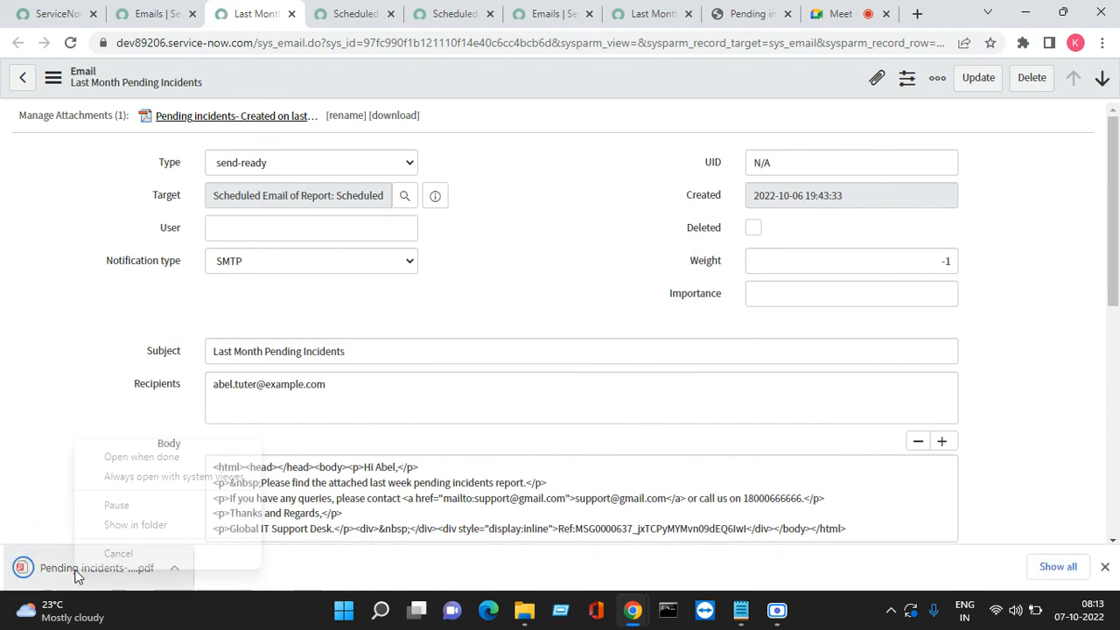
pyautogui.rightClick(132, 569)
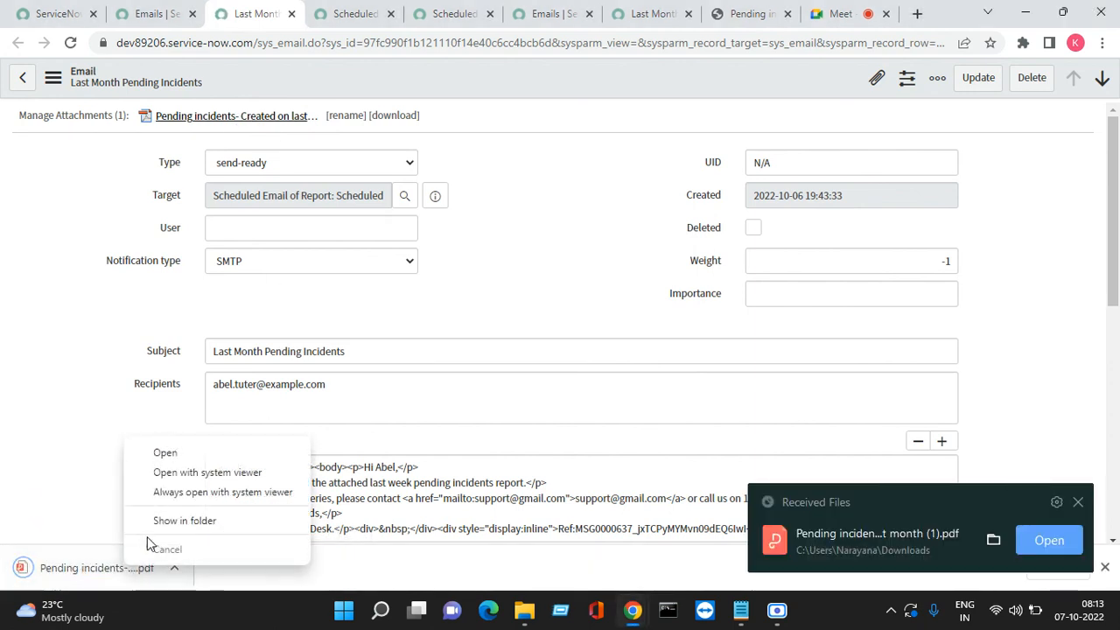
pyautogui.click(166, 455)
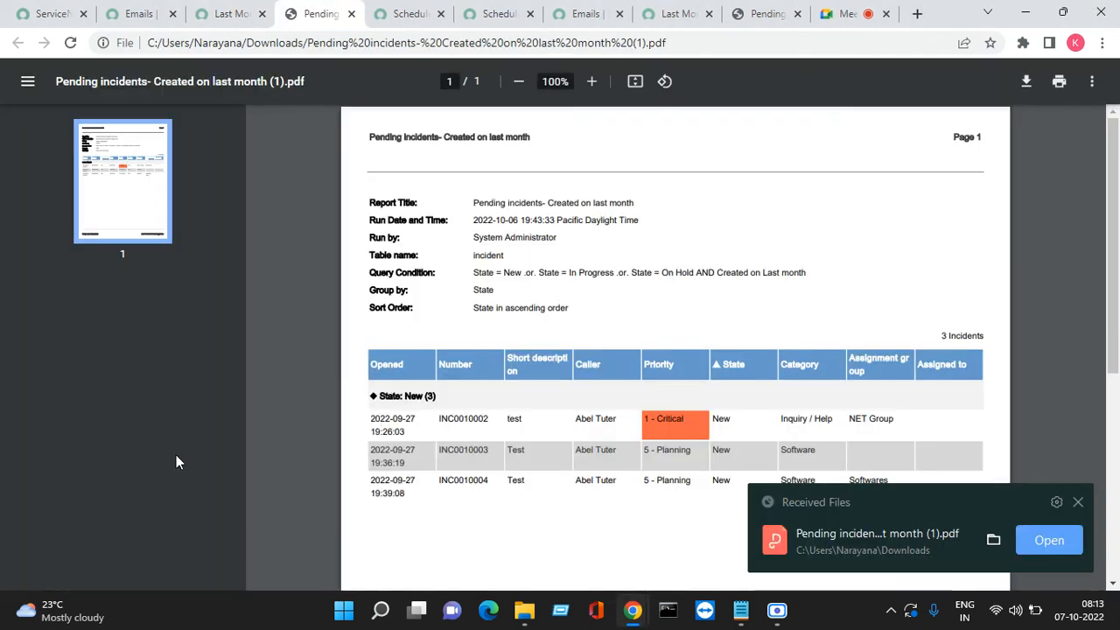
pyautogui.click(753, 14)
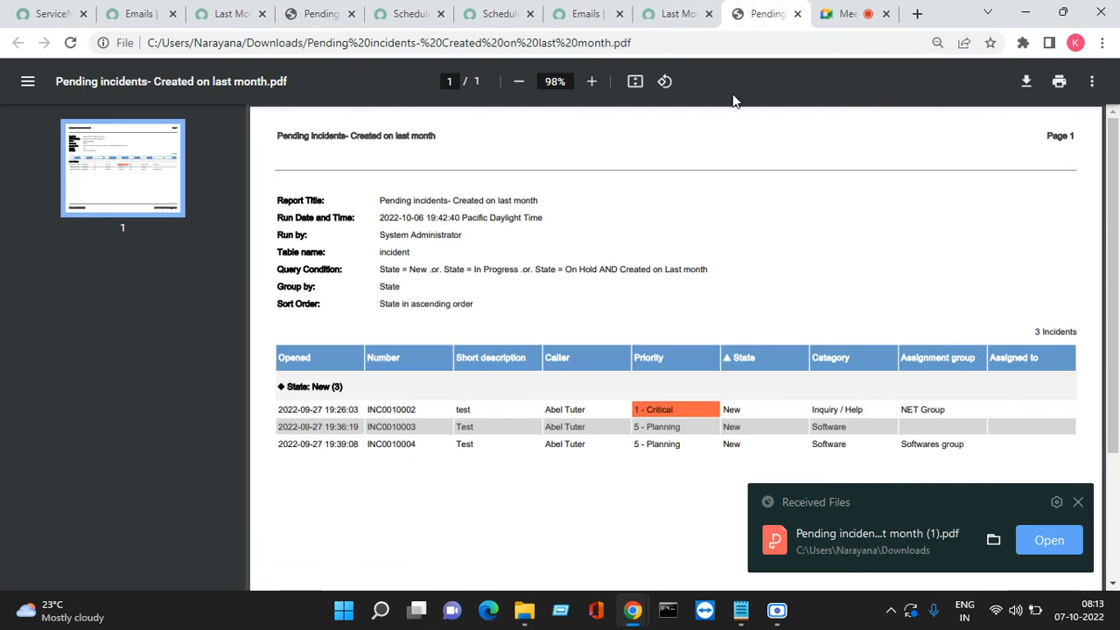
pyautogui.click(1078, 502)
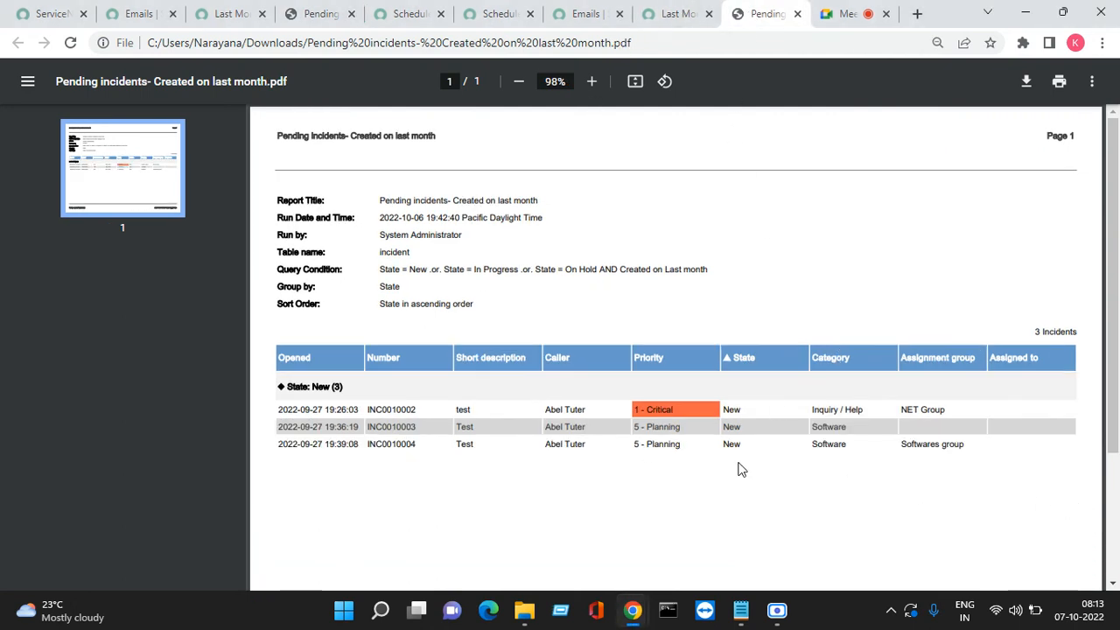
pyautogui.click(308, 16)
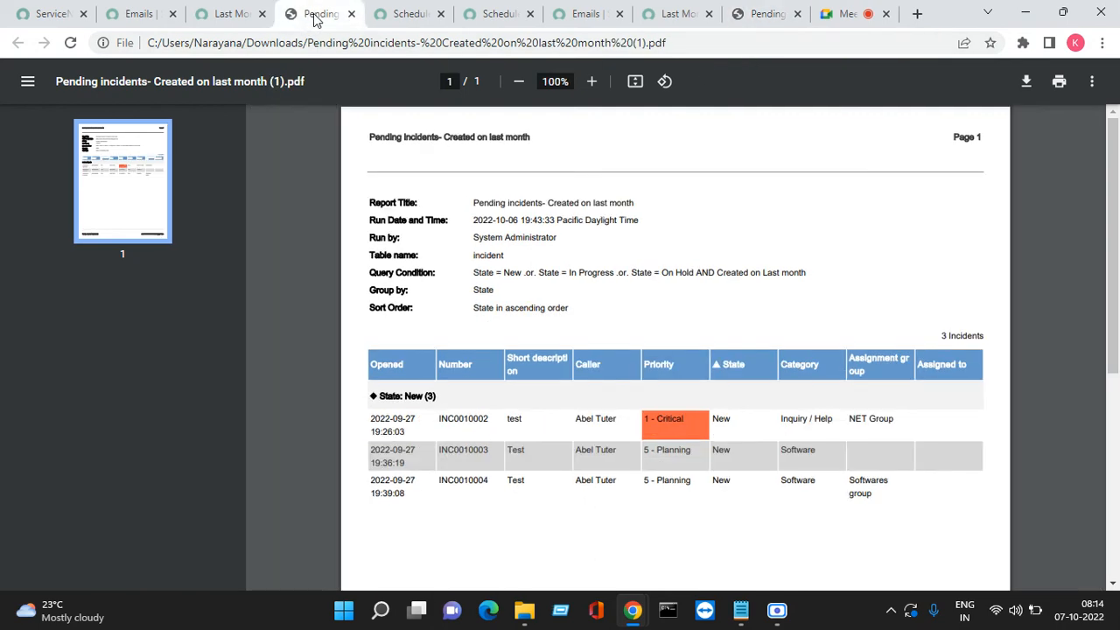
# Change the scheduled report's output type to Excel (.xlsx) and save the form
pyautogui.click(502, 15)
pyautogui.scroll(-3, 446, 326)
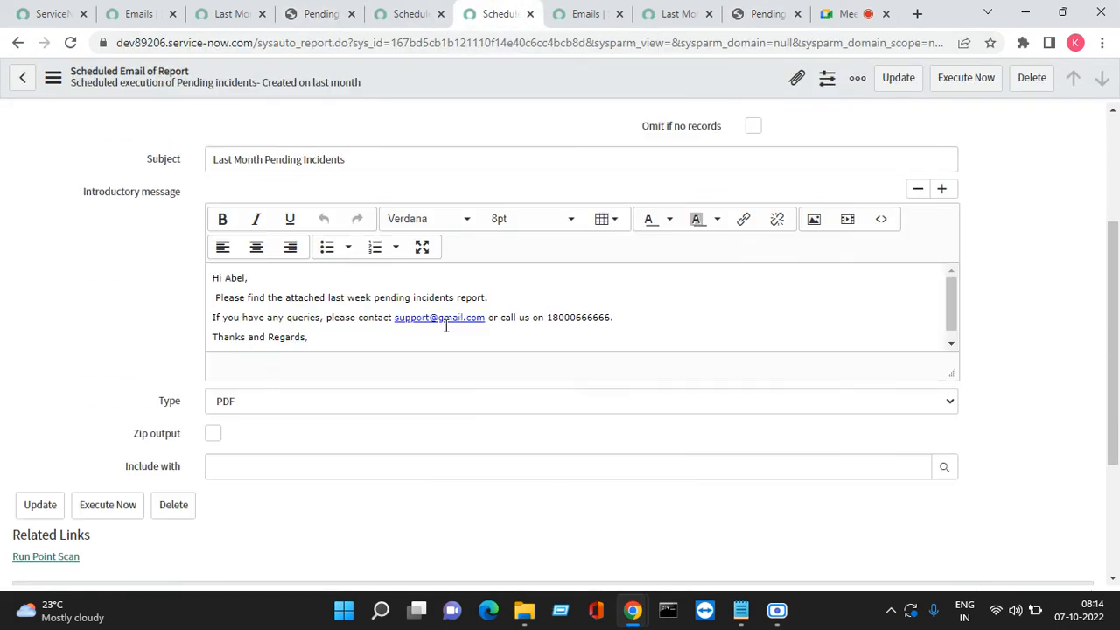
pyautogui.scroll(-3, 445, 325)
pyautogui.click(260, 194)
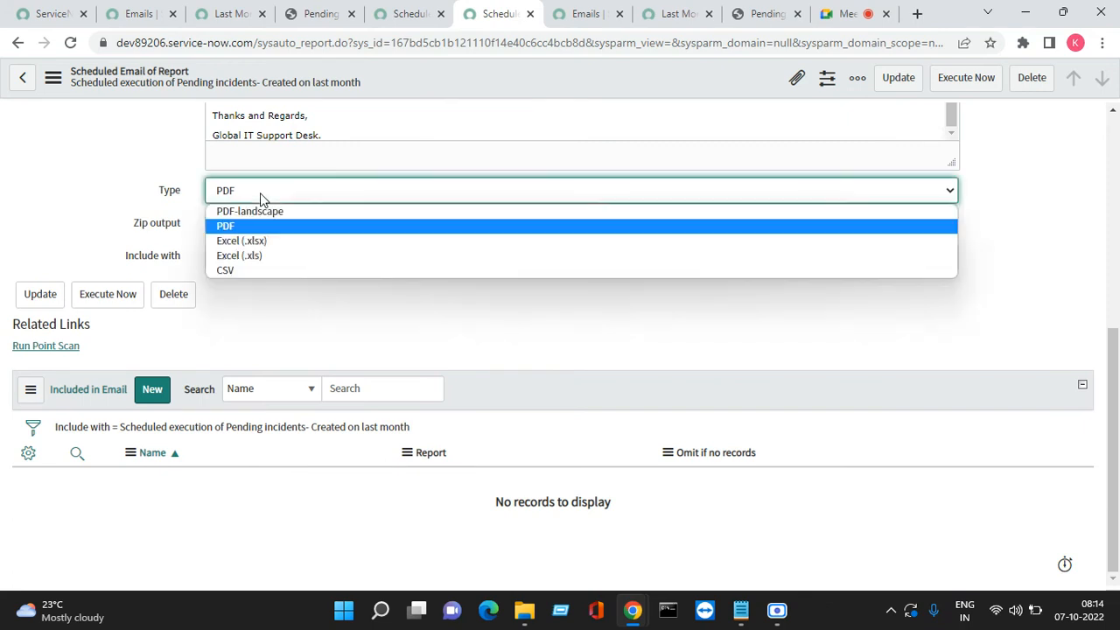
pyautogui.click(274, 242)
pyautogui.rightClick(538, 81)
pyautogui.click(557, 88)
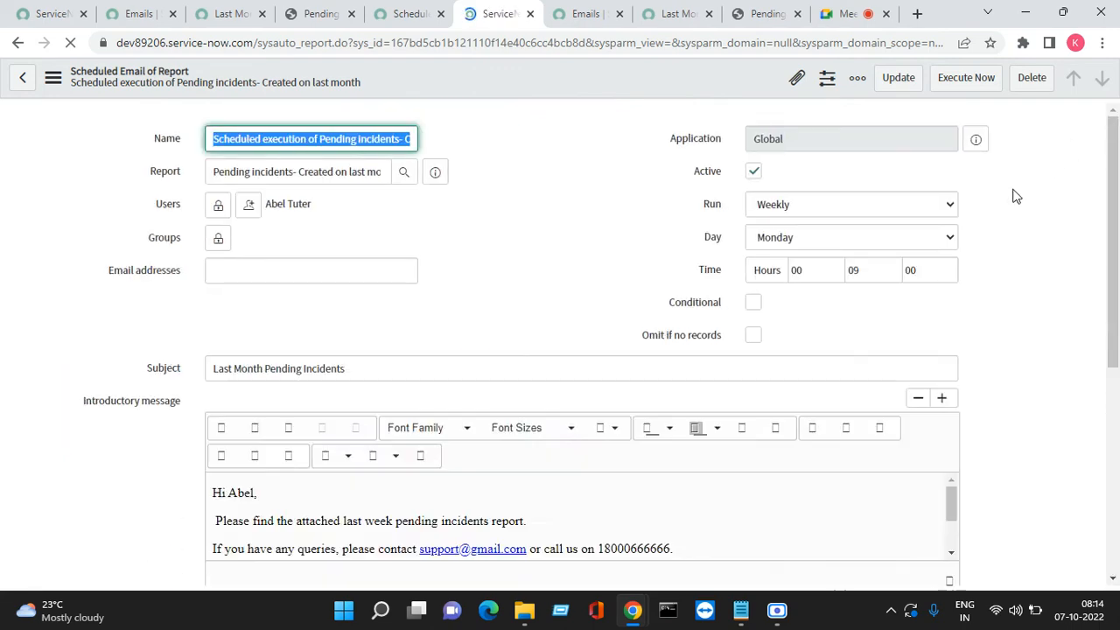
# Execute the report now and refresh the email list to show the new 19:44:17 email
pyautogui.click(962, 79)
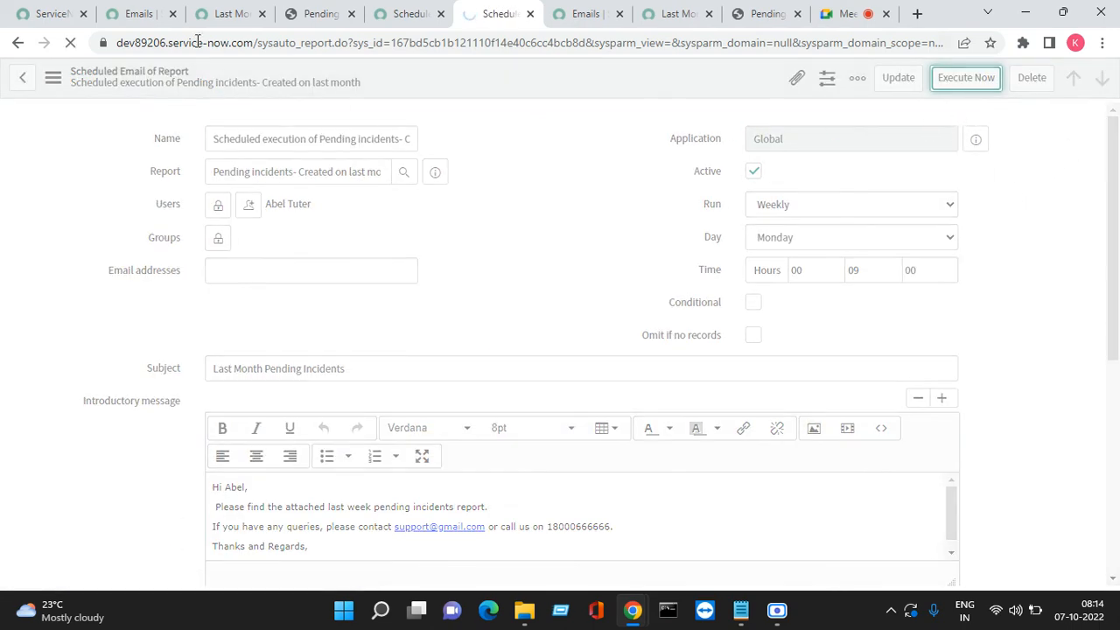
pyautogui.click(135, 16)
pyautogui.rightClick(627, 133)
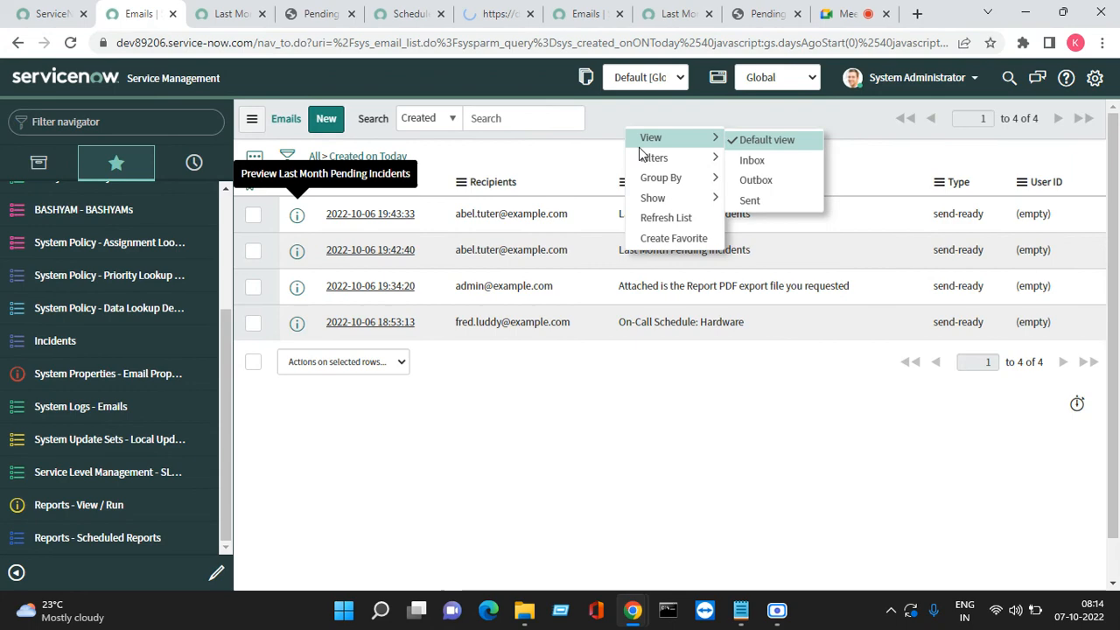
pyautogui.click(670, 217)
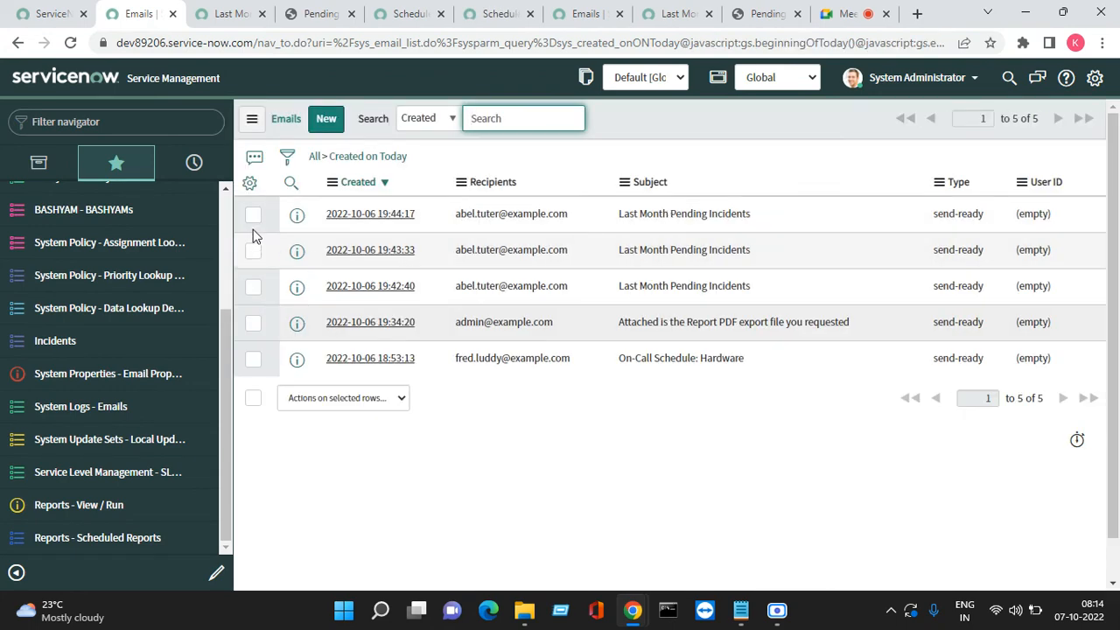
pyautogui.rightClick(298, 219)
pyautogui.press('Escape')
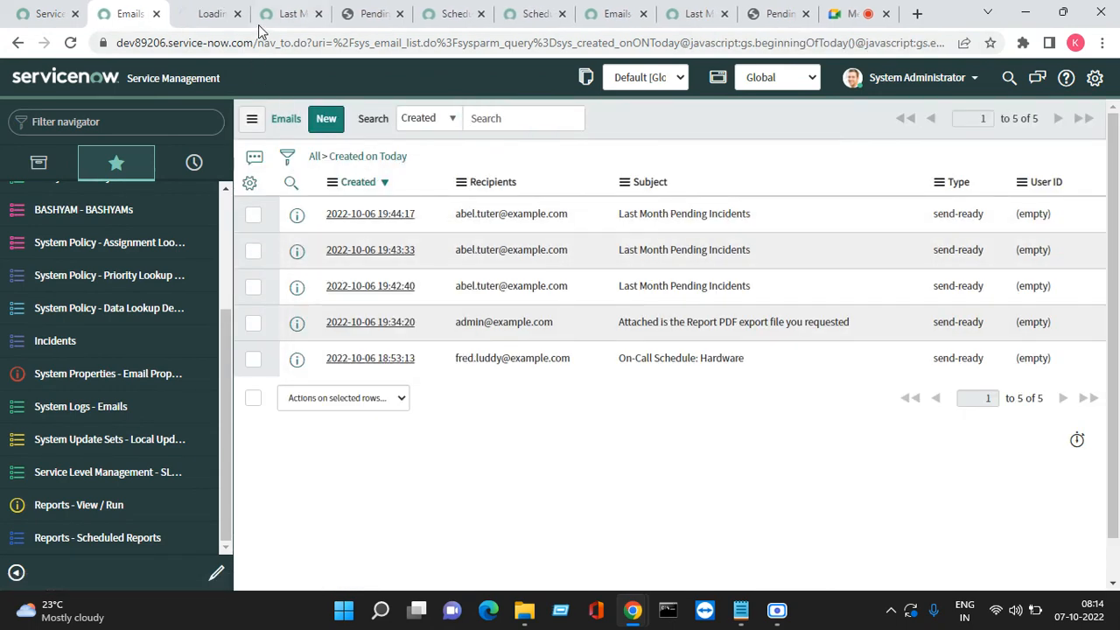
# Close the older email, PDF and list tabs, leaving the newest email record in front
pyautogui.click(258, 22)
pyautogui.click(320, 22)
pyautogui.click(322, 15)
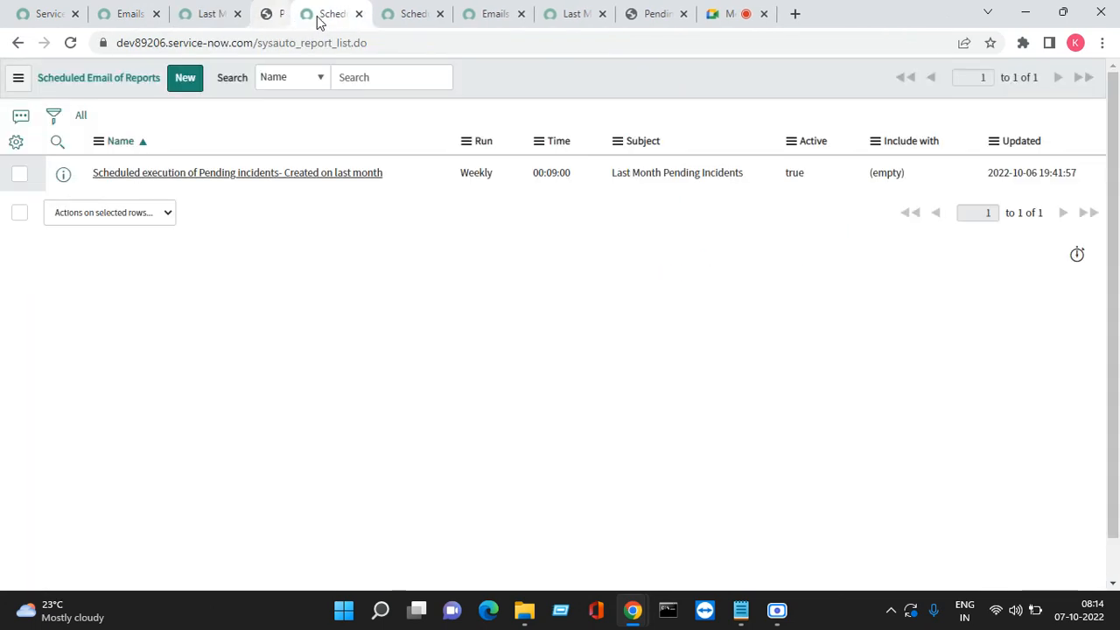
pyautogui.click(318, 16)
pyautogui.click(361, 16)
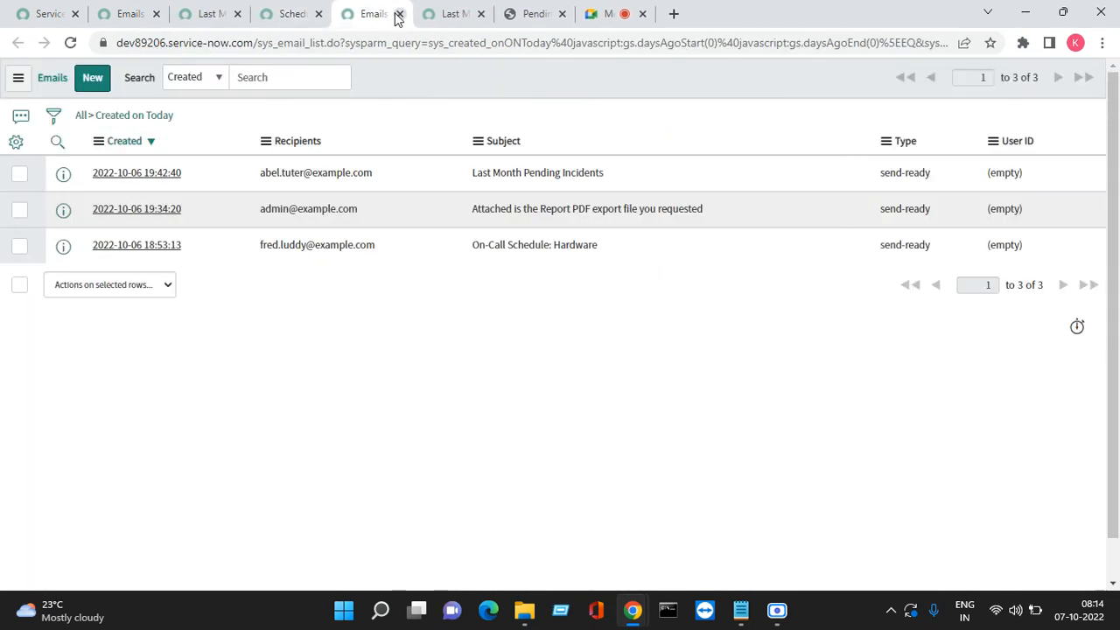
pyautogui.click(400, 14)
pyautogui.click(399, 14)
pyautogui.click(400, 14)
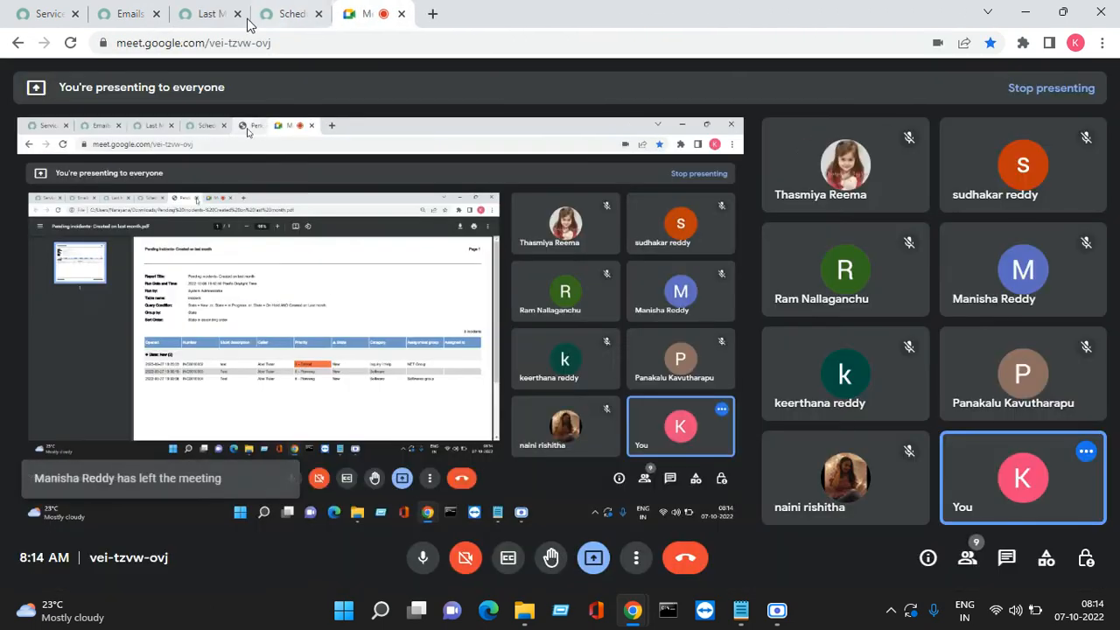
pyautogui.click(210, 14)
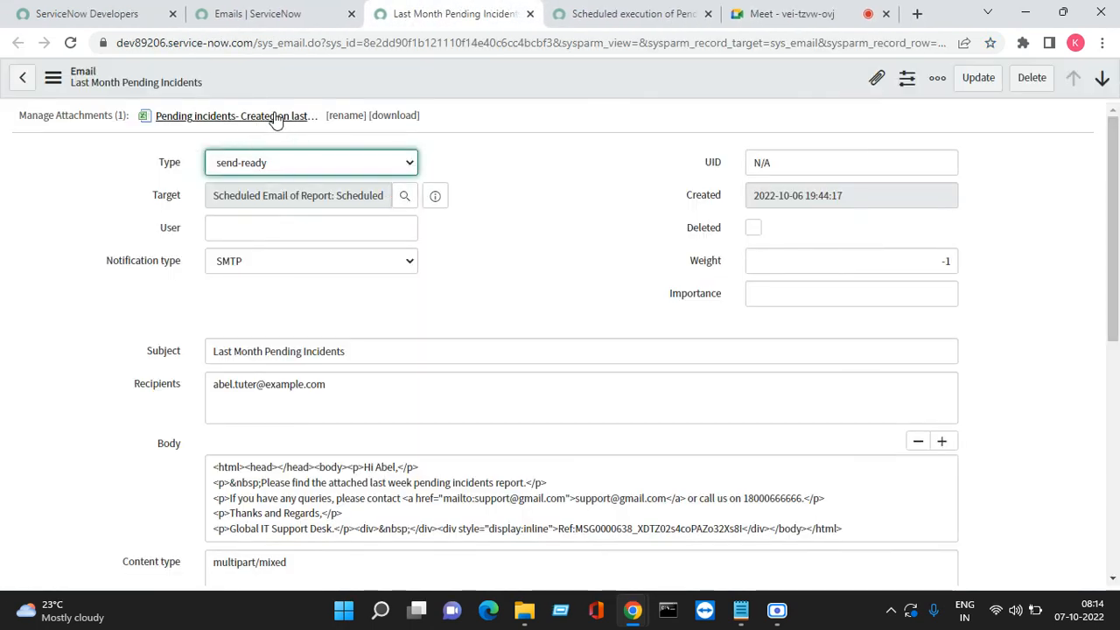
# Keep Excel (.xlsx) as the output type, tick Zip output, and save the scheduled report
pyautogui.click(604, 14)
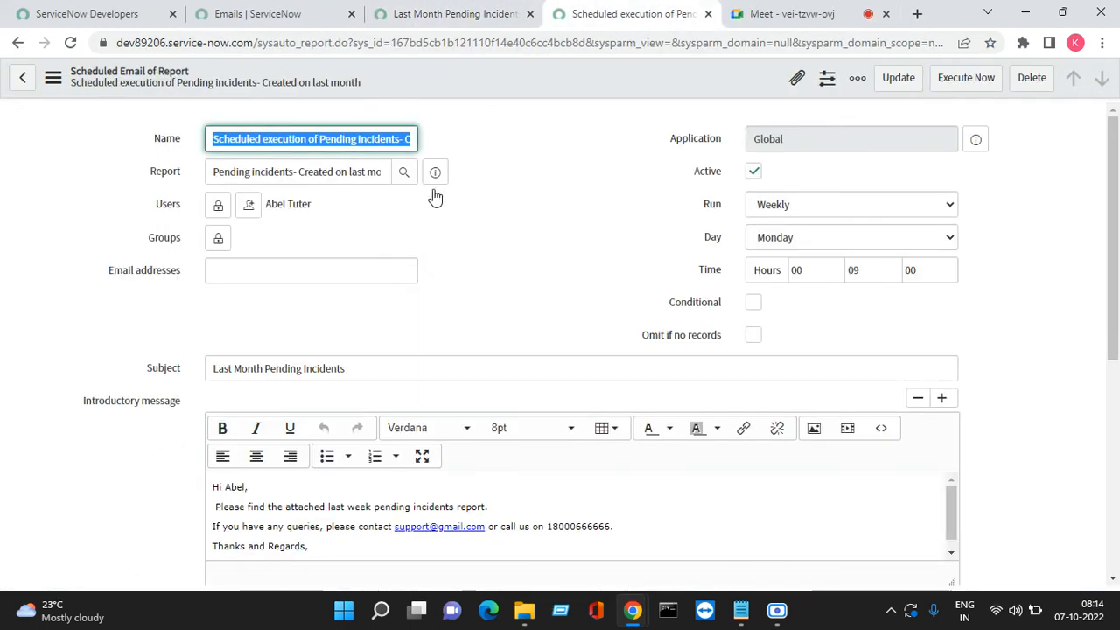
pyautogui.scroll(-4, 445, 235)
pyautogui.scroll(1, 307, 290)
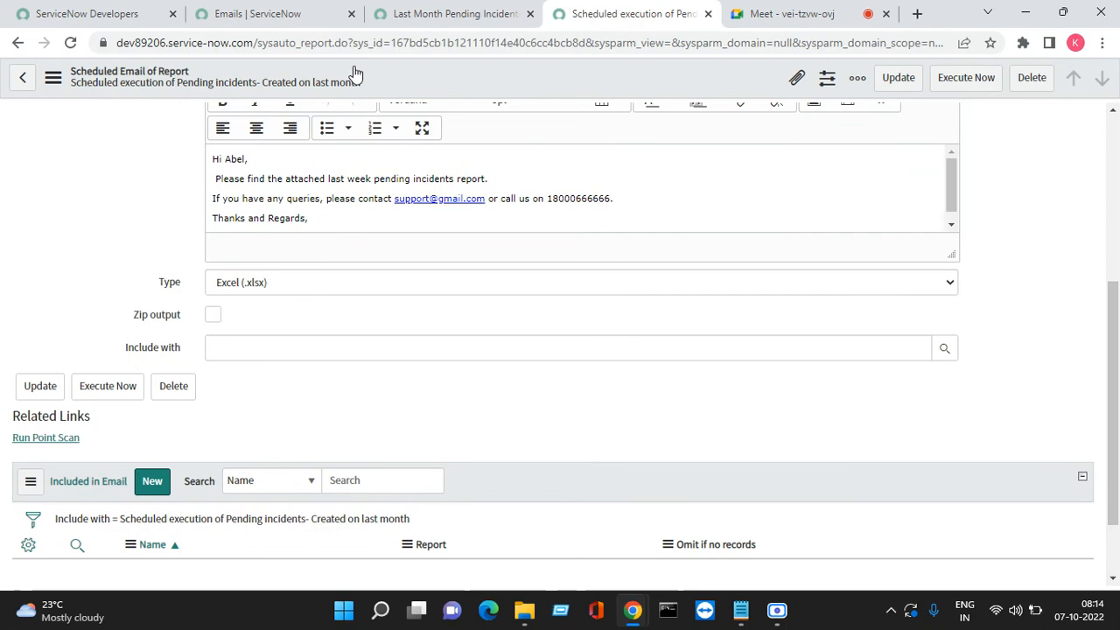
pyautogui.click(415, 13)
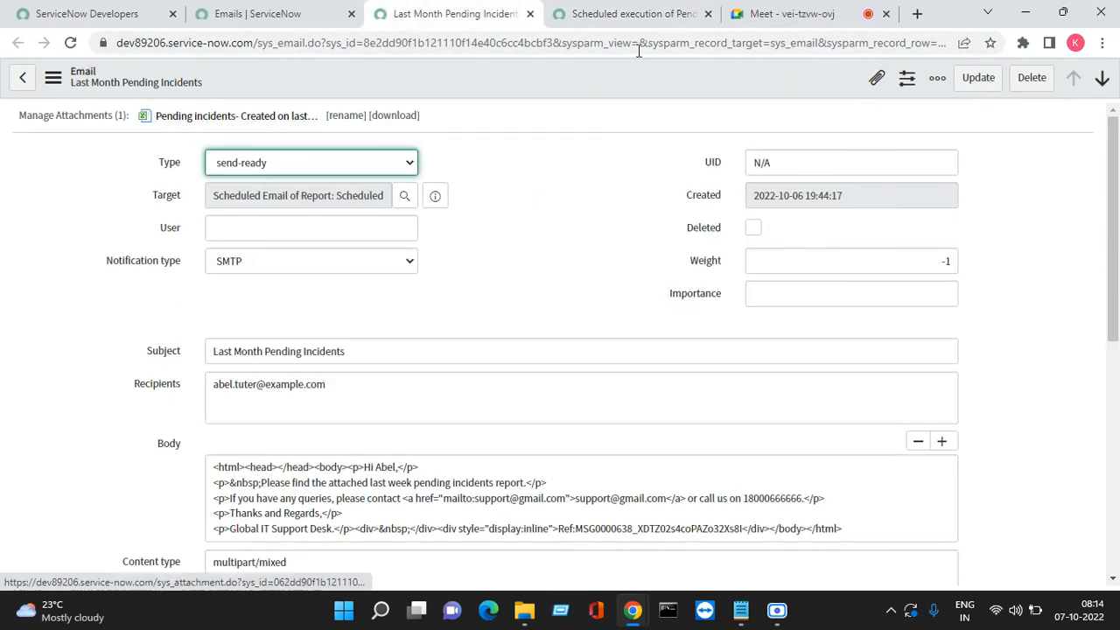
pyautogui.hotkey('ctrl', 'Tab')
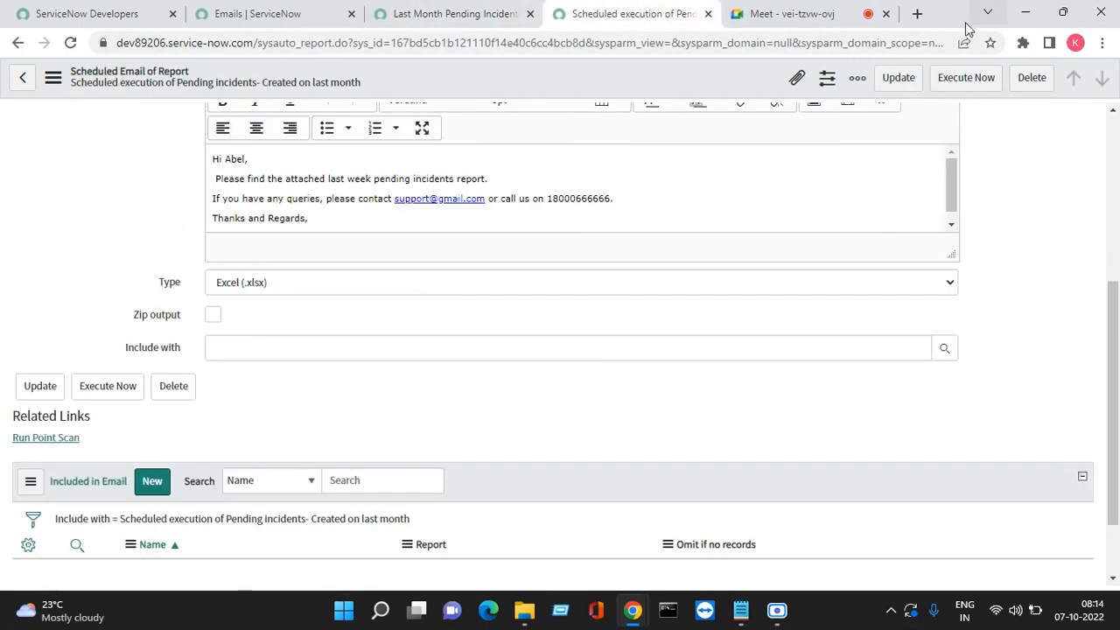
pyautogui.click(277, 282)
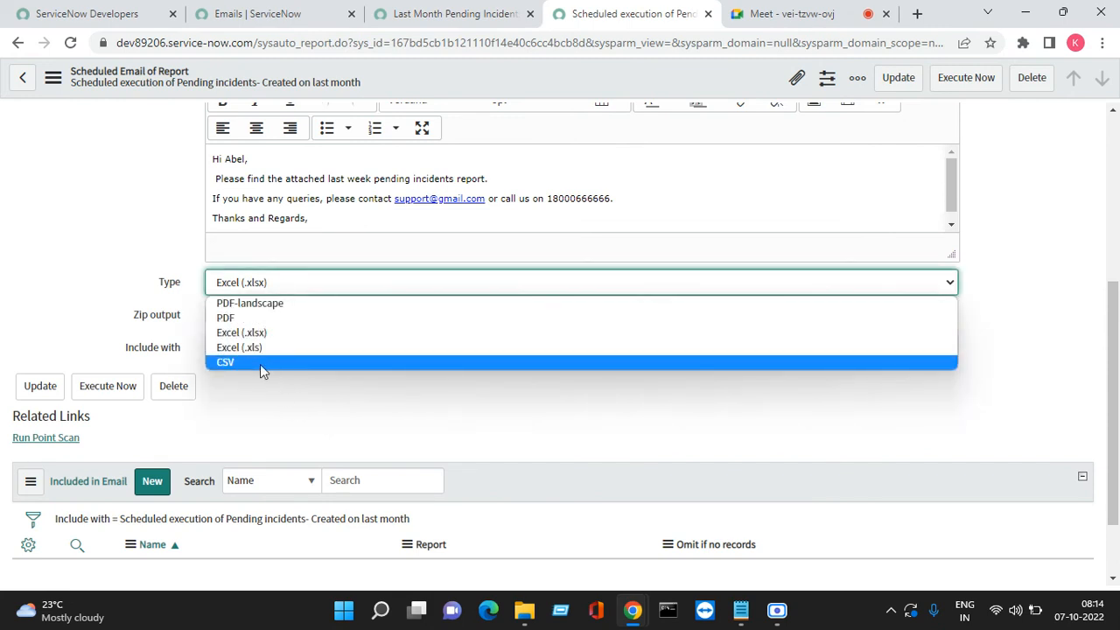
pyautogui.click(318, 435)
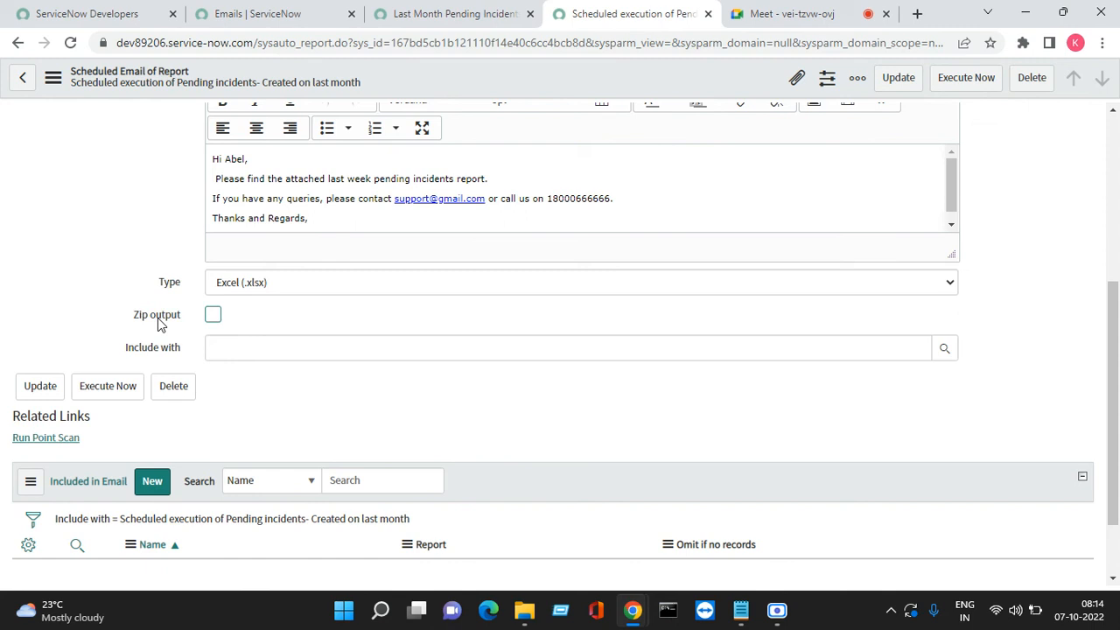
pyautogui.click(212, 317)
pyautogui.rightClick(530, 75)
pyautogui.click(549, 79)
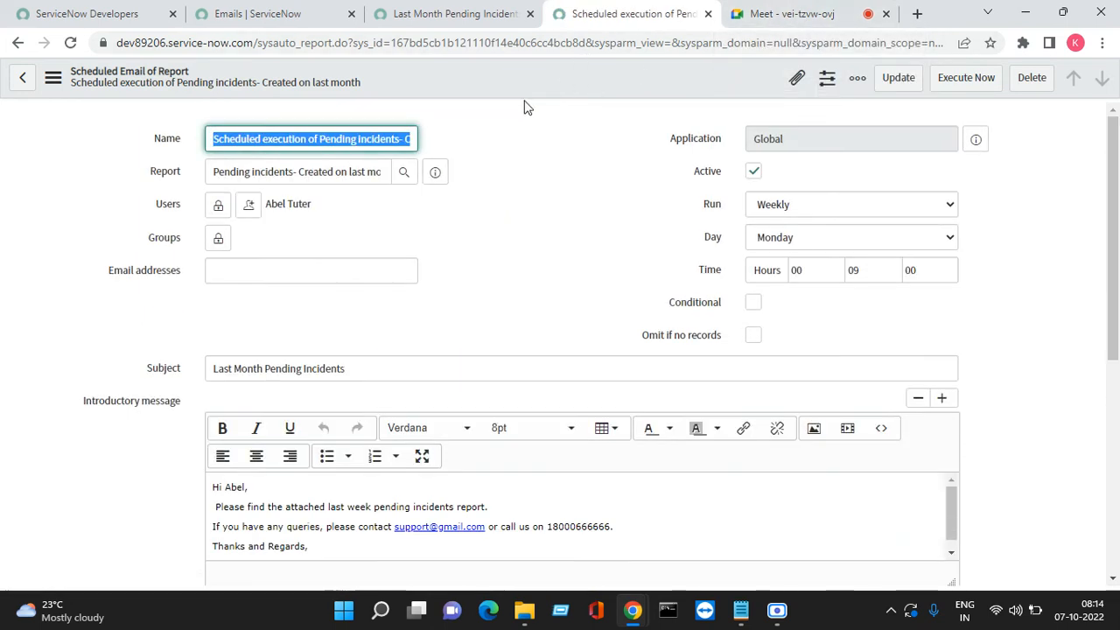
# Rerun the report and open the new 19:45:02 email with its report.zip attachment in a new tab
pyautogui.click(969, 84)
pyautogui.click(270, 15)
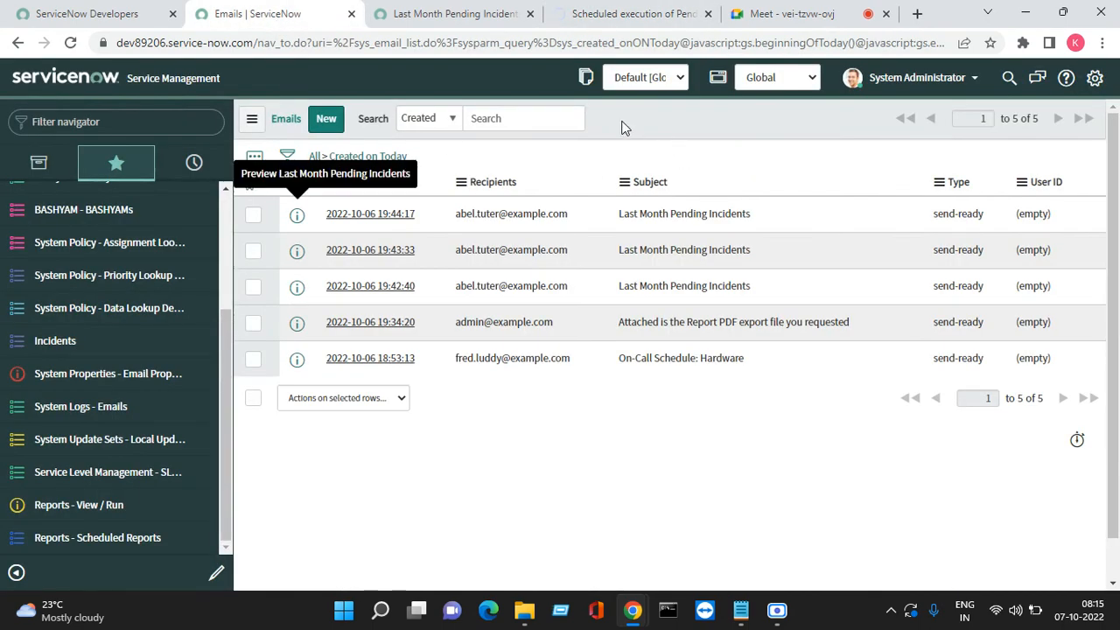
pyautogui.rightClick(622, 125)
pyautogui.click(691, 215)
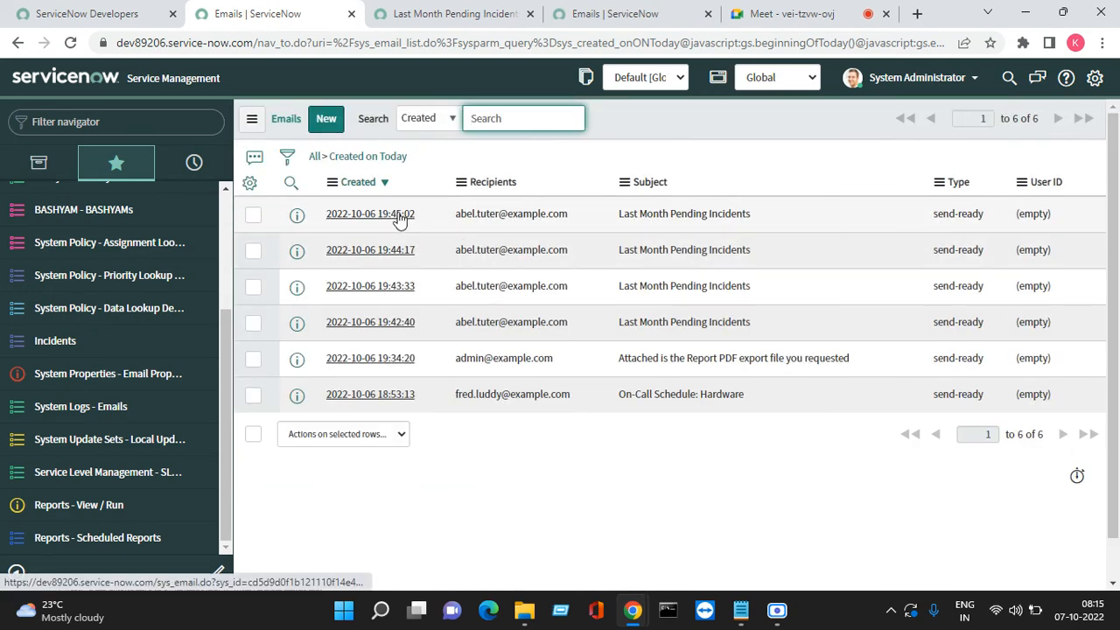
pyautogui.rightClick(301, 223)
pyautogui.click(337, 233)
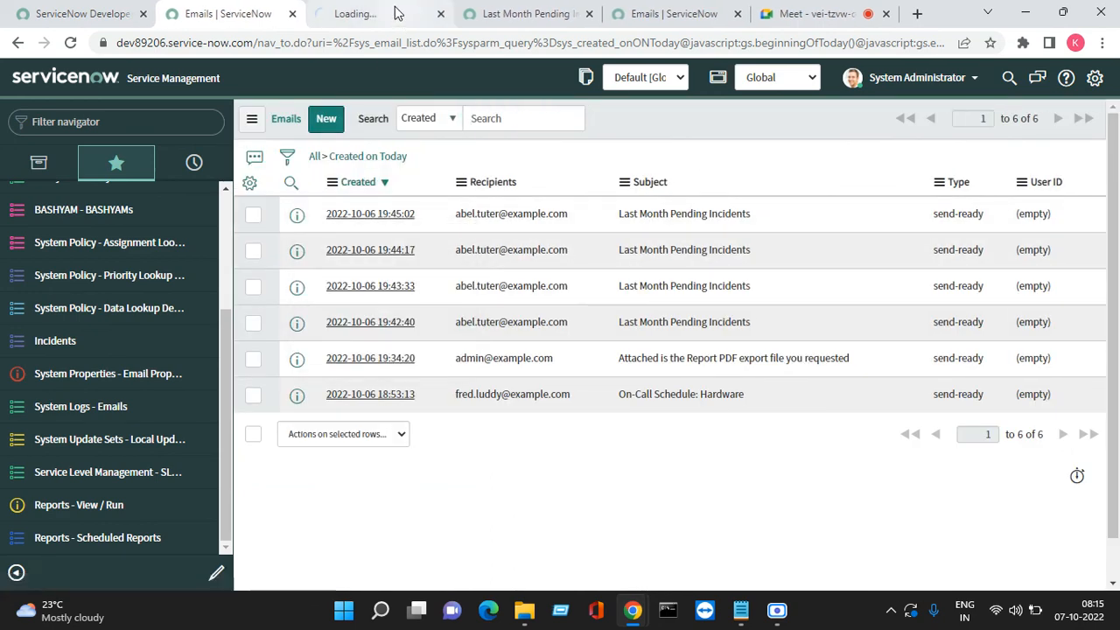
pyautogui.click(393, 12)
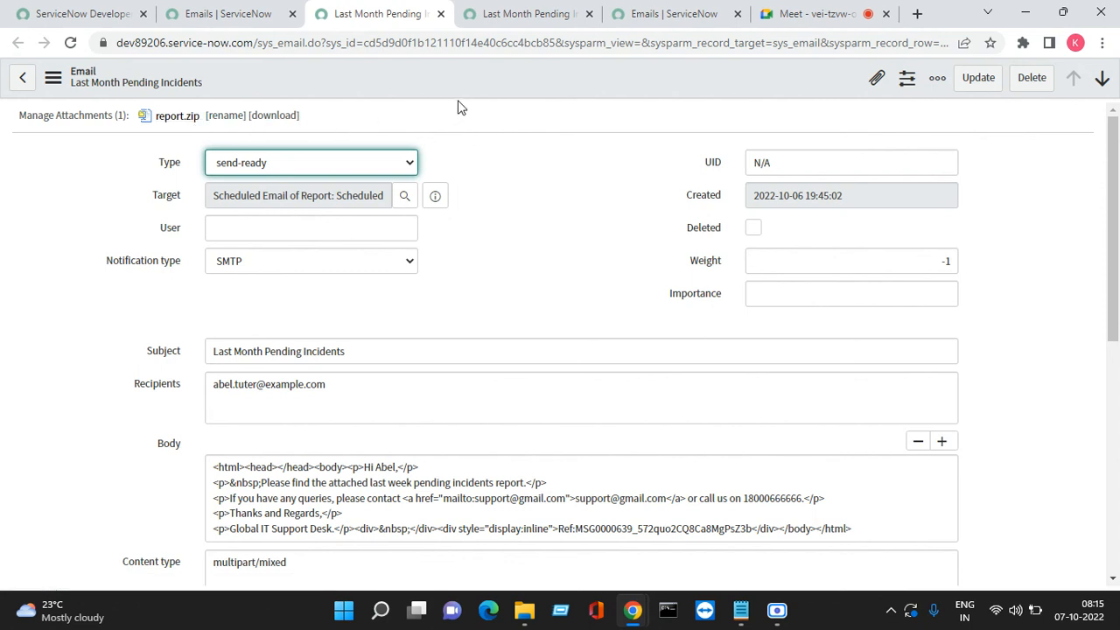
# Compare with the 19:44:17 email record, whose attachment is the unzipped Pending incidents report
pyautogui.scroll(-4, 523, 219)
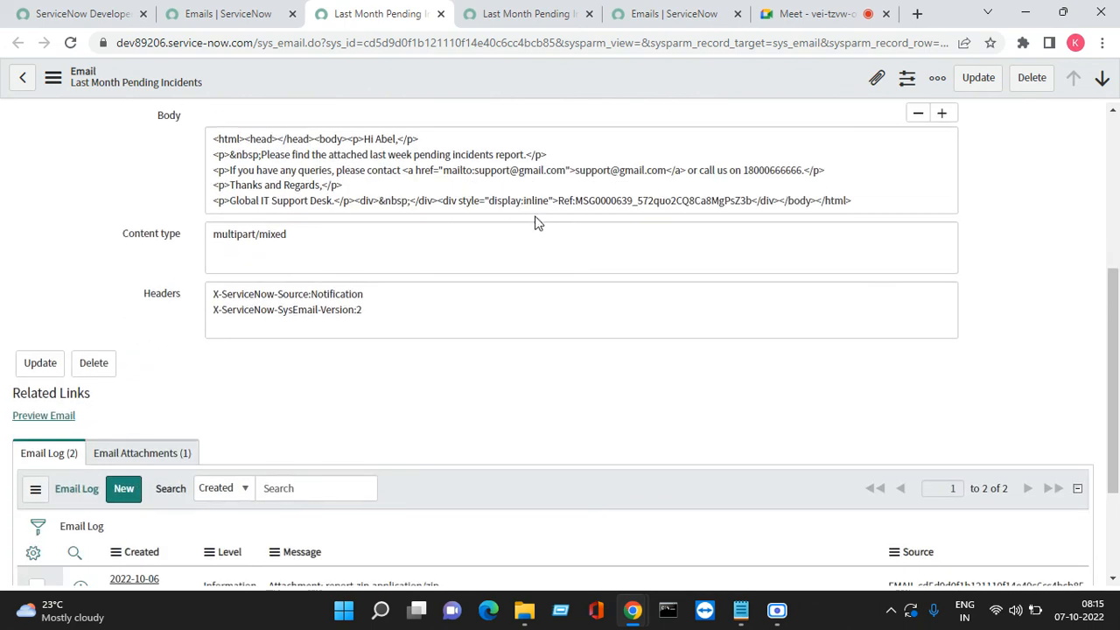
pyautogui.scroll(4, 522, 214)
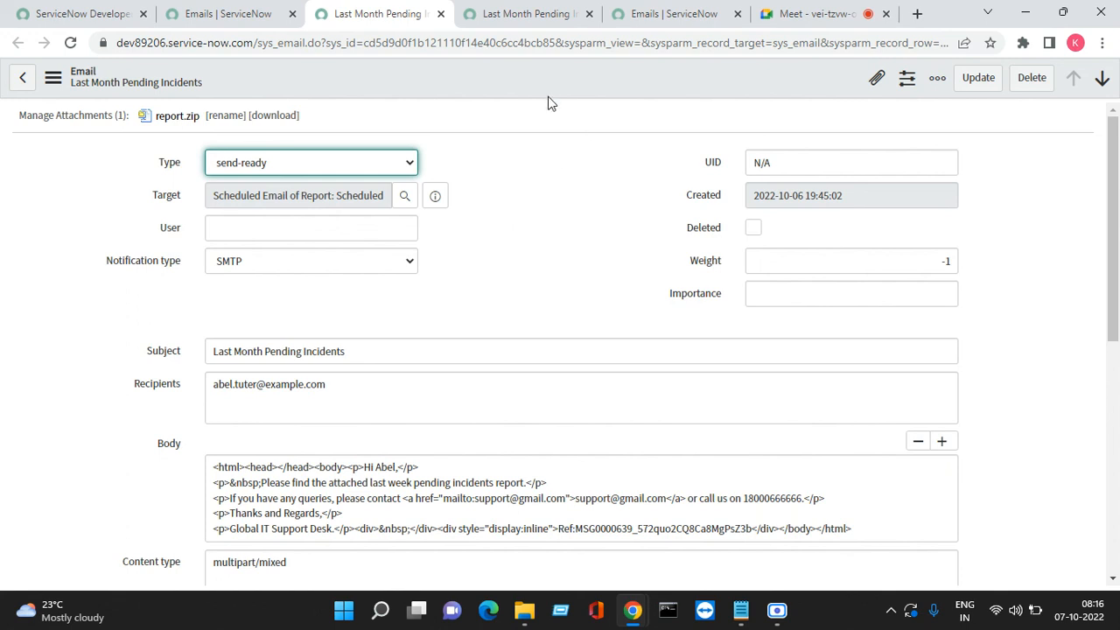
pyautogui.click(533, 16)
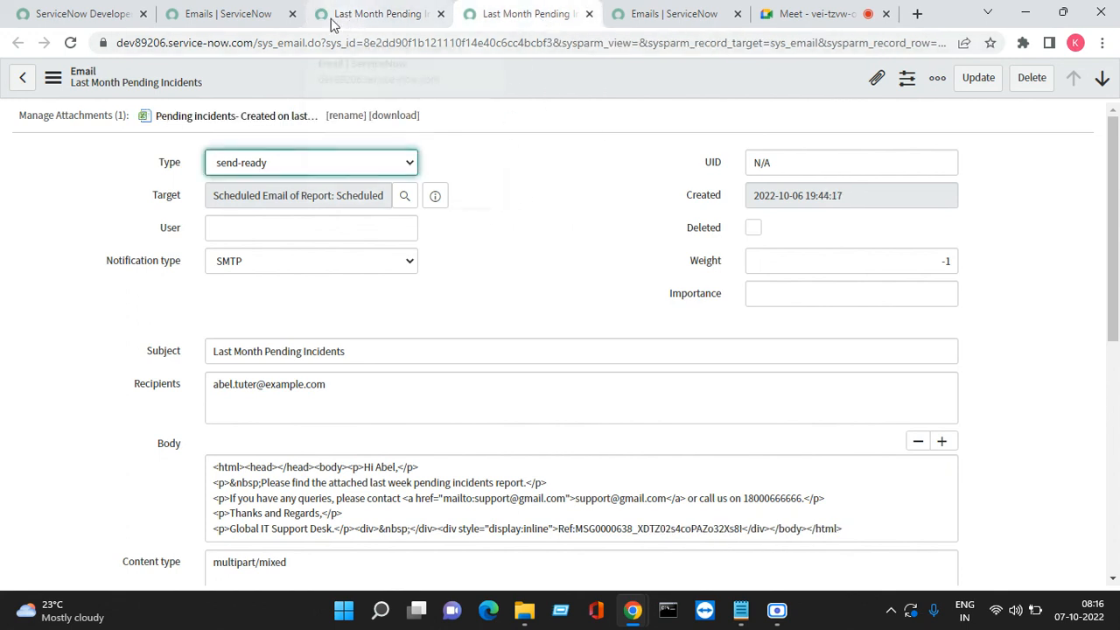
# Open the weekly Pending incidents scheduled email record in a new tab and close the email tabs
pyautogui.click(245, 16)
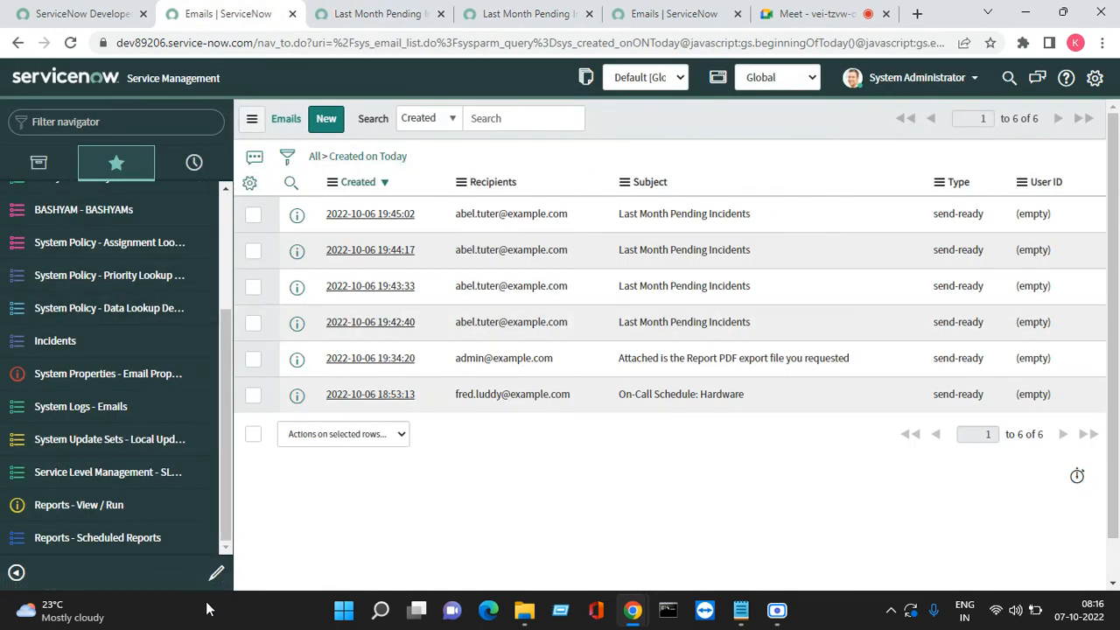
pyautogui.click(127, 551)
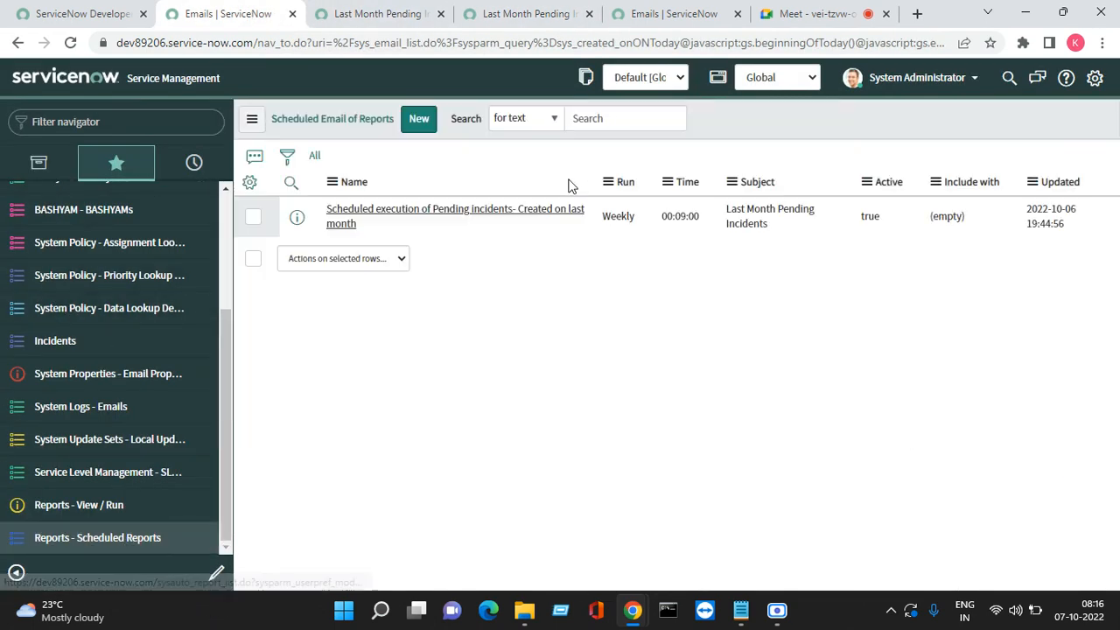
pyautogui.rightClick(299, 217)
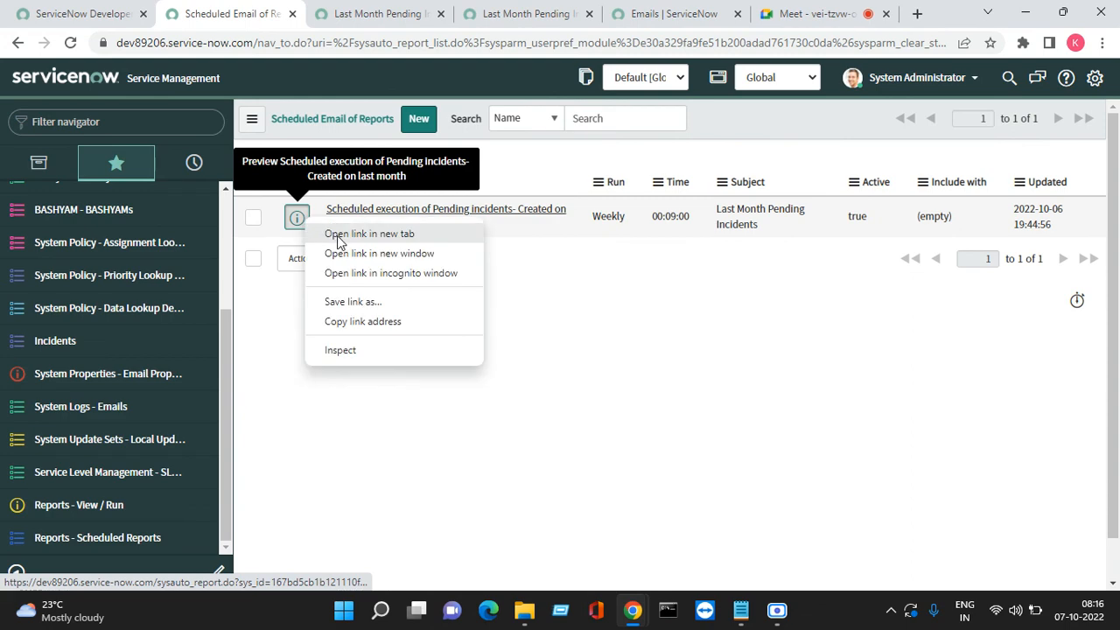
pyautogui.click(368, 232)
pyautogui.click(464, 14)
pyautogui.click(504, 14)
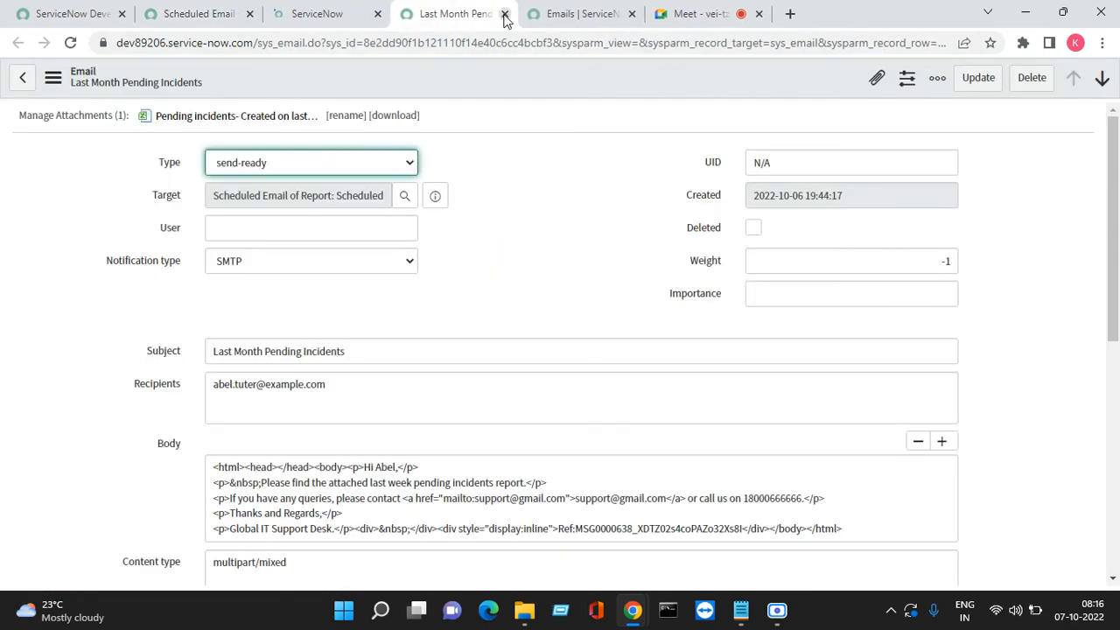
pyautogui.click(504, 14)
pyautogui.click(504, 14)
# Inspect the record's empty Included in Email list, then return to the Scheduled Email of Reports list
pyautogui.click(328, 14)
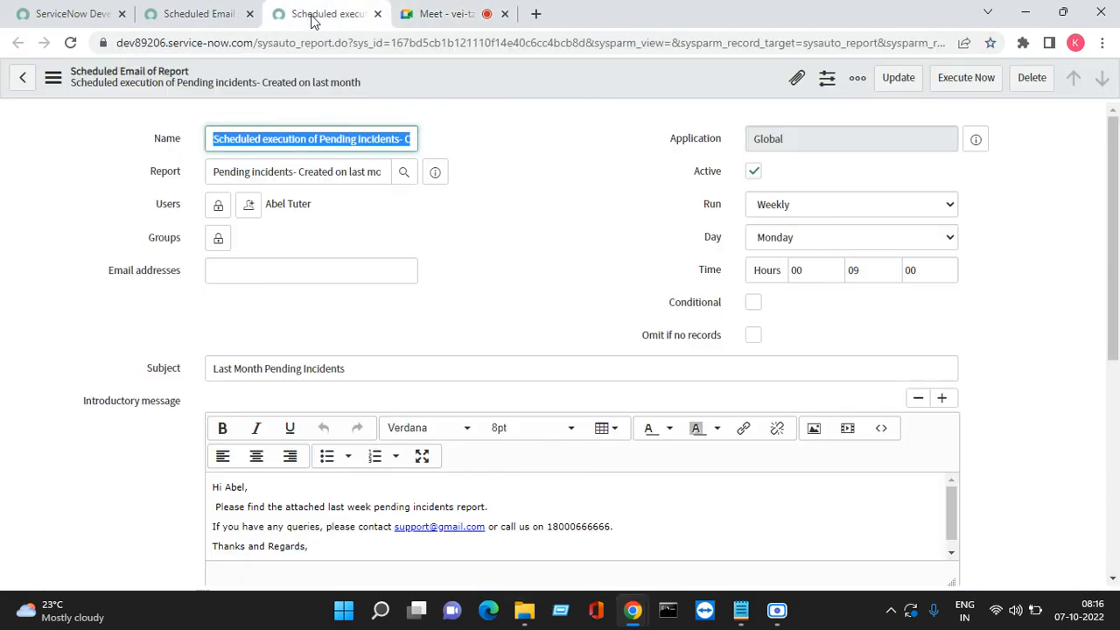
pyautogui.scroll(-5, 498, 213)
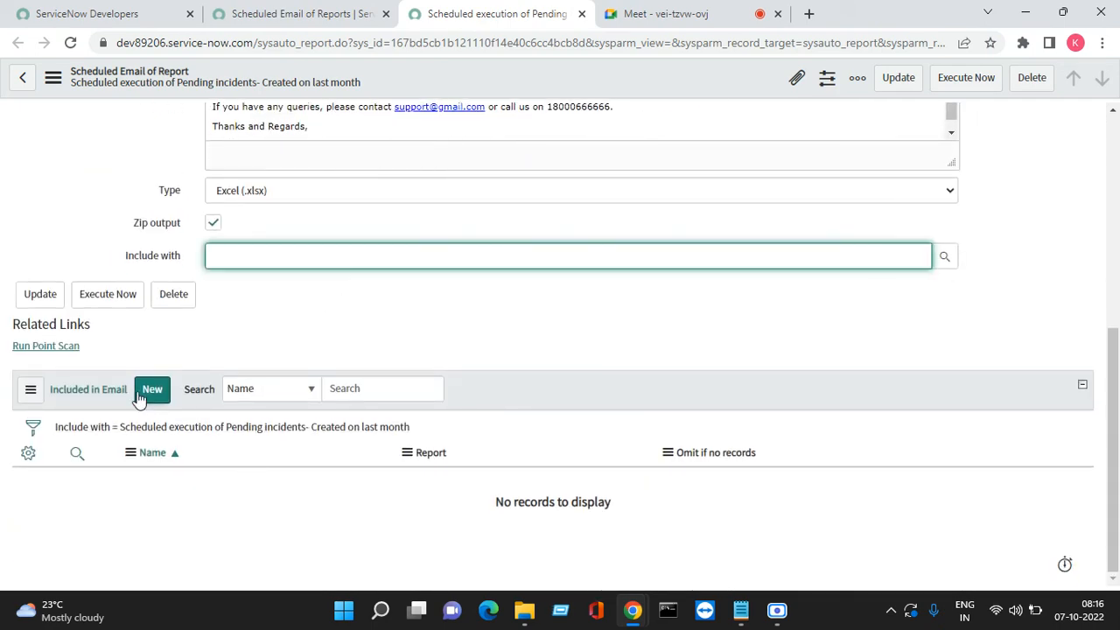
pyautogui.moveTo(50, 414); pyautogui.dragTo(125, 412)
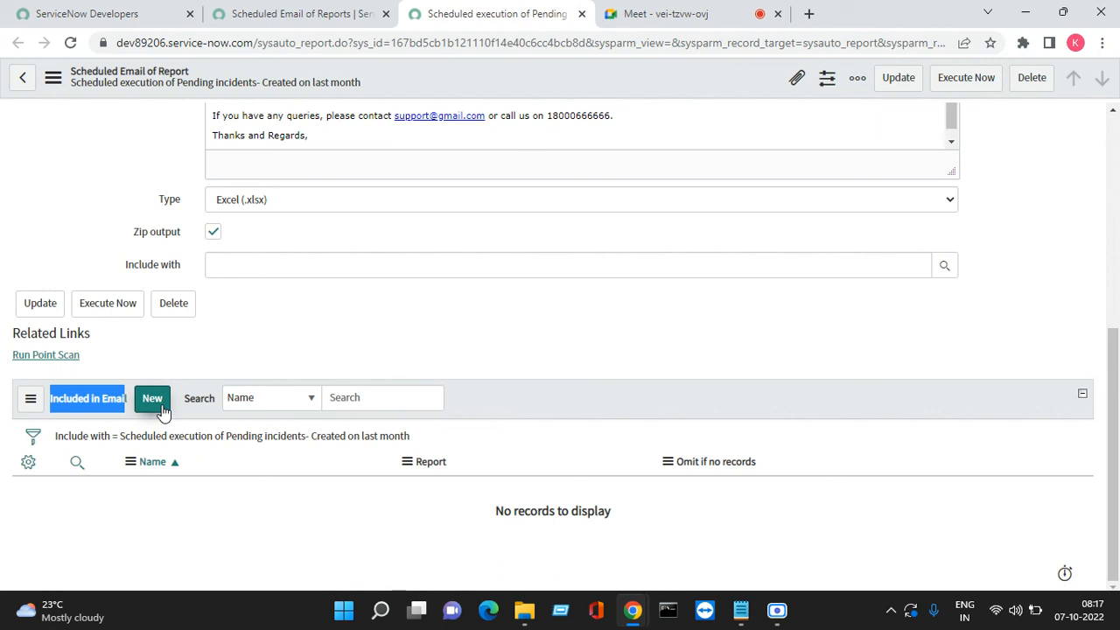
pyautogui.click(298, 14)
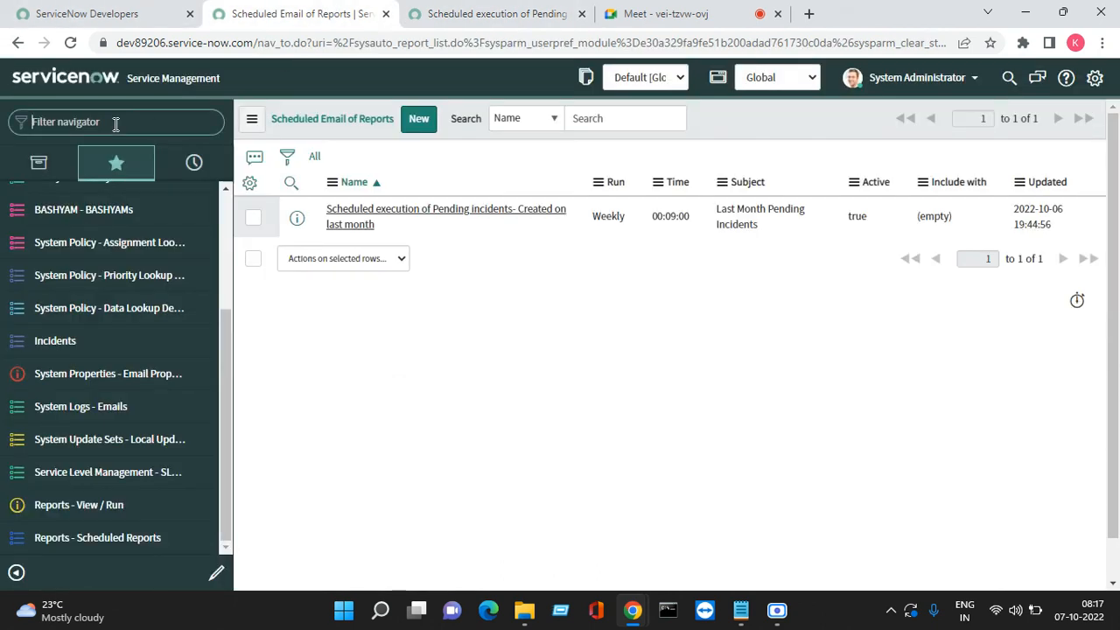
# Filter the navigator for 'report' and open Reports > View / Run
pyautogui.write('rpoe')
pyautogui.press('BackSpace')
pyautogui.press('BackSpace')
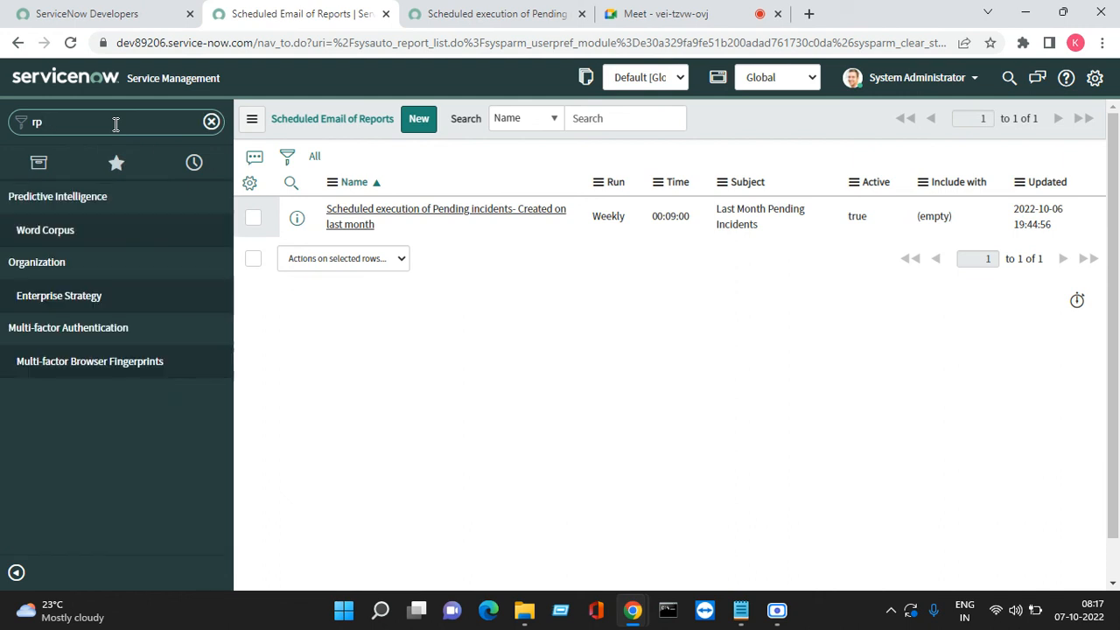
pyautogui.press('BackSpace')
pyautogui.write('eport')
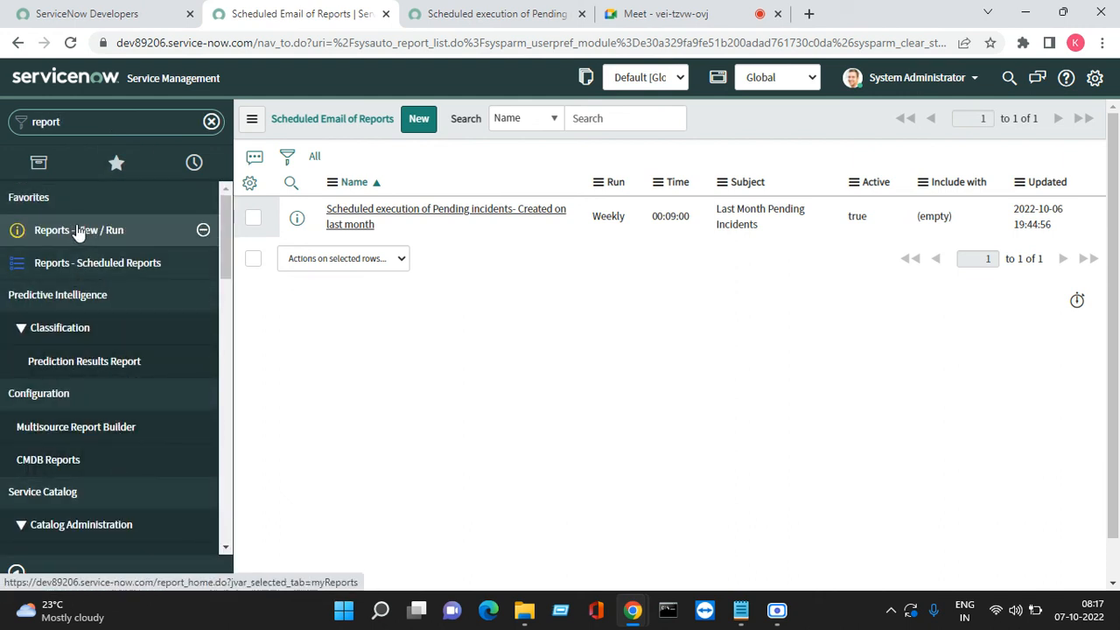
pyautogui.click(78, 230)
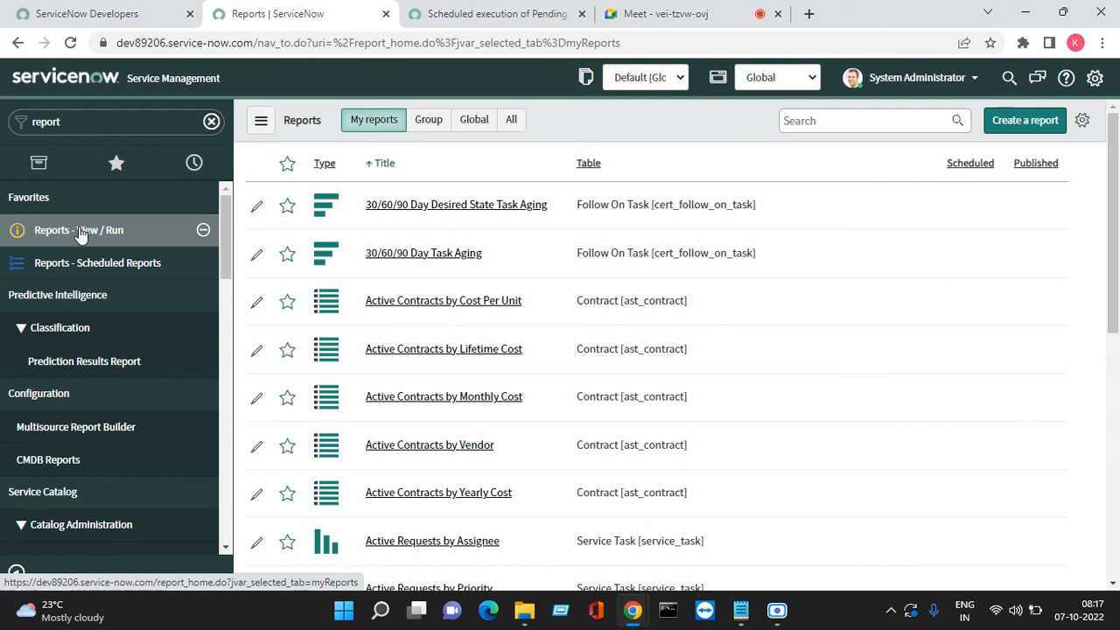
# Show All reports and search 'pending' to filter to Pending incidents- Created on last month
pyautogui.click(511, 120)
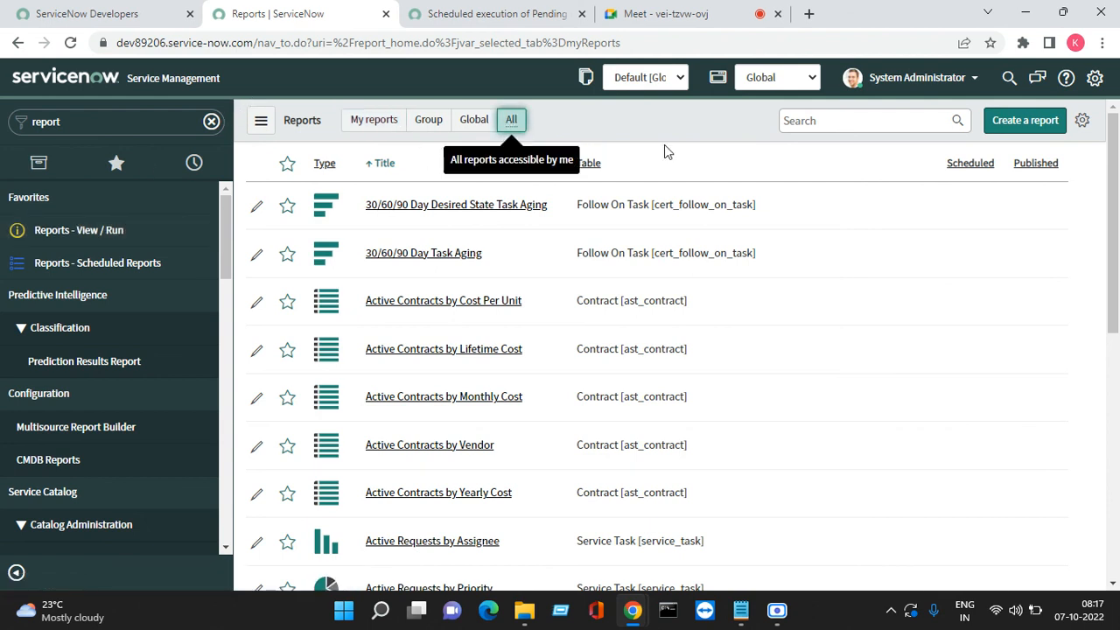
pyautogui.click(829, 119)
pyautogui.write('pendi')
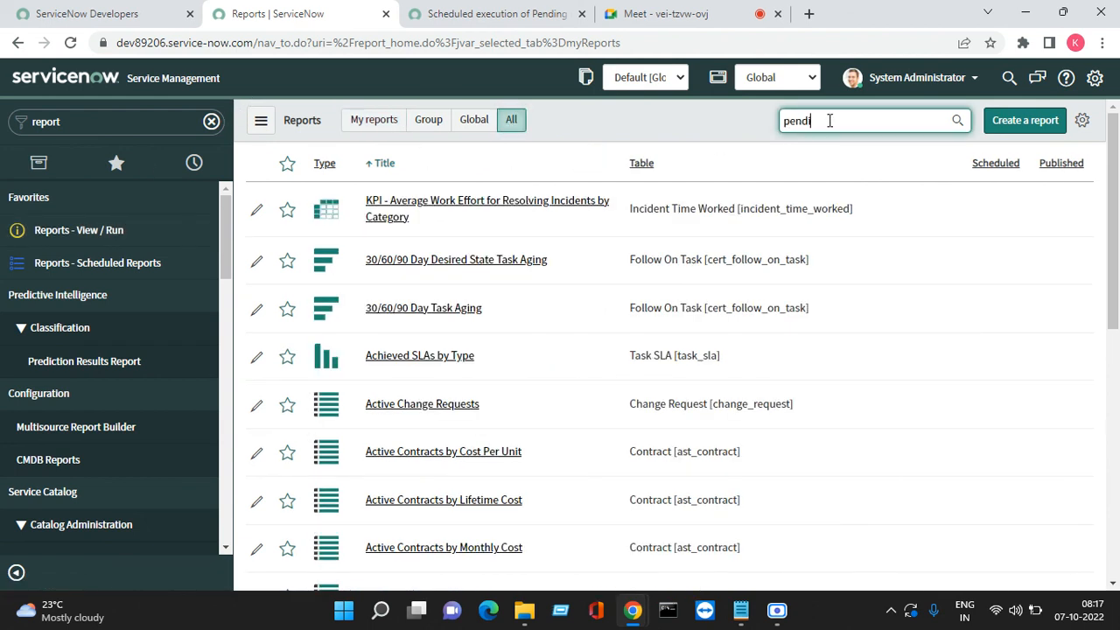
pyautogui.write('ng')
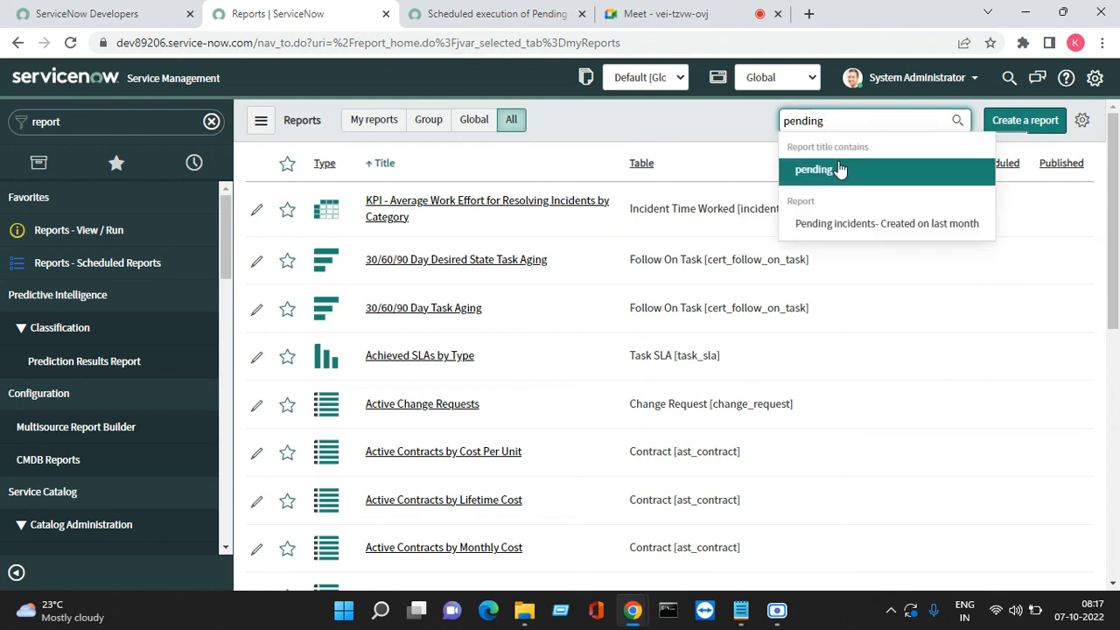
pyautogui.click(875, 221)
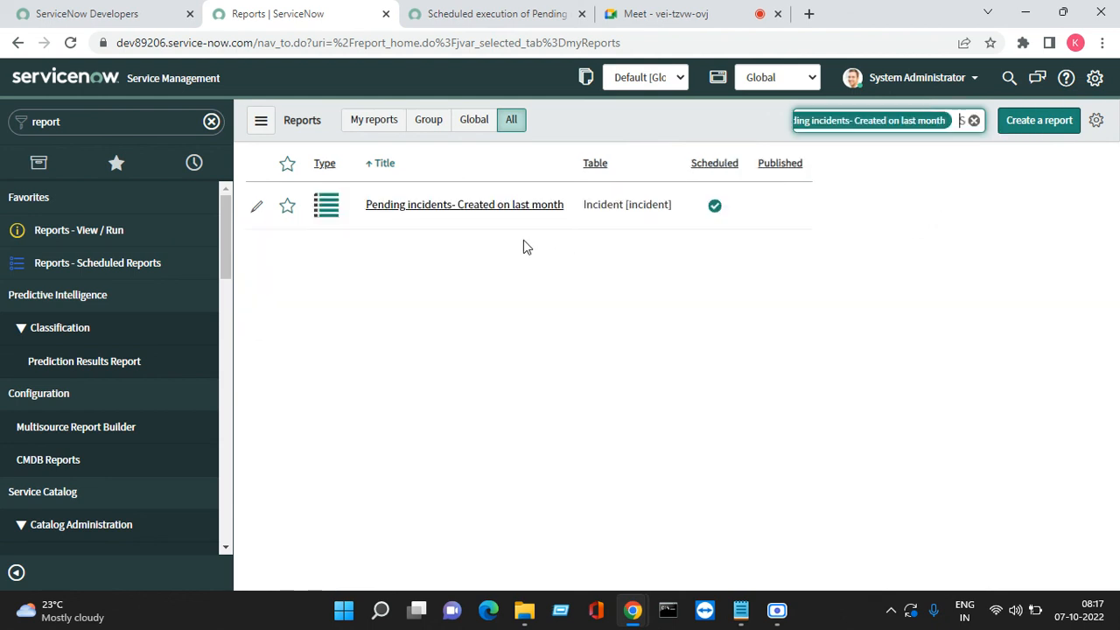
# Open the Pending incidents- Created on last month report in the builder and browse its visualization types
pyautogui.click(482, 206)
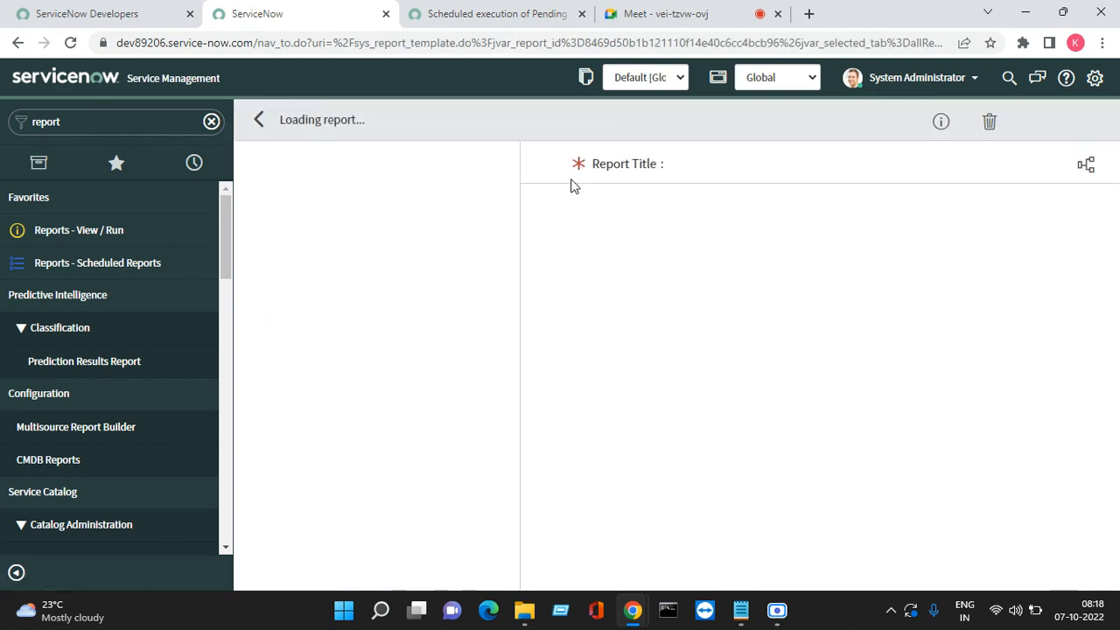
pyautogui.click(344, 168)
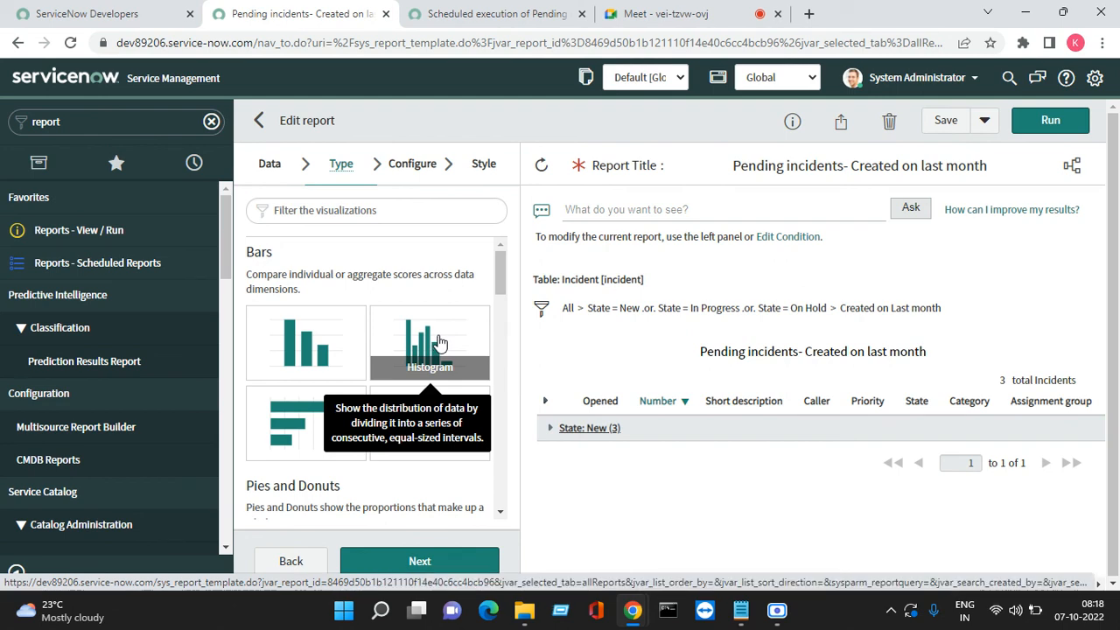
pyautogui.scroll(-2, 439, 341)
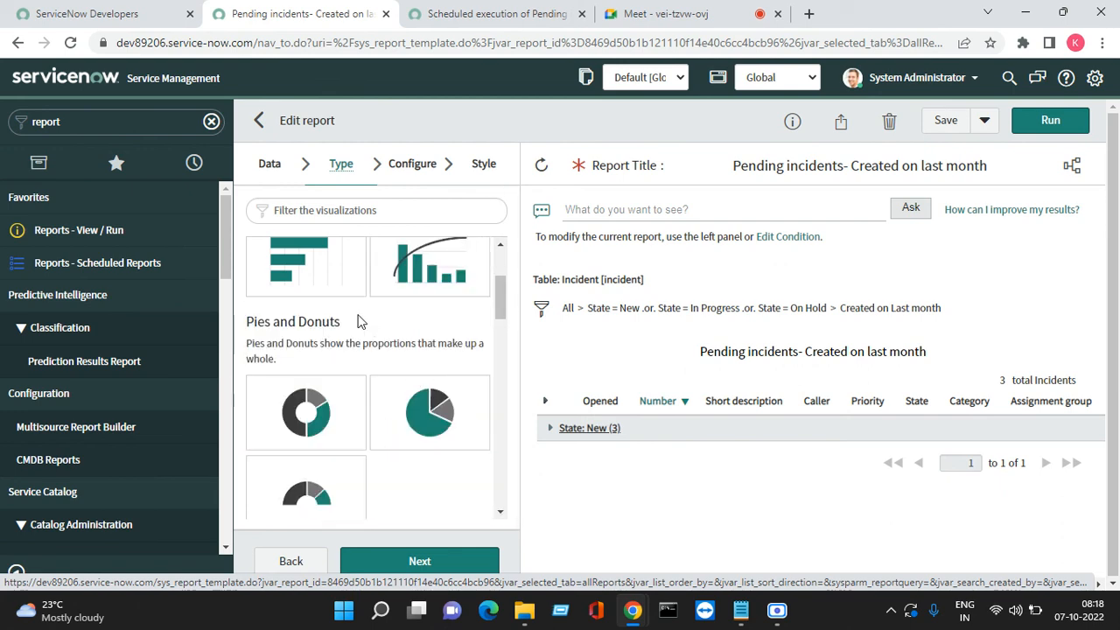
pyautogui.scroll(-1, 446, 443)
pyautogui.scroll(-8, 390, 436)
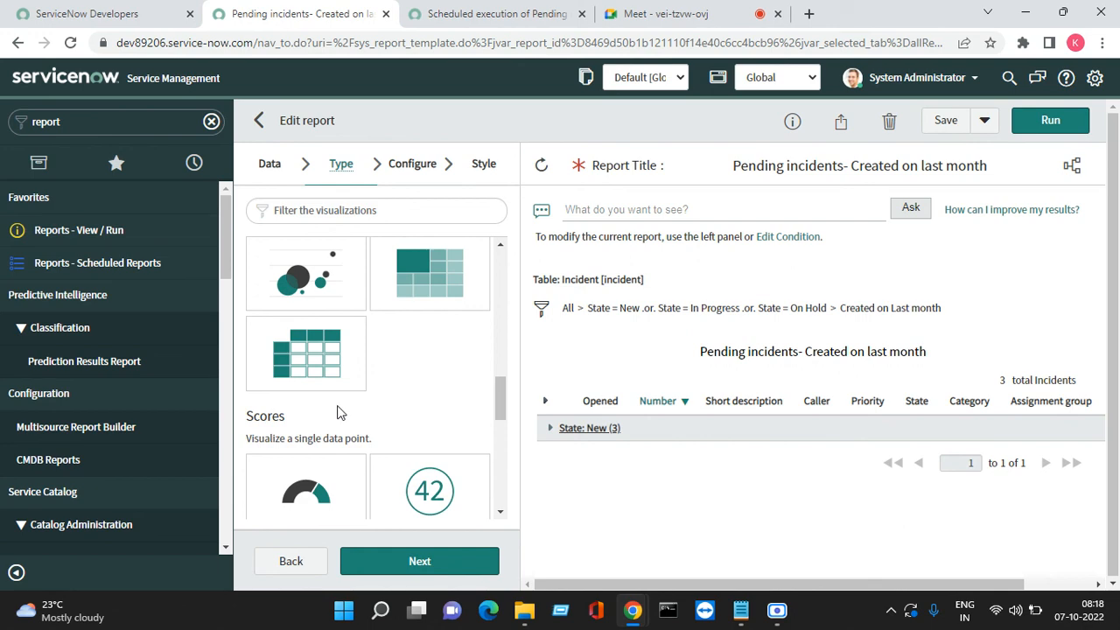
pyautogui.click(477, 16)
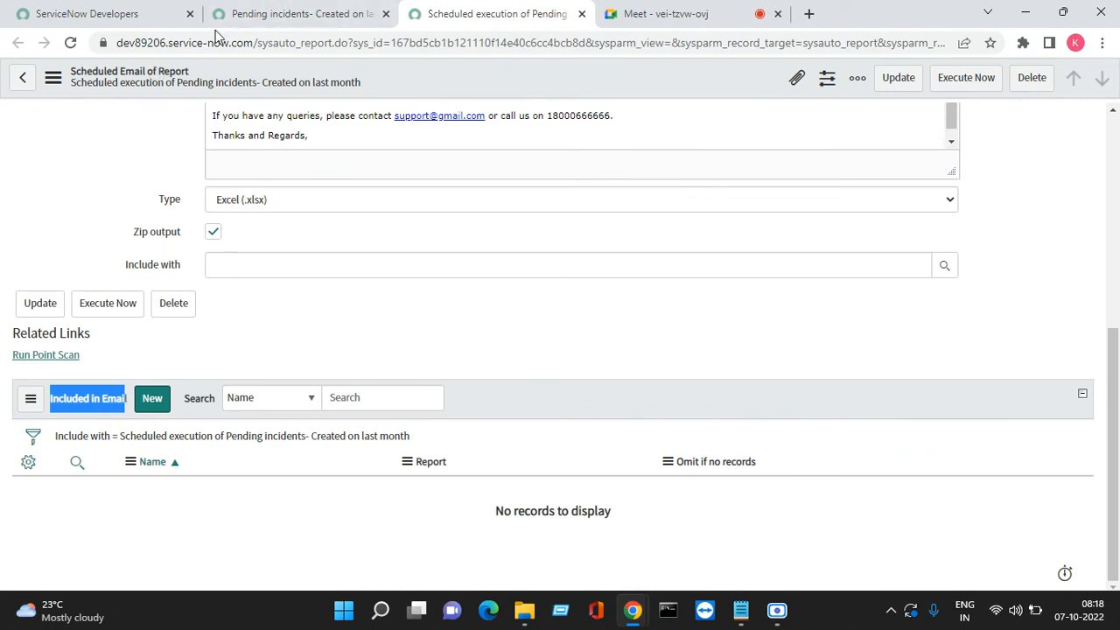
# Start a new Scheduled Email of Report from the Included in Email list and select its Report field
pyautogui.click(302, 14)
pyautogui.scroll(5, 308, 311)
pyautogui.scroll(5, 308, 312)
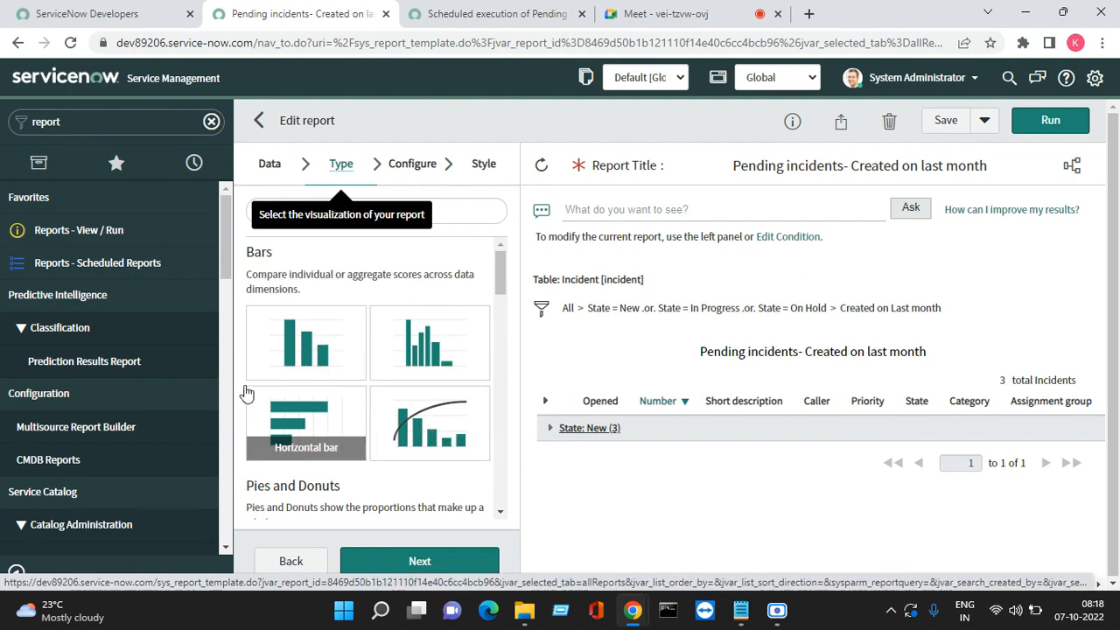
pyautogui.click(475, 15)
pyautogui.click(268, 268)
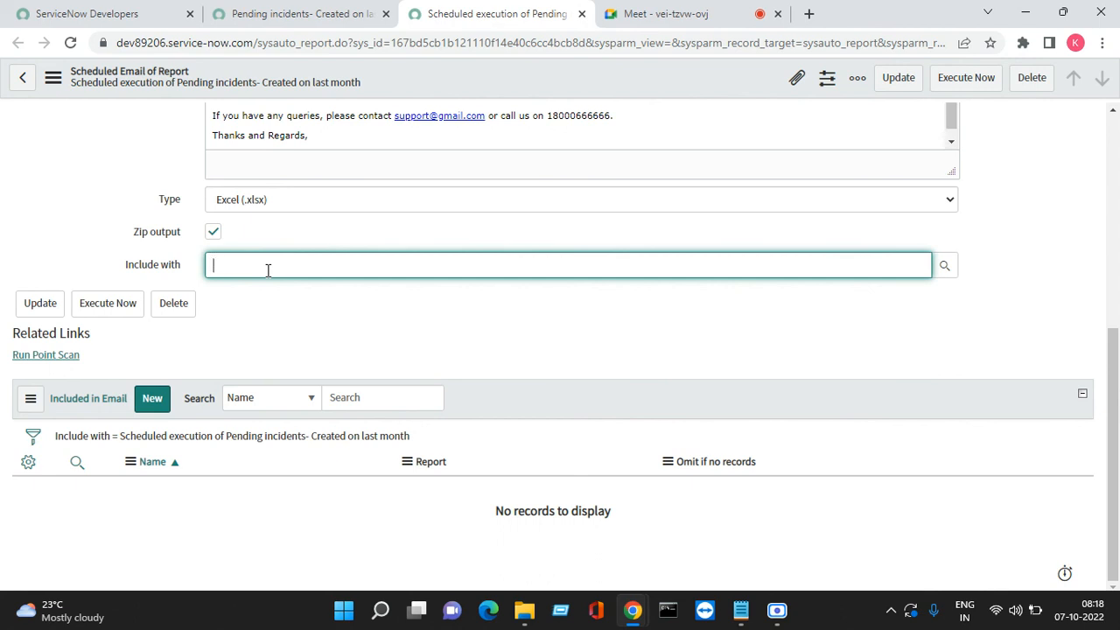
pyautogui.click(158, 404)
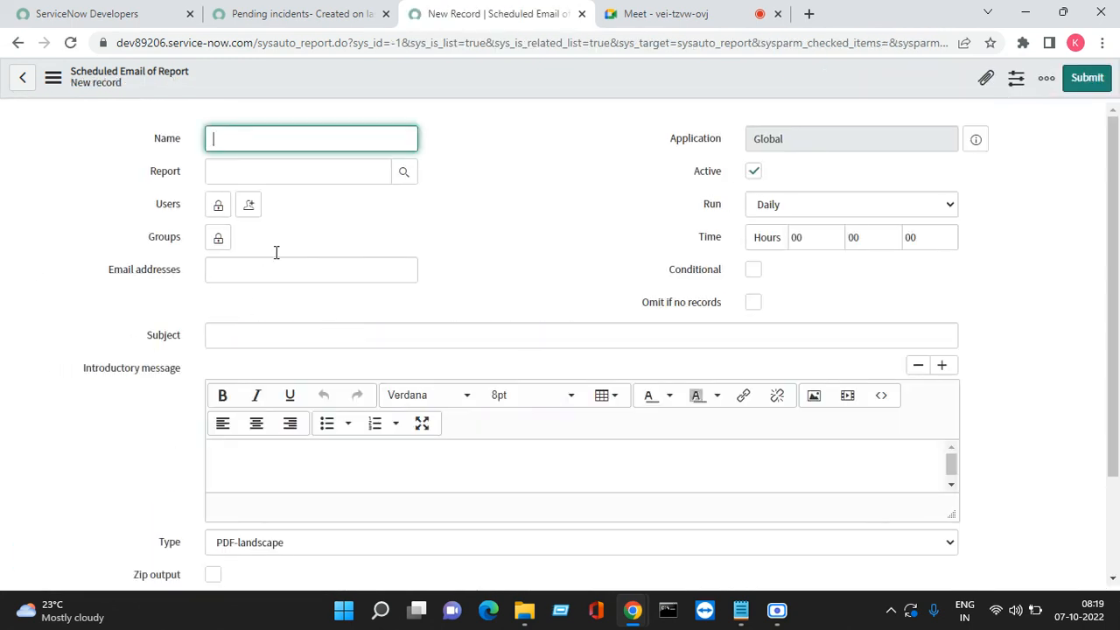
pyautogui.click(292, 175)
pyautogui.click(648, 15)
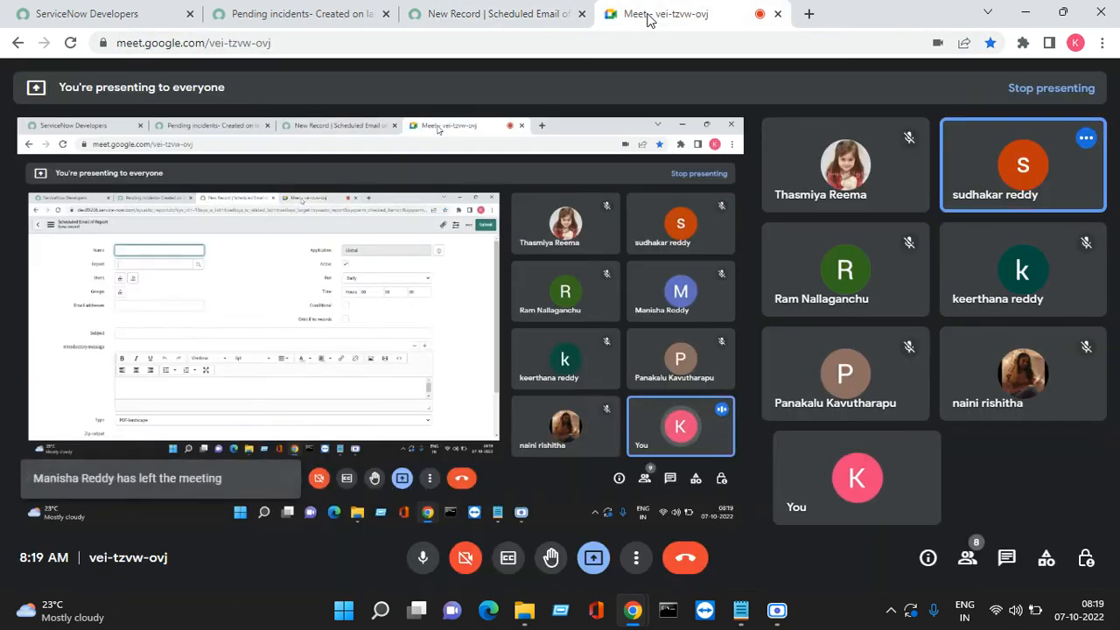
# Switch between the new record and Google Meet, then open Windows quick settings showing 39% battery
pyautogui.click(497, 13)
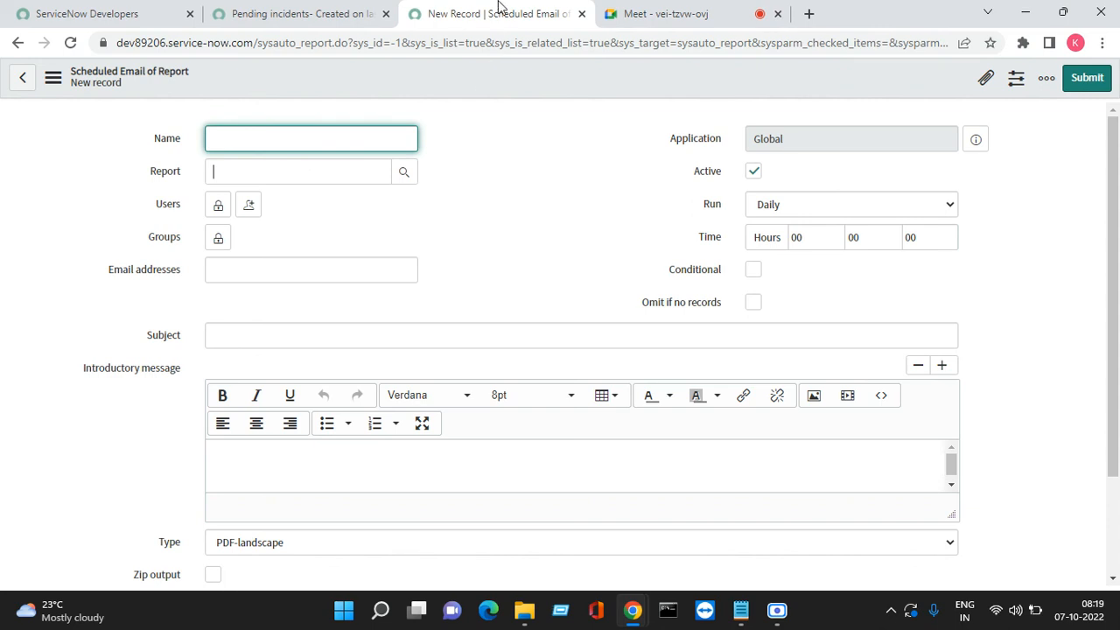
pyautogui.click(670, 15)
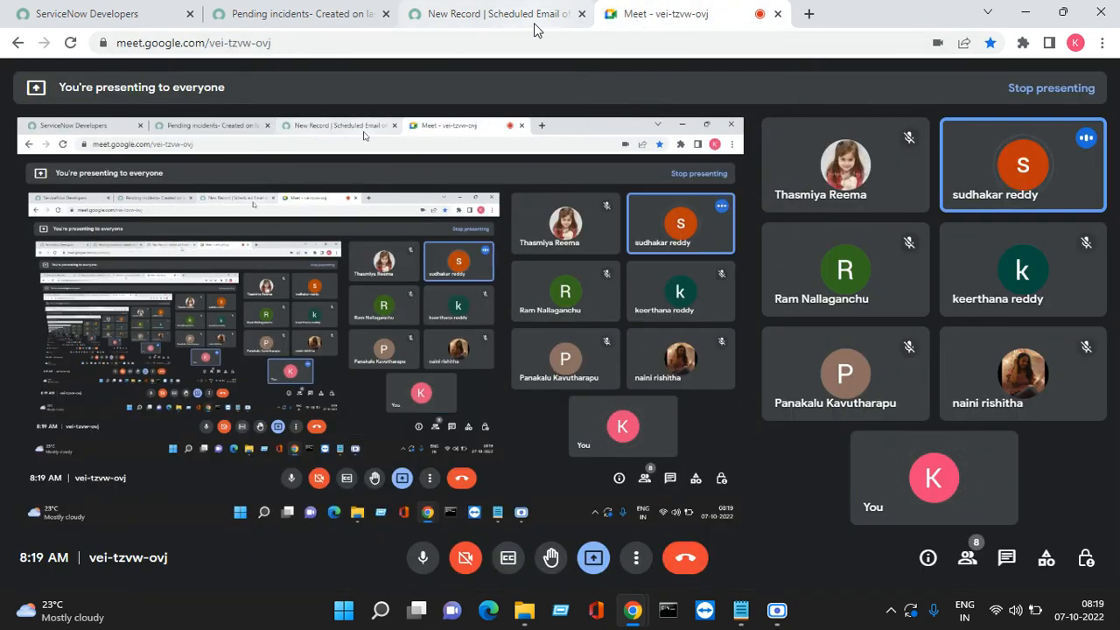
pyautogui.click(490, 14)
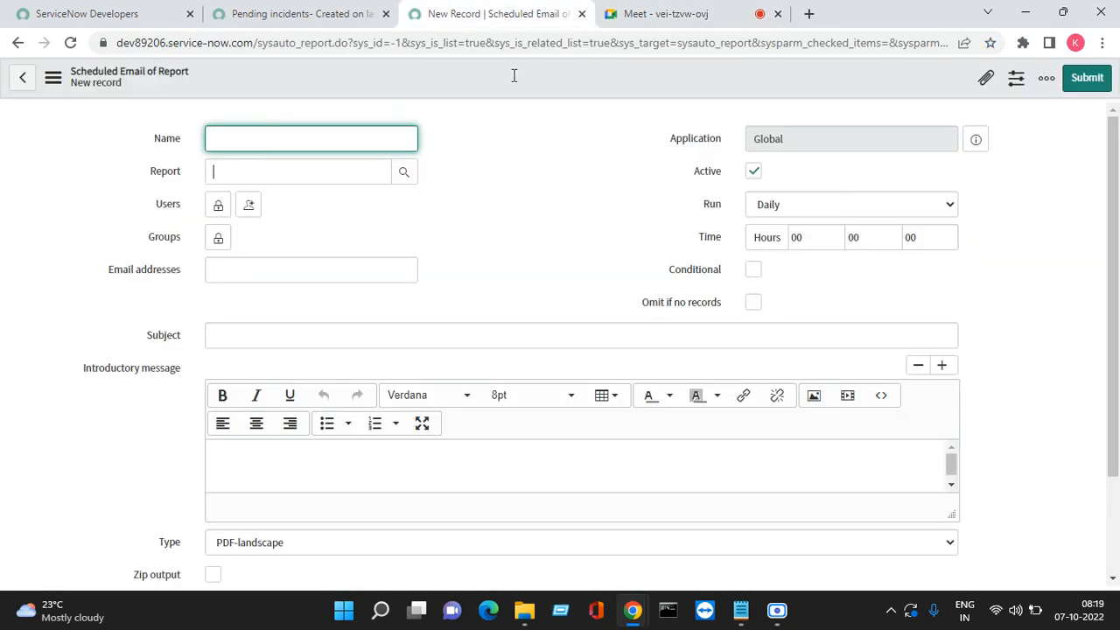
pyautogui.click(676, 14)
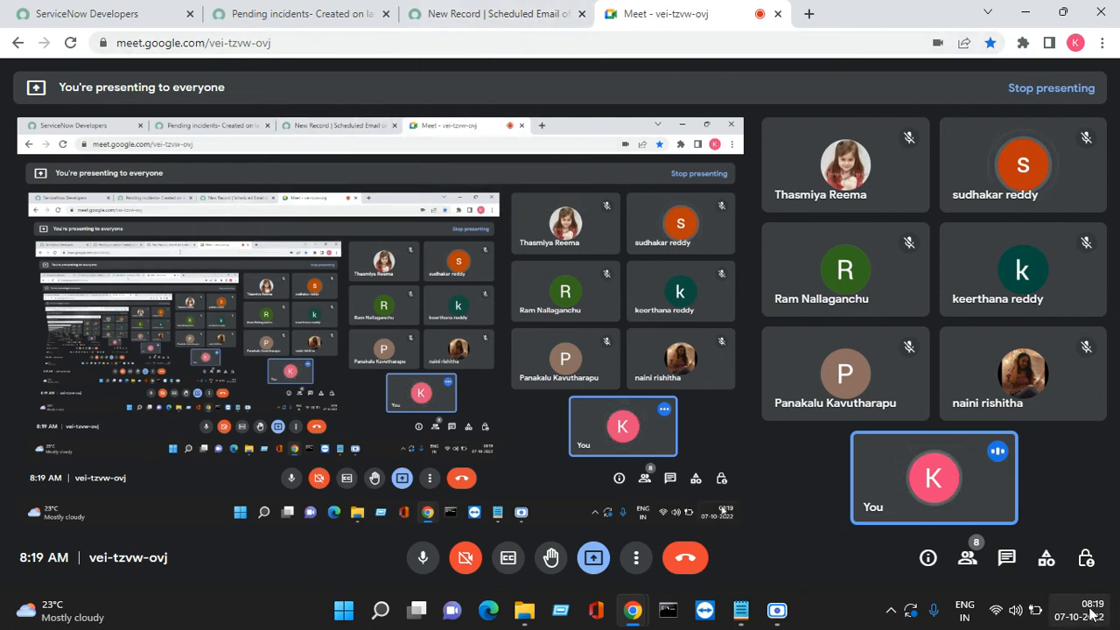
pyautogui.click(995, 615)
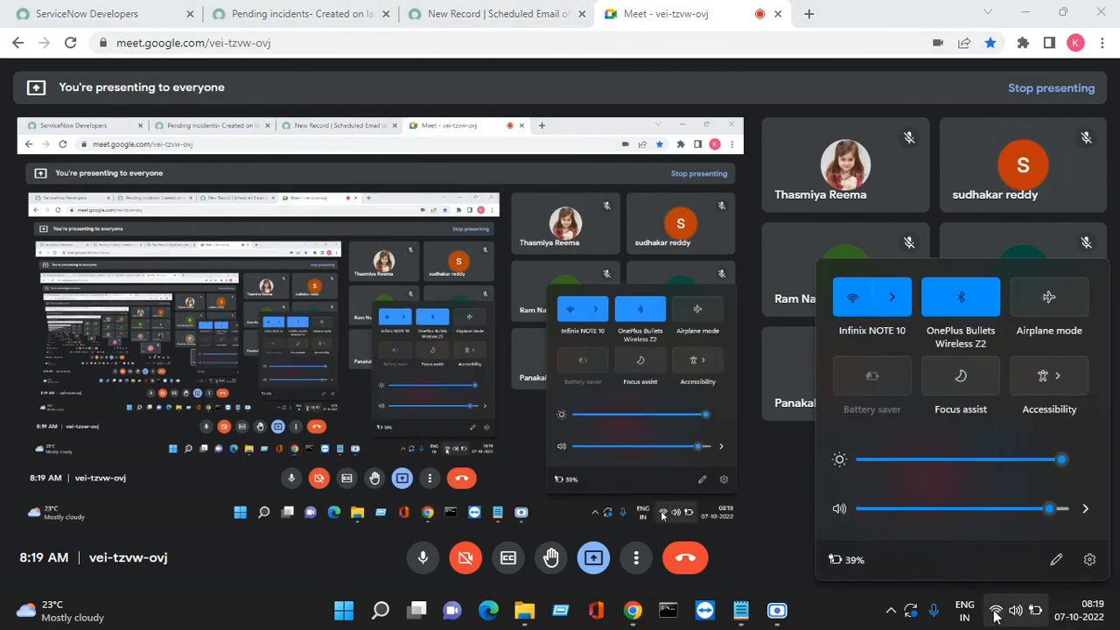
# Switch the PC's Wi-Fi from Infinix NOTE 10 to another secured network via Quick Settings
pyautogui.click(995, 615)
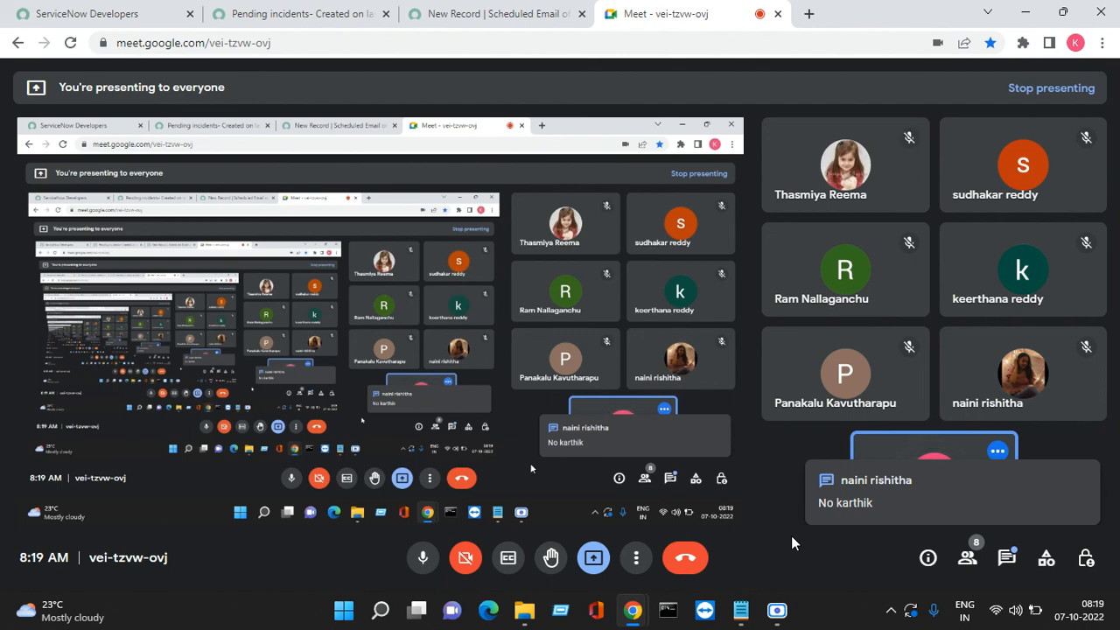
pyautogui.click(1015, 610)
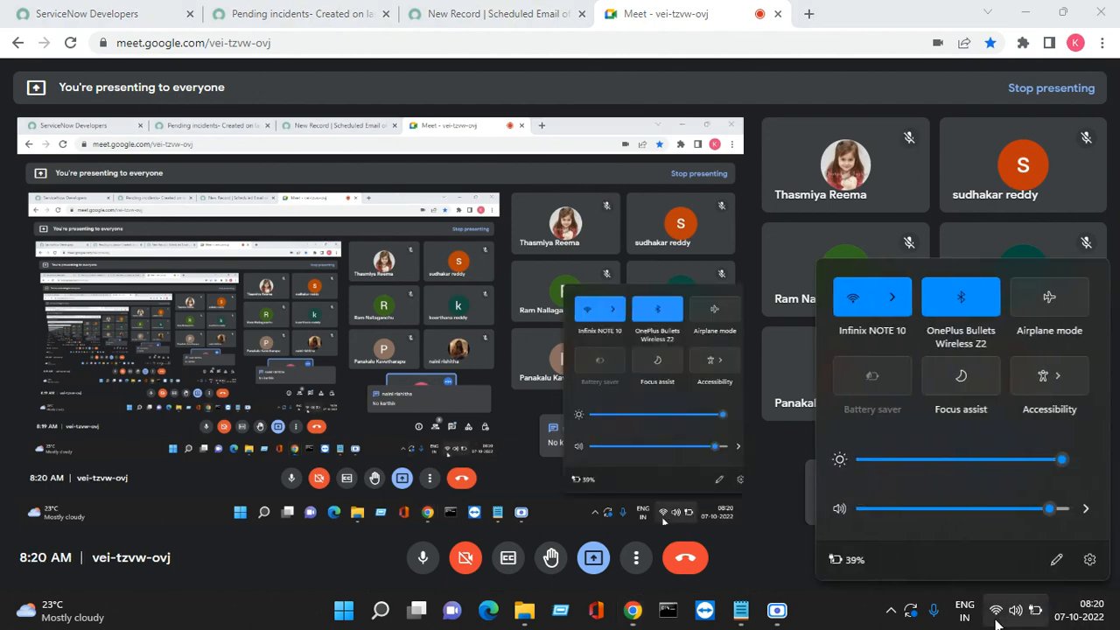
pyautogui.click(893, 298)
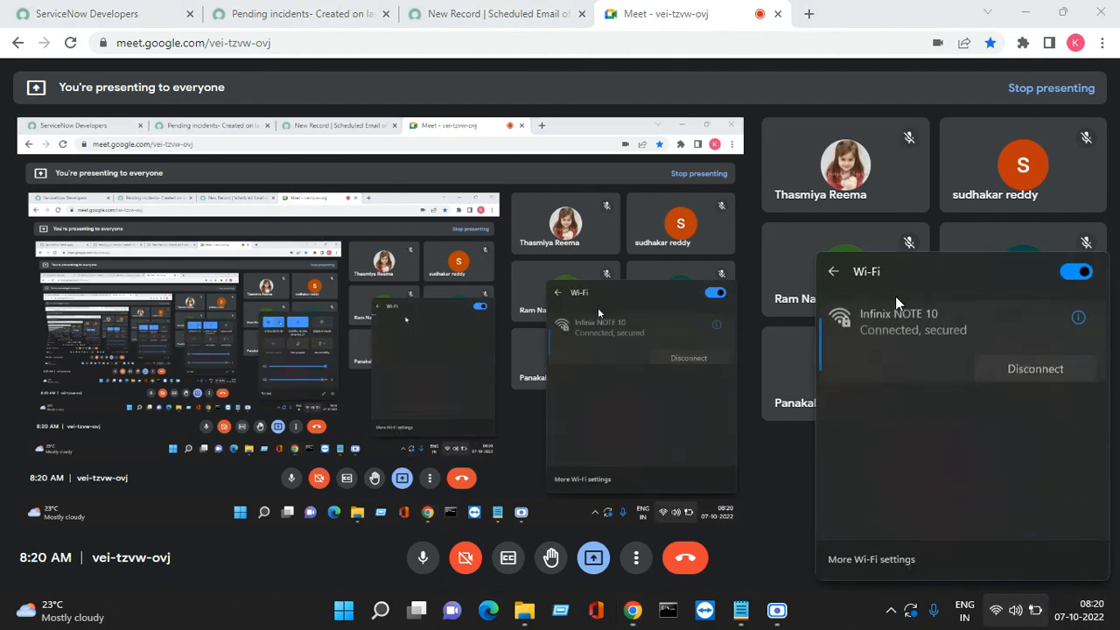
pyautogui.click(971, 446)
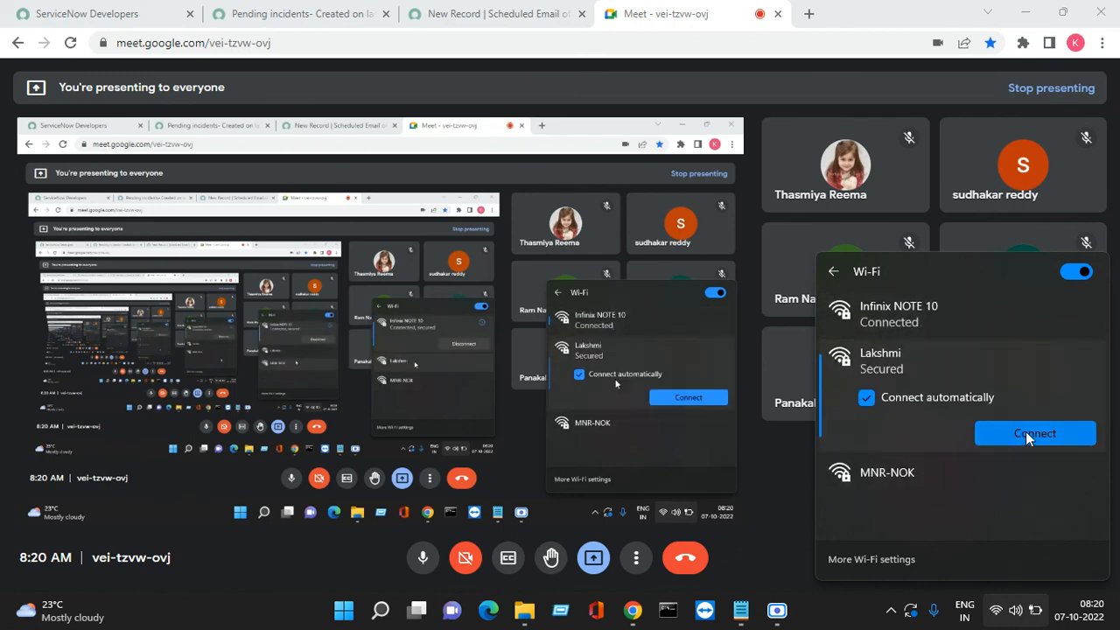
pyautogui.click(1033, 431)
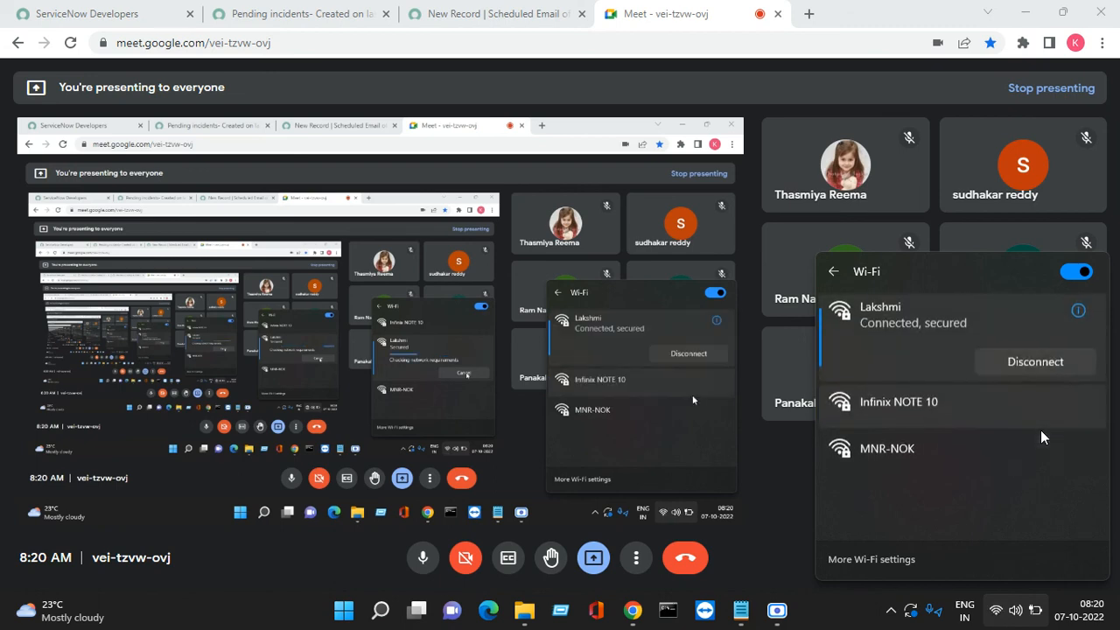
pyautogui.click(753, 465)
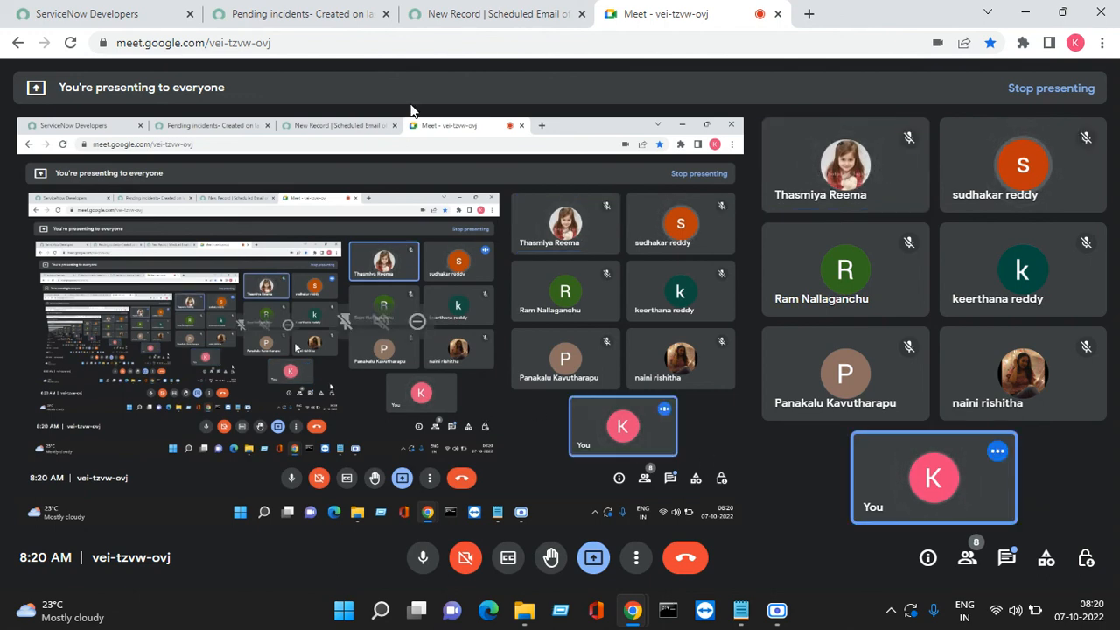
# Close the blank New Record tab and return to the Pending incidents- Created on last month editor
pyautogui.click(481, 15)
pyautogui.click(581, 14)
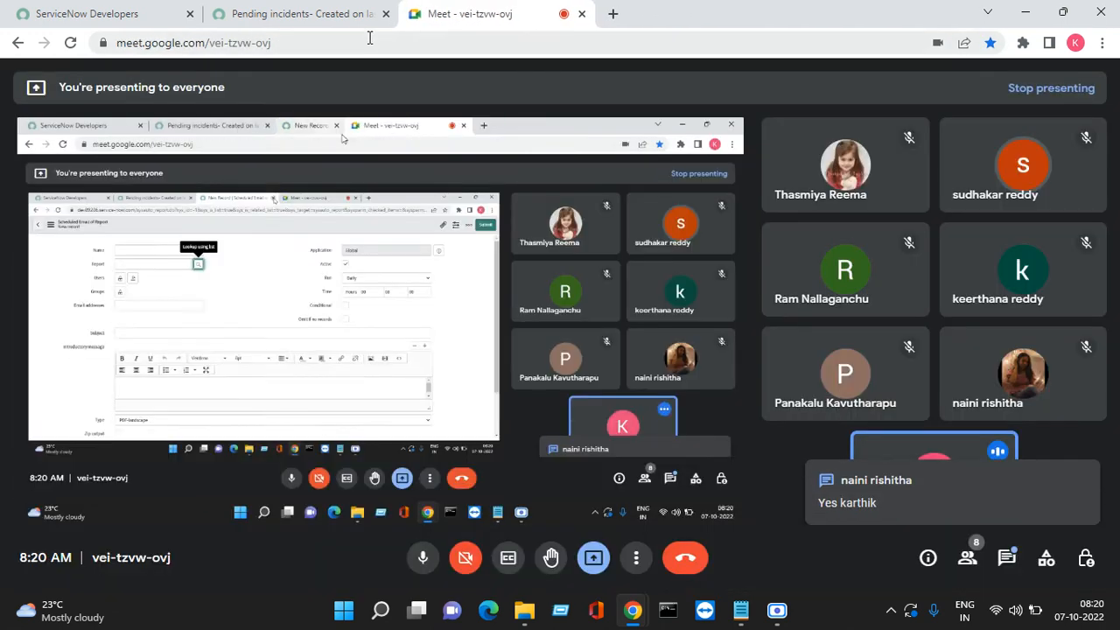
pyautogui.click(300, 16)
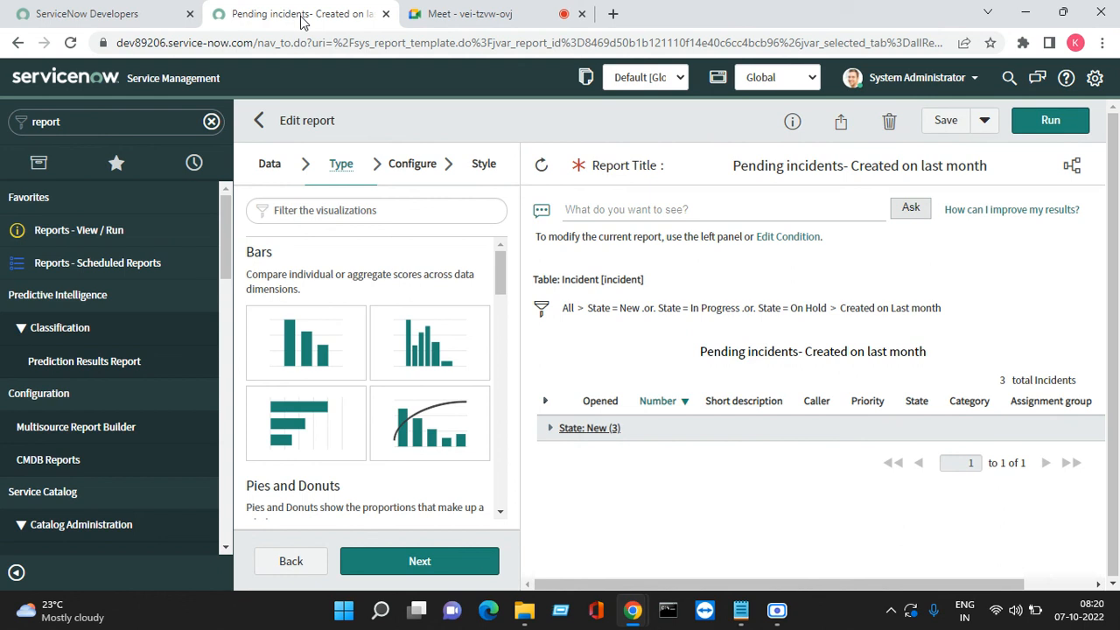
# Open Scheduled Reports in a new tab and open the Pending incidents scheduled email record
pyautogui.rightClick(79, 263)
pyautogui.click(120, 277)
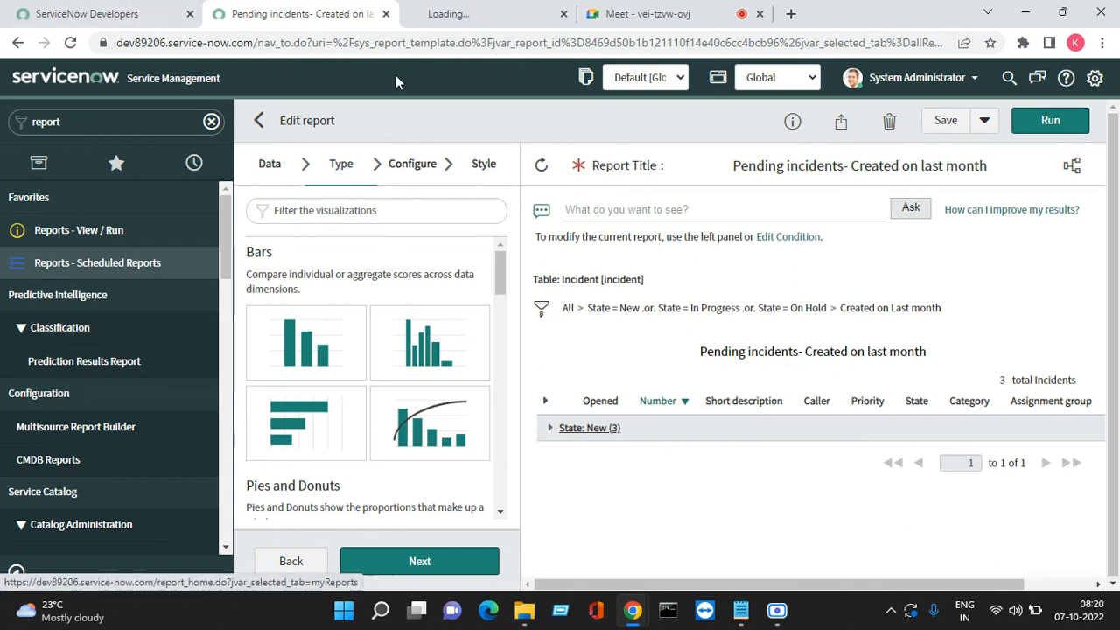
pyautogui.click(510, 10)
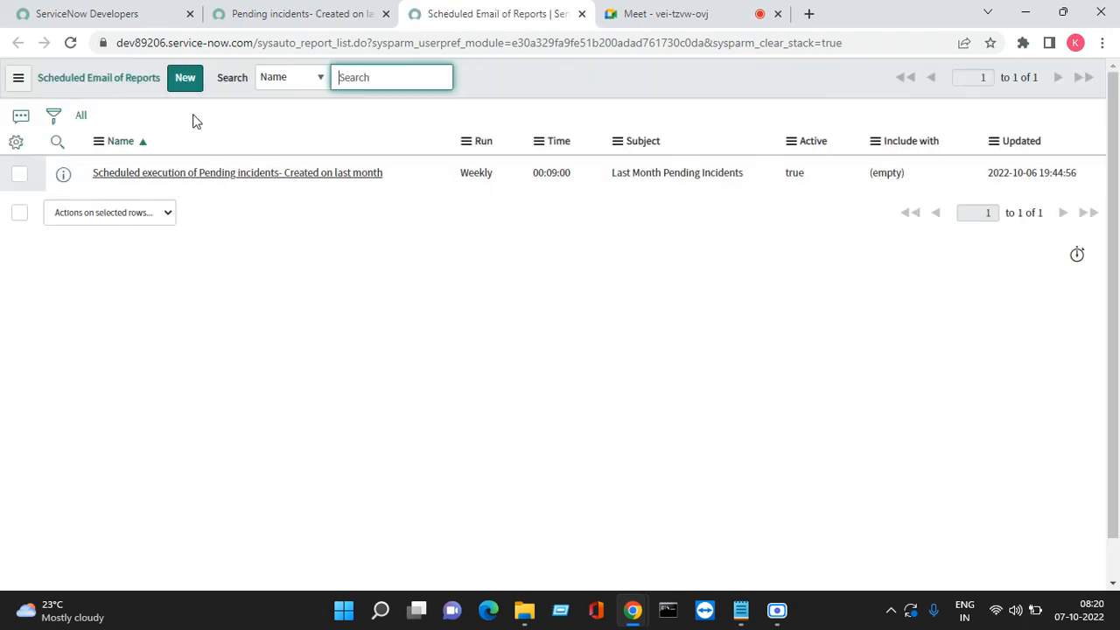
pyautogui.click(221, 175)
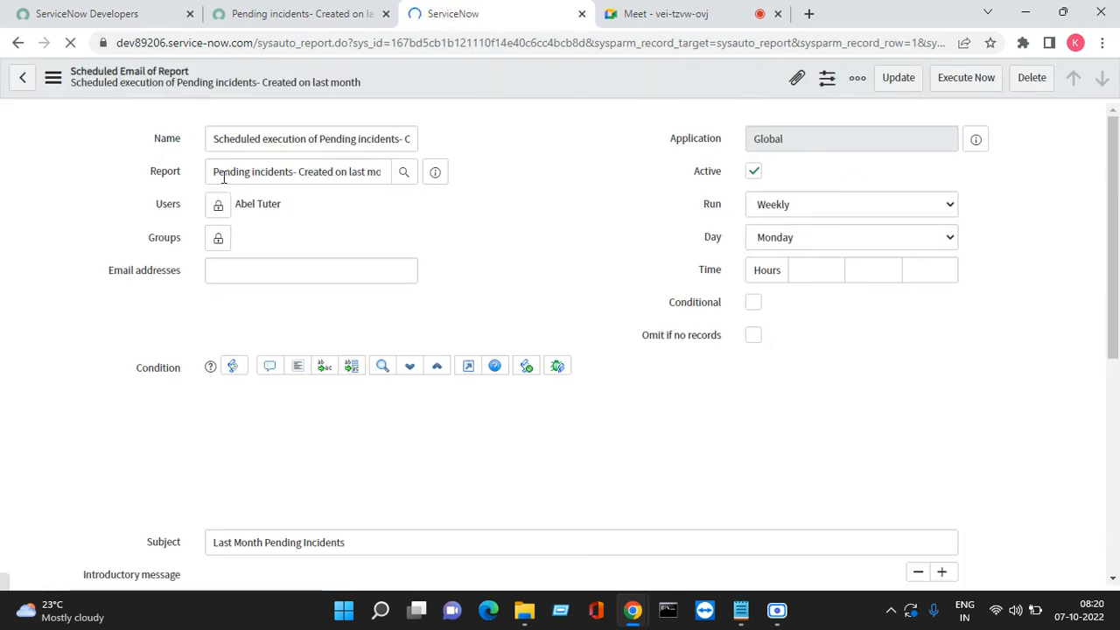
pyautogui.scroll(-10, 500, 350)
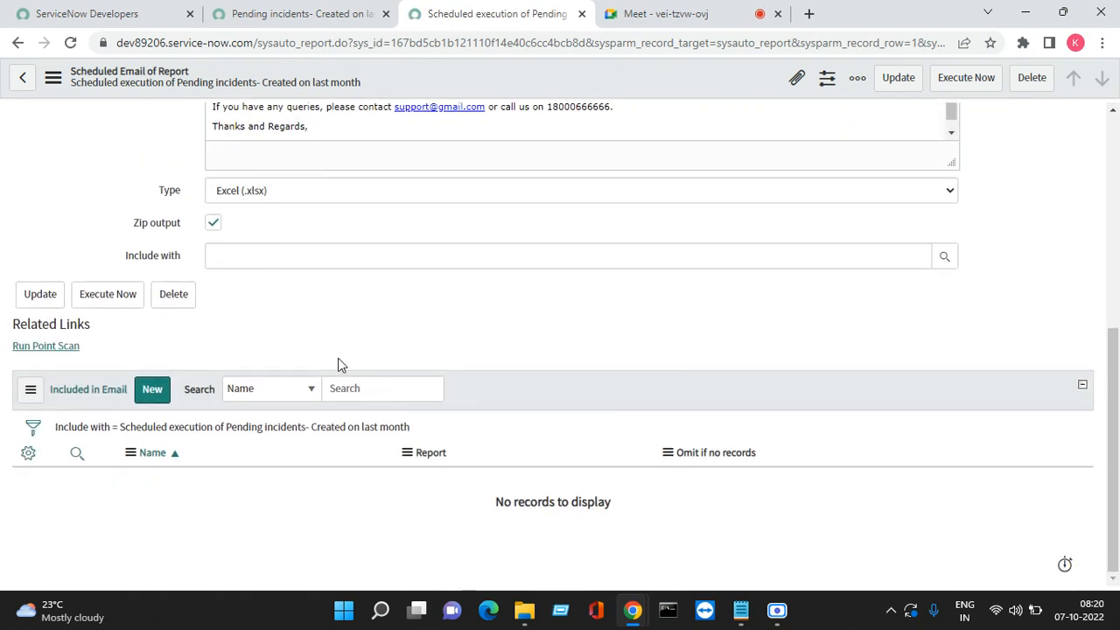
# Start a new Included in Email report, discard it unsaved, then bring Scre.io in front of Meet
pyautogui.click(151, 391)
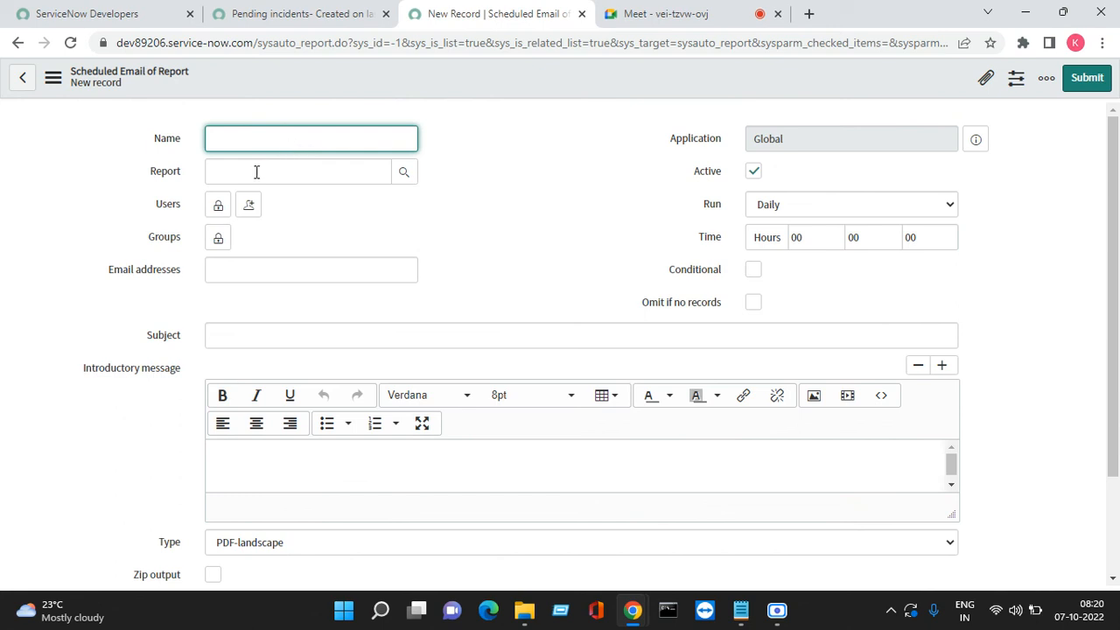
pyautogui.click(257, 172)
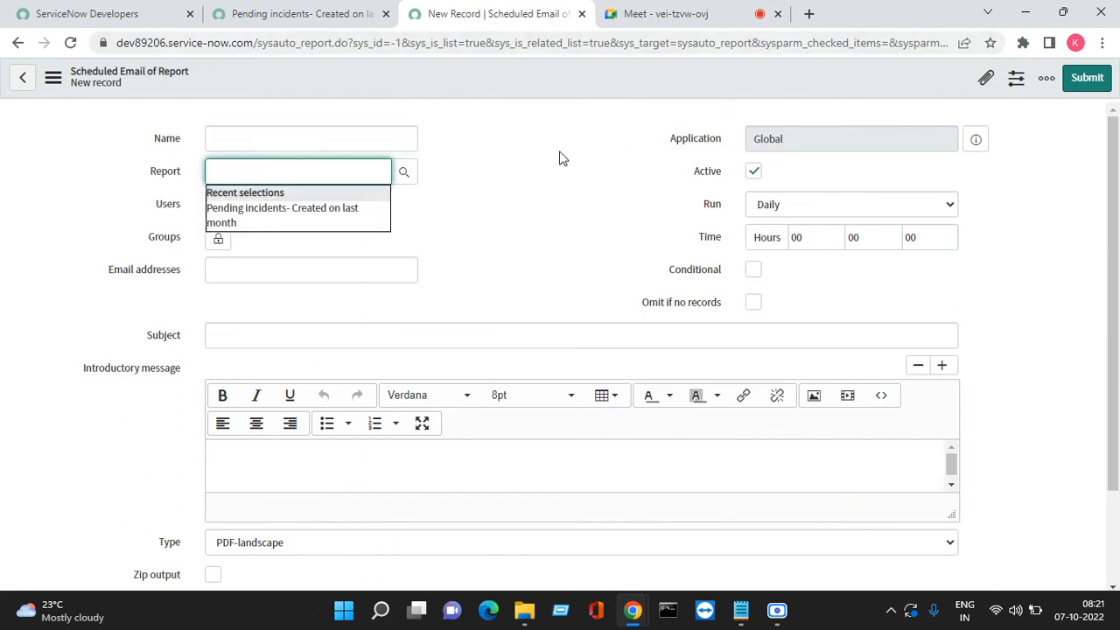
pyautogui.click(583, 14)
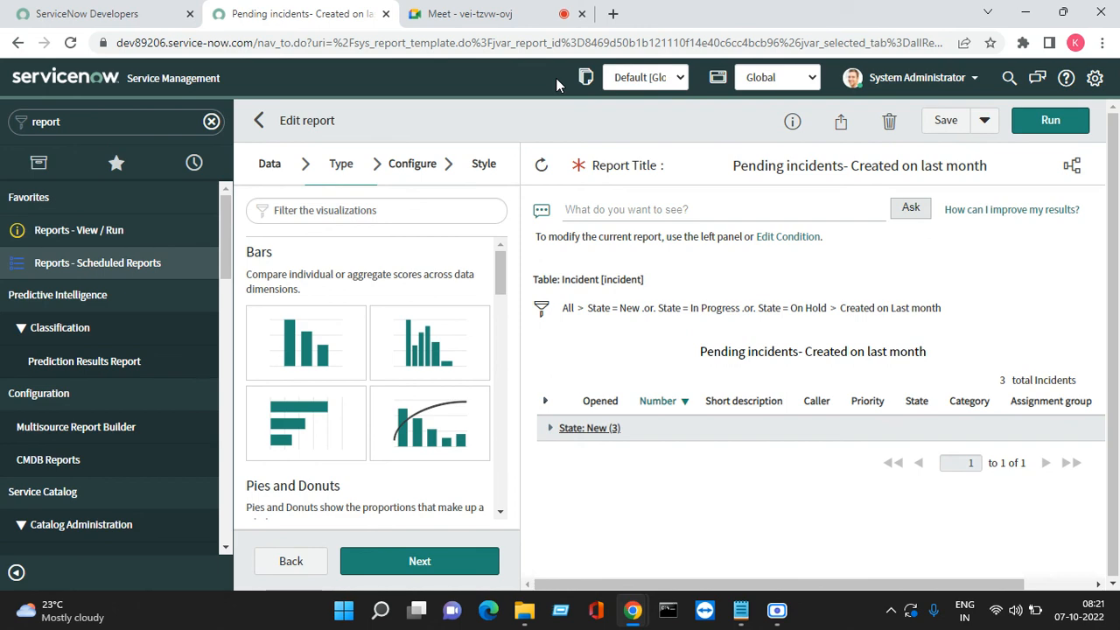
pyautogui.click(470, 13)
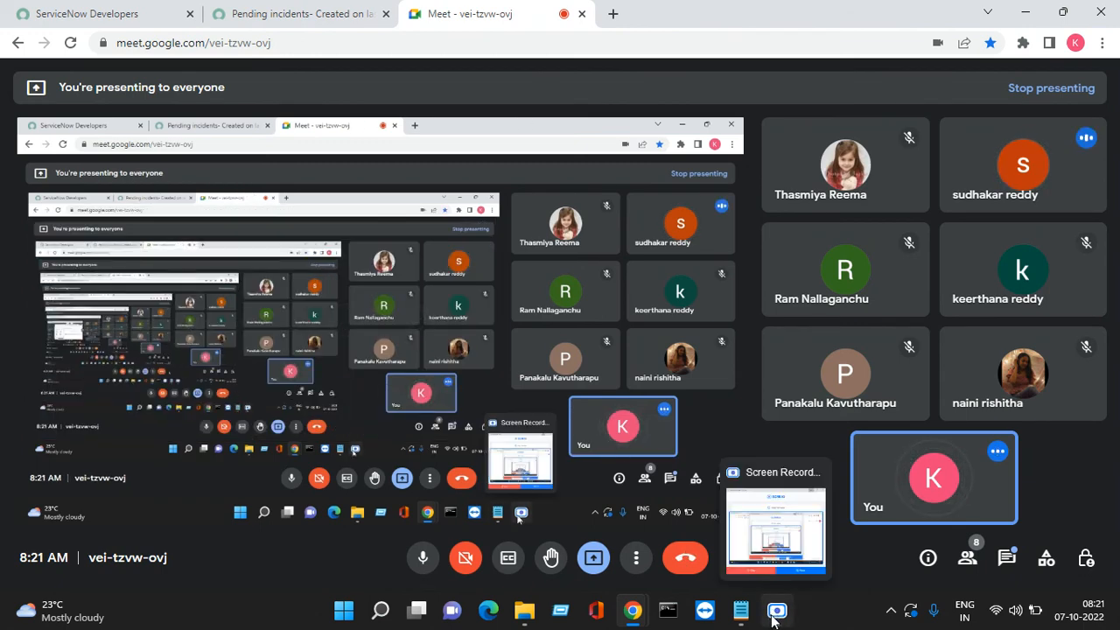
pyautogui.click(777, 611)
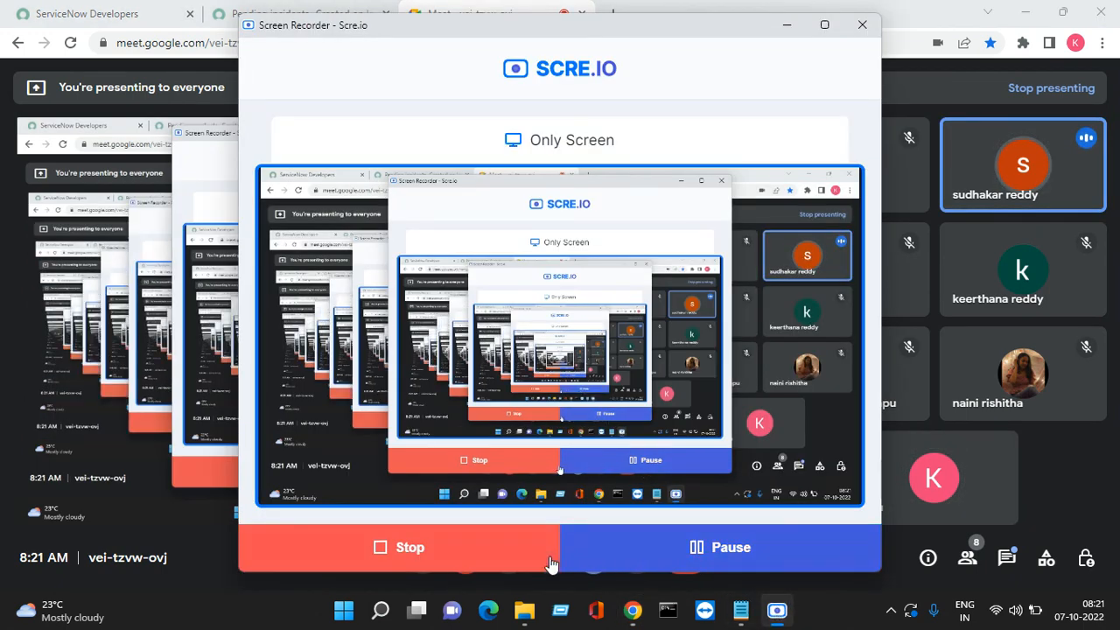